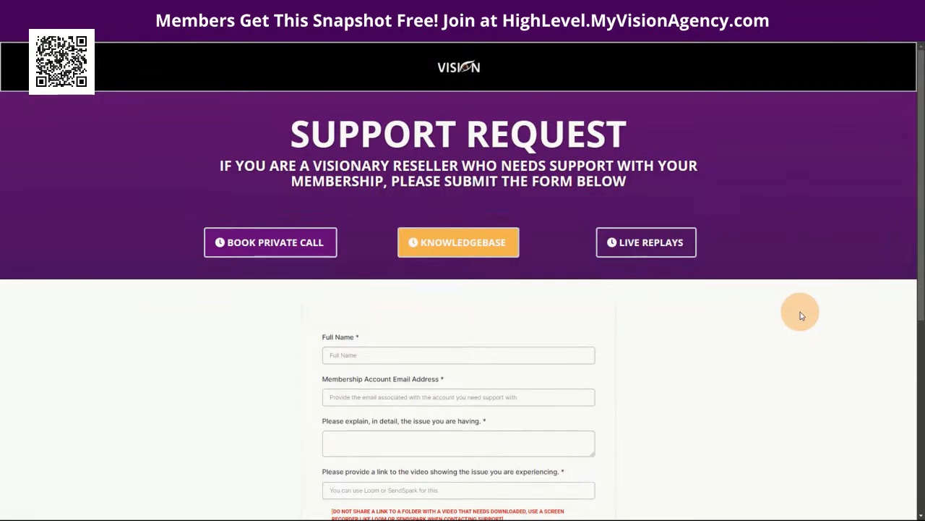
# Step: Enter the requester's full name and autofilled membership email, adding a '+' alias
pyautogui.scroll(-1, 807, 319)
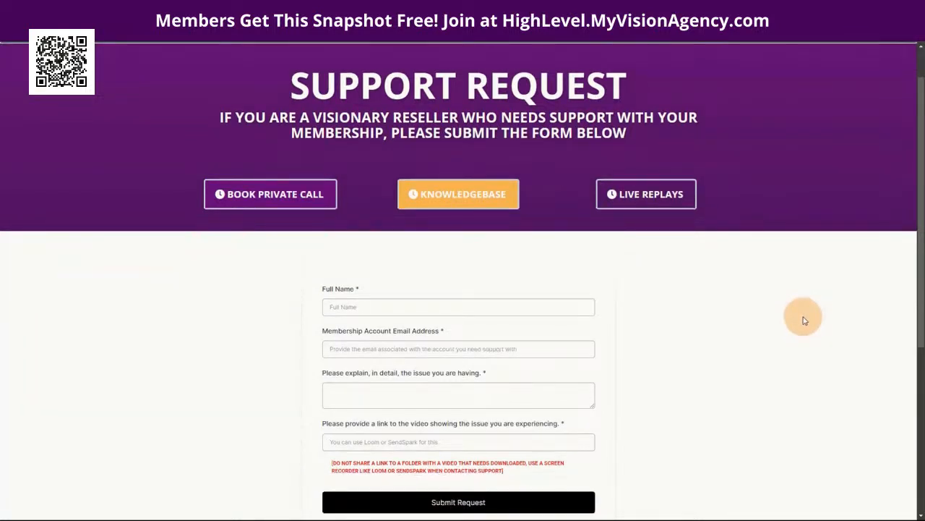
pyautogui.scroll(-1, 805, 320)
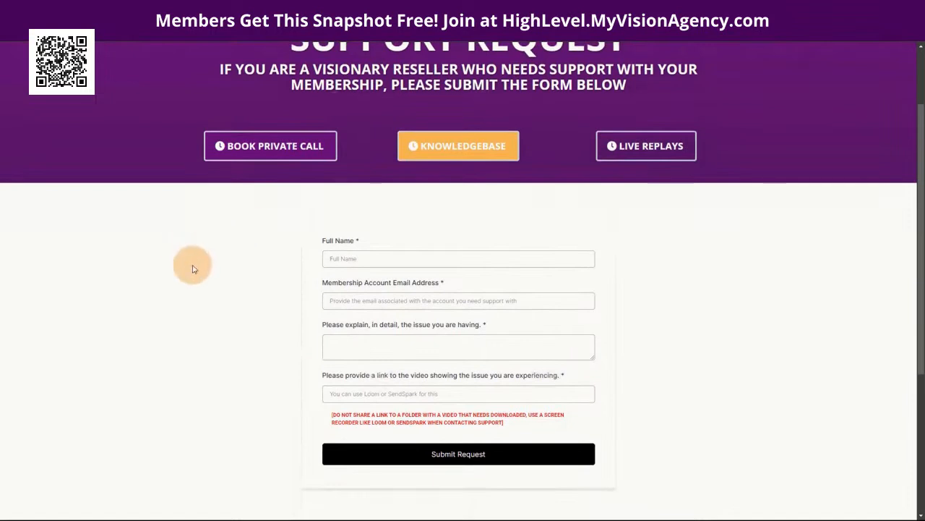
pyautogui.scroll(1, 217, 289)
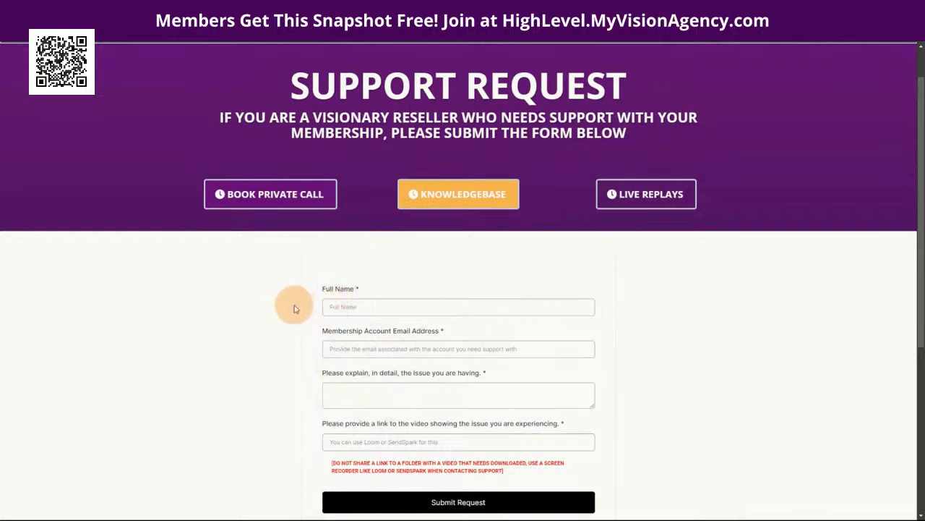
pyautogui.click(375, 305)
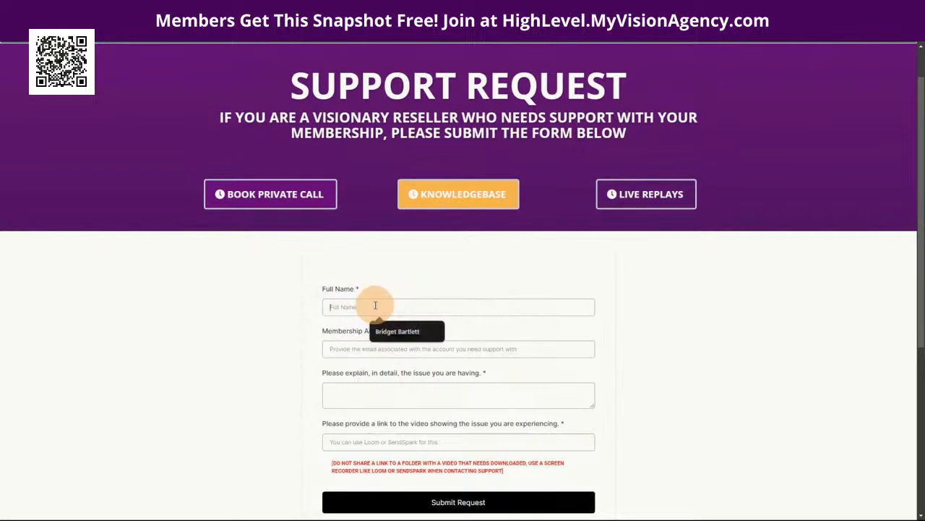
pyautogui.write('Jas')
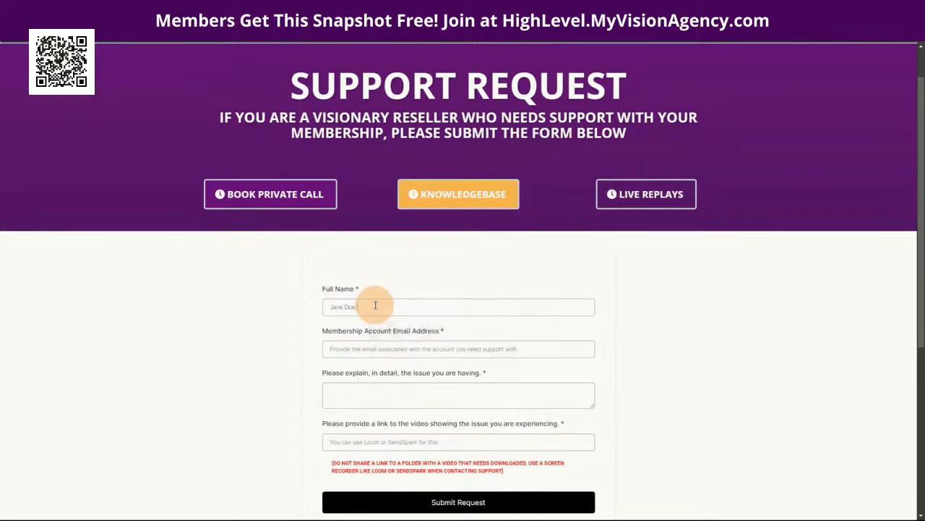
pyautogui.click(375, 349)
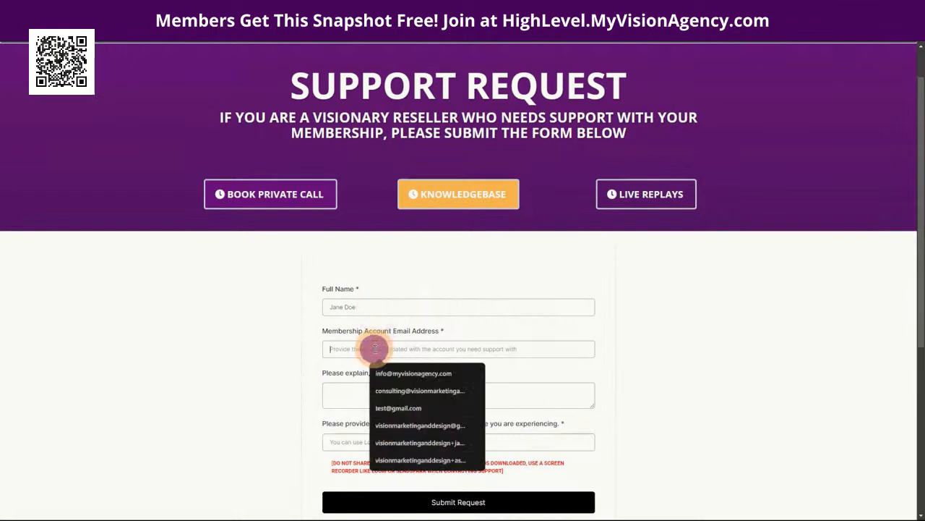
pyautogui.click(407, 425)
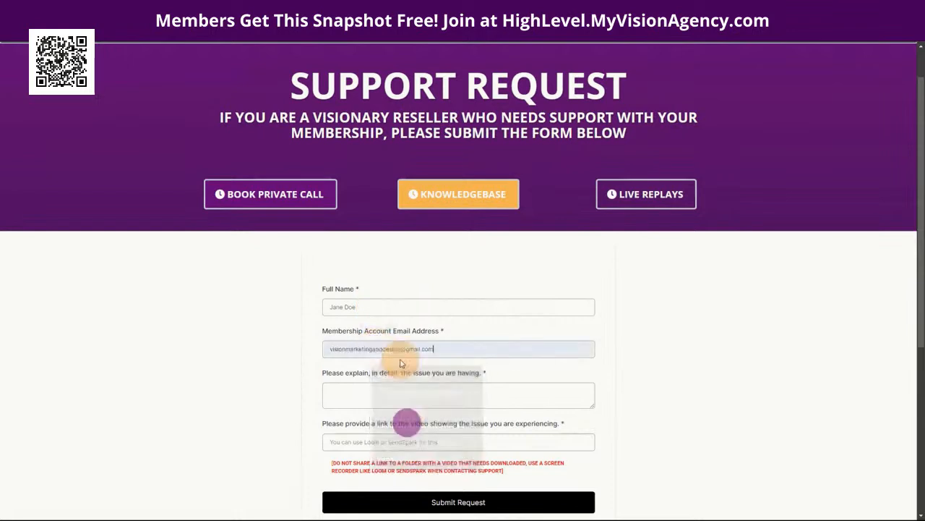
pyautogui.click(400, 350)
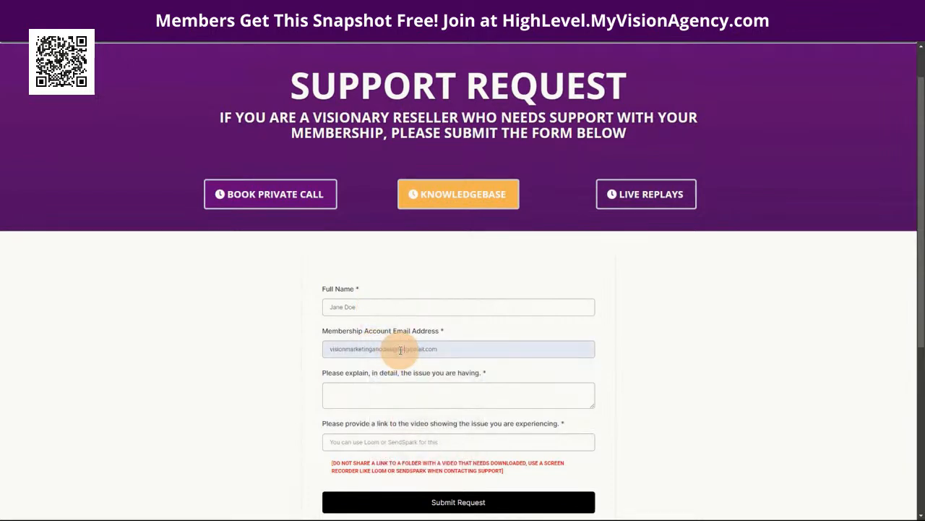
pyautogui.write('+75')
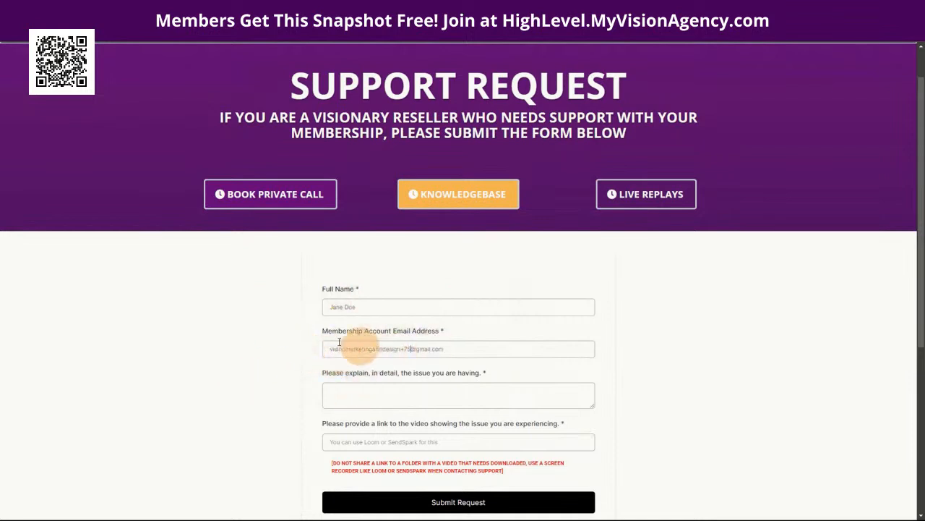
pyautogui.moveTo(329, 348); pyautogui.dragTo(480, 350)
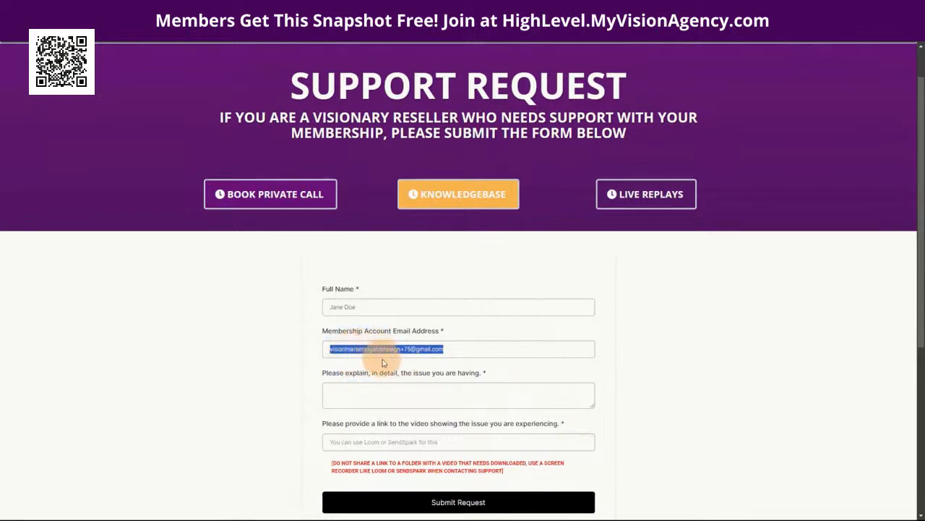
# Step: Describe the issue as 'Test 1', add the saved Loom video link, and submit the request
pyautogui.click(372, 389)
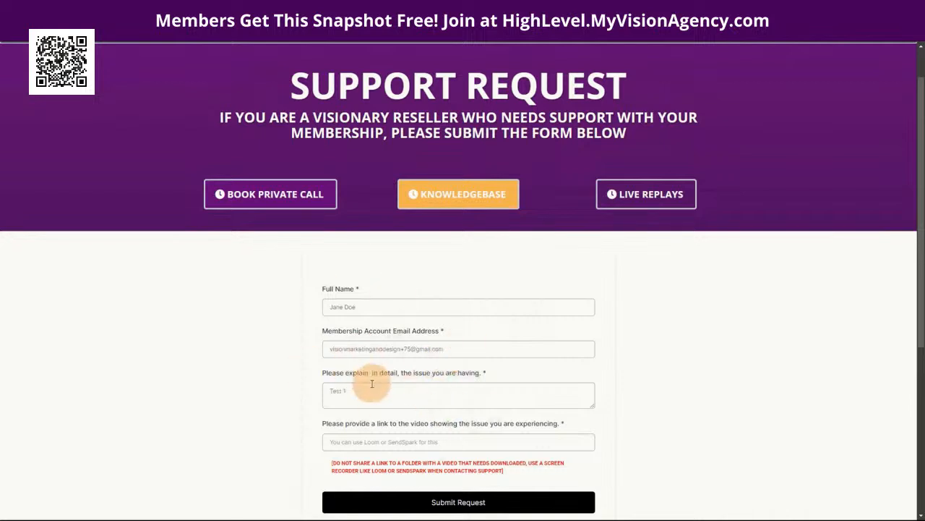
pyautogui.scroll(-1, 289, 331)
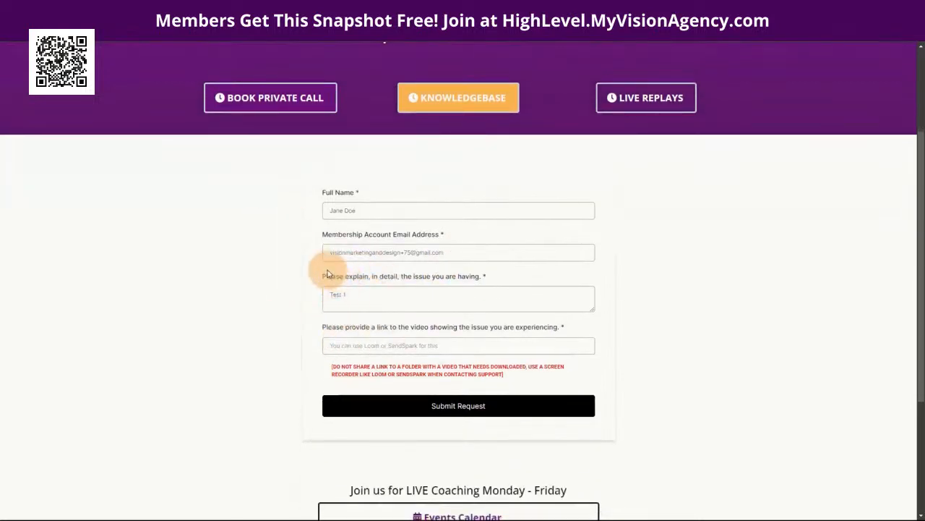
pyautogui.click(391, 346)
pyautogui.click(406, 371)
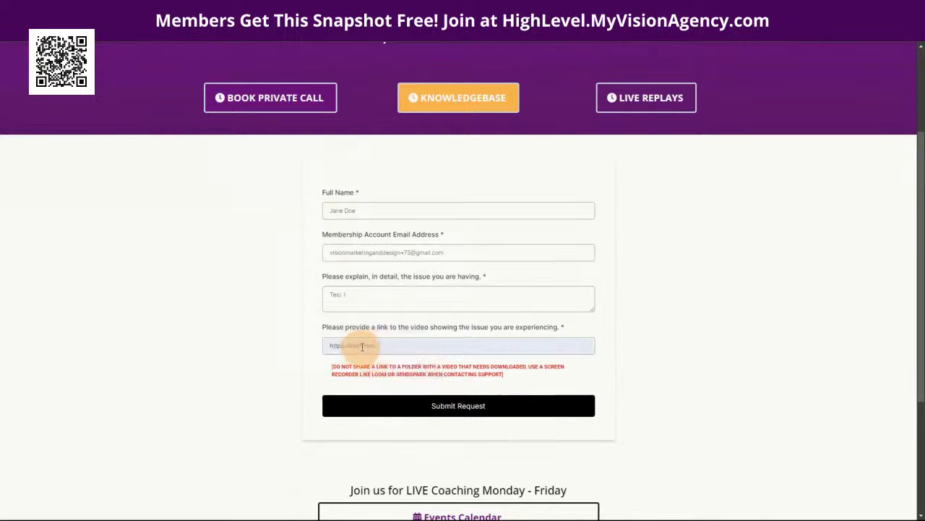
pyautogui.click(496, 278)
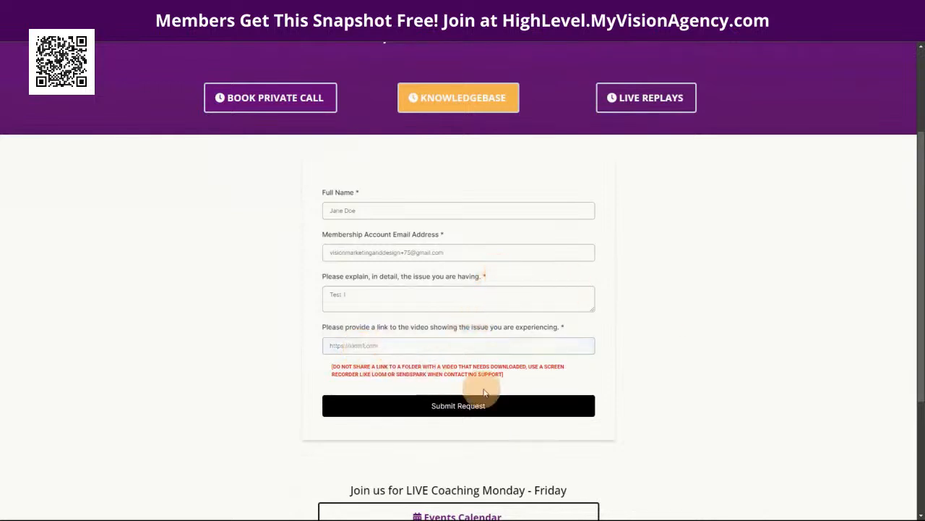
pyautogui.click(464, 409)
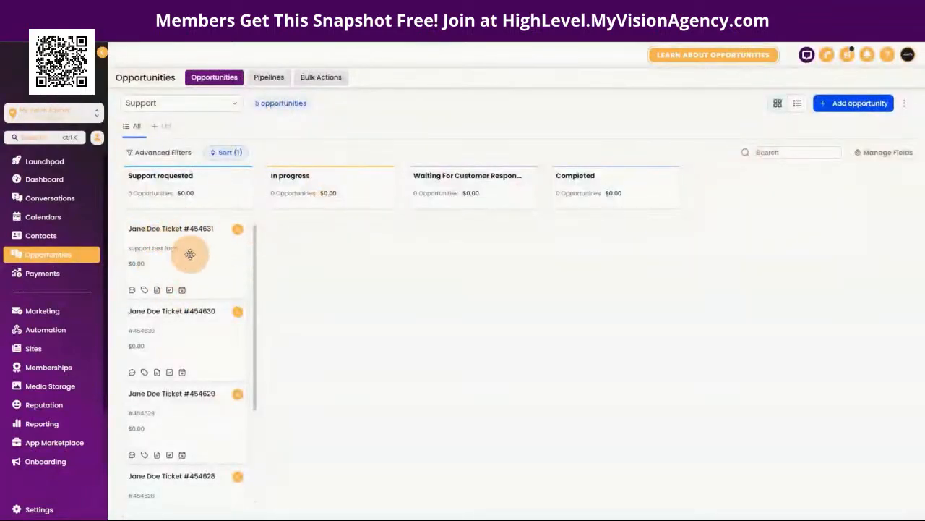
# Step: Open the newest ticket card to review its opportunity name and value, then close it
pyautogui.moveTo(189, 253); pyautogui.dragTo(191, 255)
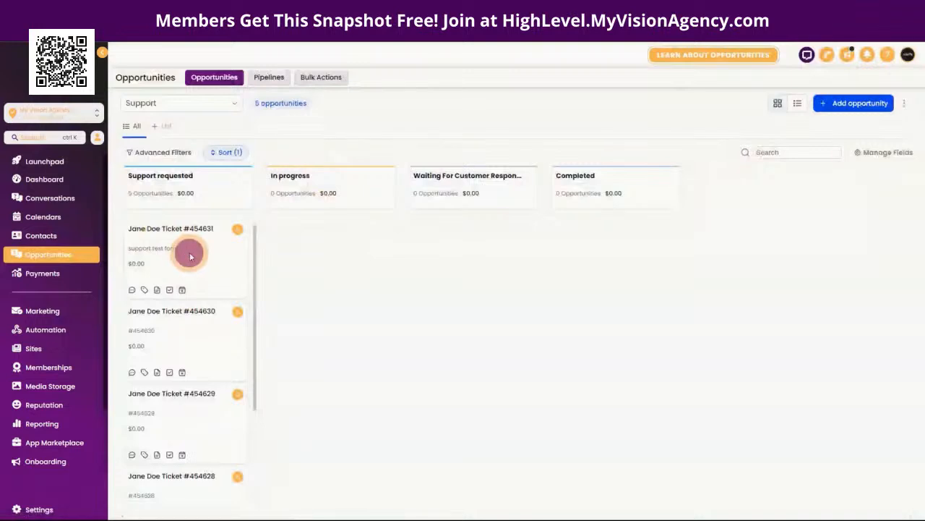
pyautogui.click(190, 255)
pyautogui.click(573, 264)
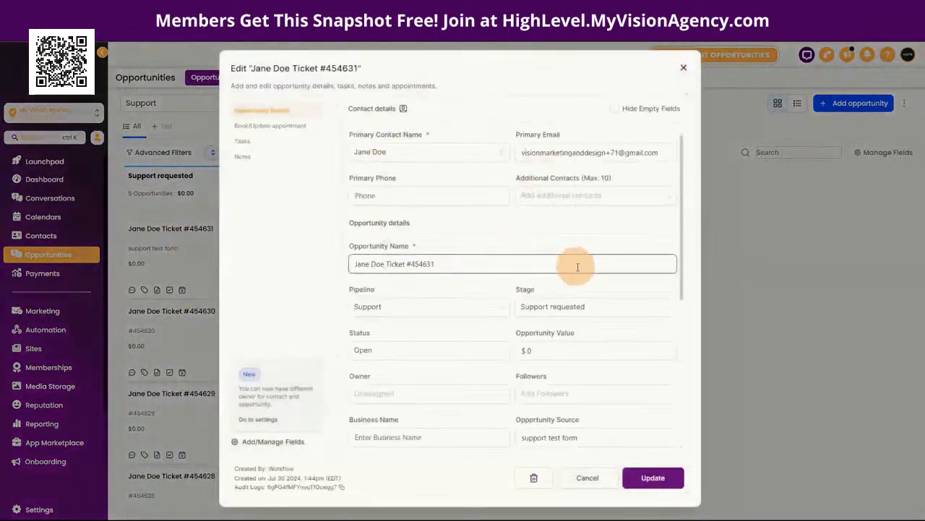
pyautogui.click(643, 357)
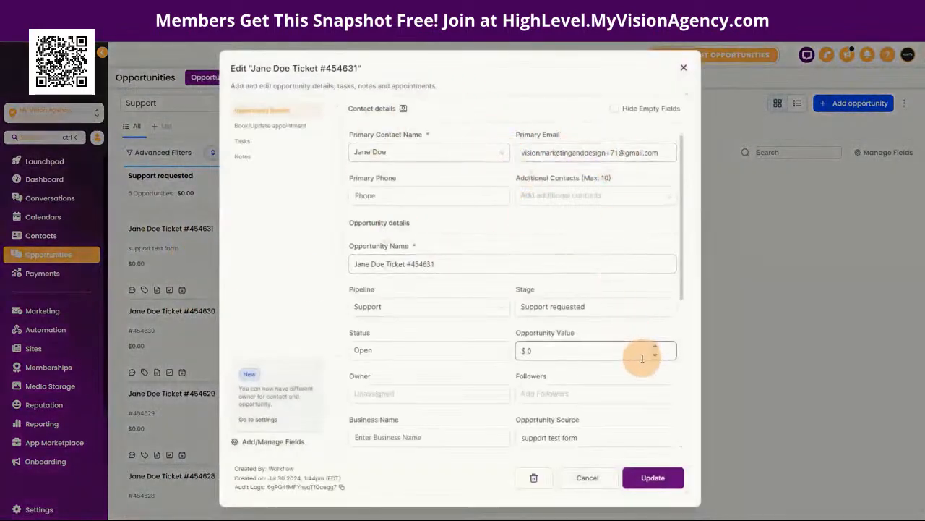
pyautogui.scroll(-5, 626, 353)
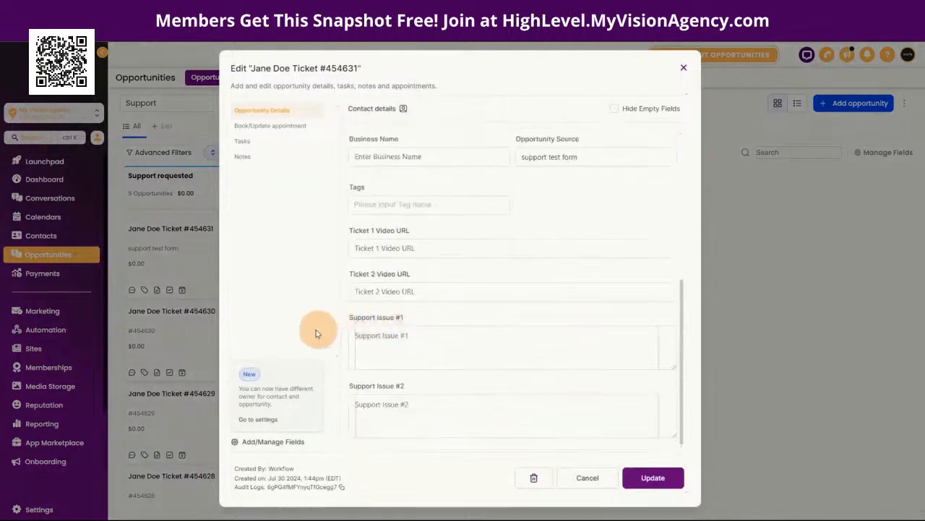
pyautogui.scroll(3, 463, 337)
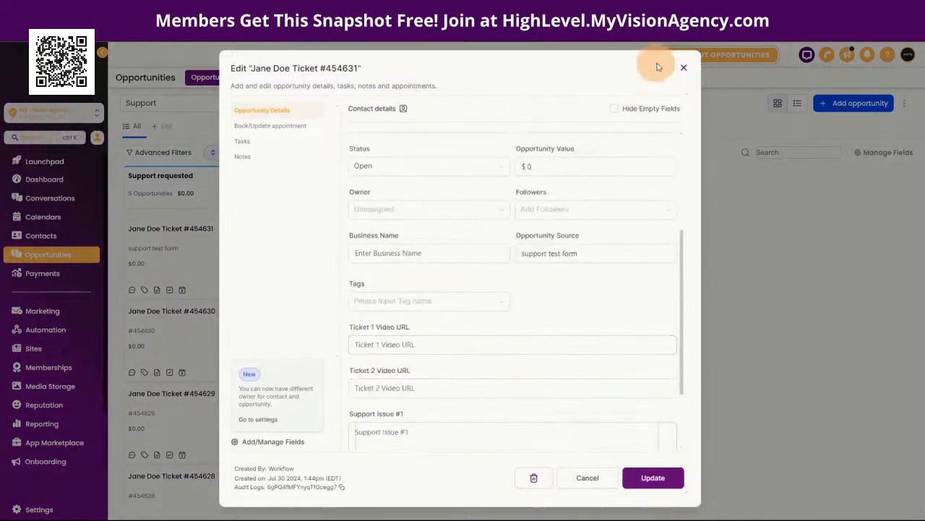
pyautogui.click(683, 67)
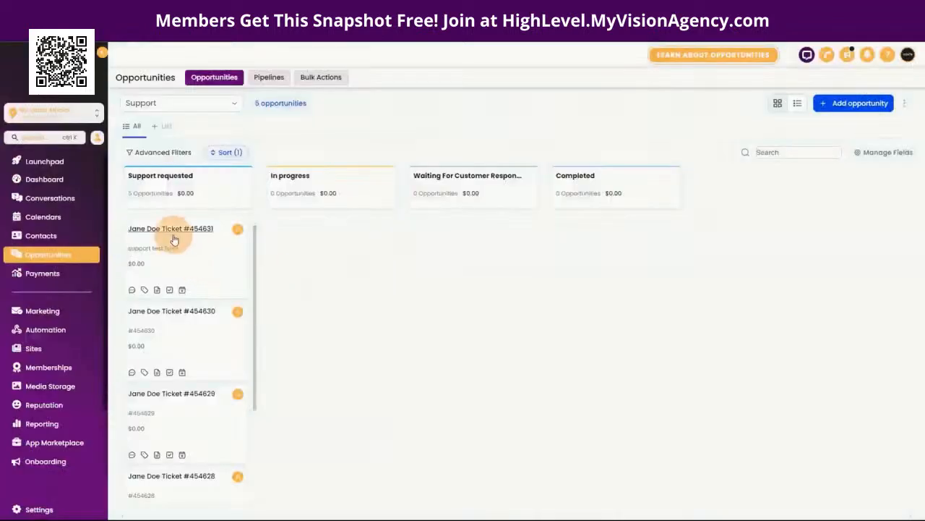
# Step: Reopen the newest ticket's details and scroll through its contact, stage and source
pyautogui.click(174, 239)
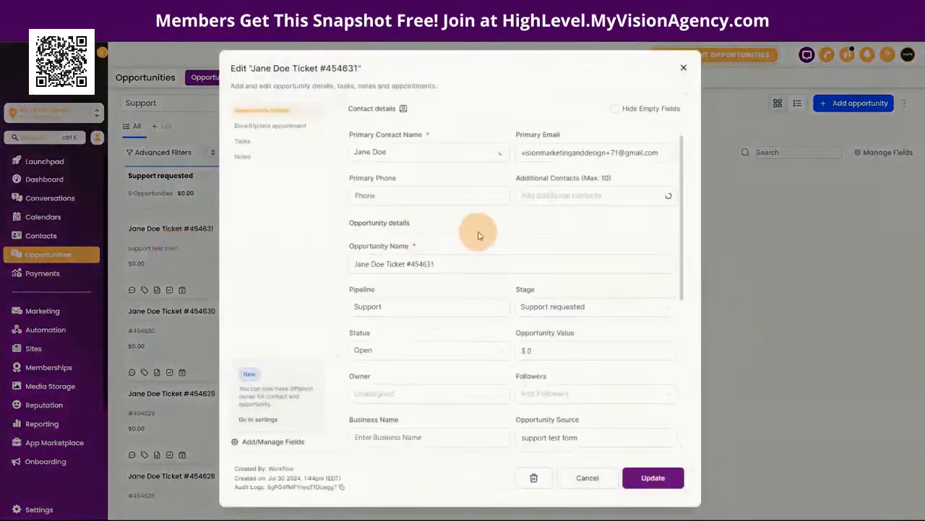
pyautogui.scroll(-4, 550, 253)
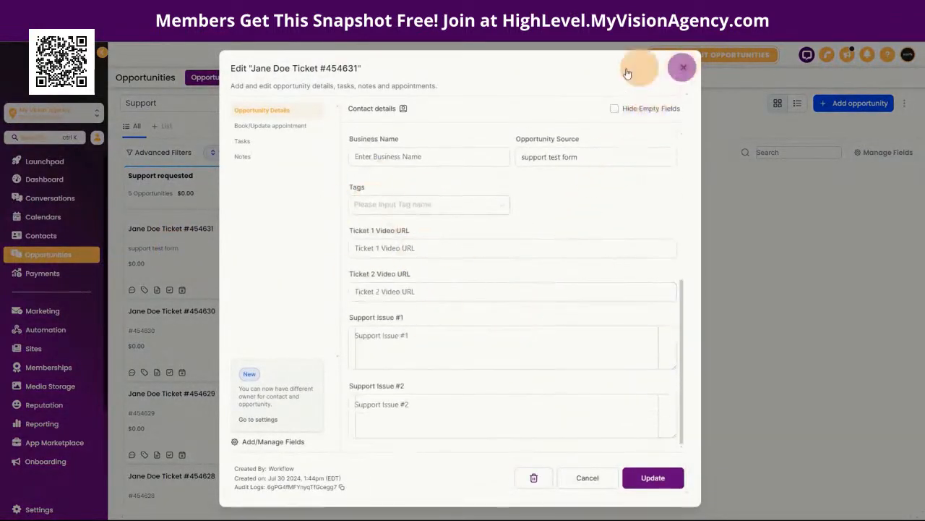
pyautogui.click(672, 70)
pyautogui.click(191, 258)
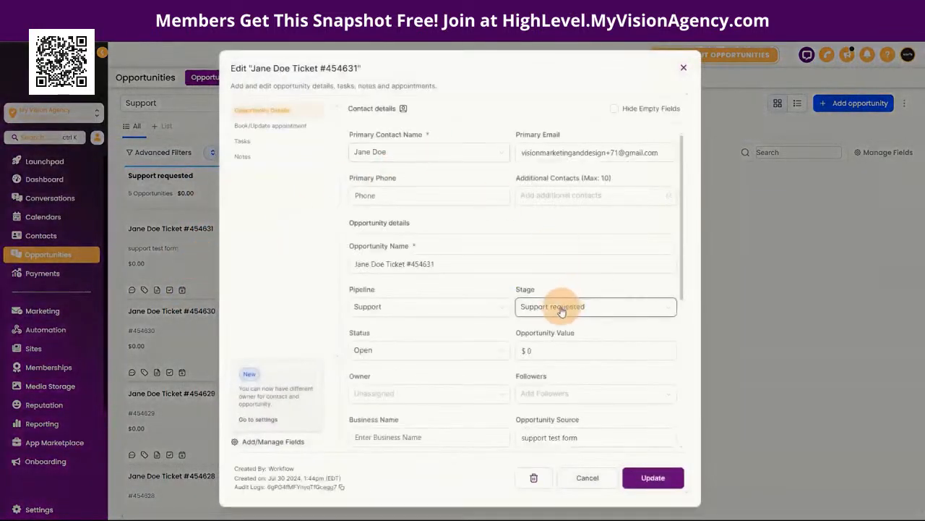
pyautogui.scroll(-4, 499, 315)
pyautogui.scroll(-3, 499, 314)
# Step: Close the ticket details and load the support site in a private browsing window
pyautogui.click(684, 68)
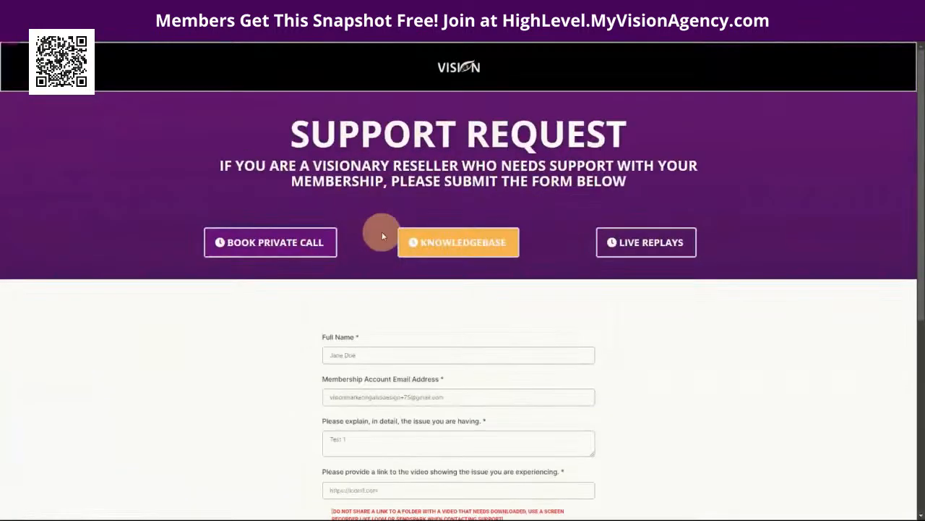
pyautogui.scroll(-2, 340, 231)
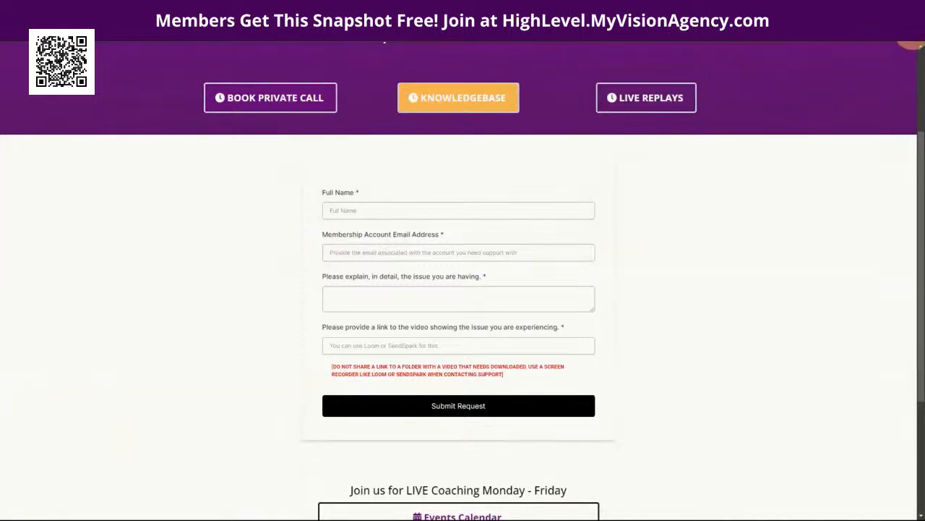
pyautogui.click(912, 38)
pyautogui.click(793, 96)
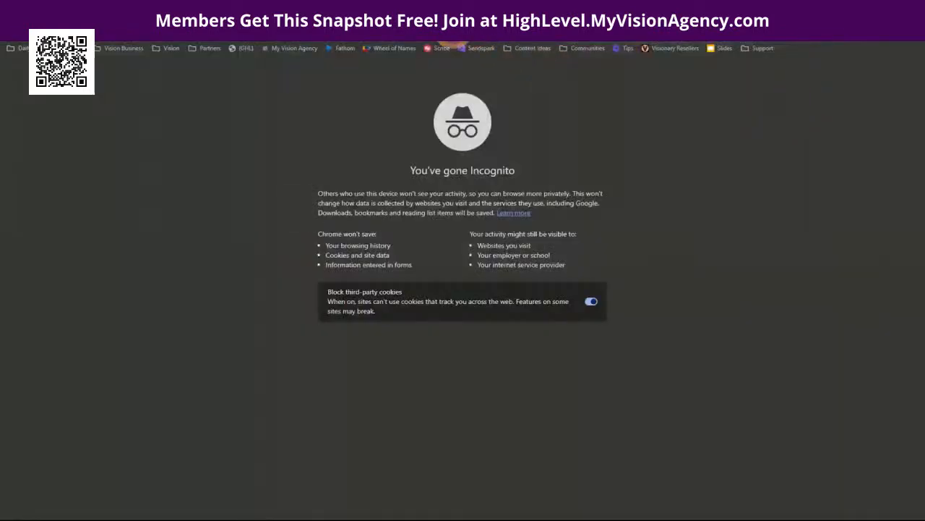
pyautogui.write('https://support.myvisionagency.com/')
pyautogui.press('Return')
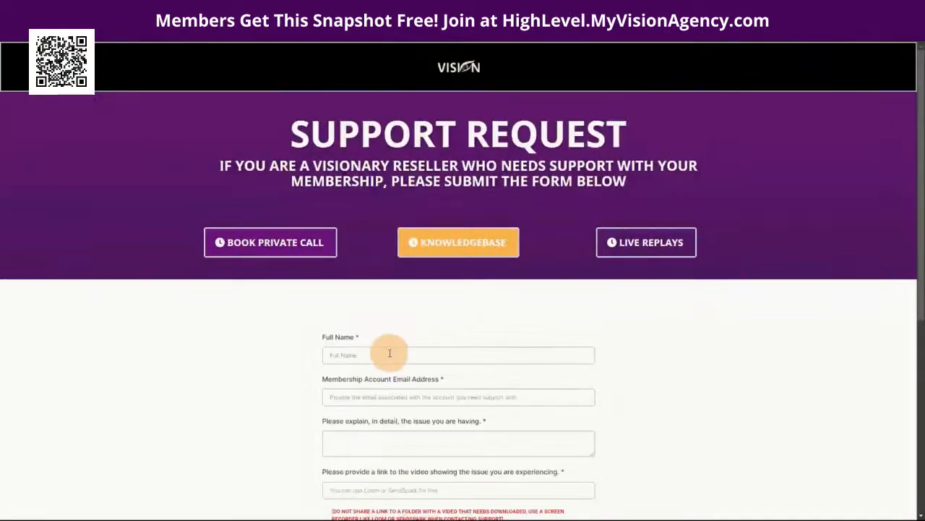
# Step: Autofill the full name and saved test email, adding a '+' alias to the address
pyautogui.click(390, 353)
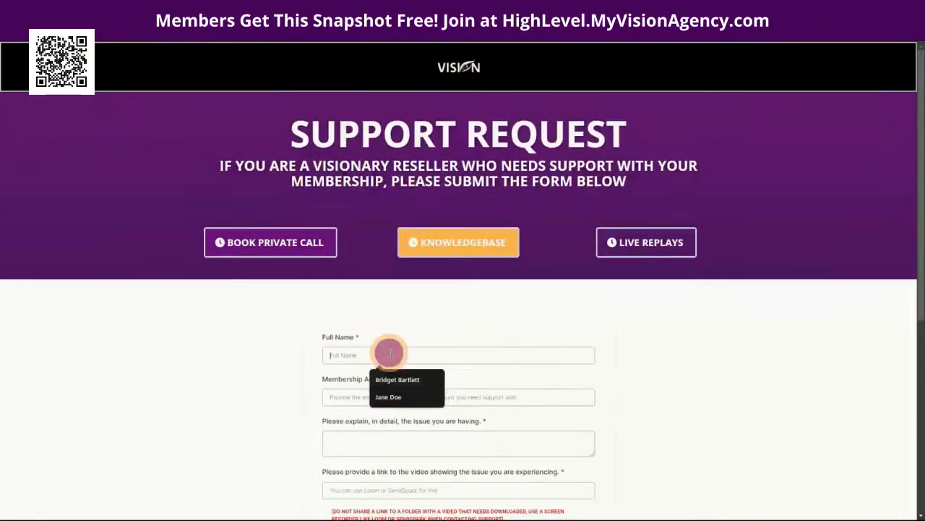
pyautogui.click(390, 397)
pyautogui.click(368, 394)
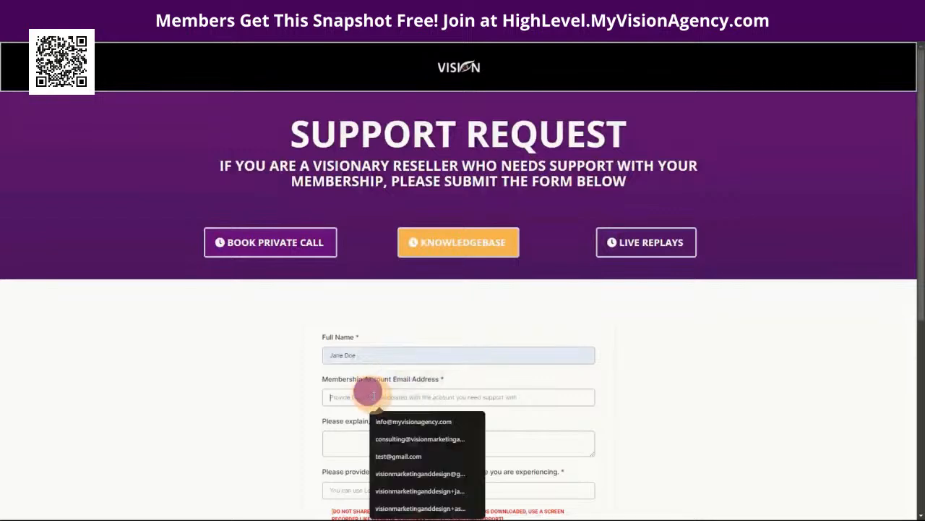
pyautogui.click(410, 475)
pyautogui.click(401, 399)
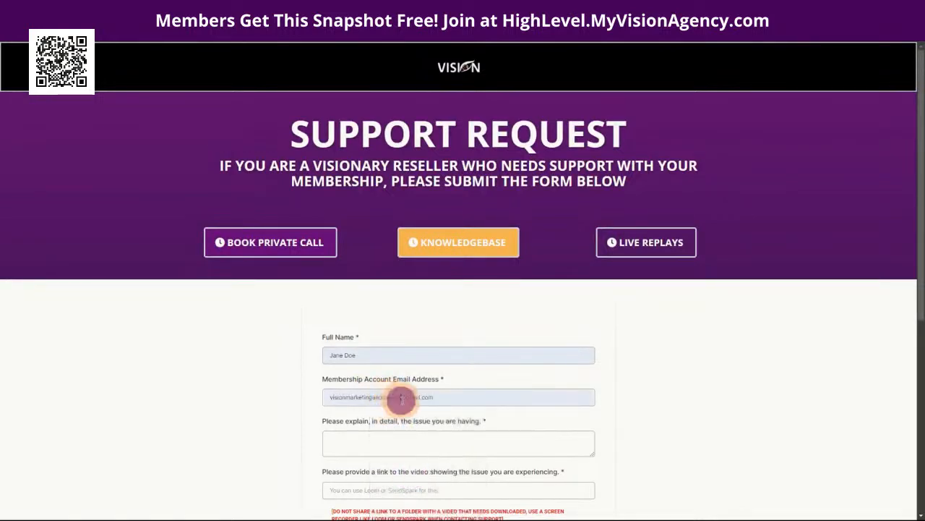
pyautogui.write('+100')
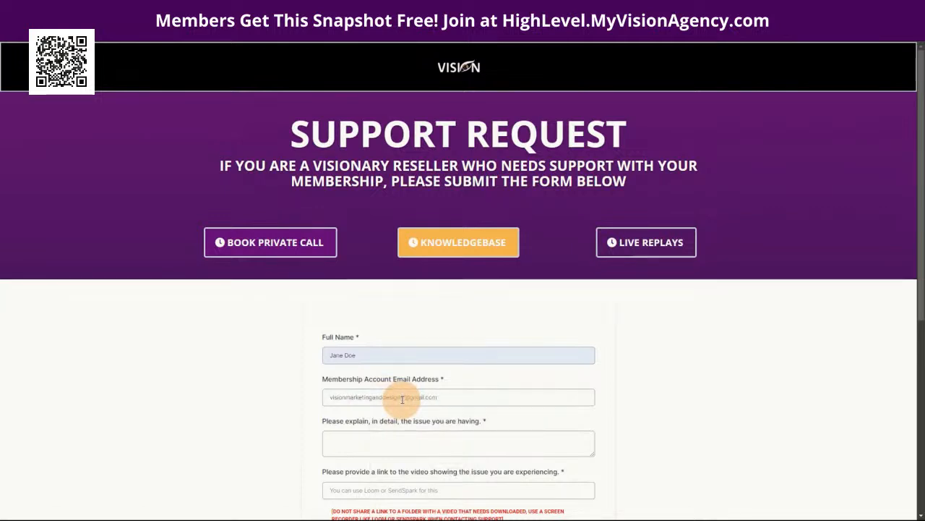
pyautogui.tripleClick(455, 395)
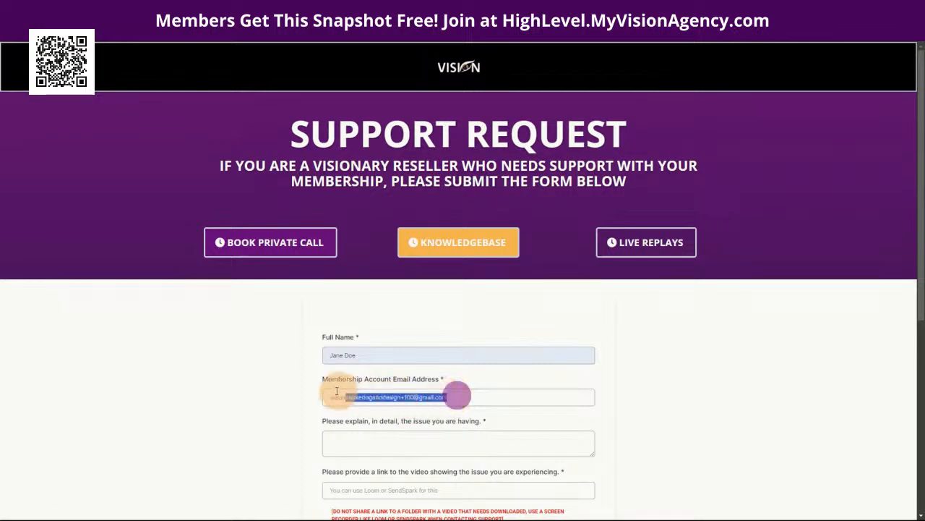
# Step: Describe the issue as 'Test 1', pick the saved Loom link, and submit the request
pyautogui.click(361, 443)
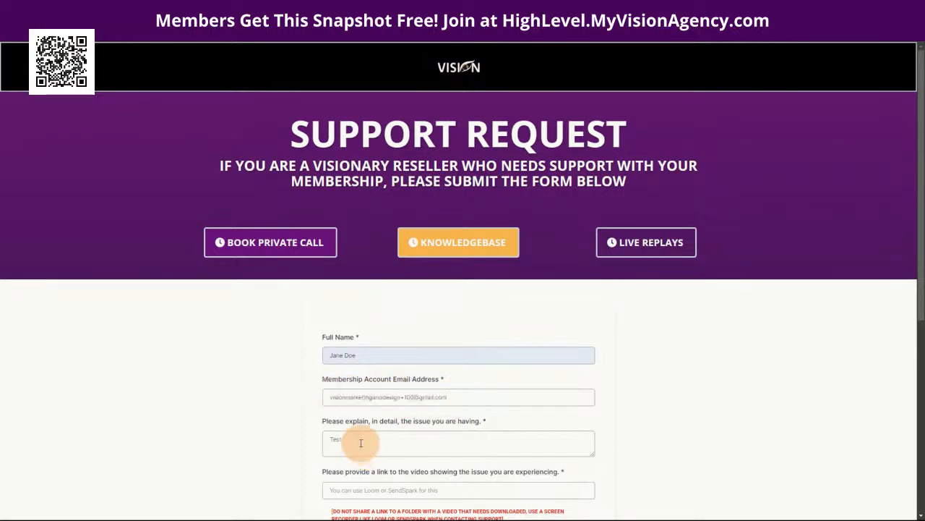
pyautogui.scroll(-3, 363, 441)
pyautogui.click(354, 296)
pyautogui.click(394, 322)
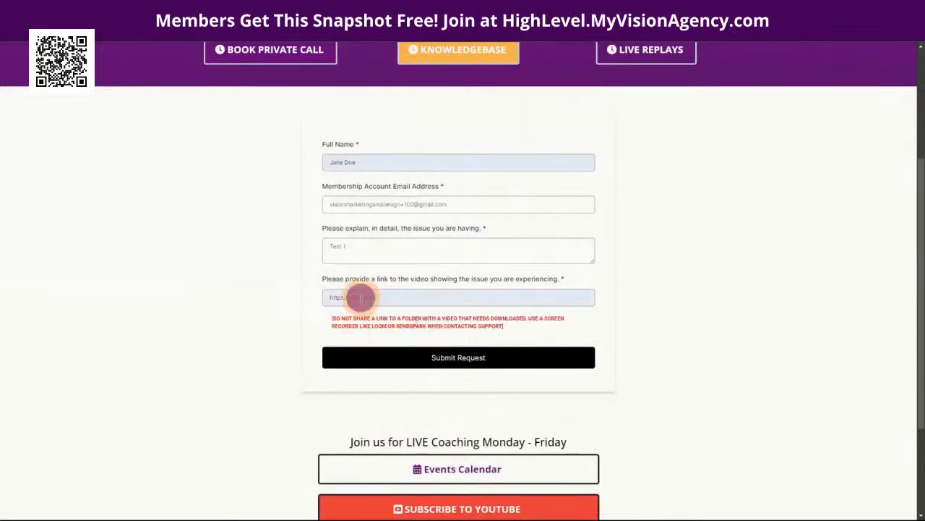
pyautogui.click(487, 358)
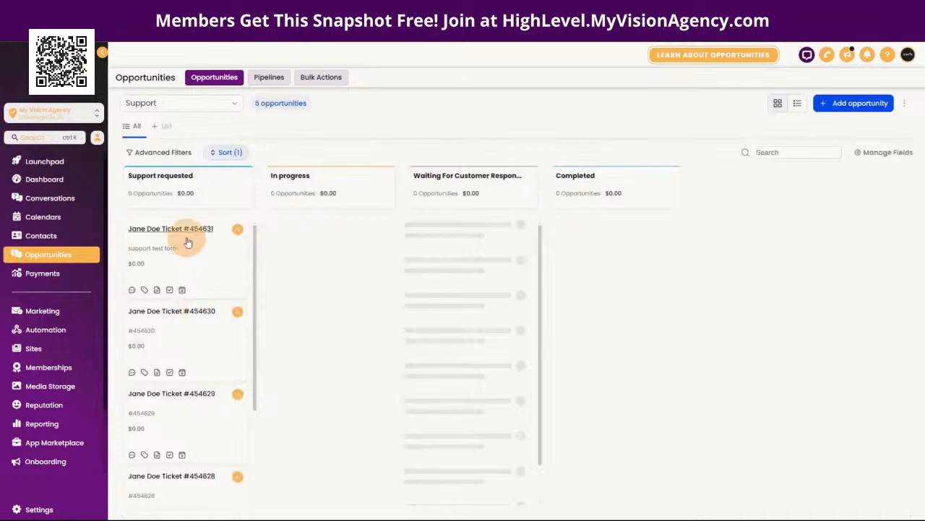
# Step: Open the top ticket's Edit opportunity dialog and close it again
pyautogui.click(178, 255)
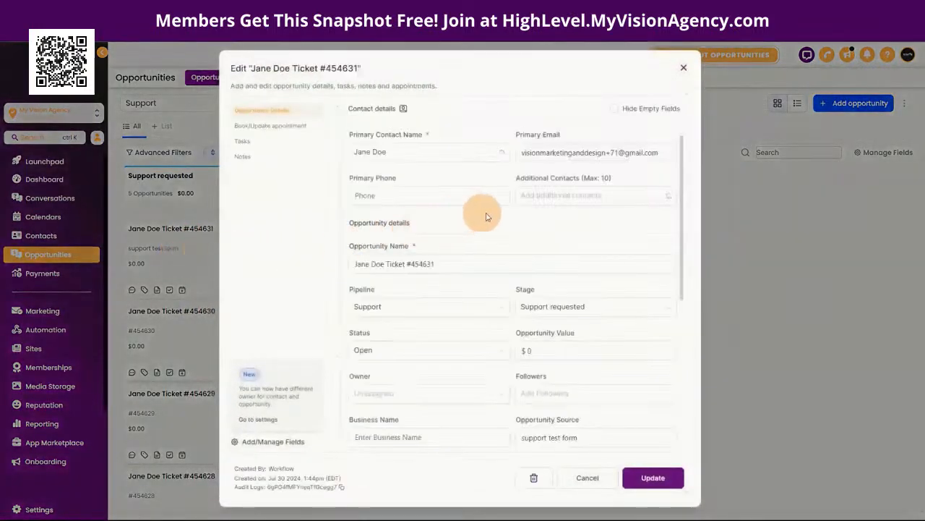
pyautogui.click(683, 67)
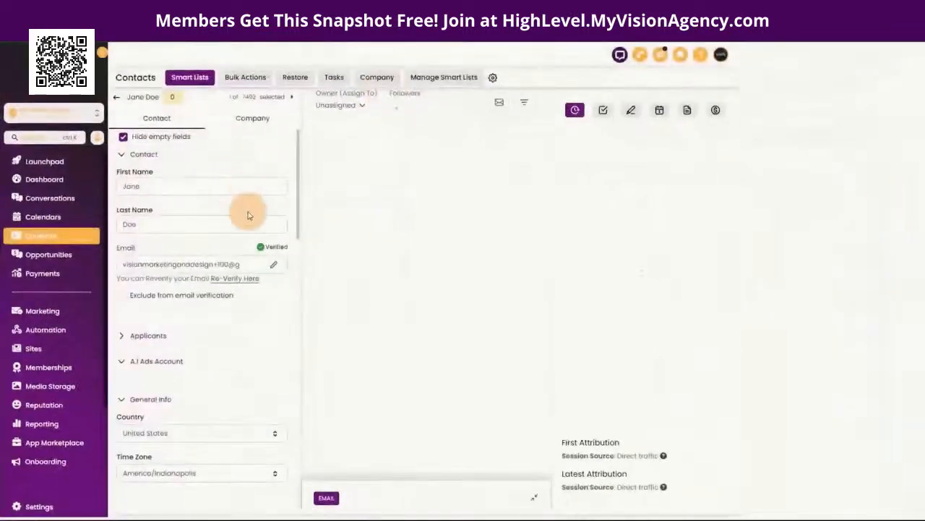
# Step: Scroll the contact's left panel down to the Support ticket fields
pyautogui.scroll(-10, 289, 300)
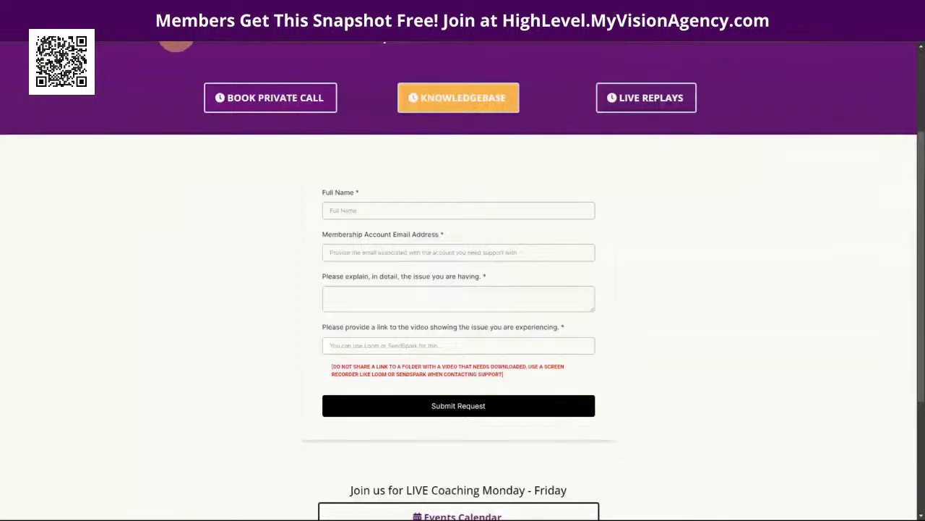
# Step: Copy the support form's URL, check the Thank You page, and return to the form
pyautogui.scroll(4, 182, 297)
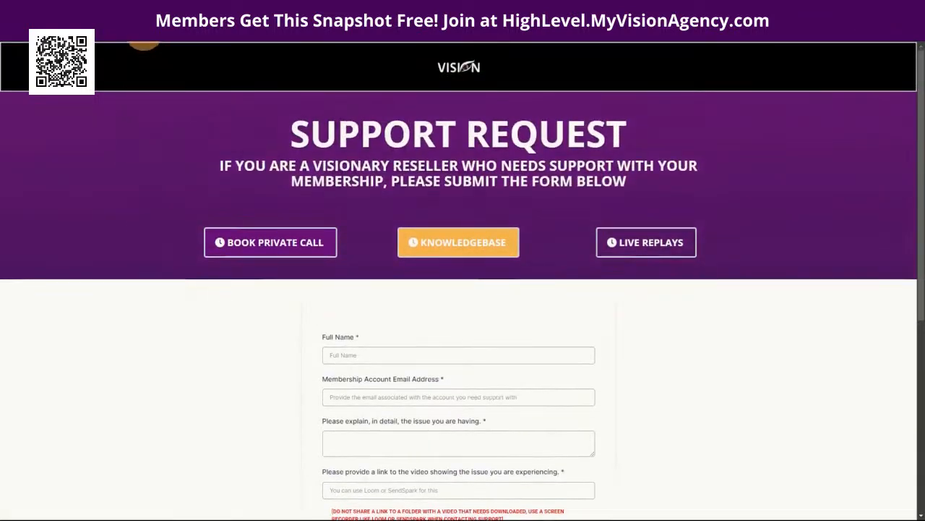
pyautogui.rightClick(143, 32)
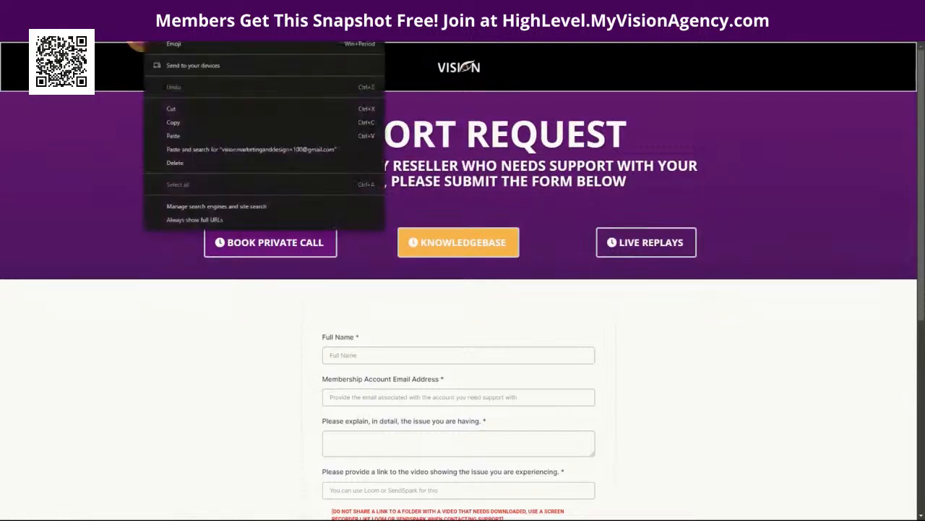
pyautogui.click(171, 122)
pyautogui.moveTo(516, 517)
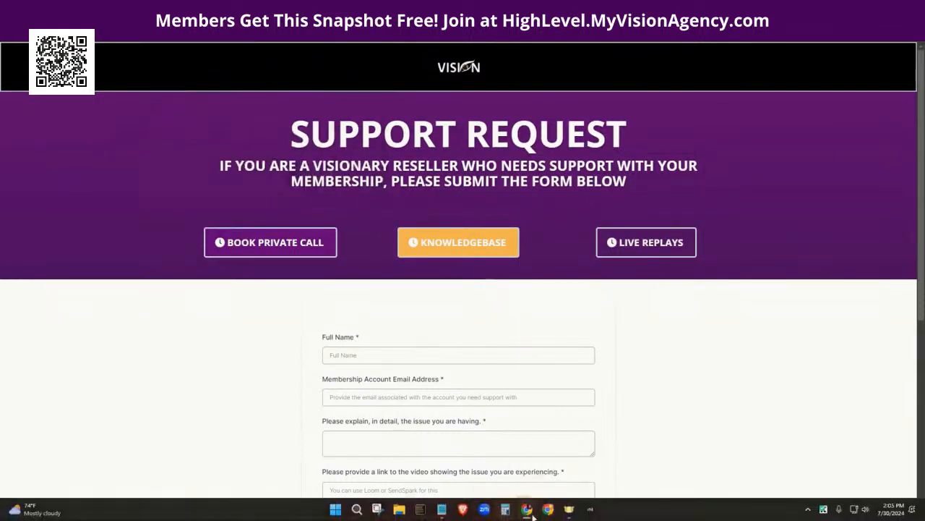
pyautogui.click(676, 455)
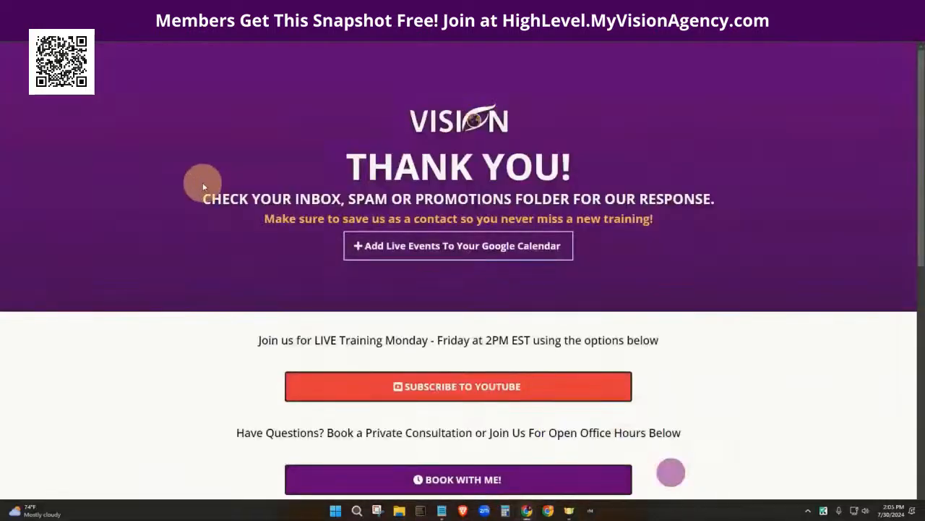
pyautogui.click(16, 32)
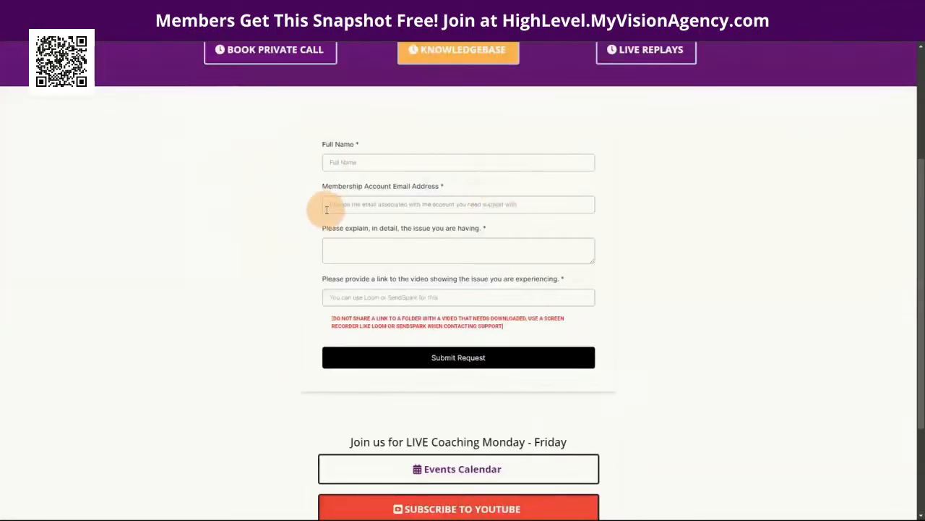
# Step: Autofill the full name and fill the email with the saved test address
pyautogui.click(367, 161)
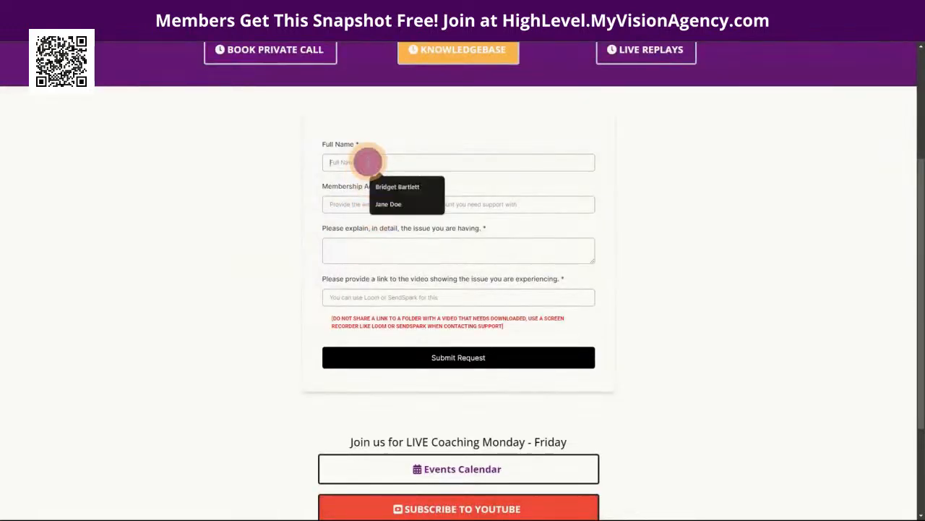
pyautogui.click(404, 206)
pyautogui.click(366, 205)
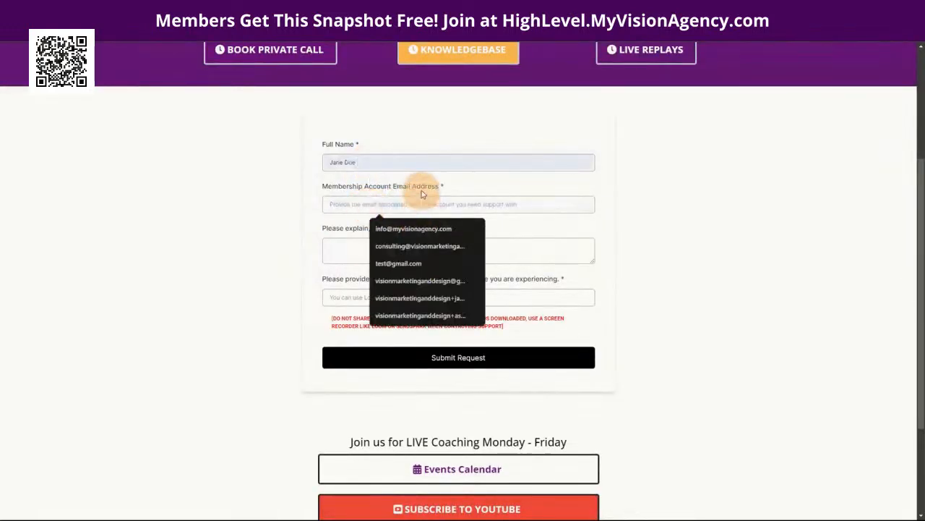
pyautogui.hotkey('ctrl', 'v')
pyautogui.moveTo(449, 199); pyautogui.dragTo(296, 202)
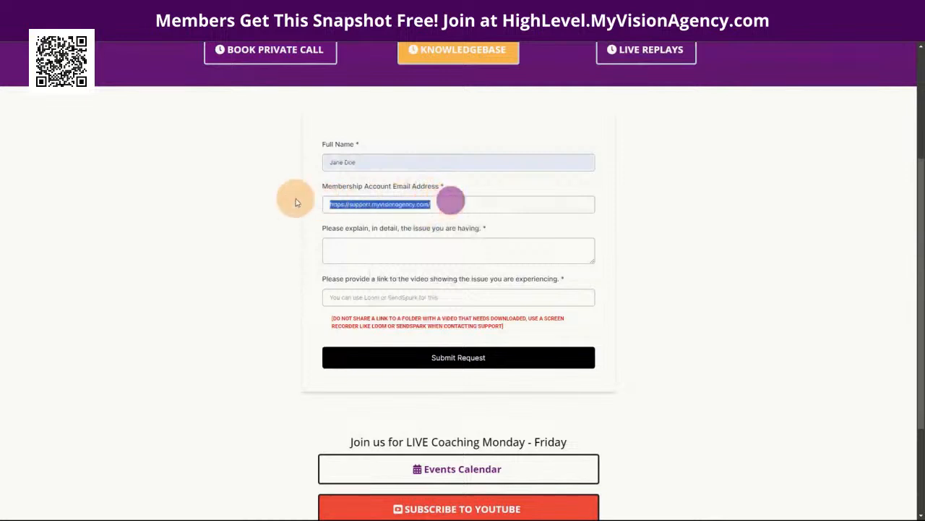
pyautogui.write('visio')
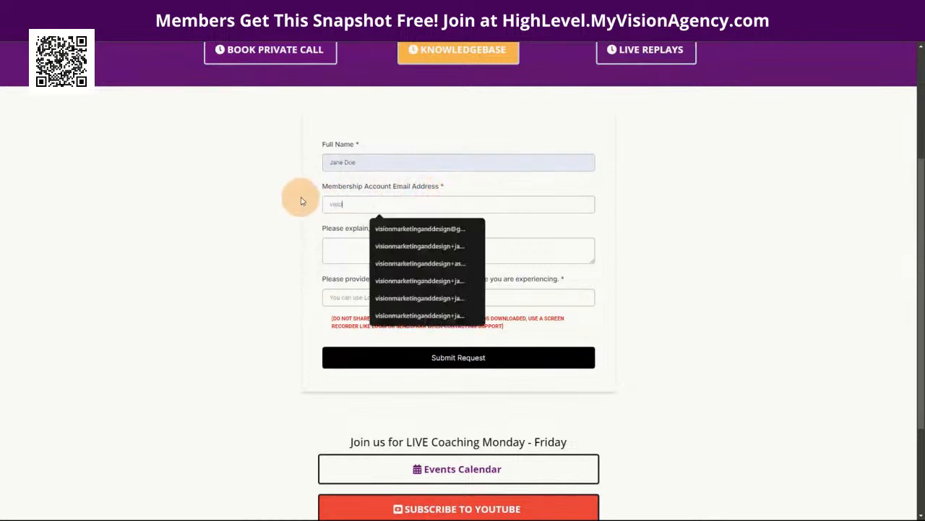
pyautogui.click(380, 230)
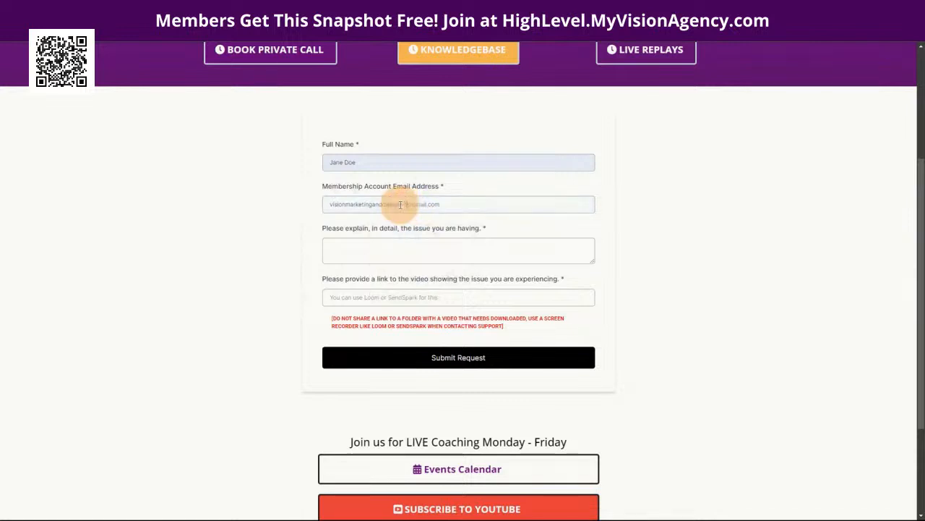
# Step: Enter 'Test 2' as the issue, pick the loom2 video link, and submit
pyautogui.click(419, 249)
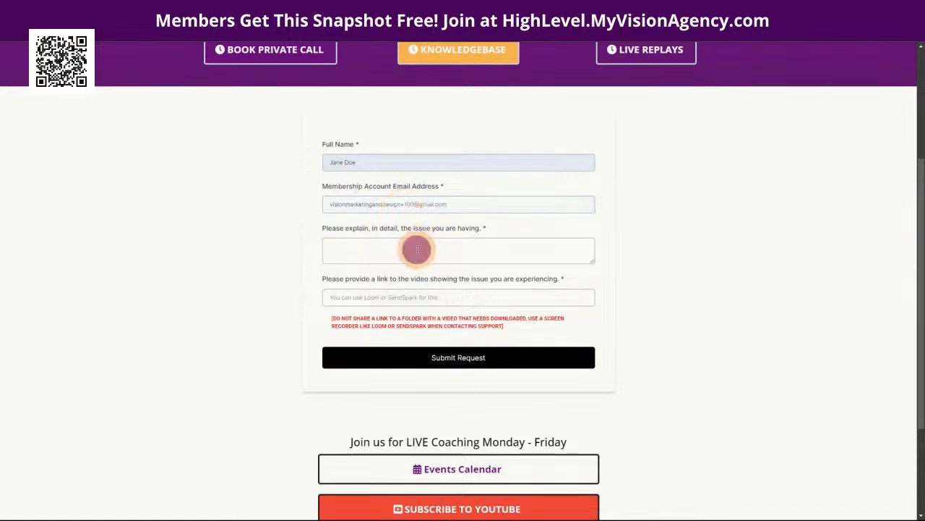
pyautogui.write('Test 2')
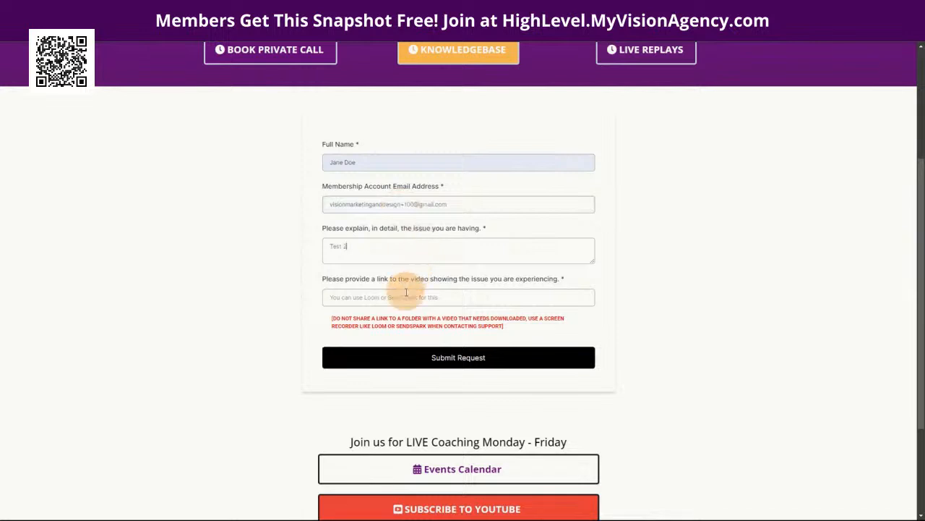
pyautogui.click(406, 297)
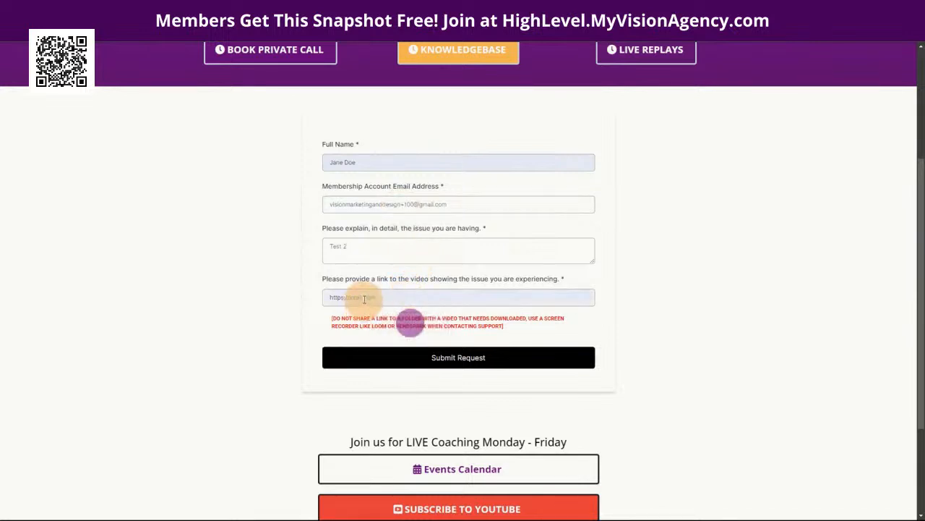
pyautogui.click(456, 357)
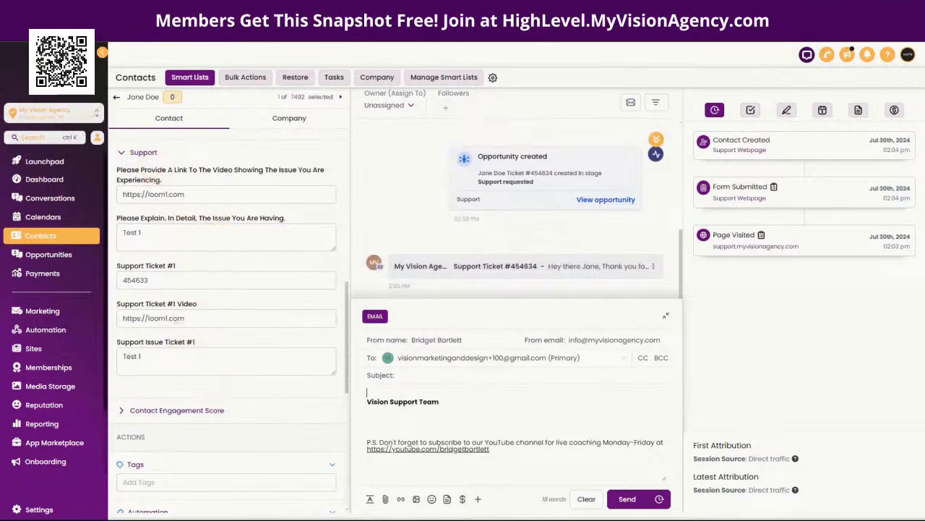
# Step: Reload the contact record and scroll the left panel to the Support Ticket #2 fields
pyautogui.press('F5')
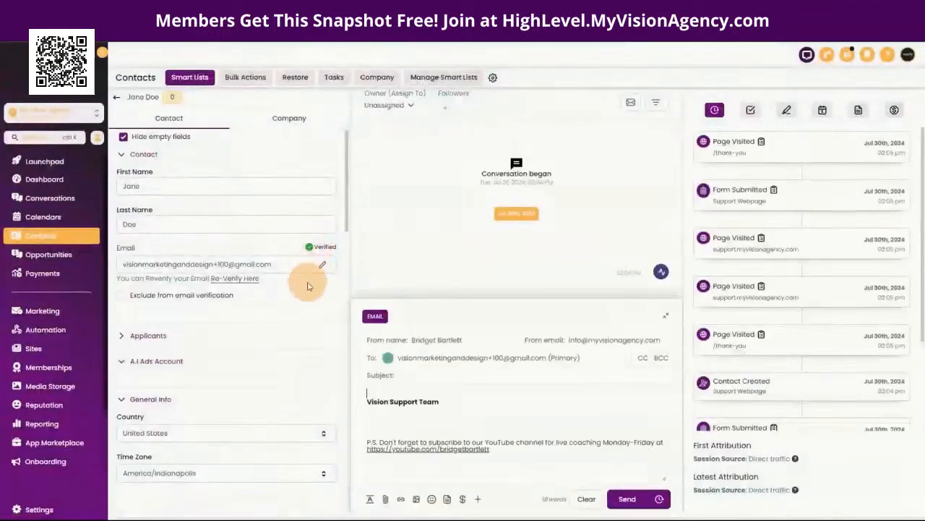
pyautogui.scroll(-1, 259, 296)
pyautogui.scroll(-10, 262, 296)
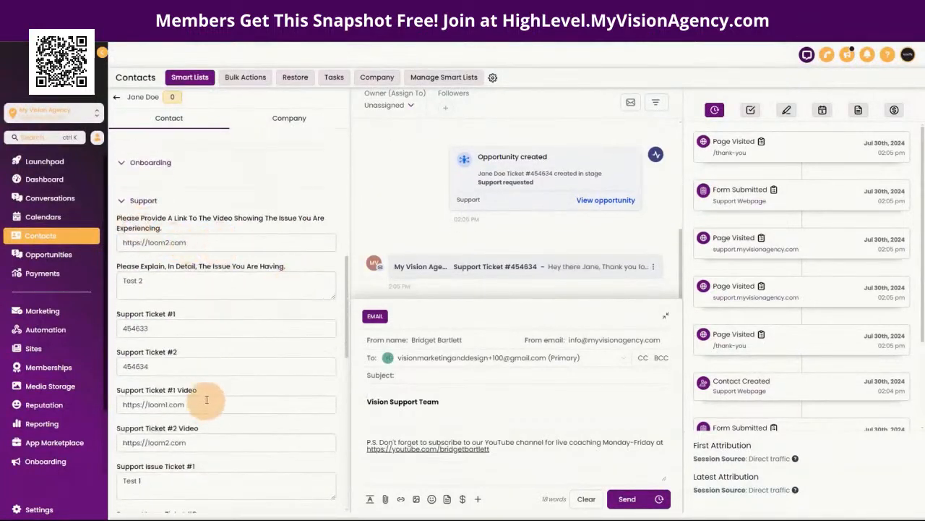
pyautogui.scroll(-3, 212, 409)
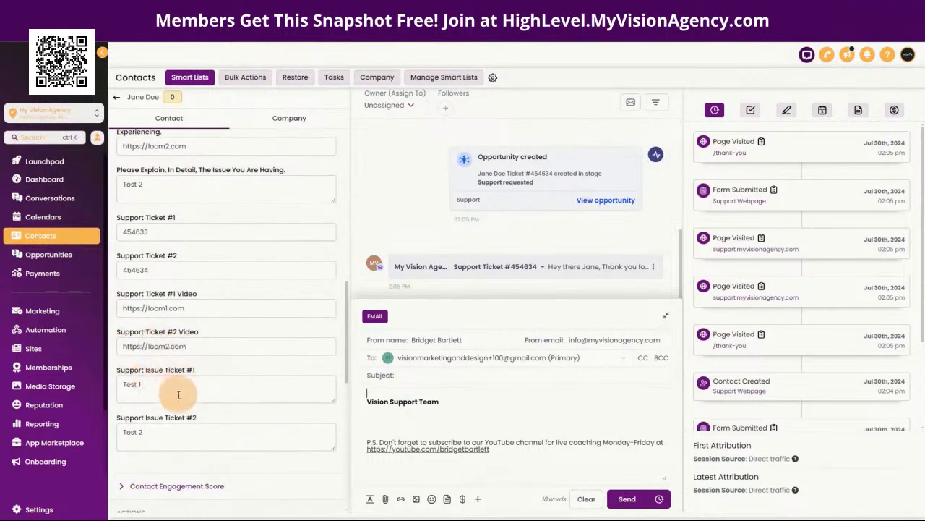
pyautogui.scroll(6, 248, 392)
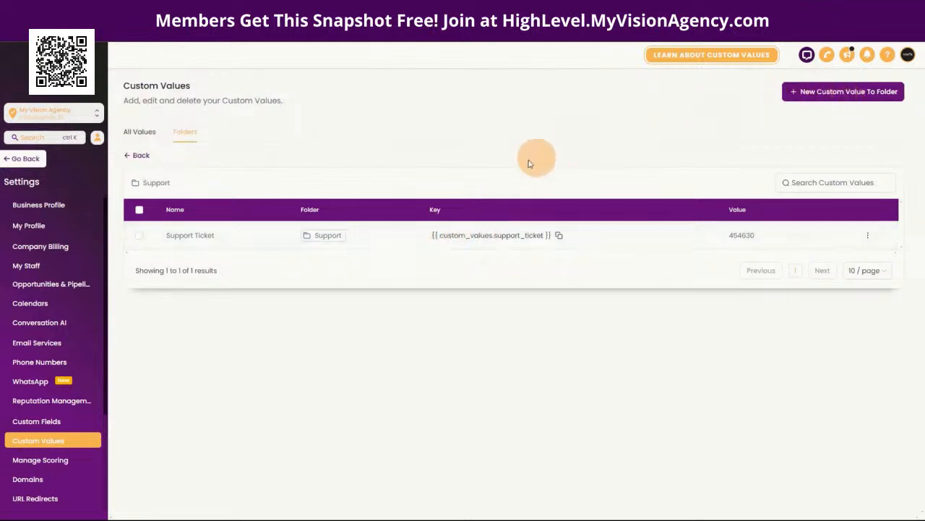
pyautogui.click(867, 236)
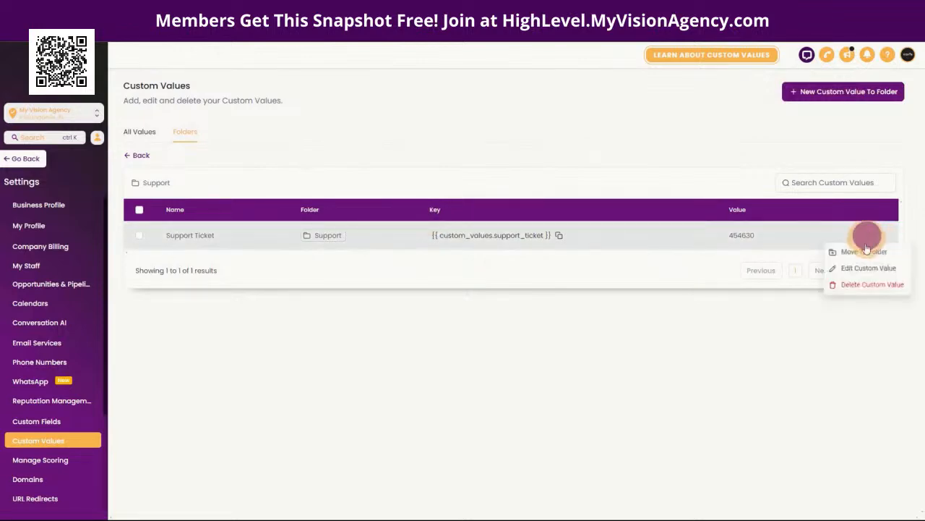
pyautogui.click(859, 268)
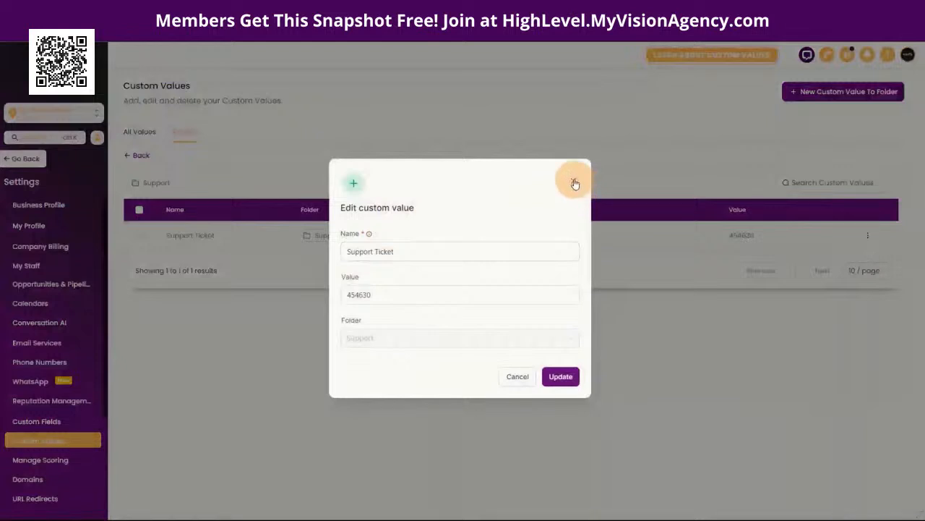
pyautogui.click(413, 251)
pyautogui.tripleClick(413, 252)
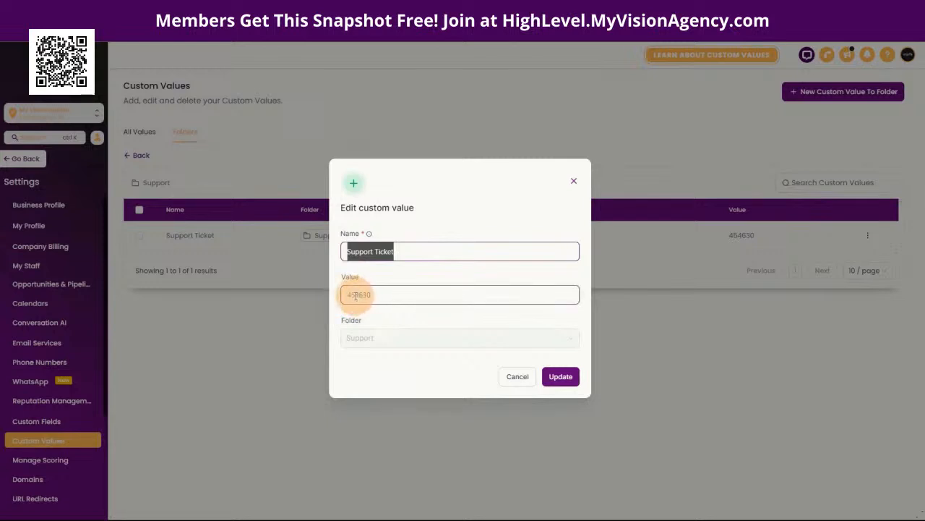
pyautogui.click(574, 180)
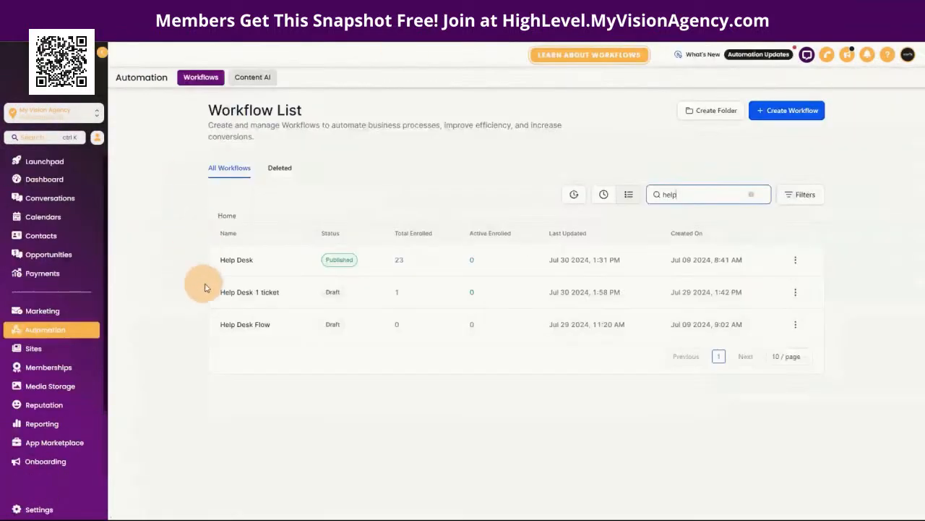
# Step: Open the Help Desk 1 ticket workflow and inspect the support form on its Form Submitted trigger
pyautogui.click(247, 292)
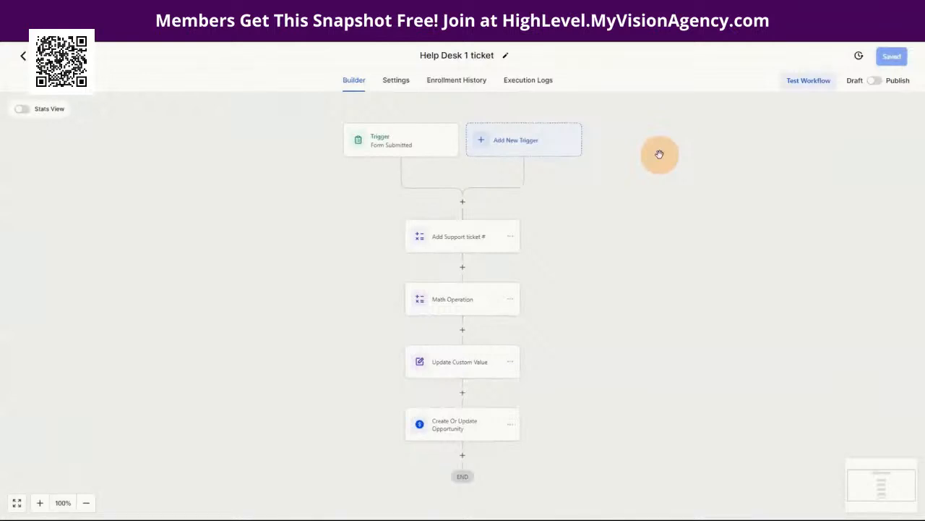
pyautogui.click(374, 136)
pyautogui.click(379, 148)
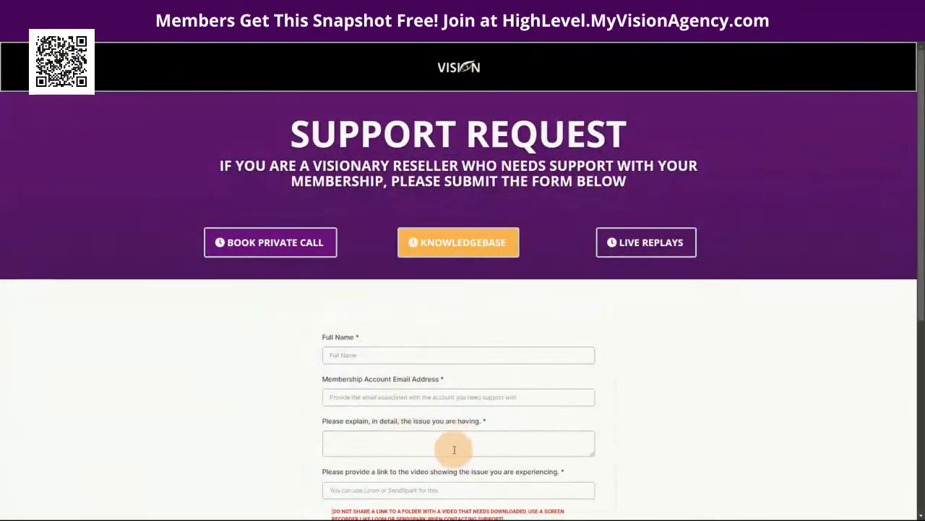
pyautogui.scroll(-2, 499, 422)
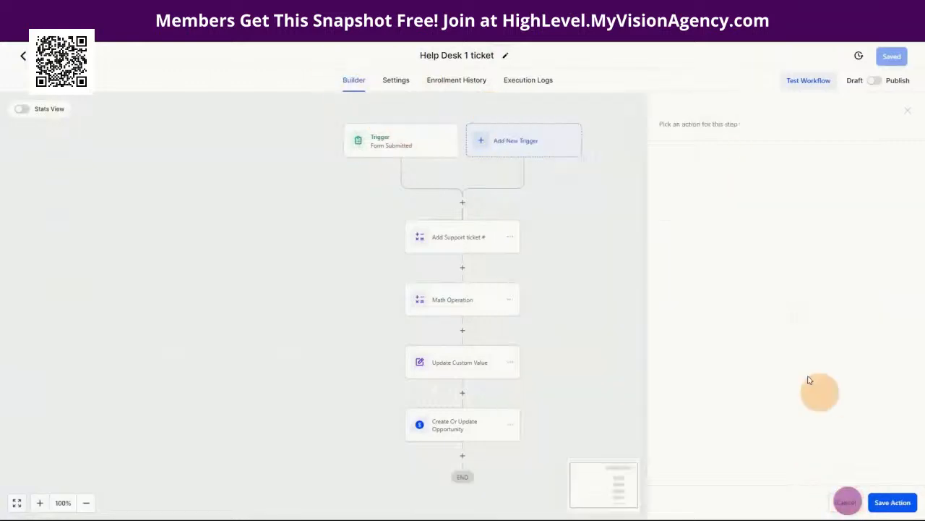
# Step: Close the trigger settings, then view and close the Add Support ticket # math step
pyautogui.click(844, 502)
pyautogui.click(459, 244)
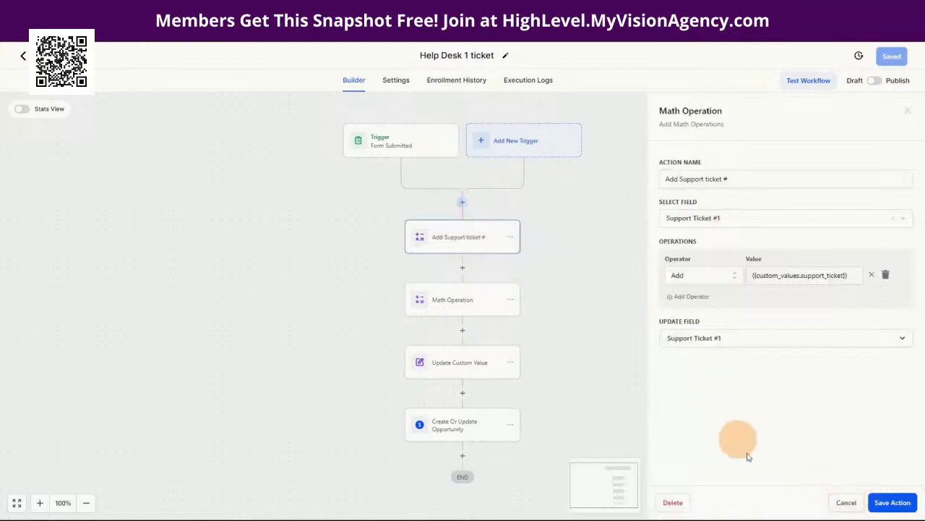
pyautogui.click(845, 502)
# Step: Try adding a Math Operation action via 'math' search, discard it, and reopen Add Support ticket #
pyautogui.click(462, 201)
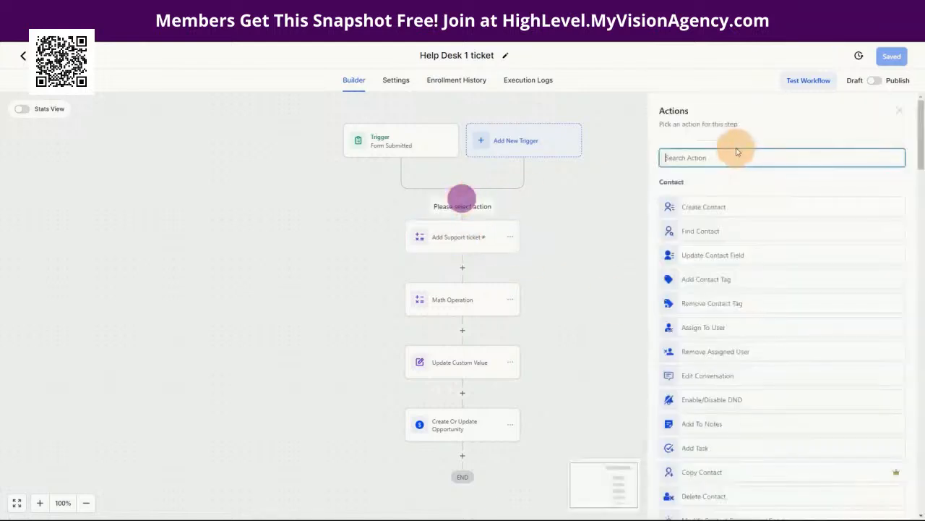
pyautogui.write('math')
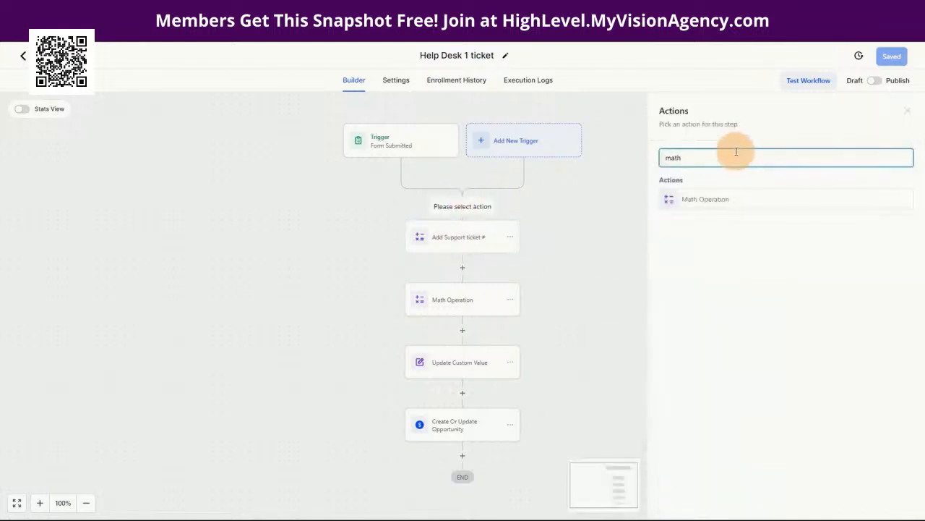
pyautogui.click(719, 202)
pyautogui.click(684, 231)
pyautogui.click(844, 501)
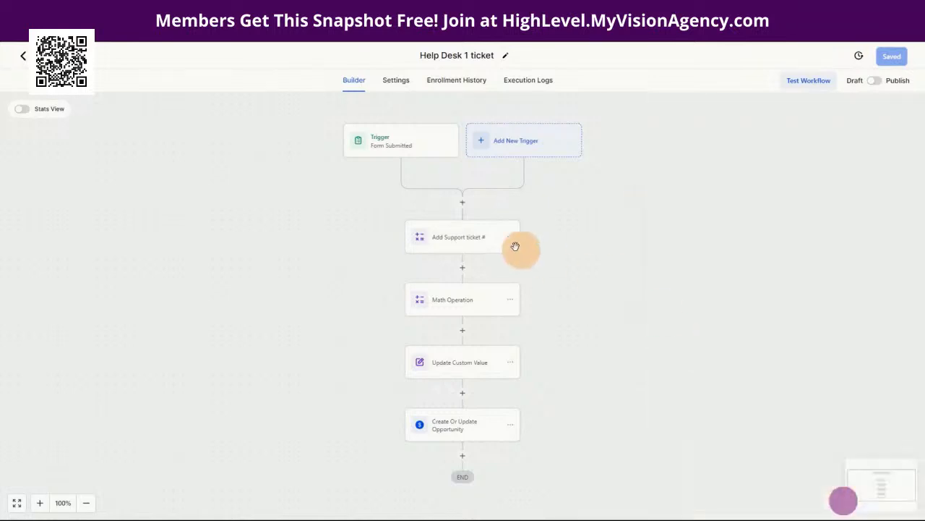
pyautogui.click(455, 234)
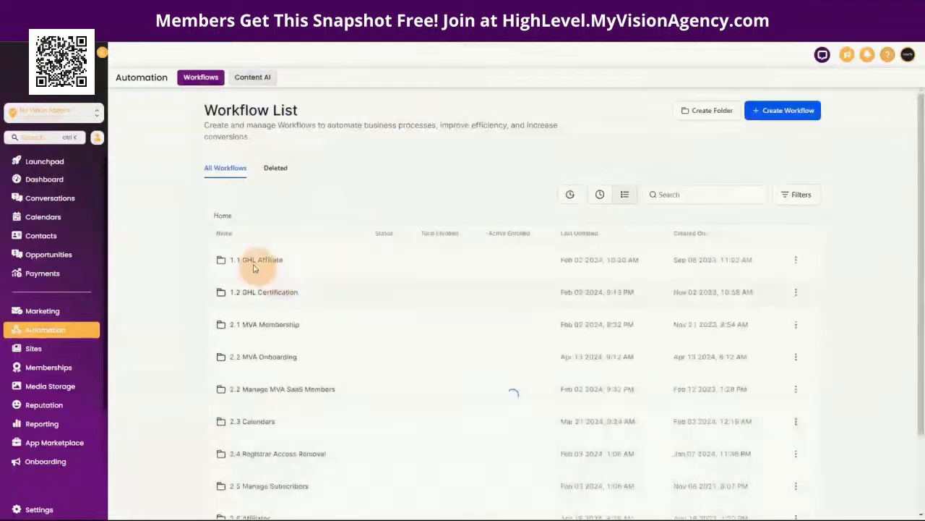
# Step: Search the Workflow List for 'help' and open the Help Desk 1 ticket workflow
pyautogui.click(686, 196)
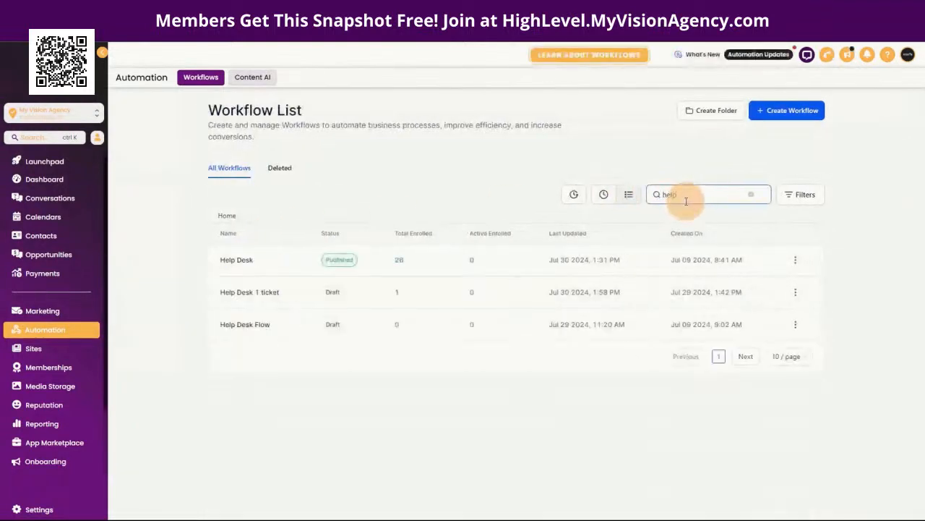
pyautogui.click(236, 293)
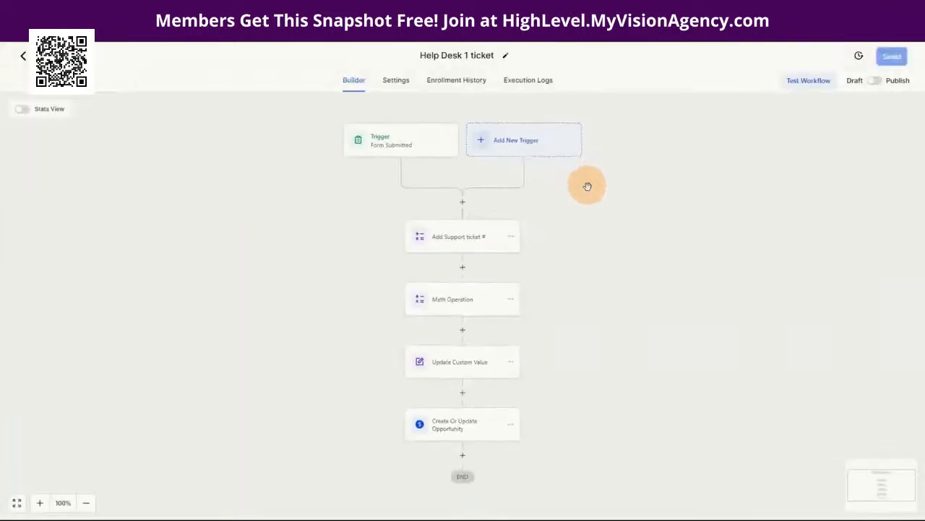
# Step: Review the Add Support ticket #, Math Operation, Update Custom Value and Opportunity steps, then return to the list
pyautogui.click(454, 241)
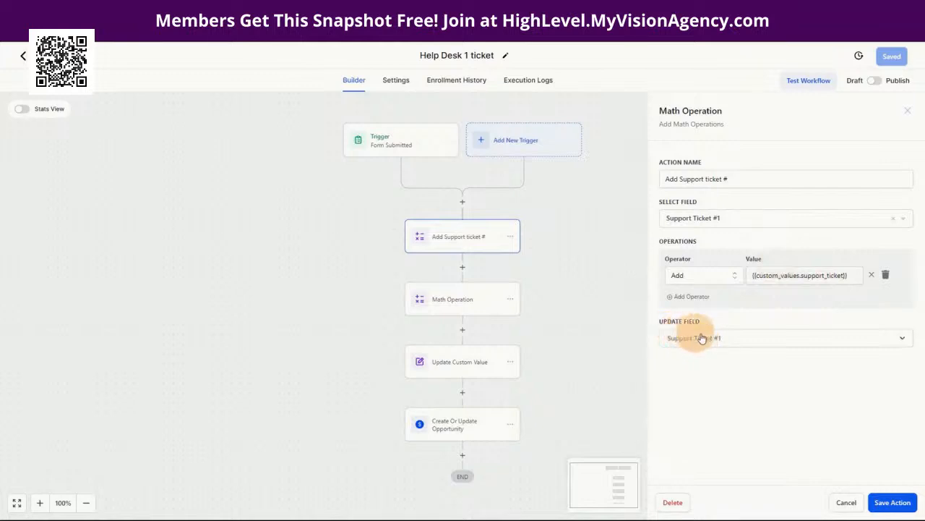
pyautogui.click(462, 302)
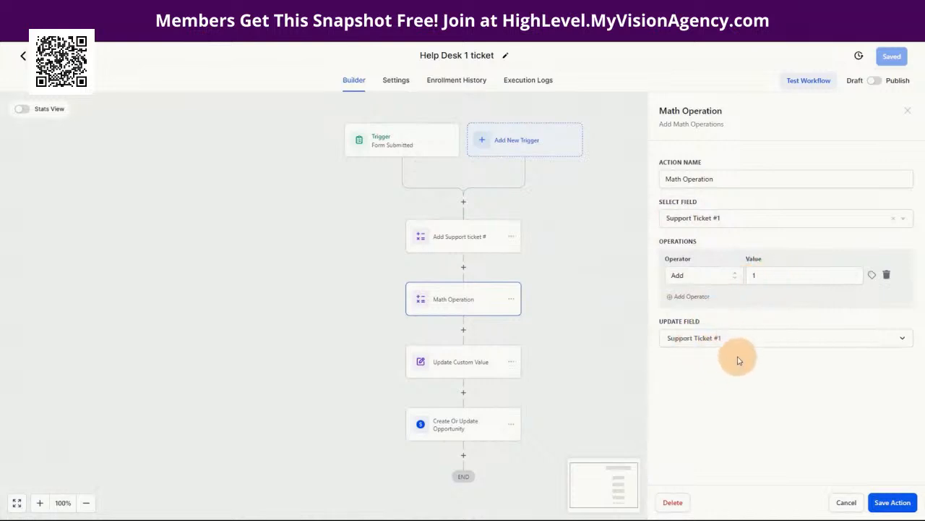
pyautogui.click(475, 363)
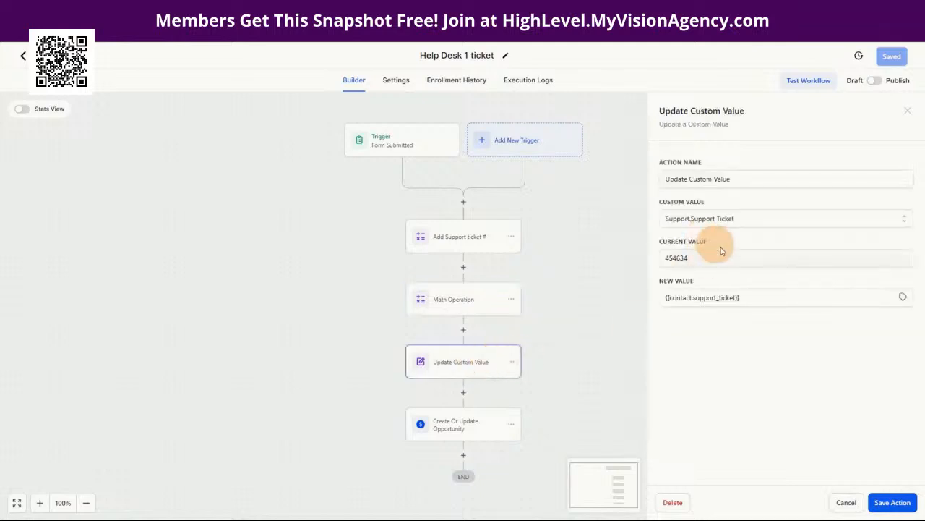
pyautogui.moveTo(433, 359); pyautogui.dragTo(527, 383)
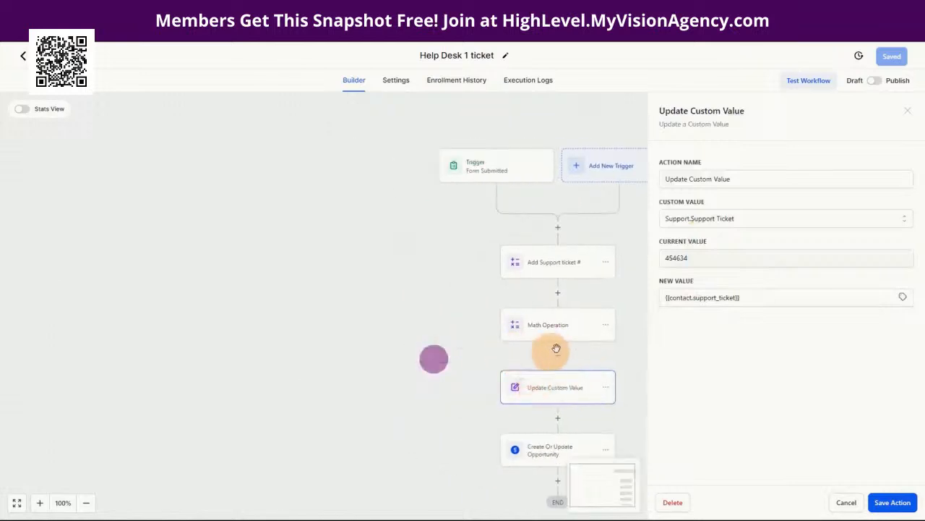
pyautogui.moveTo(417, 253); pyautogui.dragTo(275, 187)
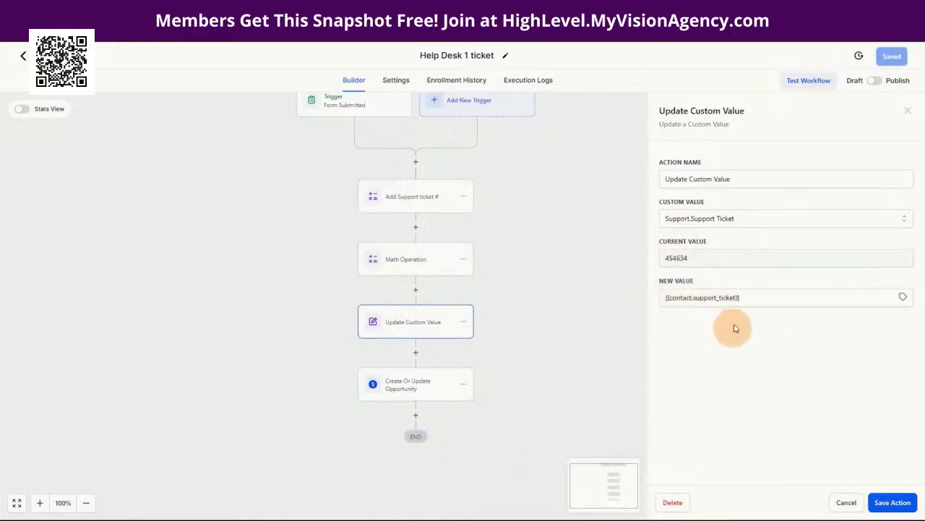
pyautogui.click(400, 386)
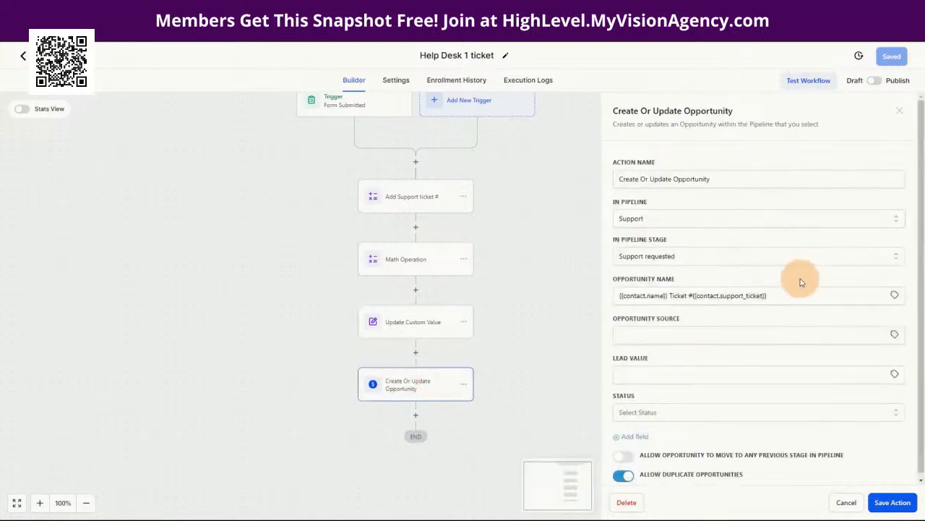
pyautogui.scroll(-1, 800, 282)
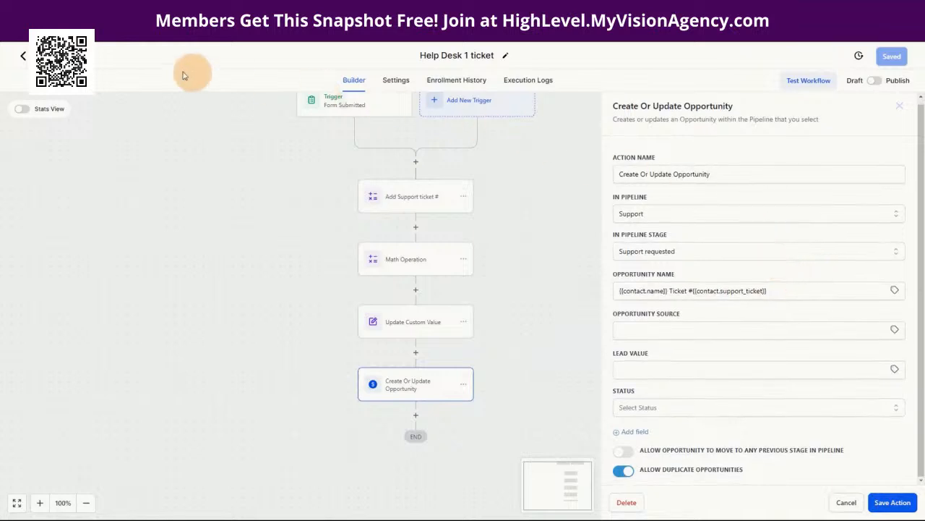
pyautogui.click(23, 55)
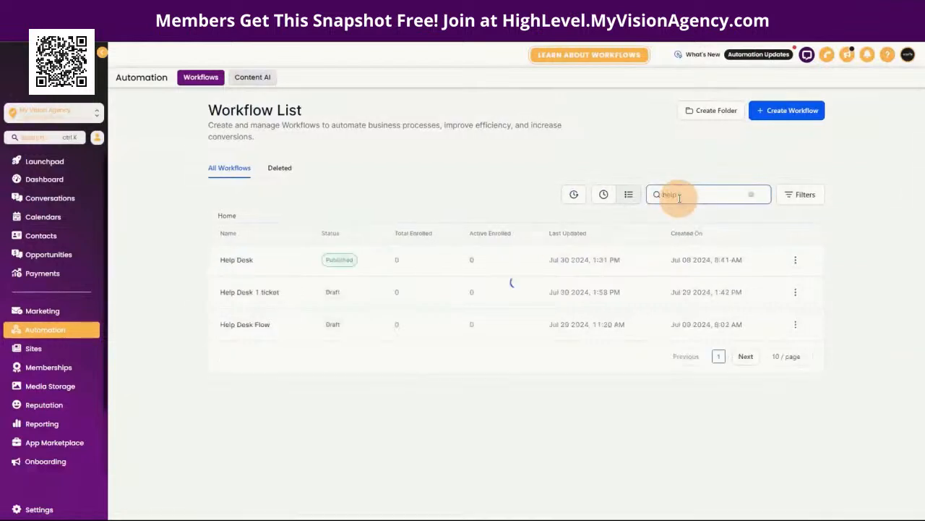
# Step: Open the published Help Desk workflow, check its Form Submitted trigger, then view the open-ticket condition
pyautogui.click(239, 260)
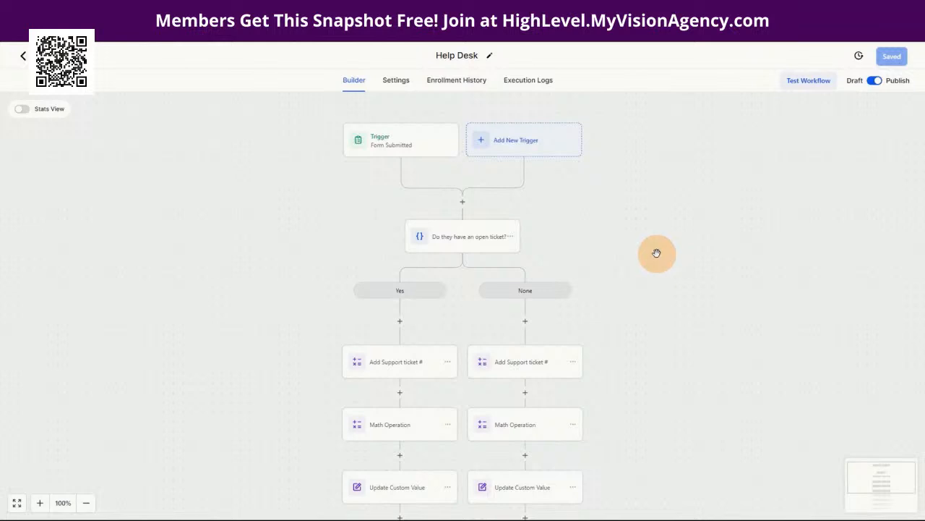
pyautogui.moveTo(656, 267); pyautogui.dragTo(653, 250)
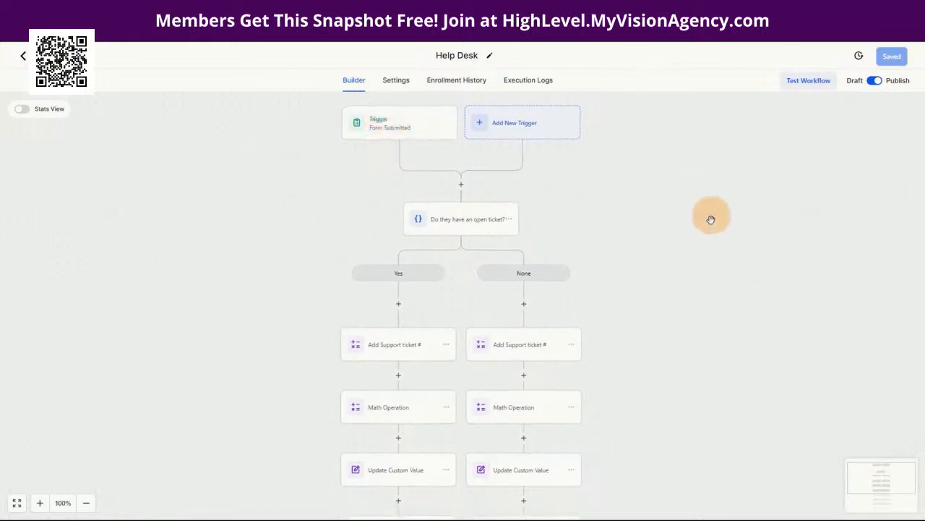
pyautogui.click(389, 128)
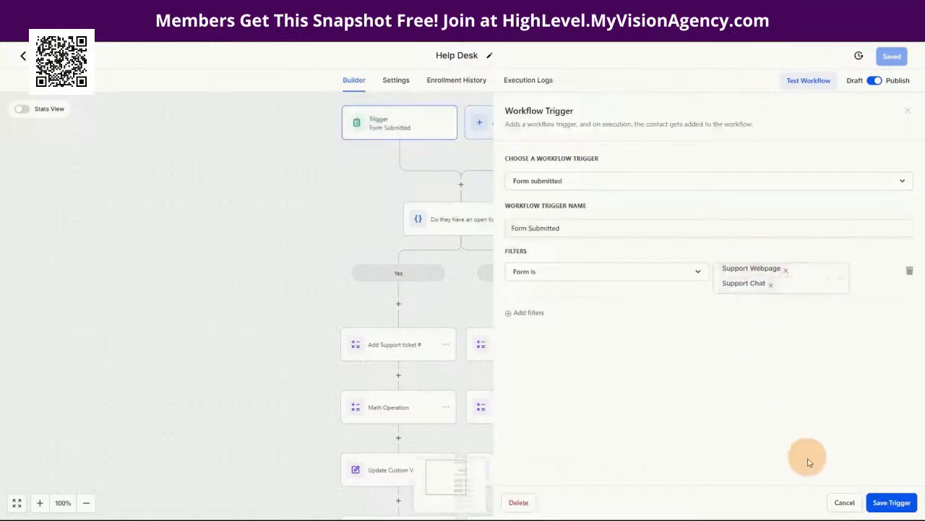
pyautogui.click(843, 504)
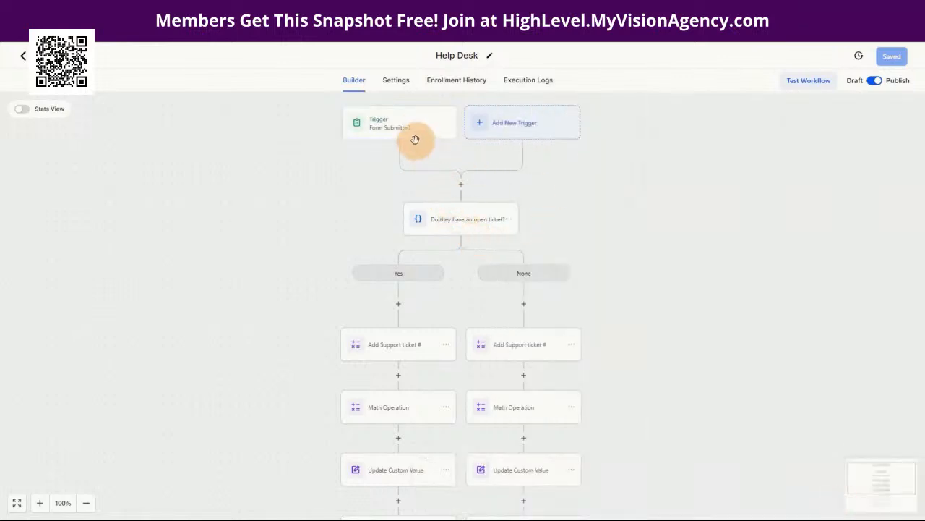
pyautogui.click(459, 219)
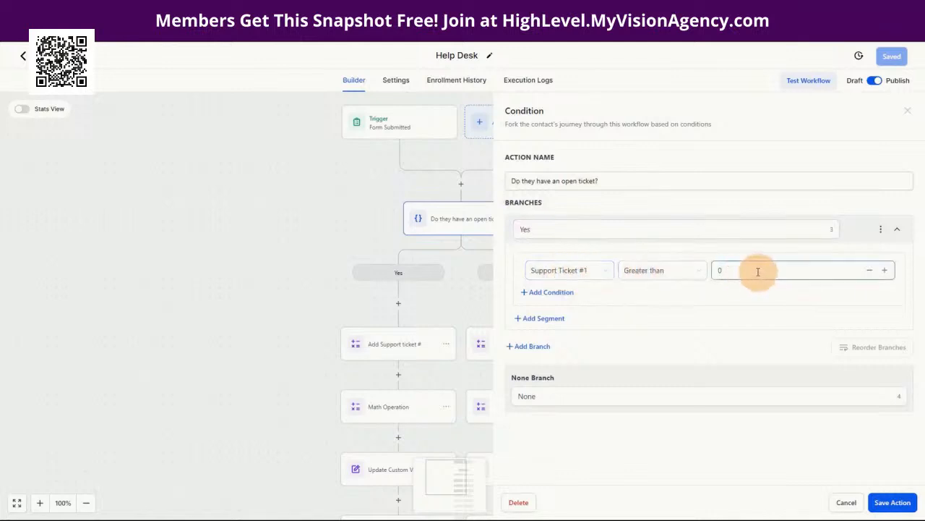
# Step: Review the None branch's Add Support ticket #, Math Operation and Update Custom Value steps unchanged
pyautogui.click(846, 502)
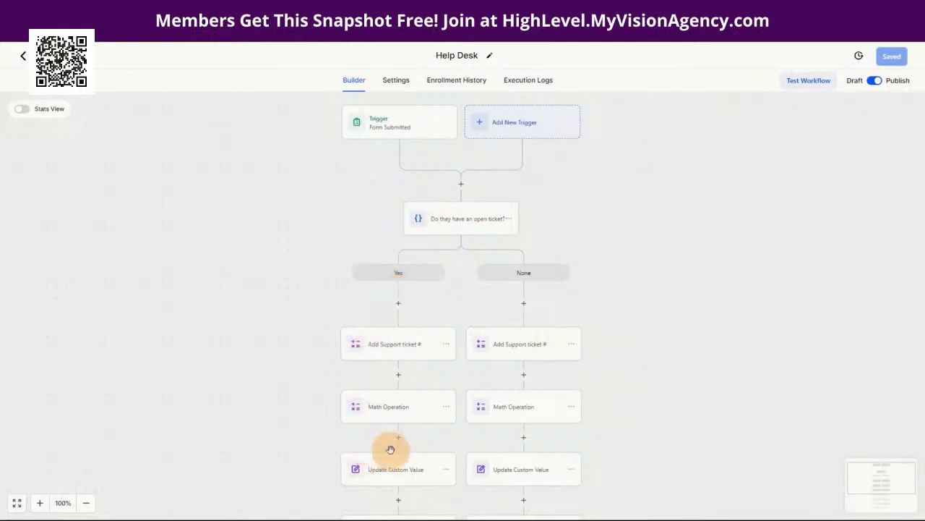
pyautogui.click(523, 350)
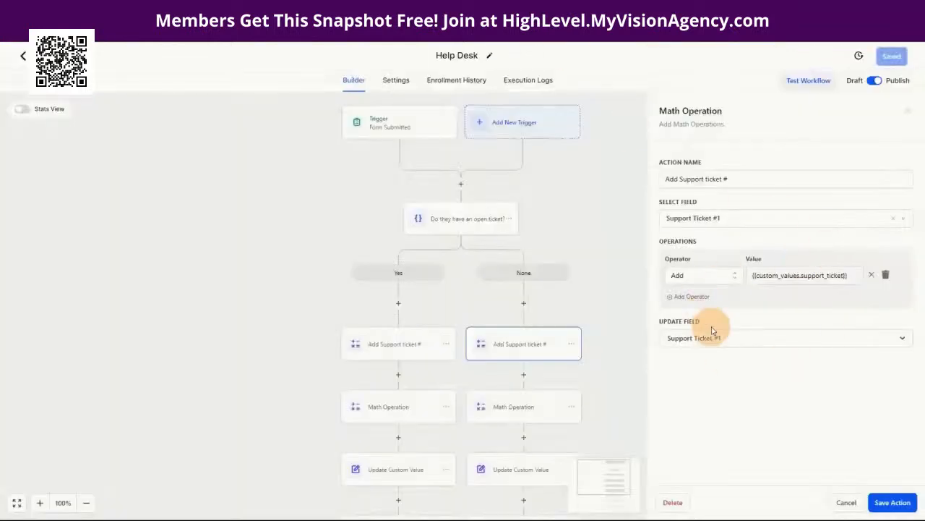
pyautogui.click(847, 502)
pyautogui.click(484, 418)
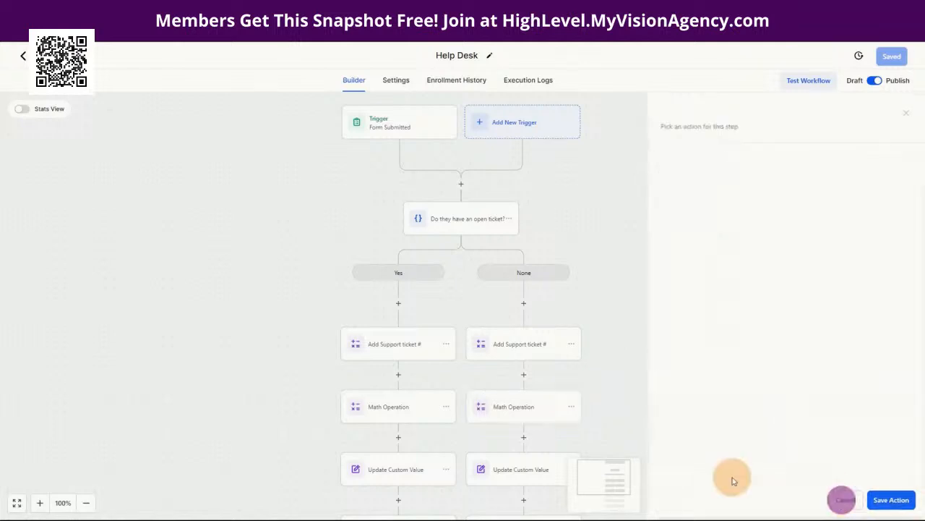
pyautogui.click(841, 500)
pyautogui.click(511, 475)
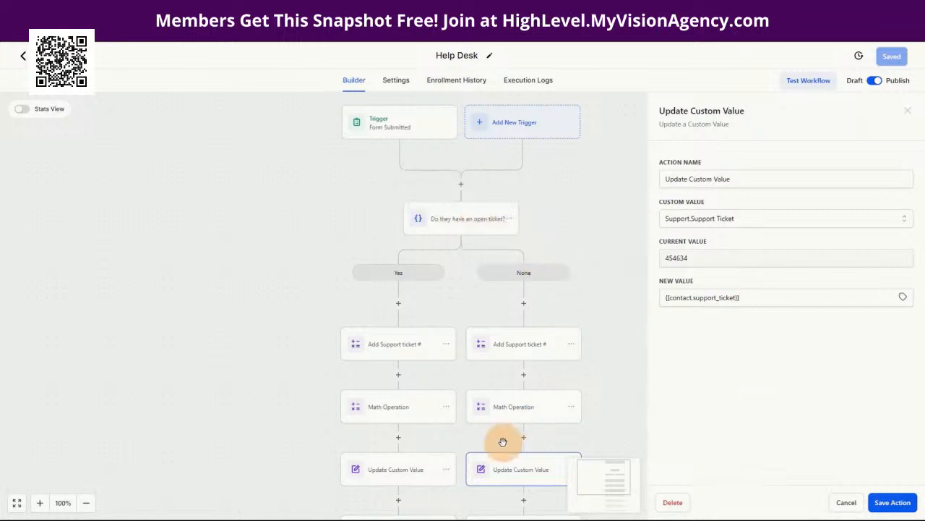
pyautogui.click(847, 501)
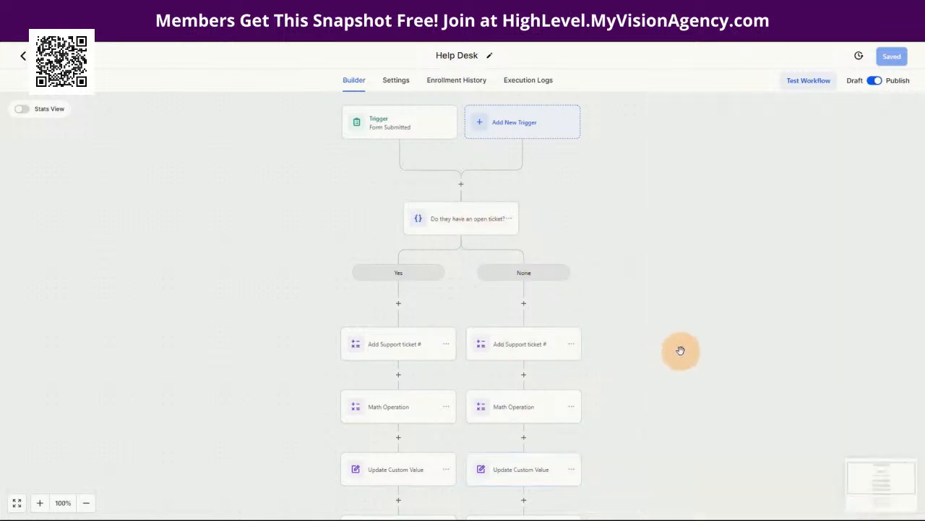
pyautogui.scroll(-2, 681, 349)
pyautogui.scroll(-2, 666, 345)
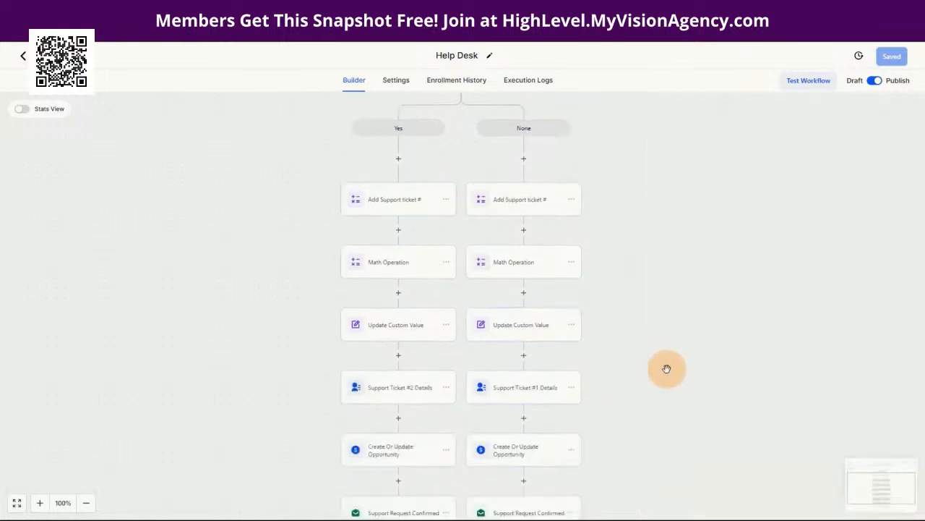
# Step: Open the None branch's Support Ticket #1 Details step mapping video and issue answers
pyautogui.click(500, 387)
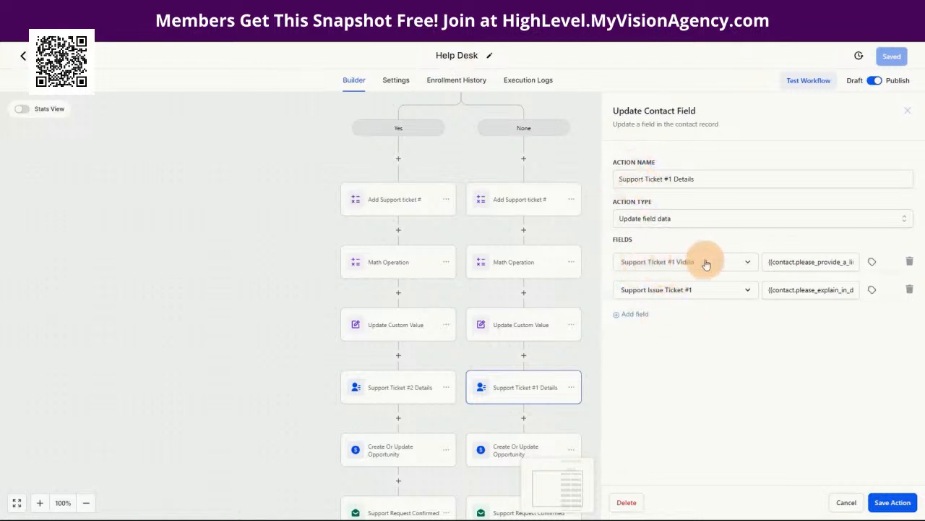
pyautogui.click(768, 264)
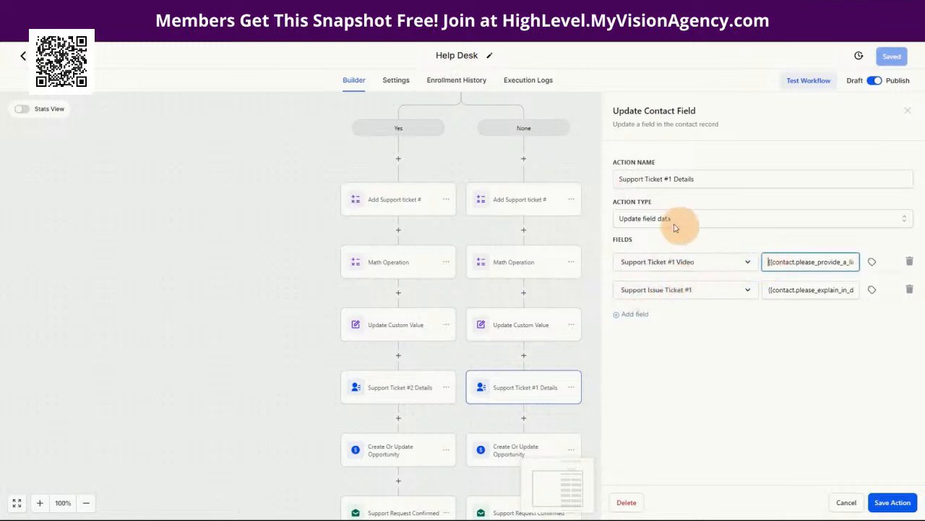
pyautogui.scroll(2, 477, 217)
pyautogui.scroll(2, 434, 181)
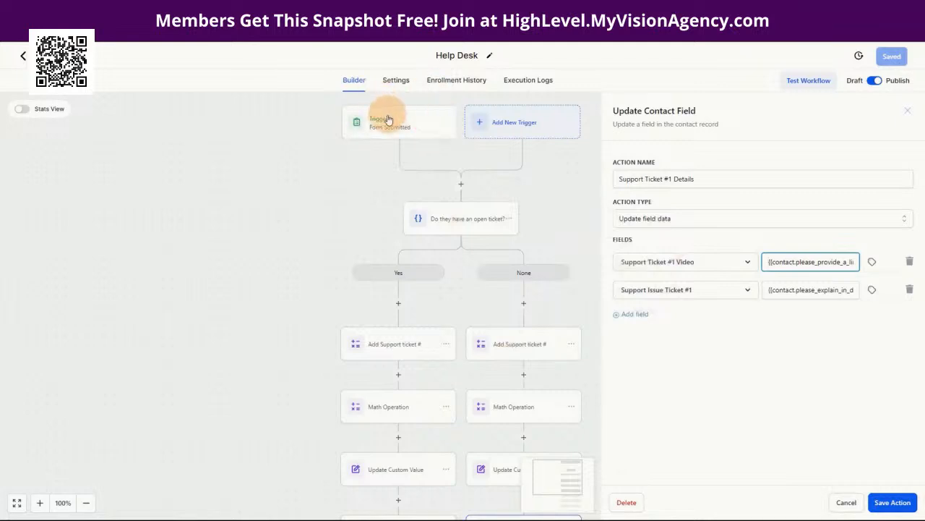
pyautogui.scroll(-2, 535, 361)
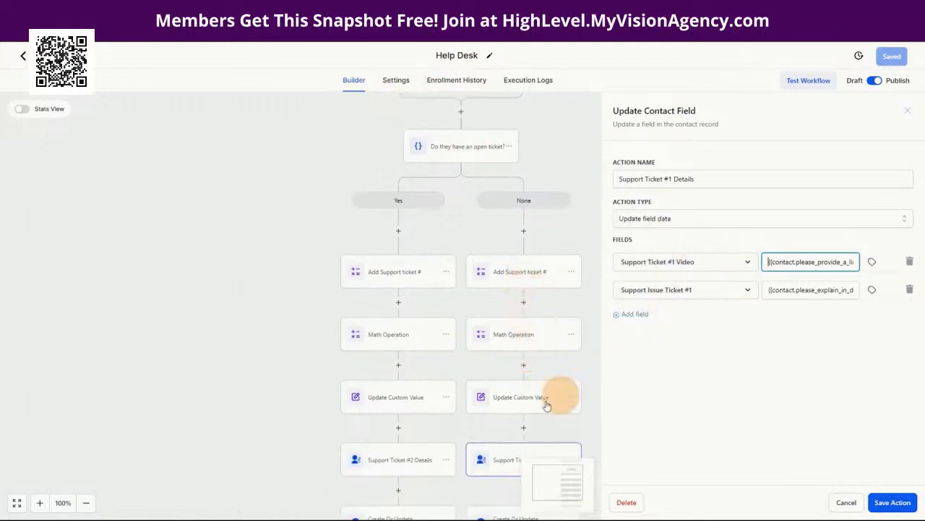
pyautogui.scroll(-1, 547, 411)
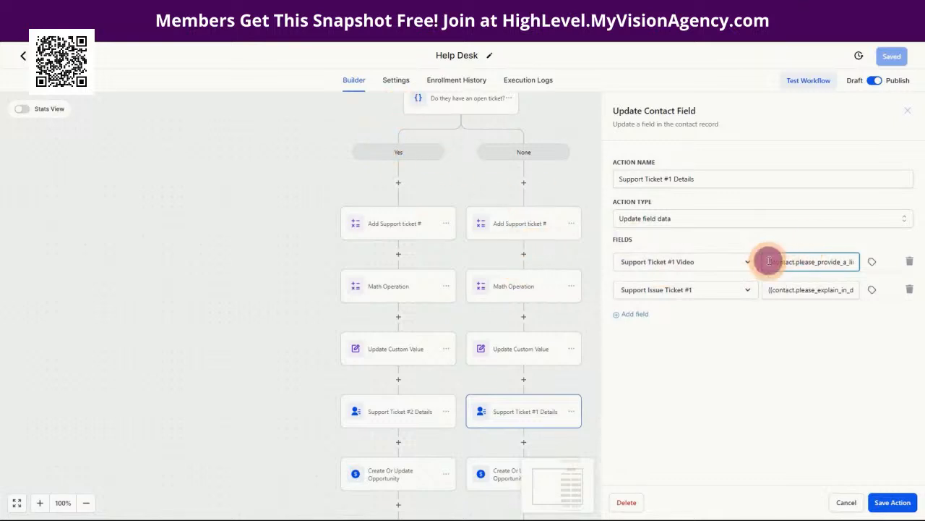
pyautogui.moveTo(770, 261); pyautogui.dragTo(866, 279)
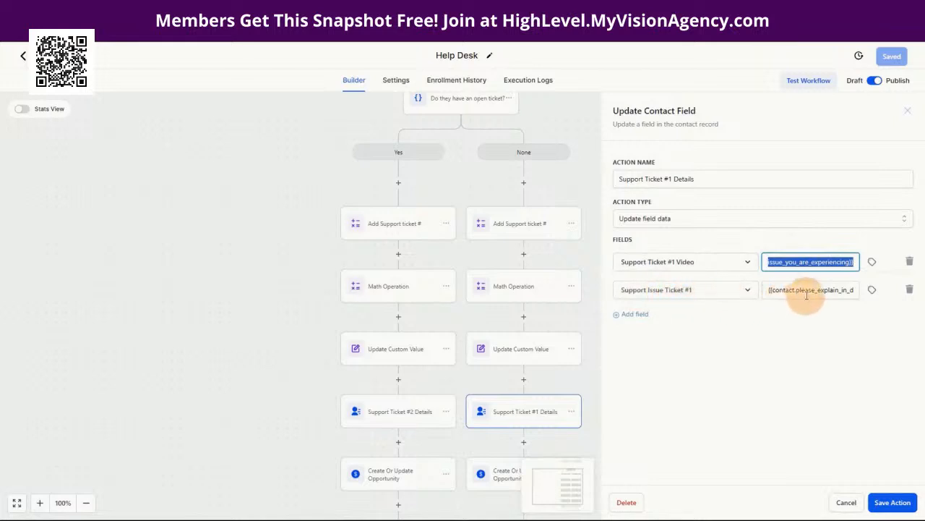
pyautogui.click(771, 289)
pyautogui.moveTo(769, 262); pyautogui.dragTo(855, 264)
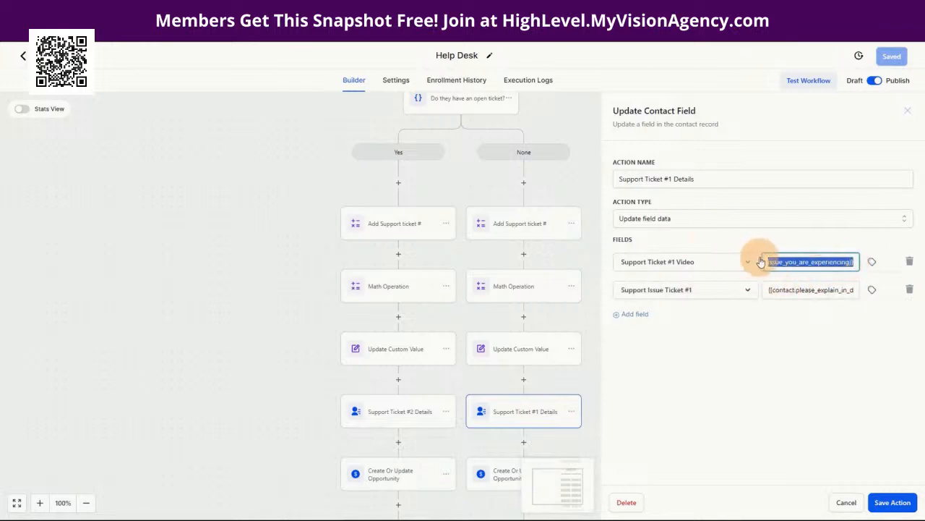
# Step: Map Support Ticket #1 Video to the 'Please Provide A Link To The Video…' custom field, then cancel
pyautogui.click(870, 261)
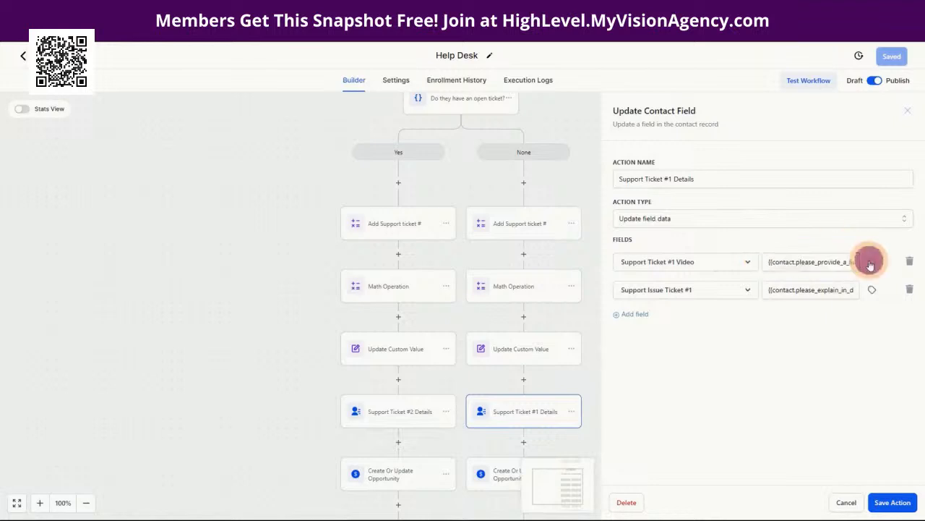
pyautogui.click(854, 306)
pyautogui.scroll(-5, 875, 355)
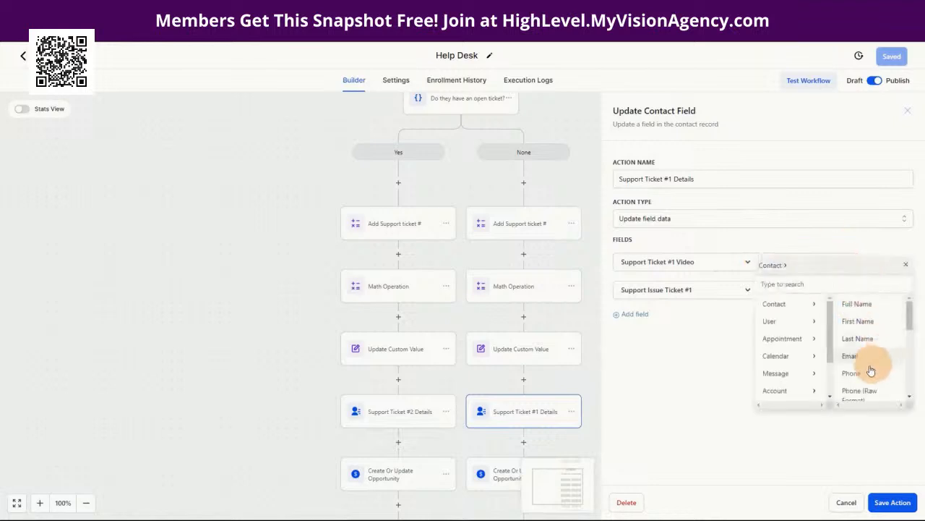
pyautogui.click(862, 390)
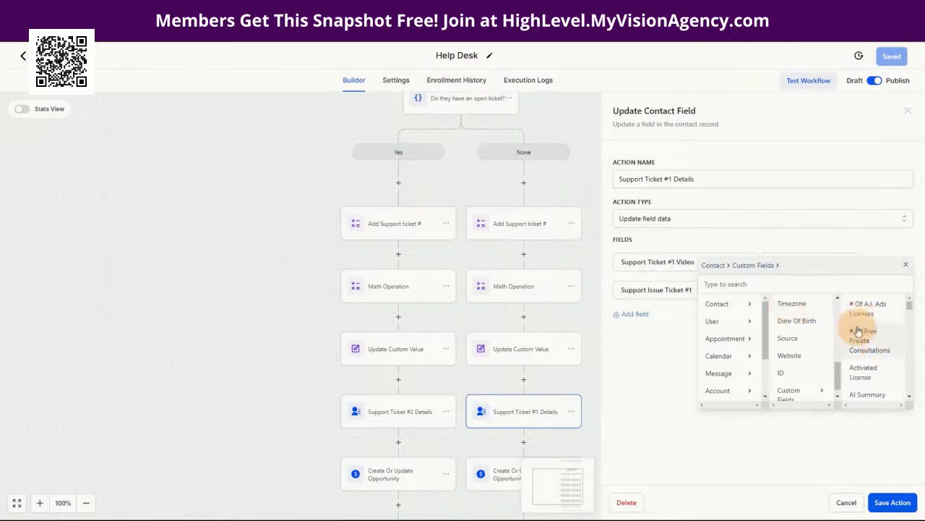
pyautogui.scroll(-3, 878, 350)
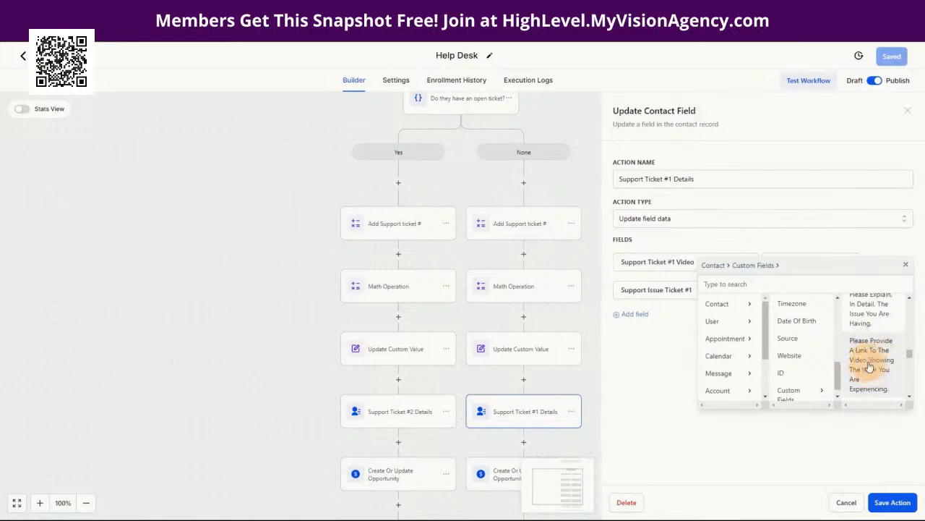
pyautogui.click(870, 368)
pyautogui.moveTo(854, 261); pyautogui.dragTo(747, 273)
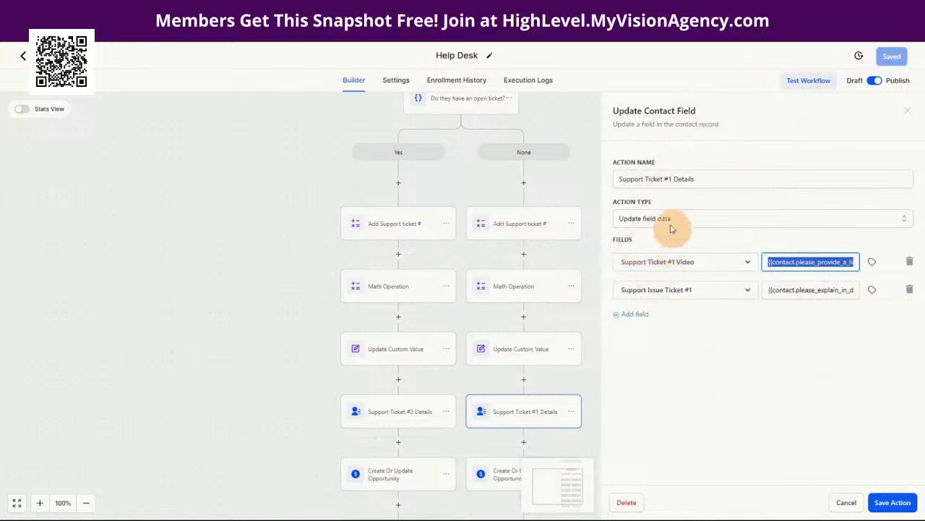
pyautogui.click(846, 502)
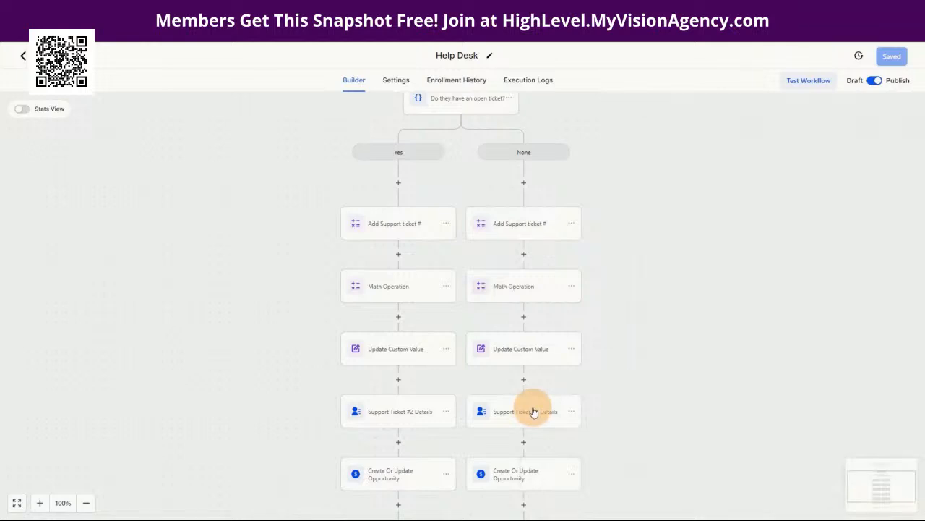
# Step: Open the None branch's Create Or Update Opportunity step to view its pipeline settings
pyautogui.scroll(-1, 636, 401)
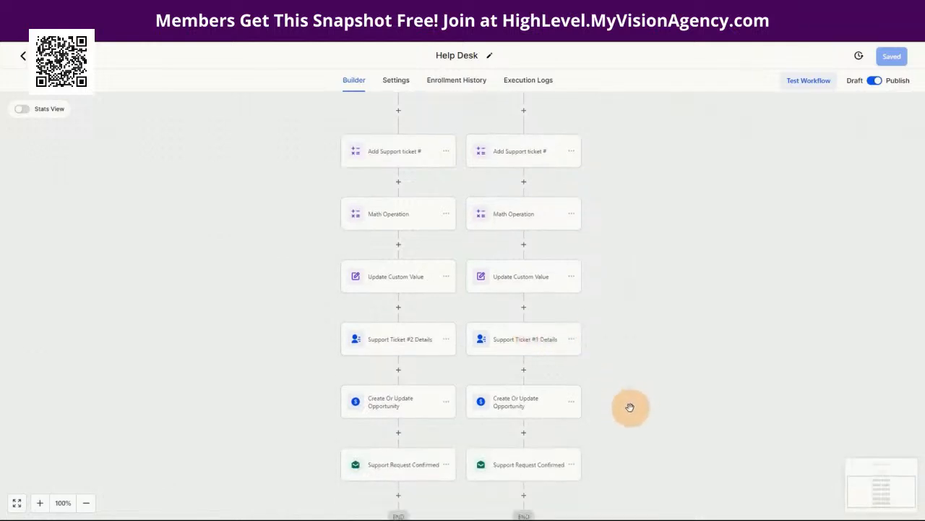
pyautogui.click(506, 413)
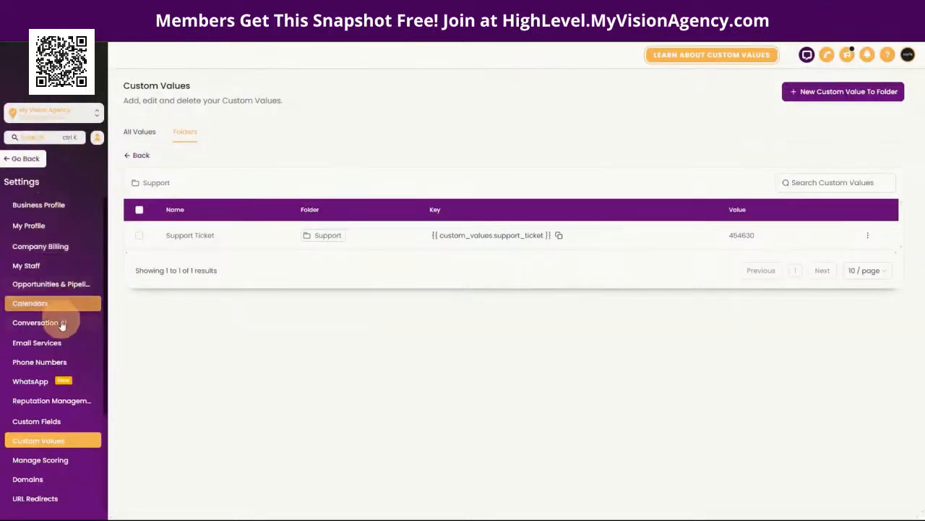
pyautogui.click(62, 285)
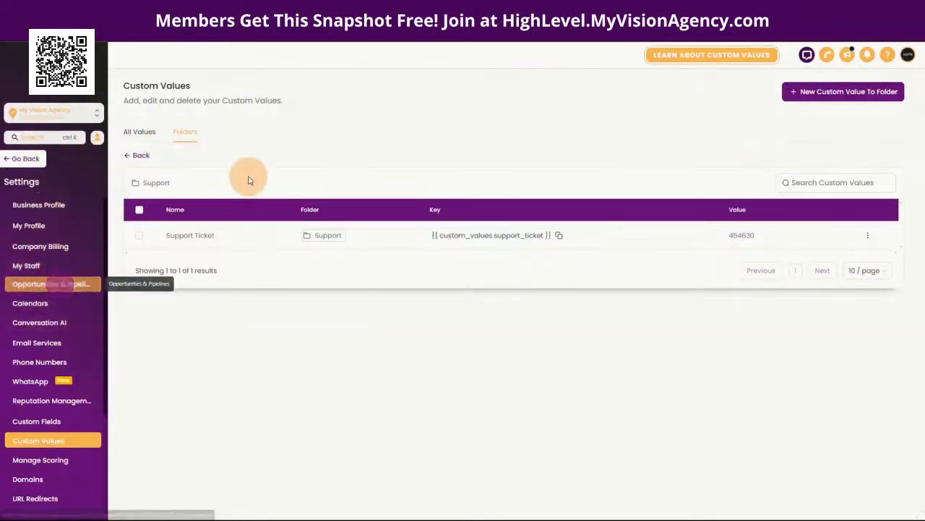
pyautogui.click(319, 76)
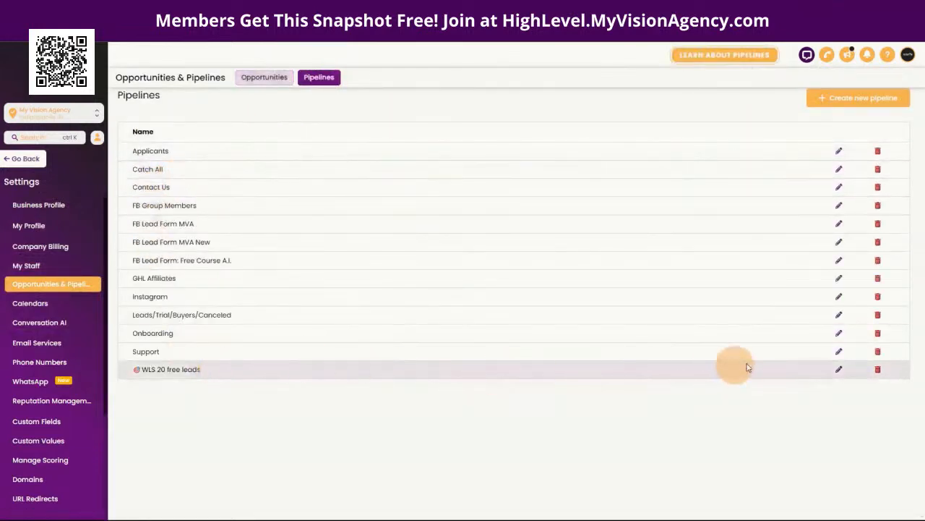
pyautogui.click(839, 351)
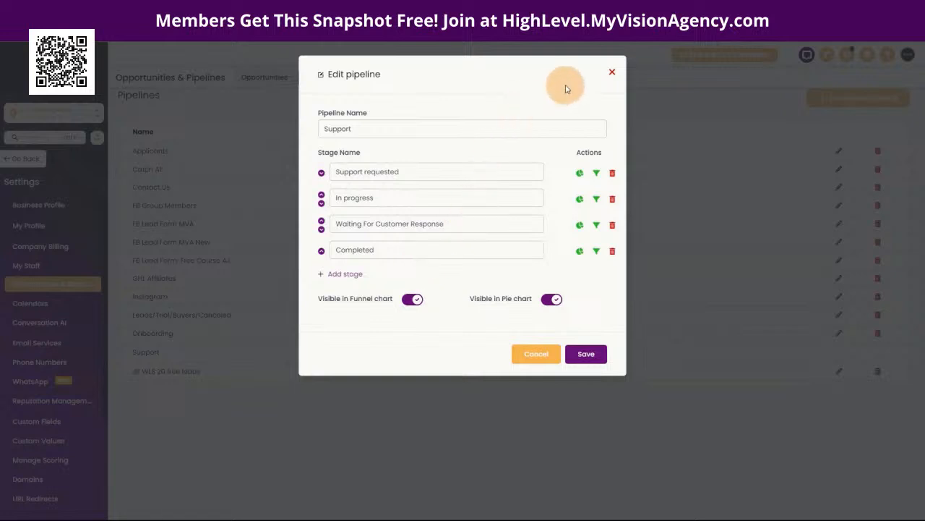
pyautogui.click(612, 75)
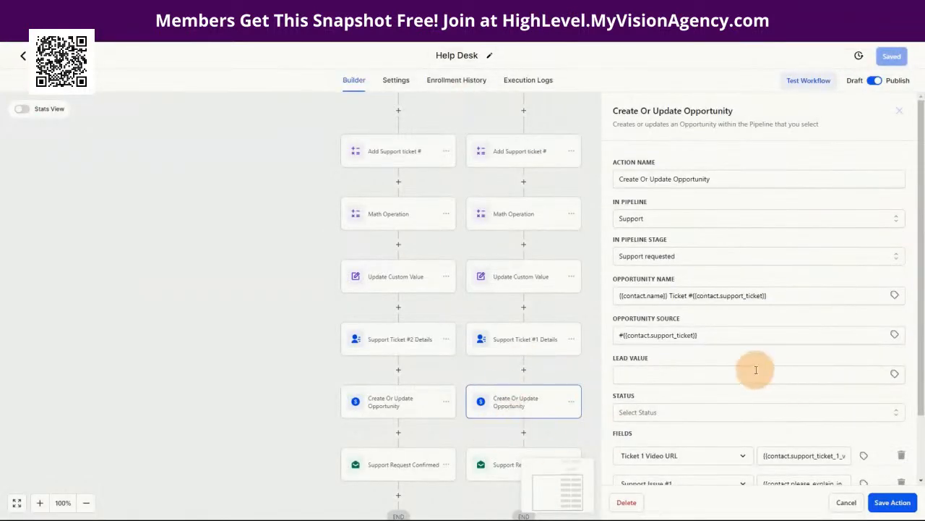
pyautogui.scroll(-2, 696, 355)
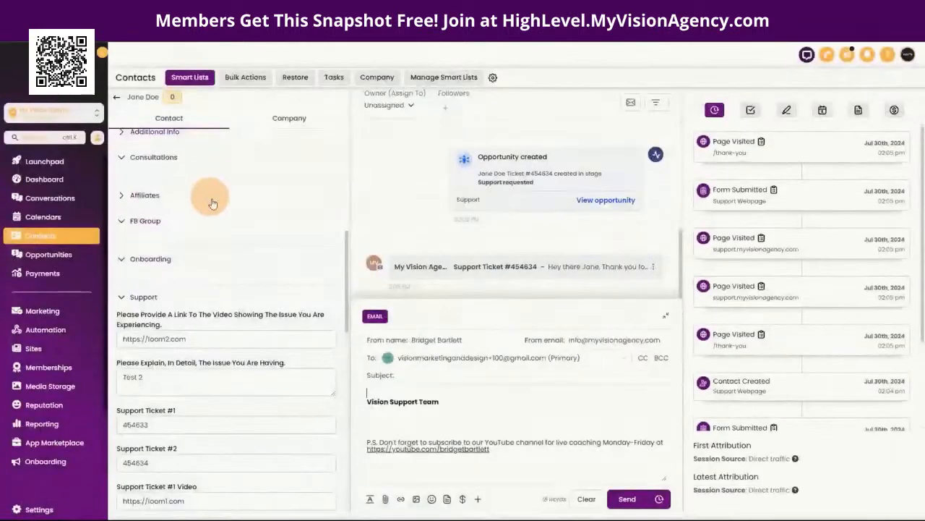
pyautogui.click(68, 254)
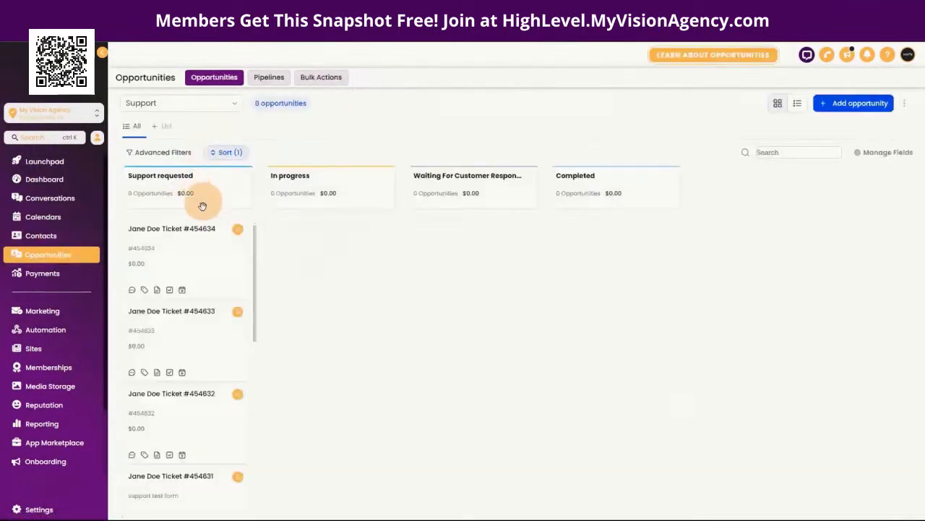
pyautogui.click(196, 255)
pyautogui.scroll(-3, 492, 252)
pyautogui.scroll(2, 386, 244)
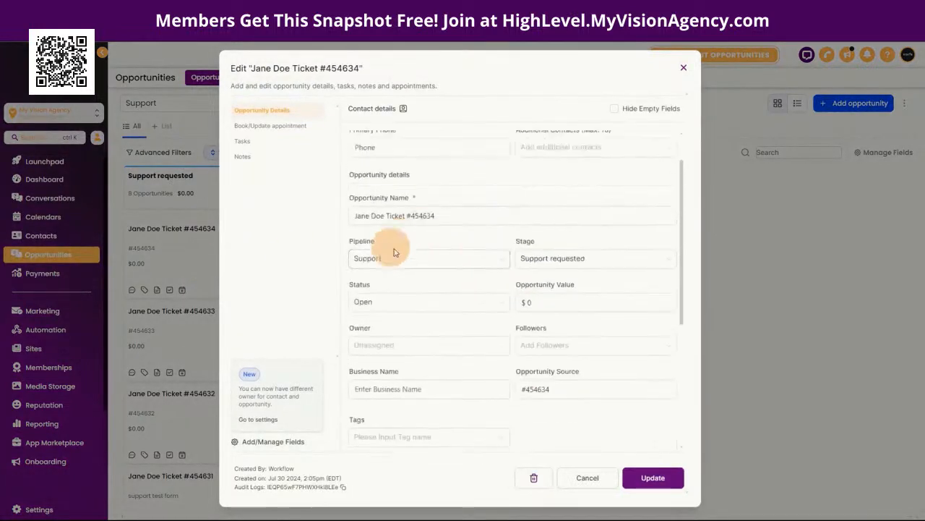
pyautogui.click(681, 70)
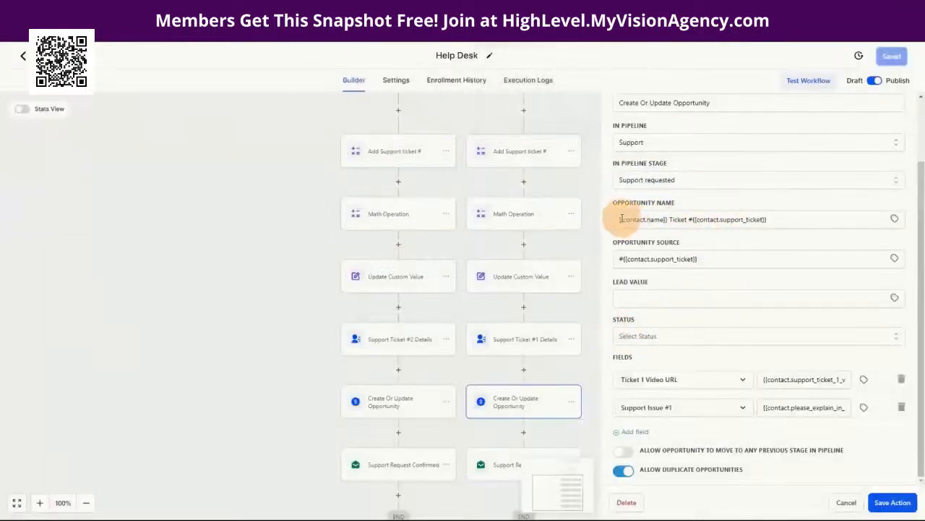
pyautogui.moveTo(621, 219); pyautogui.dragTo(671, 219)
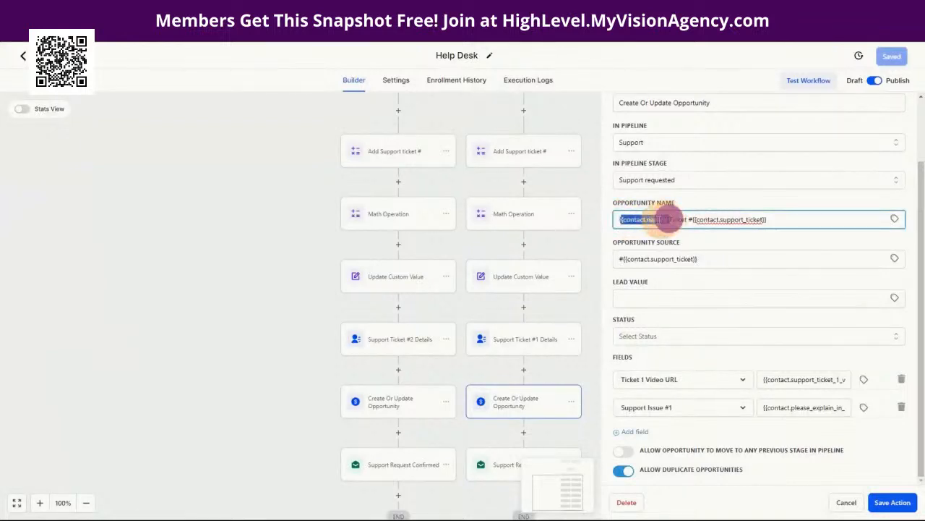
pyautogui.click(776, 216)
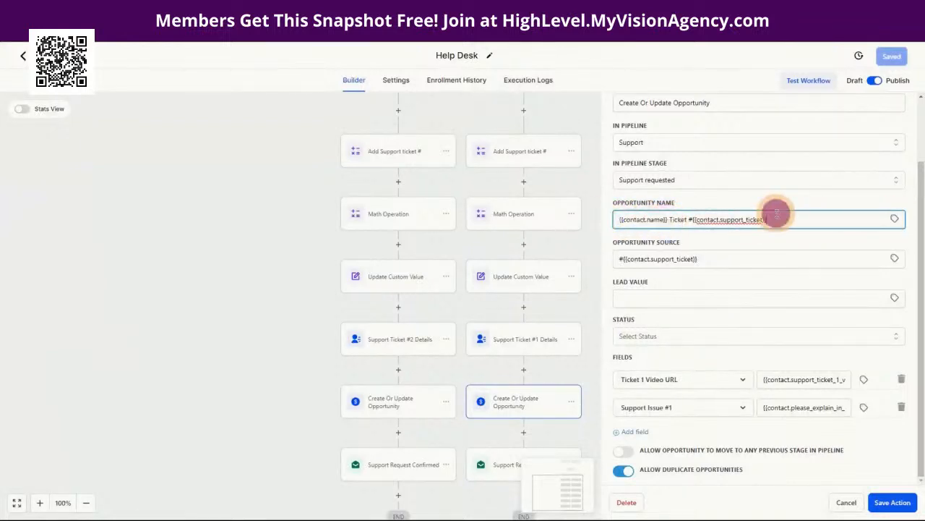
pyautogui.moveTo(775, 217); pyautogui.dragTo(693, 219)
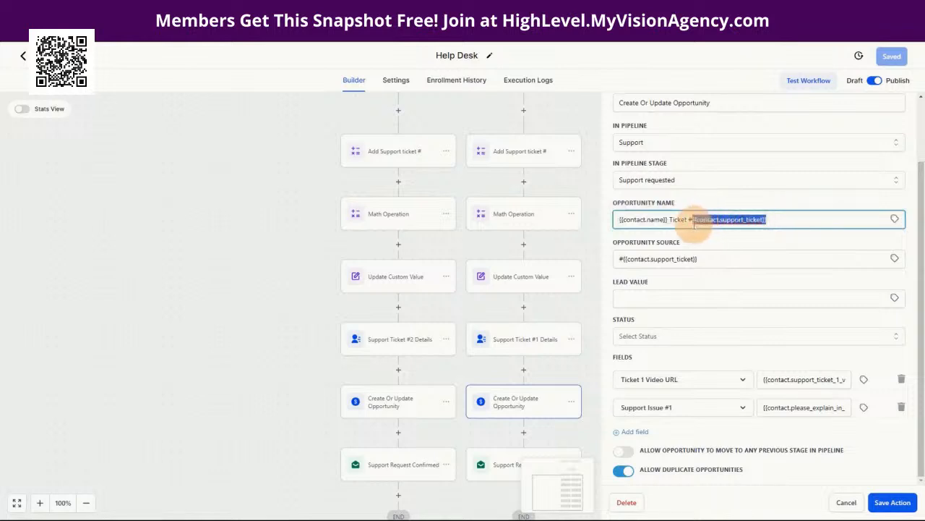
pyautogui.click(666, 219)
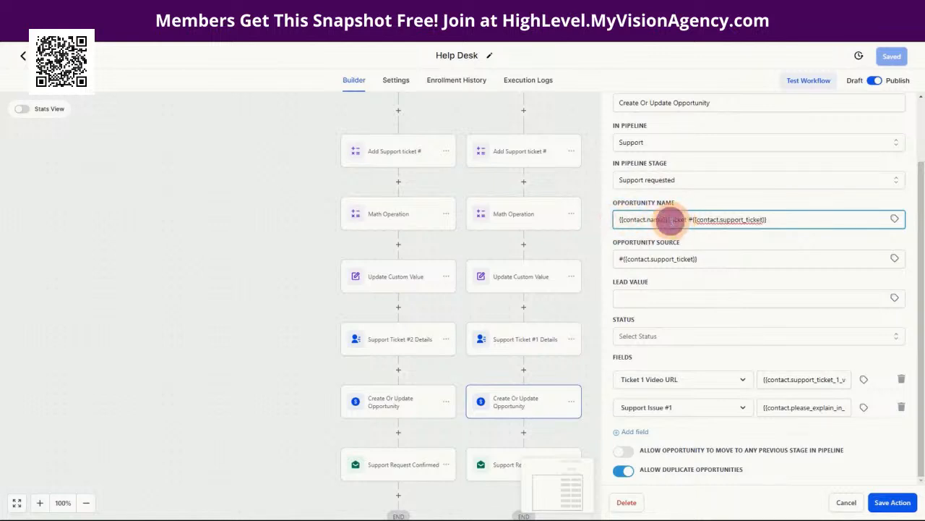
pyautogui.click(790, 223)
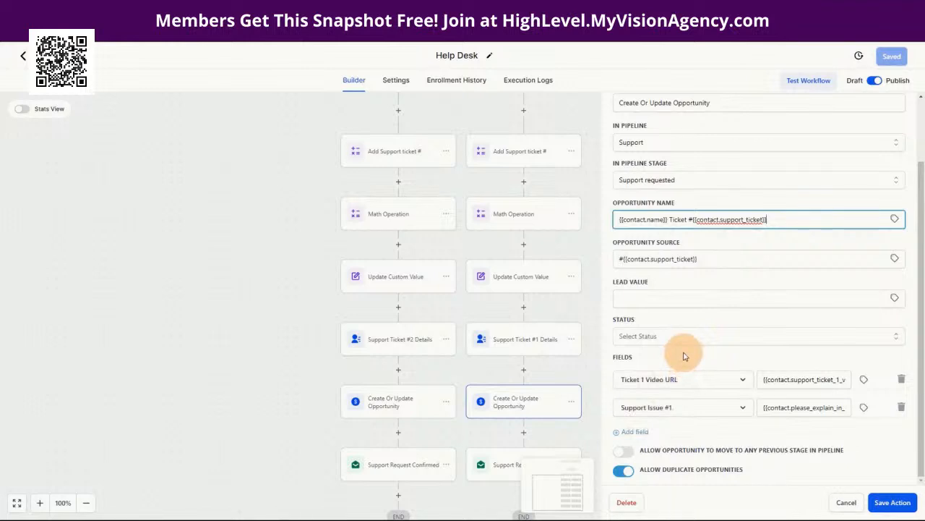
pyautogui.click(763, 379)
pyautogui.moveTo(763, 379); pyautogui.dragTo(842, 386)
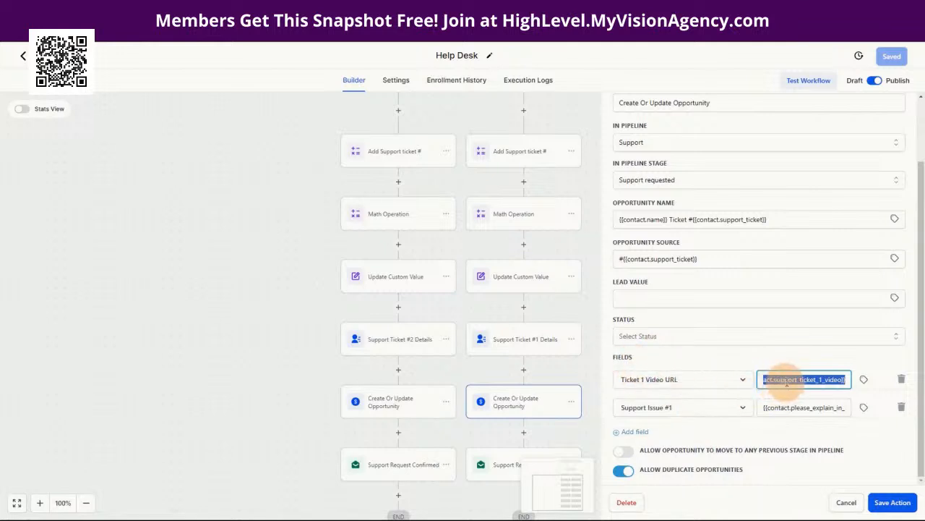
pyautogui.click(785, 381)
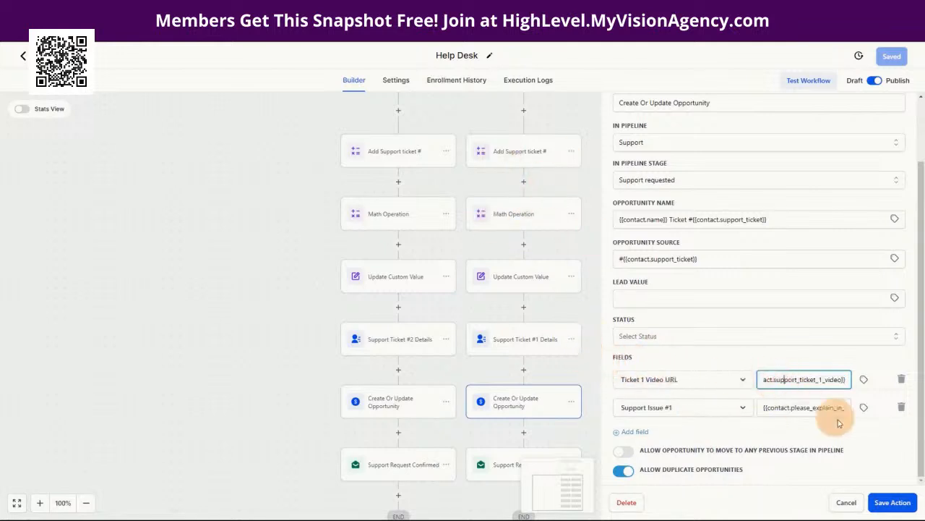
pyautogui.moveTo(847, 379); pyautogui.dragTo(761, 383)
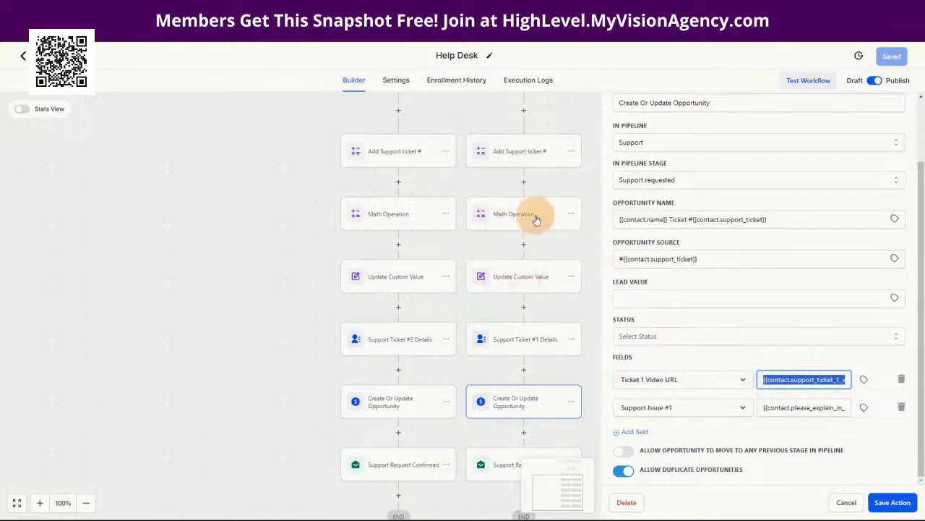
pyautogui.click(515, 338)
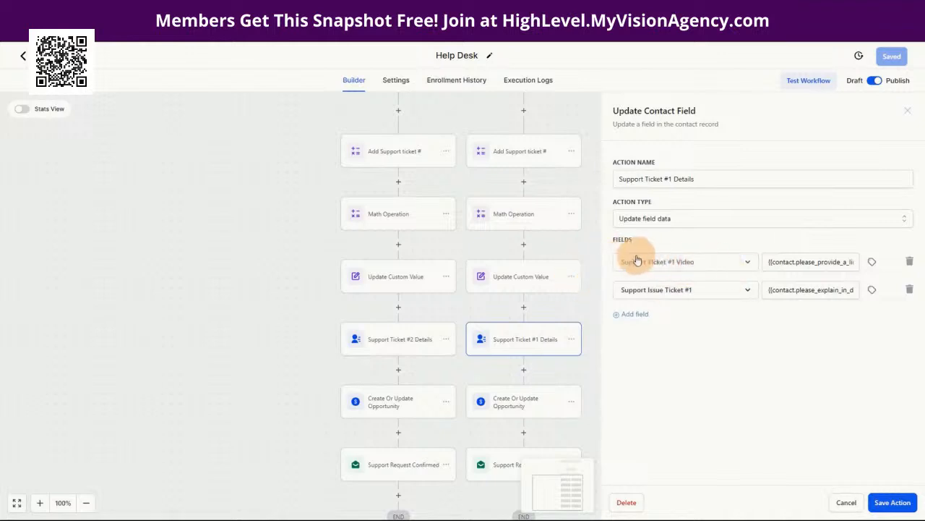
pyautogui.click(515, 401)
pyautogui.scroll(-2, 747, 351)
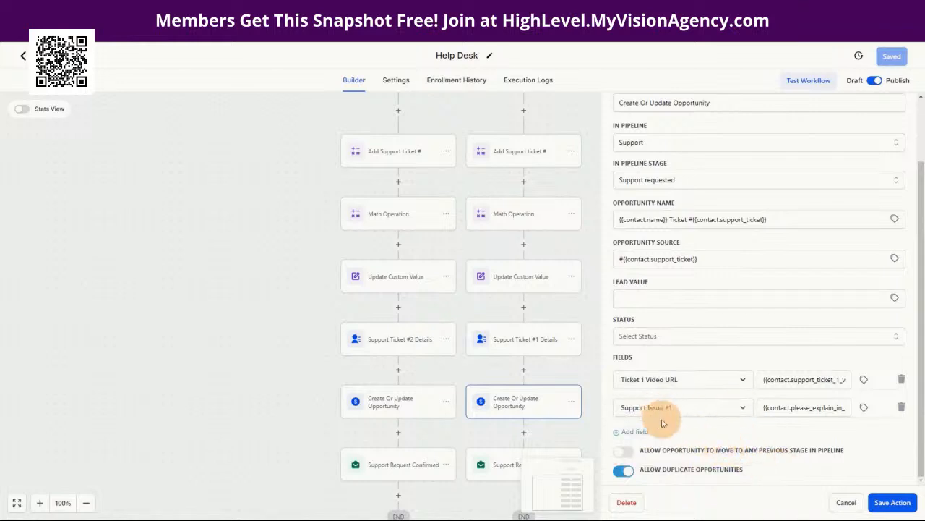
# Step: Review the None branch's Support Request Confirmed email, subject 'Support Ticket #{{contact.support_ticket}}', and save it
pyautogui.click(850, 500)
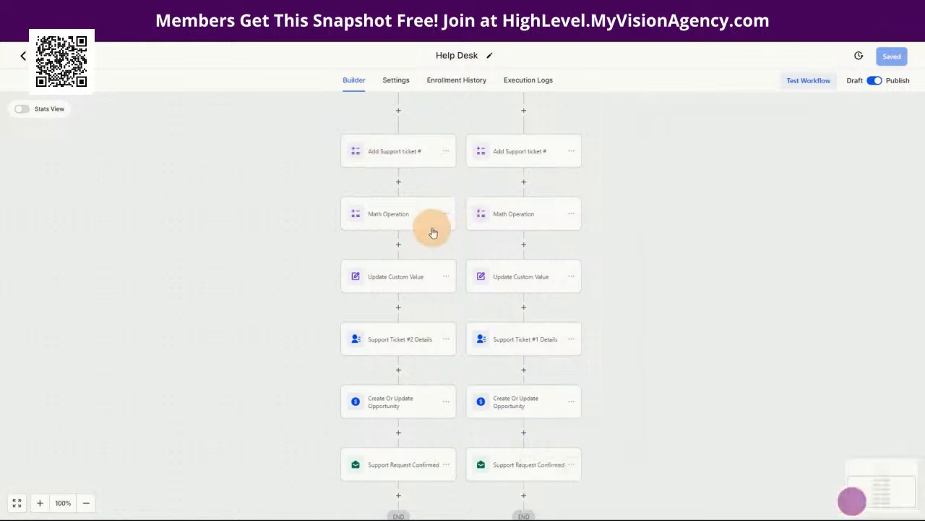
pyautogui.click(518, 466)
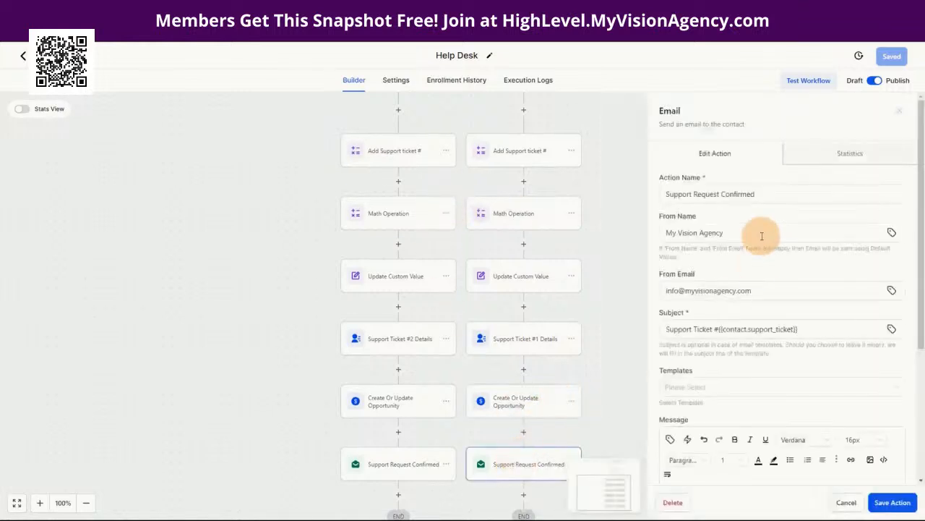
pyautogui.scroll(-1, 806, 292)
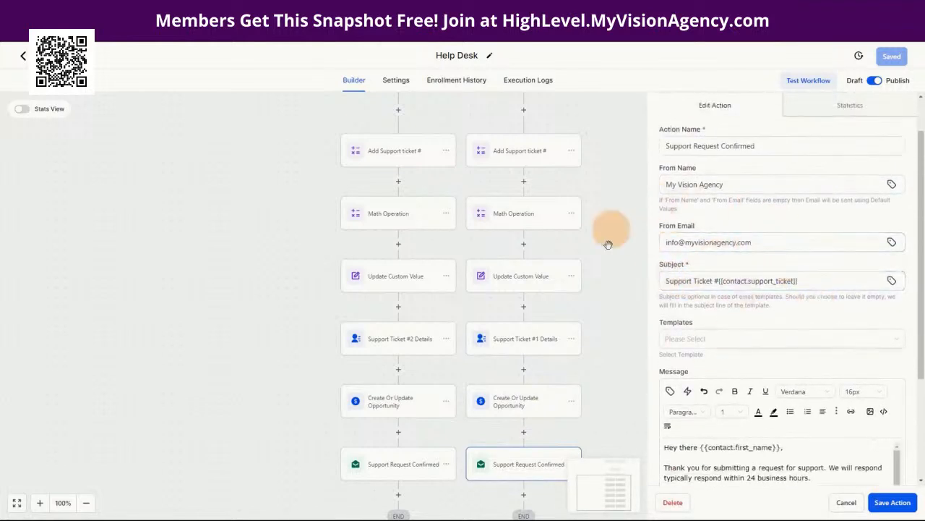
pyautogui.click(662, 281)
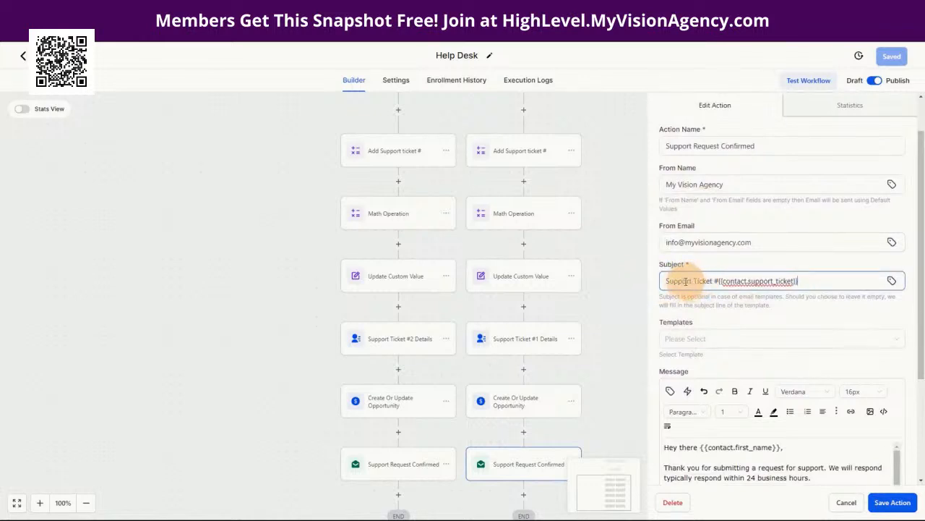
pyautogui.moveTo(665, 279); pyautogui.dragTo(806, 281)
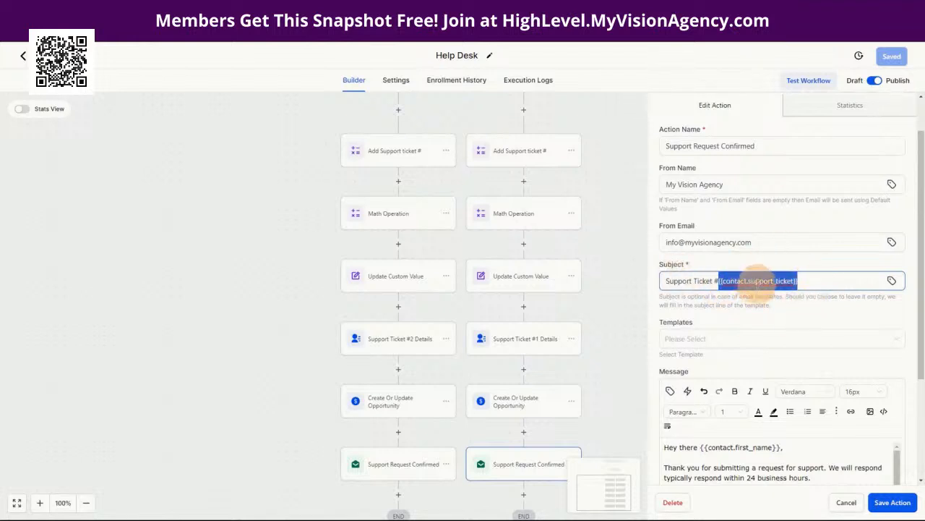
pyautogui.scroll(-2, 755, 321)
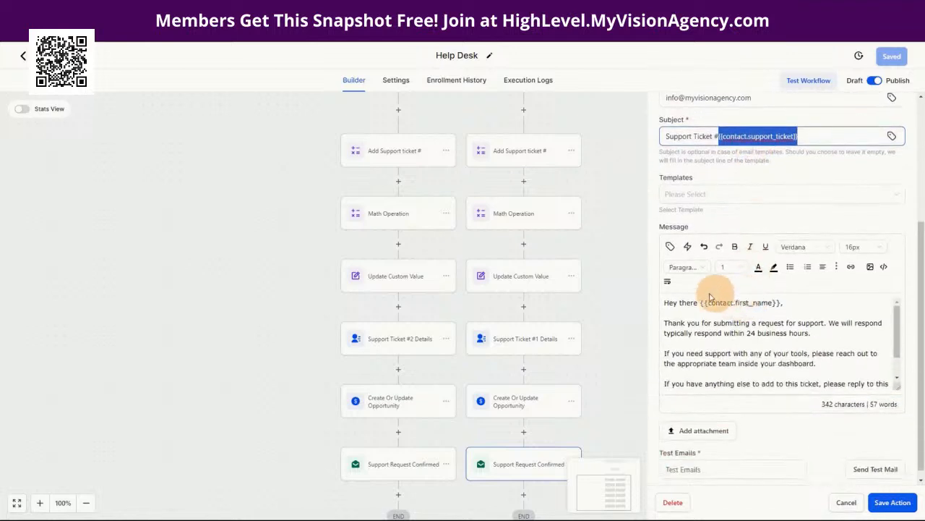
pyautogui.click(778, 303)
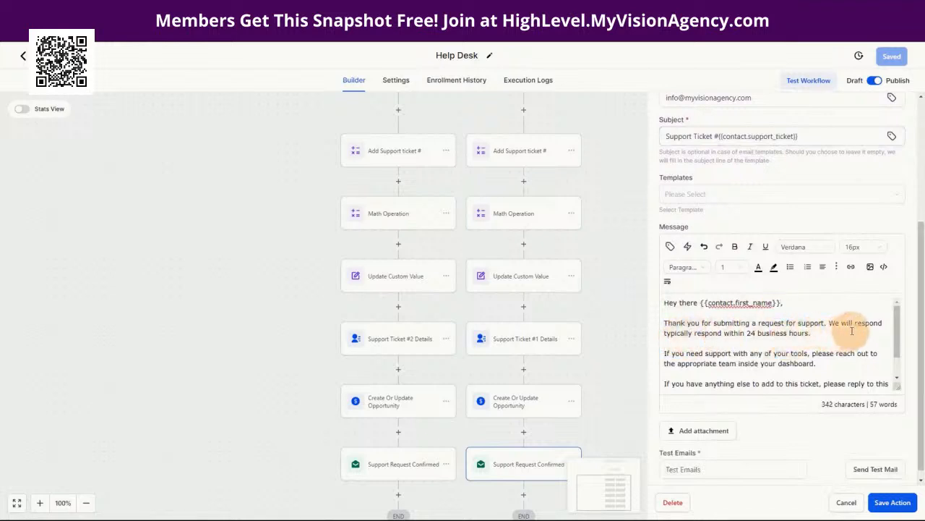
pyautogui.scroll(-2, 717, 339)
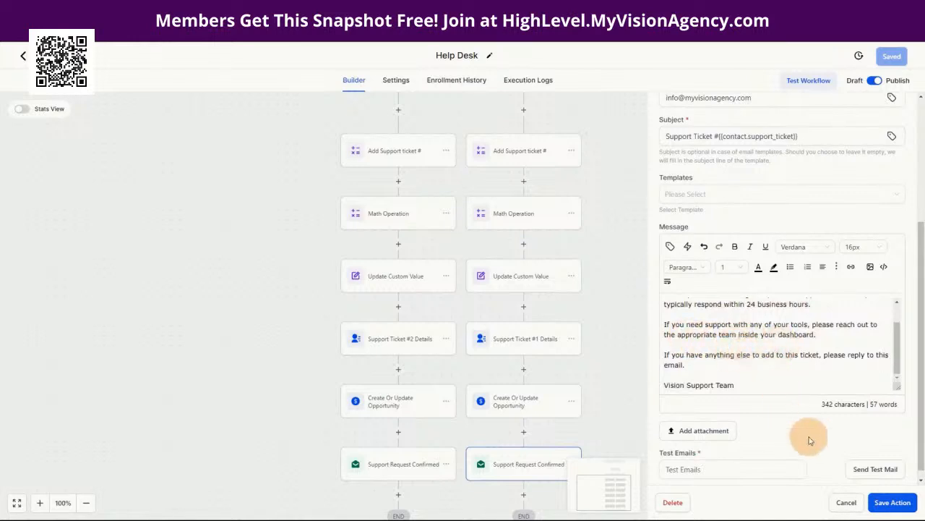
pyautogui.click(899, 507)
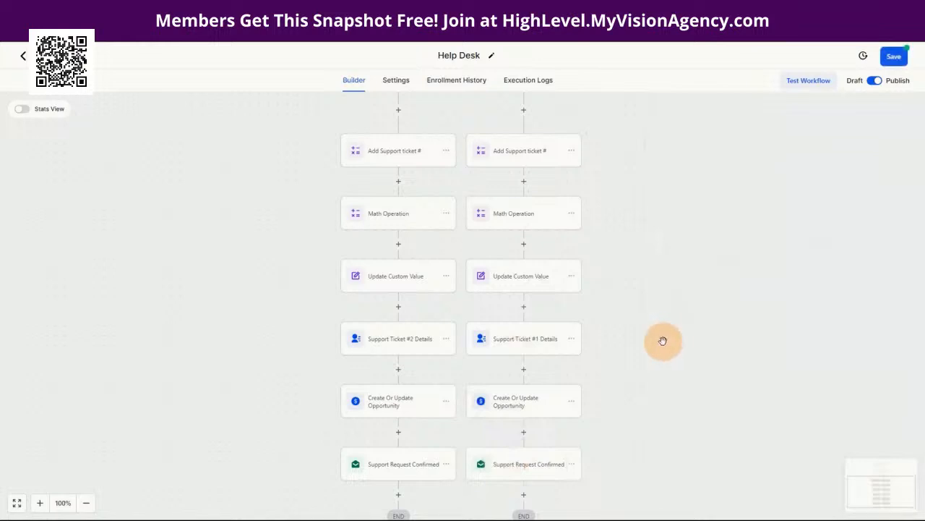
# Step: Check the open-ticket condition, then open the Yes branch's Add Support ticket # step for Support Ticket #2
pyautogui.scroll(4, 663, 340)
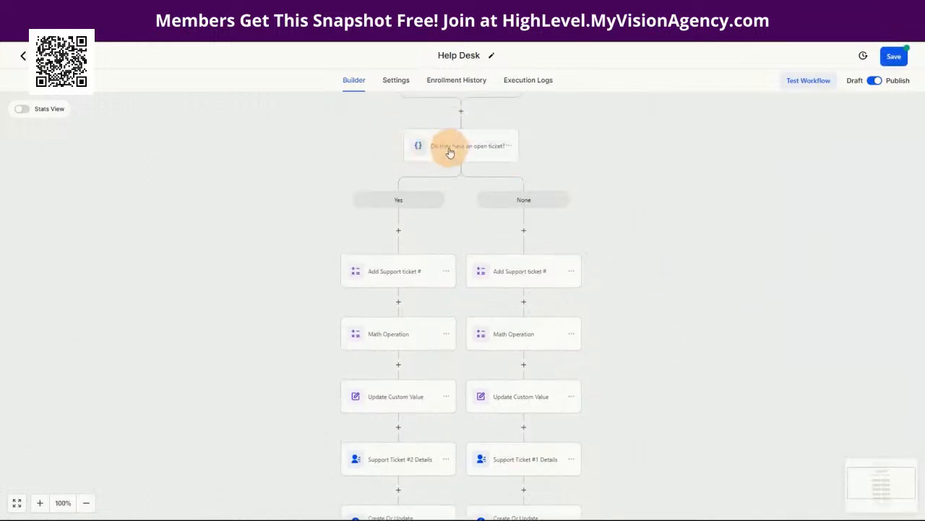
pyautogui.click(449, 151)
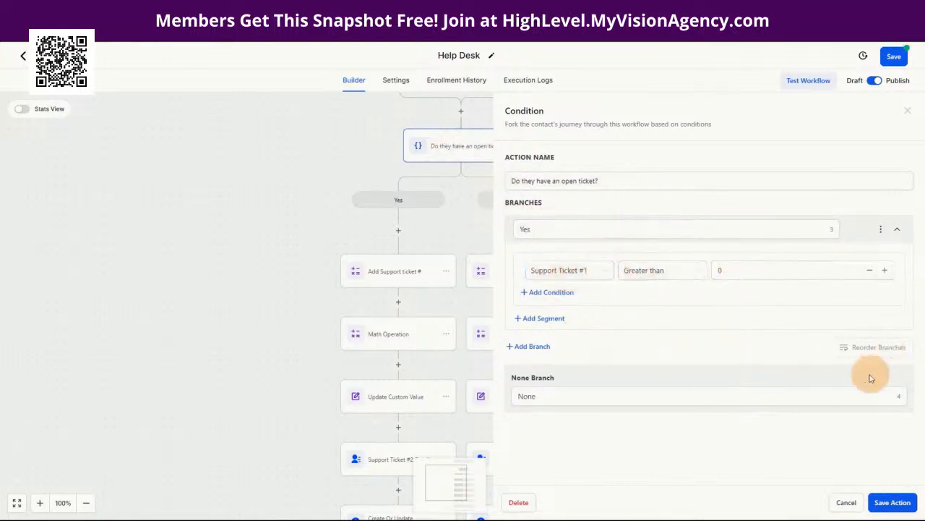
pyautogui.click(844, 502)
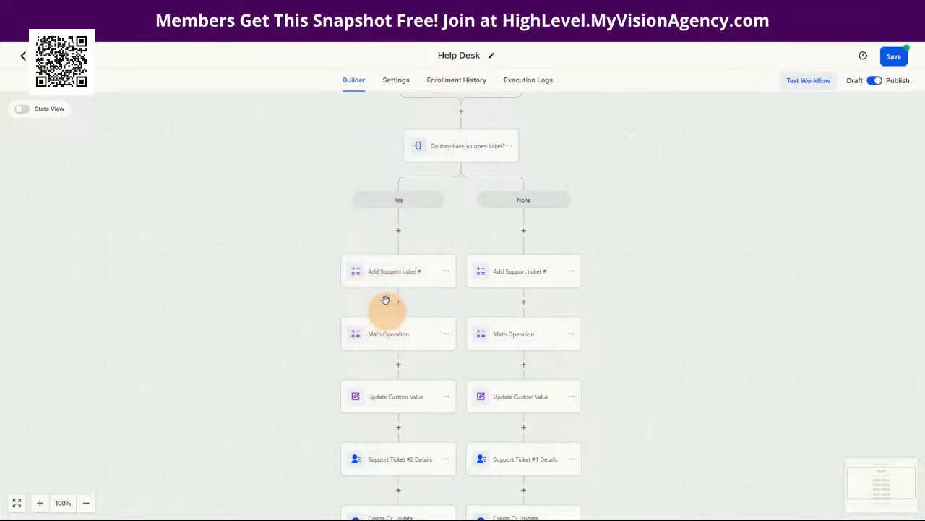
pyautogui.click(387, 269)
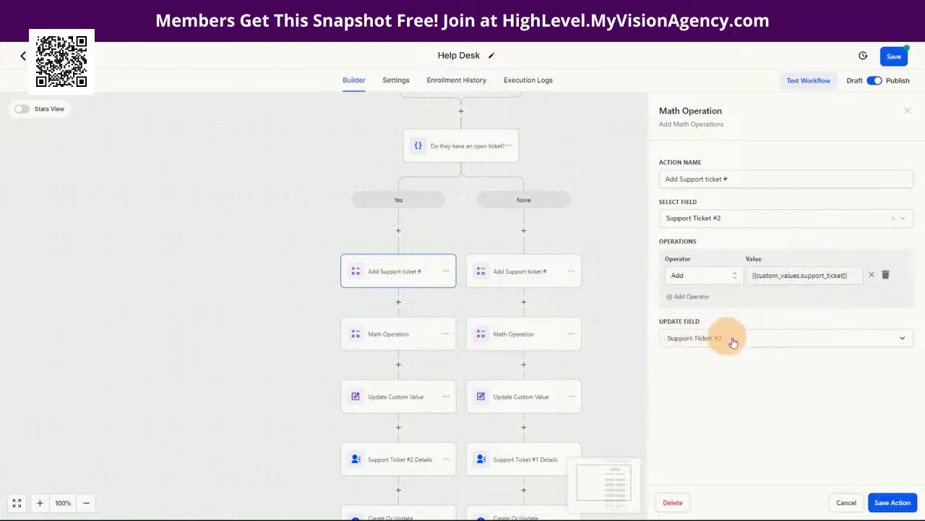
# Step: Review the Yes branch's Math Operation and Update Custom Value steps, then open Support Ticket #2 Details
pyautogui.click(386, 341)
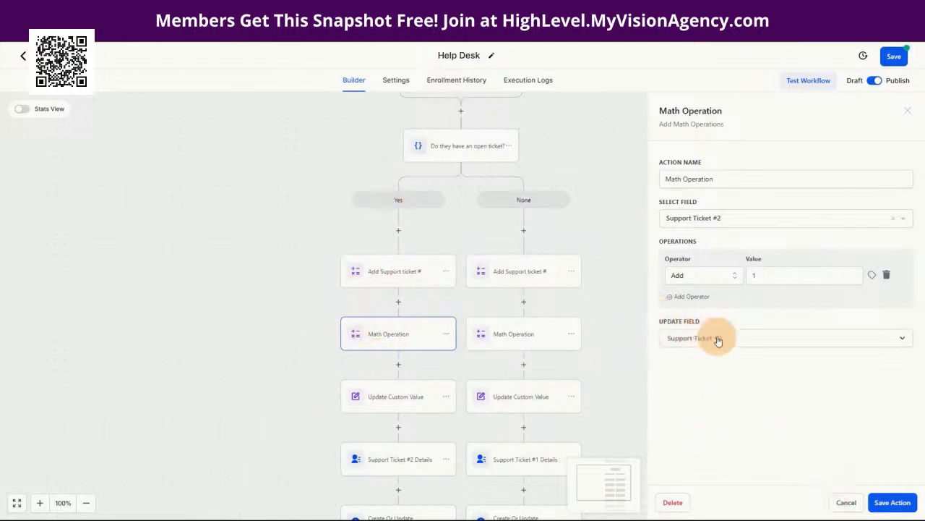
pyautogui.click(390, 411)
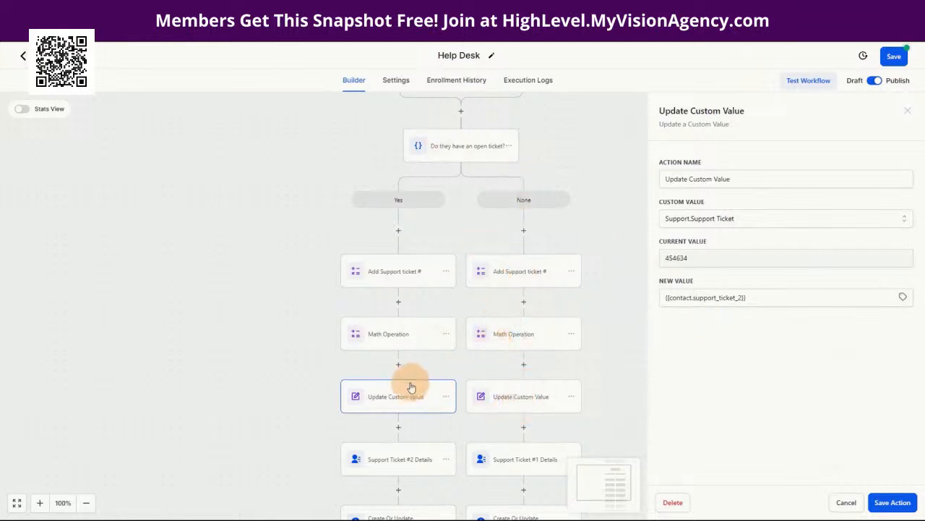
pyautogui.scroll(-1, 406, 386)
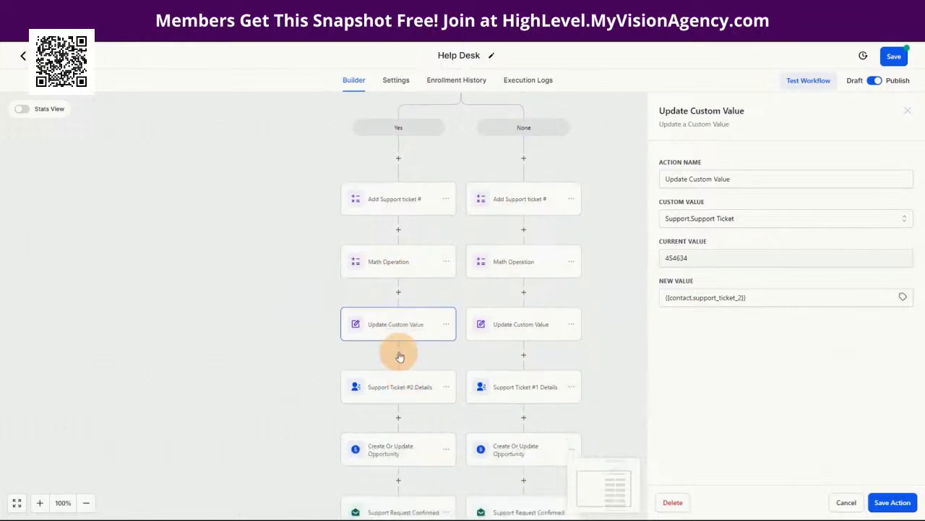
pyautogui.click(396, 396)
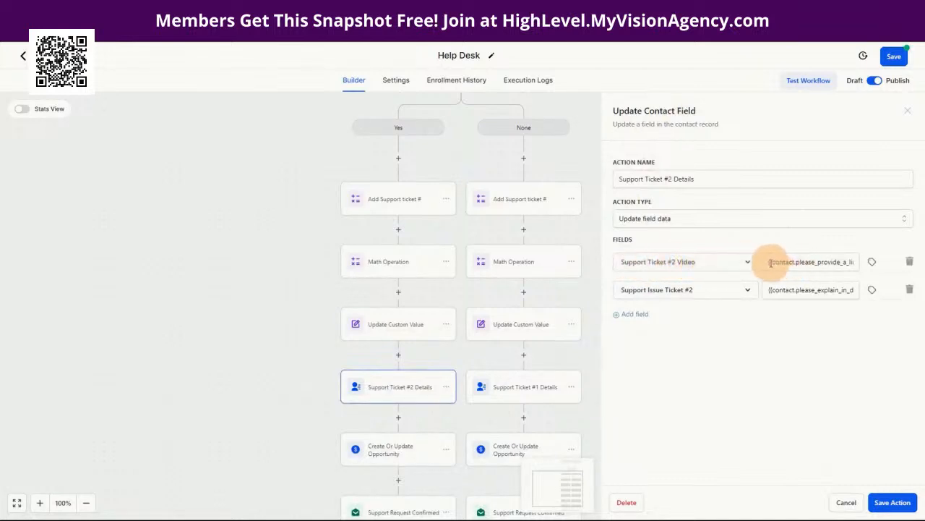
pyautogui.moveTo(769, 262); pyautogui.dragTo(853, 263)
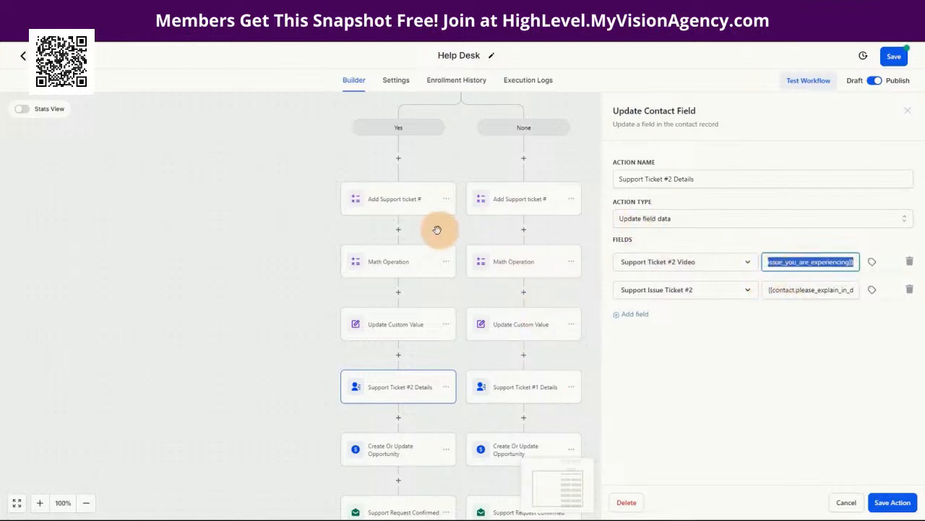
pyautogui.scroll(2, 471, 217)
pyautogui.scroll(2, 400, 174)
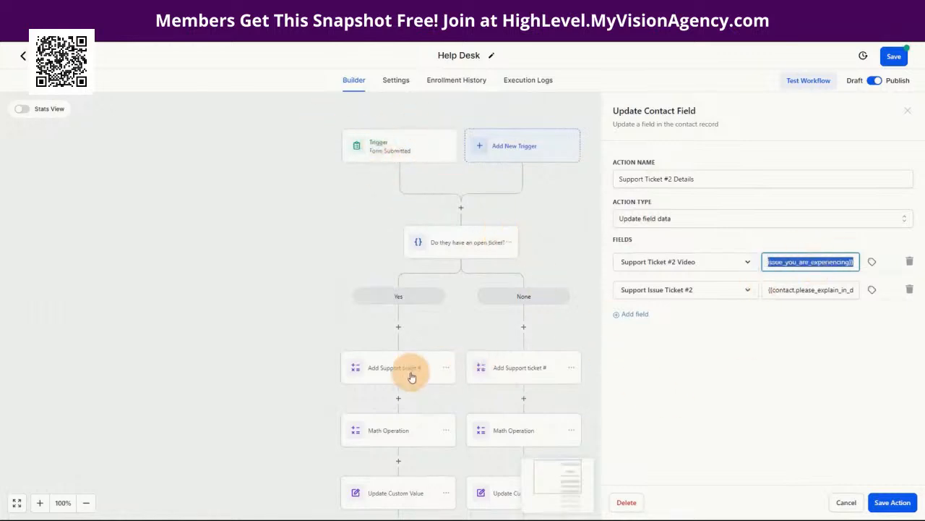
pyautogui.scroll(-5, 409, 371)
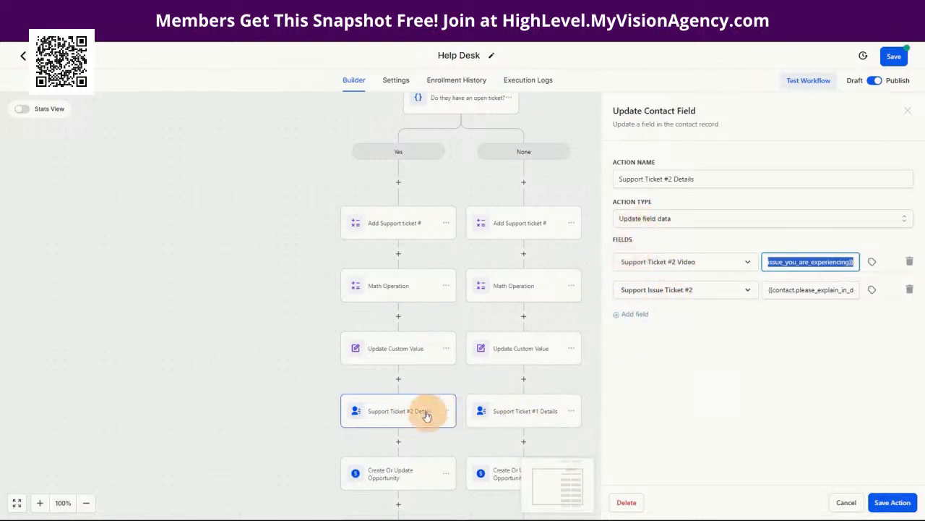
pyautogui.click(389, 479)
pyautogui.scroll(-4, 702, 326)
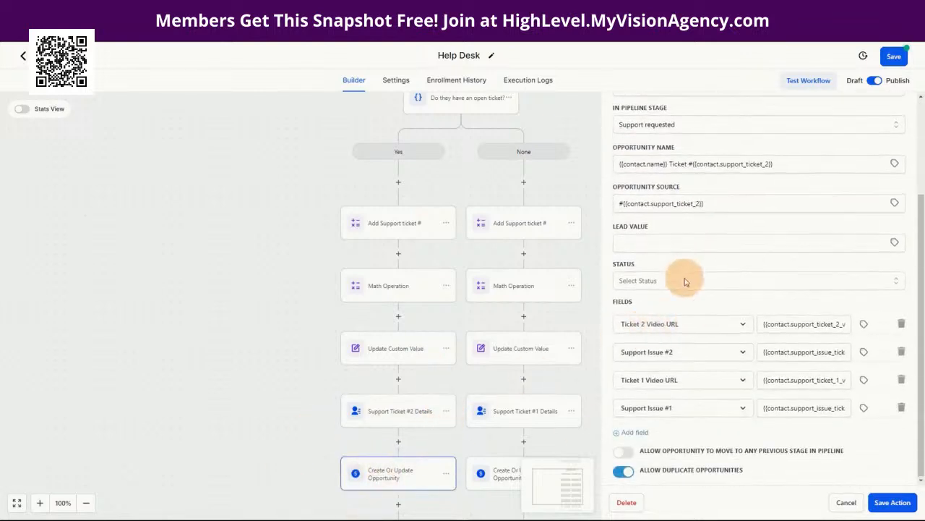
pyautogui.scroll(3, 661, 245)
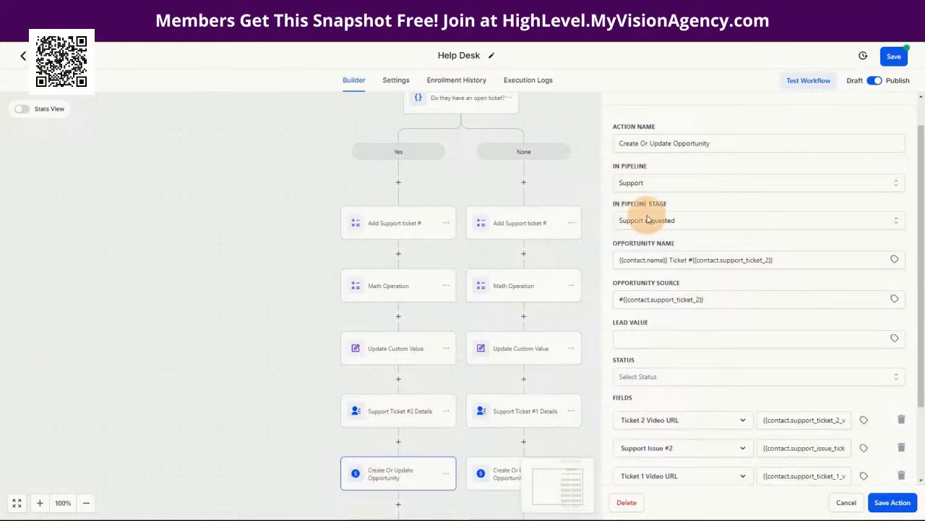
pyautogui.click(793, 263)
pyautogui.moveTo(792, 263); pyautogui.dragTo(692, 262)
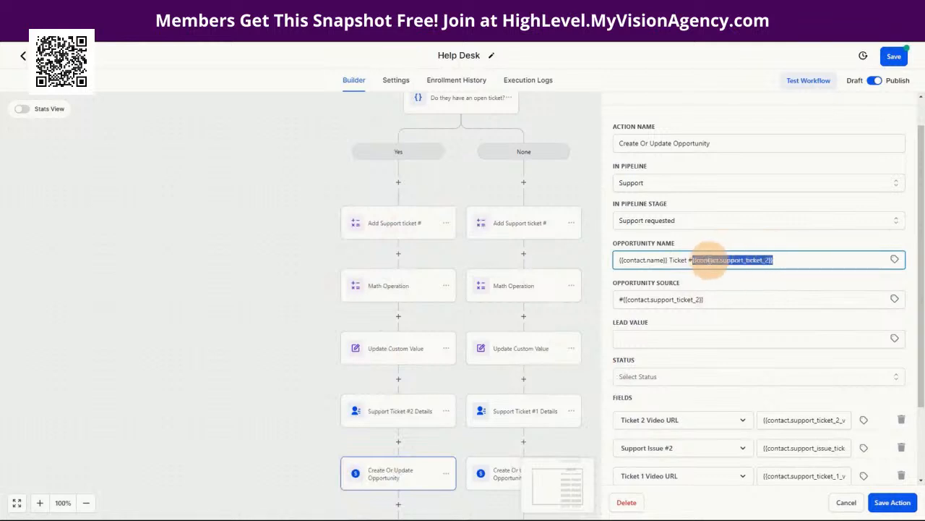
pyautogui.moveTo(729, 302); pyautogui.dragTo(596, 302)
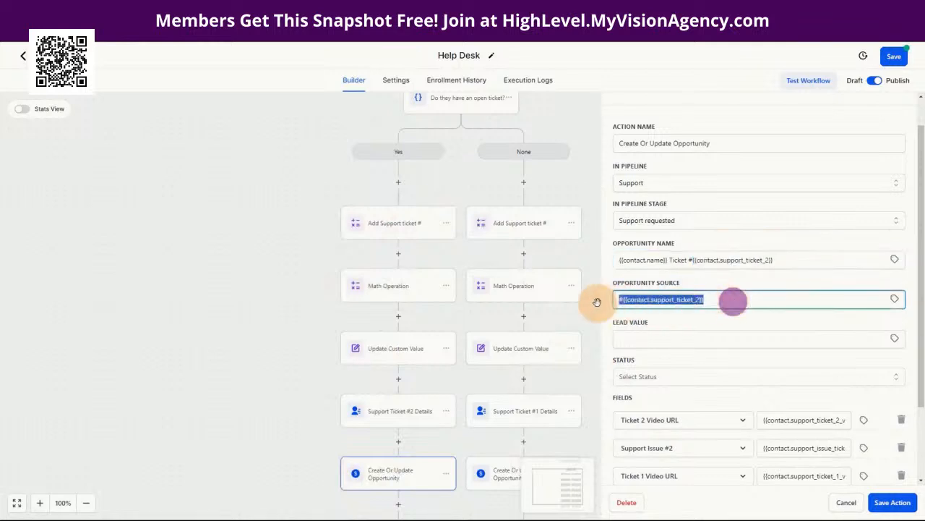
pyautogui.scroll(-2, 667, 277)
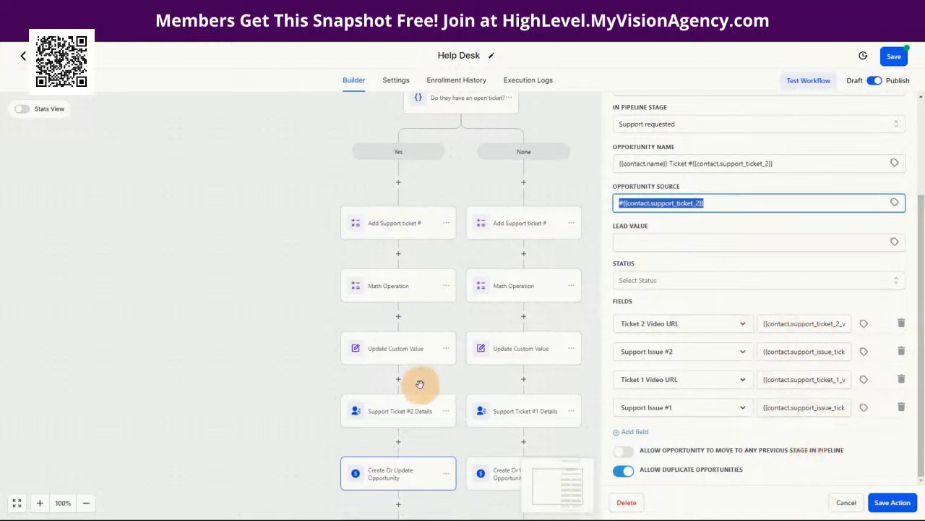
pyautogui.scroll(-1, 420, 383)
pyautogui.click(405, 468)
# Step: Review the Support Request Confirmed email's ticket-number subject and message, then close it unsaved
pyautogui.click(391, 465)
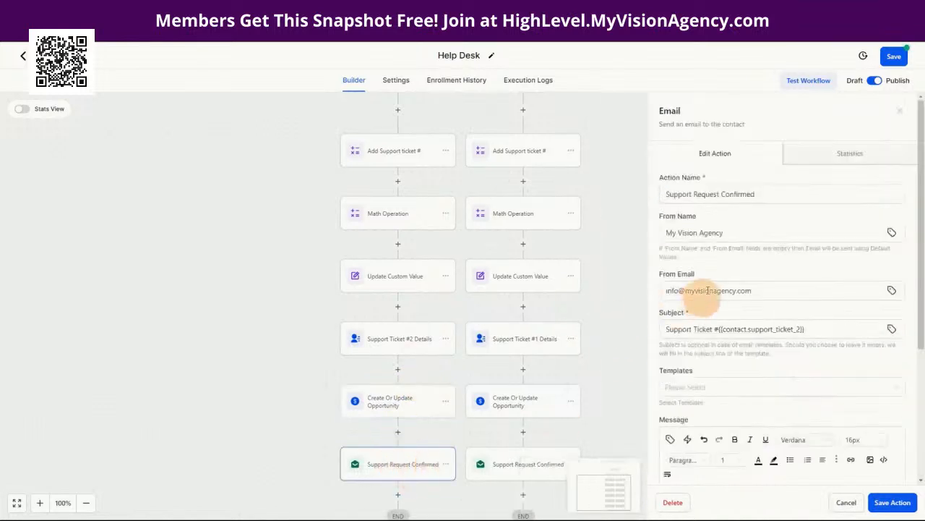
pyautogui.moveTo(835, 329); pyautogui.dragTo(714, 329)
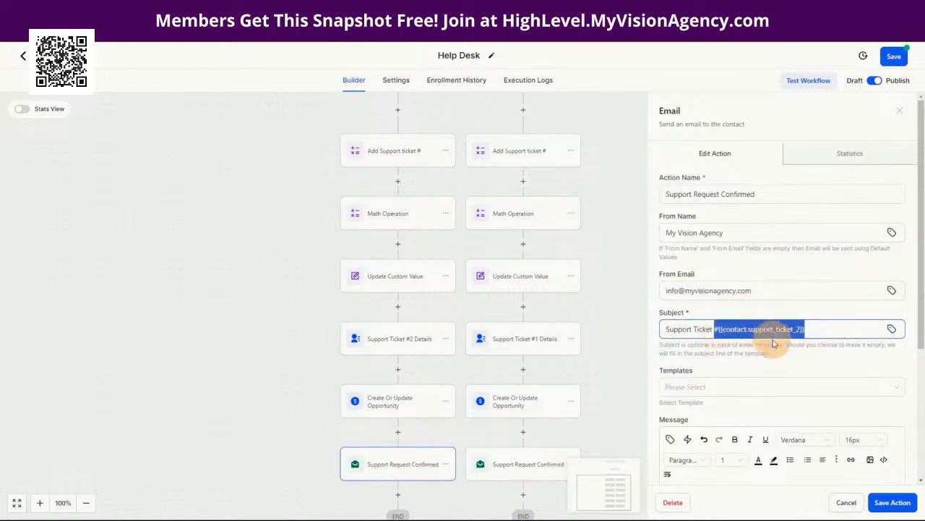
pyautogui.scroll(-5, 773, 343)
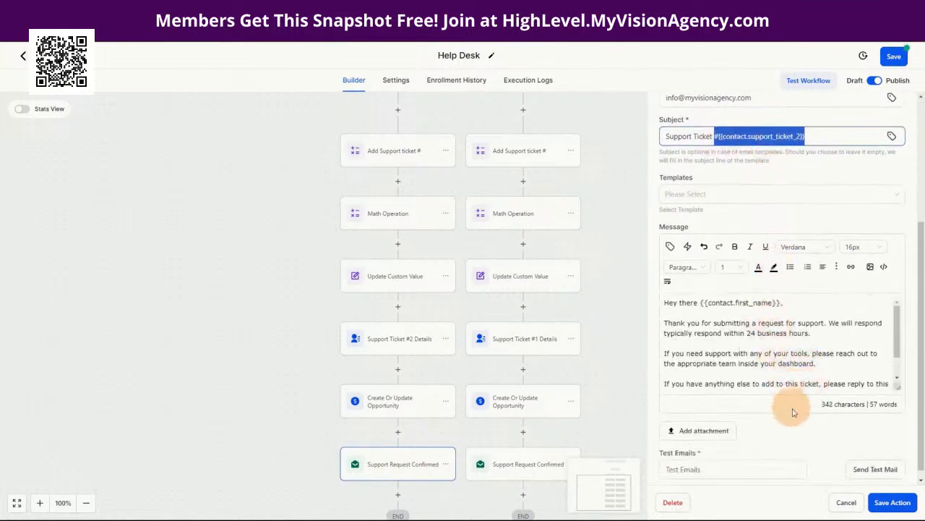
pyautogui.click(843, 502)
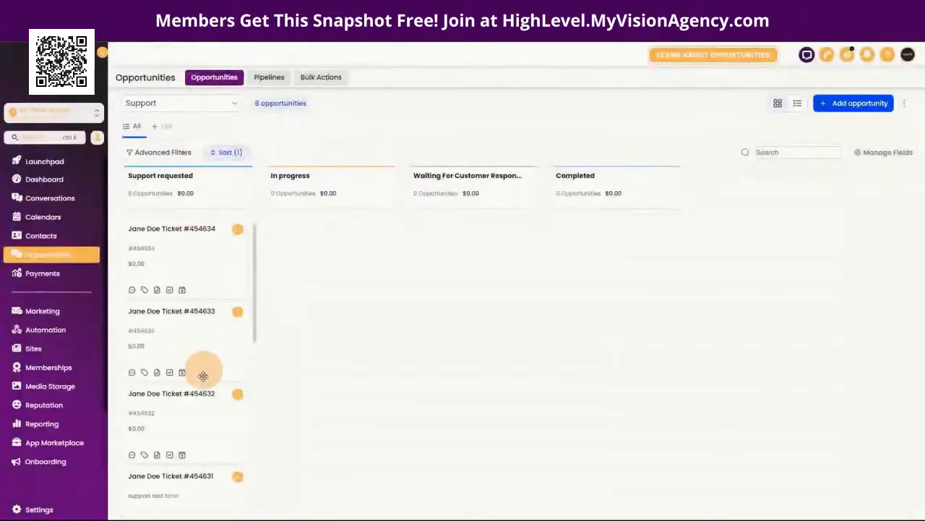
# Step: Drag the Ticket #454634 card from Support requested into the In progress column
pyautogui.moveTo(189, 254)
pyautogui.mouseDown()
pyautogui.moveTo(329, 273)
pyautogui.moveTo(347, 243)
pyautogui.moveTo(446, 251)
pyautogui.moveTo(519, 277)
pyautogui.moveTo(593, 233)
pyautogui.moveTo(299, 210)
pyautogui.moveTo(227, 236)
pyautogui.moveTo(343, 223)
pyautogui.moveTo(543, 272)
pyautogui.moveTo(593, 248)
pyautogui.moveTo(188, 236)
pyautogui.moveTo(183, 246)
pyautogui.mouseUp()
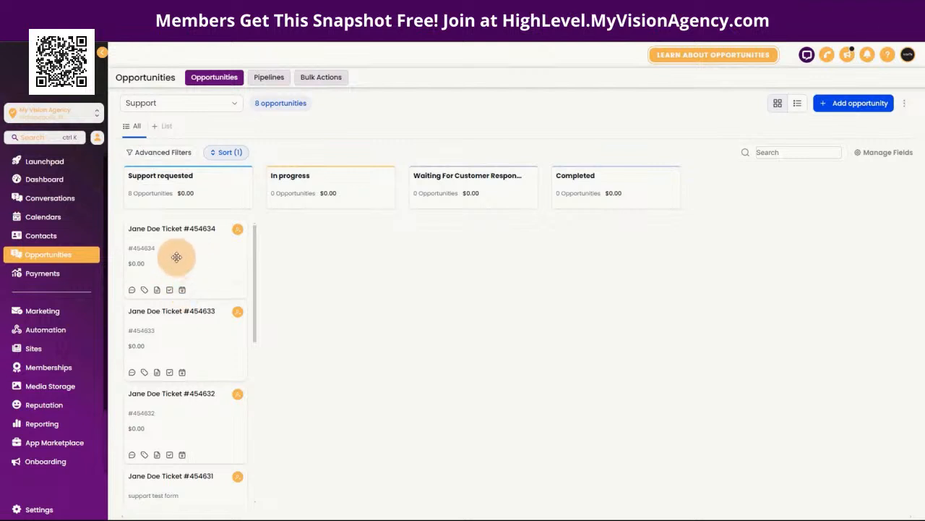
pyautogui.moveTo(175, 256); pyautogui.dragTo(323, 248)
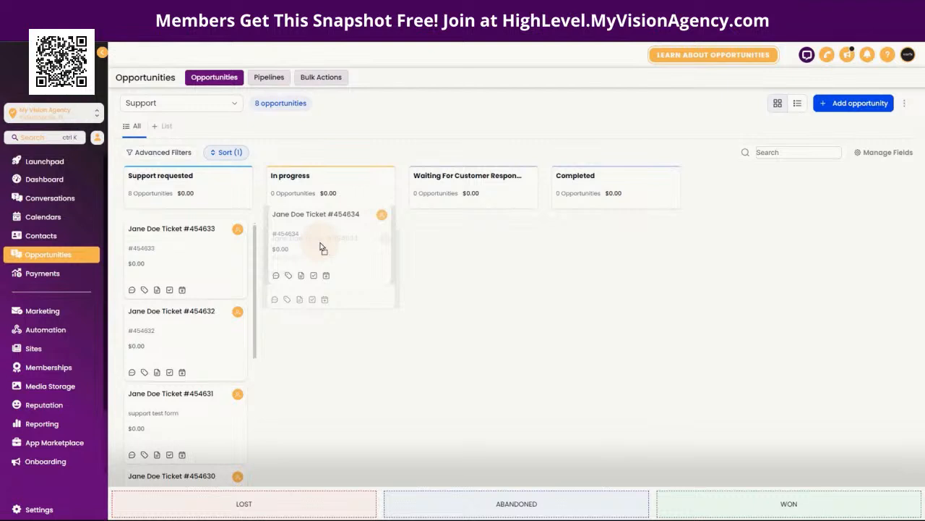
# Step: Drag Ticket #454634 back to the top of the Support requested column
pyautogui.moveTo(323, 248); pyautogui.dragTo(171, 241)
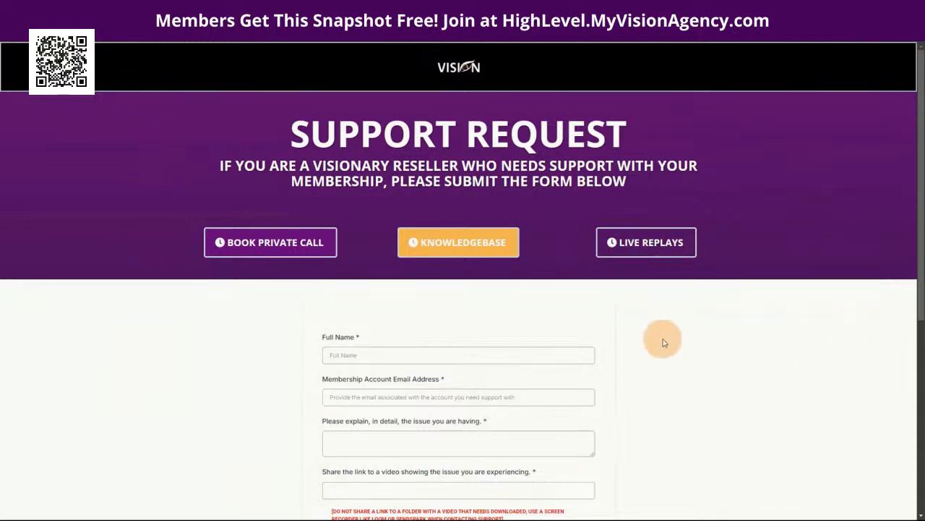
# Step: Scroll through the blank Support Request form, then switch to the YouTube channel tab
pyautogui.scroll(-1, 663, 352)
pyautogui.scroll(1, 664, 352)
pyautogui.scroll(-1, 645, 363)
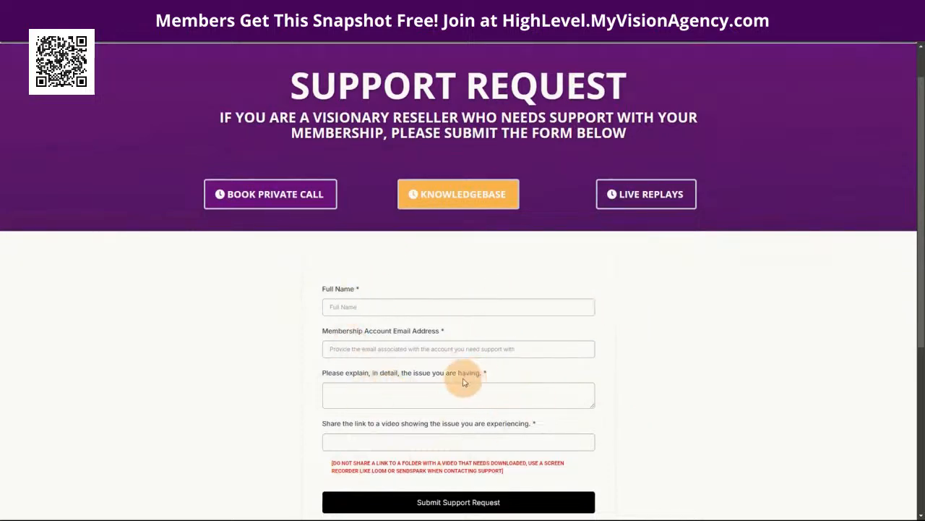
pyautogui.scroll(1, 446, 375)
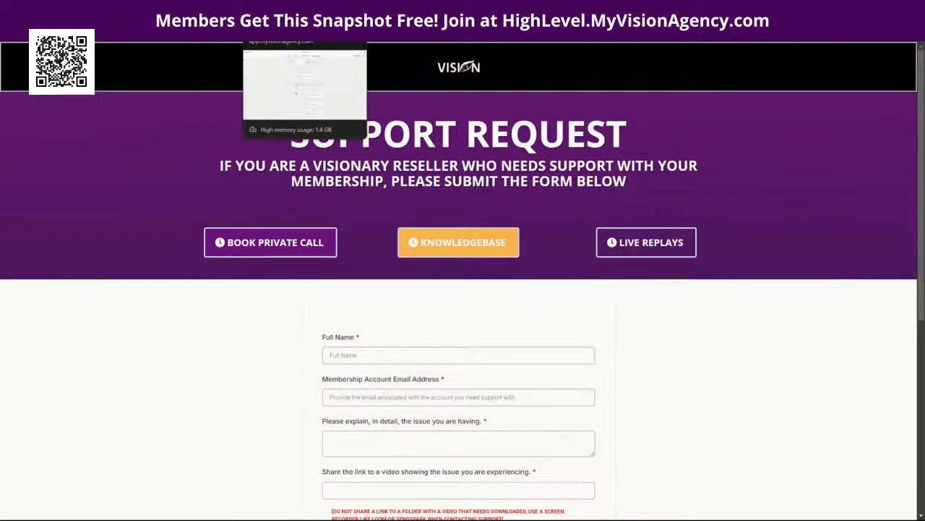
pyautogui.click(156, 9)
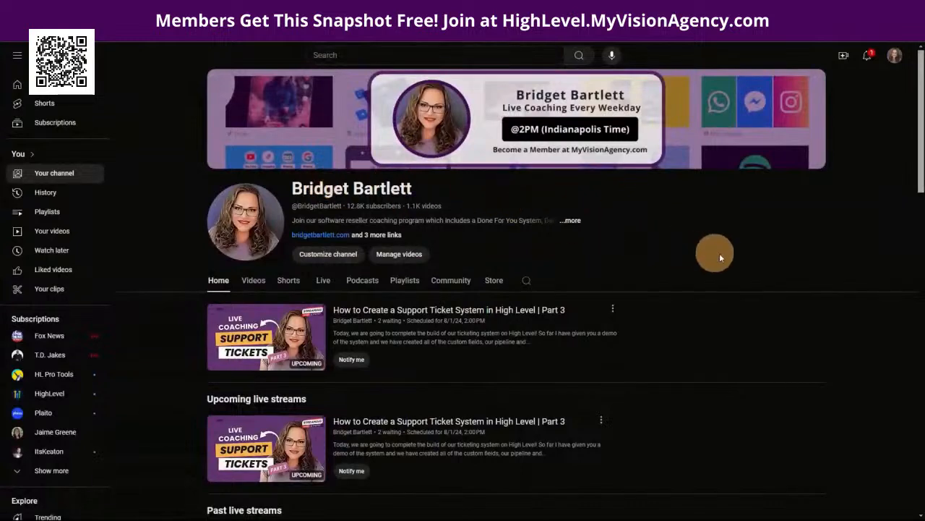
# Step: Show the YouTube channel's Playlists tab and scroll through the playlist grid
pyautogui.click(404, 280)
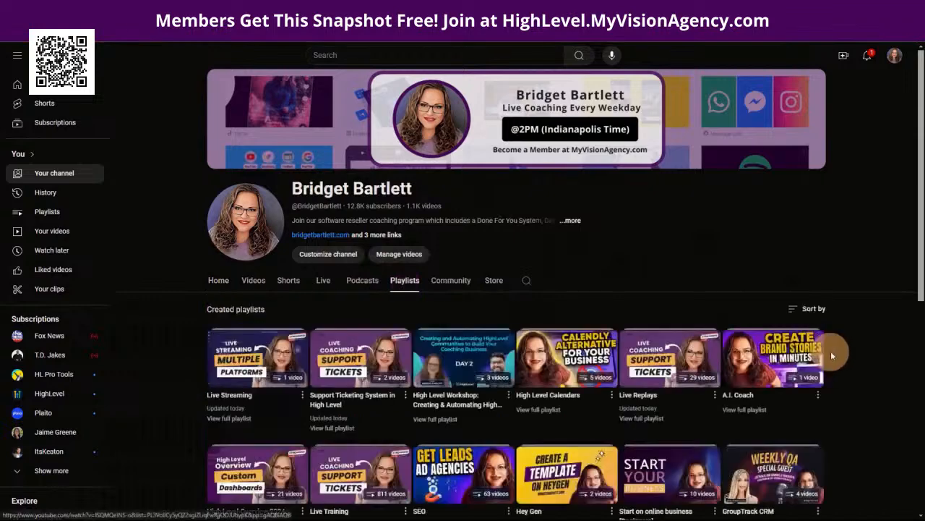
pyautogui.scroll(-2, 860, 353)
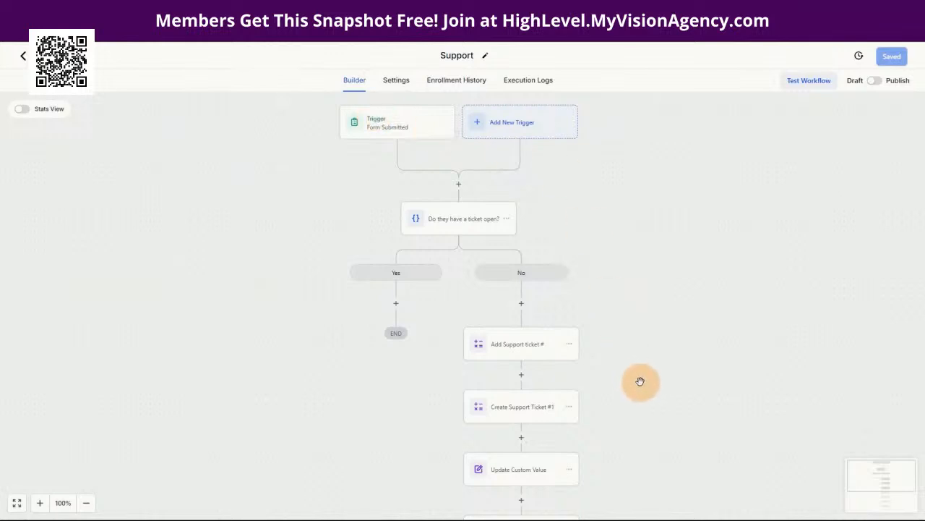
# Step: Check the Form Submitted trigger unchanged, then open the 'Do they have a ticket open?' condition and select its name
pyautogui.scroll(-2, 643, 333)
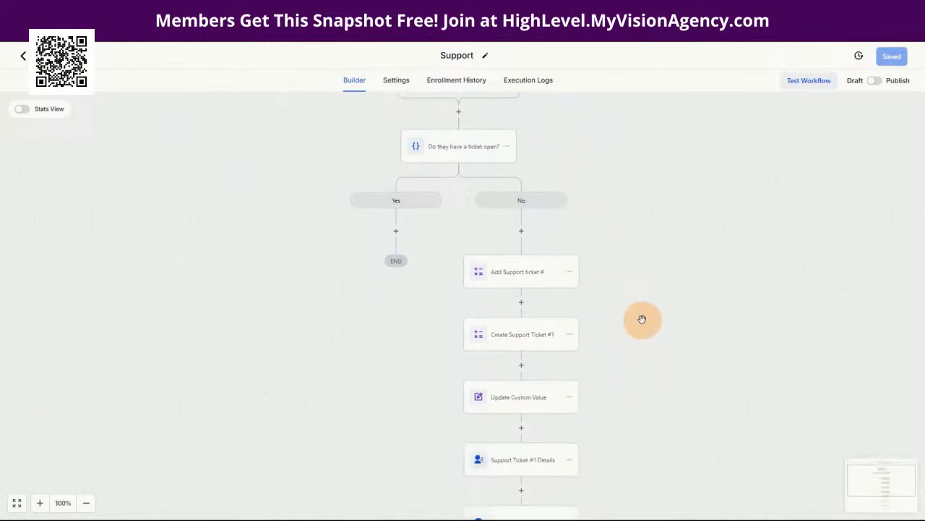
pyautogui.scroll(-2, 647, 324)
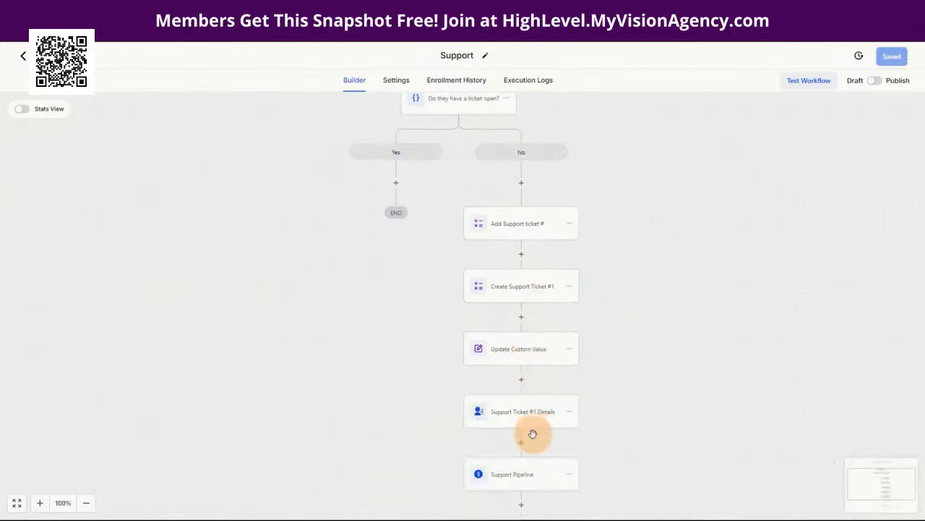
pyautogui.scroll(-3, 529, 434)
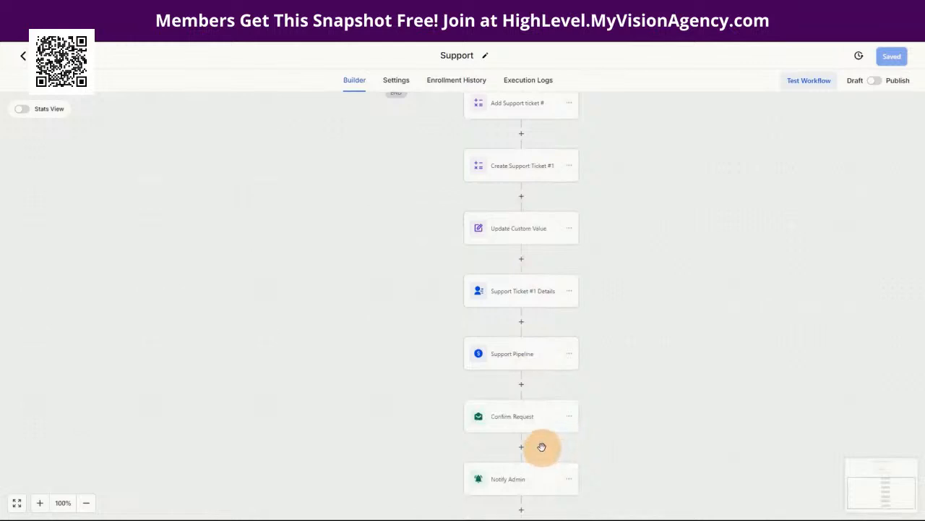
pyautogui.scroll(-1, 553, 444)
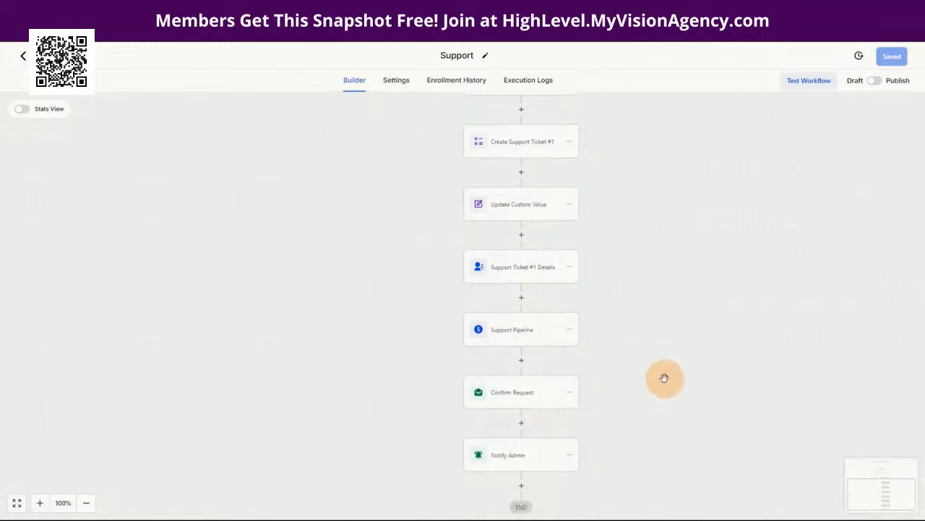
pyautogui.scroll(3, 661, 381)
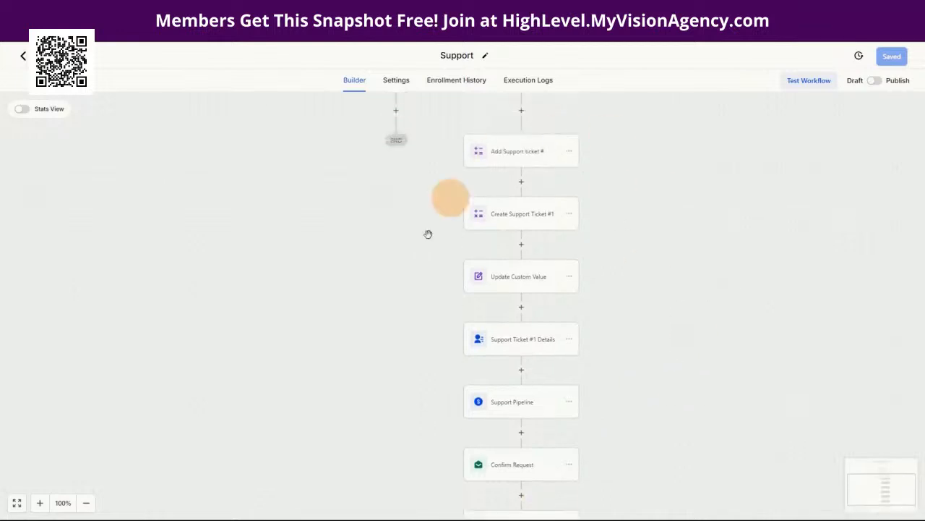
pyautogui.scroll(2, 673, 283)
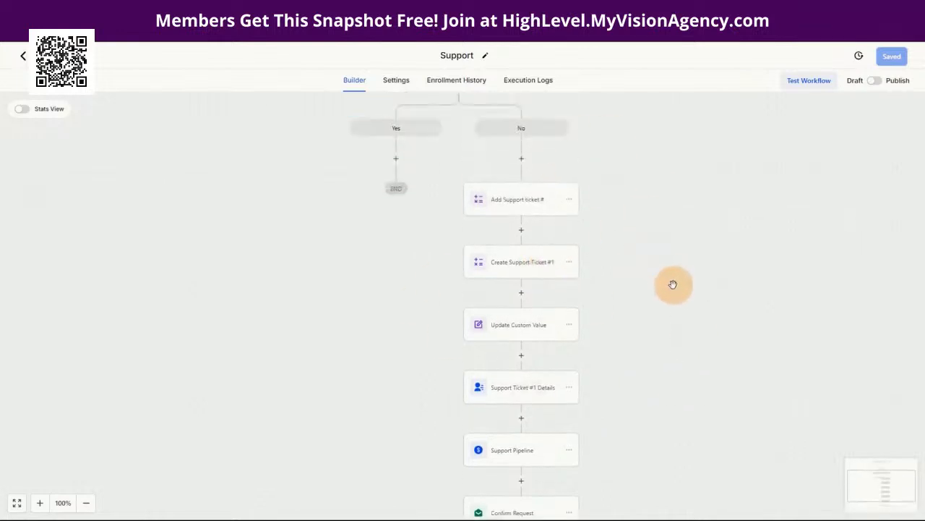
pyautogui.scroll(4, 644, 285)
pyautogui.scroll(4, 644, 243)
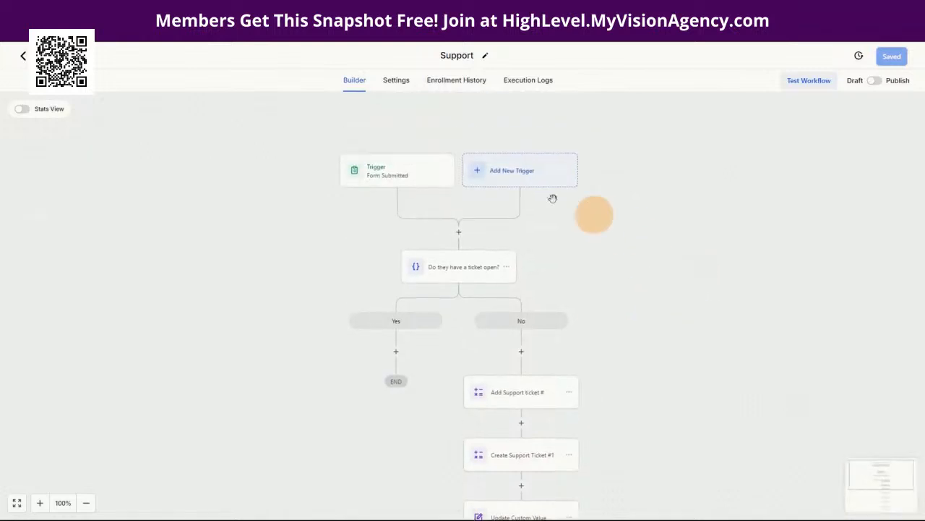
pyautogui.click(379, 175)
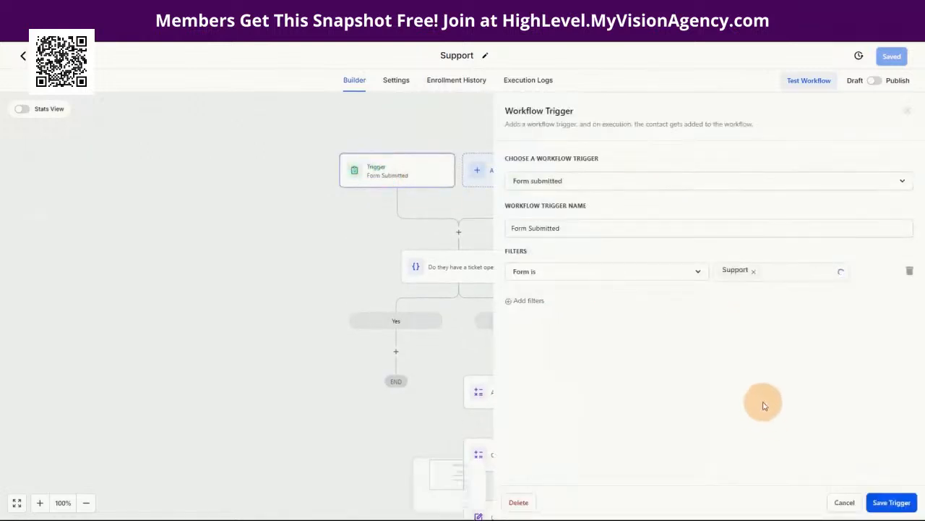
pyautogui.click(841, 502)
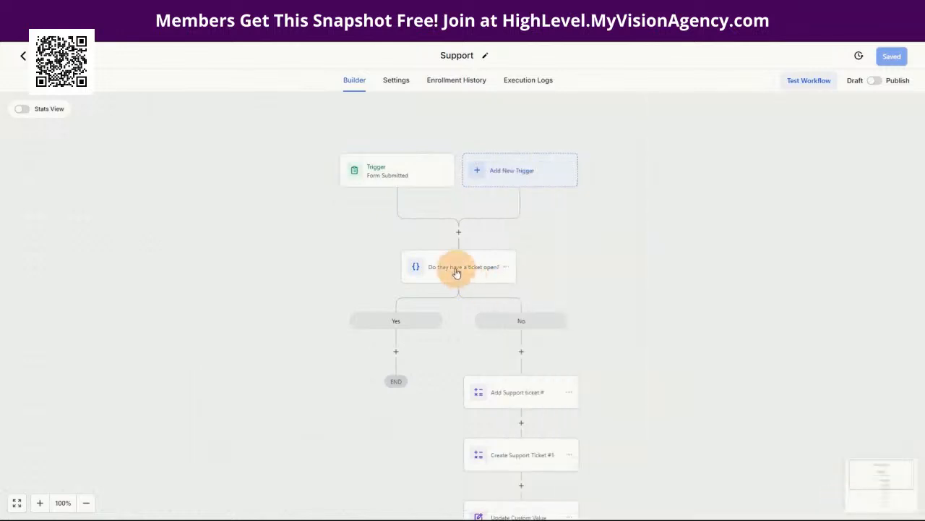
pyautogui.click(456, 272)
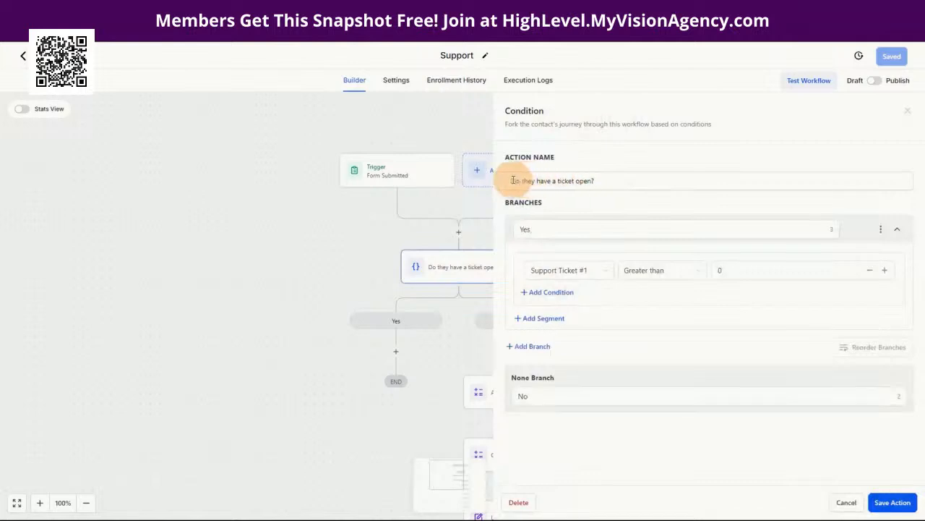
pyautogui.moveTo(513, 181); pyautogui.dragTo(683, 186)
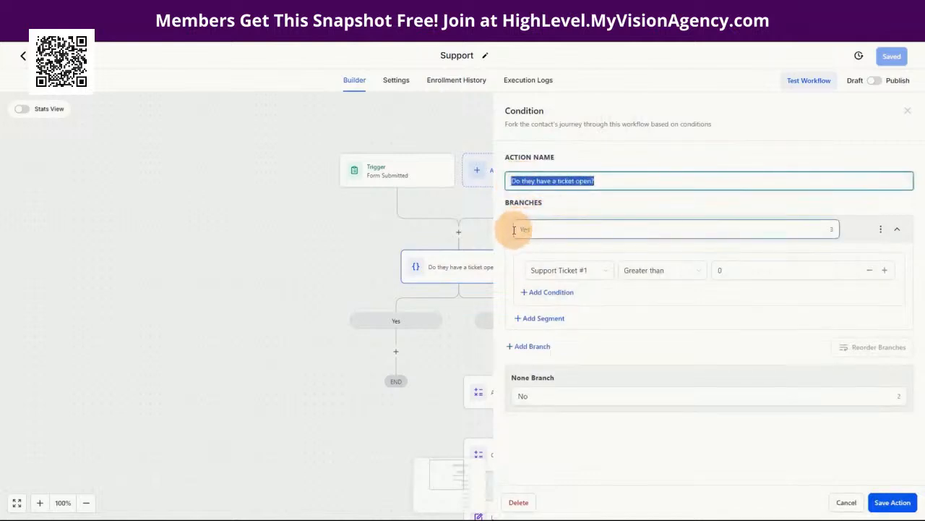
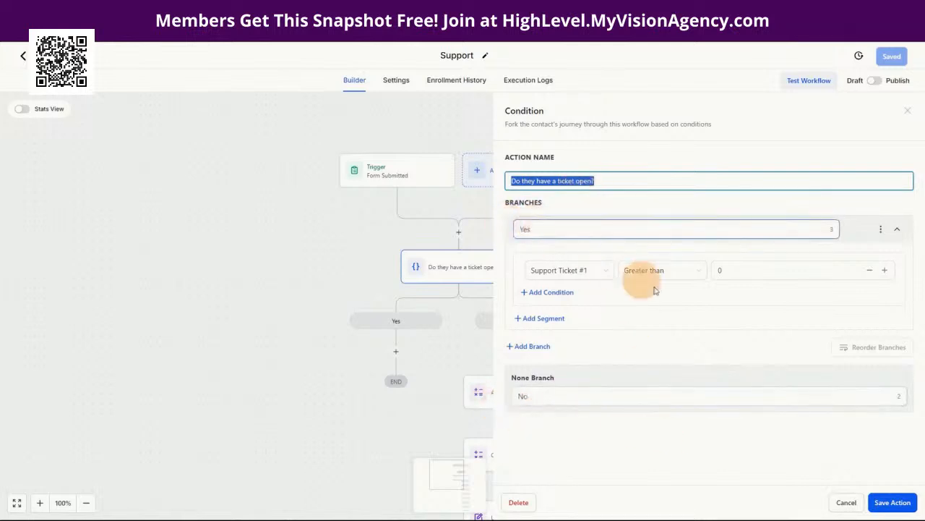
# Step: Close the ticket-open condition unchanged and bring up the Add Support ticket # math step
pyautogui.click(839, 496)
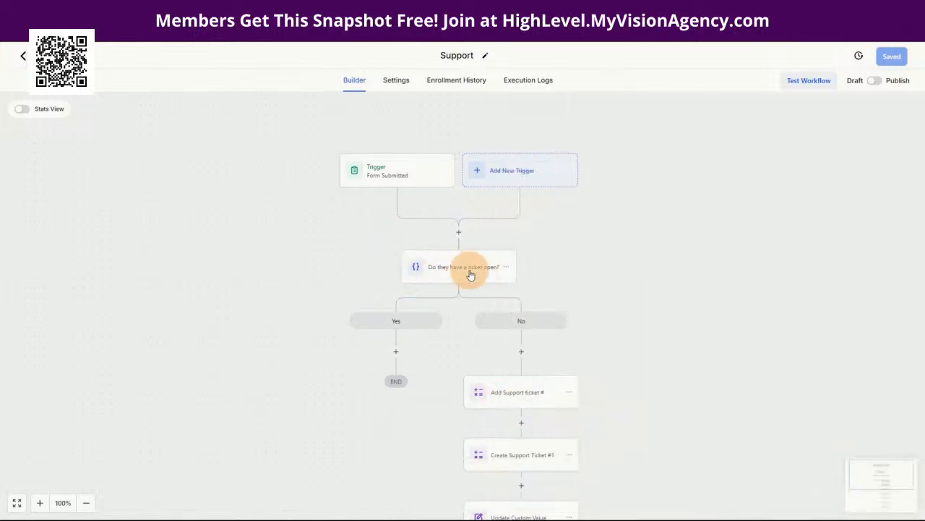
pyautogui.scroll(-3, 657, 447)
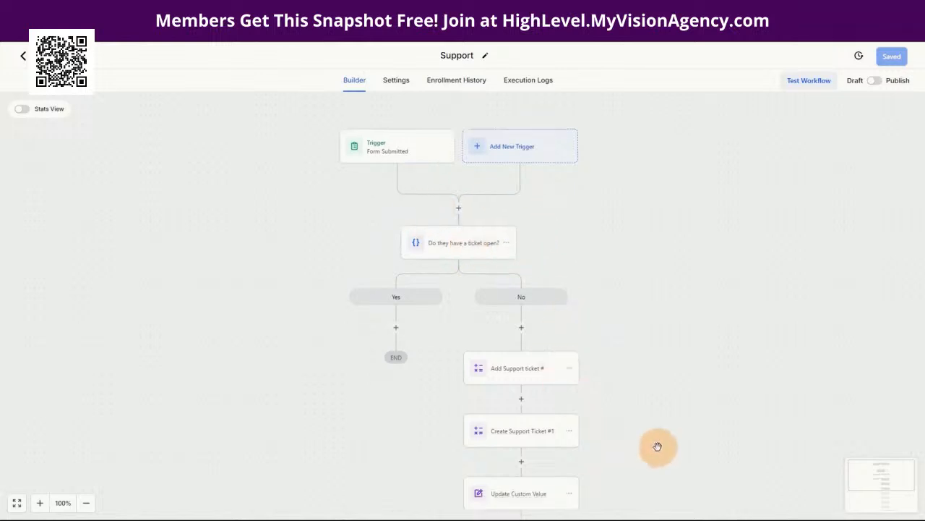
pyautogui.scroll(-2, 645, 375)
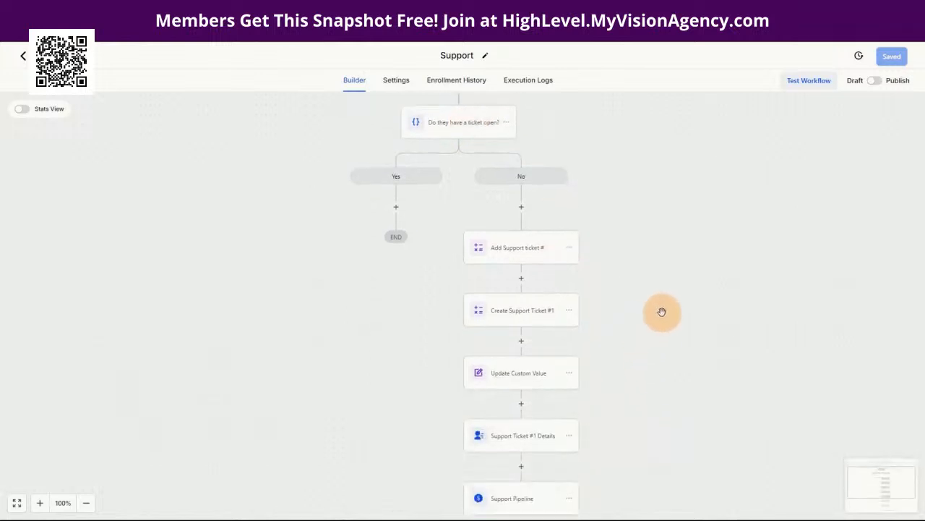
pyautogui.scroll(-1, 661, 313)
pyautogui.click(537, 222)
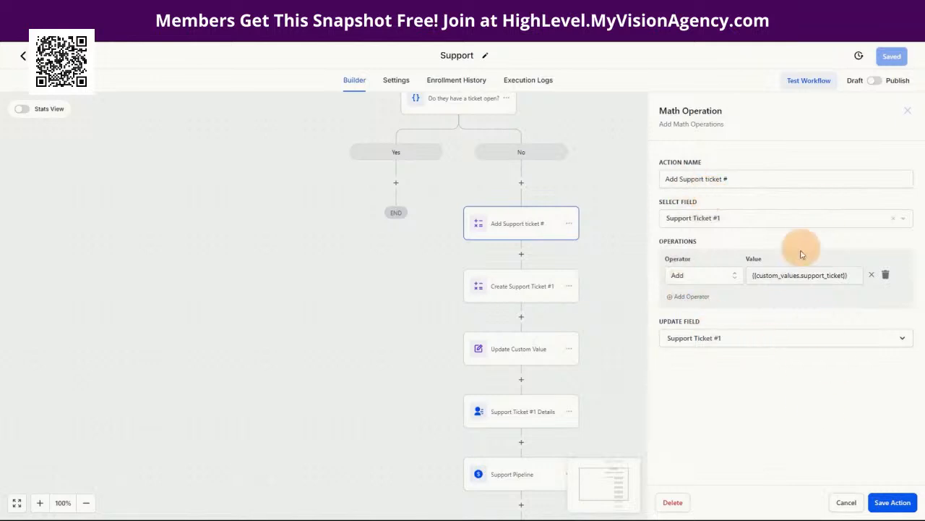
# Step: Review Create Support Ticket #1 and Update Custom Value's {{contact.support_ticket_1}} value without saving changes
pyautogui.click(842, 501)
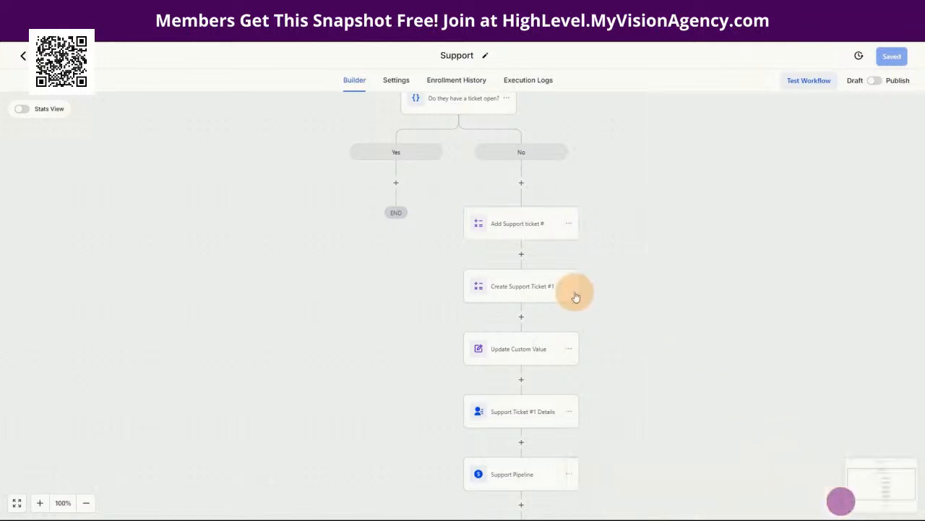
pyautogui.click(506, 288)
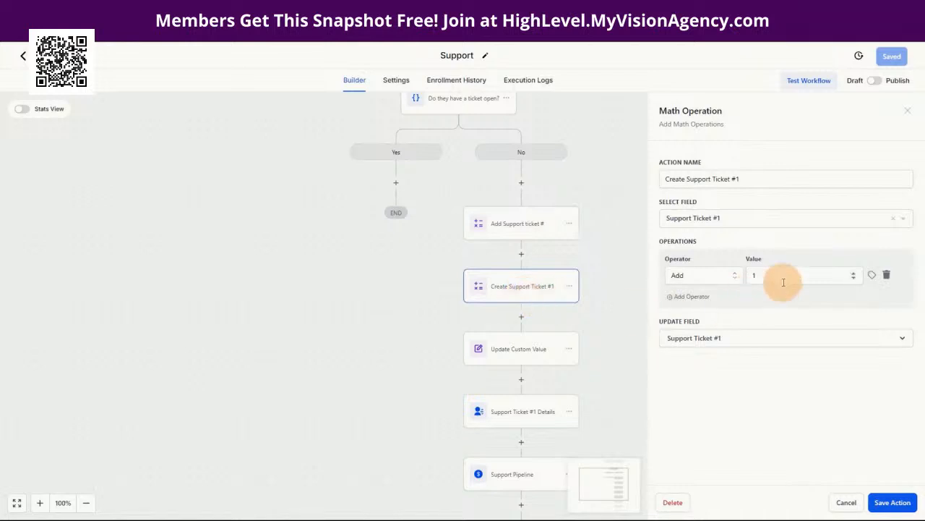
pyautogui.click(842, 502)
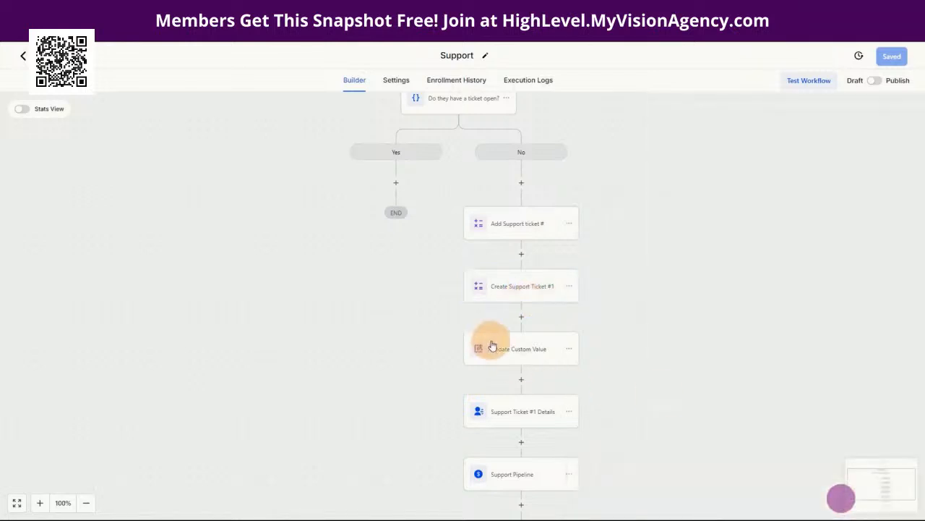
pyautogui.click(506, 348)
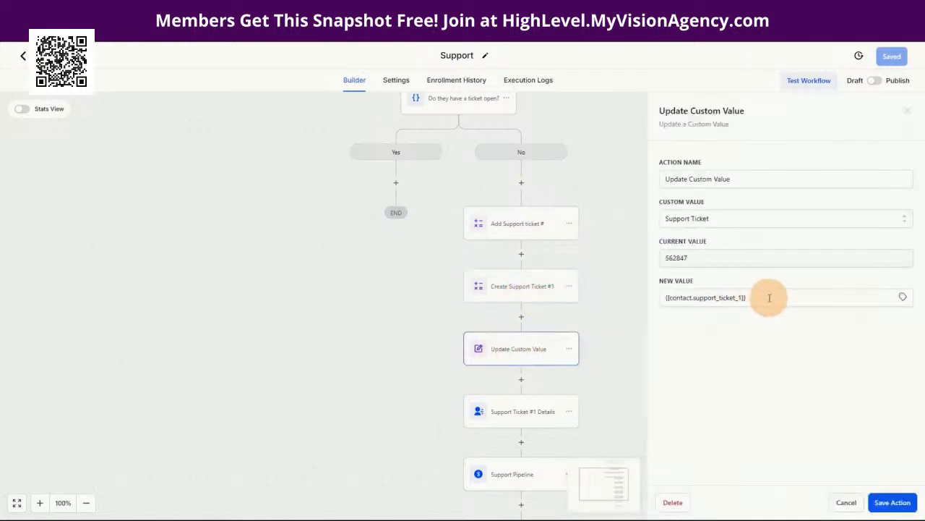
pyautogui.moveTo(769, 296); pyautogui.dragTo(662, 304)
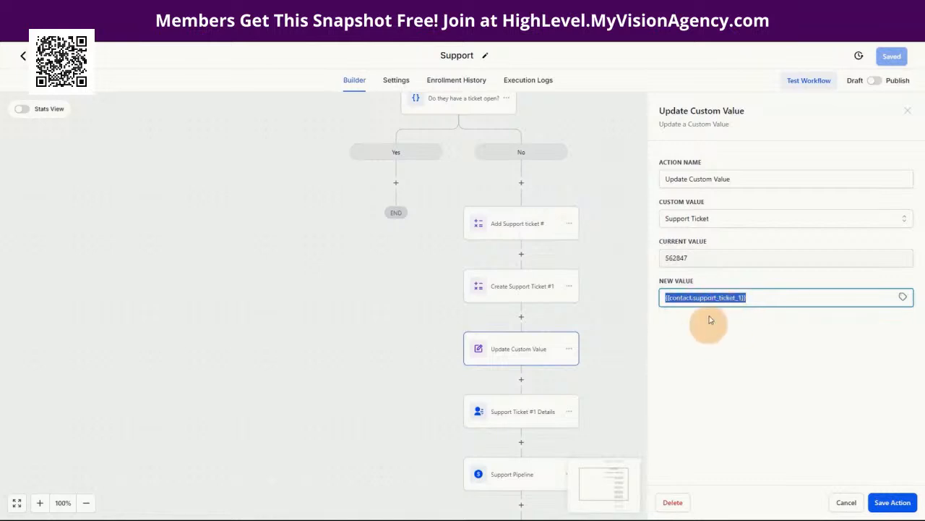
pyautogui.click(845, 500)
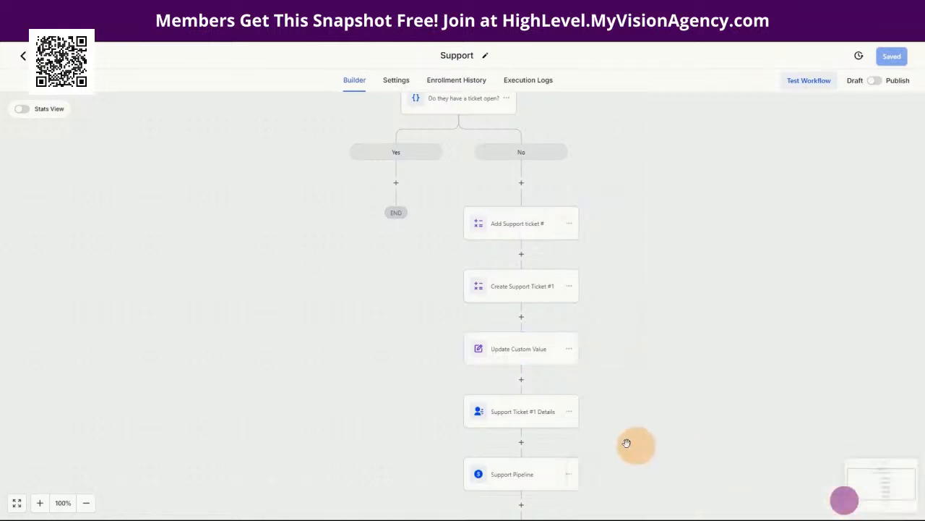
pyautogui.click(536, 424)
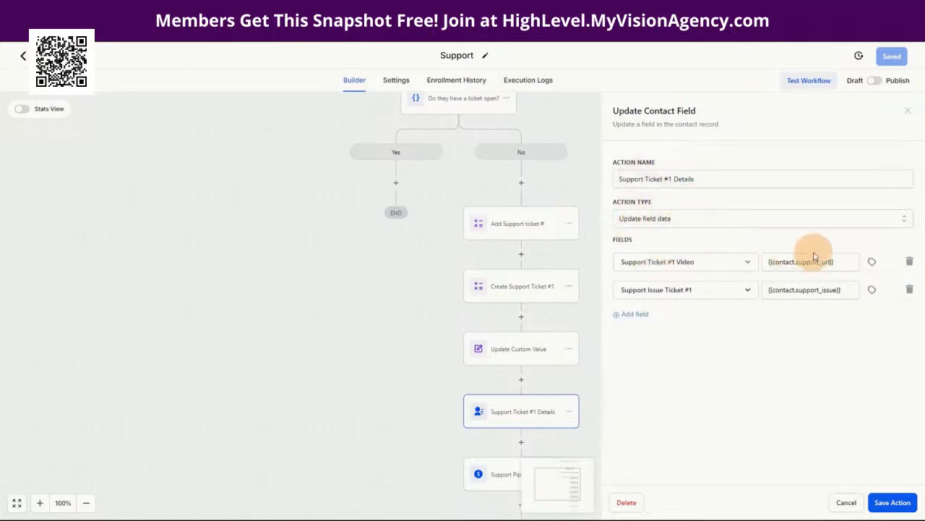
pyautogui.tripleClick(839, 262)
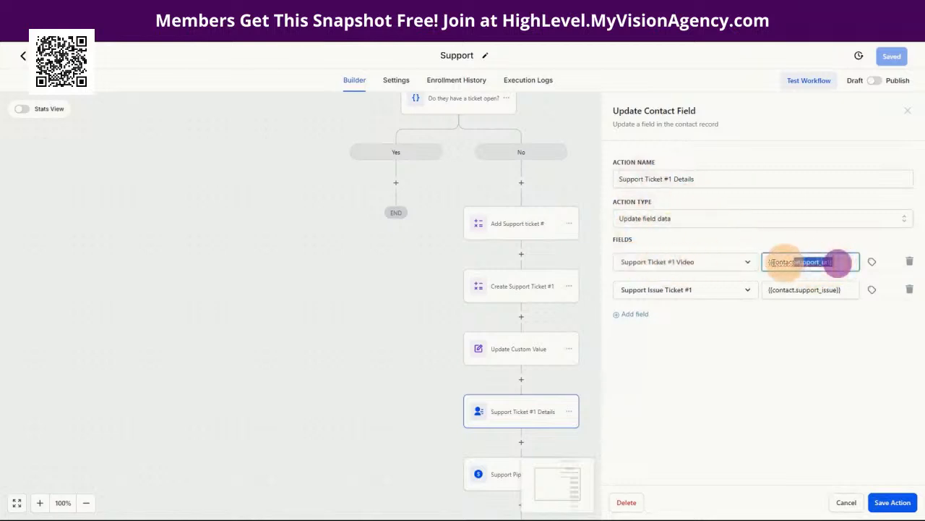
pyautogui.tripleClick(845, 290)
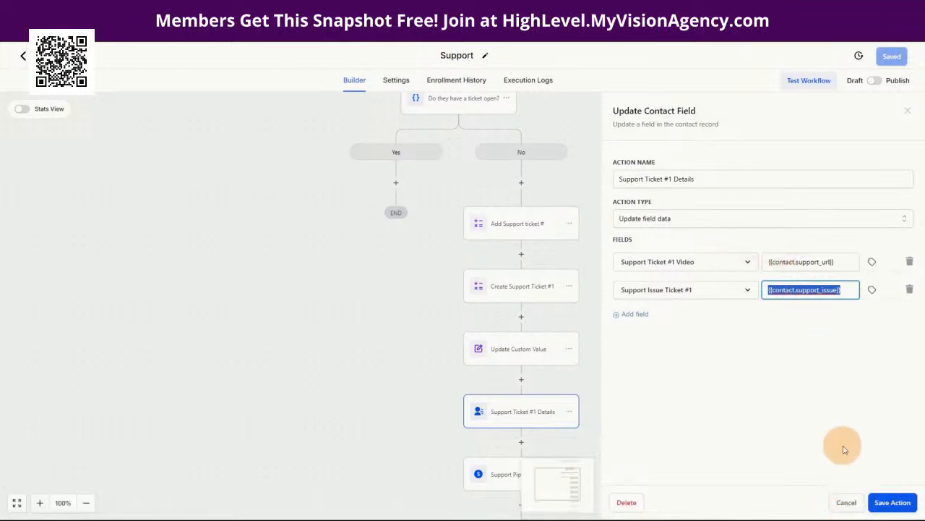
pyautogui.click(845, 502)
pyautogui.scroll(-2, 522, 386)
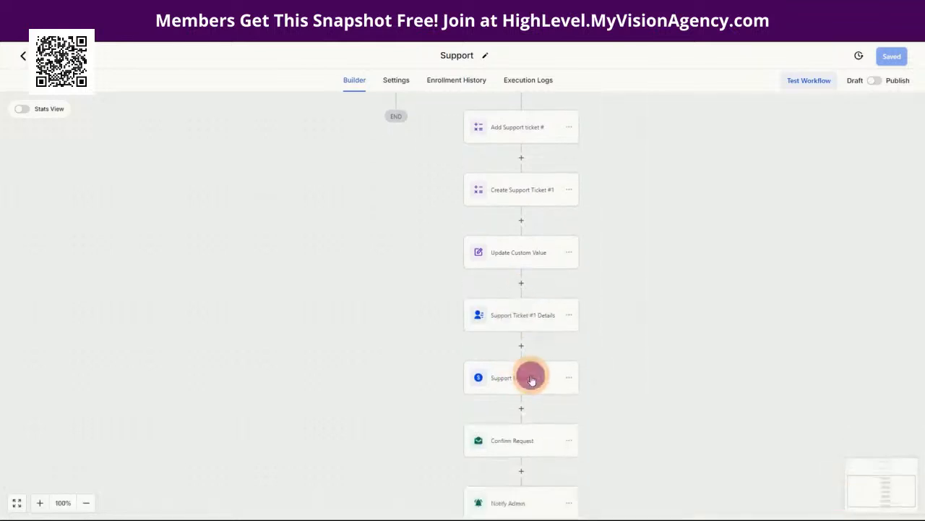
pyautogui.click(531, 380)
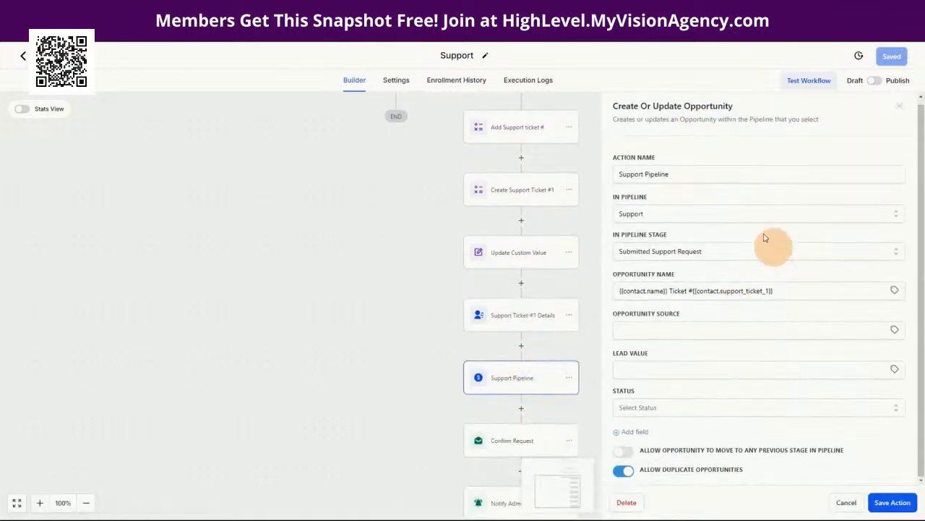
pyautogui.click(847, 503)
pyautogui.scroll(-3, 687, 384)
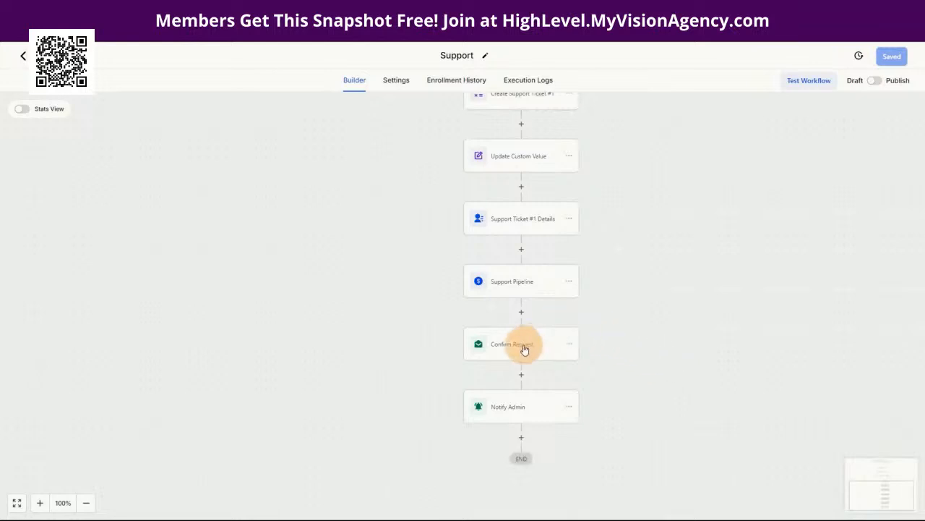
pyautogui.click(525, 349)
pyautogui.scroll(-3, 785, 210)
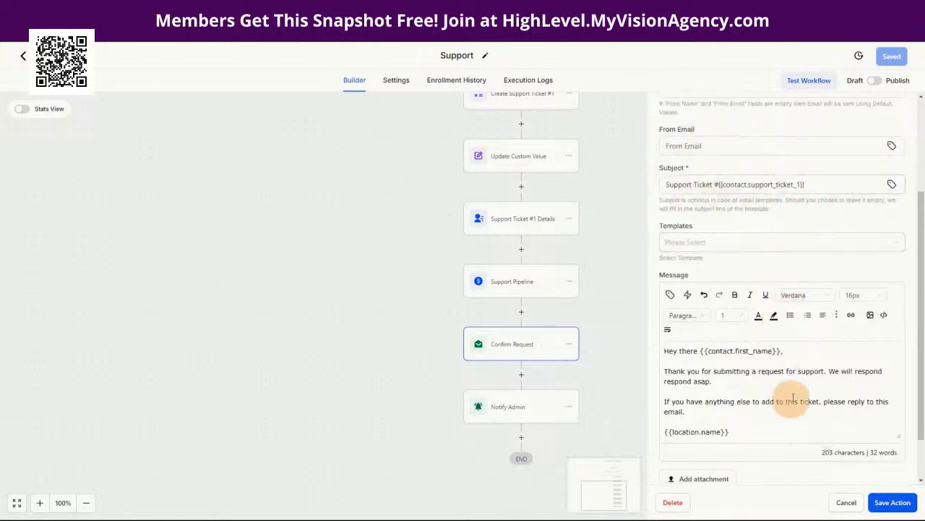
pyautogui.scroll(-2, 807, 399)
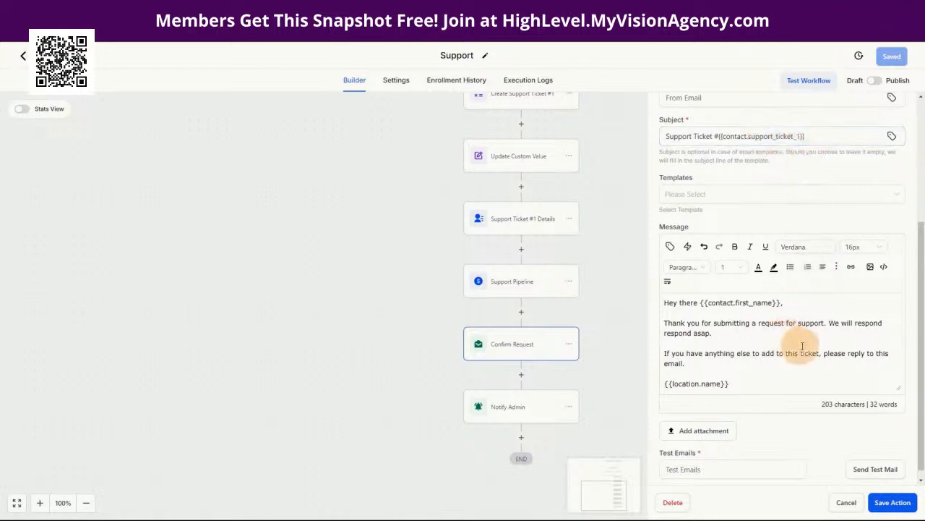
pyautogui.click(846, 506)
pyautogui.click(515, 414)
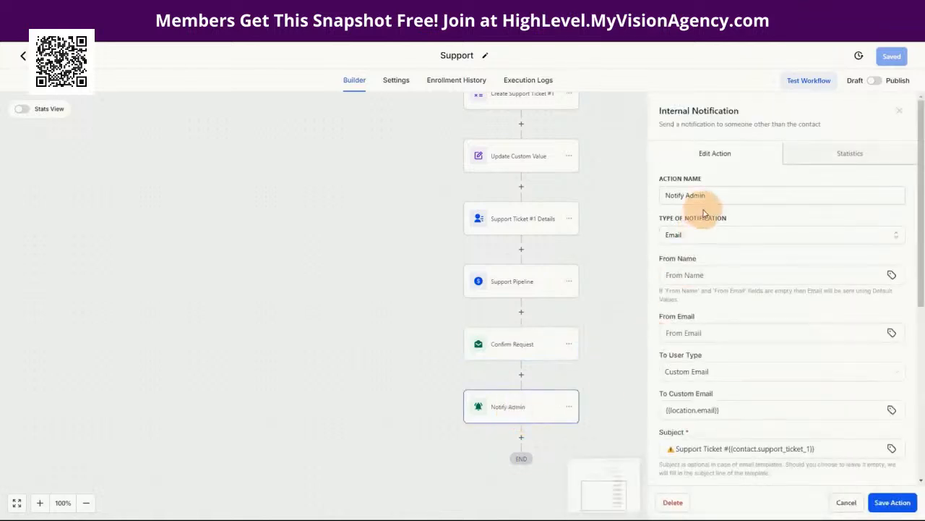
pyautogui.scroll(-3, 760, 331)
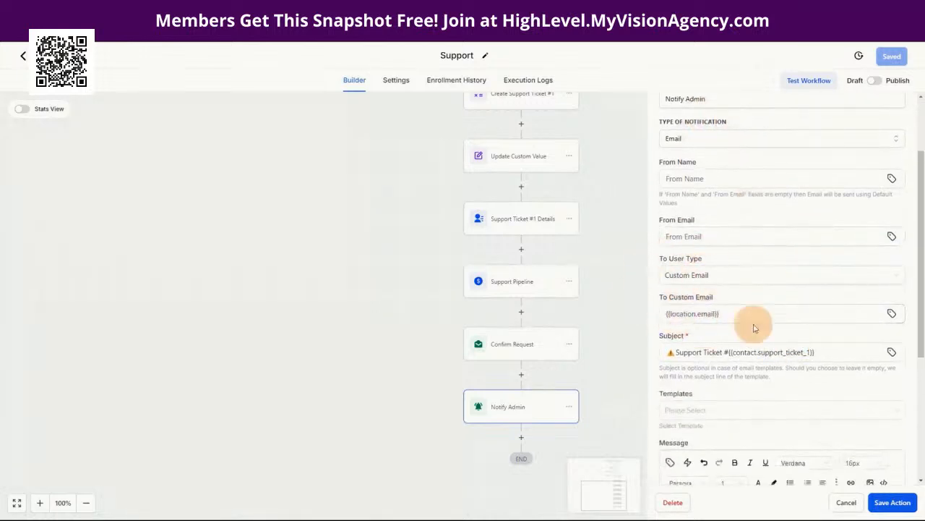
pyautogui.scroll(-4, 832, 295)
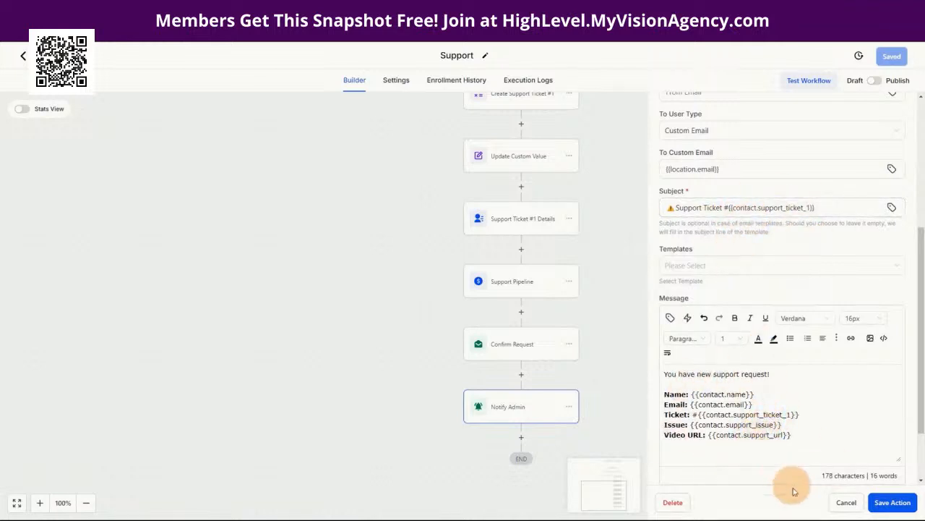
pyautogui.click(847, 502)
pyautogui.scroll(3, 388, 279)
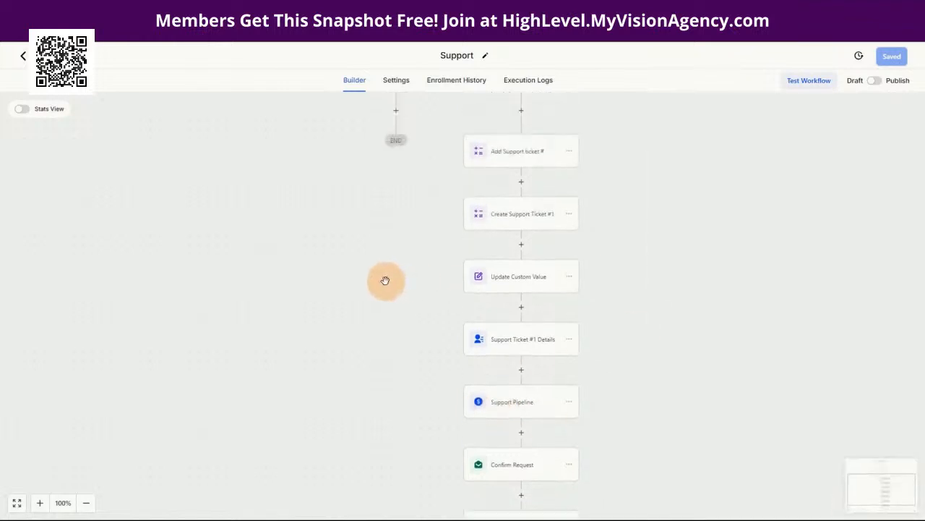
pyautogui.moveTo(502, 515)
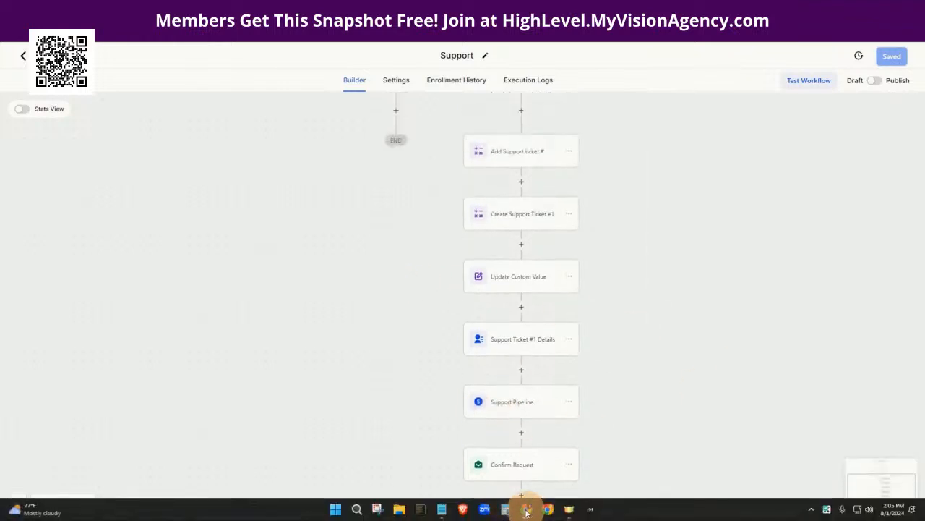
pyautogui.click(592, 476)
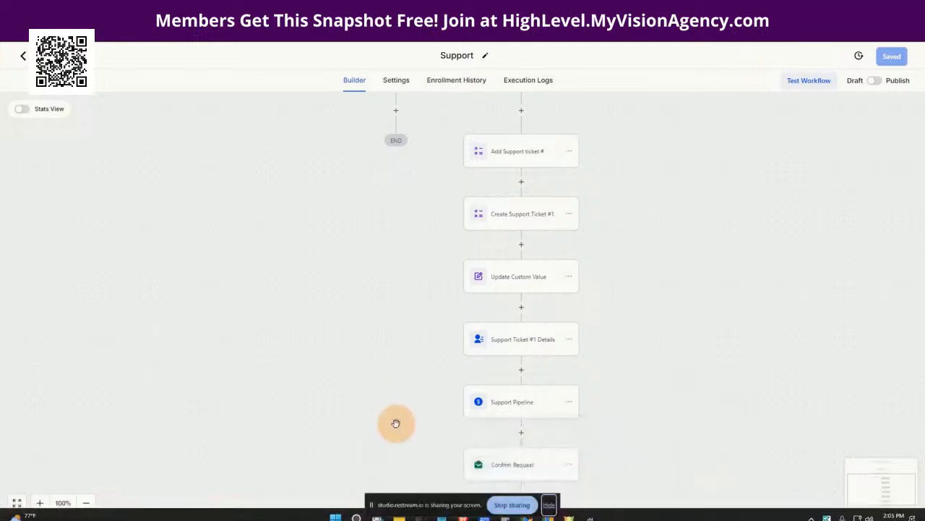
pyautogui.click(552, 506)
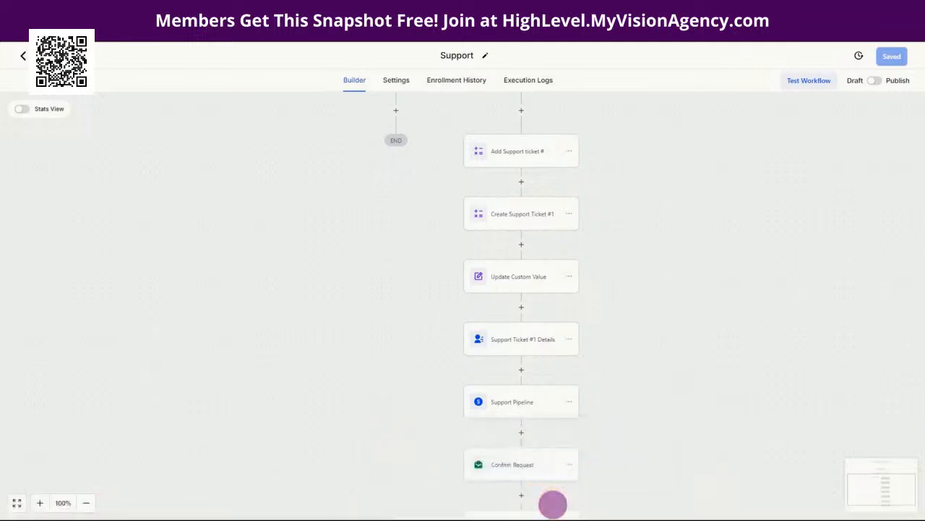
pyautogui.moveTo(451, 514)
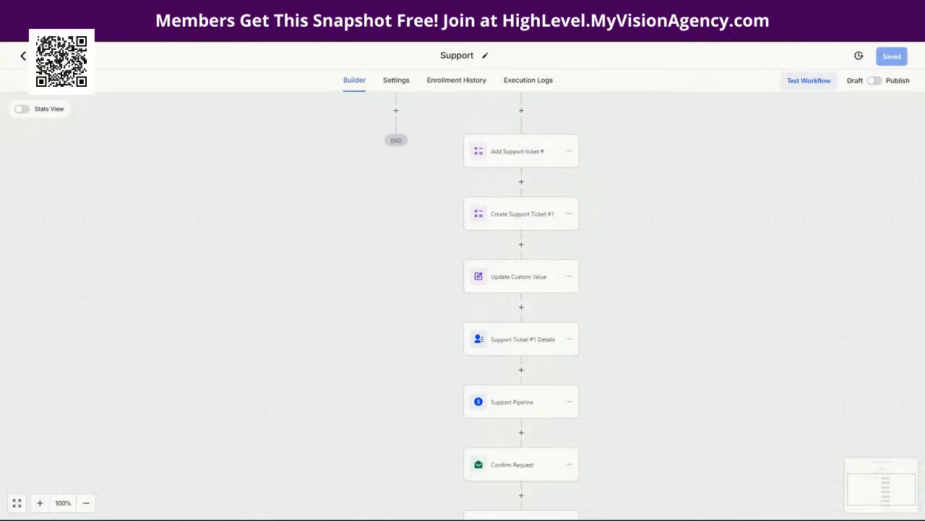
pyautogui.moveTo(342, 202); pyautogui.dragTo(322, 360)
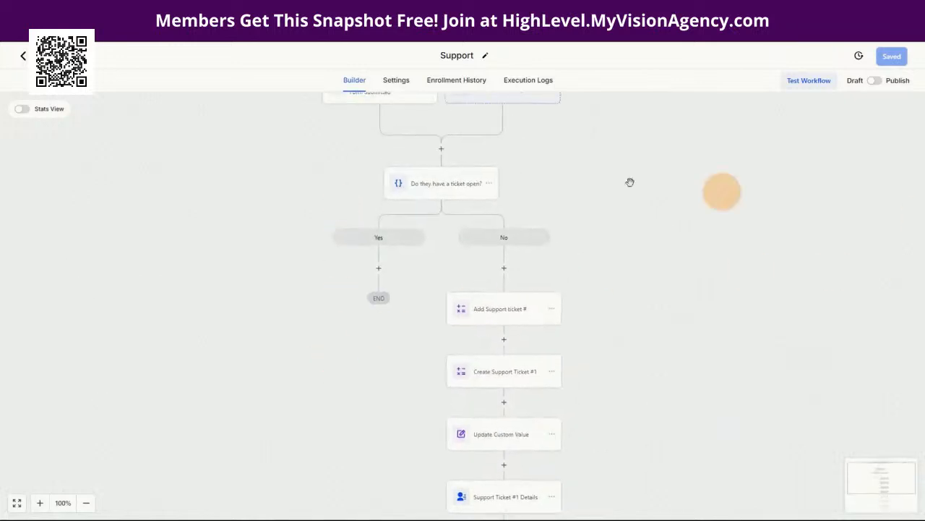
pyautogui.click(501, 318)
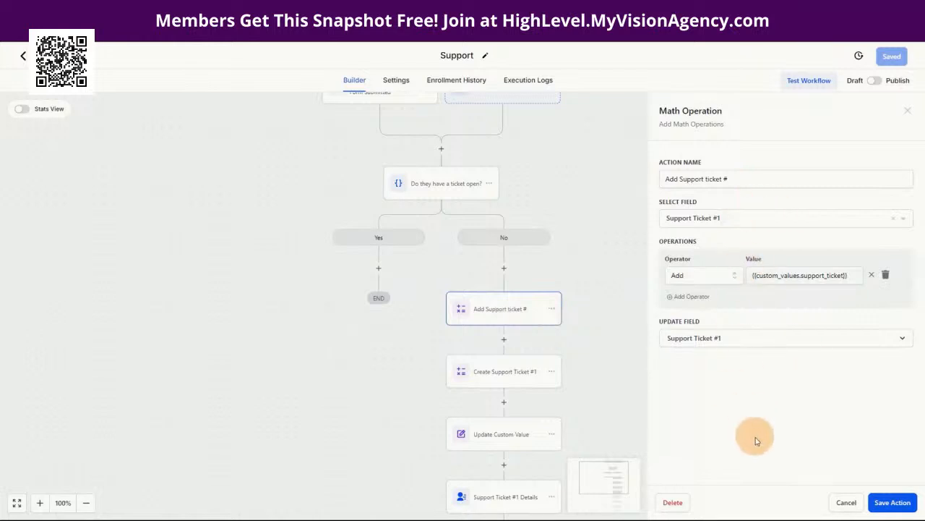
pyautogui.click(844, 504)
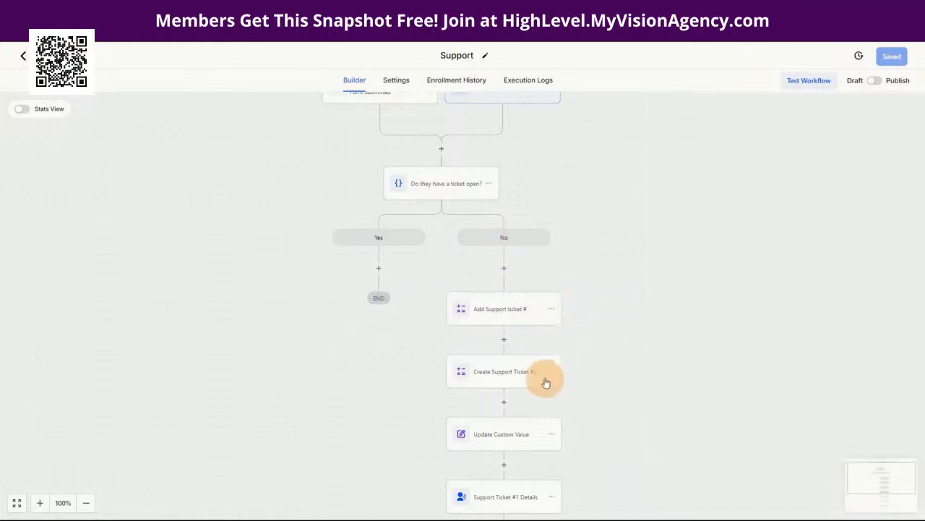
pyautogui.scroll(-1, 512, 399)
pyautogui.scroll(-3, 514, 398)
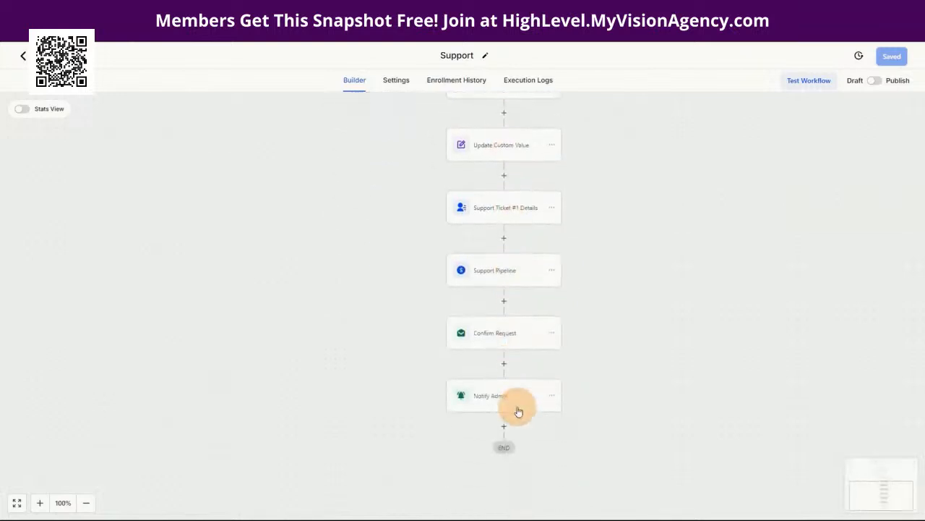
pyautogui.scroll(2, 517, 387)
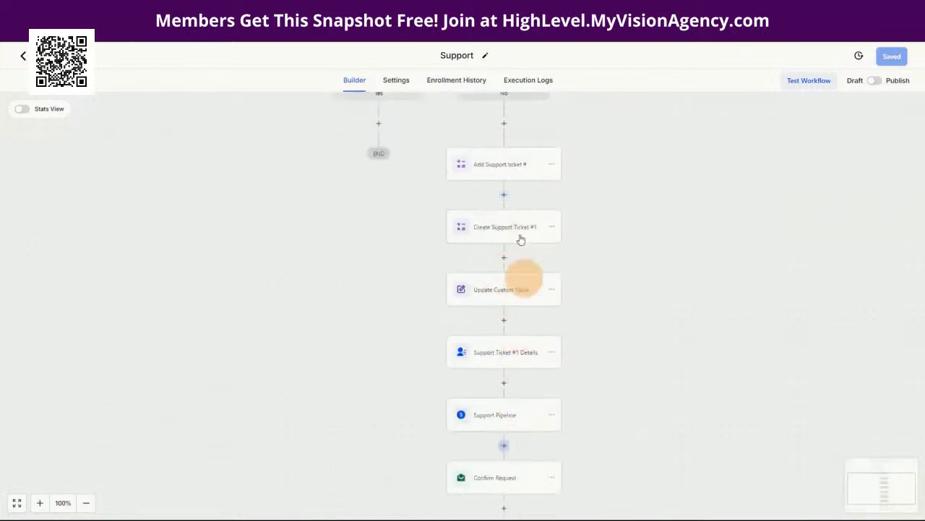
pyautogui.scroll(1, 507, 217)
# Step: Copy all actions from the No branch's Add Support ticket # step into the Yes branch
pyautogui.click(552, 214)
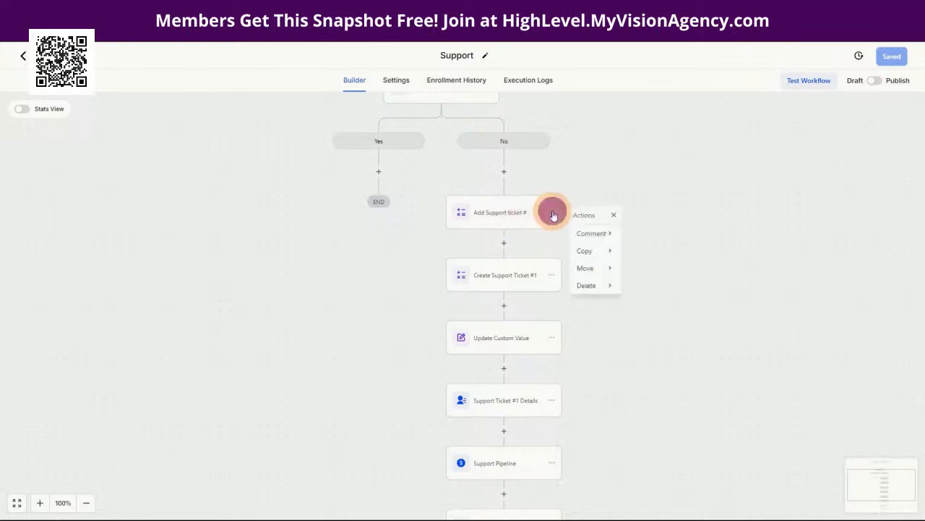
pyautogui.click(603, 253)
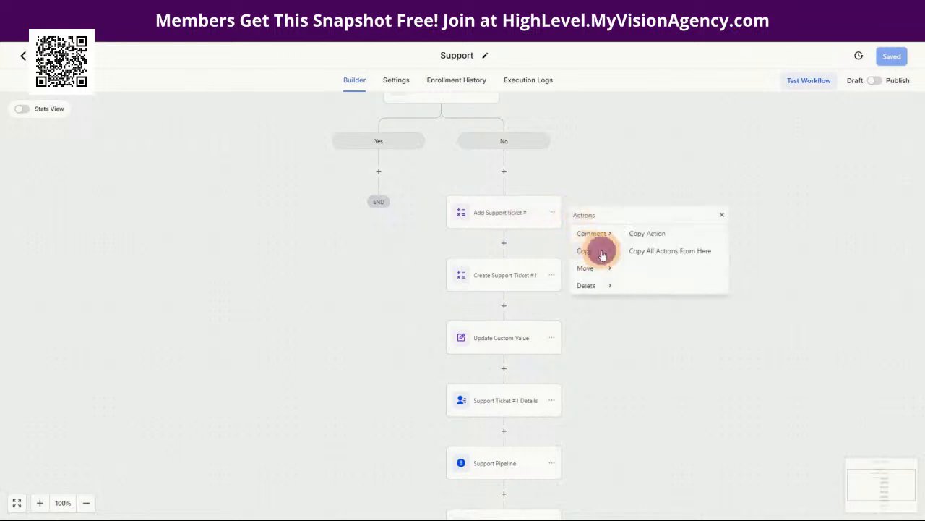
pyautogui.click(652, 250)
pyautogui.click(377, 174)
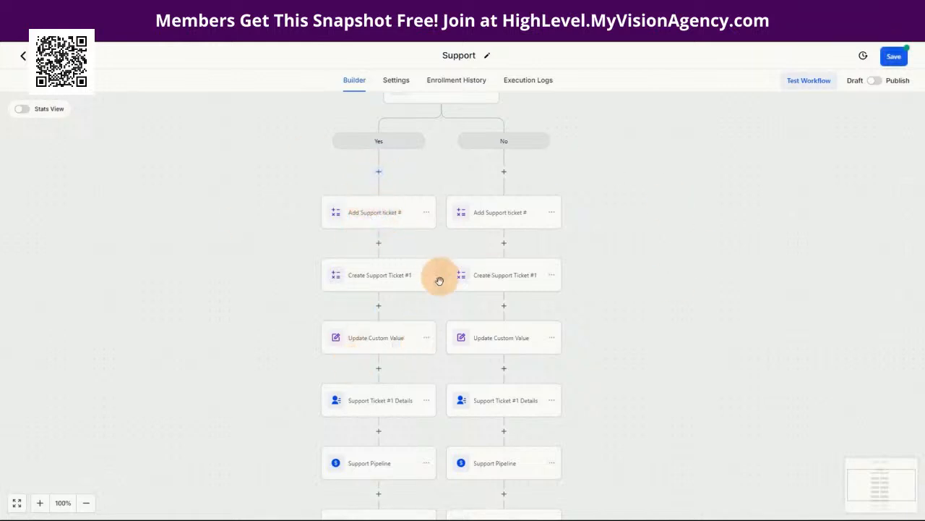
pyautogui.scroll(-3, 399, 357)
pyautogui.scroll(2, 398, 431)
pyautogui.scroll(1, 399, 432)
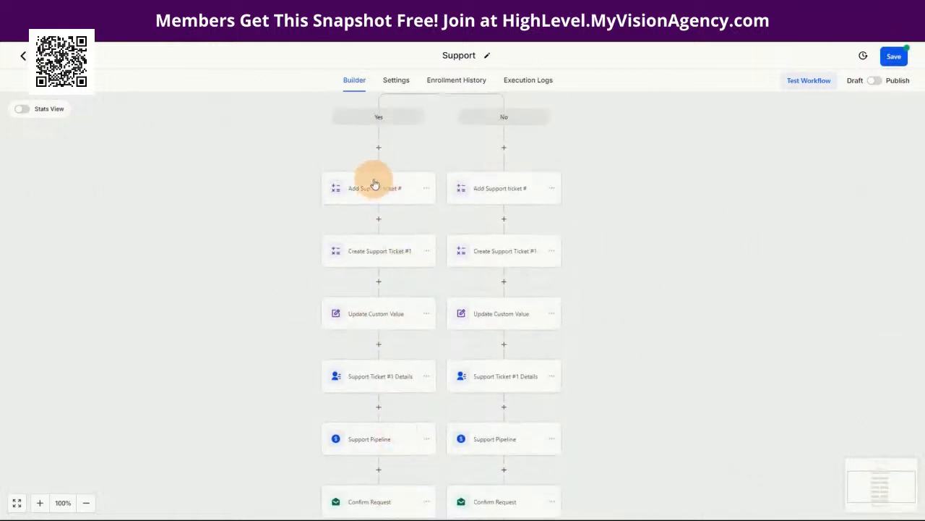
# Step: Make the Yes branch's Add Support ticket # step calculate on and store into Support Ticket #2
pyautogui.click(374, 190)
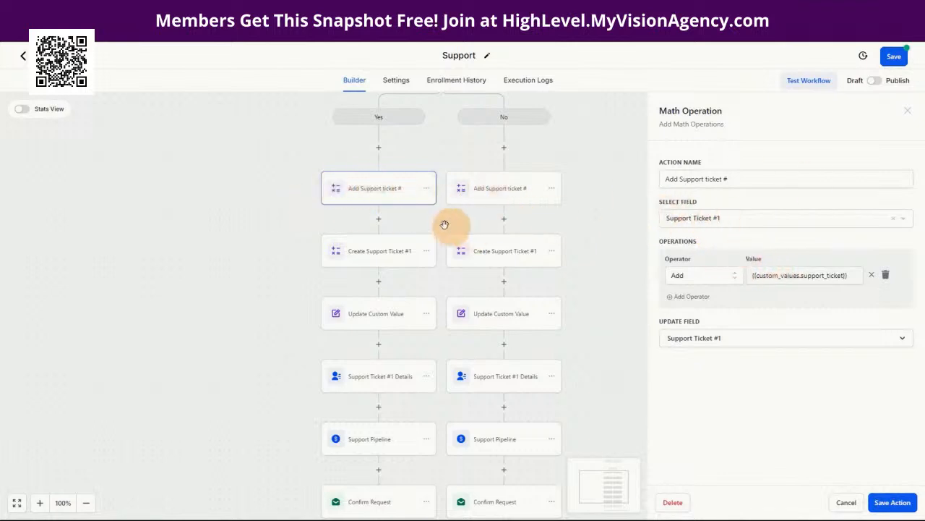
pyautogui.click(718, 224)
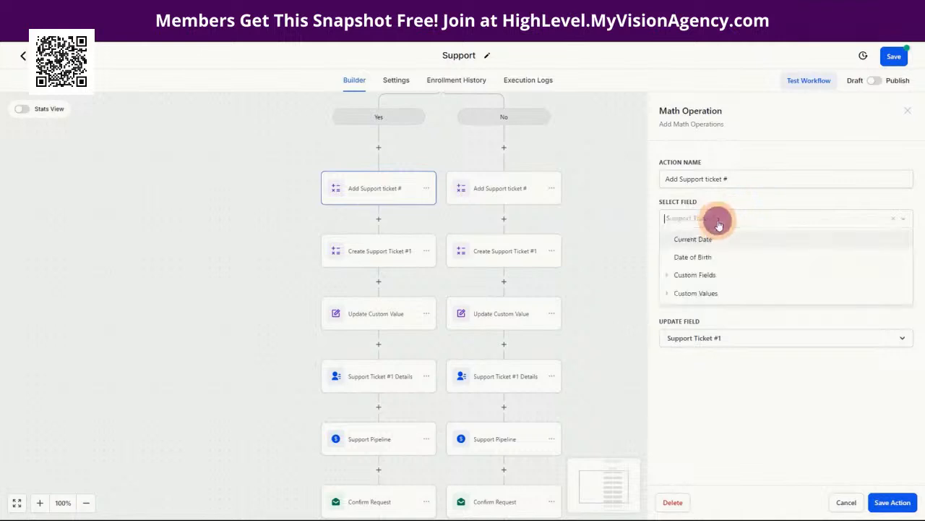
pyautogui.click(699, 275)
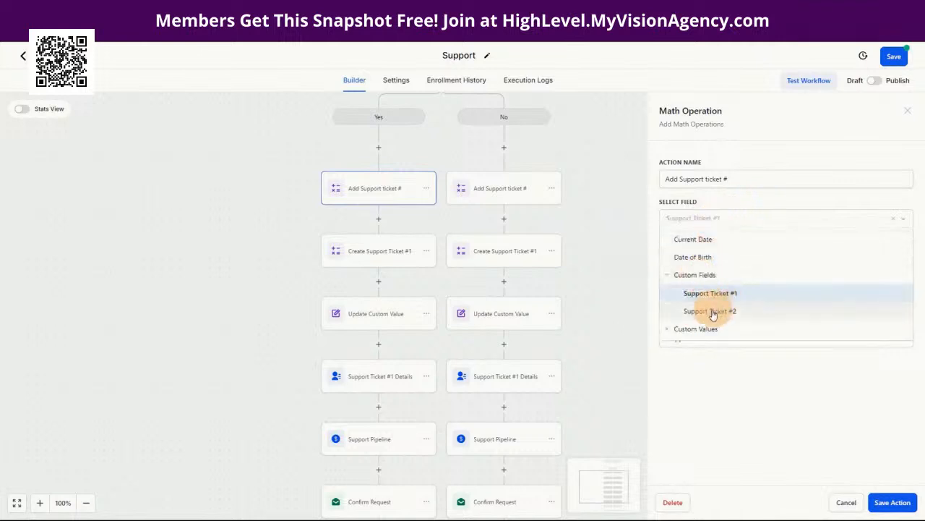
pyautogui.click(712, 310)
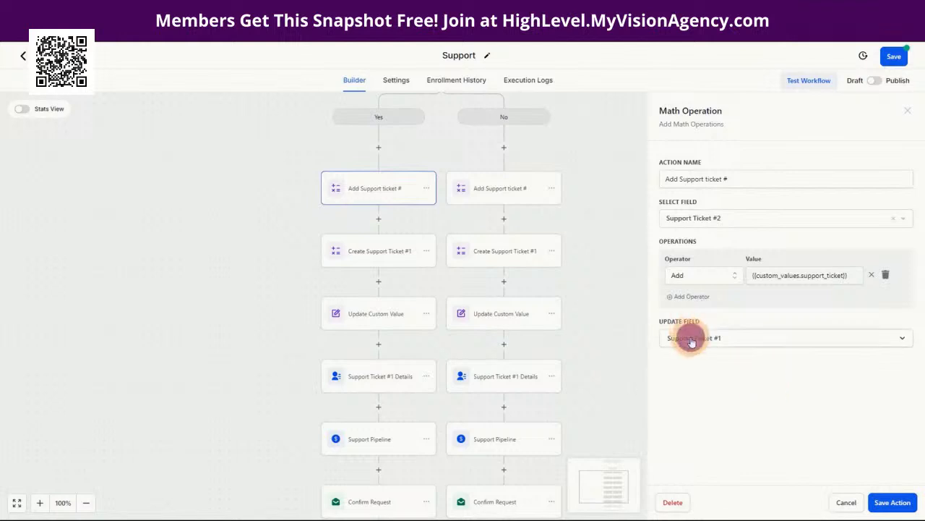
pyautogui.click(691, 340)
pyautogui.click(733, 426)
pyautogui.click(708, 458)
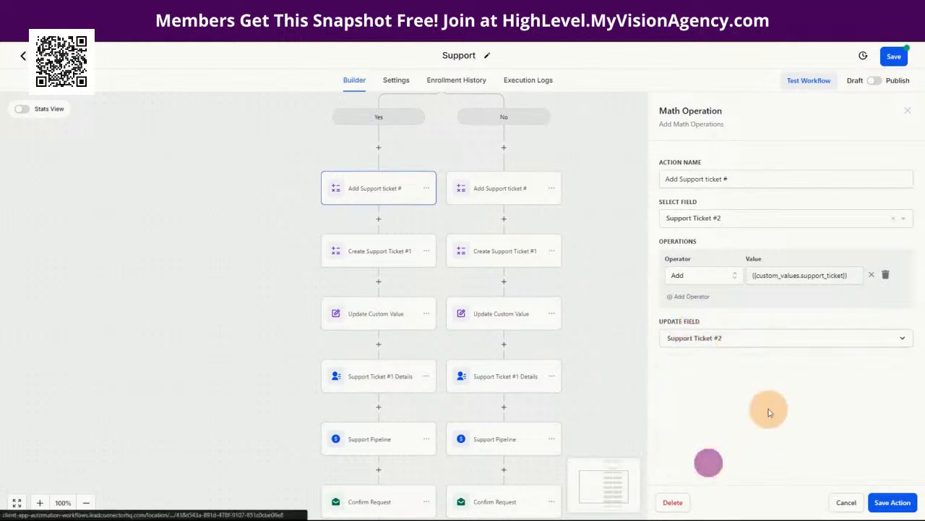
pyautogui.click(891, 502)
# Step: Rename the copied step Create Support Ticket #2, point it at Support Ticket #2, and save the workflow
pyautogui.click(378, 250)
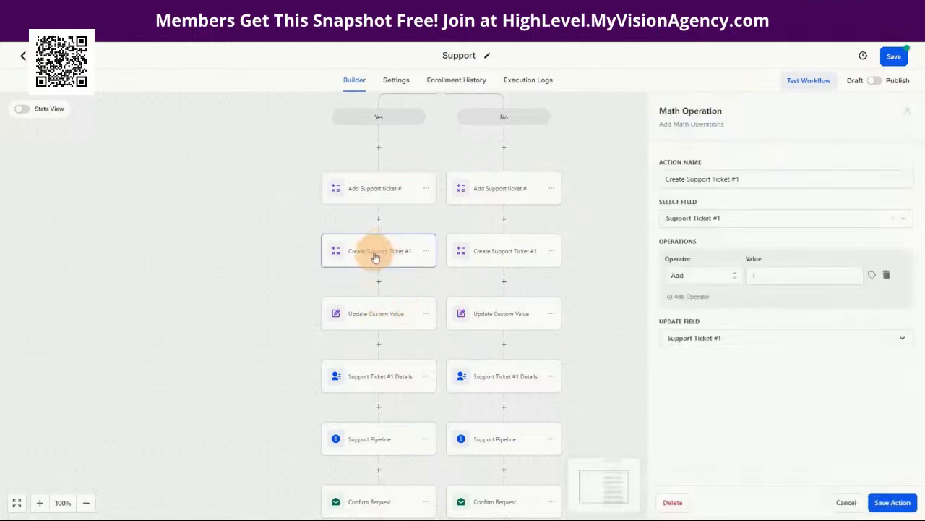
pyautogui.click(736, 179)
pyautogui.press('BackSpace')
pyautogui.write('2')
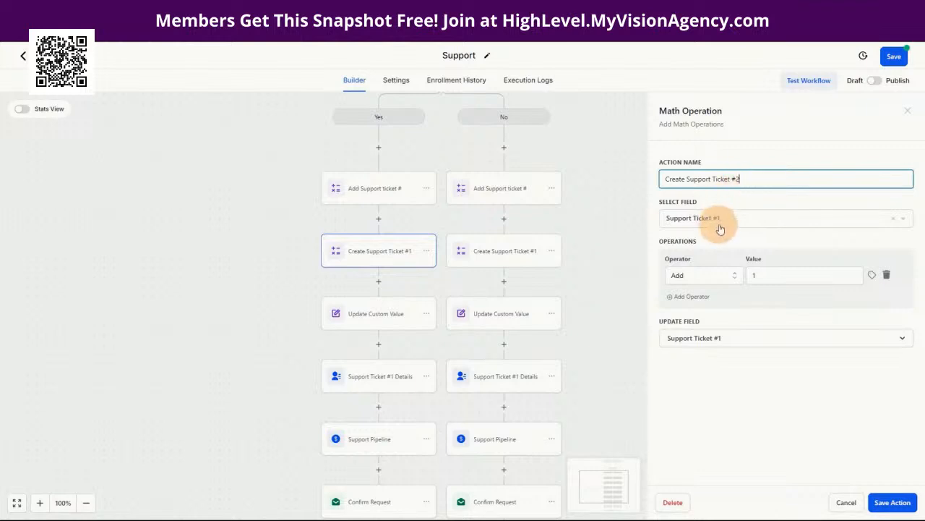
pyautogui.click(716, 221)
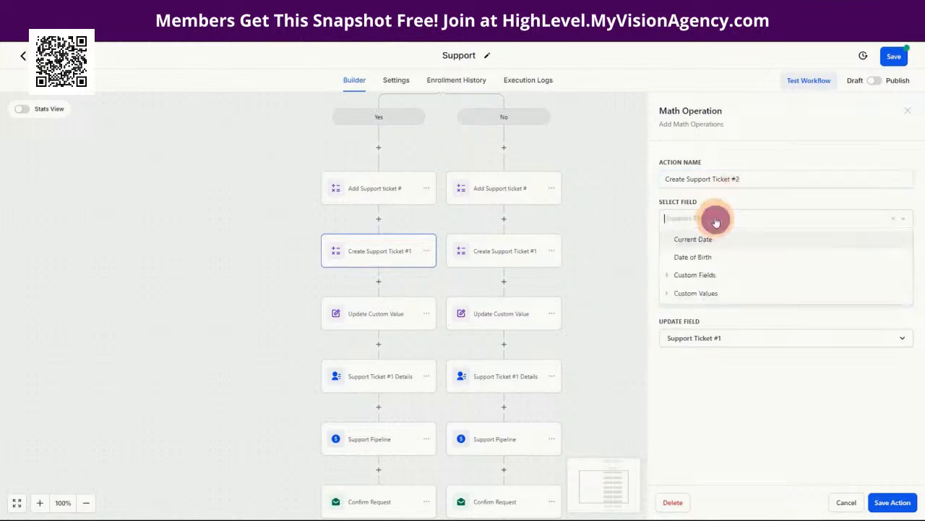
pyautogui.click(692, 270)
pyautogui.click(709, 309)
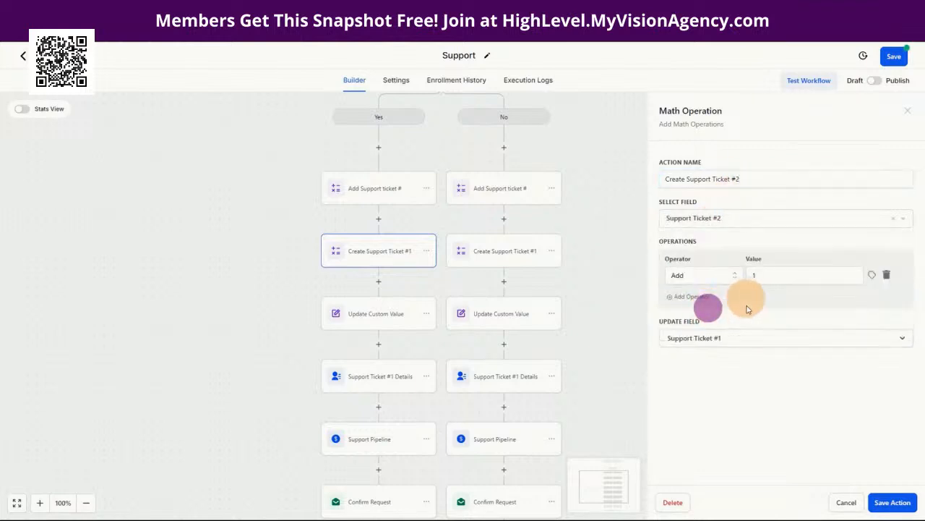
pyautogui.click(712, 337)
pyautogui.click(694, 460)
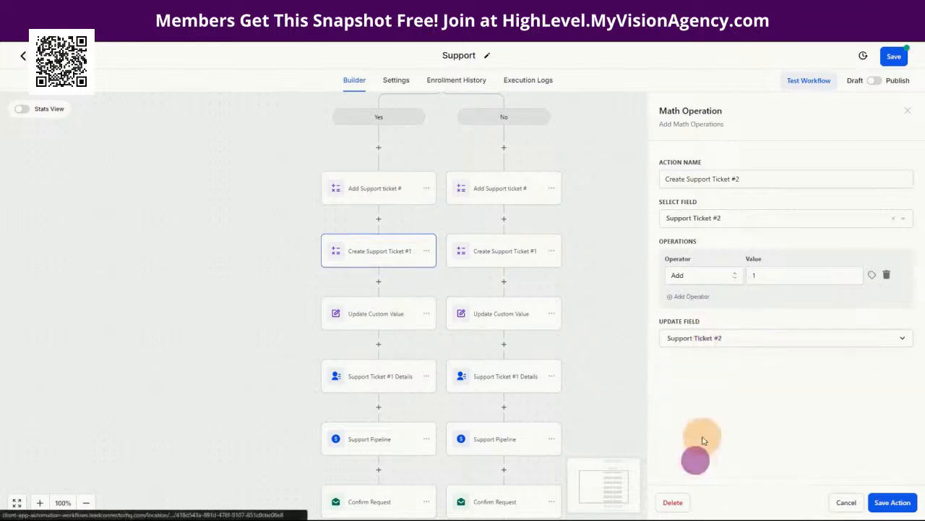
pyautogui.click(893, 501)
pyautogui.click(894, 56)
pyautogui.click(361, 323)
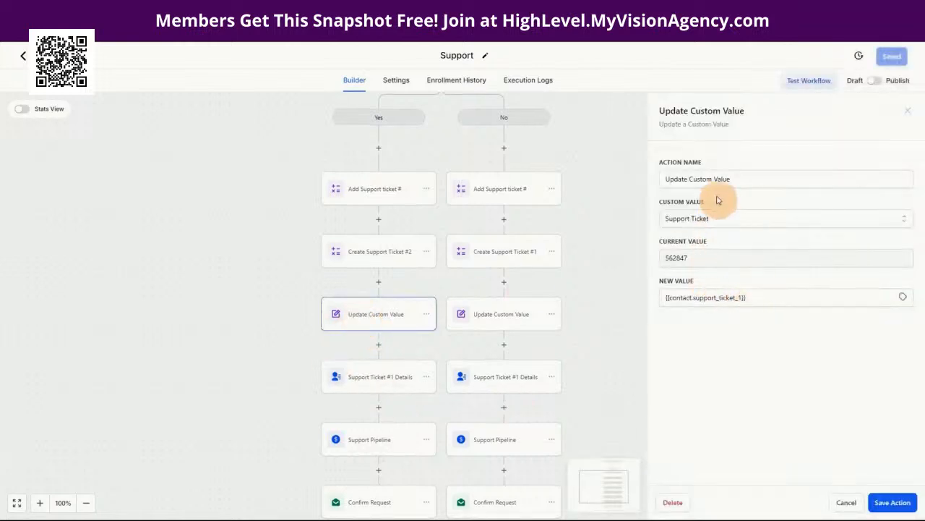
# Step: Replace the Update Custom Value New Value with {{contact.support_ticket_2}} and save the action
pyautogui.moveTo(757, 299); pyautogui.dragTo(664, 300)
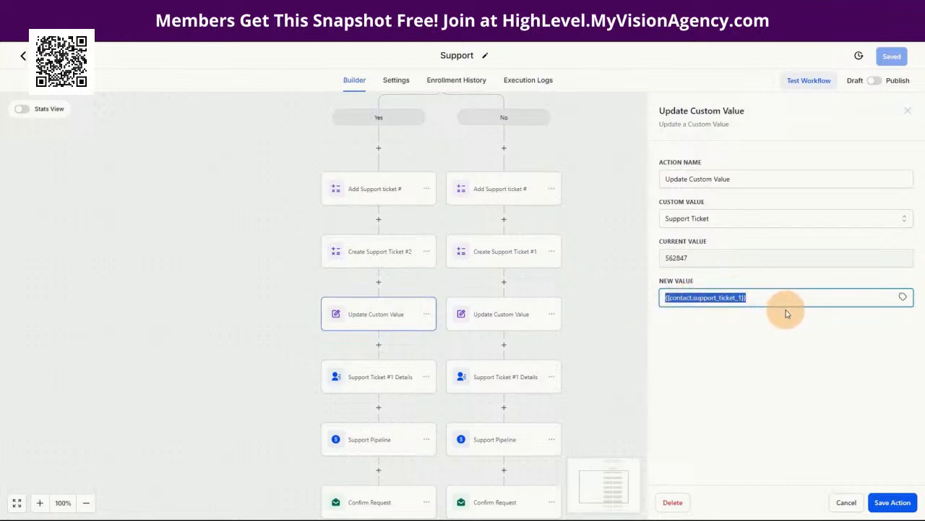
pyautogui.press('BackSpace')
pyautogui.click(903, 298)
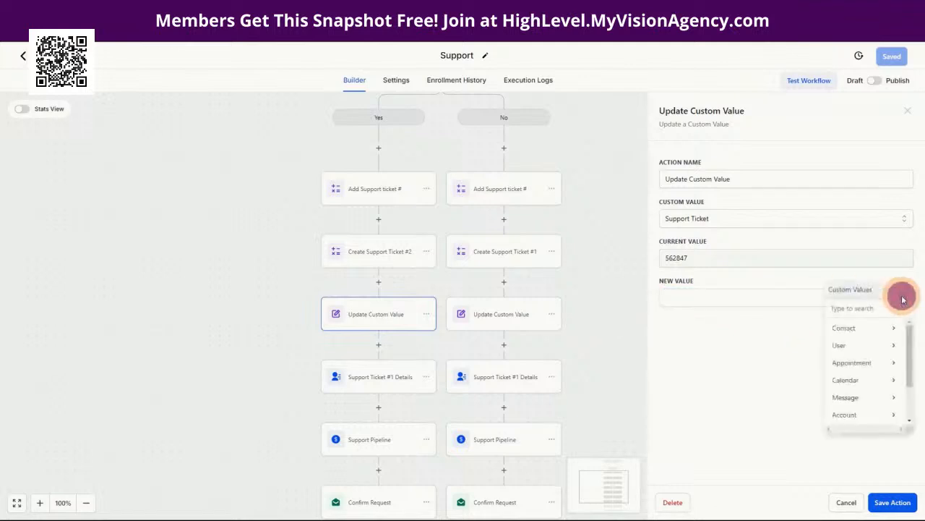
pyautogui.click(847, 329)
pyautogui.scroll(-5, 853, 354)
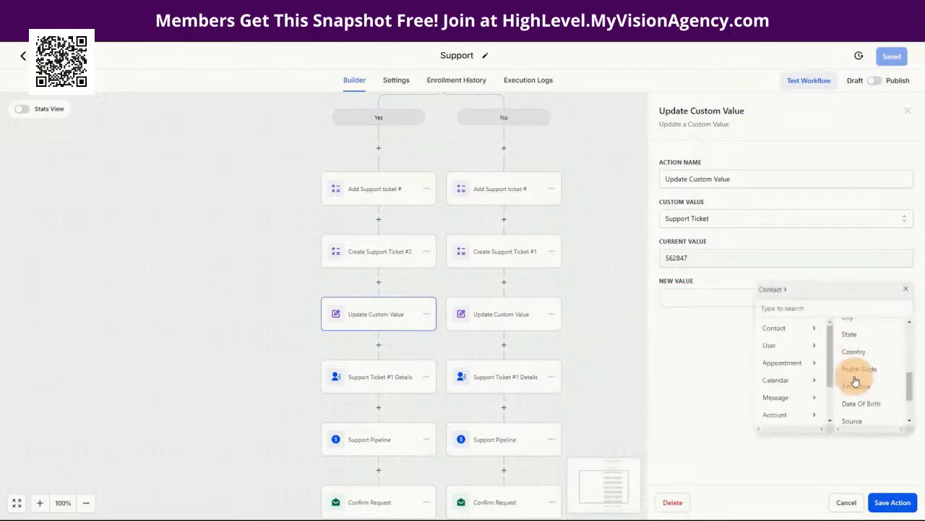
pyautogui.click(853, 416)
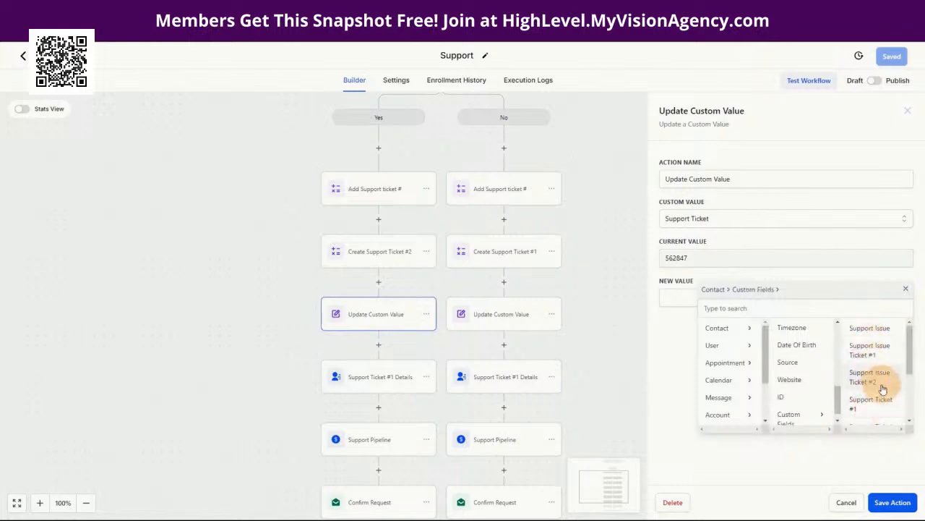
pyautogui.scroll(-2, 875, 376)
pyautogui.scroll(-2, 876, 371)
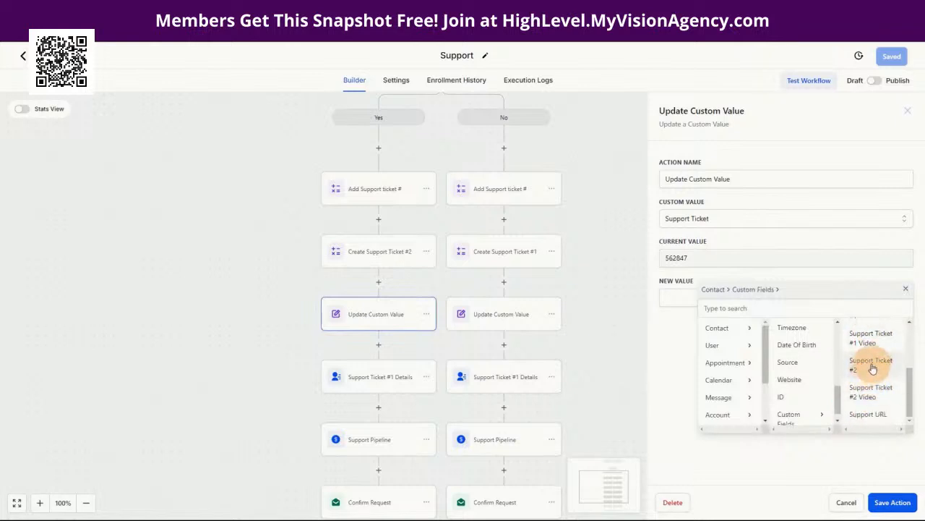
pyautogui.click(873, 369)
pyautogui.click(893, 502)
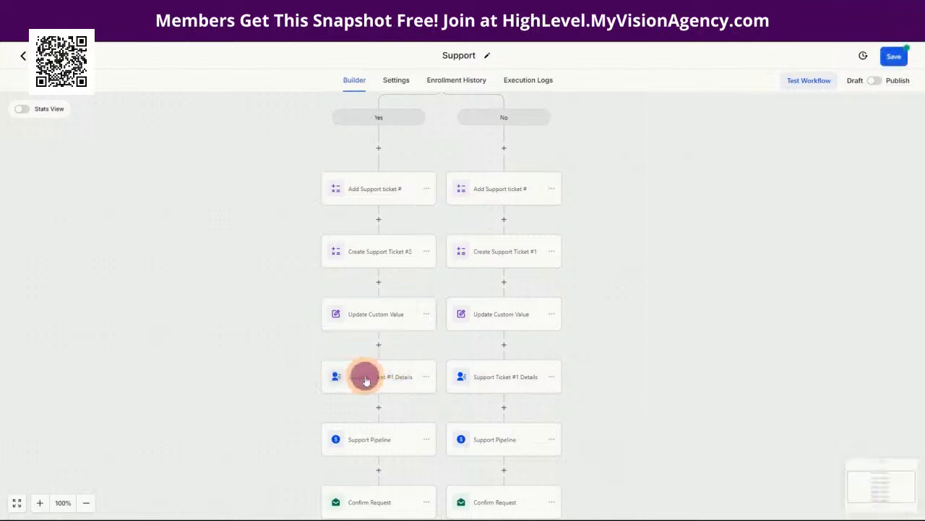
# Step: Rename the Yes branch's Support Ticket #1 Details step to Support Ticket #2 Details
pyautogui.click(365, 380)
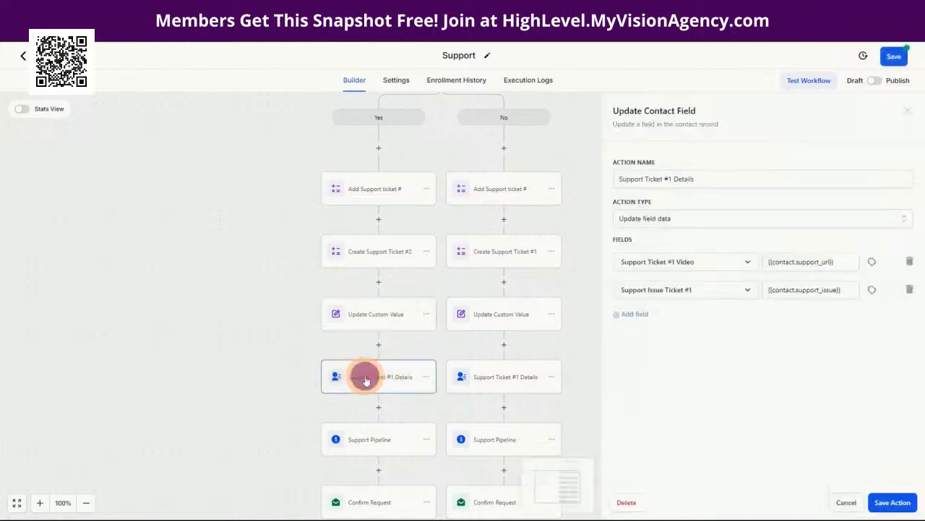
pyautogui.click(668, 181)
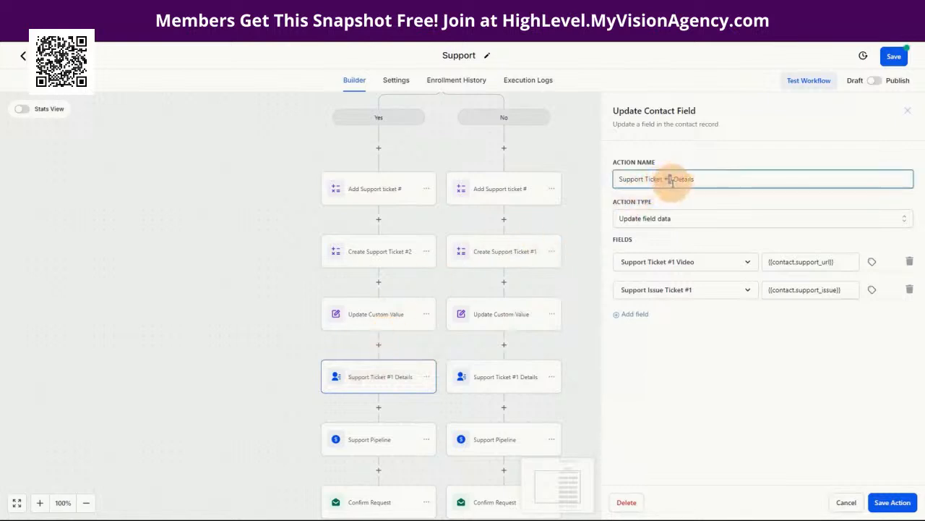
pyautogui.press('BackSpace')
pyautogui.write('2')
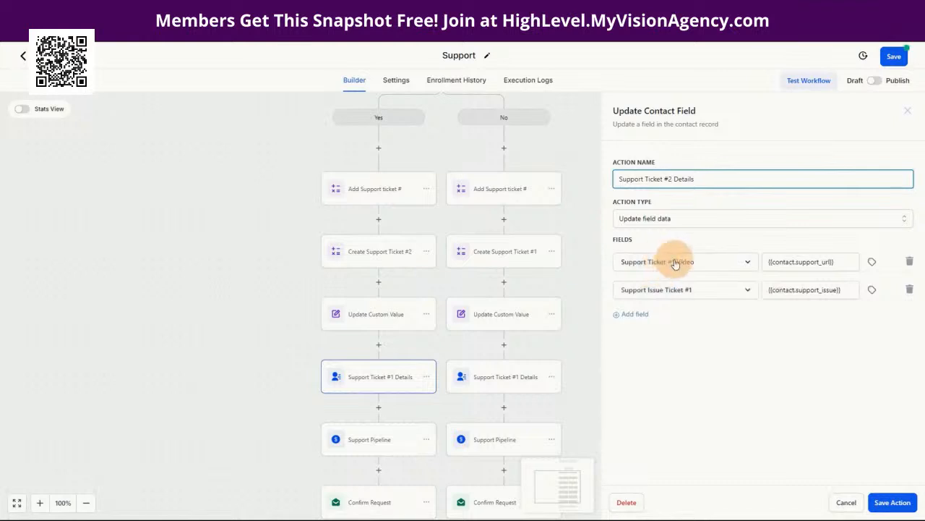
# Step: Set the first row to update Support Ticket #2 Video with {{contact.support_url}}
pyautogui.click(848, 265)
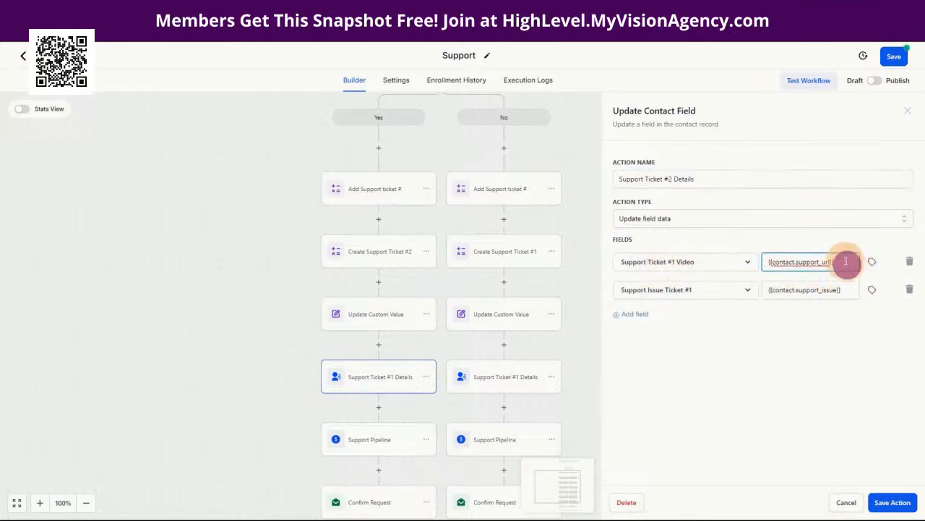
pyautogui.click(708, 268)
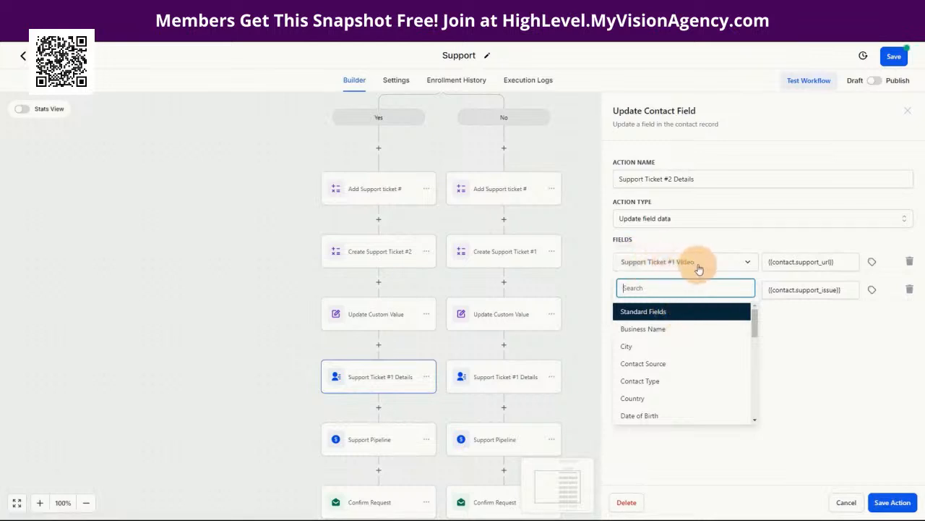
pyautogui.scroll(-6, 694, 403)
pyautogui.scroll(-3, 686, 403)
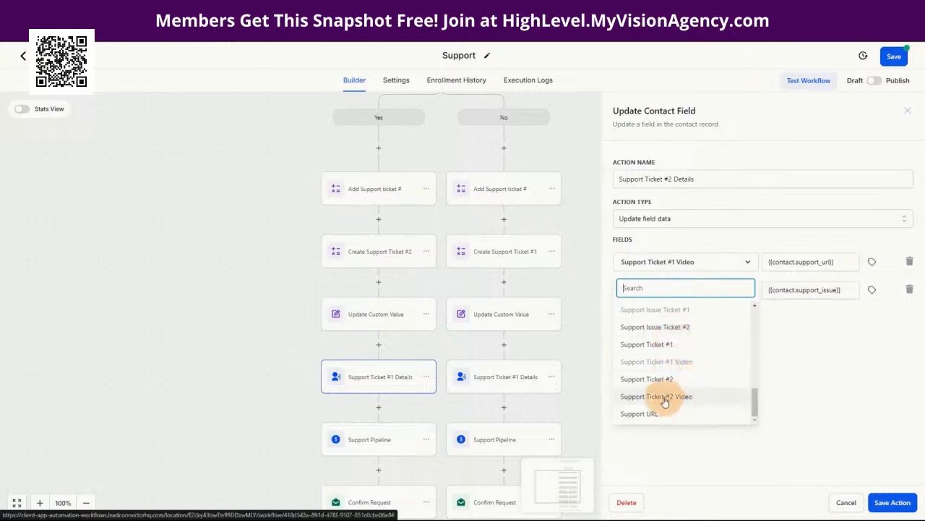
pyautogui.click(666, 397)
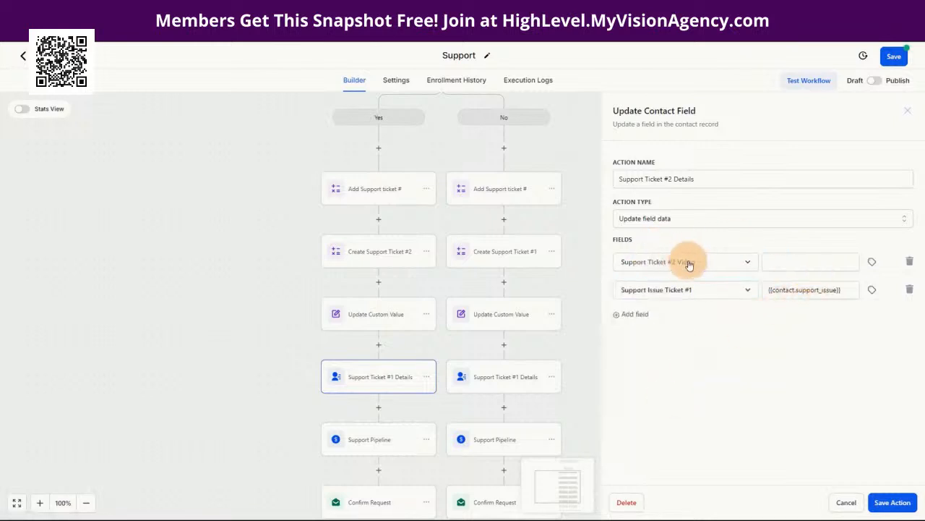
pyautogui.click(816, 262)
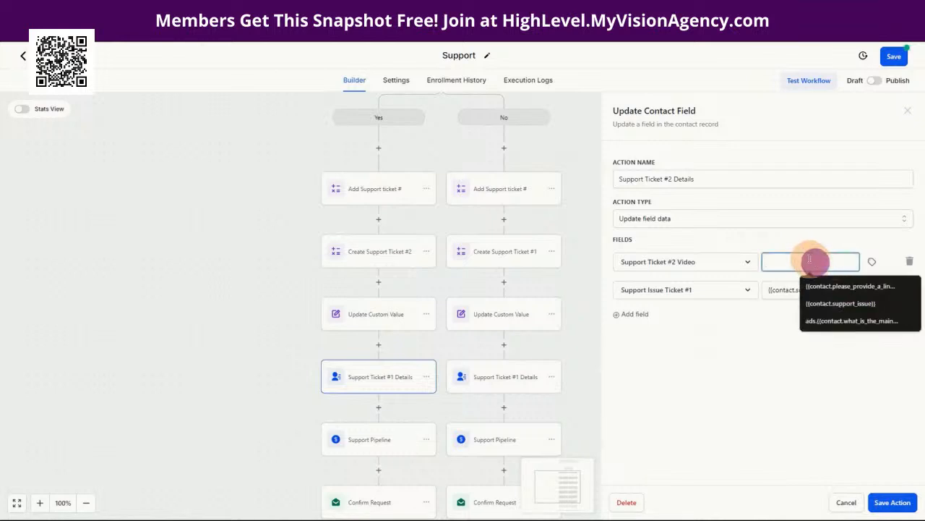
pyautogui.click(800, 250)
pyautogui.click(800, 264)
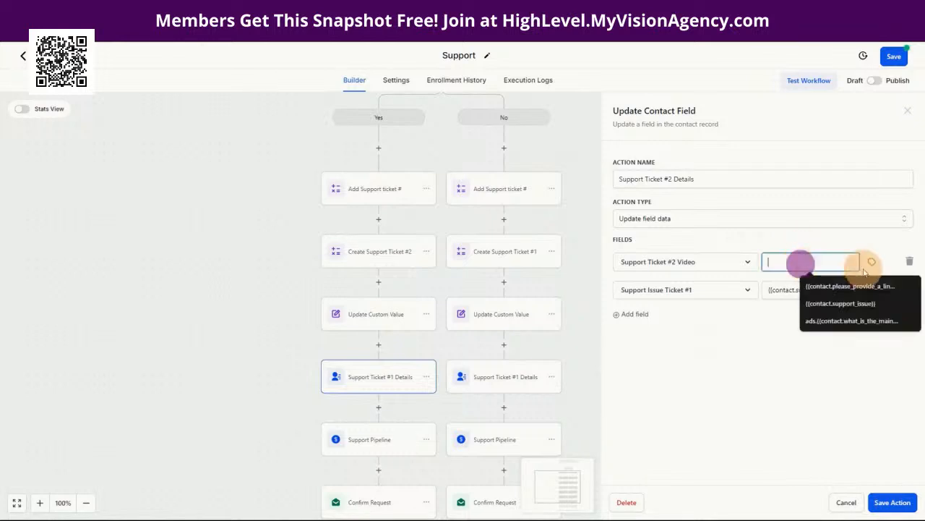
pyautogui.click(872, 262)
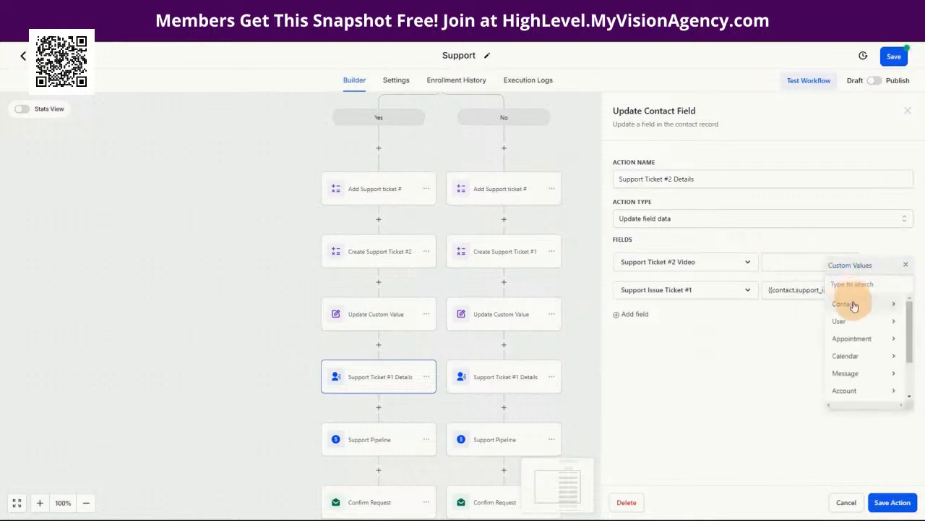
pyautogui.click(854, 305)
pyautogui.click(867, 399)
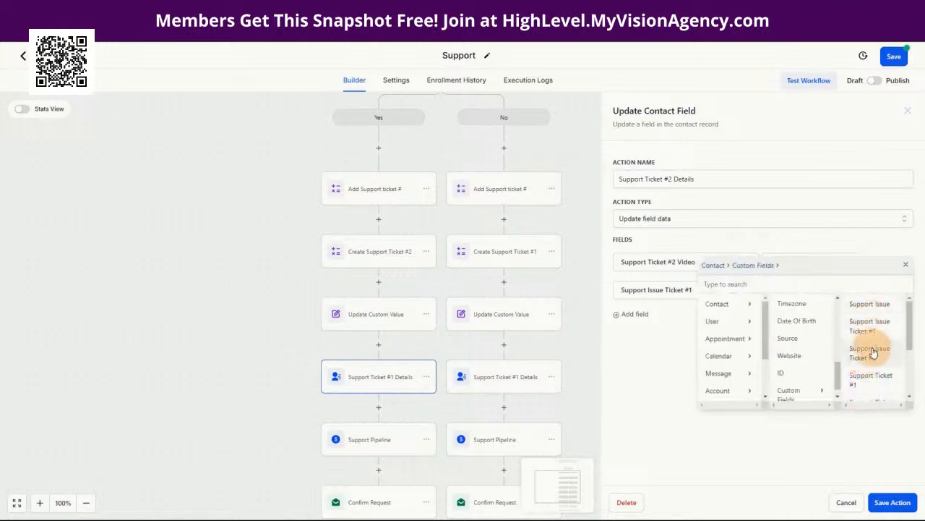
pyautogui.scroll(-1, 875, 378)
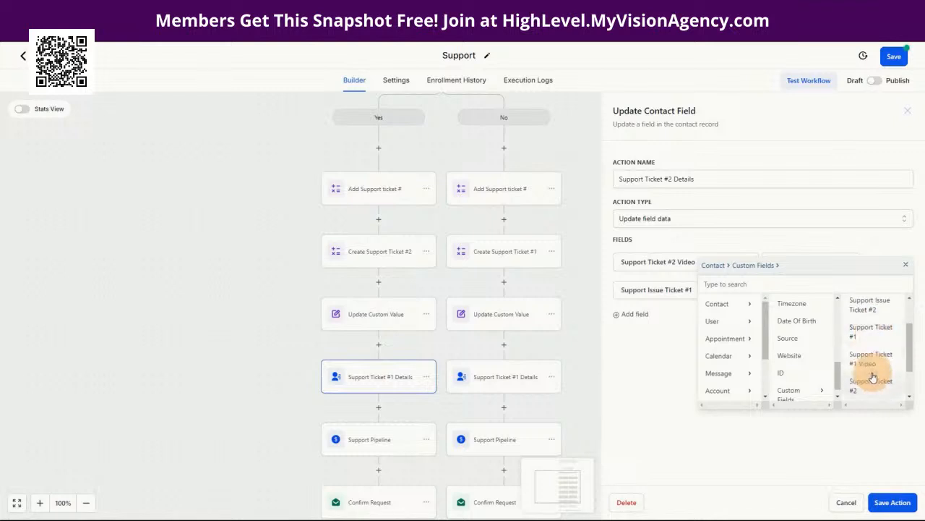
pyautogui.scroll(-1, 872, 377)
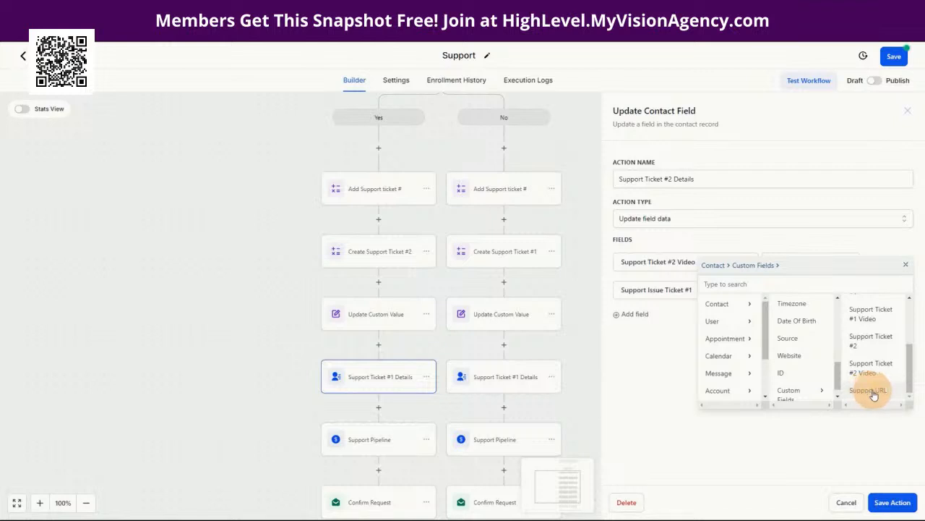
pyautogui.click(872, 390)
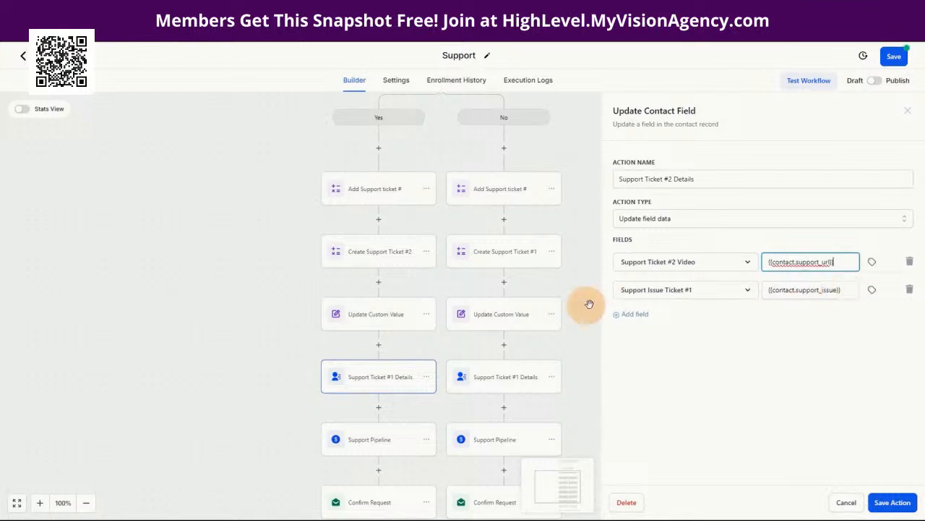
# Step: Switch the second row's field to Support Issue Ticket #2 and save the action
pyautogui.moveTo(855, 289); pyautogui.dragTo(767, 292)
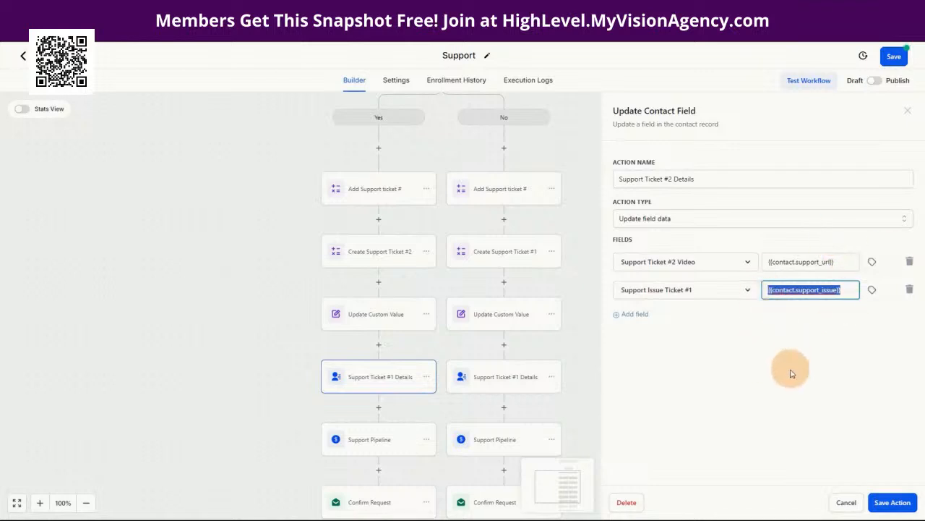
pyautogui.click(664, 294)
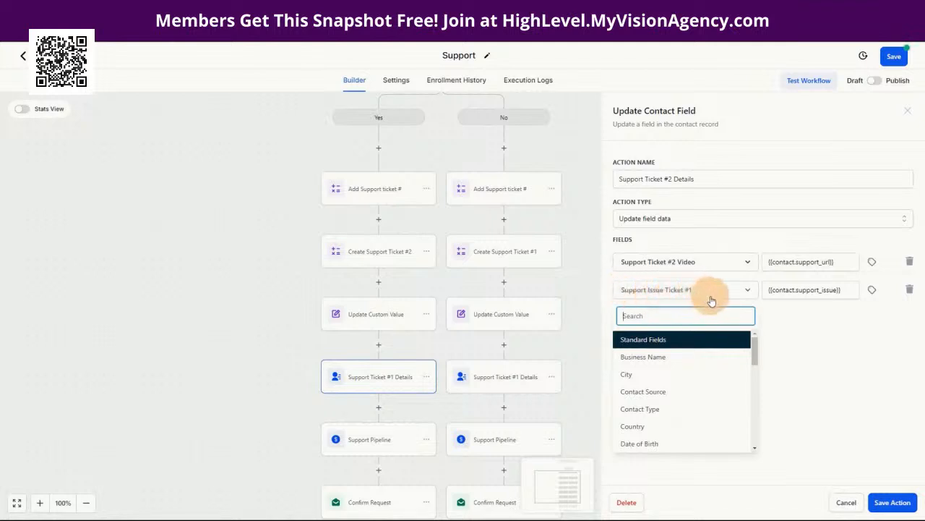
pyautogui.scroll(-3, 684, 428)
pyautogui.scroll(-6, 683, 429)
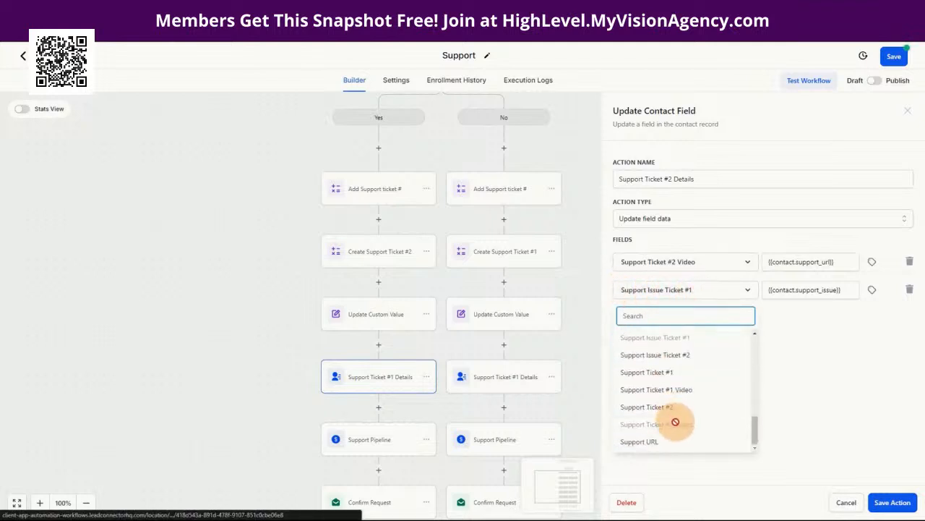
pyautogui.click(681, 360)
pyautogui.click(804, 290)
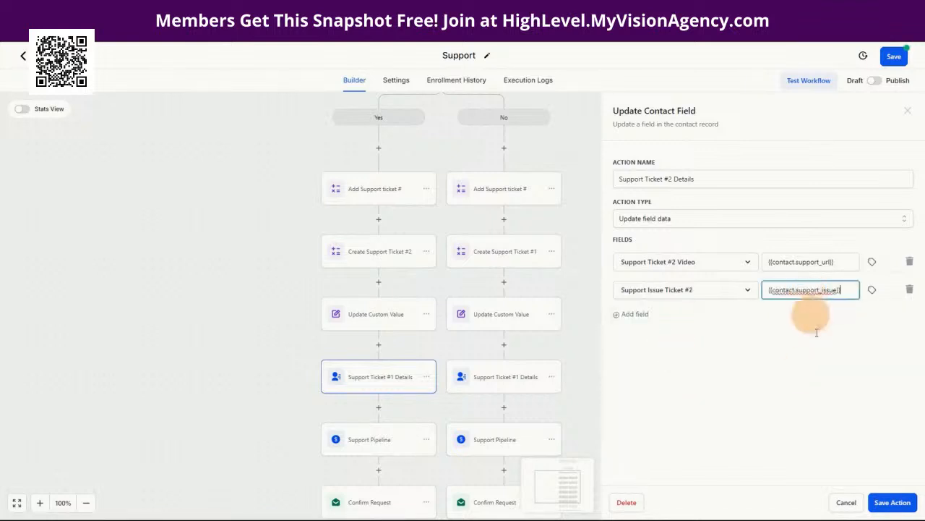
pyautogui.click(891, 501)
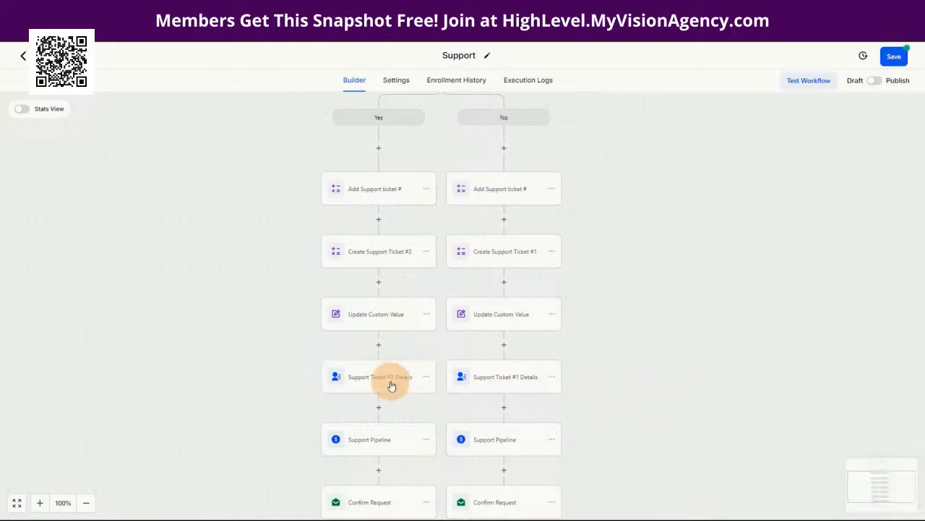
# Step: Save the workflow and recheck the Support Ticket #2 Details step
pyautogui.click(893, 58)
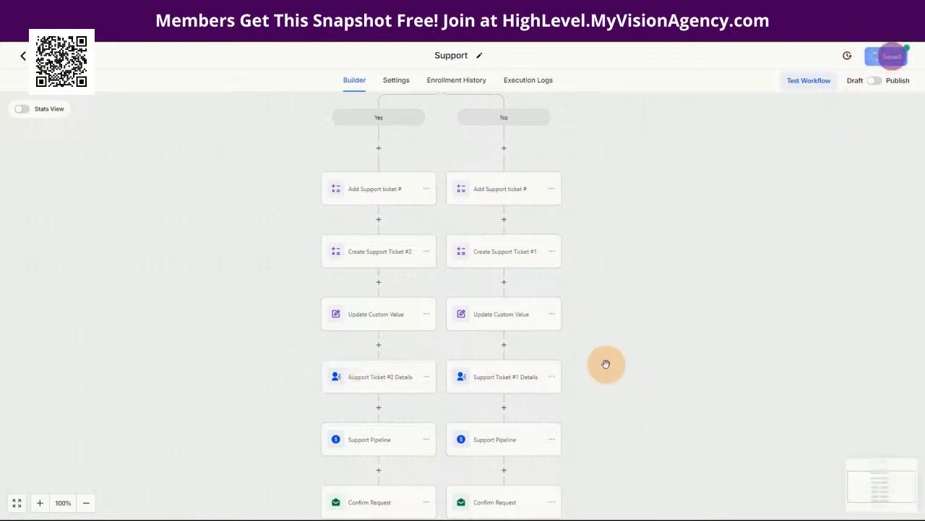
pyautogui.scroll(-1, 605, 364)
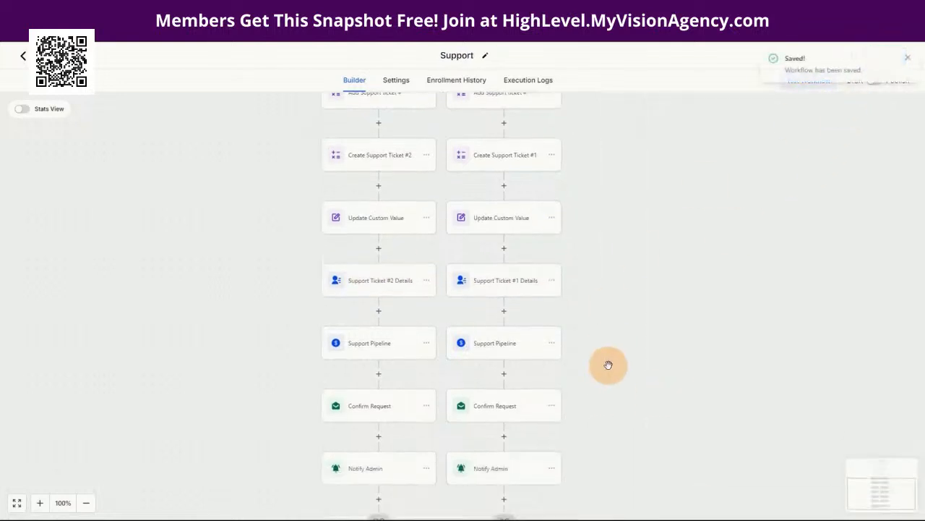
pyautogui.click(374, 290)
# Step: Make the Yes-branch opportunity name {{contact.name}} Ticket #{{contact.support_ticket_2}} and save the action
pyautogui.click(375, 352)
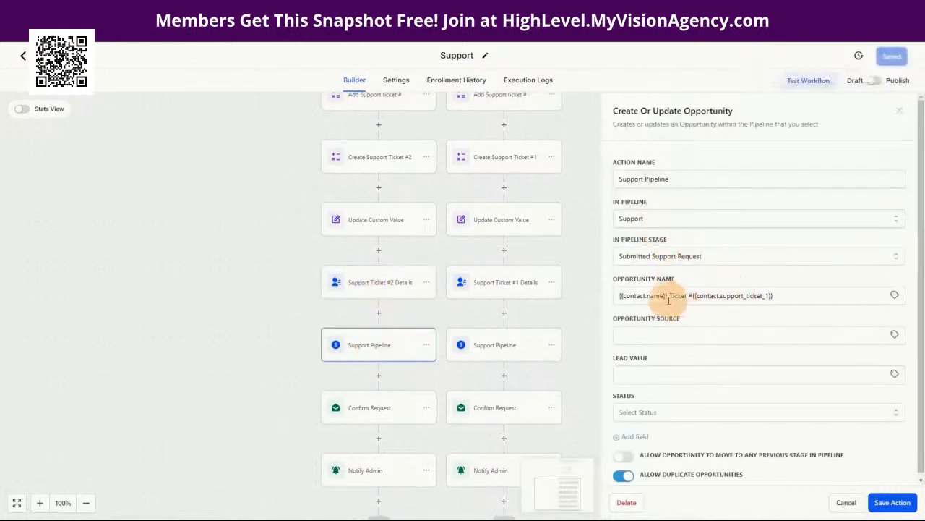
pyautogui.moveTo(785, 296); pyautogui.dragTo(694, 304)
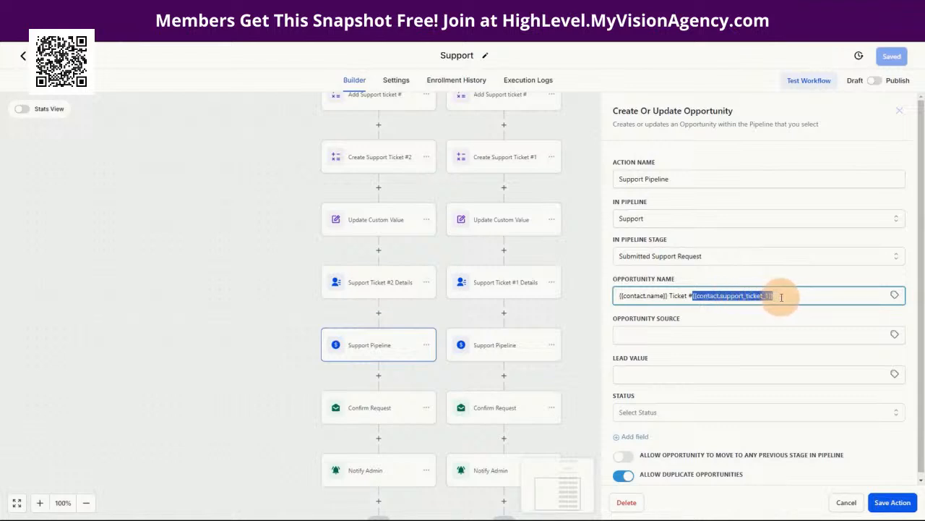
pyautogui.press('BackSpace')
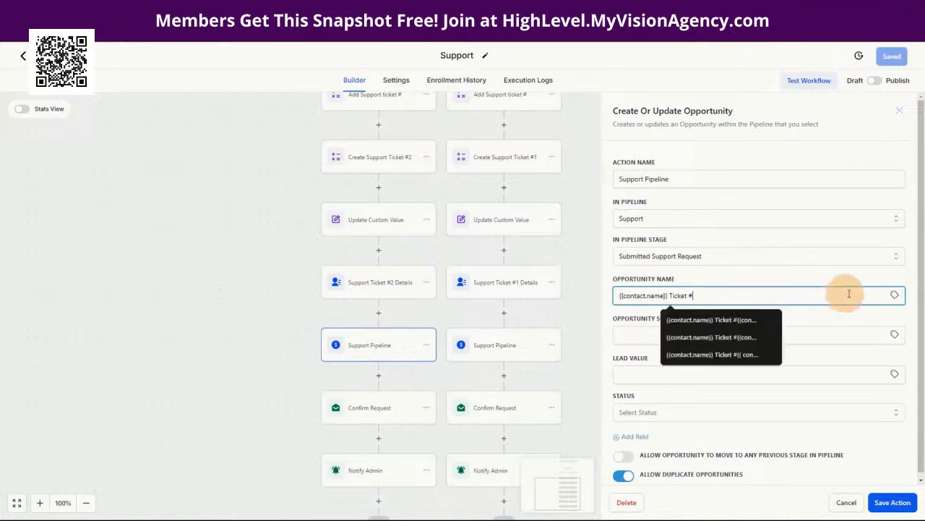
pyautogui.click(894, 295)
pyautogui.click(843, 326)
pyautogui.scroll(-3, 857, 405)
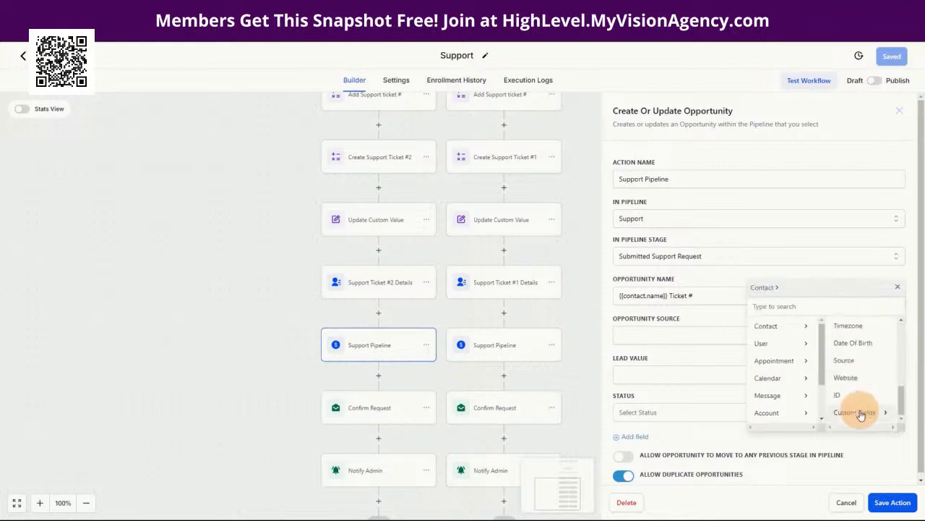
pyautogui.click(857, 413)
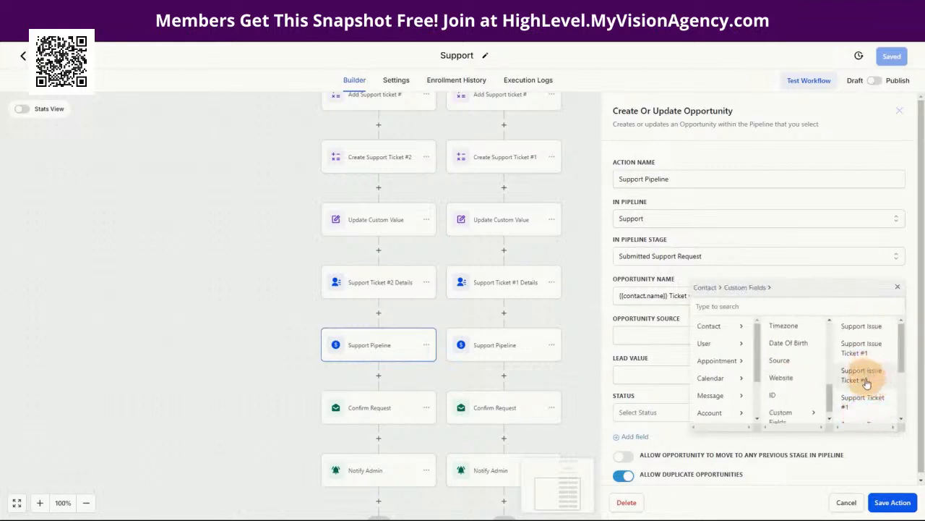
pyautogui.scroll(-4, 867, 390)
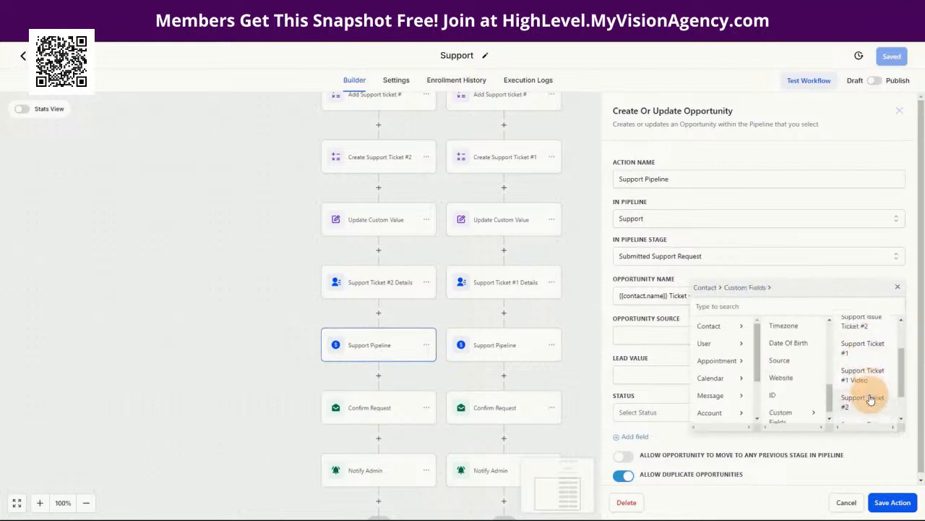
pyautogui.click(864, 369)
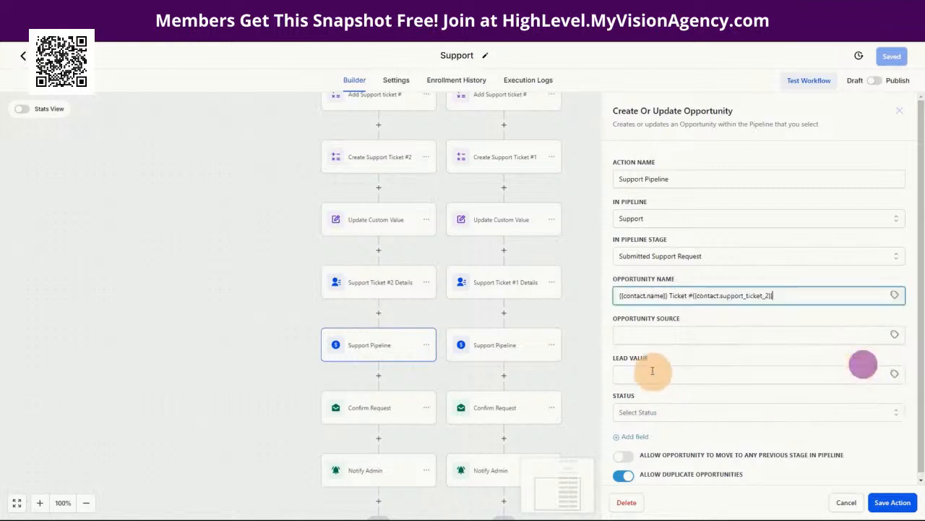
pyautogui.scroll(-1, 727, 345)
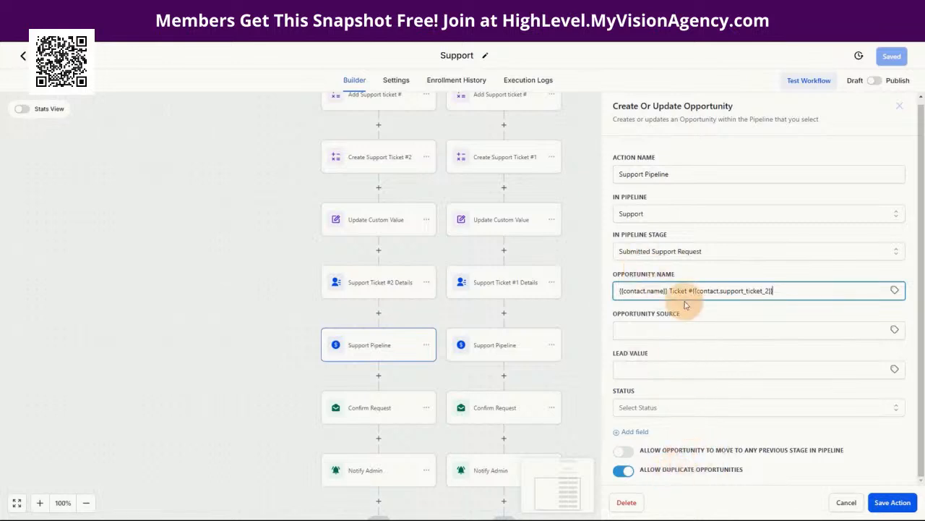
pyautogui.click(894, 503)
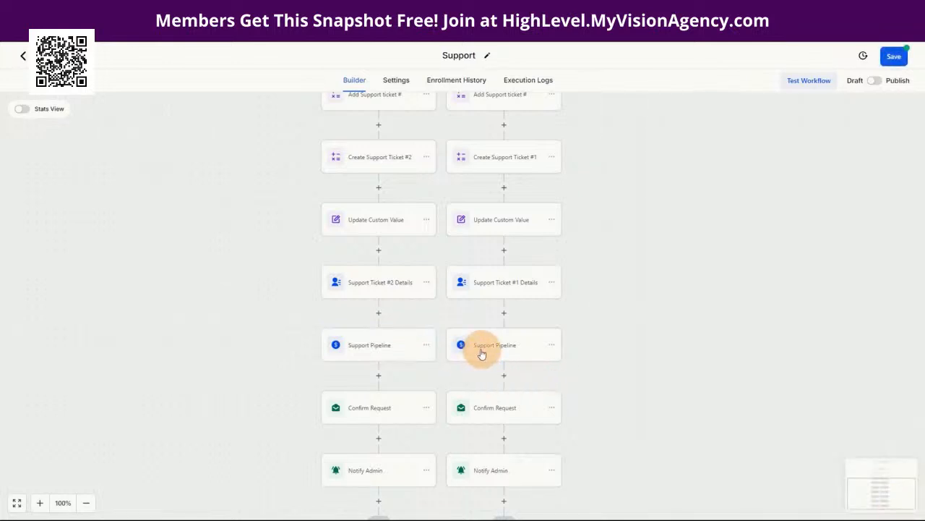
# Step: Change the Yes-branch Confirm Request subject to Support Ticket #{{contact.support_ticket_2}} and save it
pyautogui.click(385, 409)
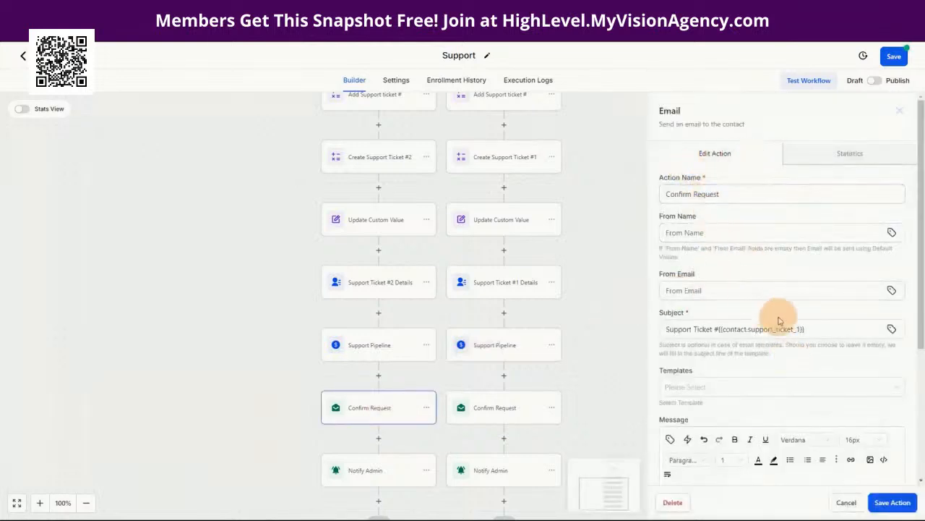
pyautogui.scroll(-1, 772, 332)
pyautogui.moveTo(831, 282); pyautogui.dragTo(719, 282)
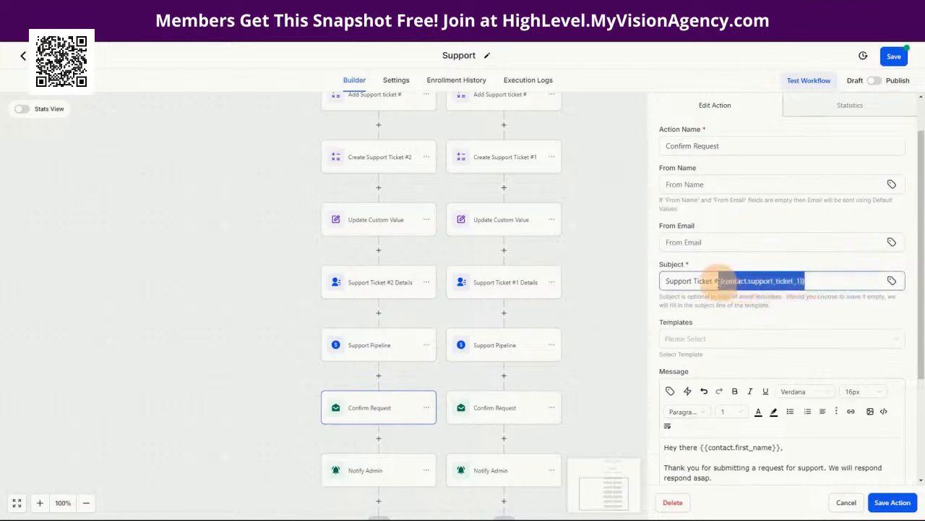
pyautogui.press('BackSpace')
pyautogui.click(891, 280)
pyautogui.click(770, 112)
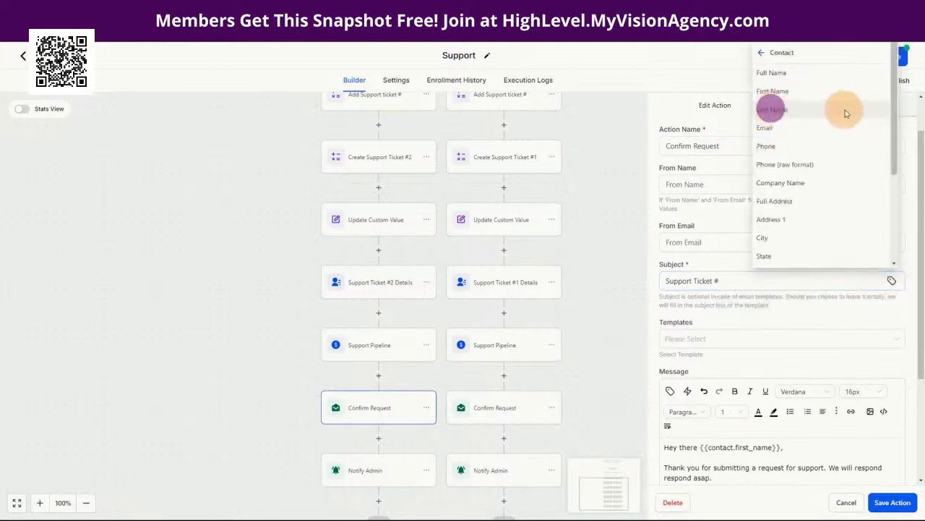
pyautogui.scroll(-4, 832, 301)
pyautogui.scroll(-3, 830, 432)
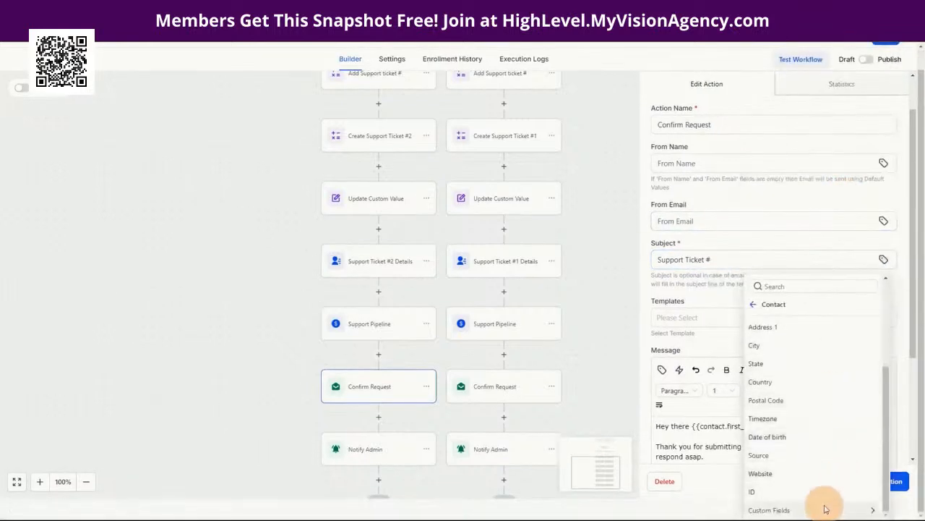
pyautogui.click(822, 504)
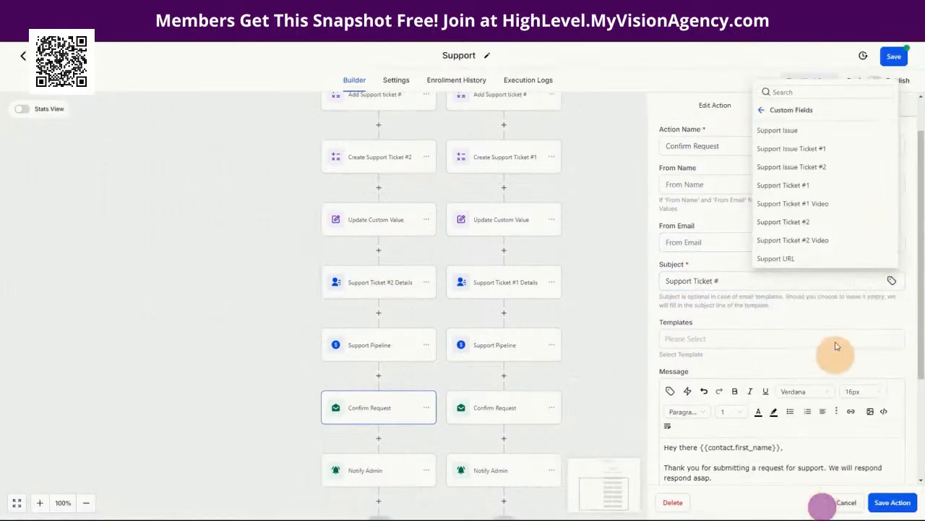
pyautogui.click(811, 221)
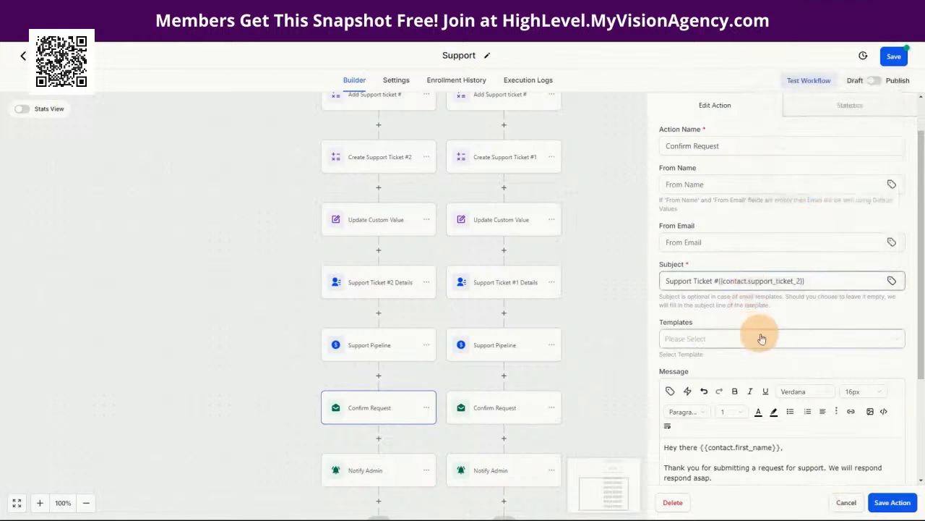
pyautogui.scroll(-4, 809, 347)
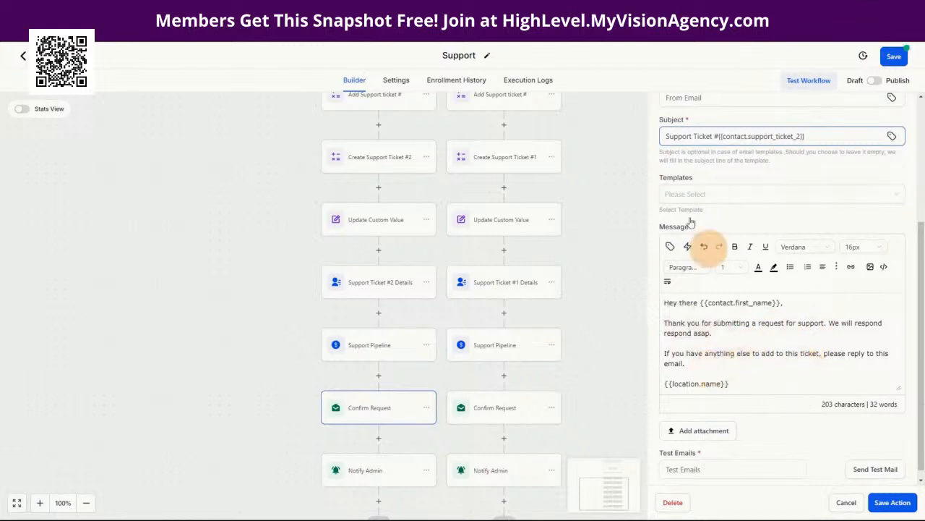
pyautogui.click(893, 502)
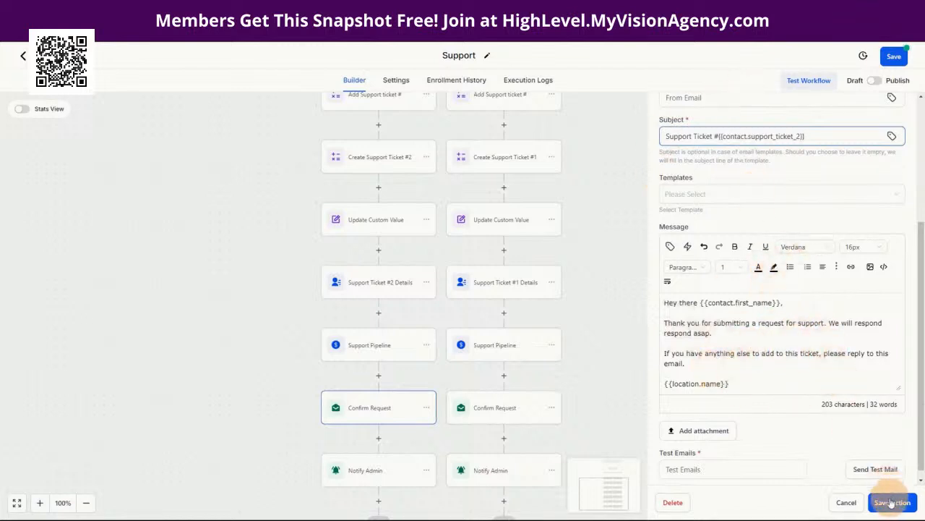
# Step: Paste the ticket_2 tag from the confirmation email into Notify Admin's subject and Ticket line
pyautogui.click(357, 473)
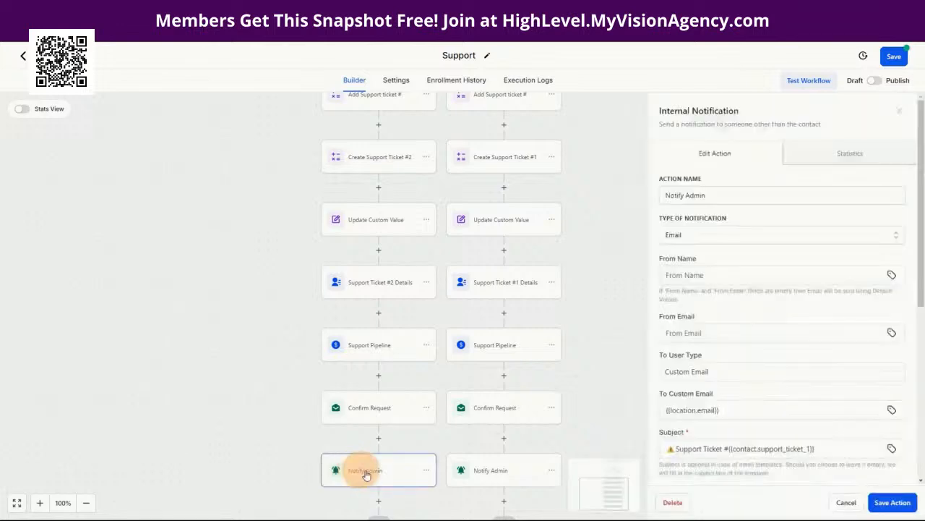
pyautogui.scroll(-5, 795, 318)
pyautogui.moveTo(820, 256); pyautogui.dragTo(730, 255)
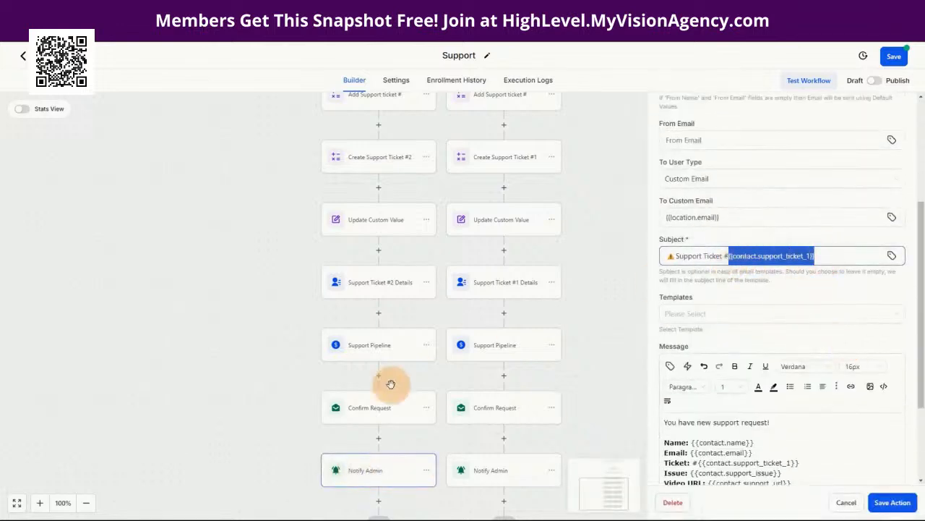
pyautogui.click(365, 408)
pyautogui.moveTo(809, 137); pyautogui.dragTo(721, 138)
pyautogui.hotkey('ctrl', 'c')
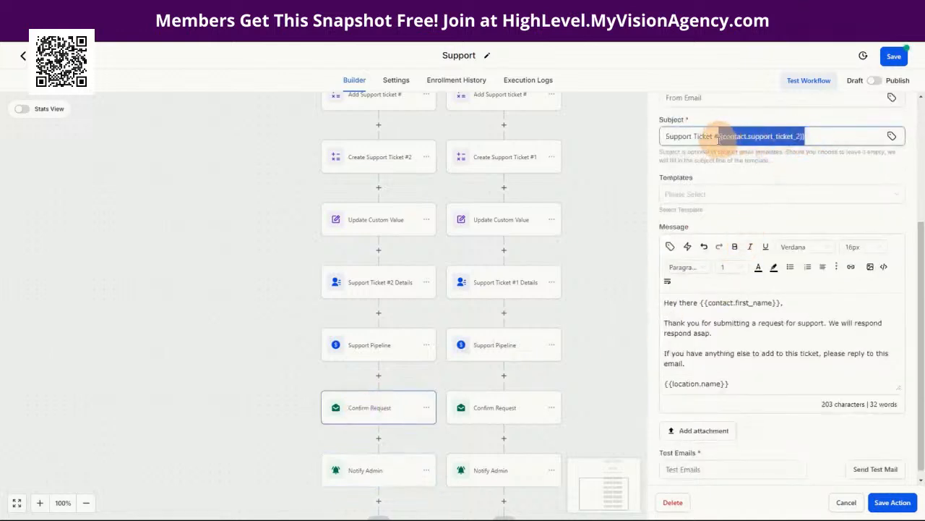
pyautogui.click(355, 471)
pyautogui.moveTo(843, 256); pyautogui.dragTo(731, 257)
pyautogui.hotkey('ctrl', 'v')
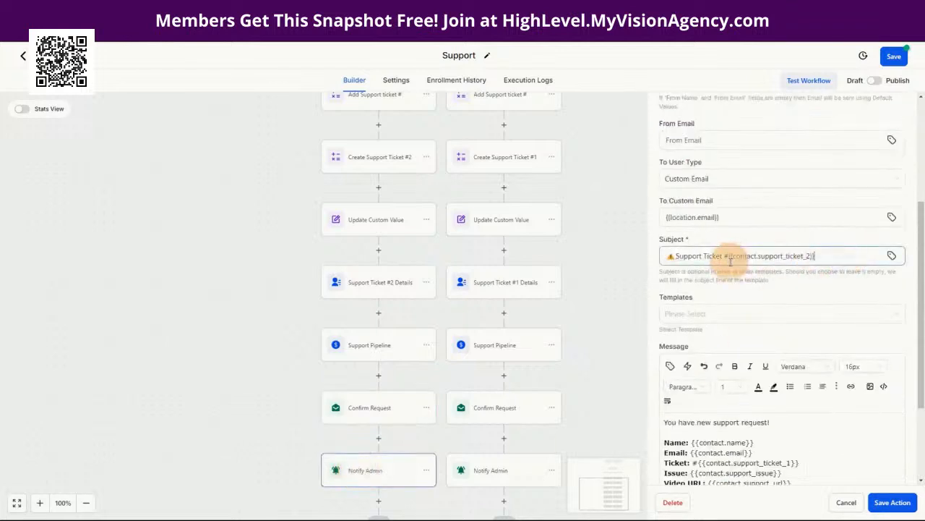
pyautogui.scroll(-1, 831, 441)
pyautogui.moveTo(803, 415); pyautogui.dragTo(702, 415)
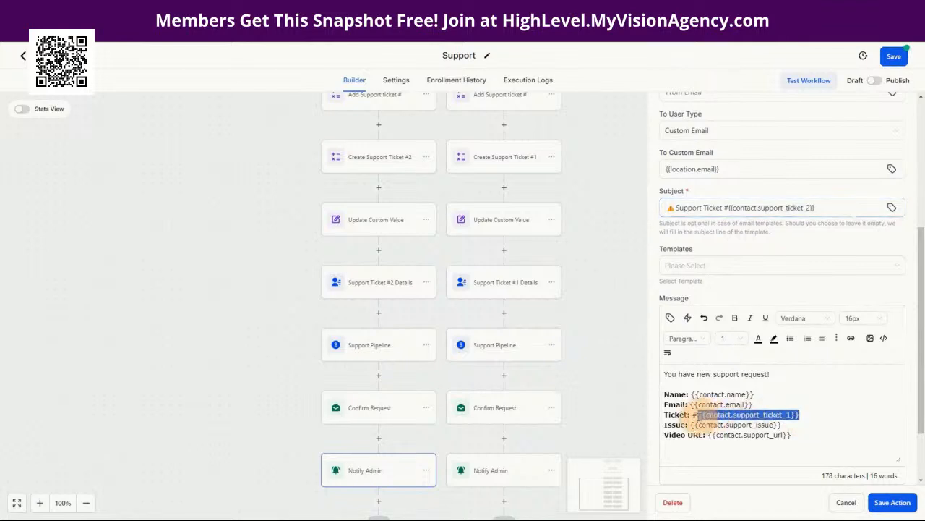
pyautogui.hotkey('ctrl', 'v')
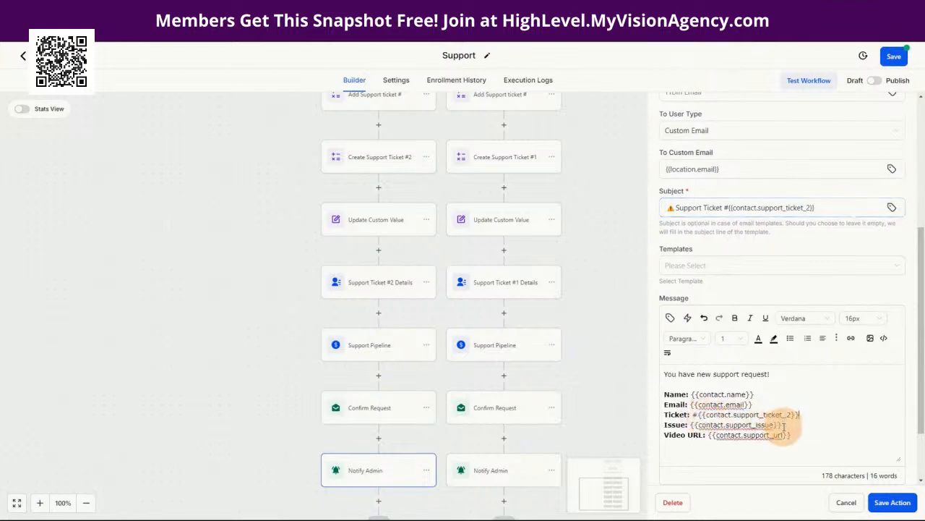
# Step: Replace the Issue line's merge tag with the Support Issue Ticket #2 field
pyautogui.moveTo(782, 425); pyautogui.dragTo(692, 425)
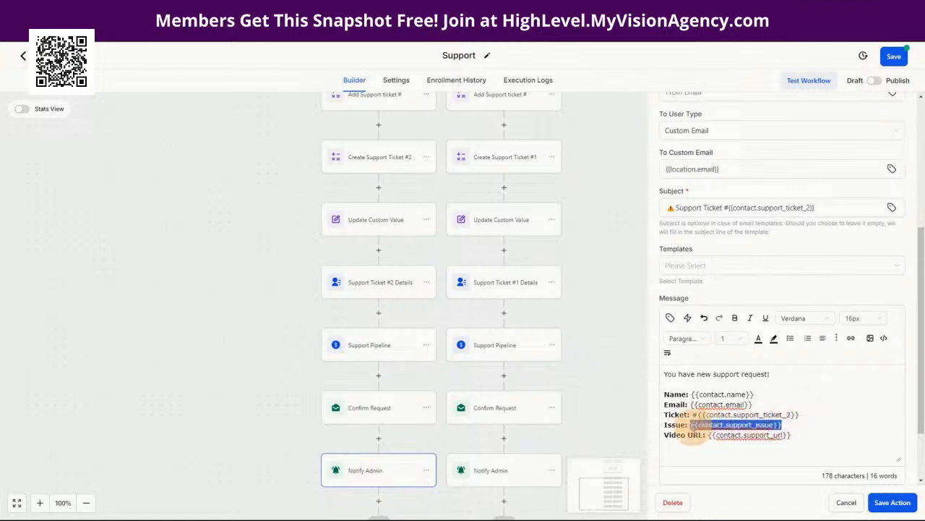
pyautogui.moveTo(796, 434); pyautogui.dragTo(710, 438)
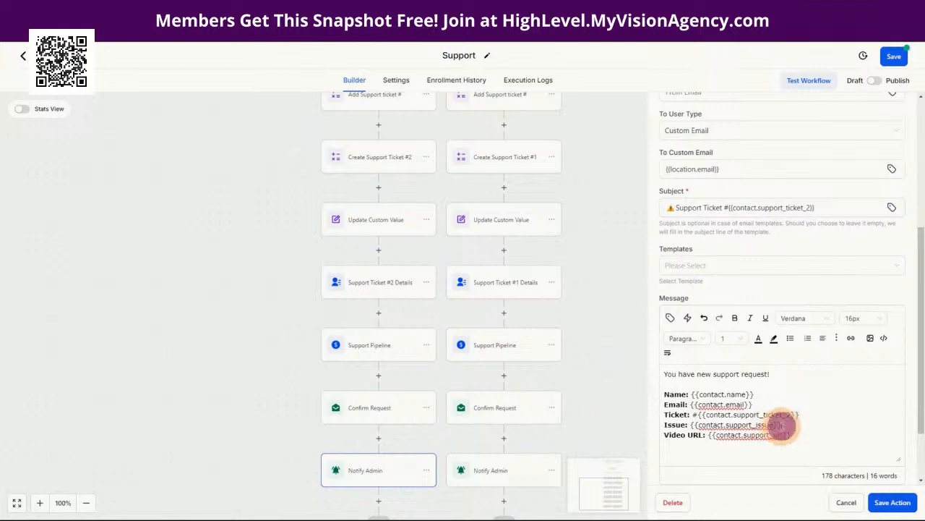
pyautogui.moveTo(782, 426); pyautogui.dragTo(699, 425)
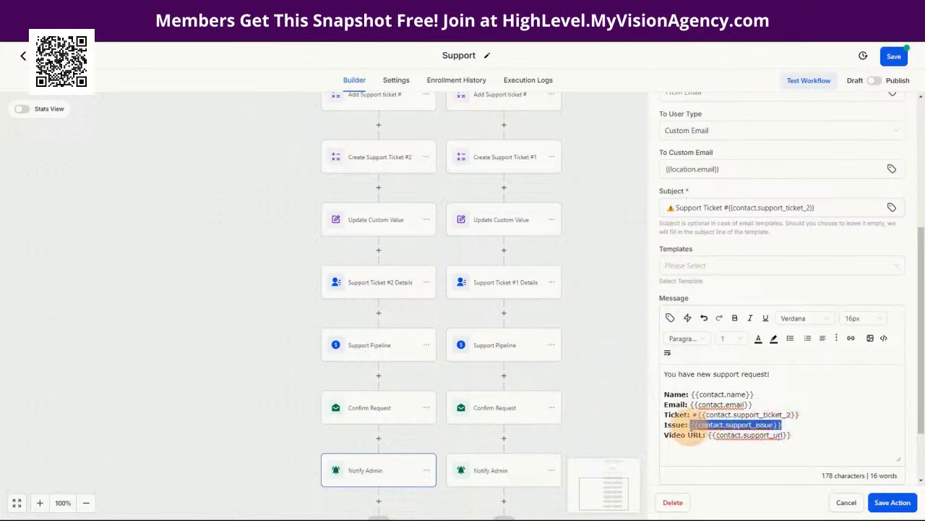
pyautogui.press('BackSpace')
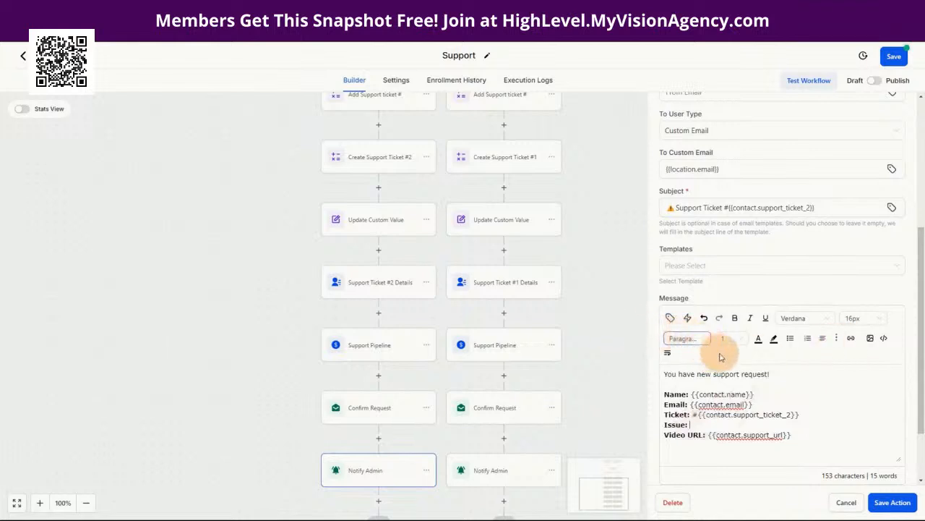
pyautogui.click(670, 318)
pyautogui.click(623, 156)
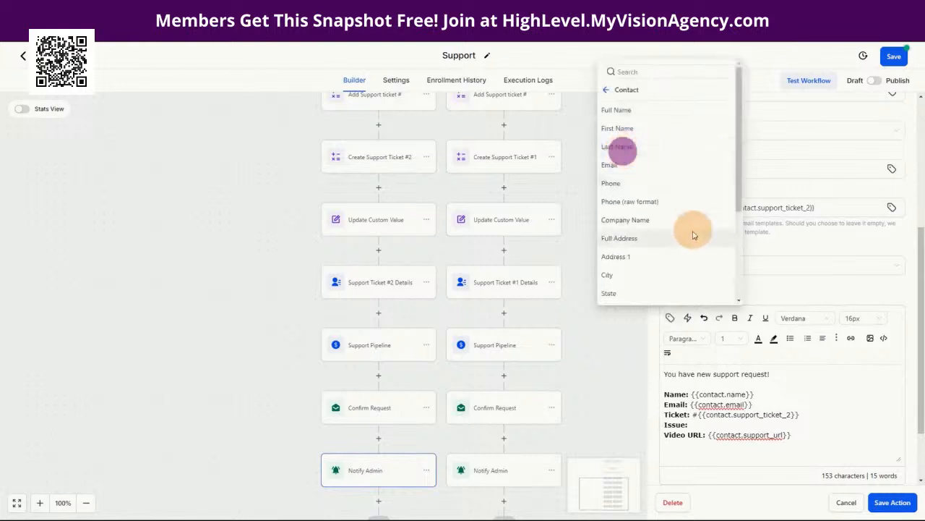
pyautogui.scroll(-5, 680, 253)
pyautogui.click(655, 296)
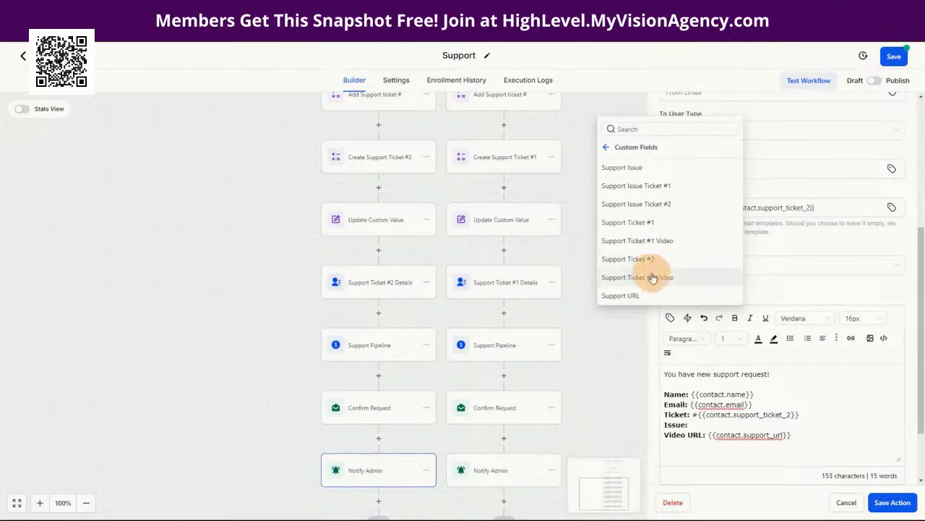
pyautogui.click(637, 204)
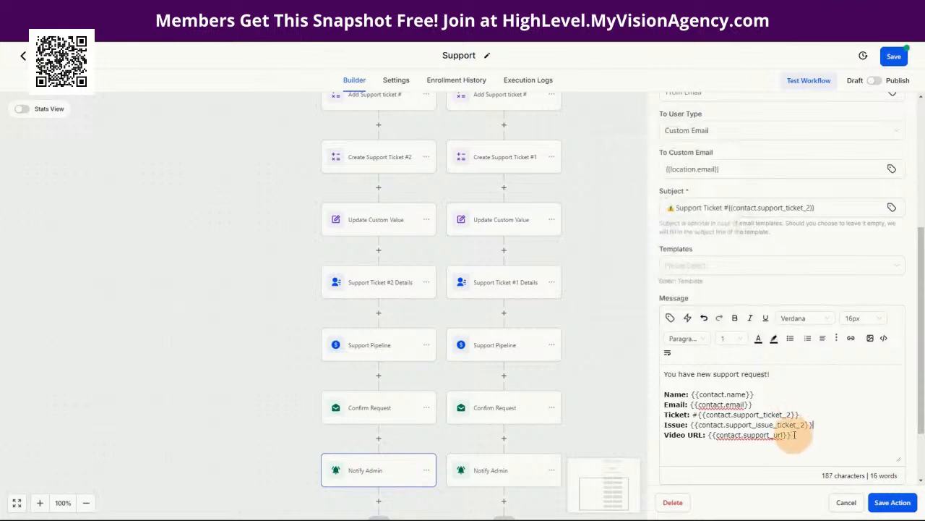
# Step: Replace the Video URL line's tag with Support Ticket #2 Video and save the notification
pyautogui.moveTo(794, 435); pyautogui.dragTo(708, 438)
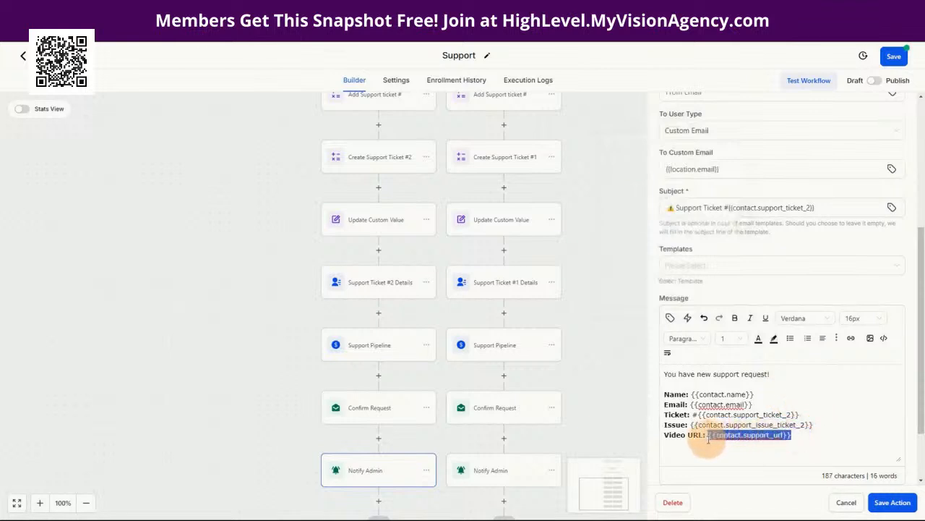
pyautogui.press('BackSpace')
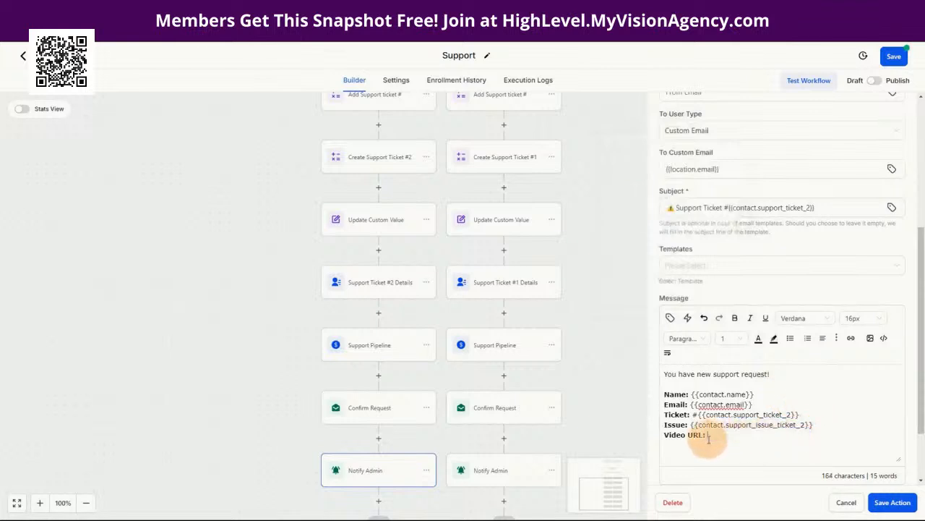
pyautogui.click(670, 317)
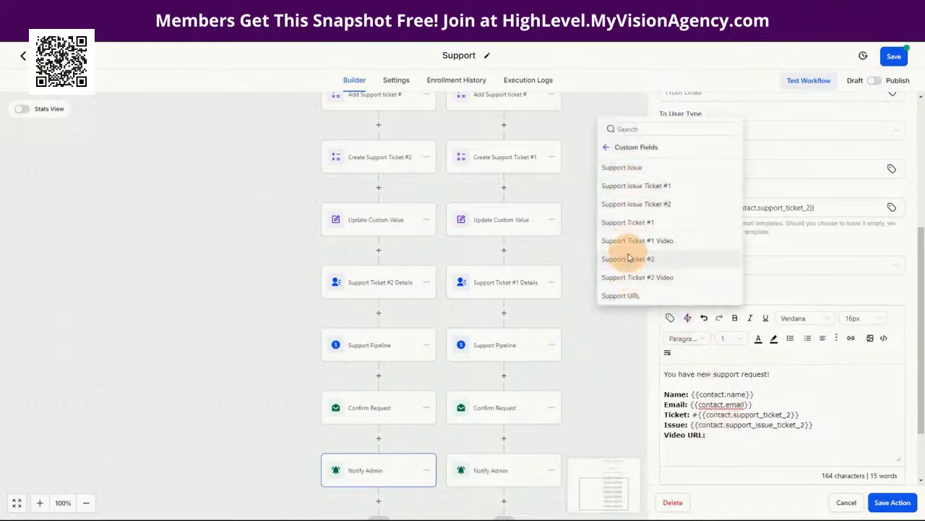
pyautogui.click(627, 282)
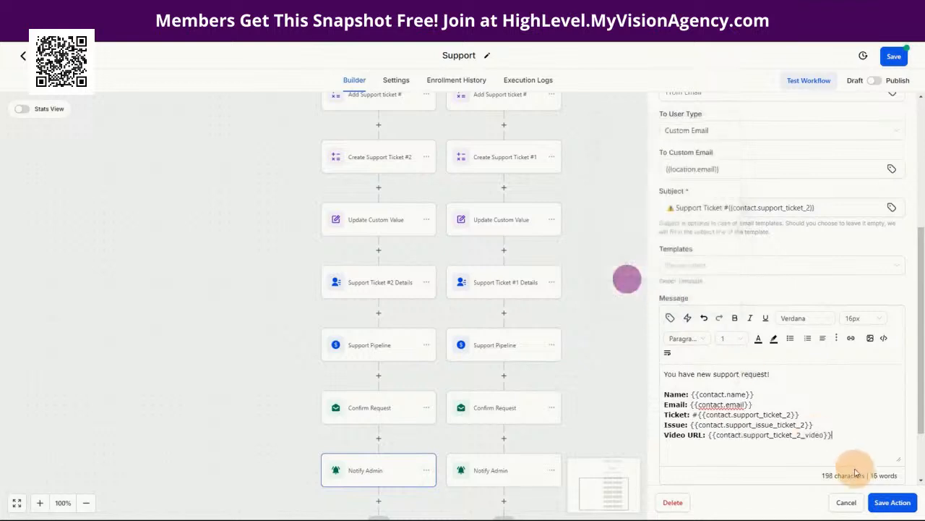
pyautogui.click(893, 502)
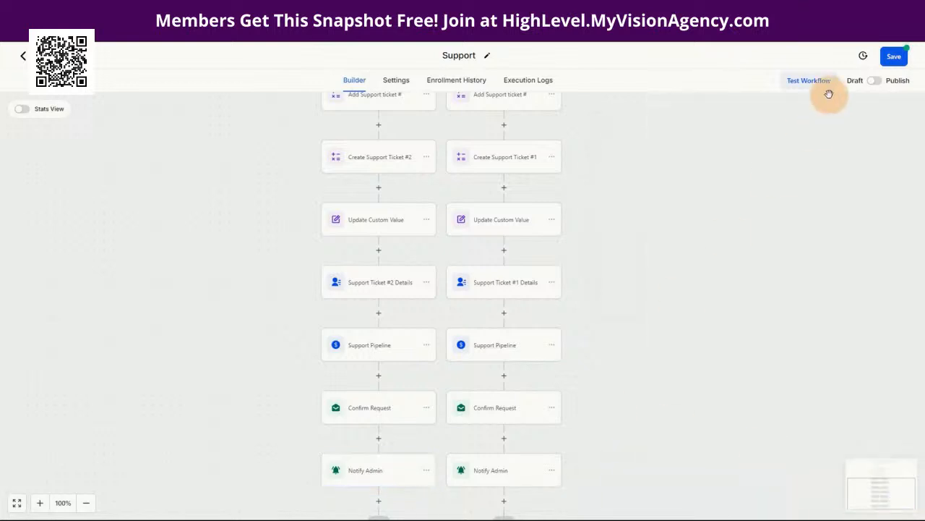
# Step: Save and publish the Support workflow, check Support Pipeline, then return to the Workflow List
pyautogui.click(894, 56)
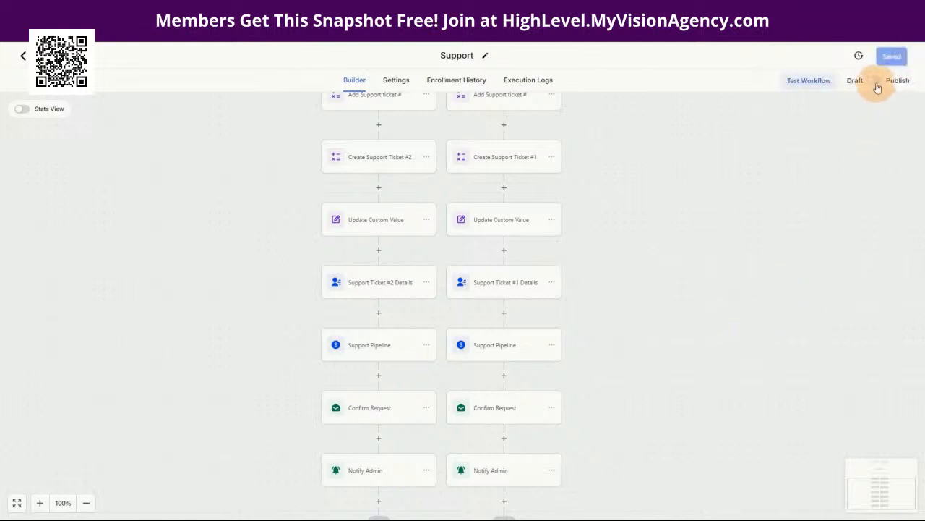
pyautogui.click(894, 58)
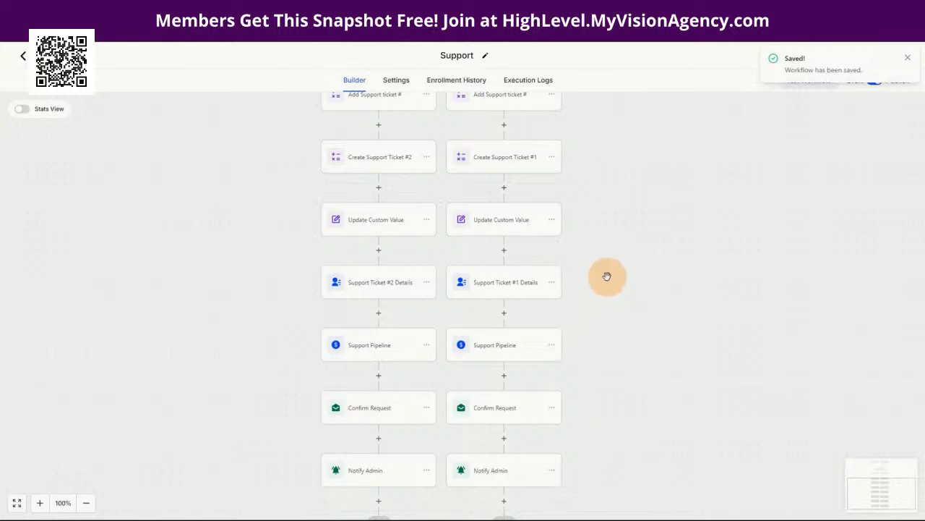
pyautogui.click(373, 353)
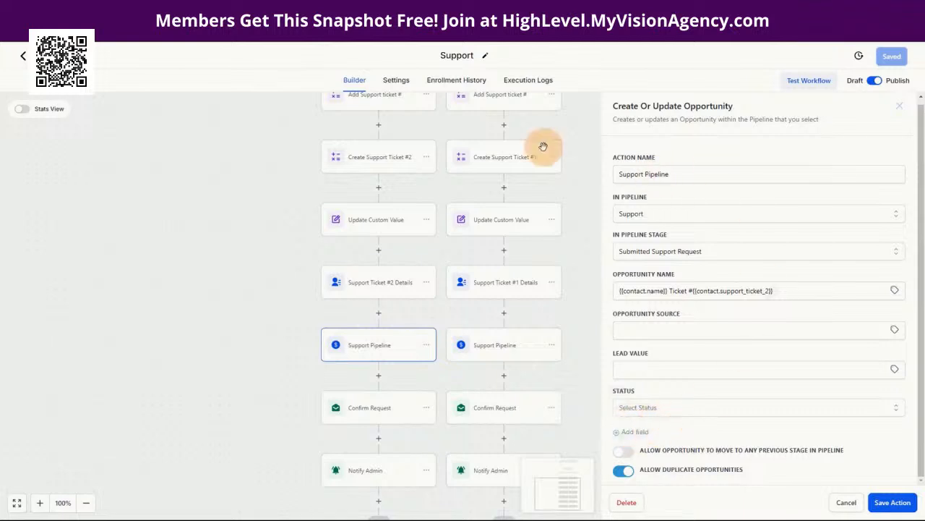
pyautogui.click(52, 56)
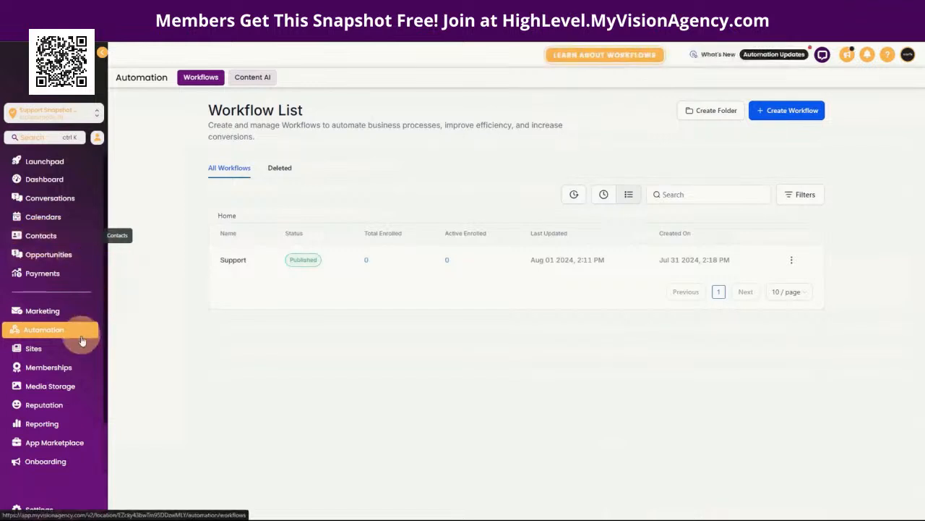
# Step: Open the Support form from Sites > Forms > Builder and launch its link from Integrate
pyautogui.click(32, 348)
pyautogui.click(497, 78)
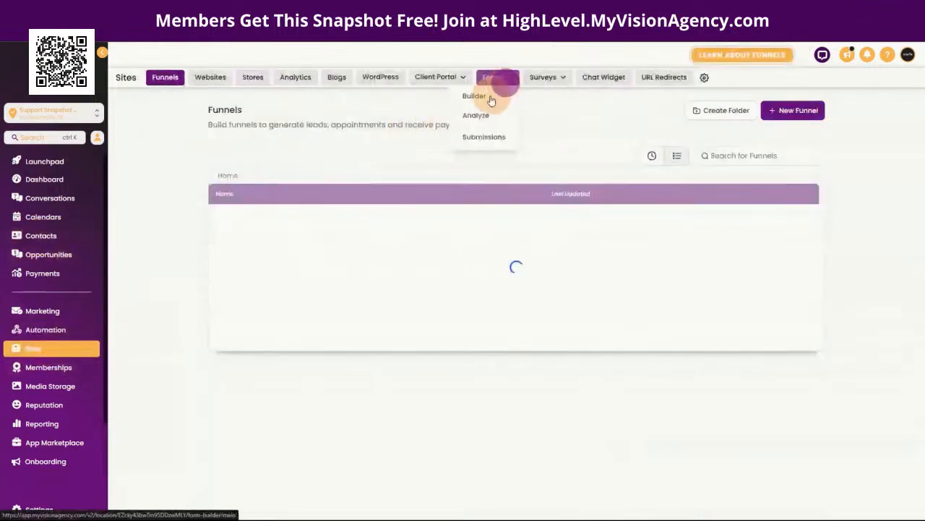
pyautogui.click(489, 97)
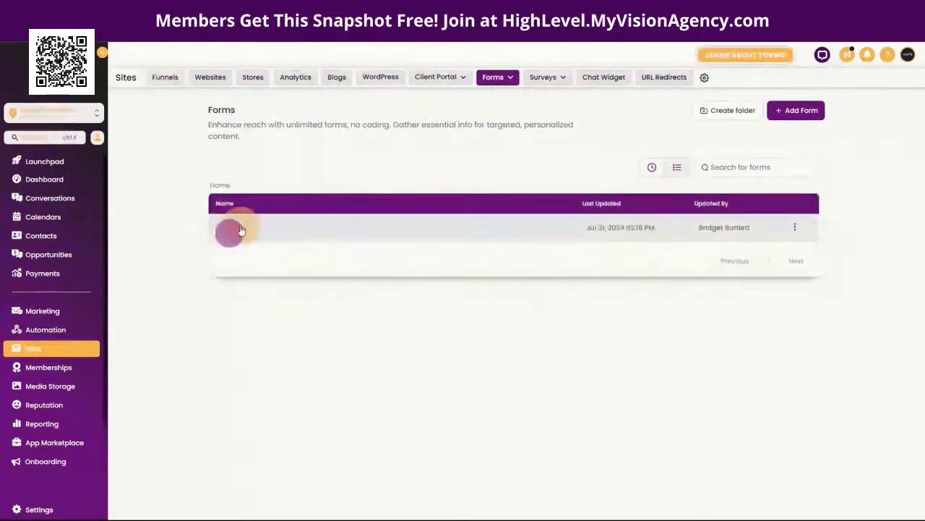
pyautogui.click(430, 227)
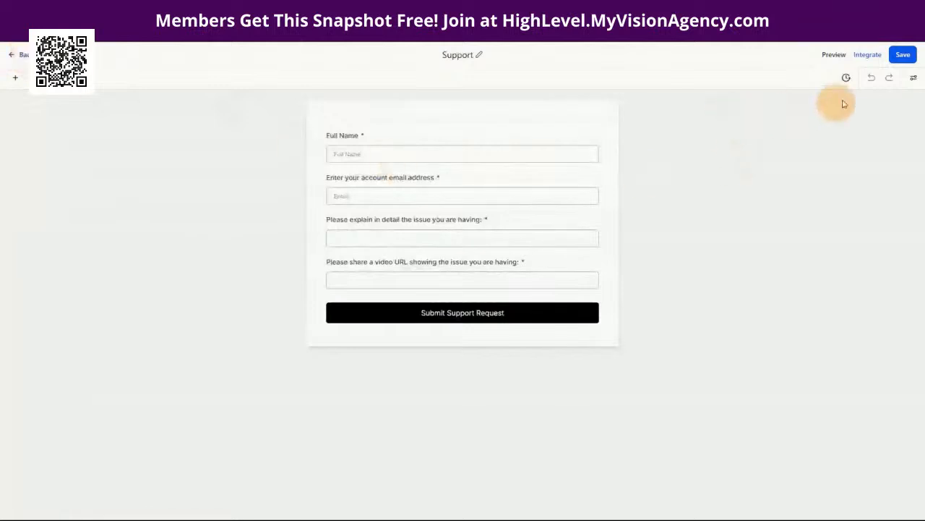
pyautogui.click(872, 60)
pyautogui.click(629, 388)
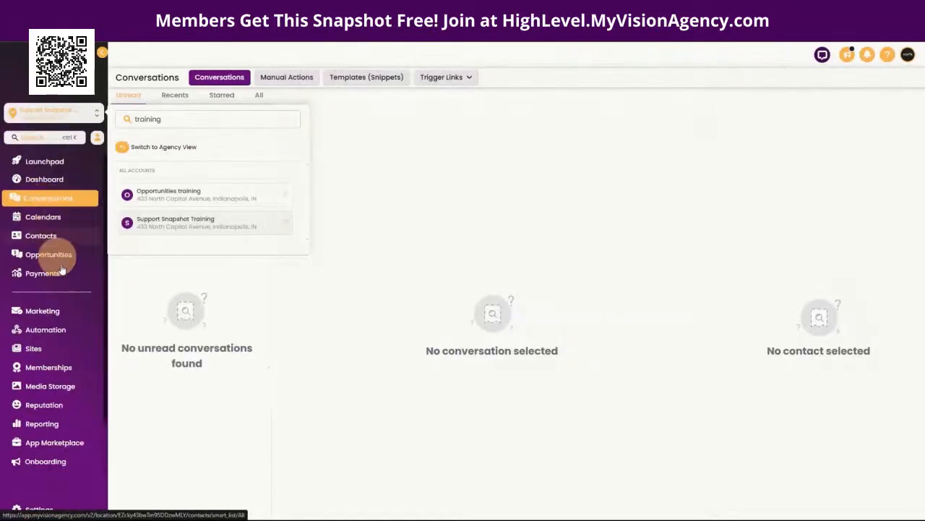
# Step: Look over the Contacts list and the Support opportunities board before submitting
pyautogui.click(32, 241)
pyautogui.click(59, 235)
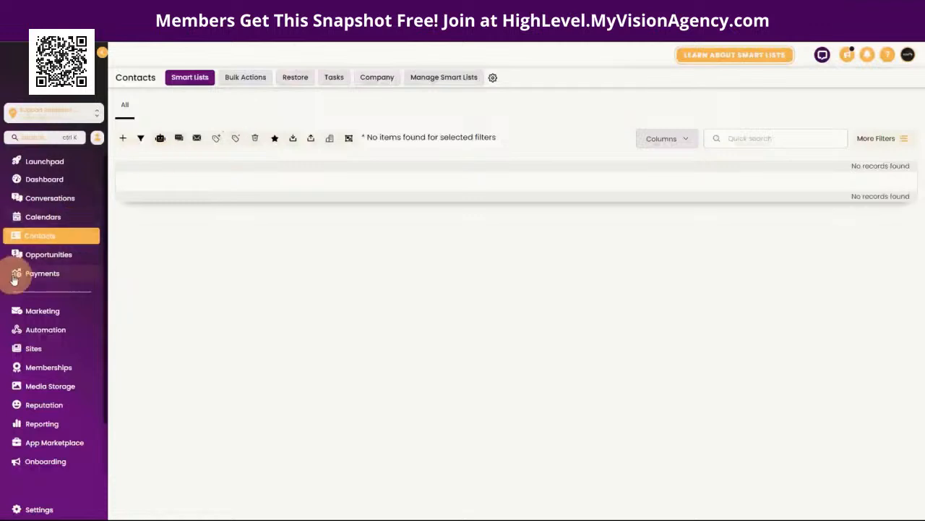
pyautogui.click(52, 254)
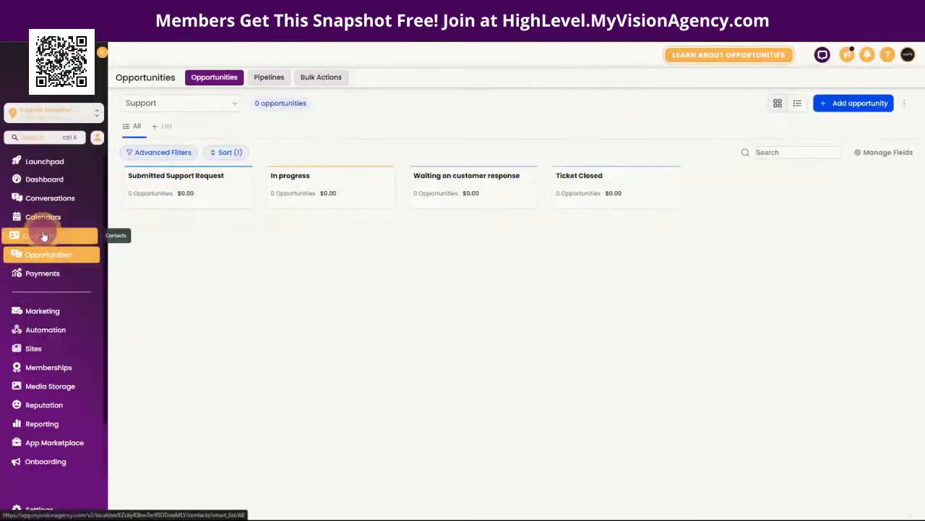
pyautogui.click(42, 235)
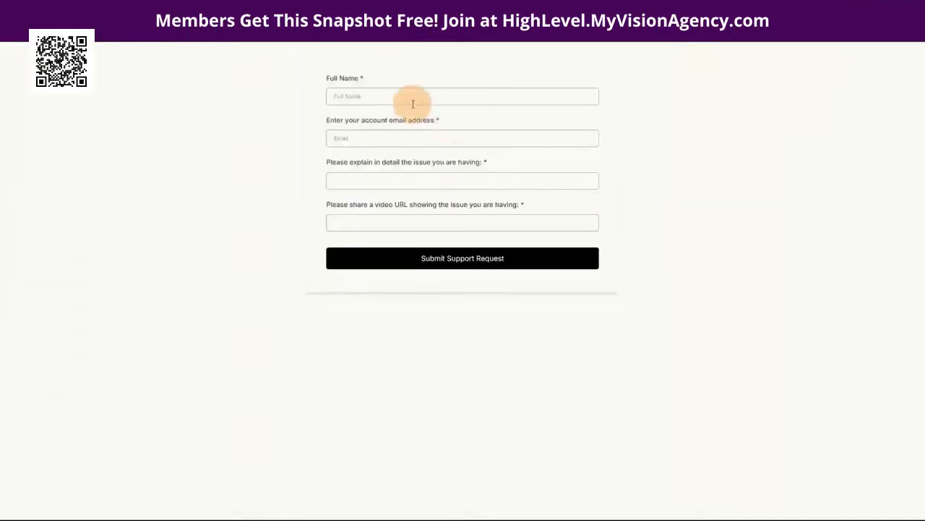
pyautogui.click(407, 97)
pyautogui.click(402, 138)
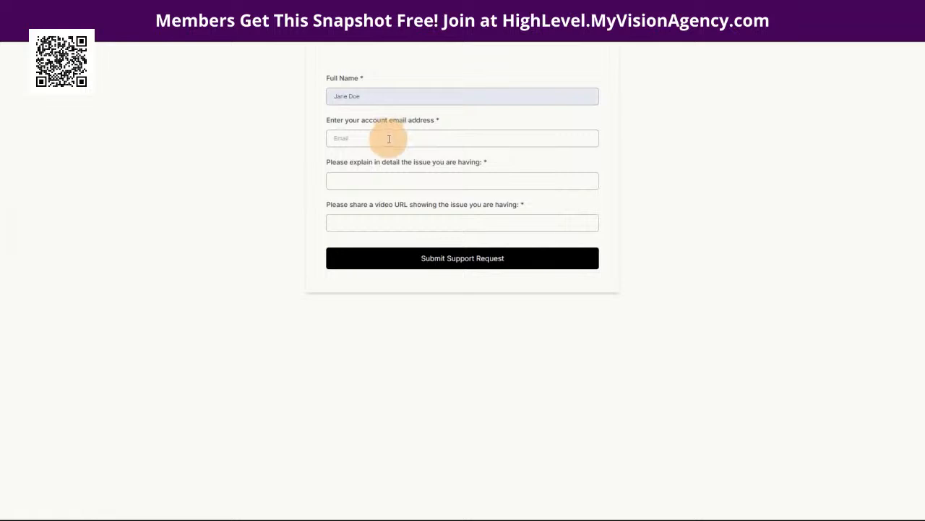
pyautogui.click(389, 139)
pyautogui.click(384, 197)
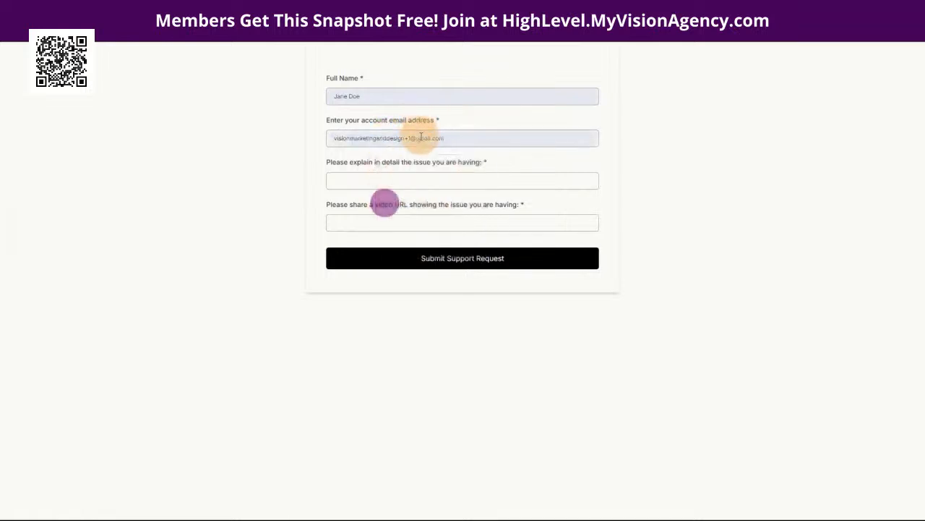
pyautogui.moveTo(473, 137); pyautogui.dragTo(320, 137)
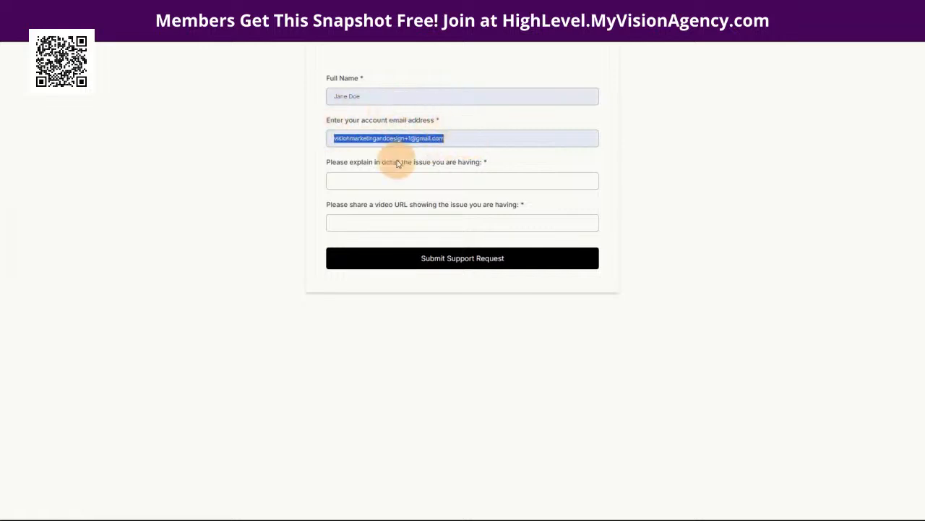
pyautogui.click(359, 183)
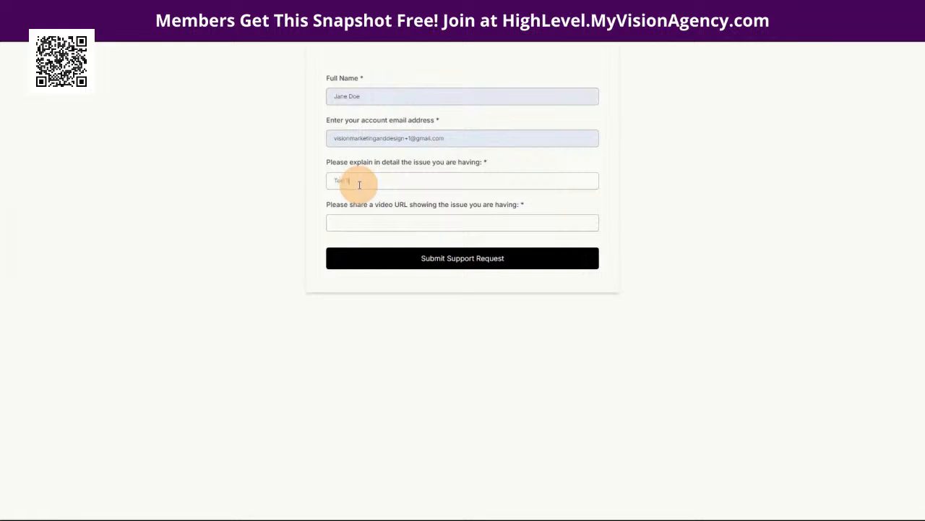
pyautogui.click(368, 223)
pyautogui.write('https://test1.com')
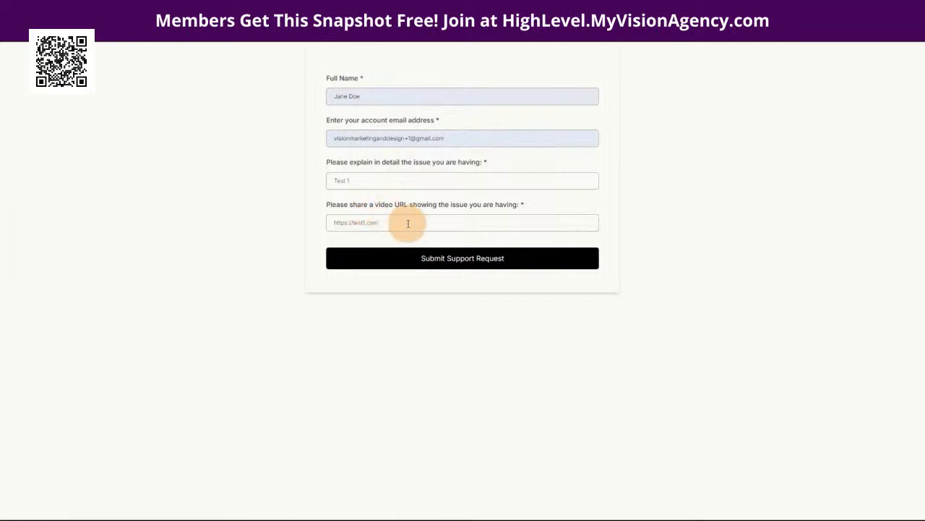
pyautogui.click(450, 258)
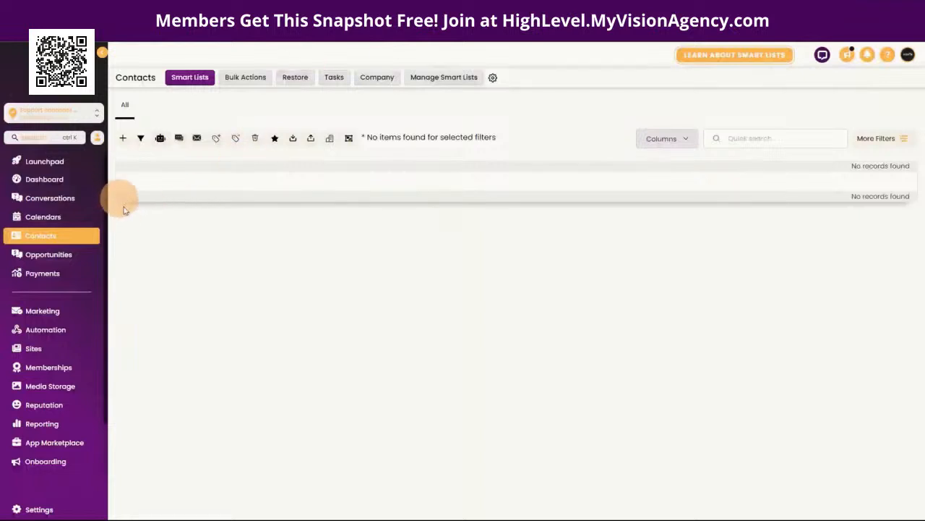
# Step: Open the new ticket card on the Opportunities board to review its opportunity name
pyautogui.click(60, 258)
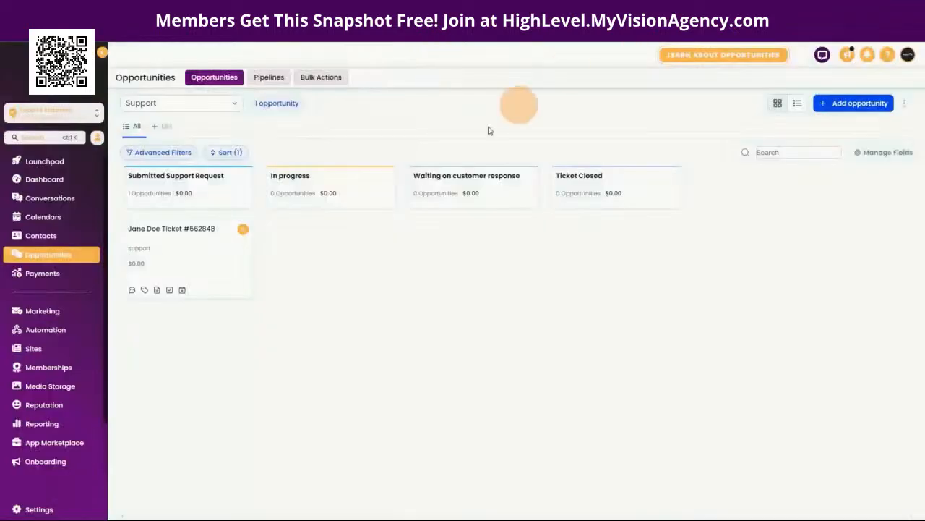
pyautogui.click(184, 251)
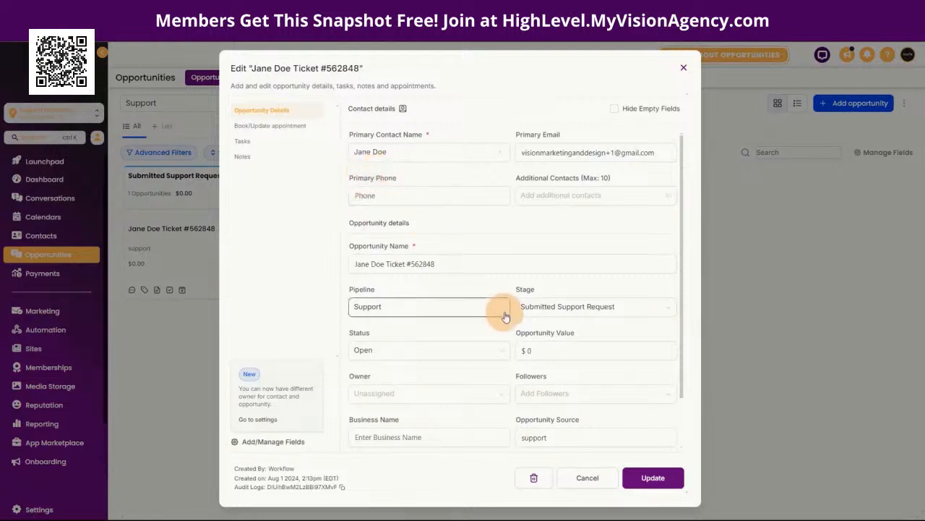
pyautogui.scroll(-1, 499, 309)
pyautogui.click(425, 207)
pyautogui.moveTo(458, 207); pyautogui.dragTo(342, 215)
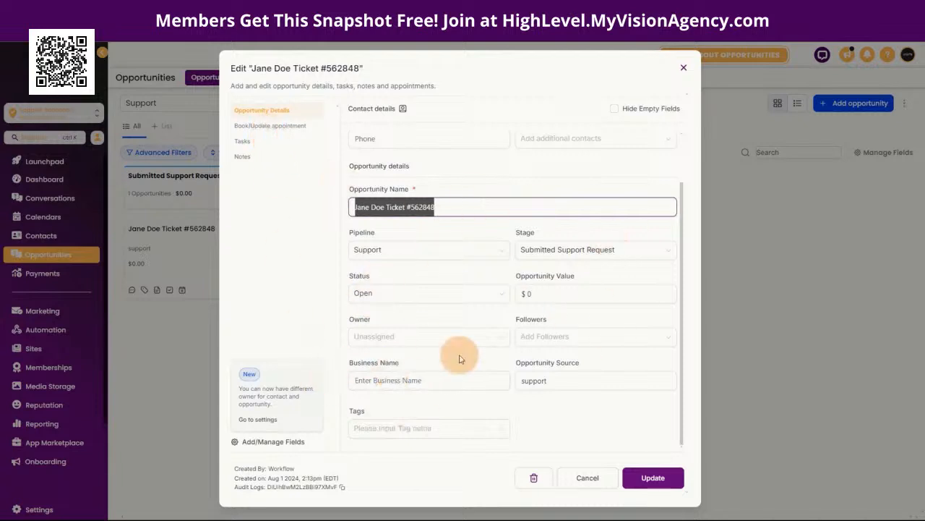
pyautogui.scroll(1, 485, 370)
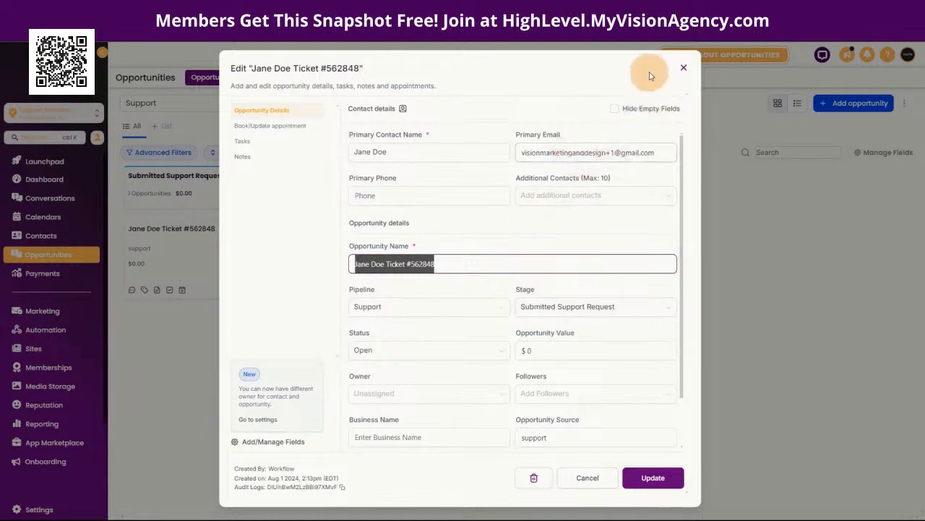
pyautogui.click(684, 69)
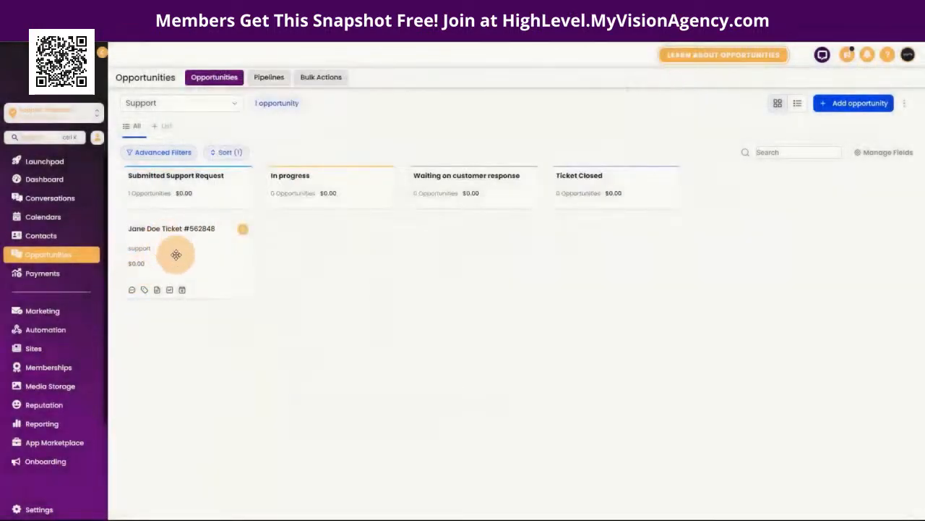
pyautogui.click(178, 230)
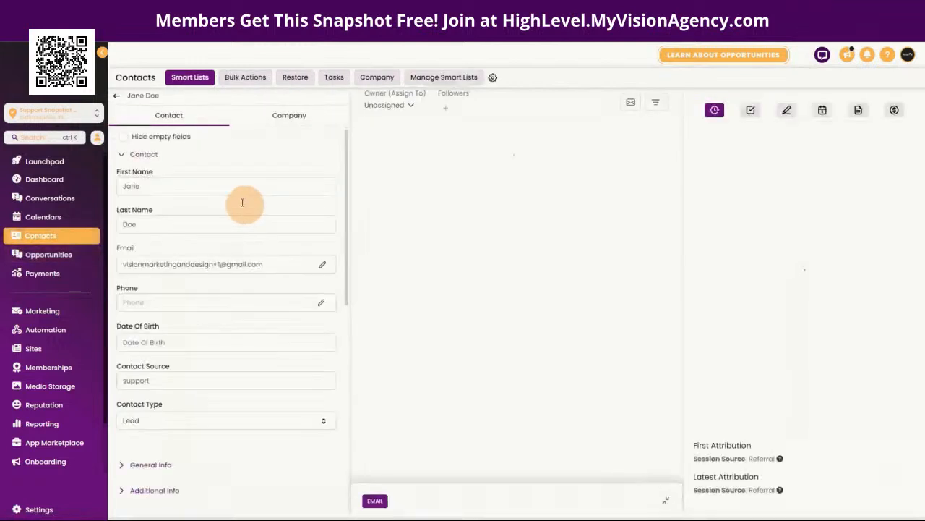
pyautogui.scroll(-7, 266, 340)
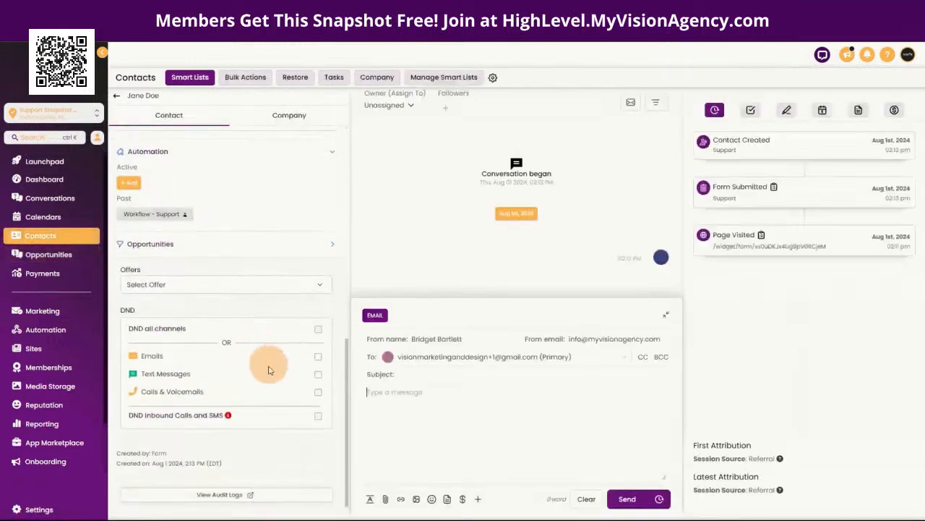
pyautogui.scroll(3, 279, 296)
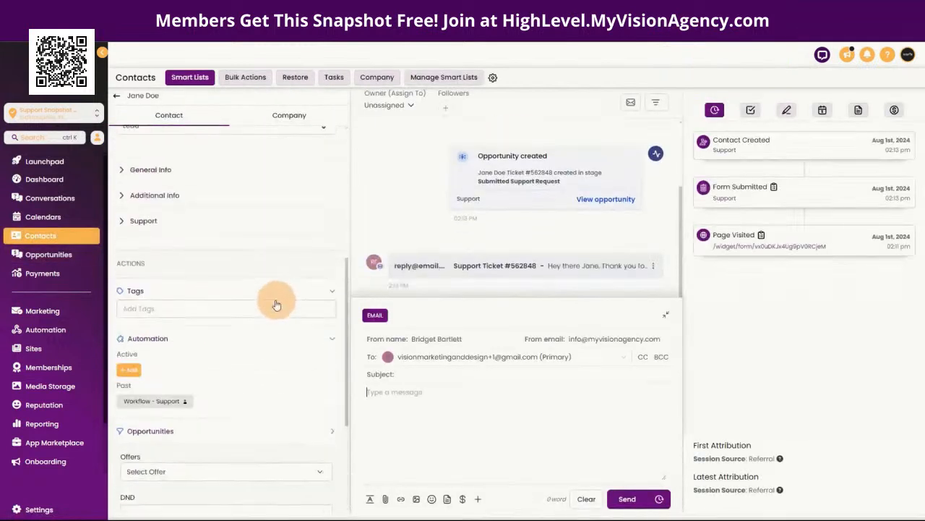
pyautogui.click(143, 227)
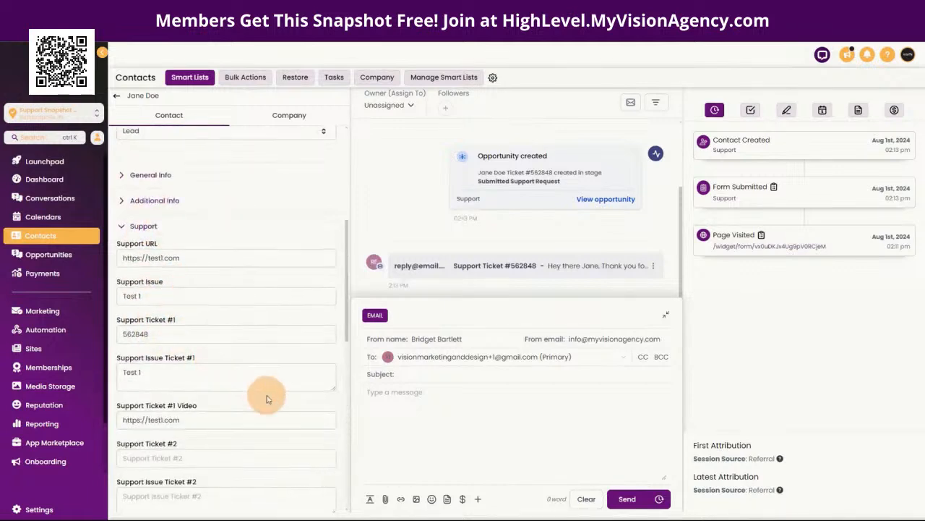
pyautogui.scroll(-3, 267, 392)
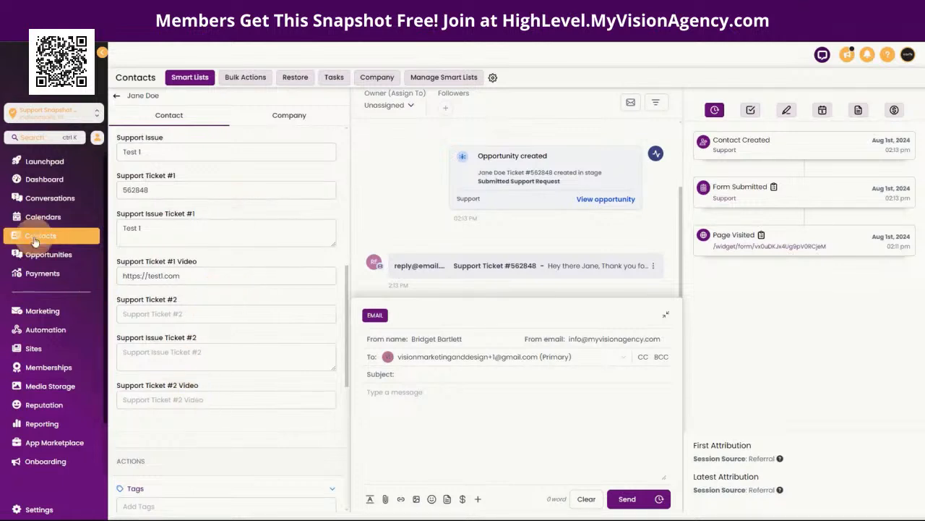
# Step: In Settings > Custom Fields, list the folders and filter the object to Opportunity
pyautogui.click(35, 510)
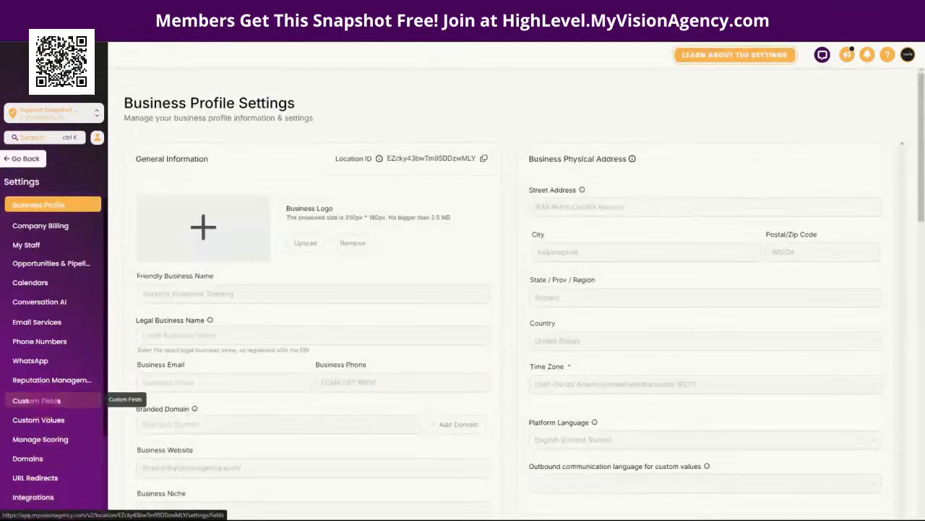
pyautogui.click(36, 399)
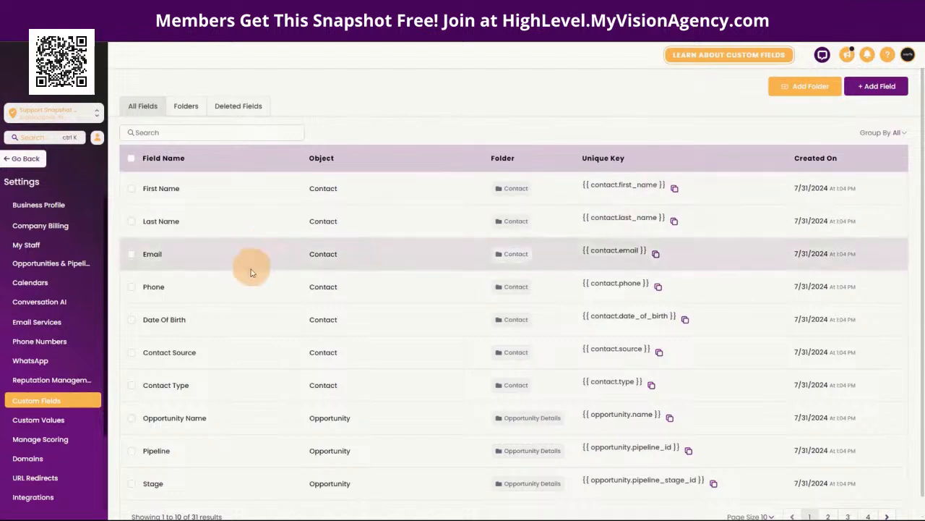
pyautogui.click(186, 106)
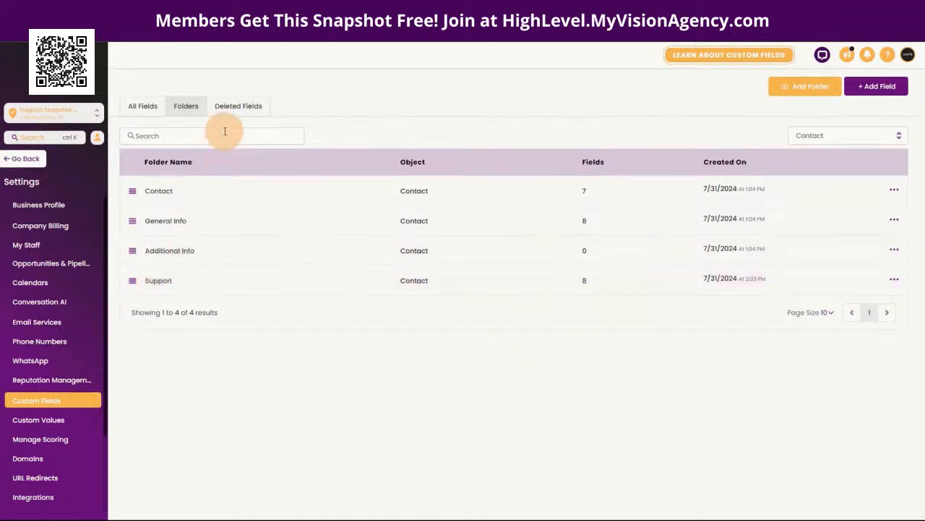
pyautogui.click(819, 137)
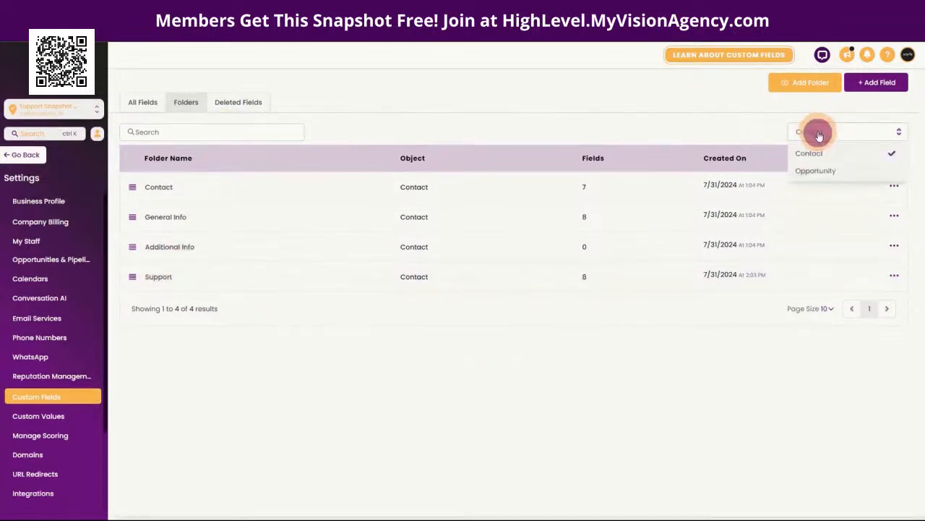
pyautogui.click(813, 176)
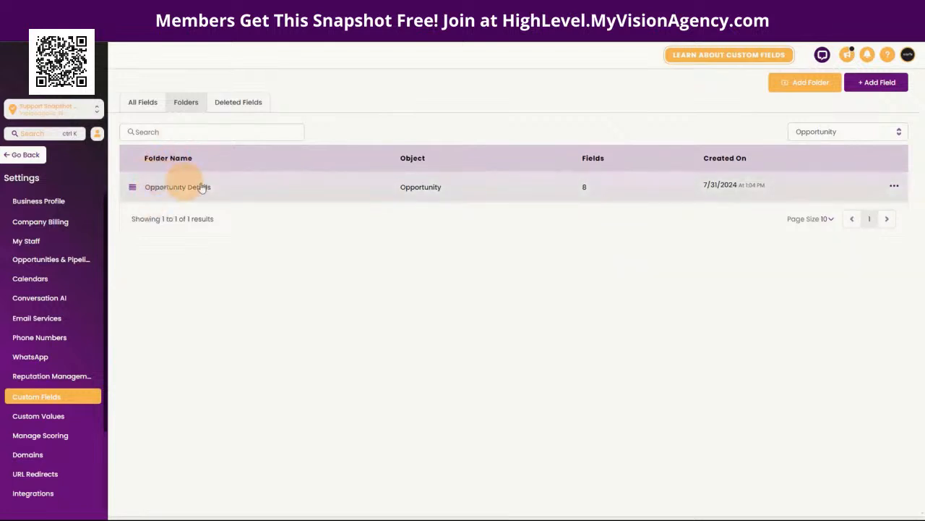
# Step: Add an Opportunity field folder named 'Support' and open it
pyautogui.click(802, 86)
pyautogui.click(430, 260)
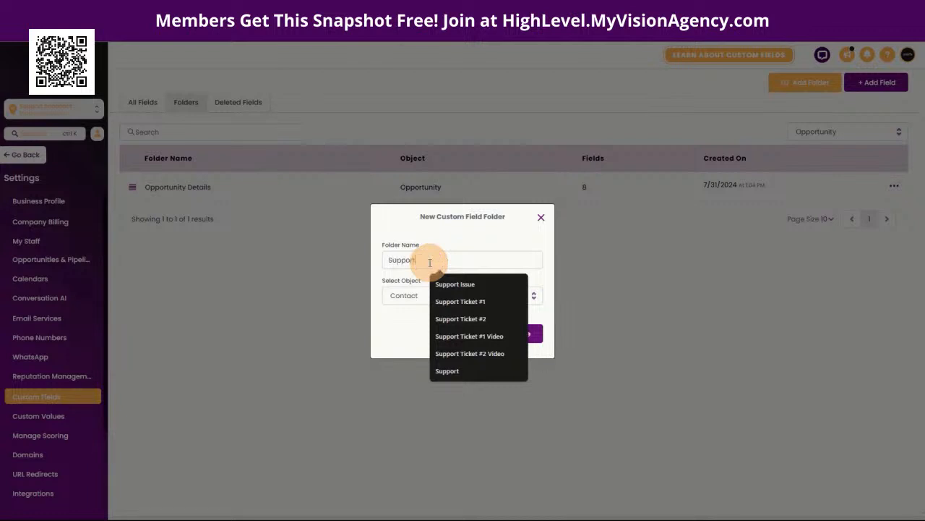
pyautogui.click(403, 296)
pyautogui.click(402, 333)
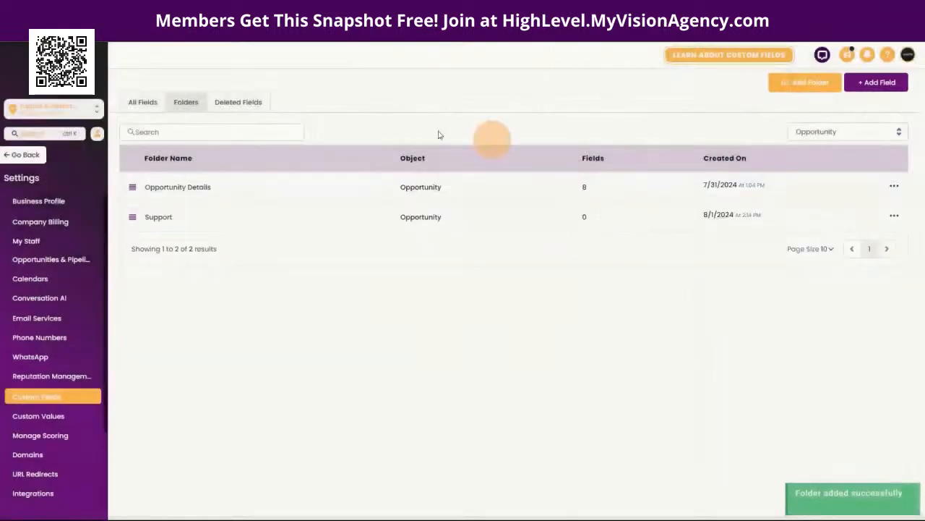
pyautogui.click(160, 217)
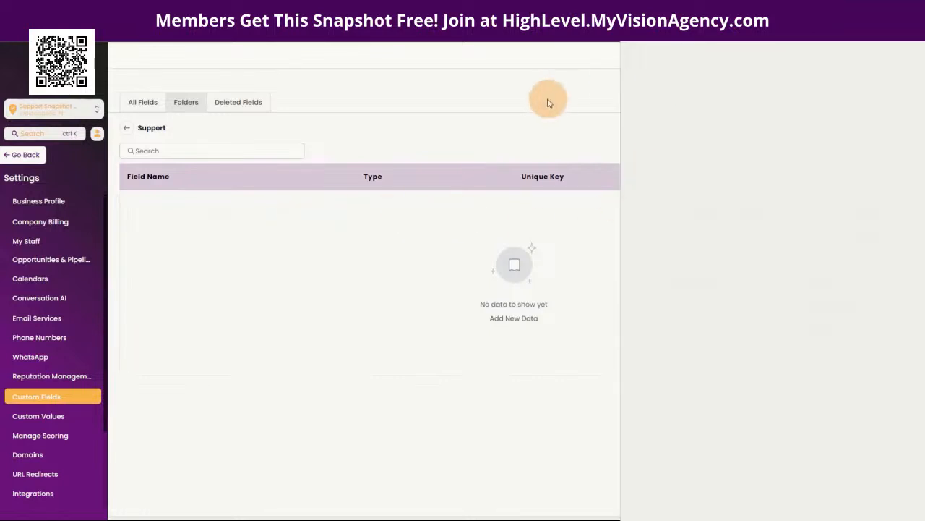
# Step: Start a Single Line field and name it 'Support Ticket #1'
pyautogui.click(859, 83)
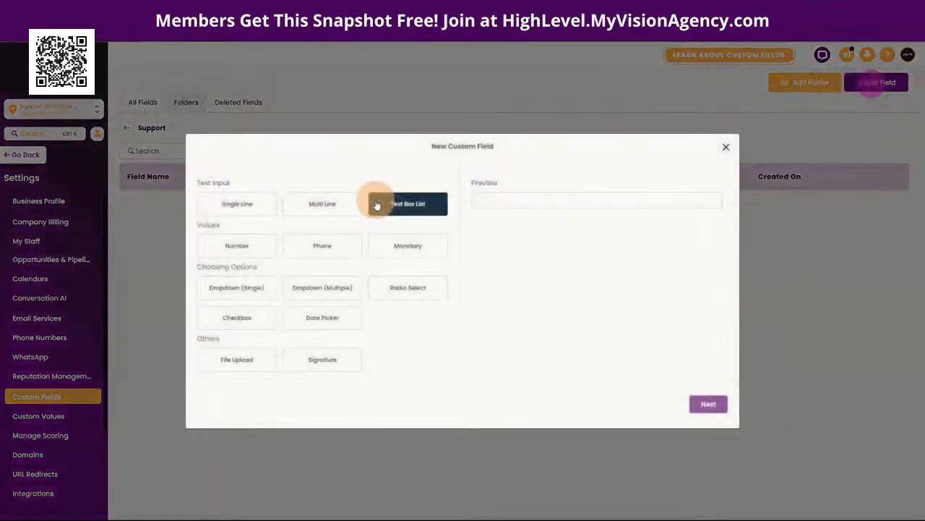
pyautogui.click(234, 205)
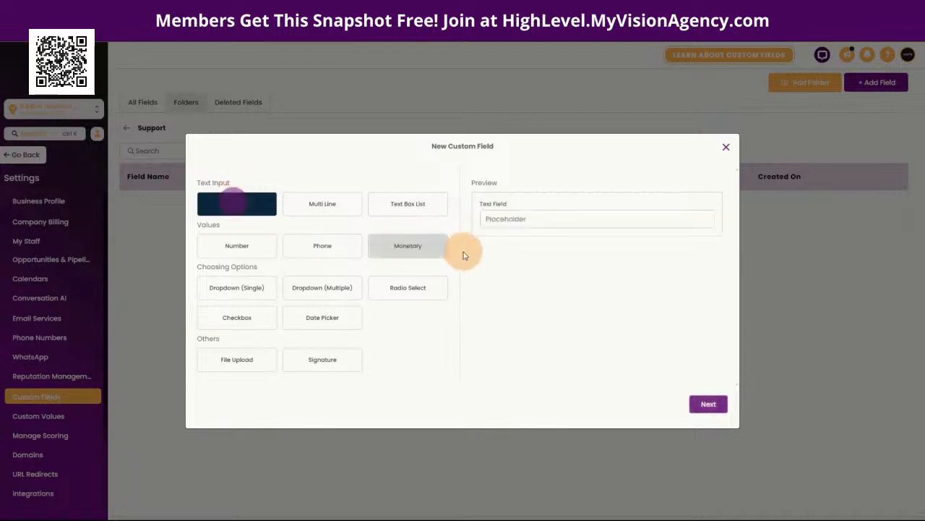
pyautogui.click(708, 402)
pyautogui.click(238, 255)
pyautogui.hotkey('ctrl', 'v')
pyautogui.moveTo(347, 255); pyautogui.dragTo(200, 255)
pyautogui.press('BackSpace')
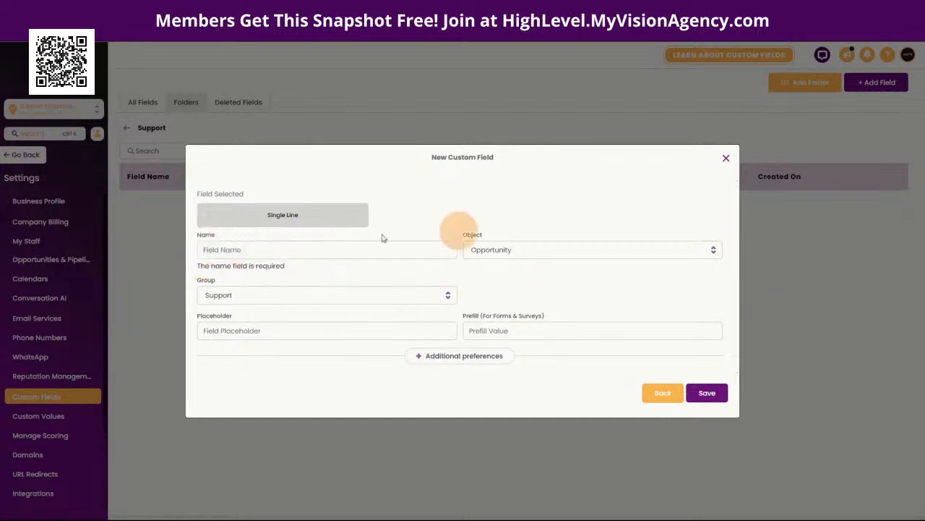
pyautogui.click(241, 251)
pyautogui.write('Support Ticket #')
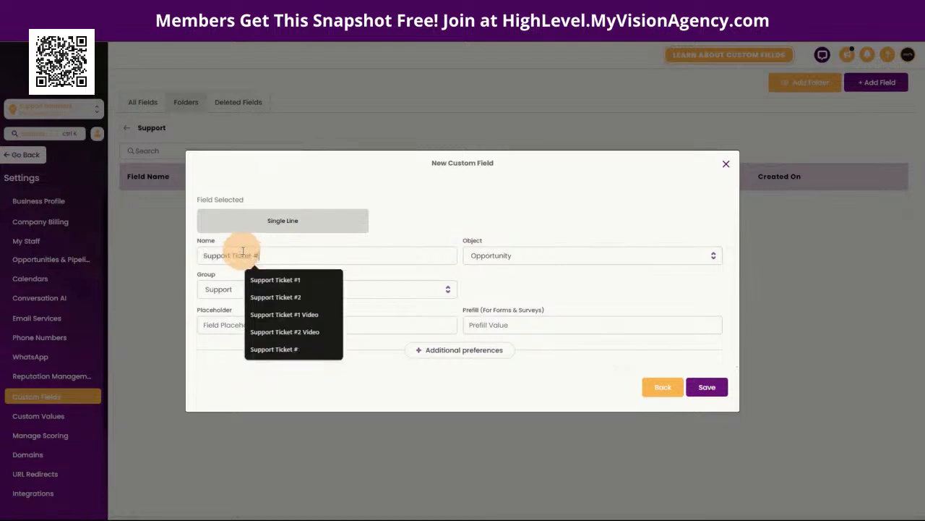
pyautogui.click(395, 205)
pyautogui.click(330, 253)
pyautogui.write('1')
pyautogui.click(421, 200)
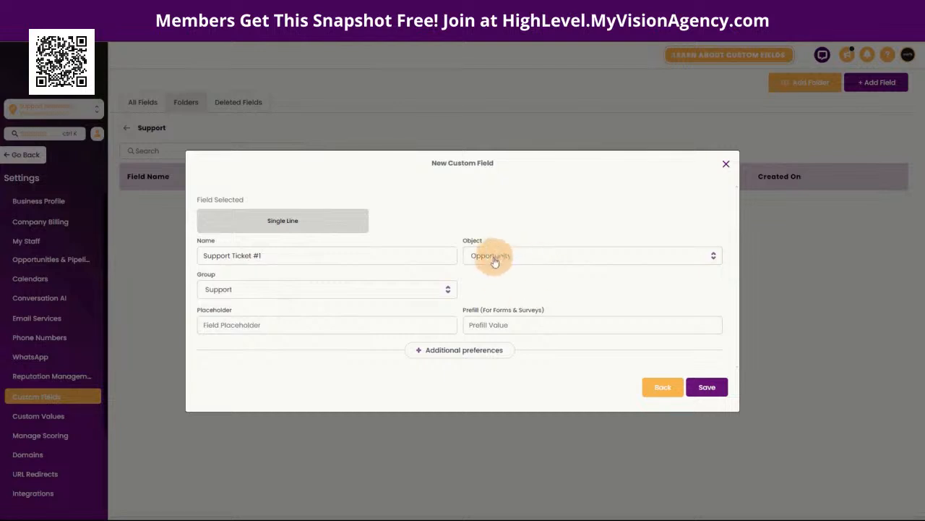
# Step: Keep Support as the field's group and save the field
pyautogui.click(227, 291)
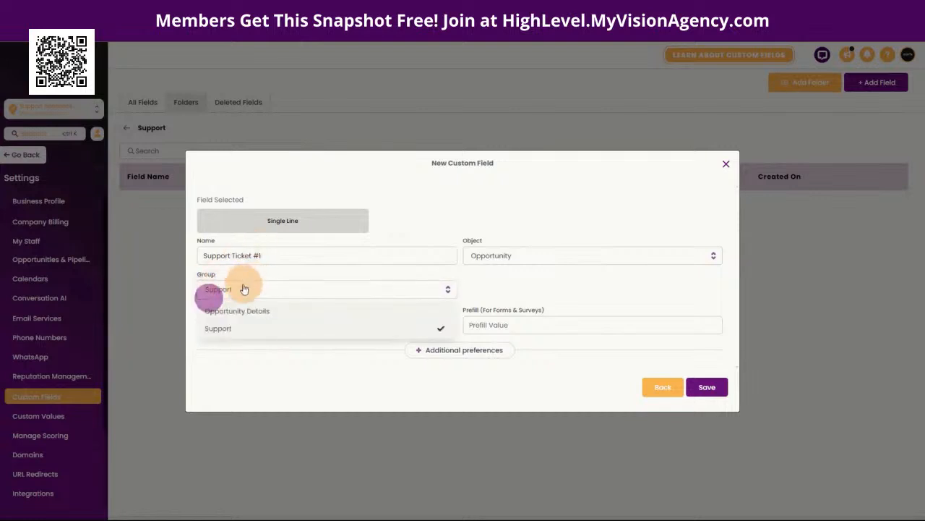
pyautogui.click(240, 273)
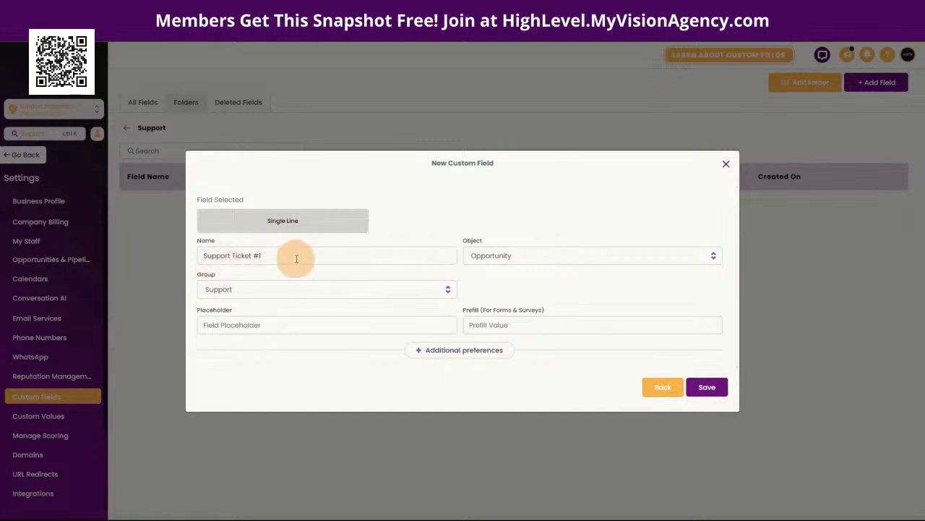
pyautogui.moveTo(276, 258); pyautogui.dragTo(199, 258)
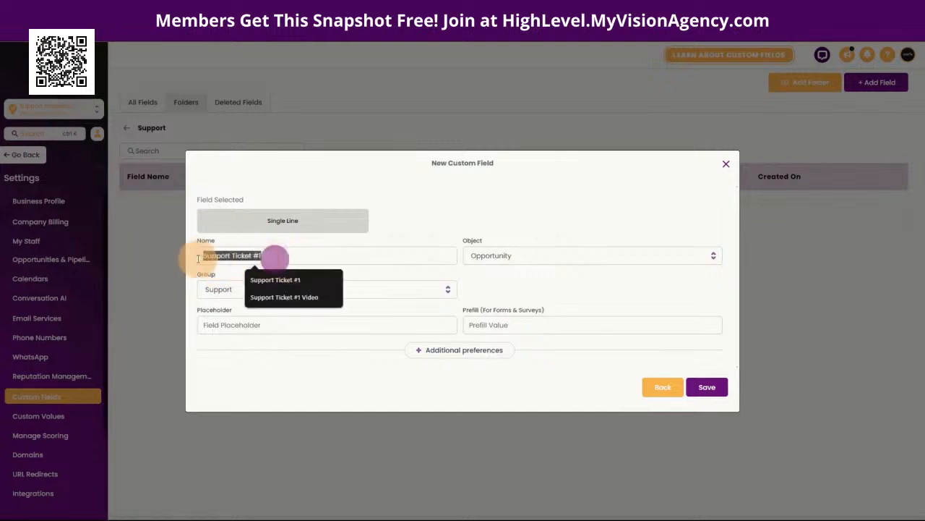
pyautogui.click(466, 212)
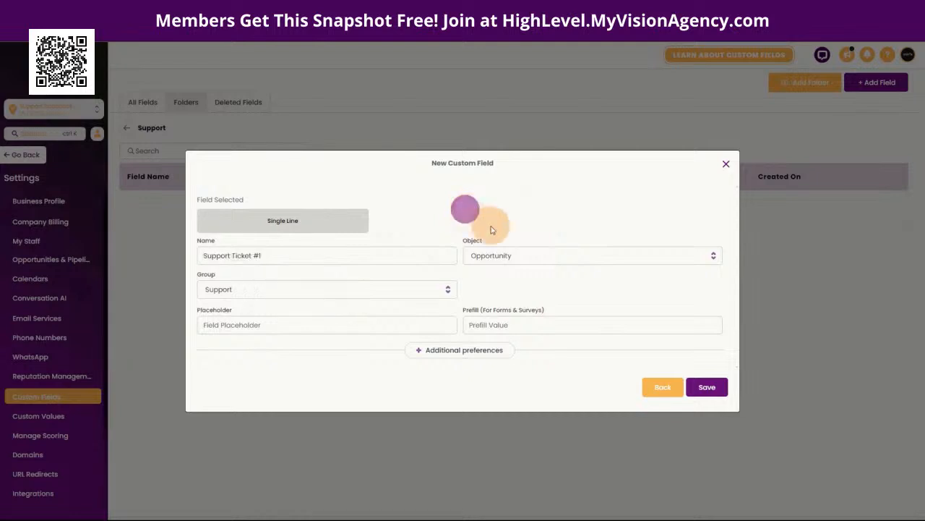
pyautogui.click(707, 388)
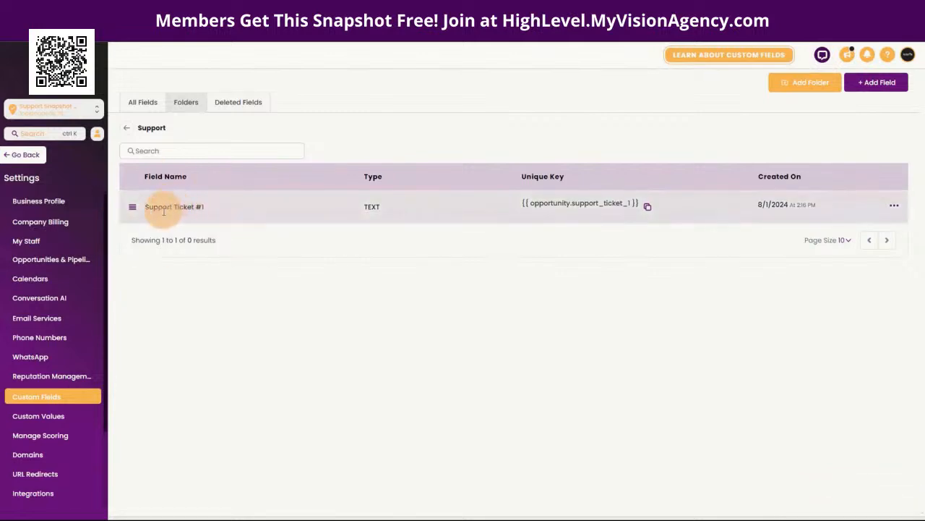
# Step: Add a Single Line field named 'Support URL'
pyautogui.click(879, 84)
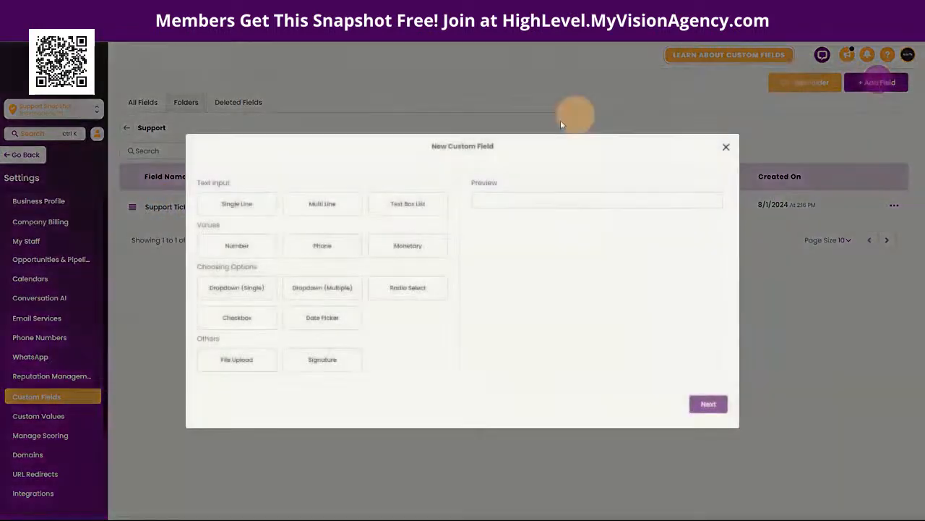
pyautogui.click(246, 207)
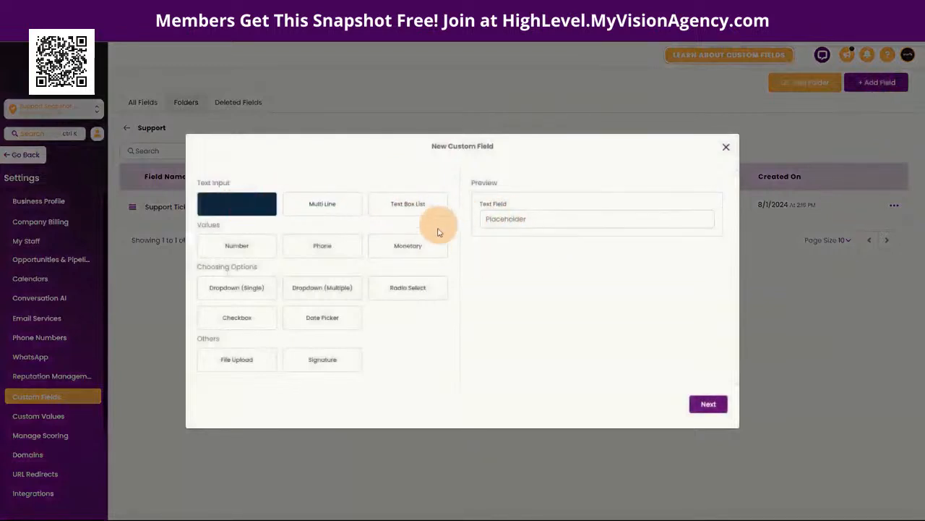
pyautogui.click(708, 406)
pyautogui.click(252, 253)
pyautogui.write('Support URL')
pyautogui.click(489, 218)
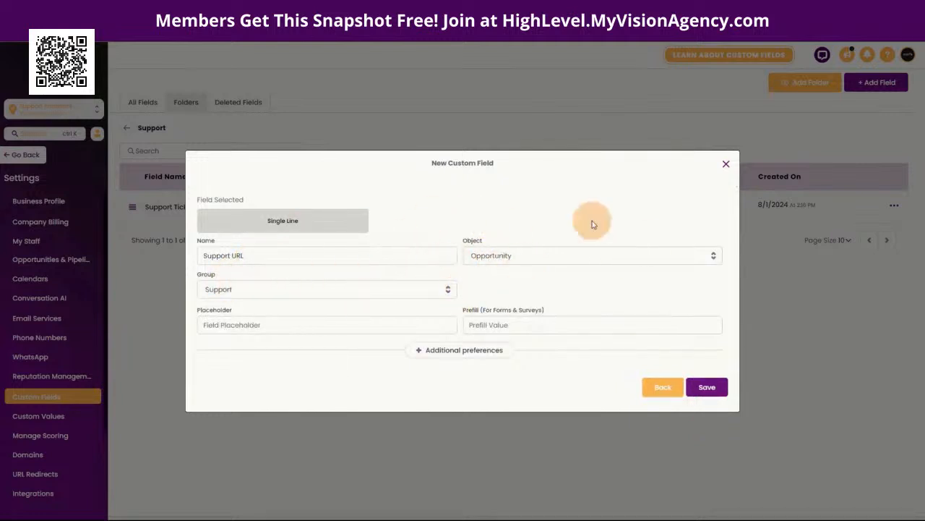
pyautogui.click(708, 387)
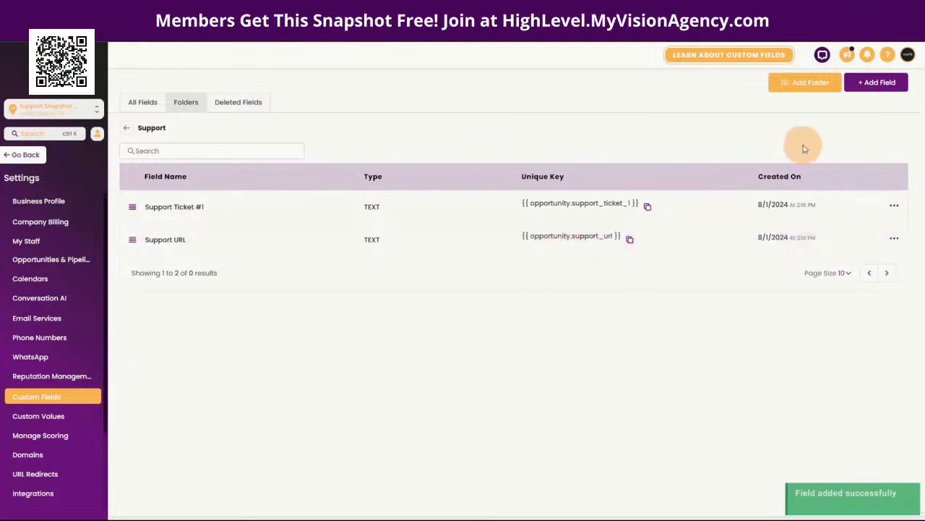
# Step: Add a Multi Line field named 'Support Issue'
pyautogui.click(876, 82)
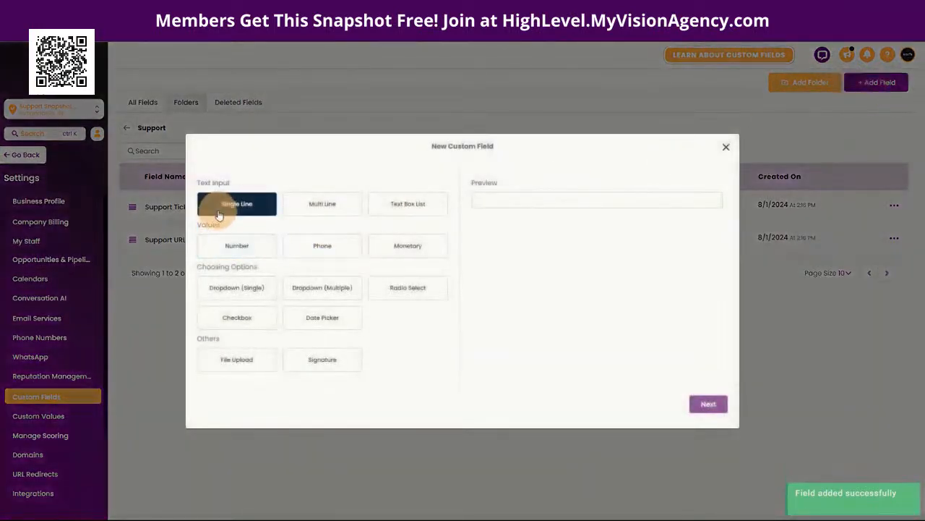
pyautogui.click(324, 205)
pyautogui.click(708, 404)
pyautogui.click(230, 259)
pyautogui.write('Support Issue')
pyautogui.click(386, 208)
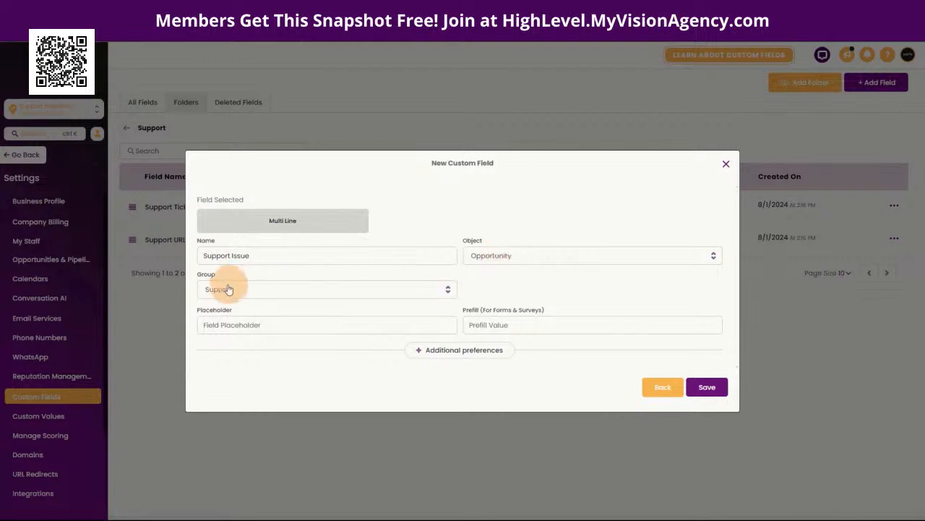
pyautogui.click(709, 387)
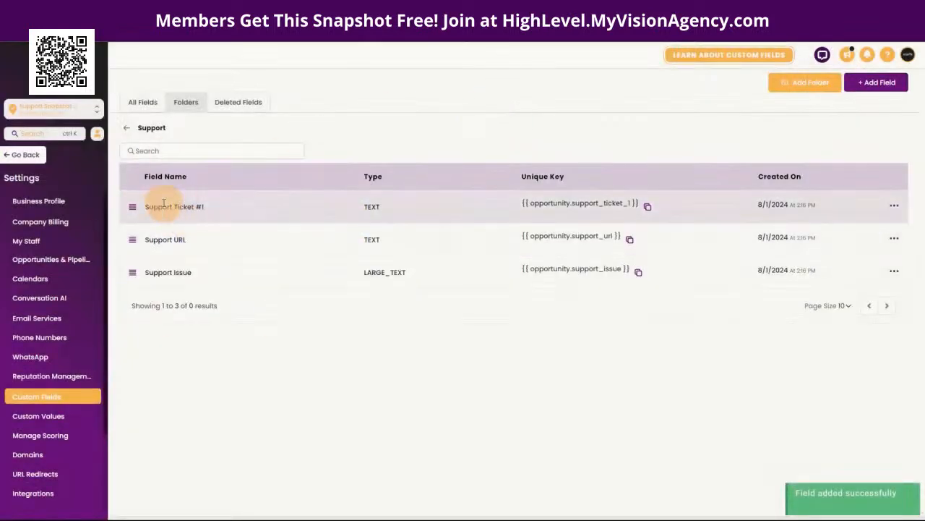
# Step: Confirm the ticket opportunity's Support tab shows Support Ticket #1, Support URL and Support Issue, then go to Automation
pyautogui.click(11, 157)
pyautogui.click(43, 250)
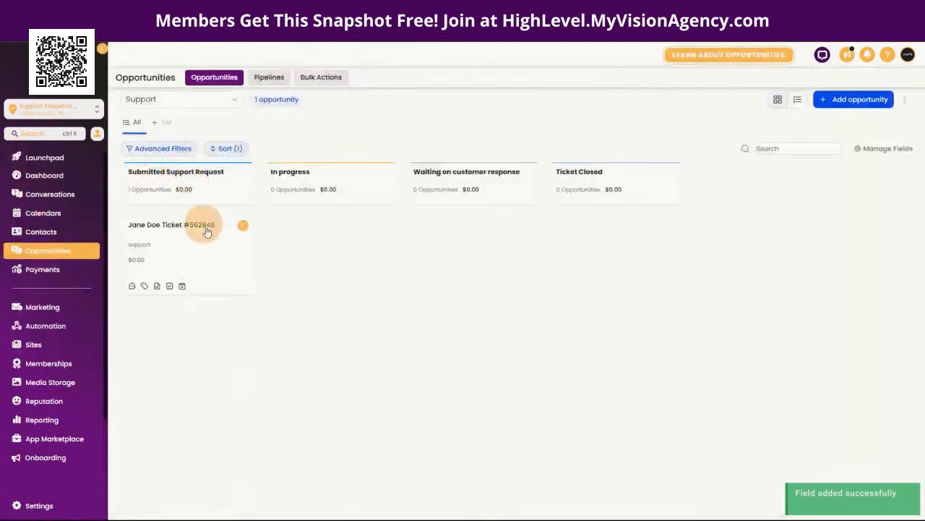
pyautogui.click(181, 249)
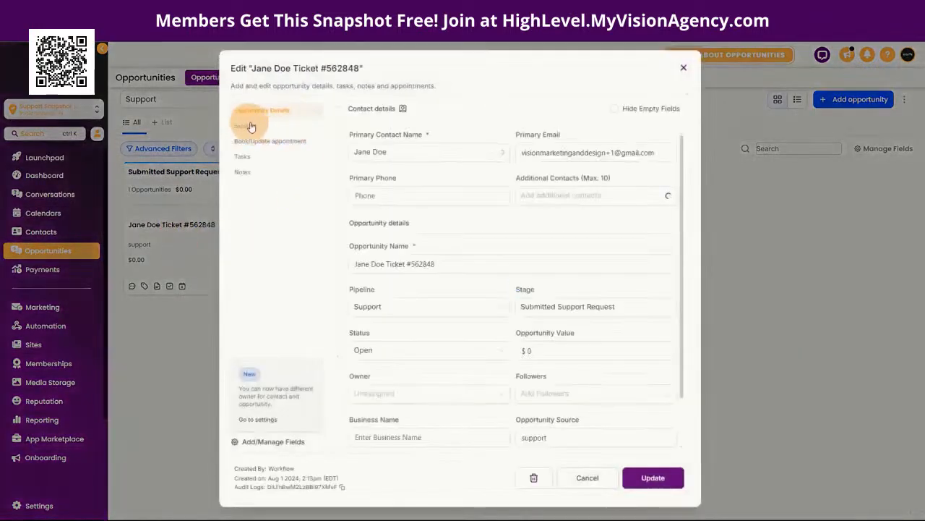
pyautogui.click(249, 126)
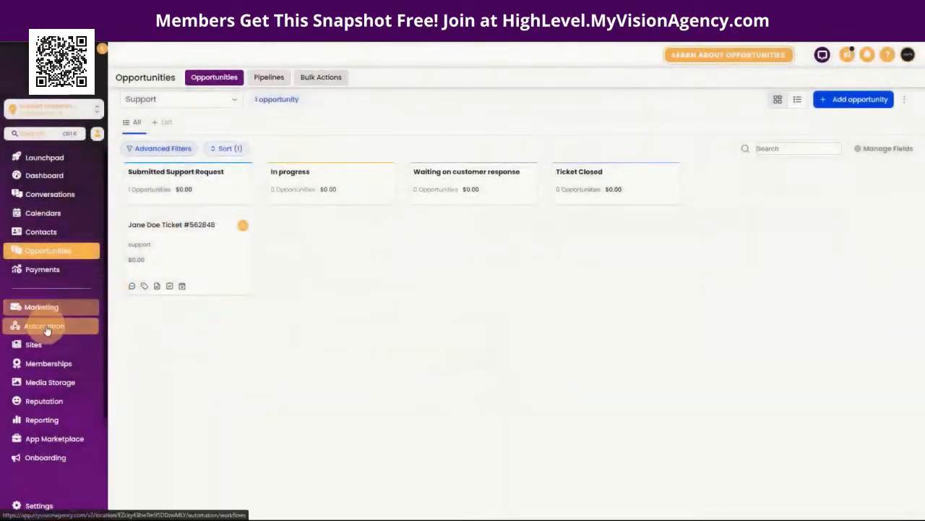
pyautogui.click(48, 325)
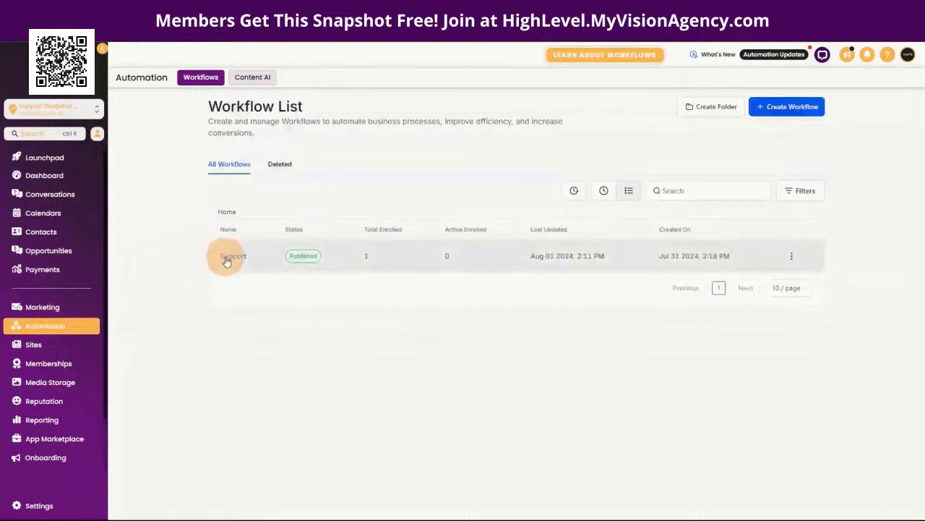
# Step: In the Support workflow's No-branch Support Pipeline action, add a Support Ticket #1 field row
pyautogui.click(226, 259)
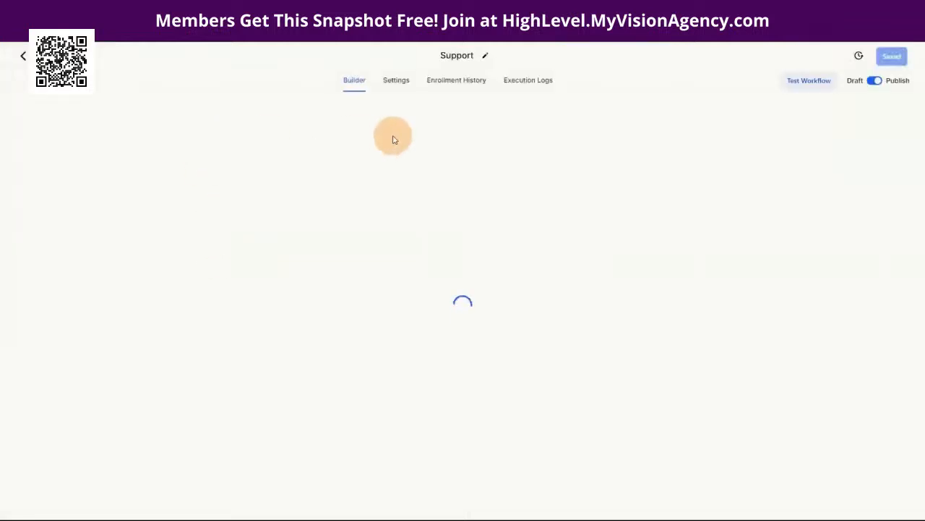
pyautogui.scroll(-5, 647, 387)
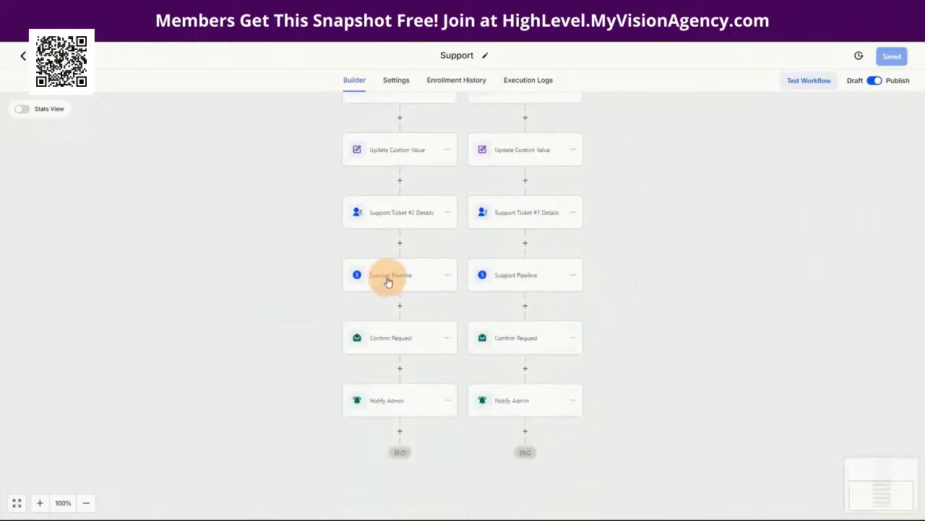
pyautogui.click(504, 276)
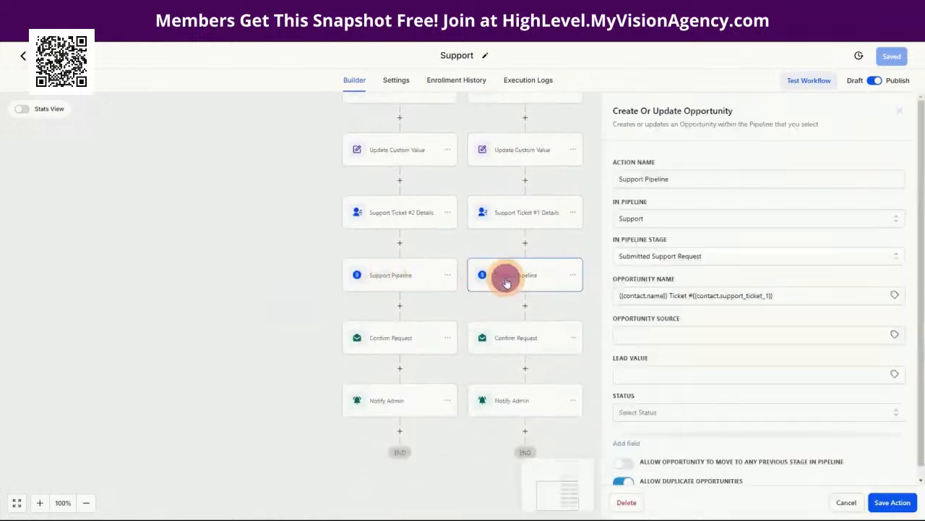
pyautogui.scroll(-1, 779, 233)
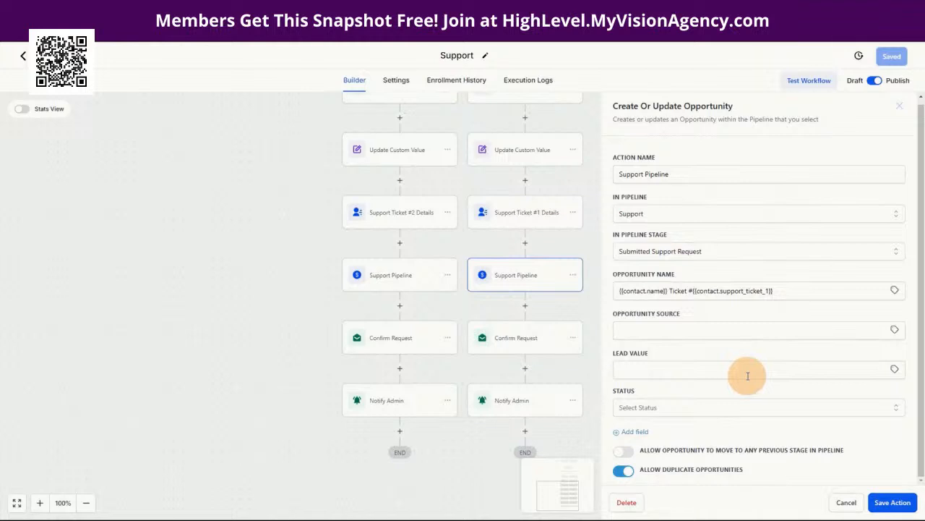
pyautogui.click(640, 434)
pyautogui.scroll(-1, 723, 424)
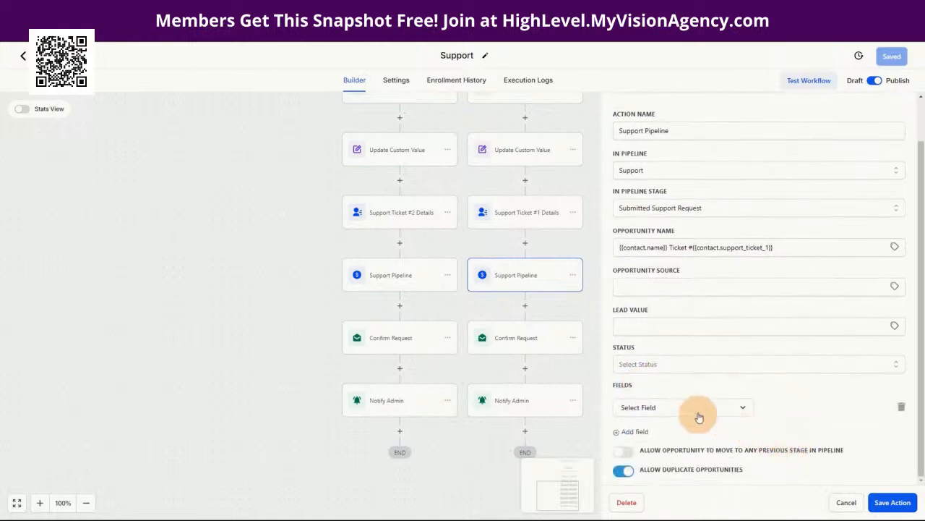
pyautogui.click(659, 409)
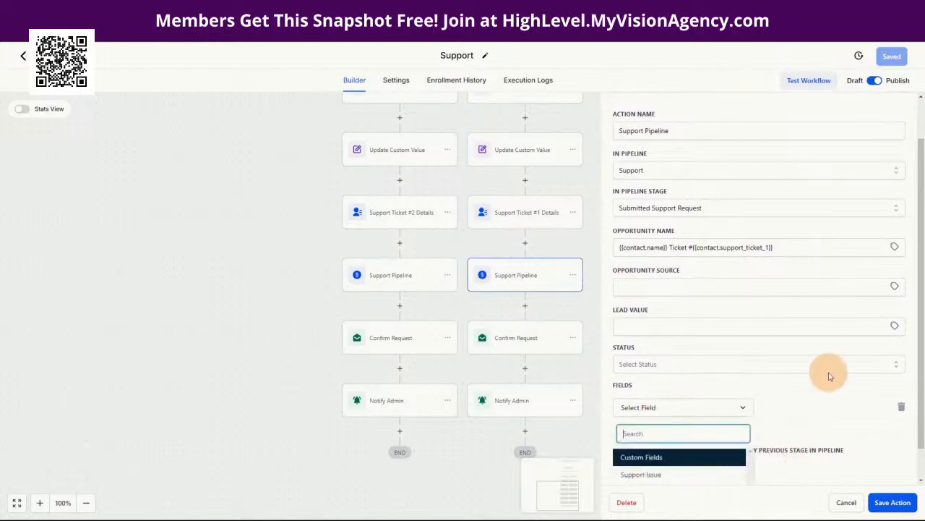
pyautogui.scroll(-1, 804, 376)
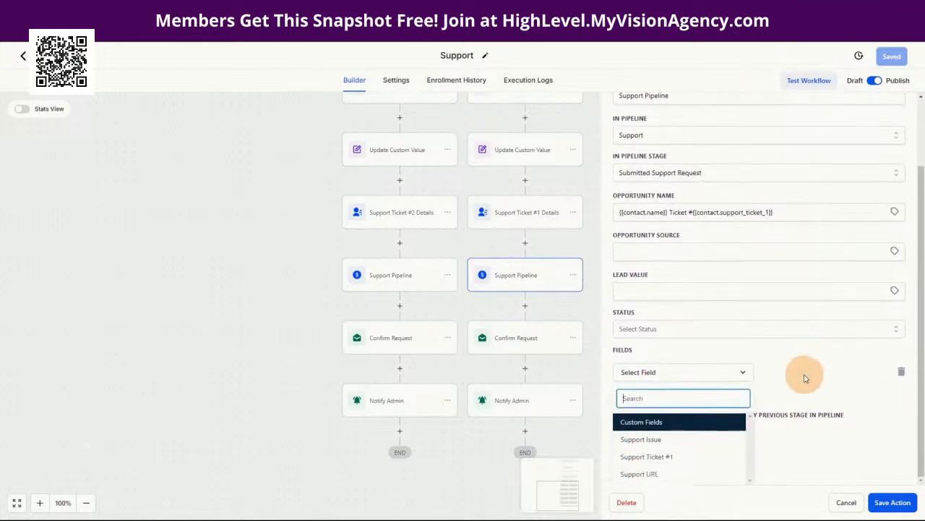
pyautogui.click(647, 457)
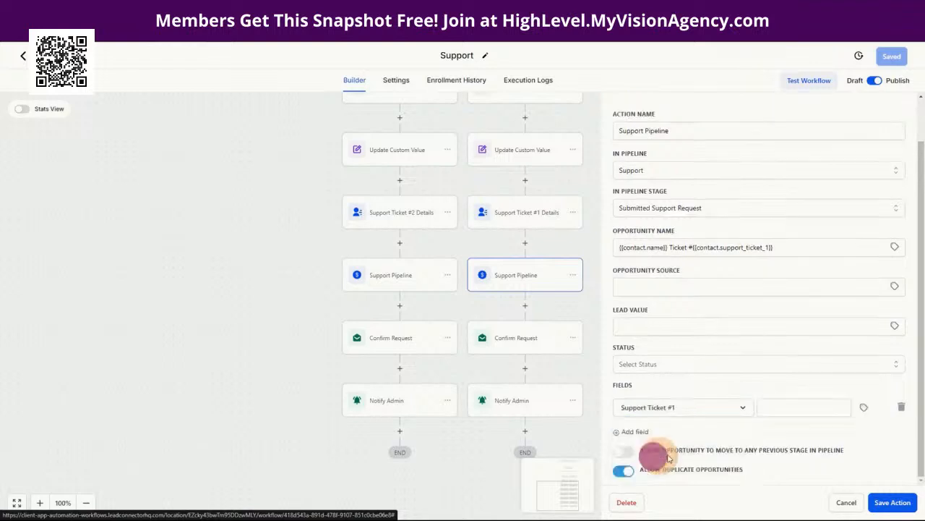
# Step: Set its value to {{contact.support_ticket_1}} from Contact > Custom Fields
pyautogui.click(784, 407)
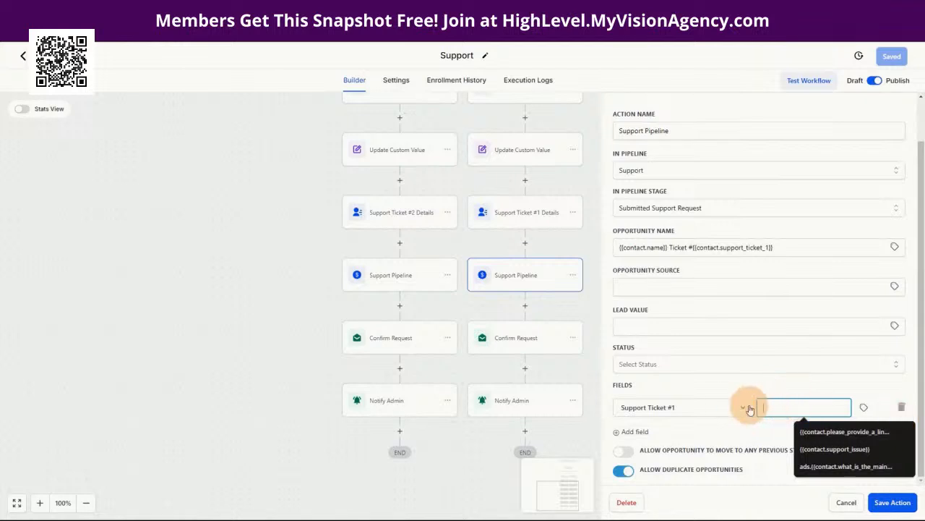
pyautogui.click(864, 407)
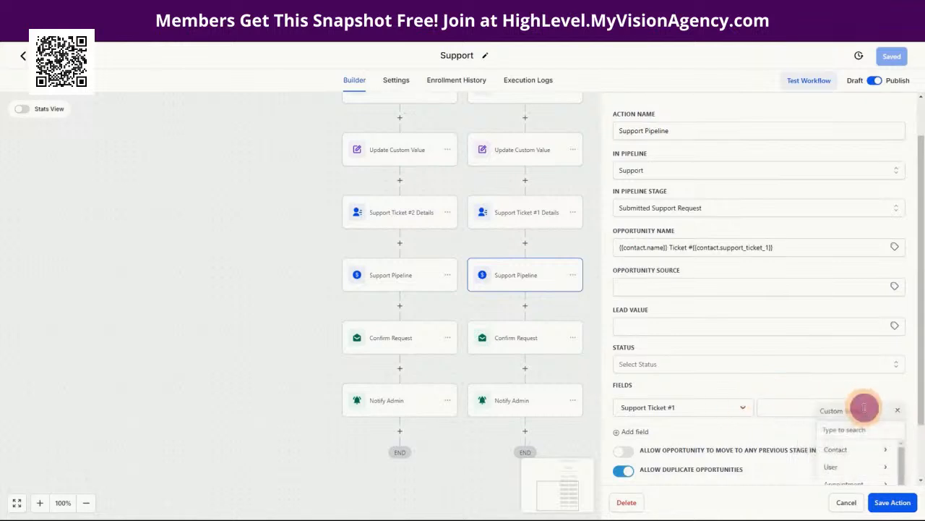
pyautogui.click(843, 446)
pyautogui.scroll(-3, 863, 454)
pyautogui.click(860, 467)
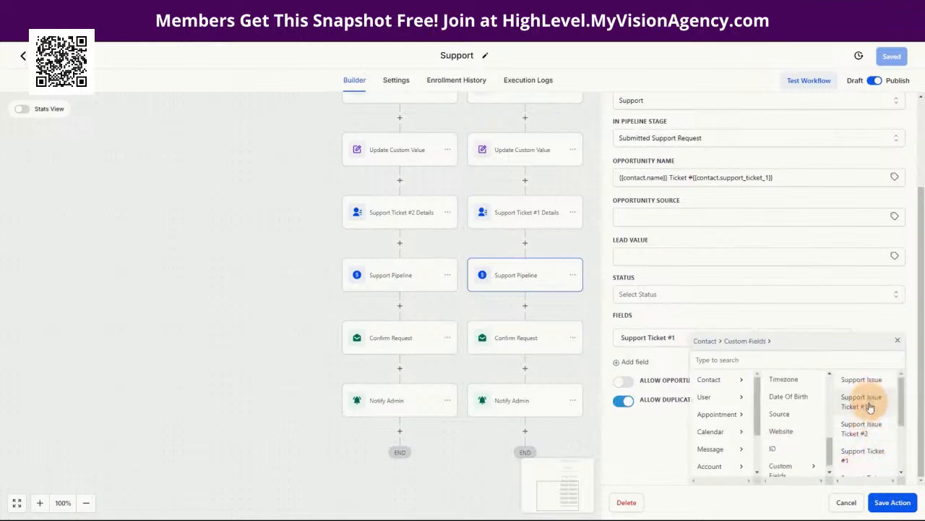
pyautogui.click(859, 456)
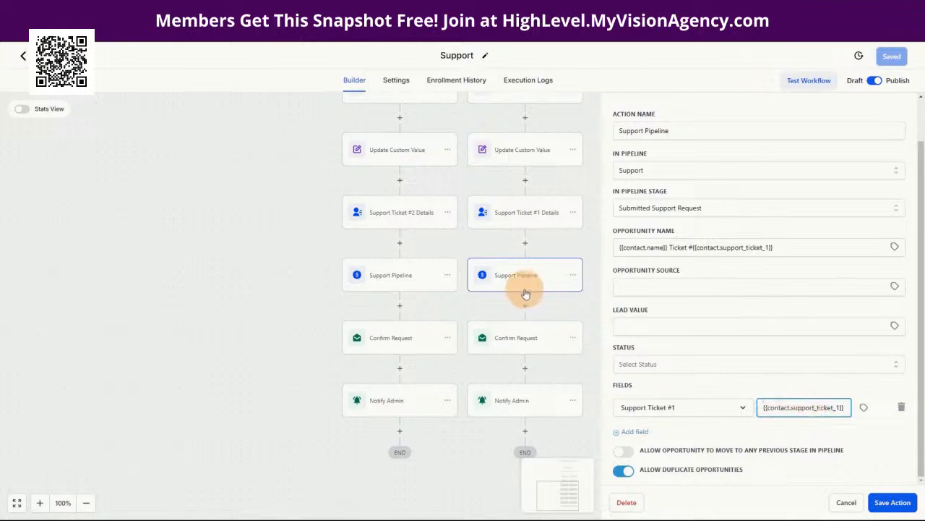
pyautogui.scroll(2, 533, 289)
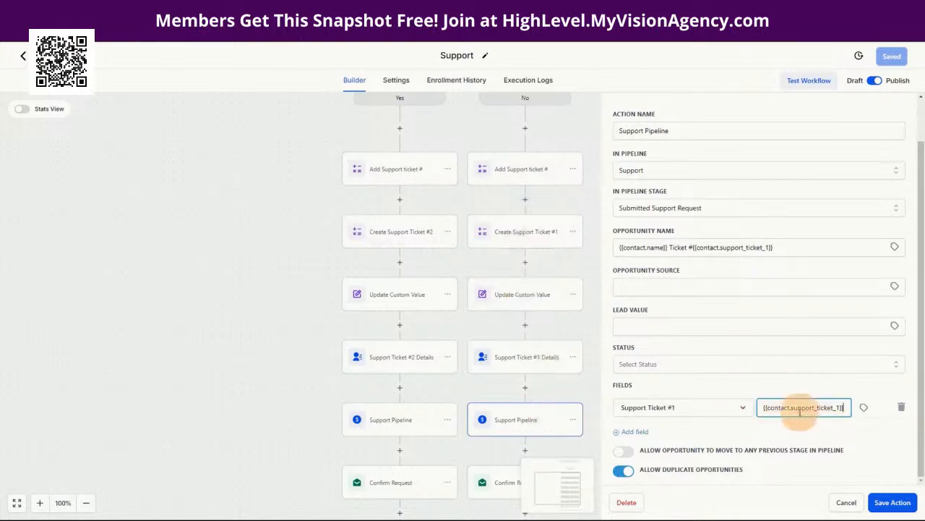
pyautogui.moveTo(817, 408); pyautogui.dragTo(641, 407)
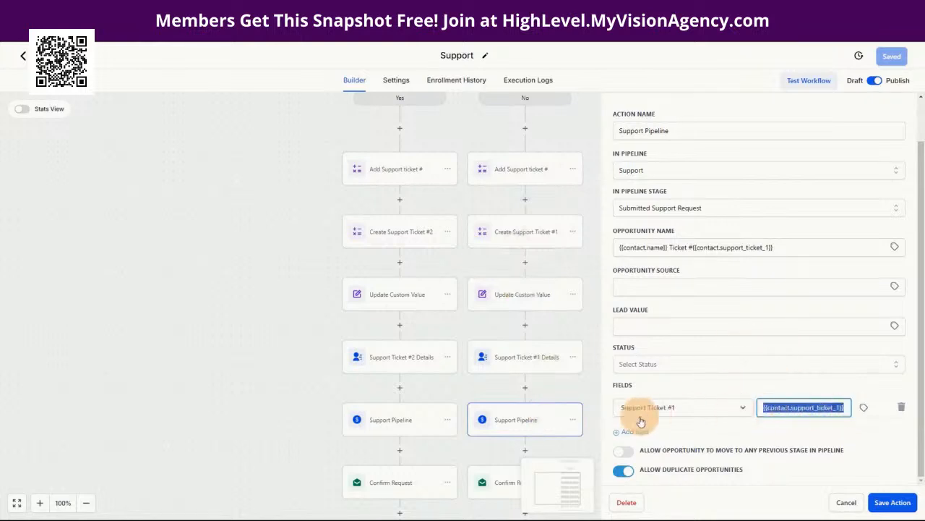
# Step: Add a Support Issue row filled from the contact's Support Issue Ticket #1 field
pyautogui.click(731, 435)
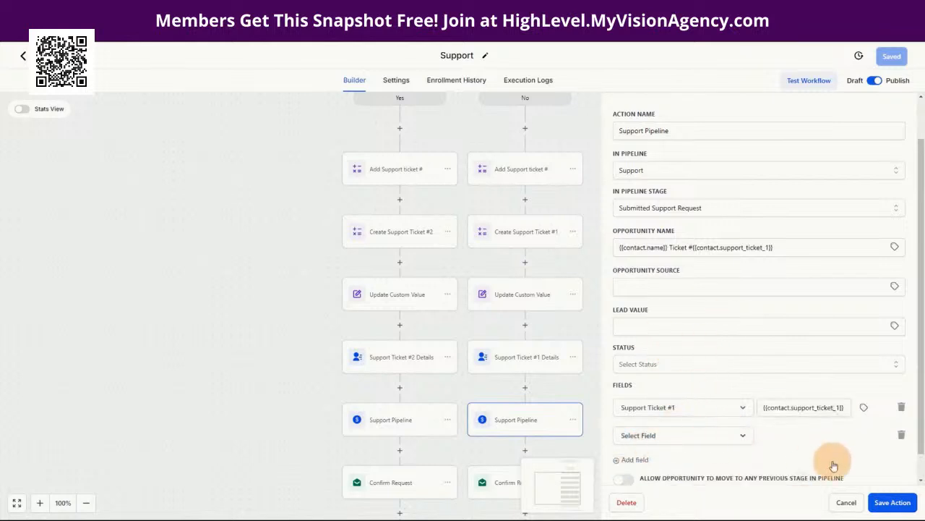
pyautogui.scroll(-1, 812, 429)
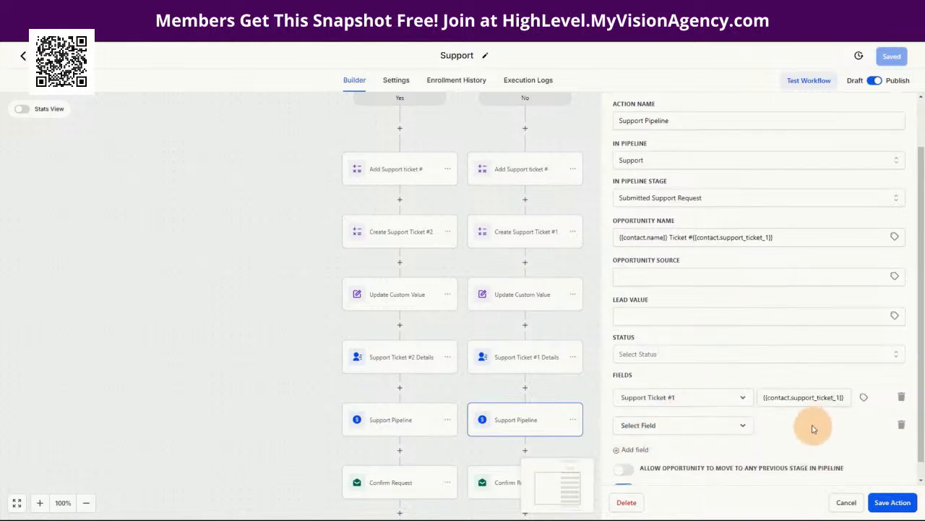
pyautogui.click(692, 412)
pyautogui.scroll(-1, 805, 434)
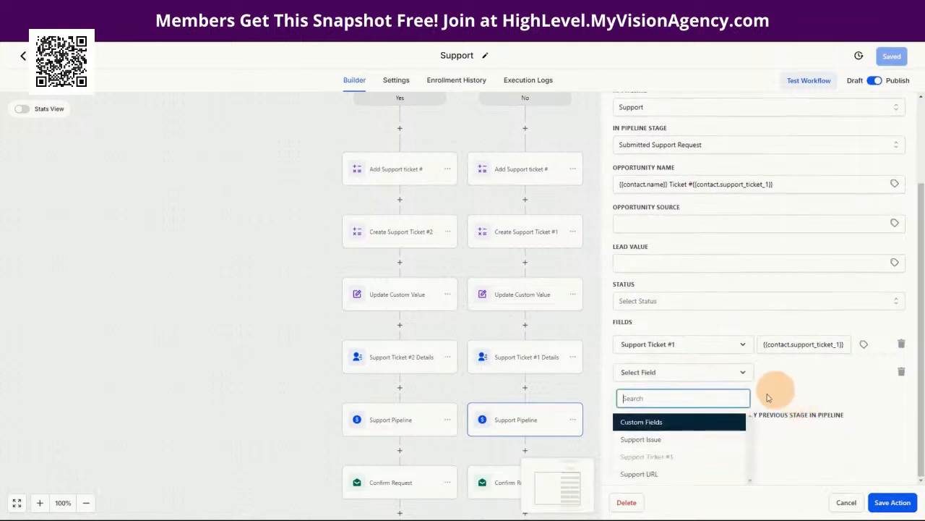
pyautogui.click(651, 439)
pyautogui.click(806, 407)
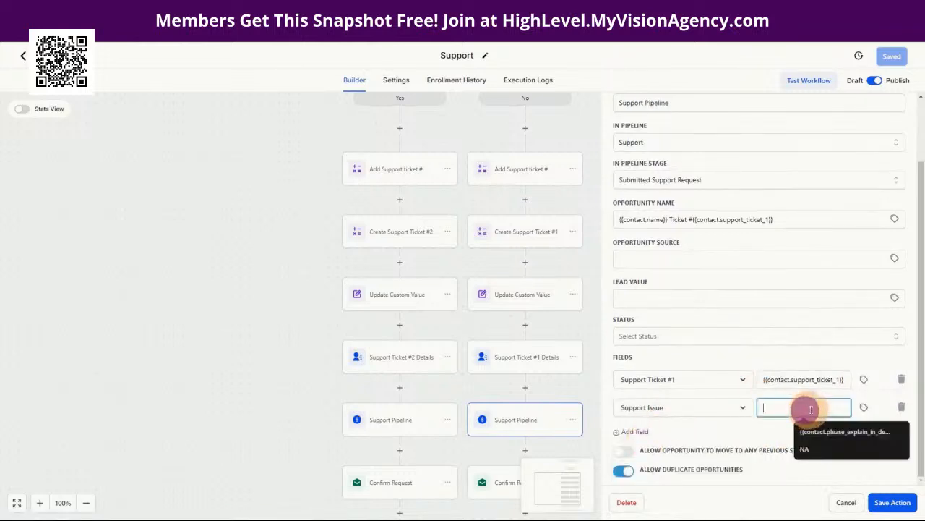
pyautogui.click(864, 409)
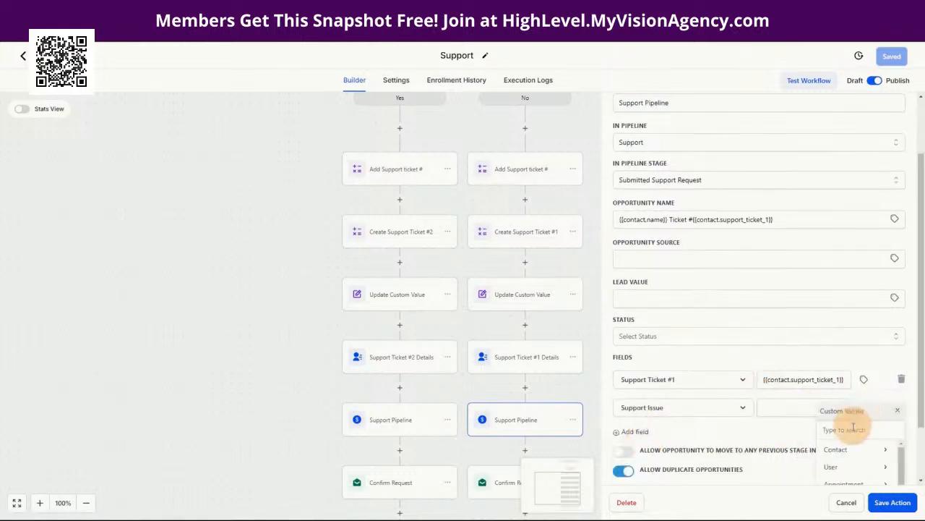
pyautogui.click(850, 450)
pyautogui.scroll(-3, 853, 463)
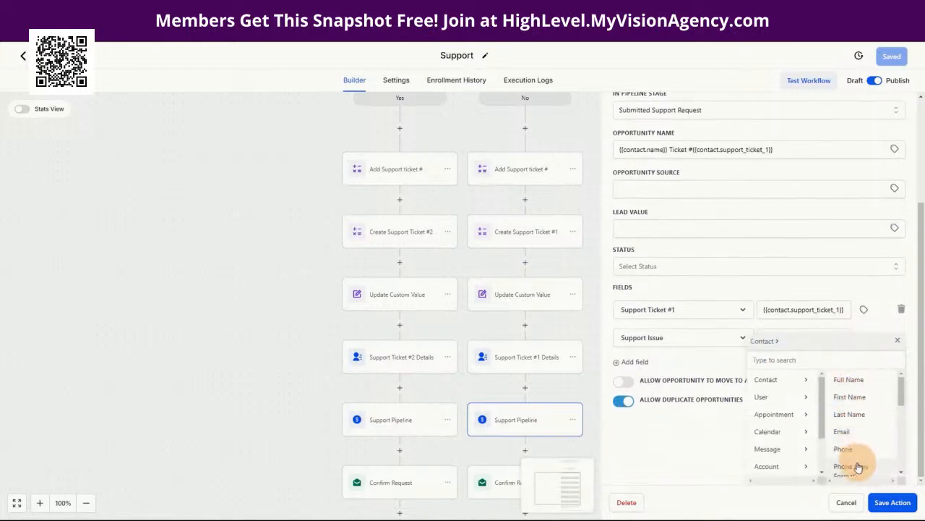
pyautogui.click(852, 467)
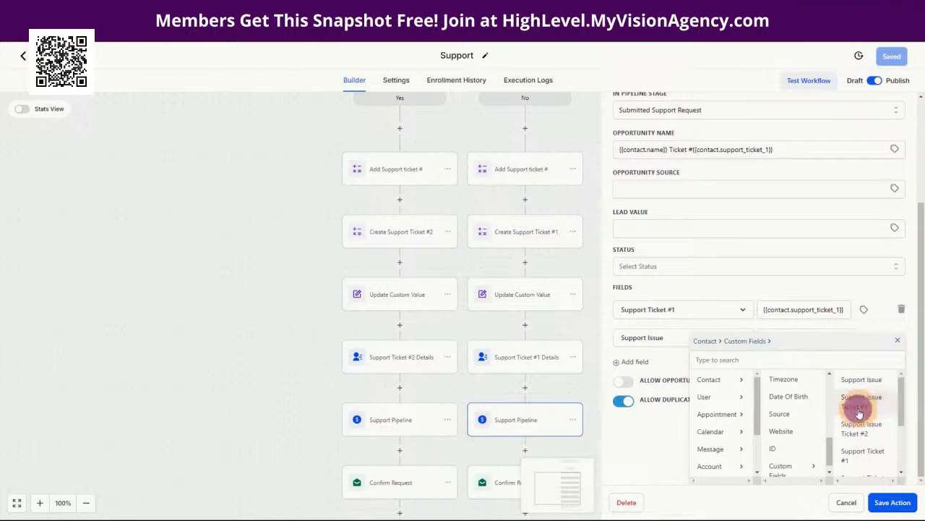
pyautogui.click(859, 409)
# Step: Add a Support URL row mapped to {{contact.support_ticket_1_video}} and save the action
pyautogui.click(639, 434)
pyautogui.click(666, 409)
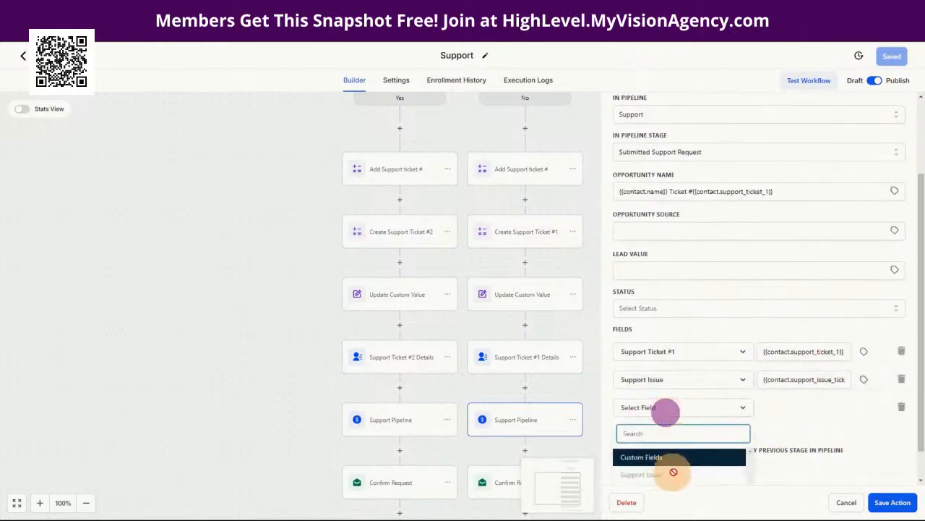
pyautogui.click(651, 473)
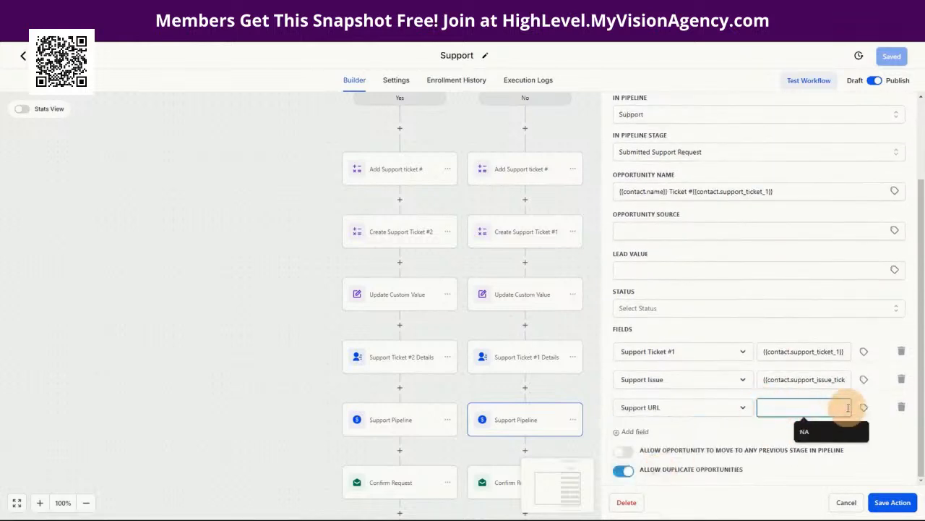
pyautogui.click(865, 410)
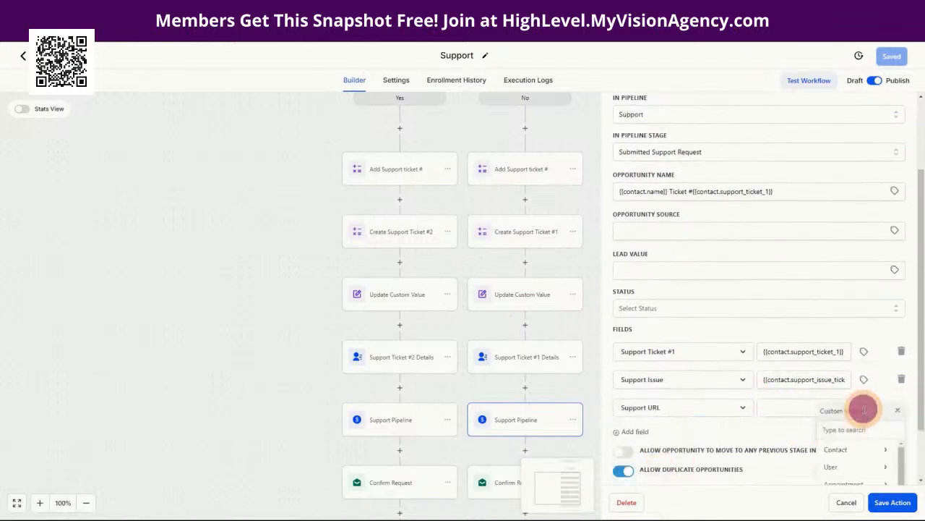
pyautogui.click(860, 452)
pyautogui.scroll(-5, 872, 448)
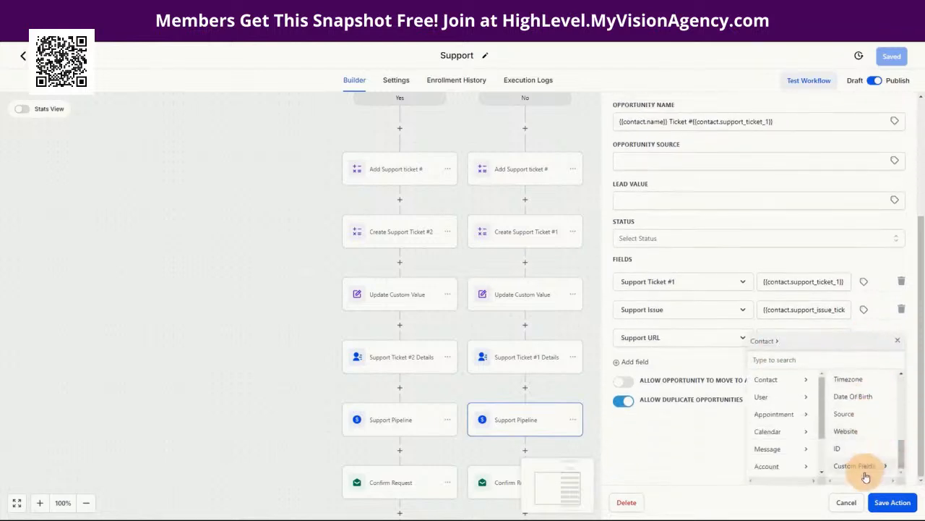
pyautogui.click(865, 473)
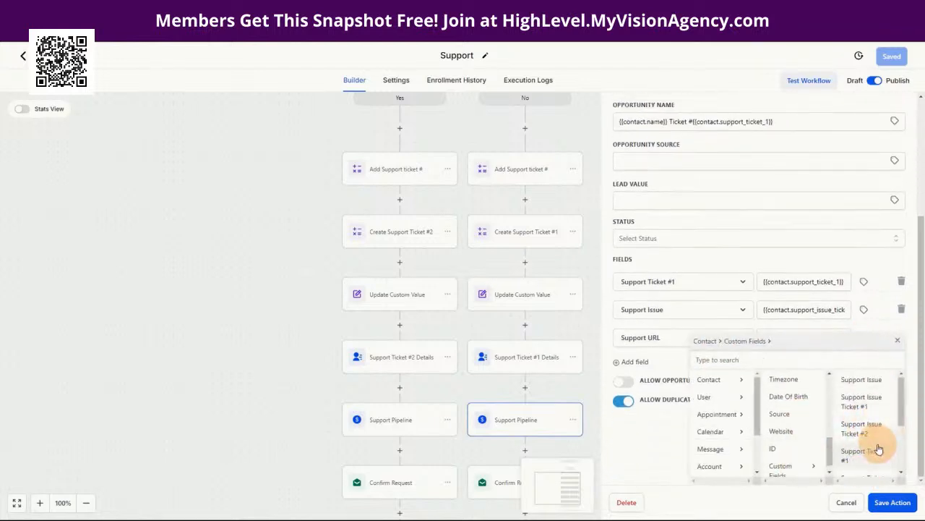
pyautogui.scroll(-3, 866, 434)
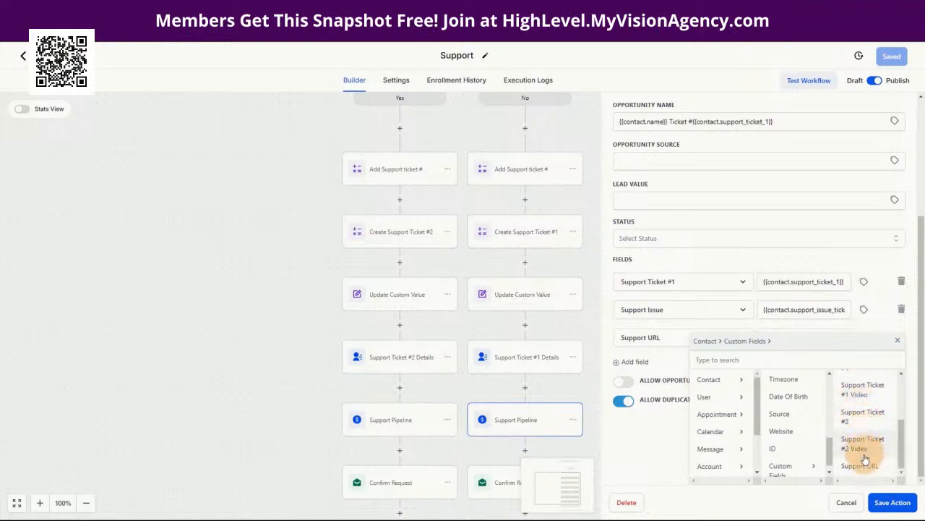
pyautogui.click(862, 396)
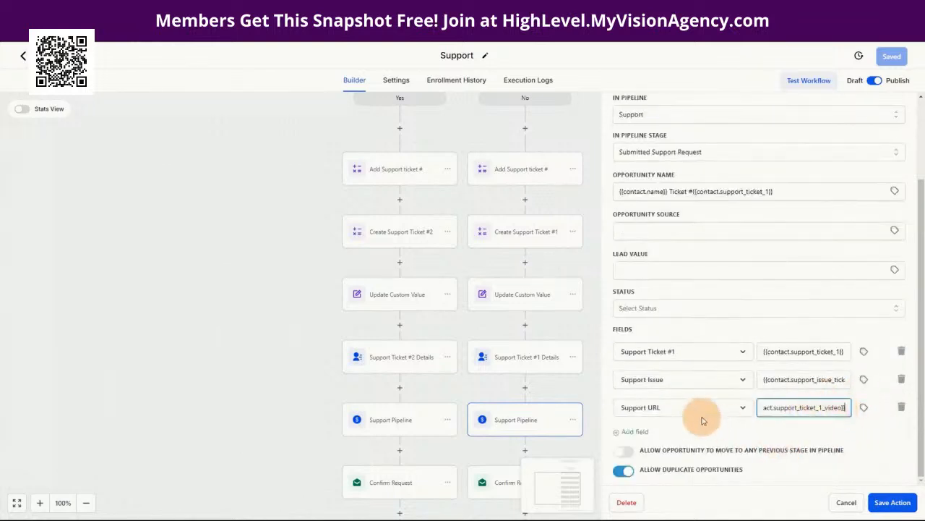
pyautogui.click(895, 503)
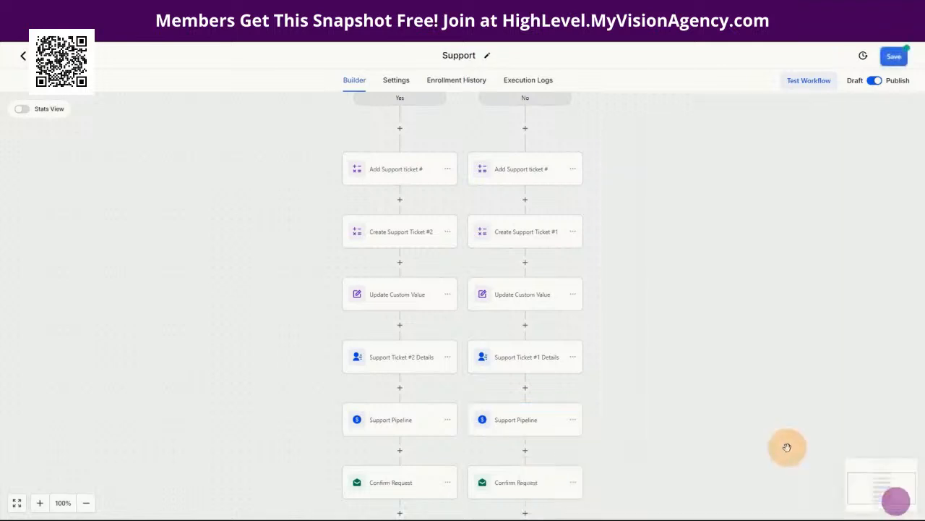
# Step: Save the workflow and open the Yes-branch Support Pipeline action
pyautogui.click(893, 58)
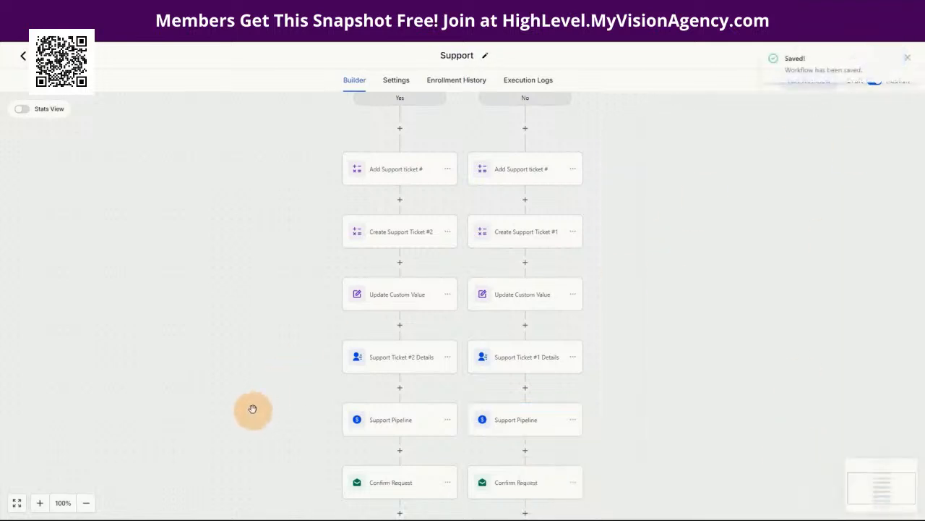
pyautogui.scroll(-1, 630, 359)
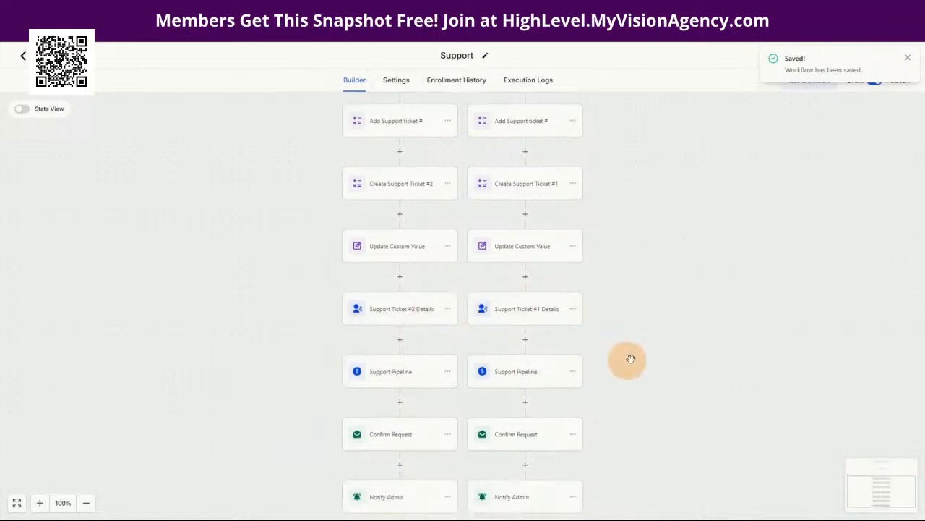
pyautogui.click(391, 379)
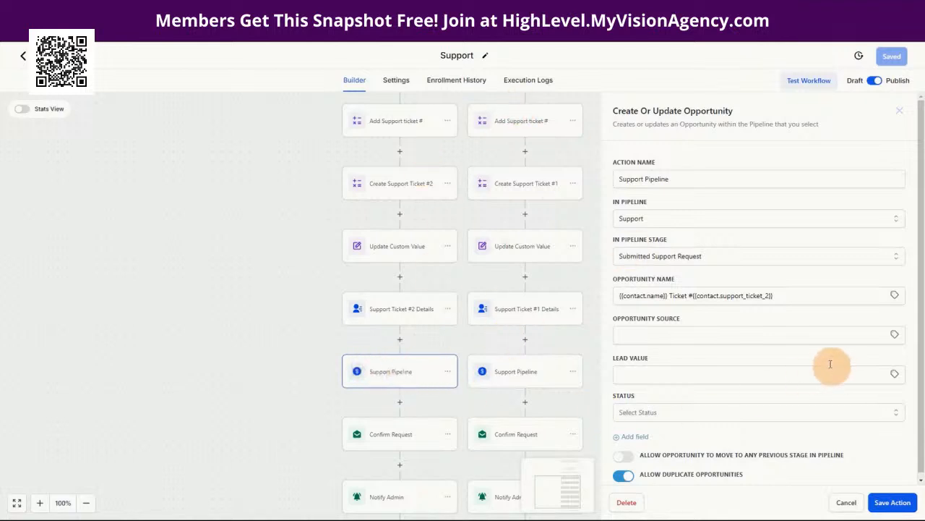
pyautogui.scroll(-1, 836, 370)
# Step: Add a Support Ticket #1 field row to it, then exit the workflow builder
pyautogui.click(634, 432)
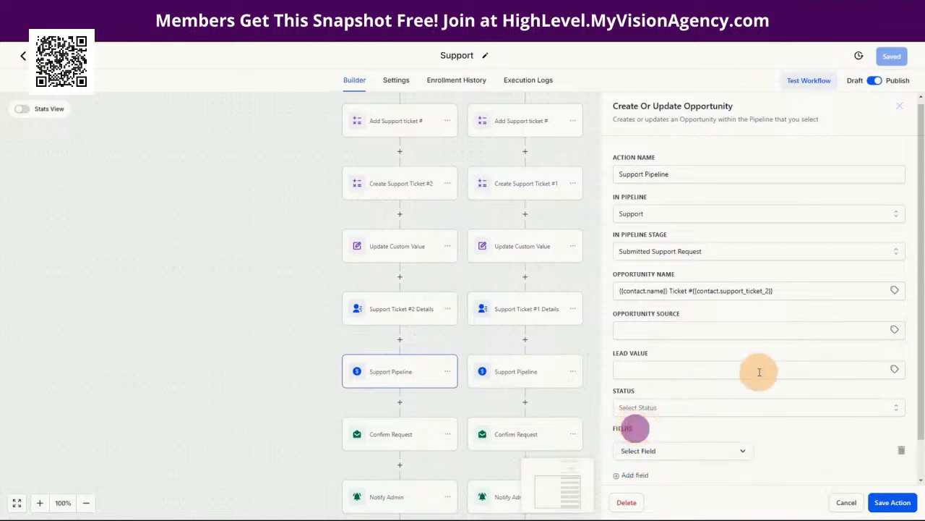
pyautogui.scroll(-2, 758, 370)
pyautogui.click(649, 407)
pyautogui.scroll(-1, 788, 383)
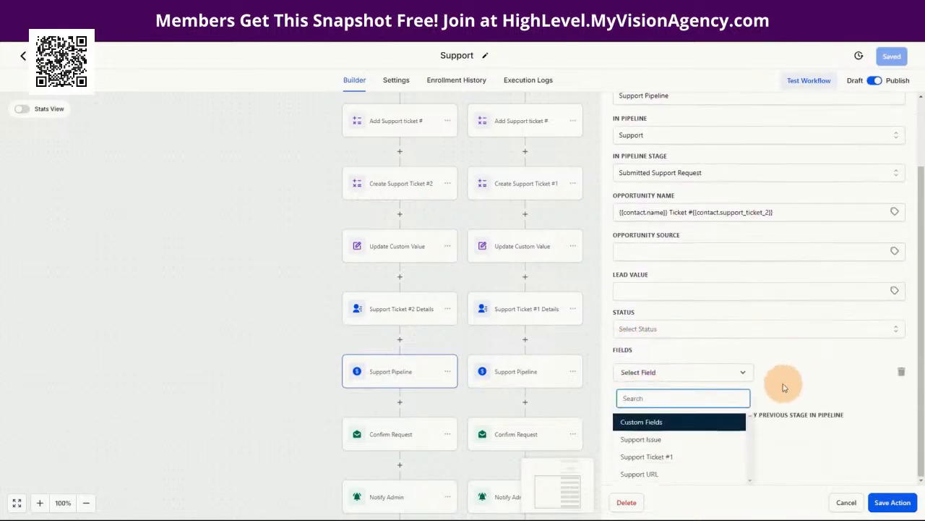
pyautogui.click(637, 456)
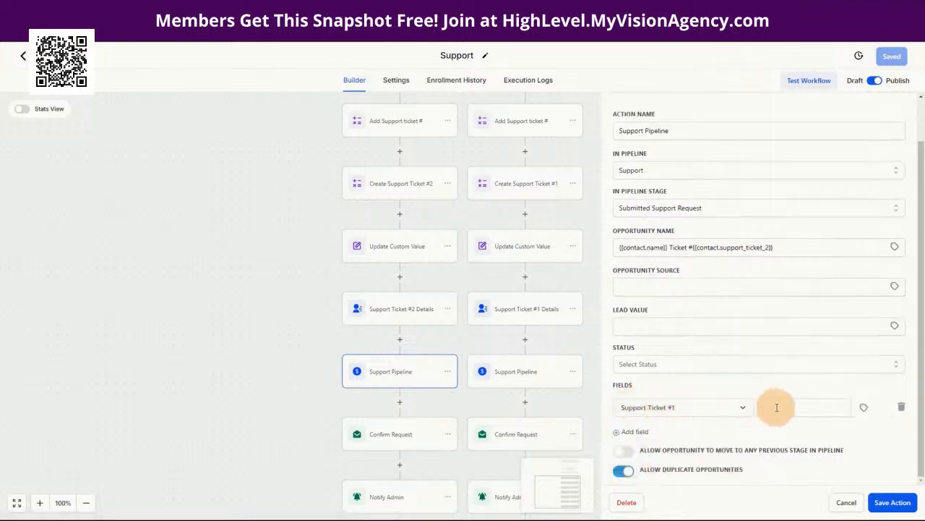
pyautogui.click(677, 407)
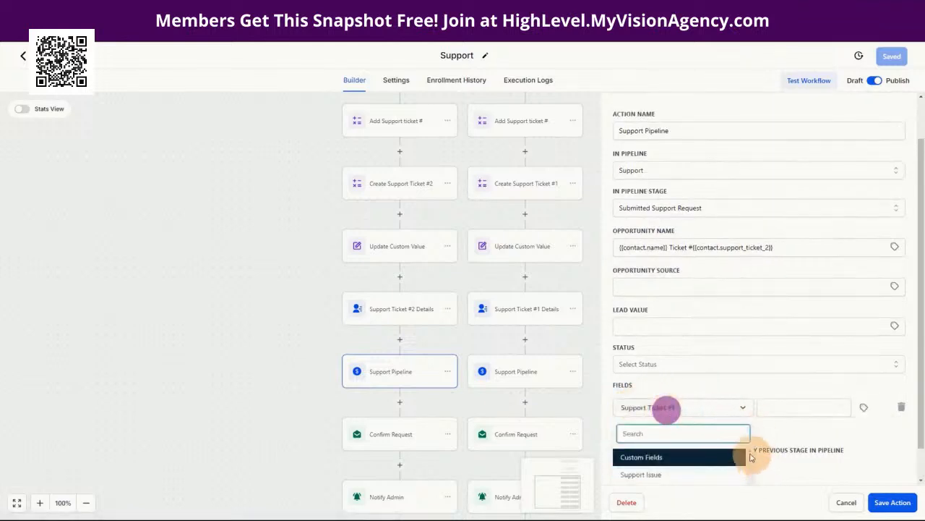
pyautogui.scroll(-1, 716, 460)
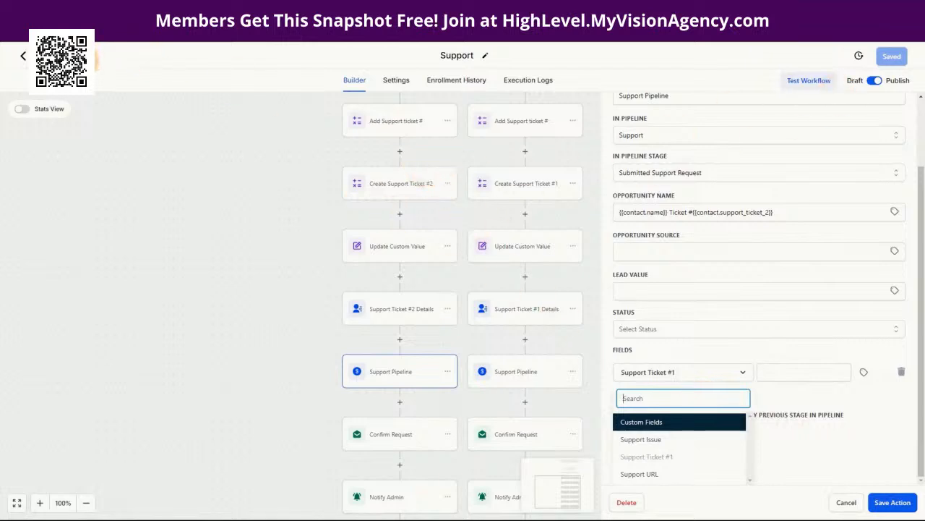
pyautogui.click(23, 55)
# Step: In Custom Fields, filter folders to Opportunity and rename Support Ticket #1 to Support Ticket #
pyautogui.click(36, 504)
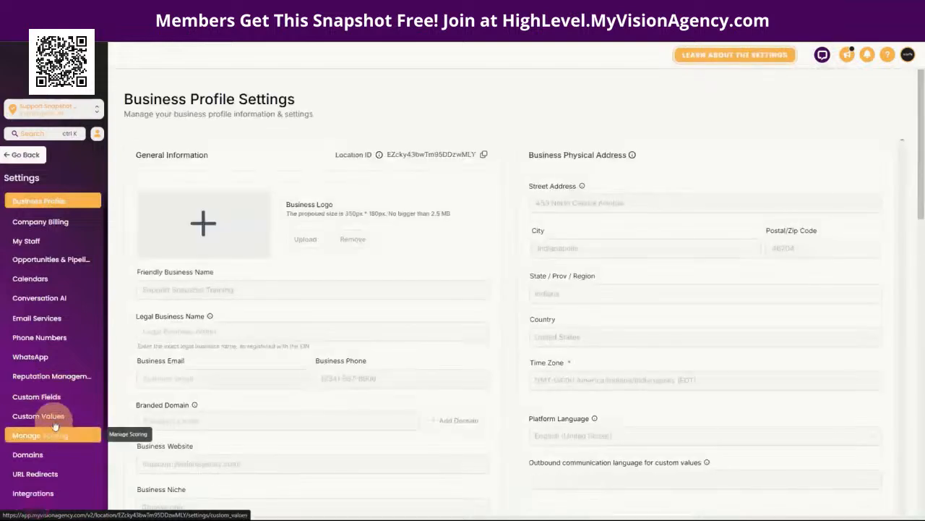
pyautogui.click(43, 397)
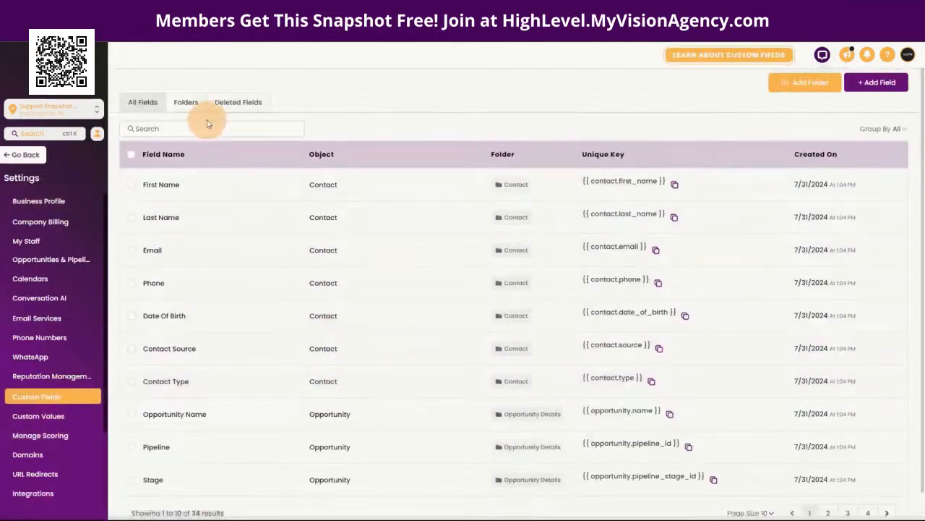
pyautogui.click(186, 102)
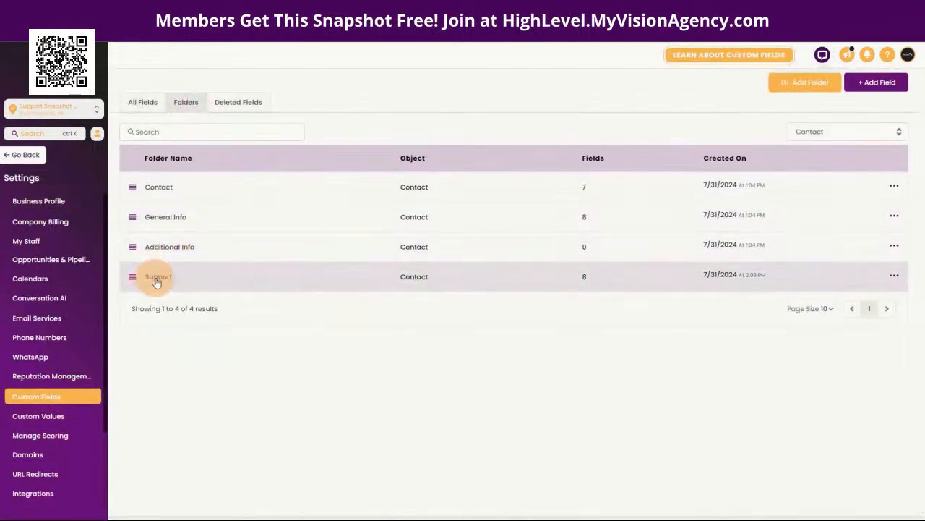
pyautogui.click(798, 132)
pyautogui.click(794, 168)
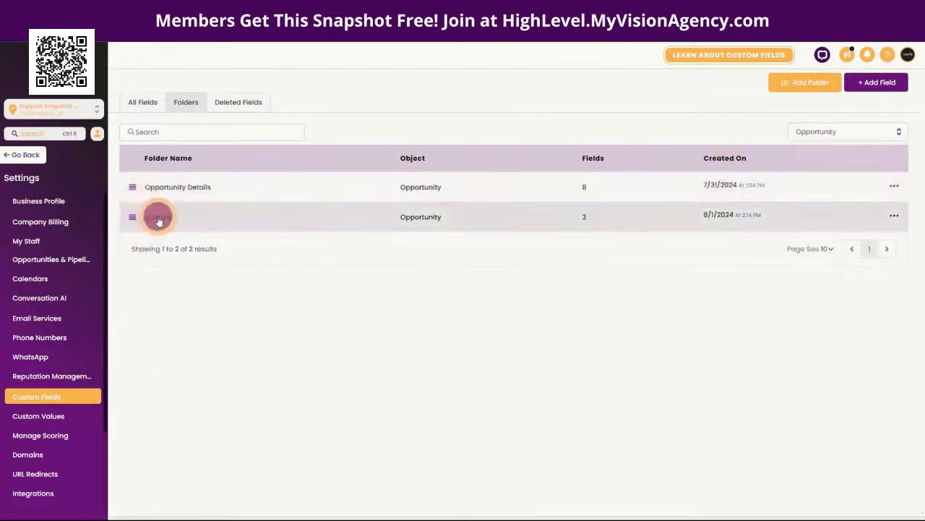
pyautogui.click(159, 220)
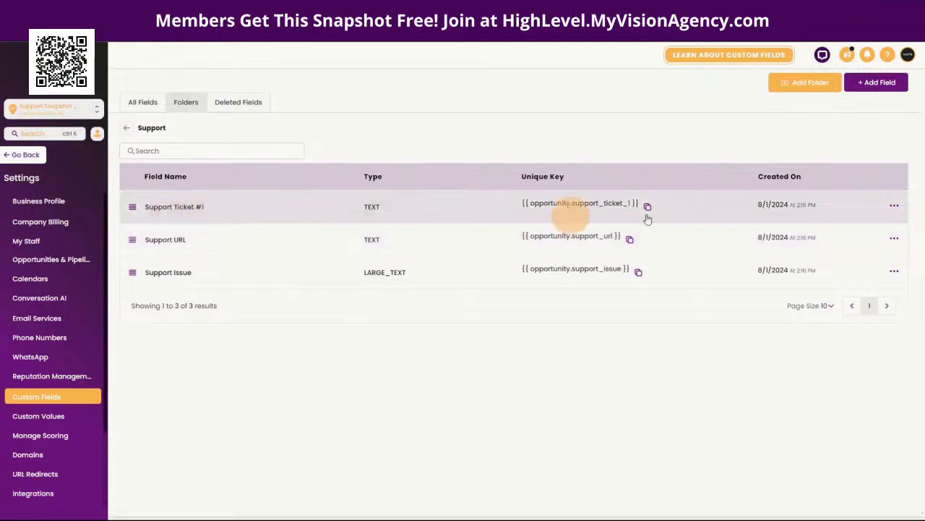
pyautogui.click(849, 226)
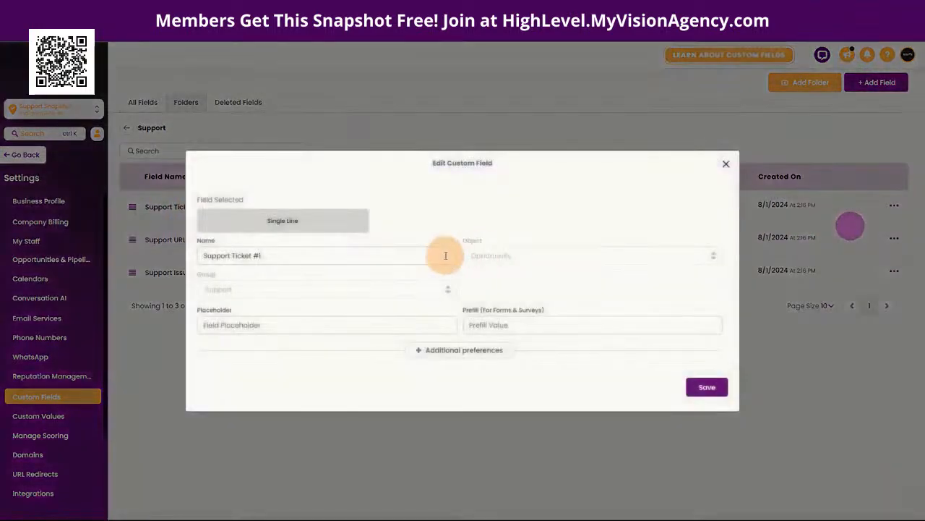
pyautogui.click(258, 256)
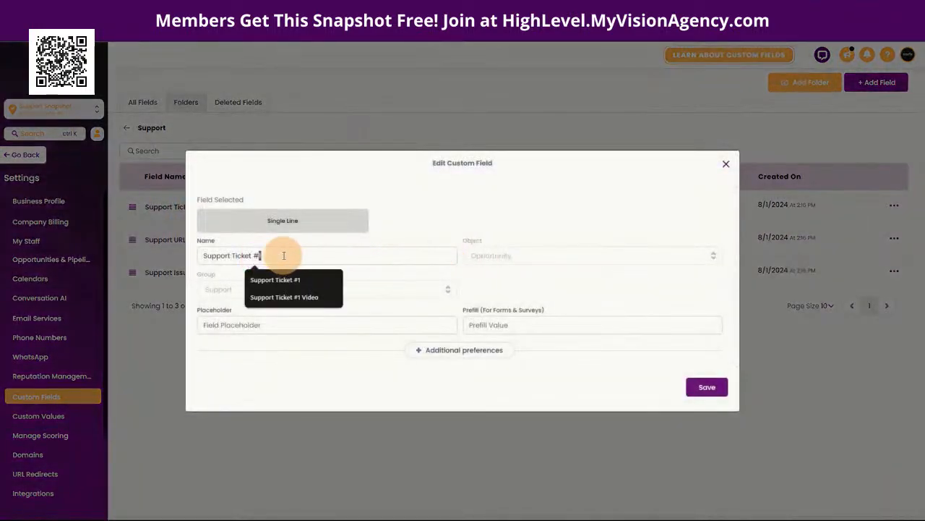
pyautogui.click(494, 214)
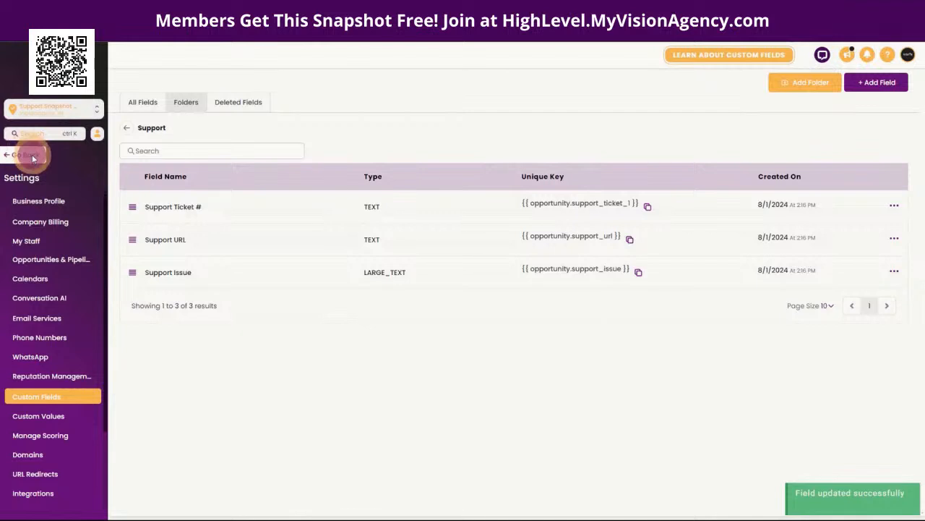
# Step: Reopen the Support workflow, confirm the ticket #1 pipeline action's three field mappings, and save
pyautogui.click(33, 156)
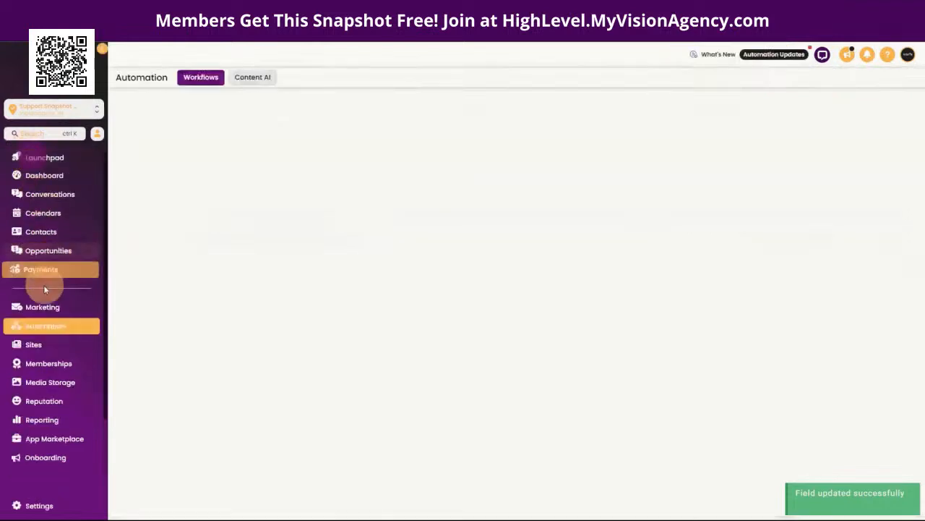
pyautogui.click(227, 258)
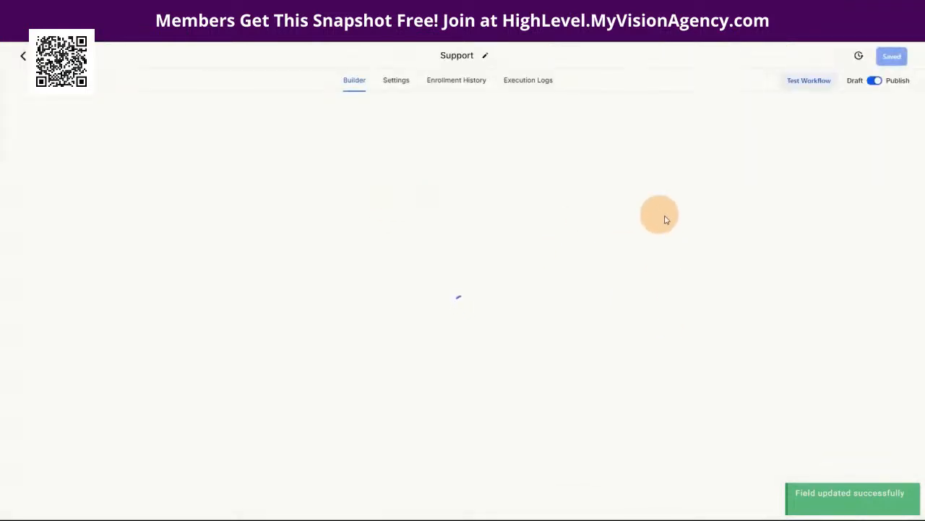
pyautogui.scroll(-5, 644, 340)
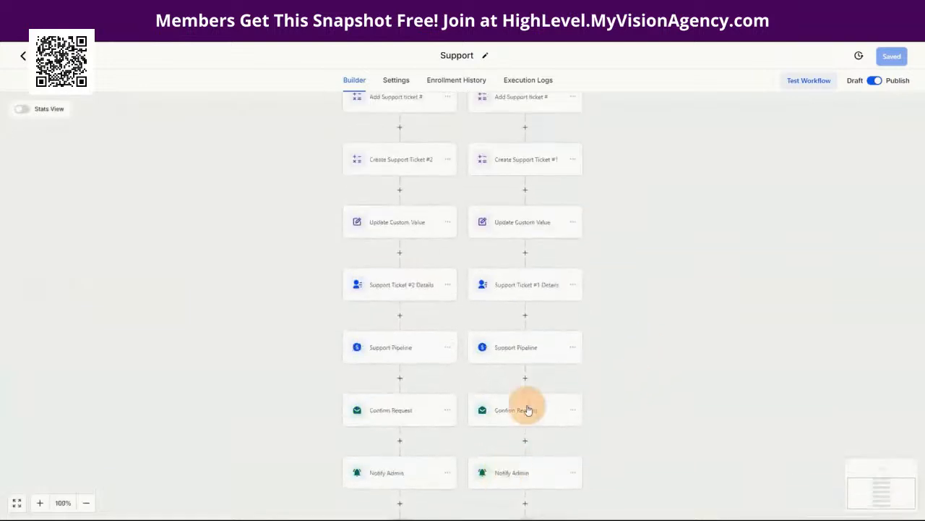
pyautogui.click(523, 350)
pyautogui.scroll(-3, 795, 325)
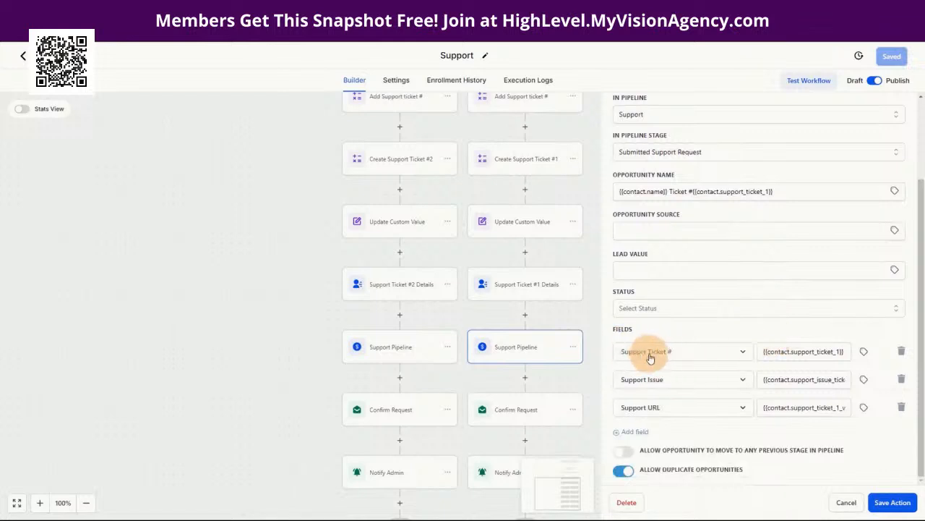
pyautogui.click(894, 502)
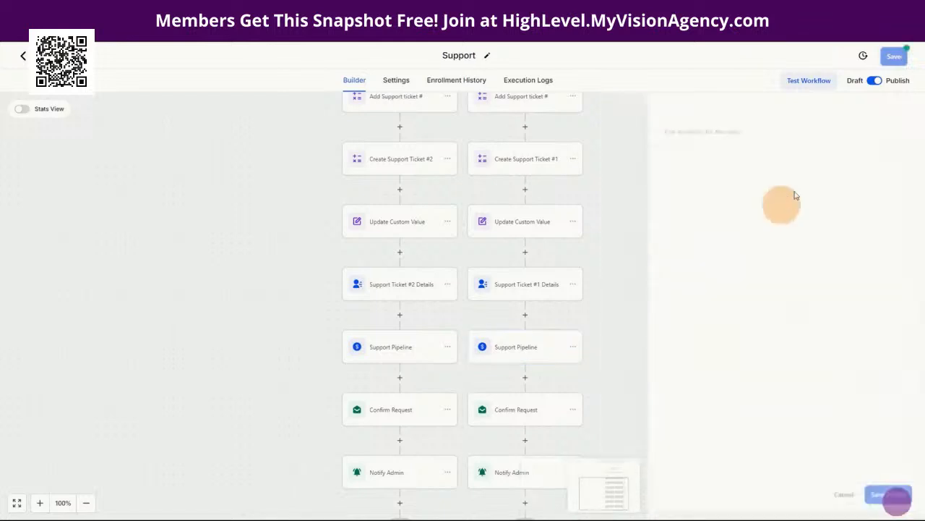
pyautogui.click(897, 58)
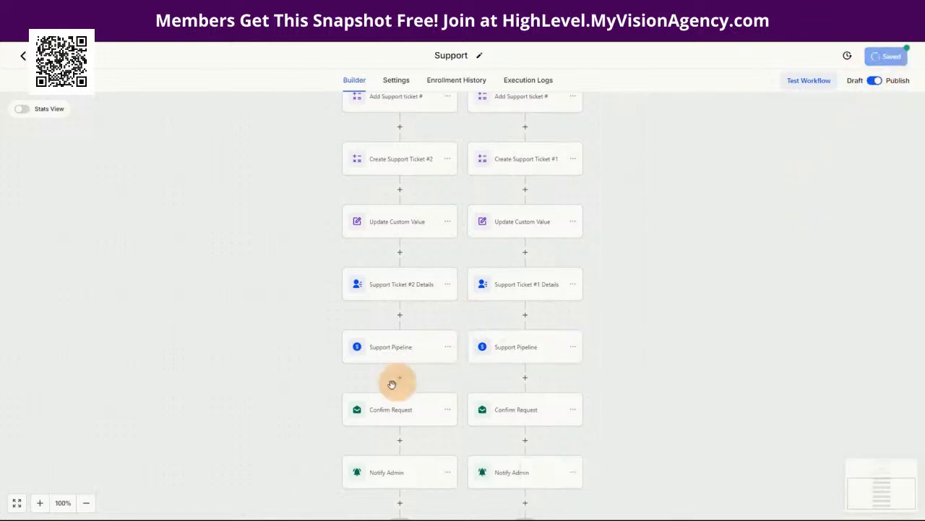
# Step: Map the ticket #2 opportunity's Support Ticket # field to the contact's Support Ticket #2 value
pyautogui.click(398, 354)
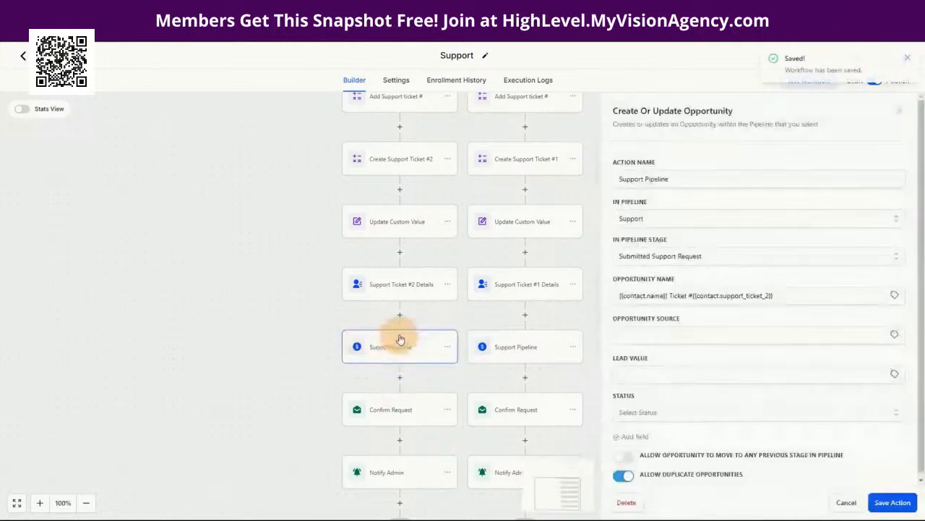
pyautogui.click(635, 432)
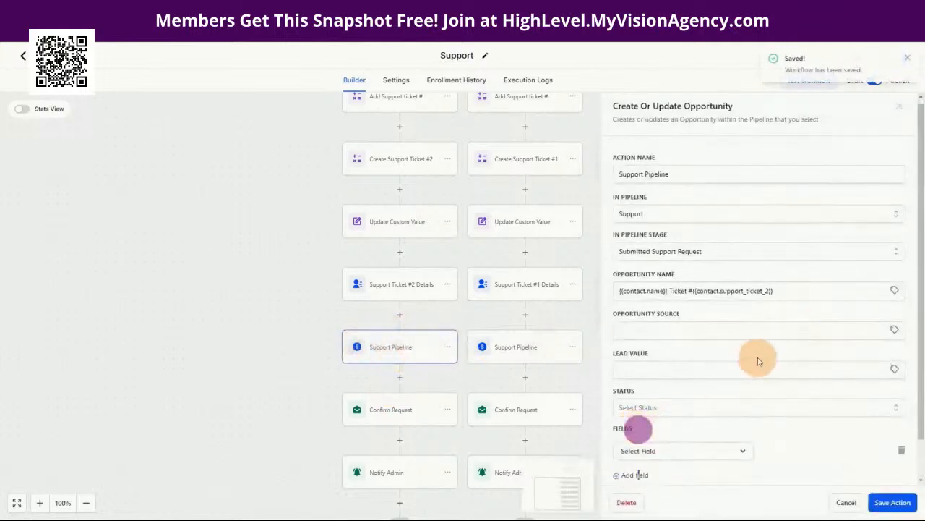
pyautogui.click(667, 410)
pyautogui.scroll(-1, 796, 373)
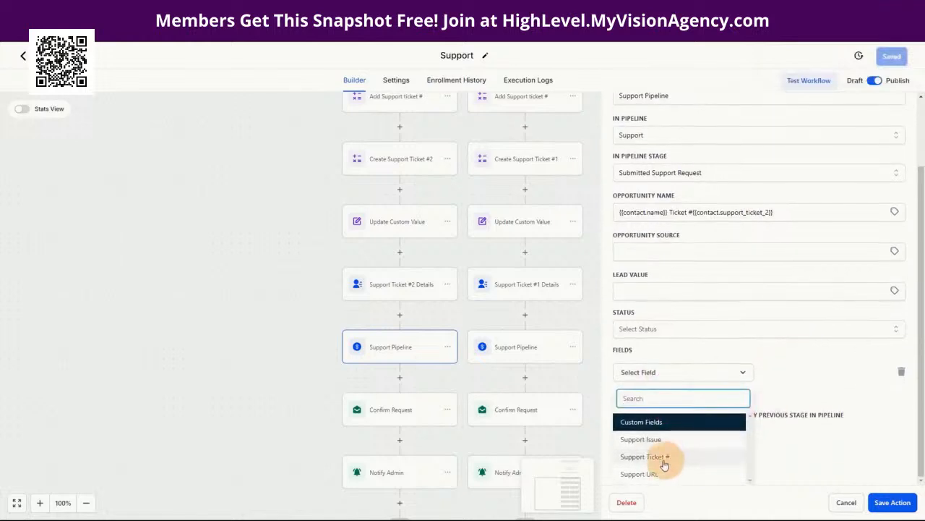
pyautogui.click(667, 456)
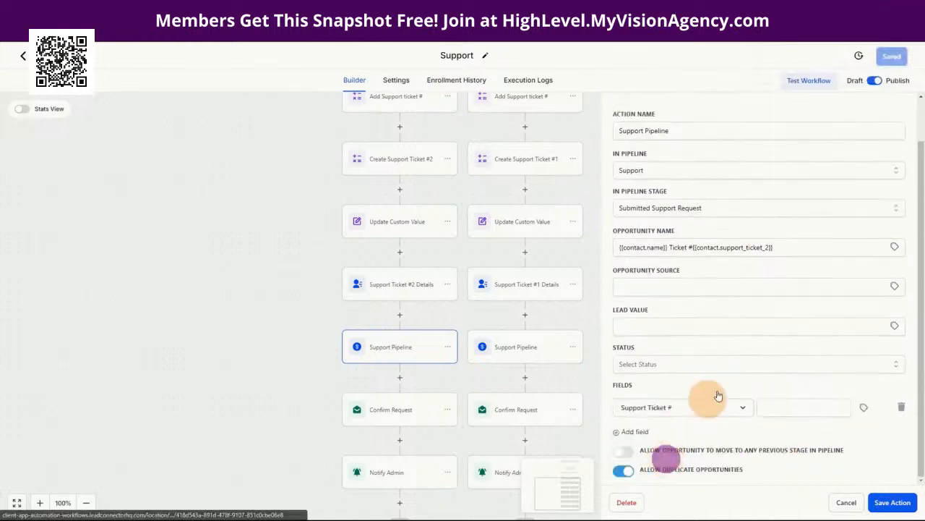
pyautogui.click(800, 407)
pyautogui.click(864, 409)
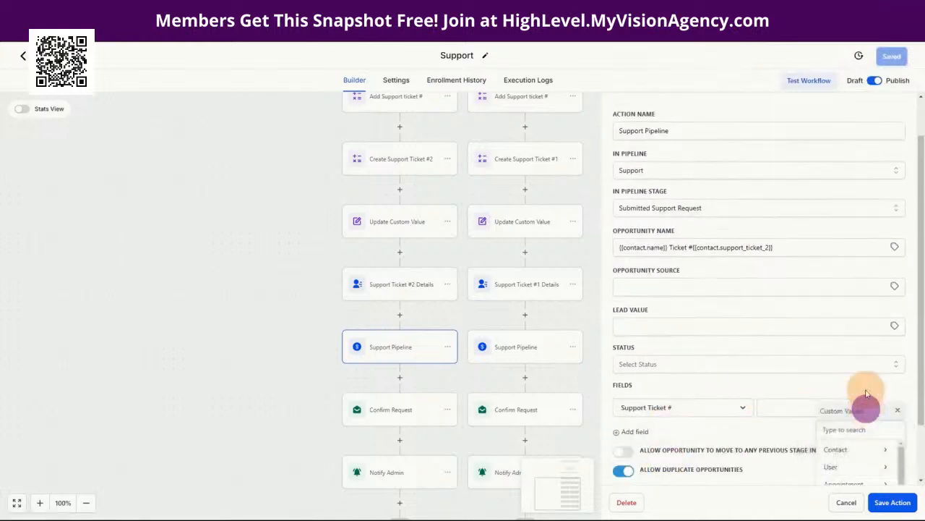
pyautogui.click(839, 450)
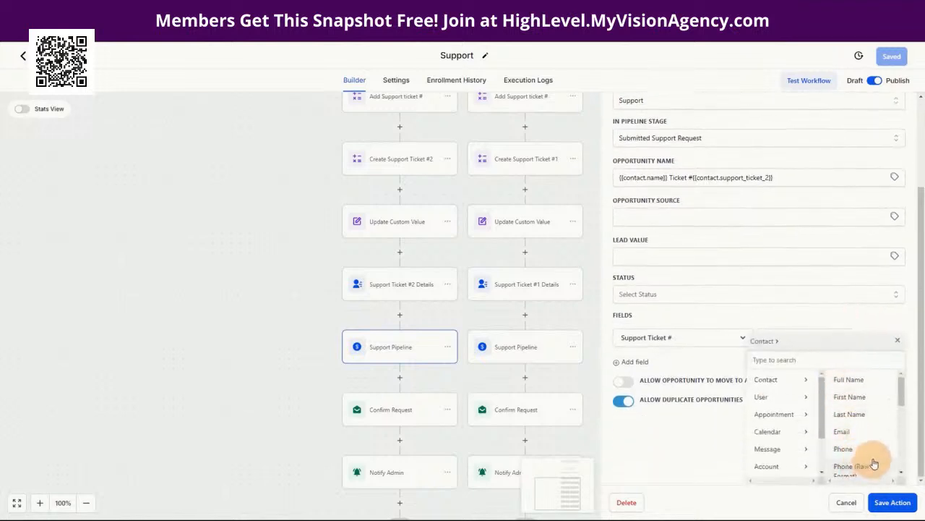
pyautogui.click(865, 474)
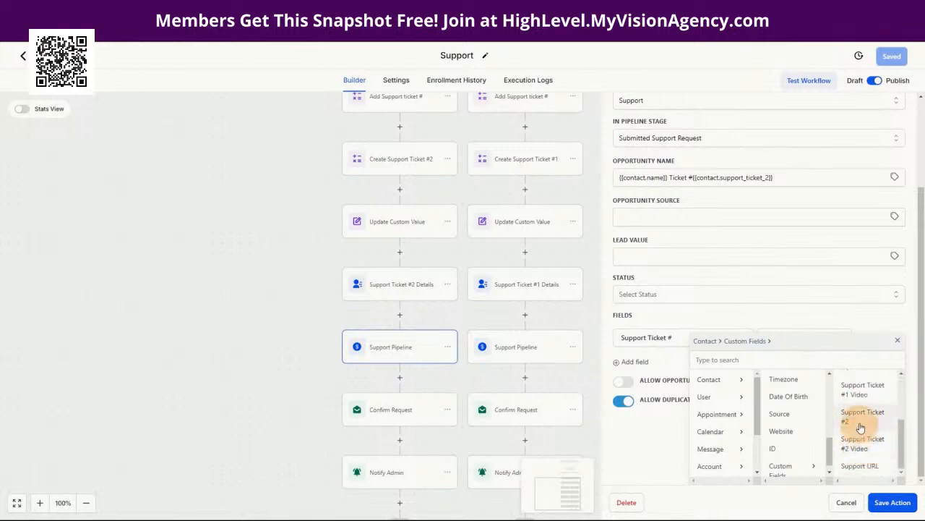
pyautogui.click(856, 418)
# Step: Map Support Issue to the contact's Support Issue Ticket #2 value
pyautogui.click(632, 433)
pyautogui.click(646, 406)
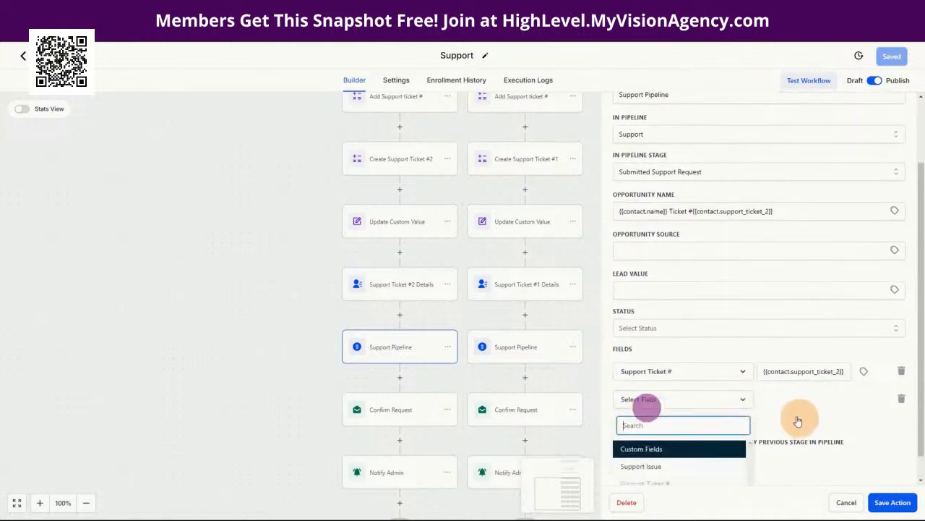
pyautogui.click(643, 438)
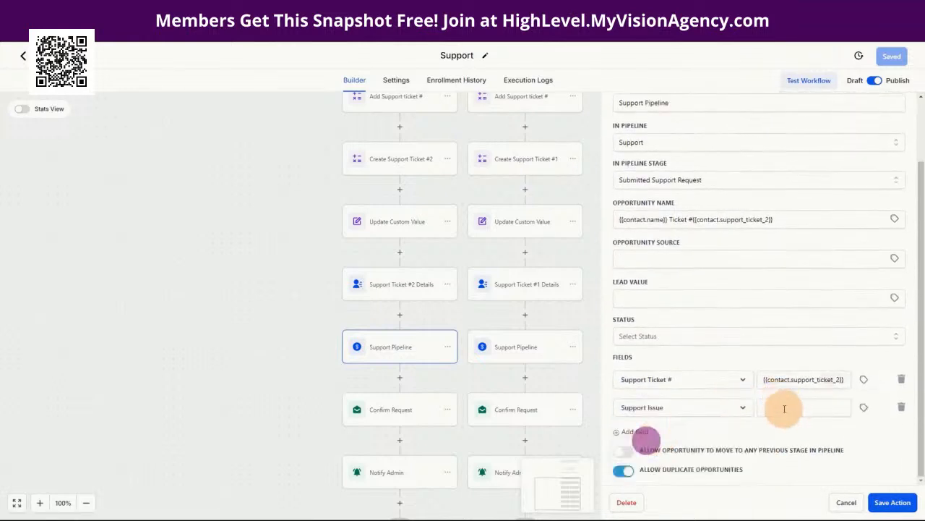
pyautogui.click(862, 408)
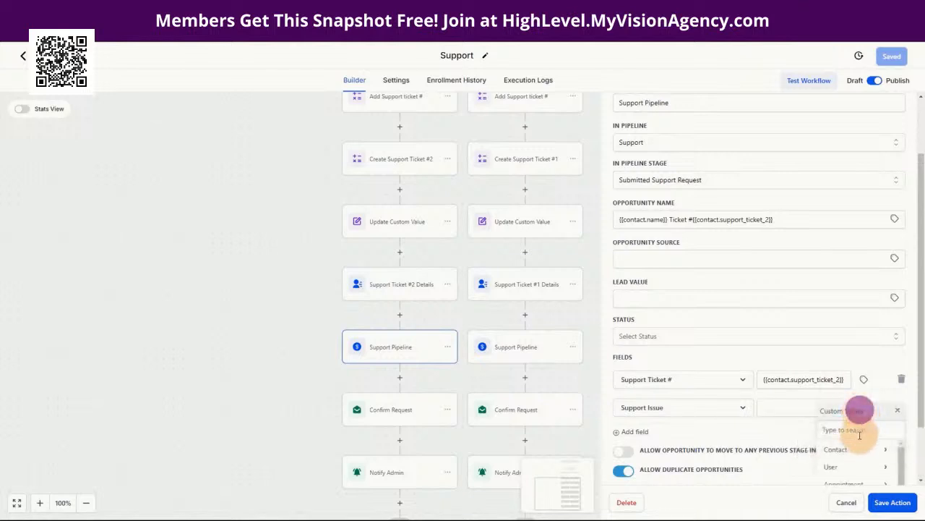
pyautogui.click(860, 452)
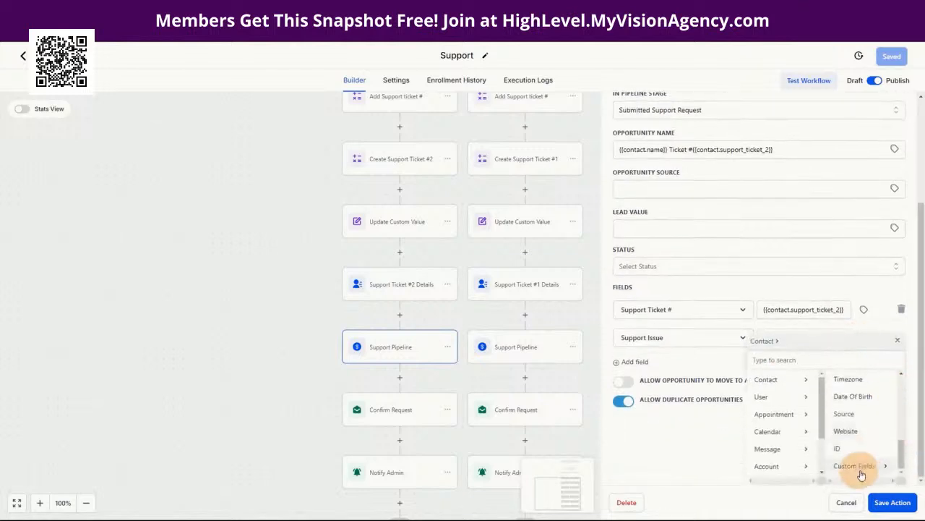
pyautogui.click(862, 466)
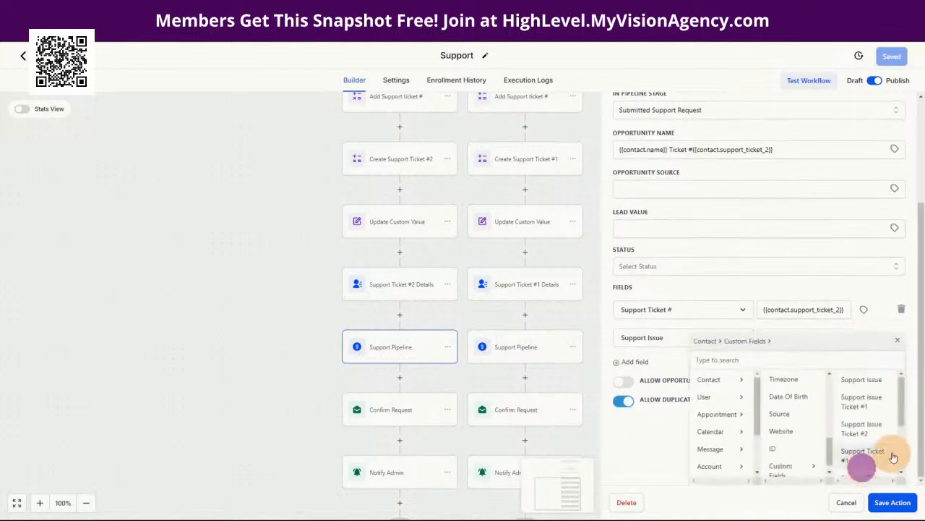
pyautogui.click(861, 432)
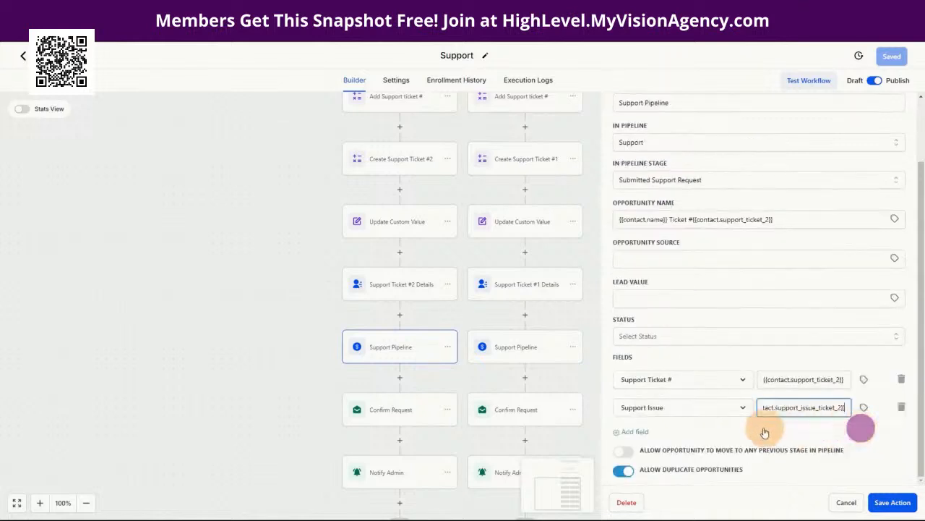
# Step: Map Support URL to the contact's Support Ticket #2 Video value, then save the action and workflow
pyautogui.click(636, 431)
pyautogui.click(682, 440)
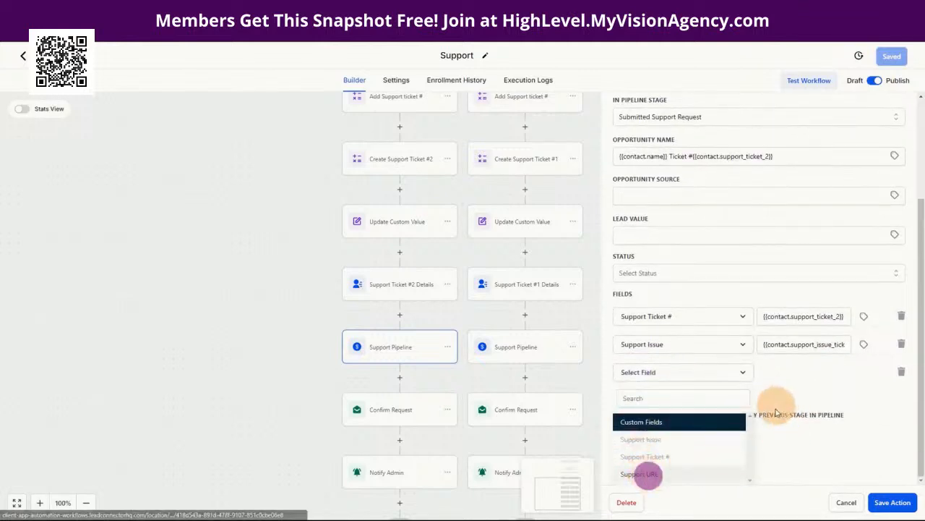
pyautogui.click(646, 473)
pyautogui.click(802, 409)
pyautogui.click(864, 409)
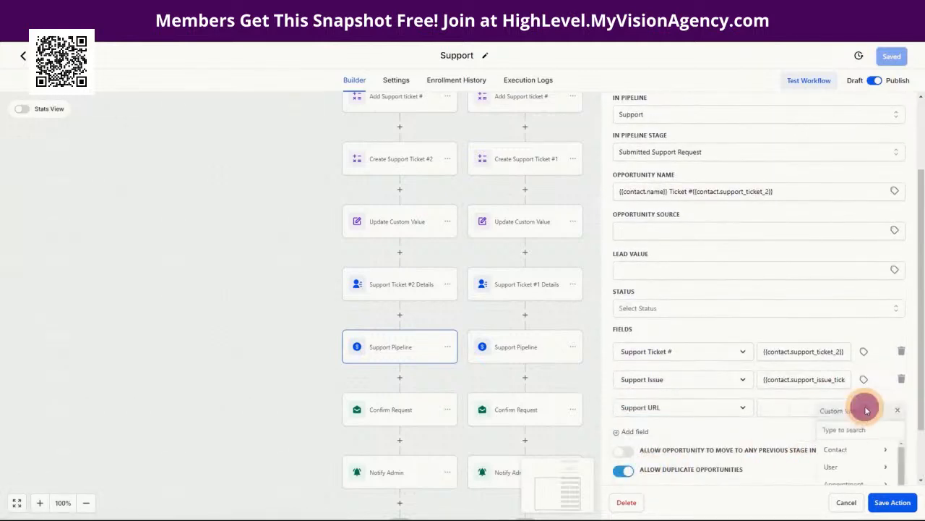
pyautogui.click(841, 450)
pyautogui.scroll(-2, 877, 448)
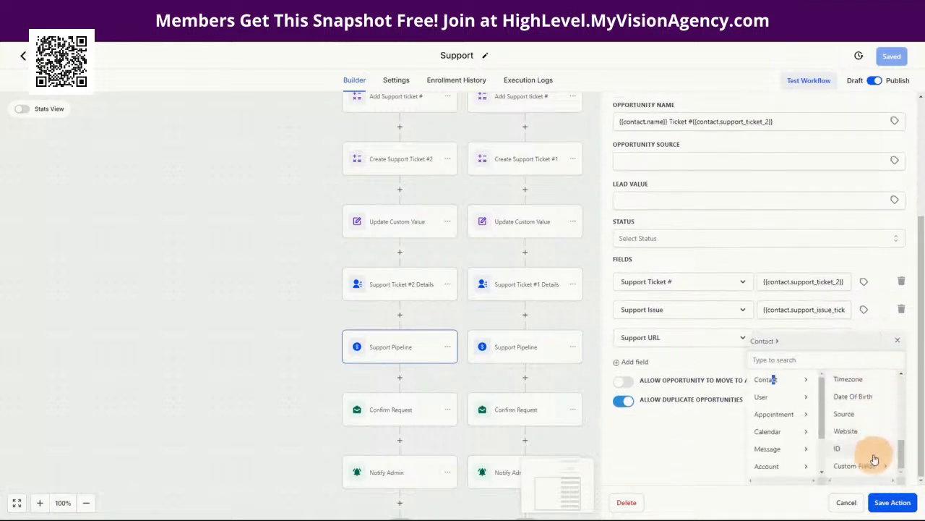
pyautogui.click(872, 469)
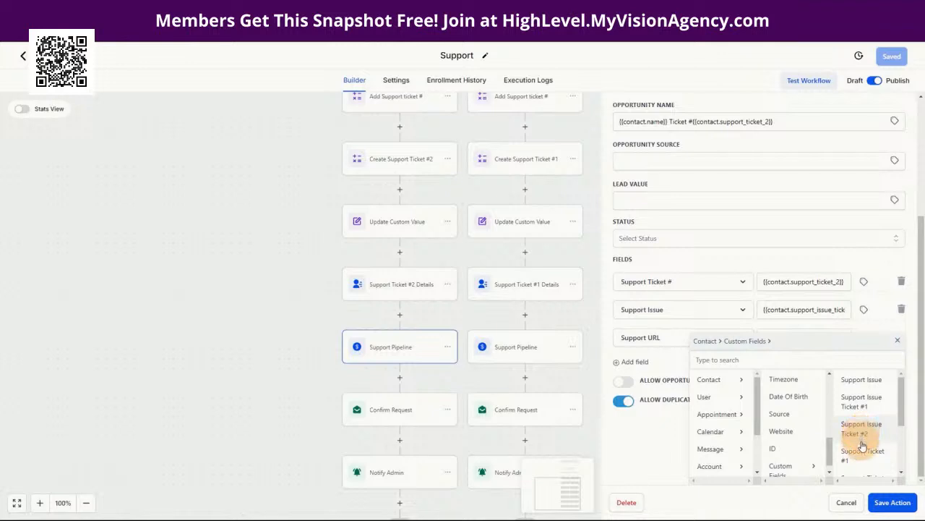
pyautogui.scroll(-3, 871, 453)
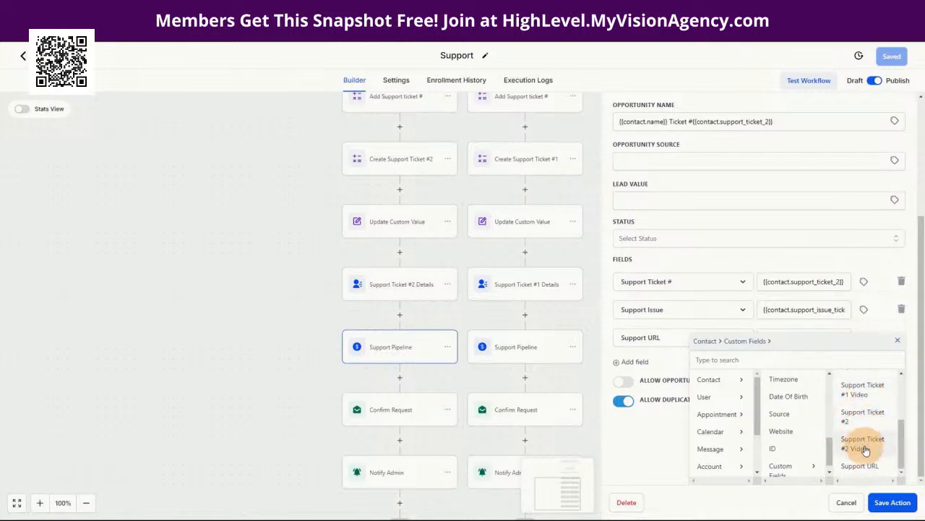
pyautogui.click(863, 443)
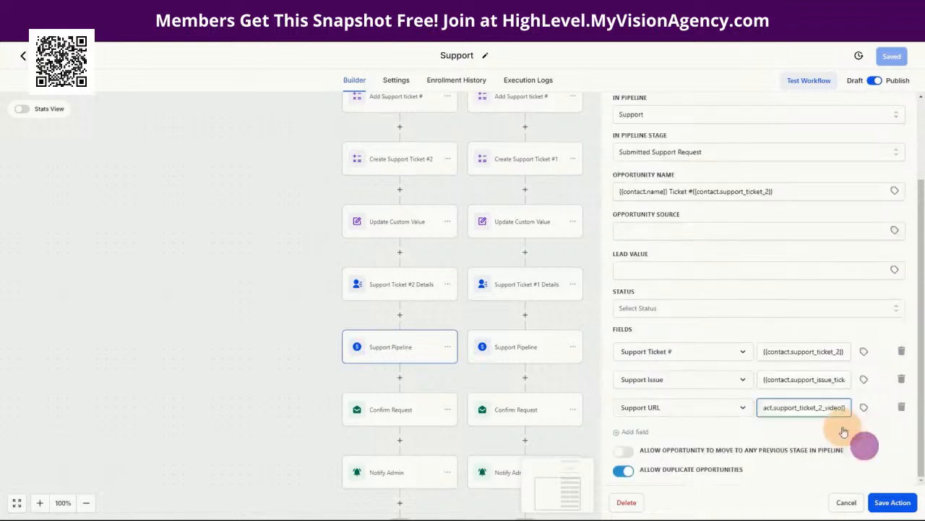
pyautogui.click(892, 502)
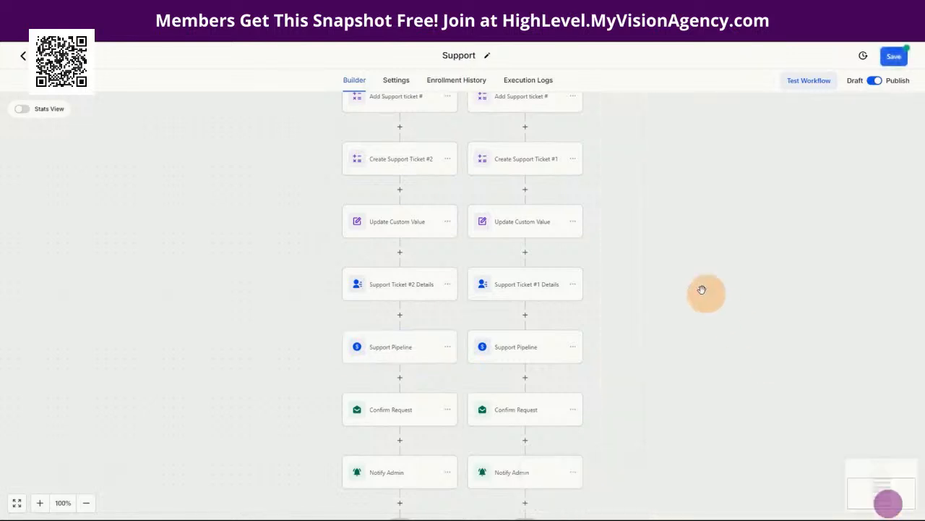
pyautogui.click(894, 56)
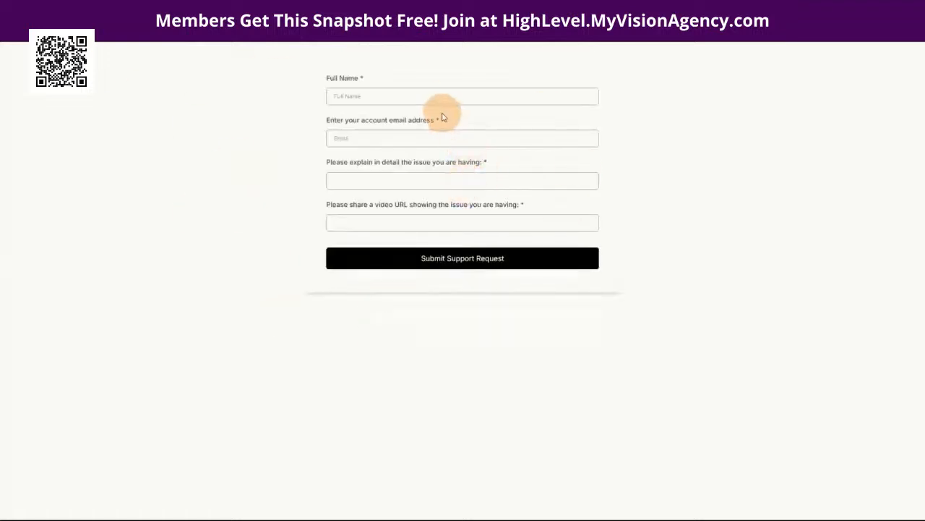
pyautogui.click(347, 95)
pyautogui.click(382, 137)
pyautogui.click(346, 139)
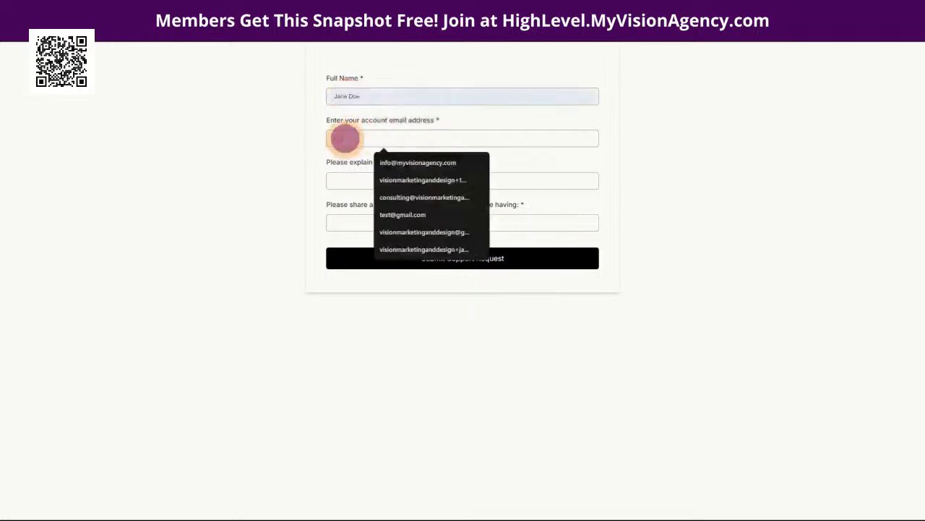
pyautogui.click(409, 180)
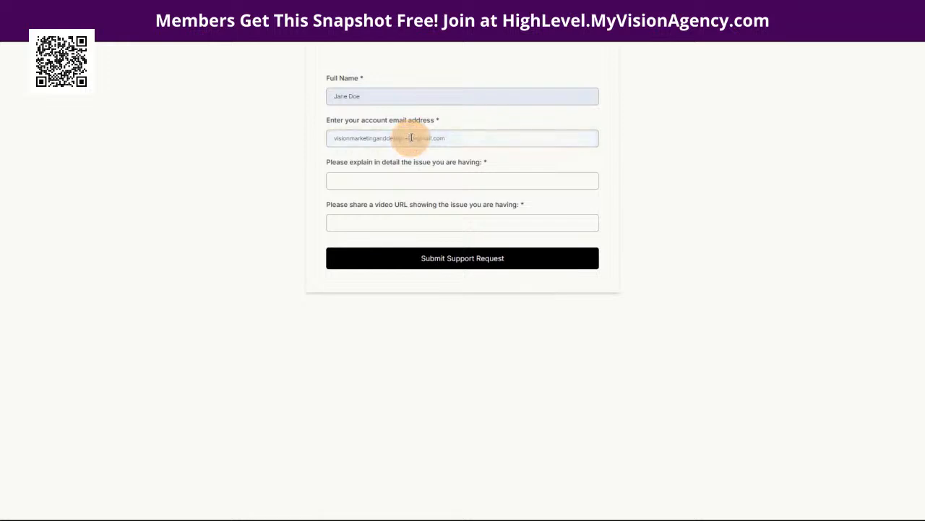
pyautogui.moveTo(468, 140); pyautogui.dragTo(338, 136)
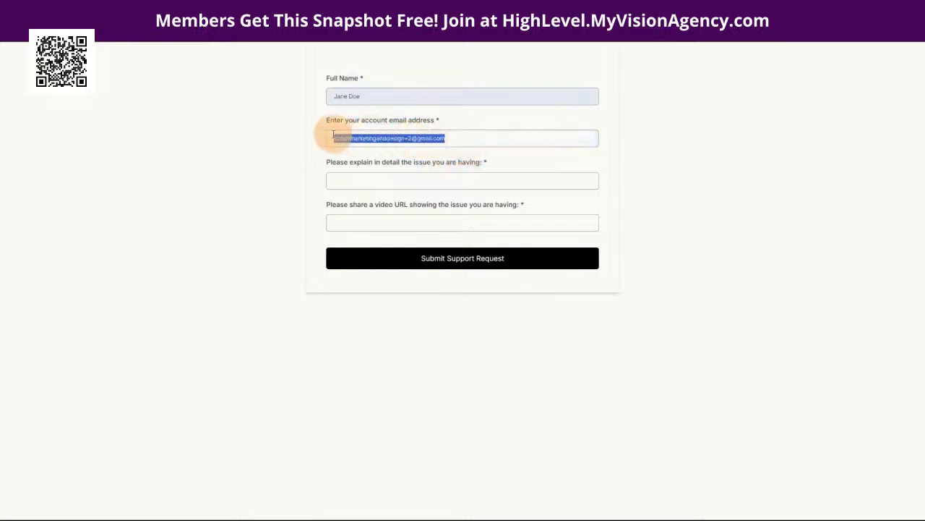
pyautogui.click(345, 179)
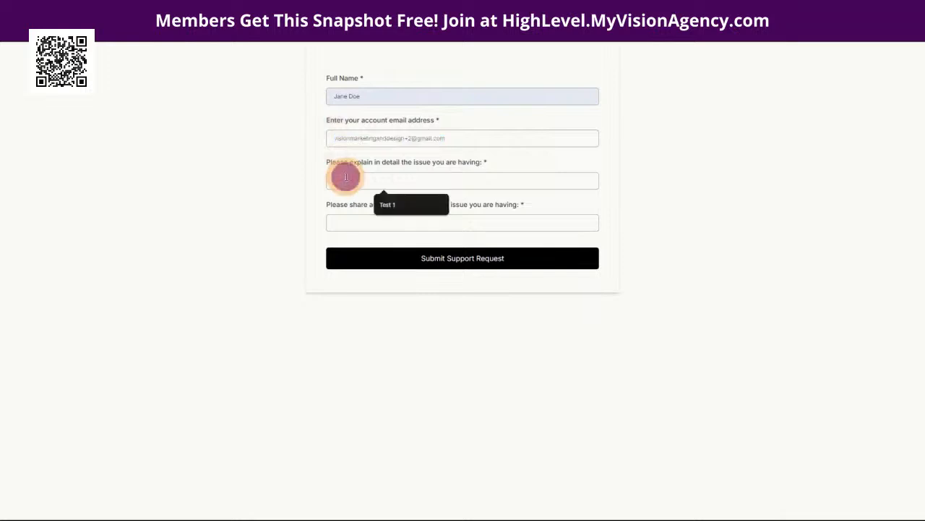
pyautogui.click(391, 205)
pyautogui.click(371, 222)
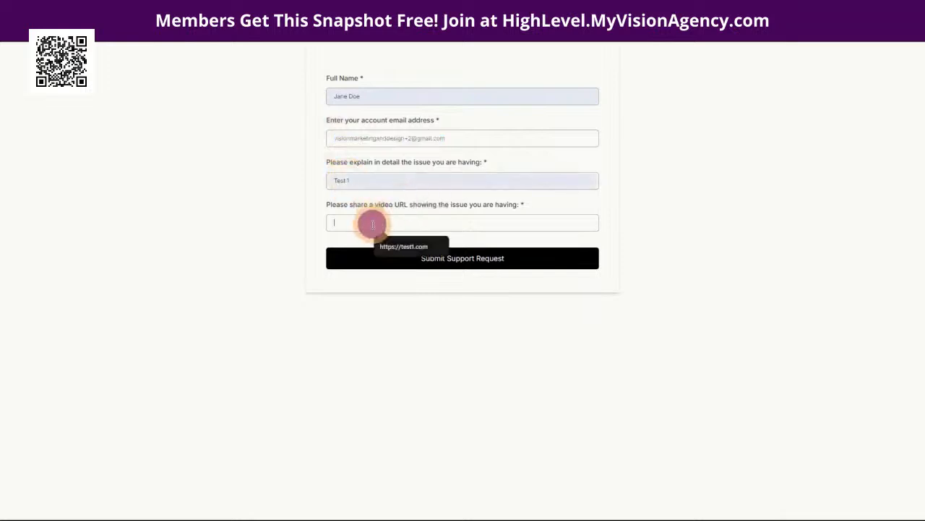
pyautogui.click(397, 247)
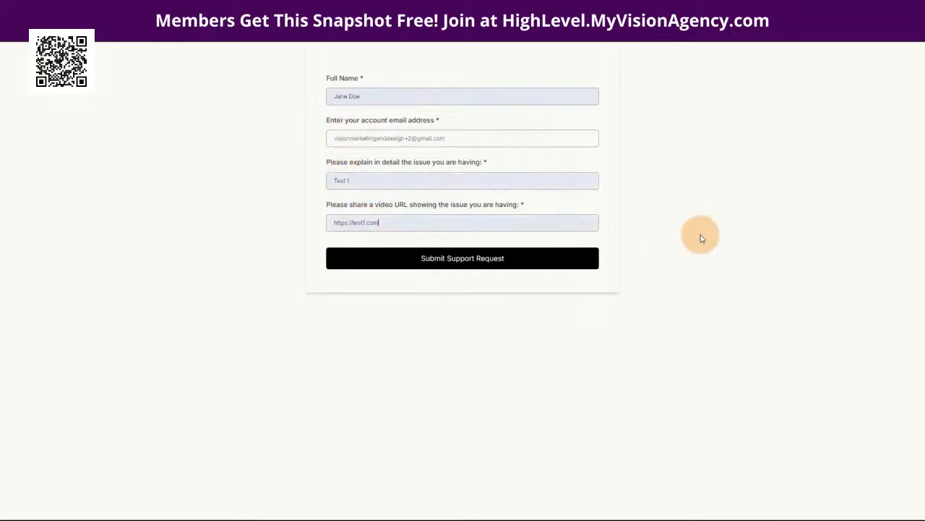
pyautogui.click(458, 261)
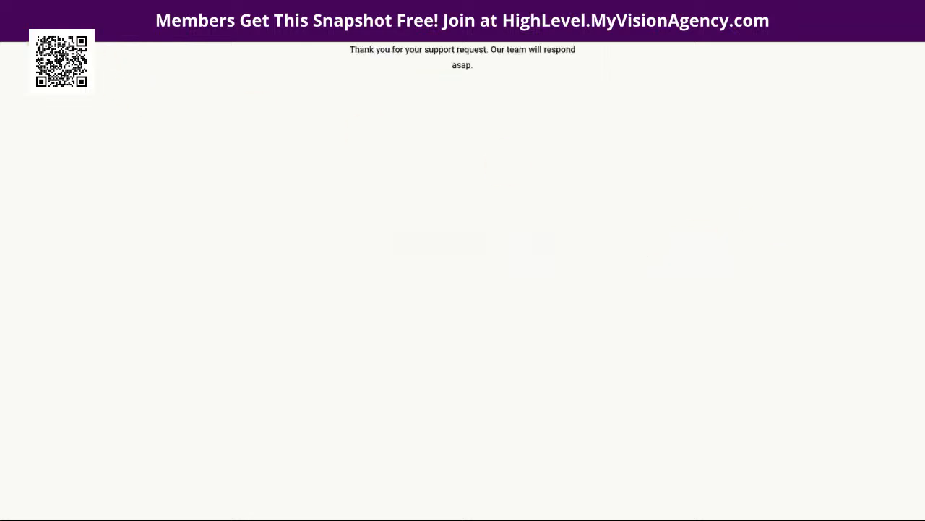
pyautogui.click(340, 97)
pyautogui.click(401, 136)
pyautogui.click(368, 138)
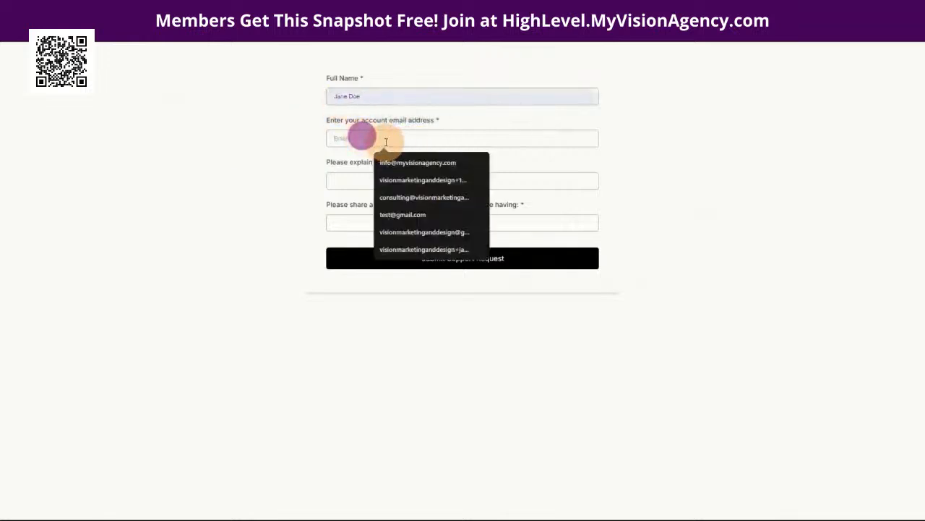
pyautogui.click(394, 161)
pyautogui.click(378, 180)
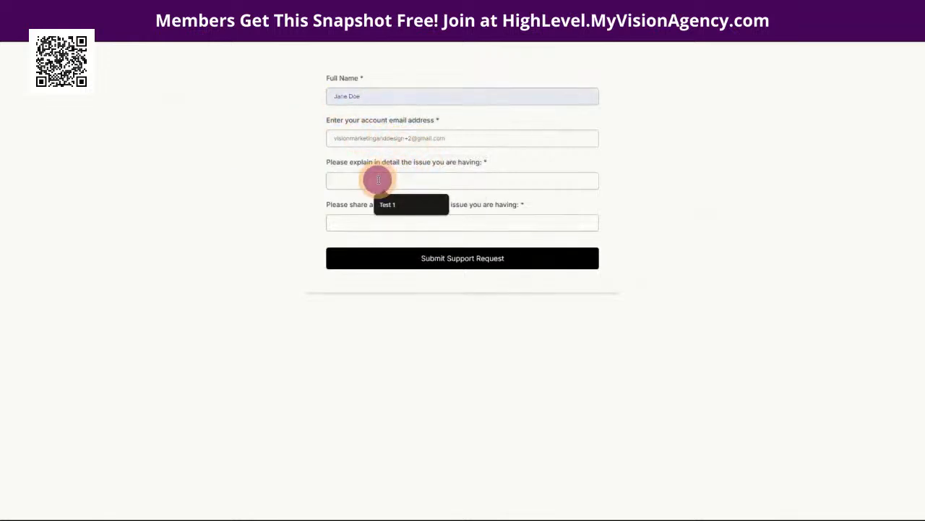
pyautogui.click(394, 205)
pyautogui.press('BackSpace')
pyautogui.write('2')
pyautogui.click(372, 220)
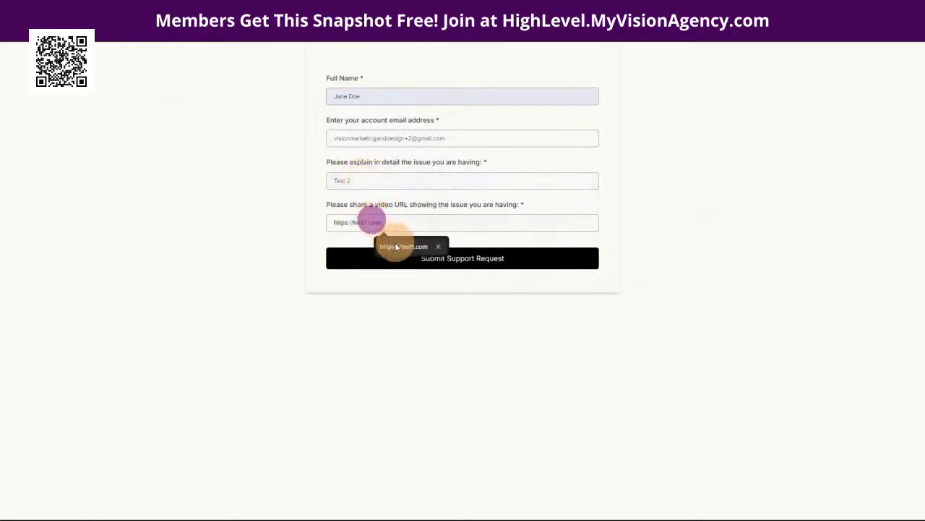
pyautogui.click(390, 243)
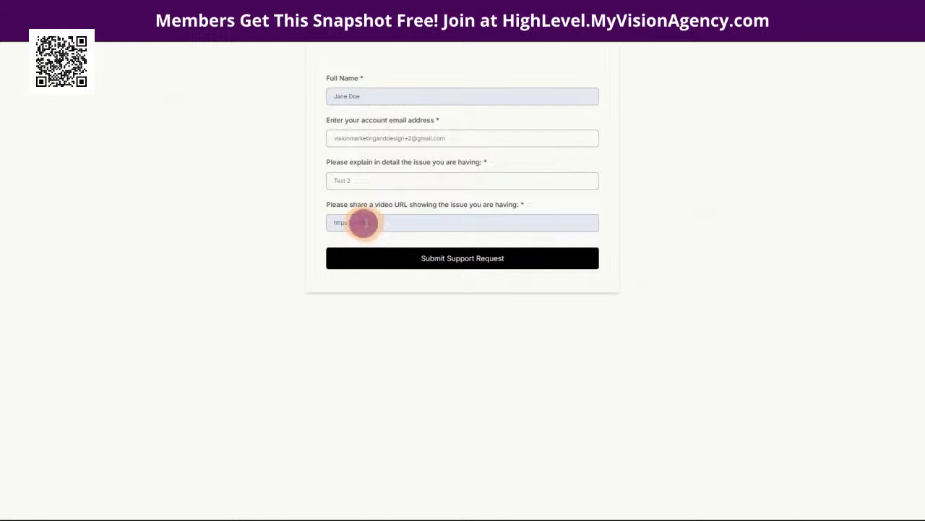
pyautogui.press('BackSpace')
pyautogui.write('2.com')
pyautogui.click(382, 236)
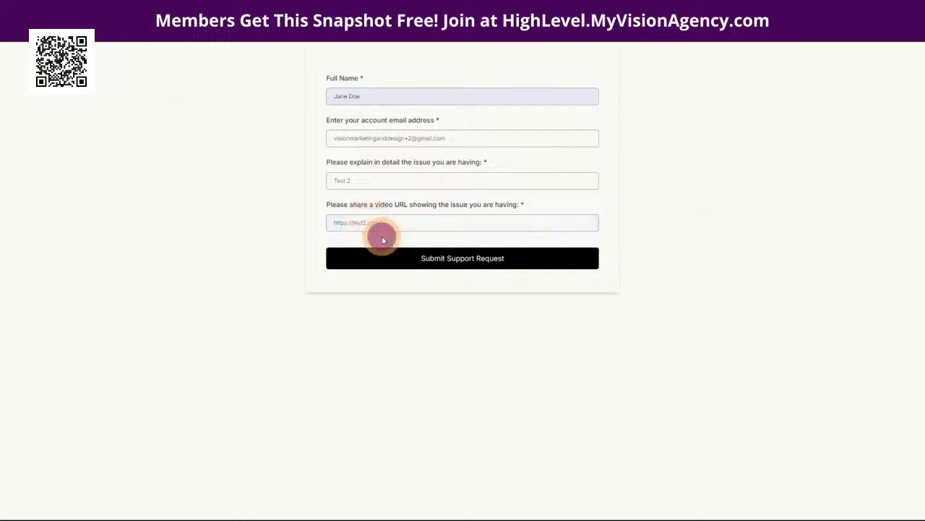
pyautogui.click(483, 261)
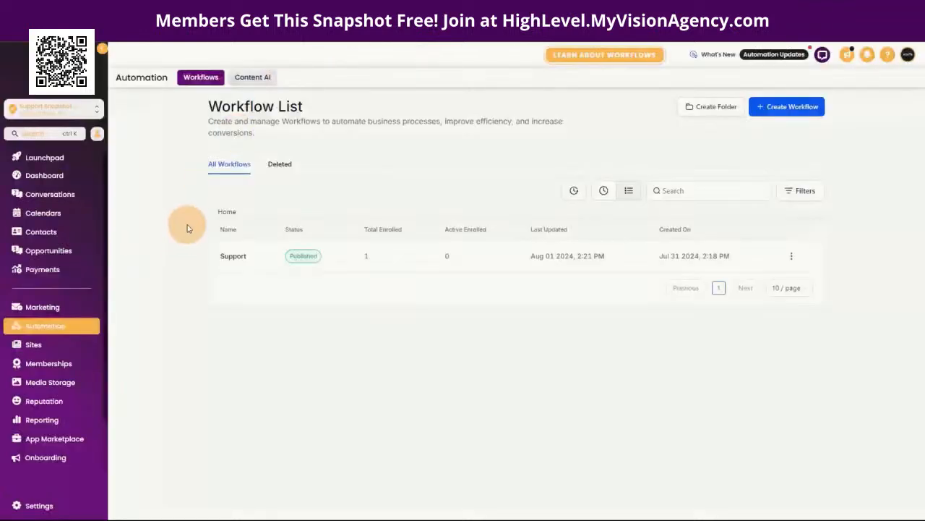
# Step: Open Opportunities to view the Support pipeline board with its three submitted tickets
pyautogui.click(45, 250)
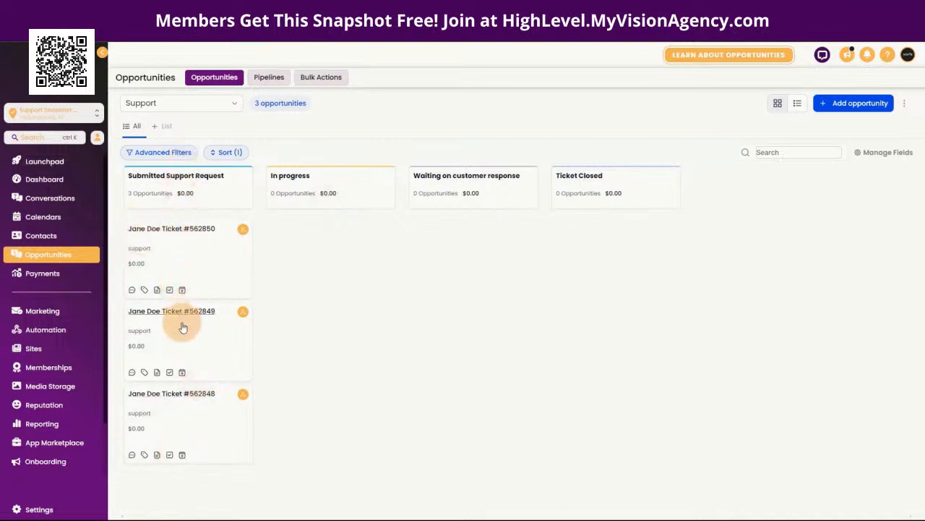
pyautogui.click(176, 255)
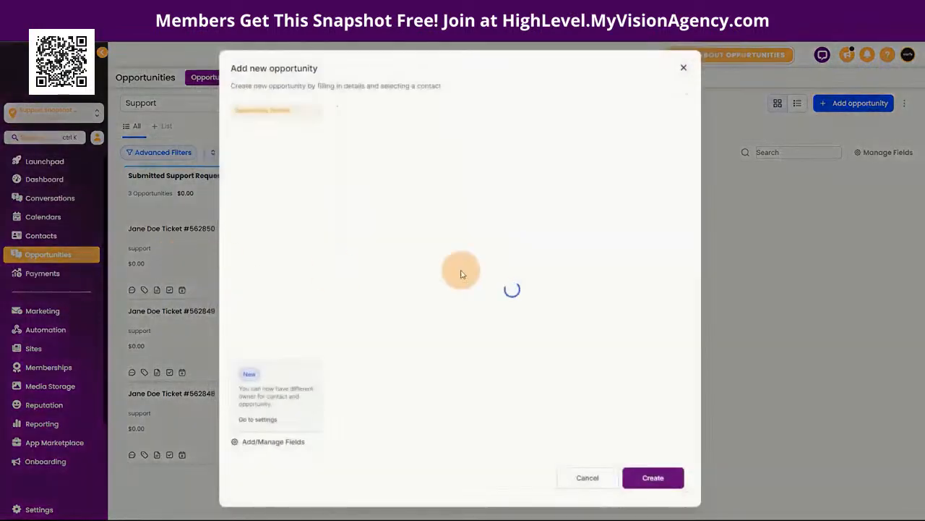
pyautogui.scroll(-1, 538, 332)
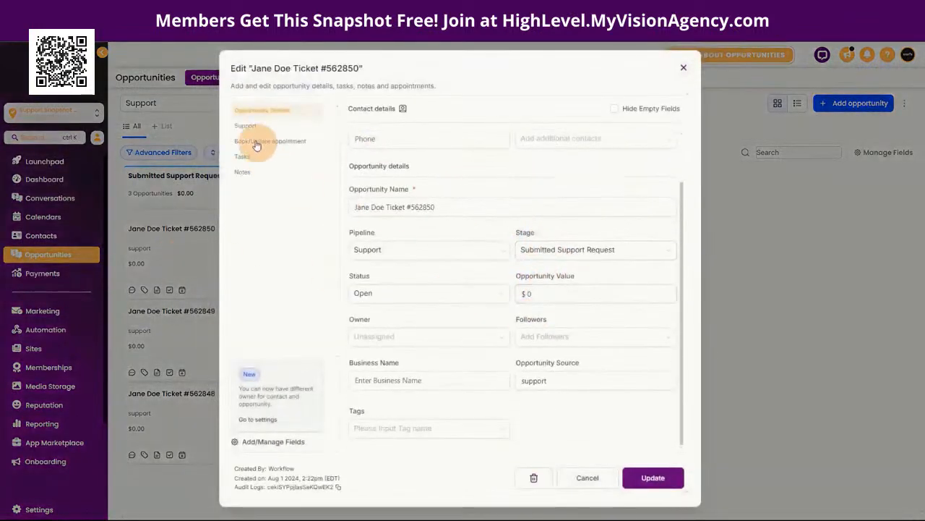
pyautogui.click(246, 126)
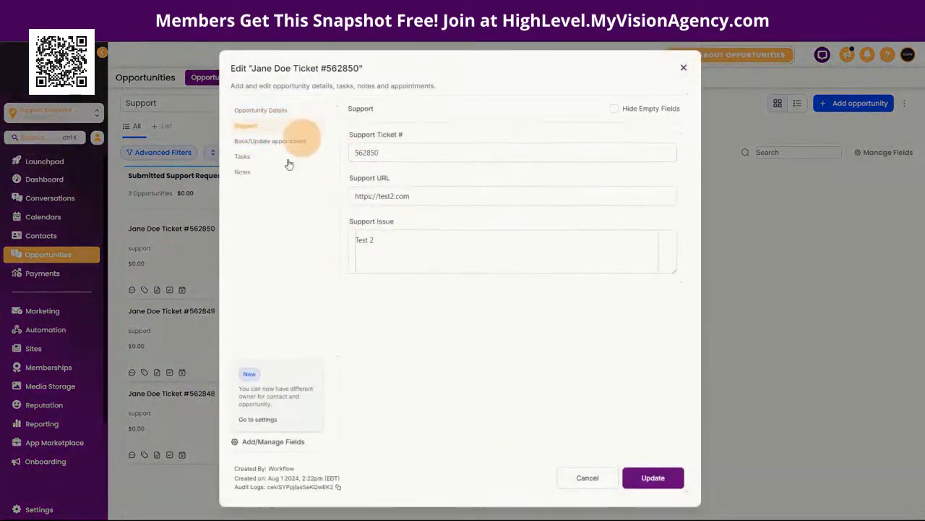
pyautogui.click(383, 196)
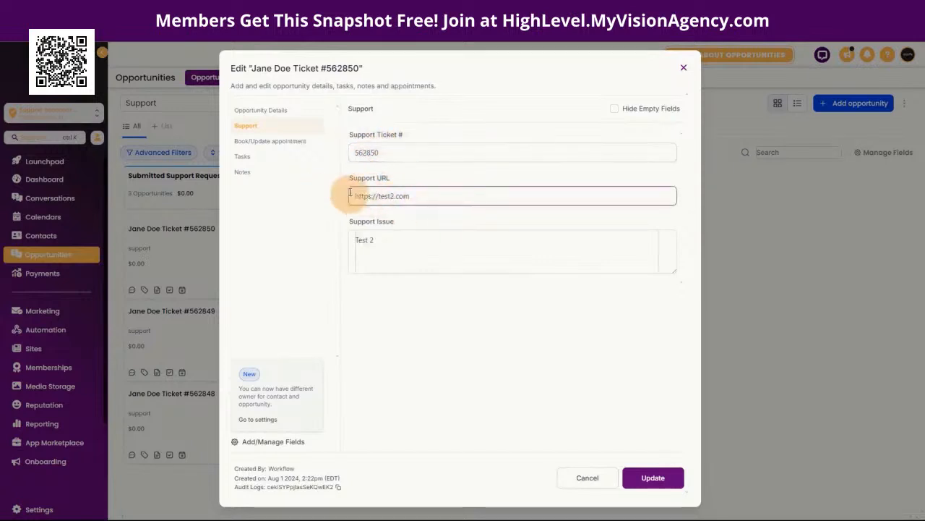
pyautogui.click(372, 248)
pyautogui.click(356, 247)
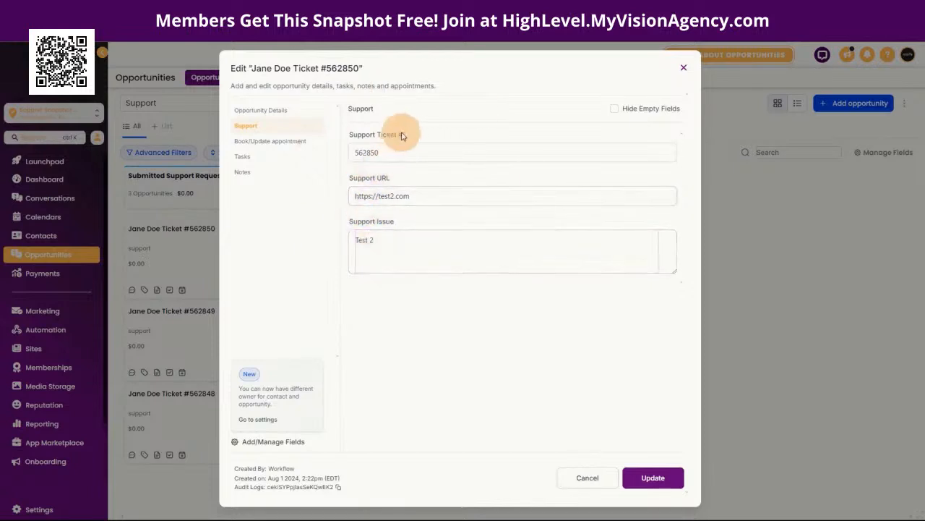
pyautogui.click(413, 193)
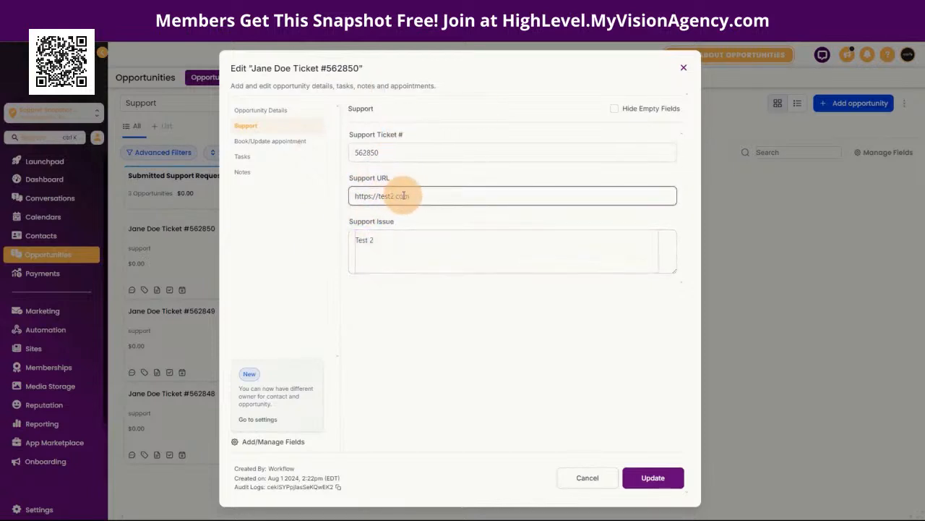
pyautogui.click(413, 250)
pyautogui.click(396, 205)
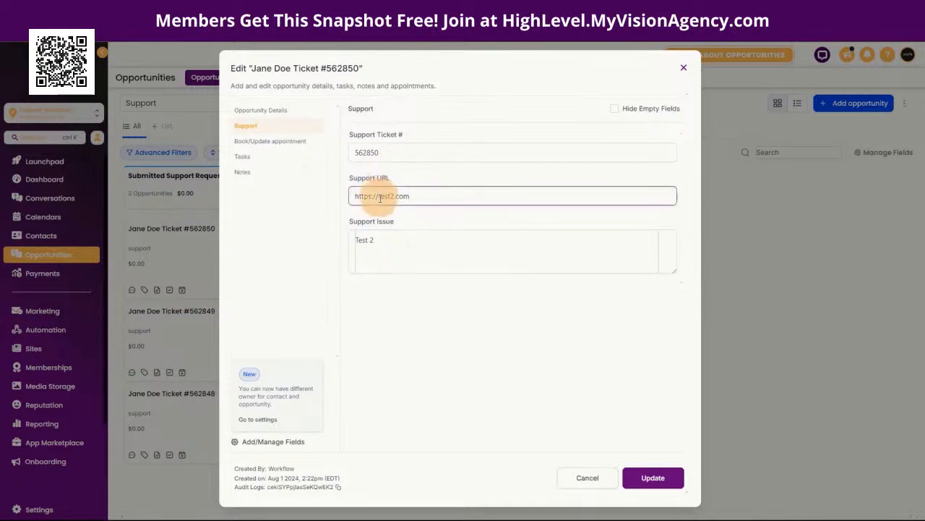
pyautogui.click(386, 246)
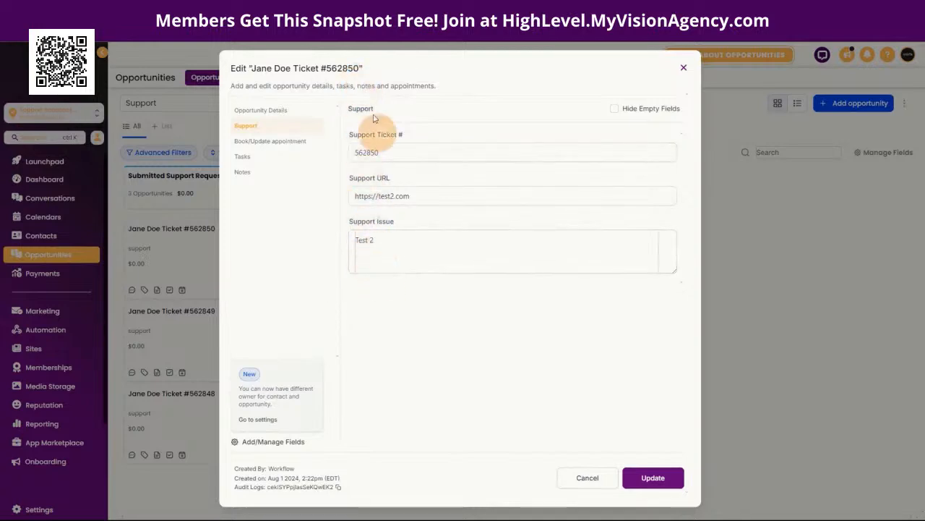
pyautogui.click(683, 67)
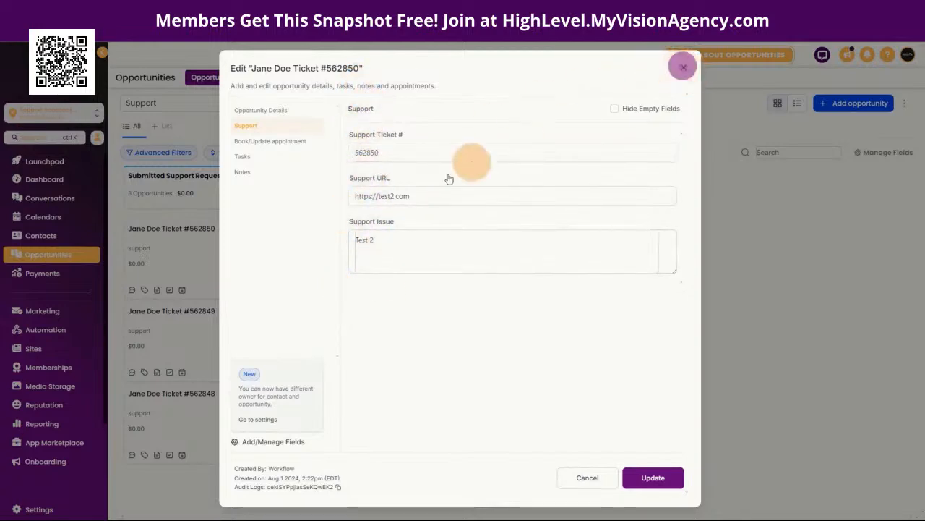
pyautogui.click(187, 332)
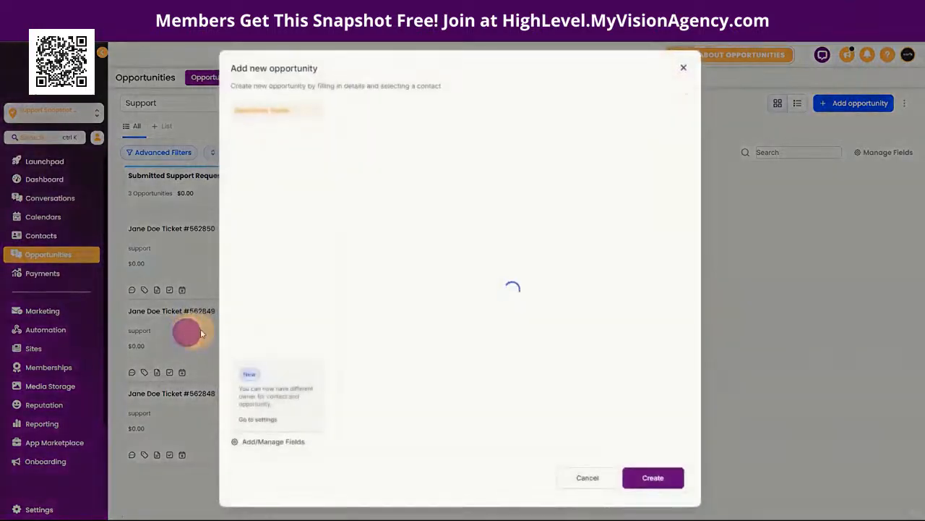
pyautogui.click(252, 126)
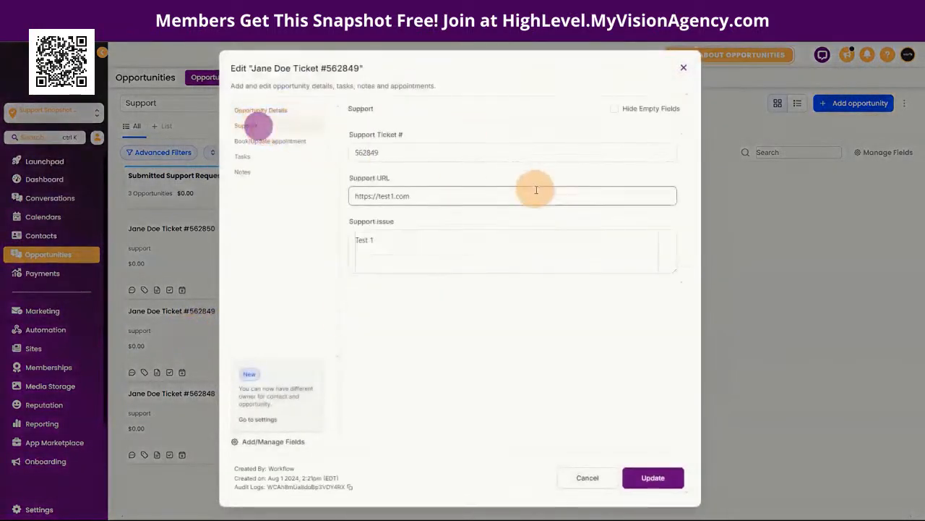
pyautogui.click(354, 153)
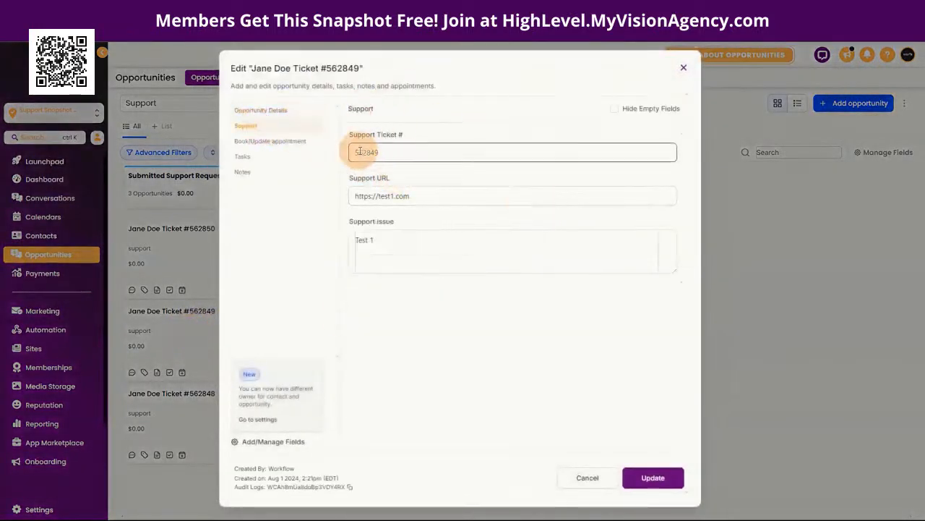
pyautogui.click(401, 196)
pyautogui.click(362, 271)
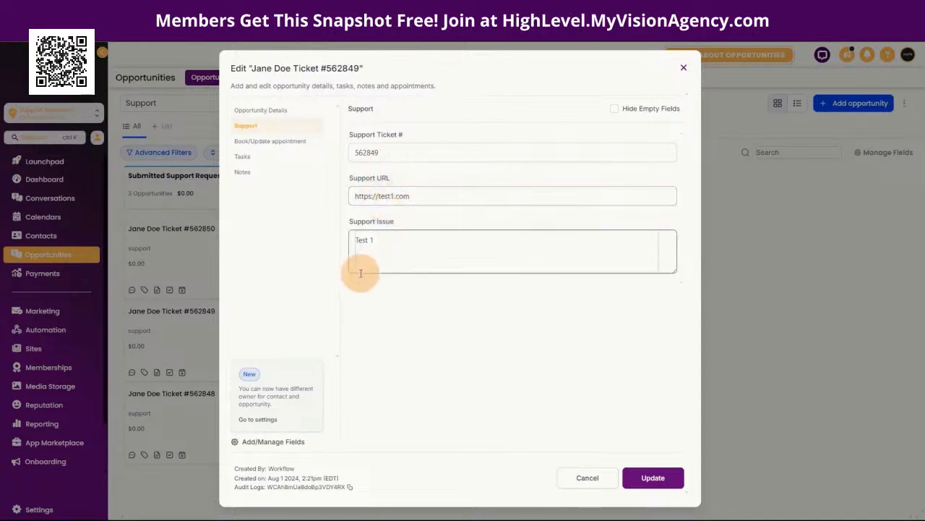
pyautogui.click(684, 68)
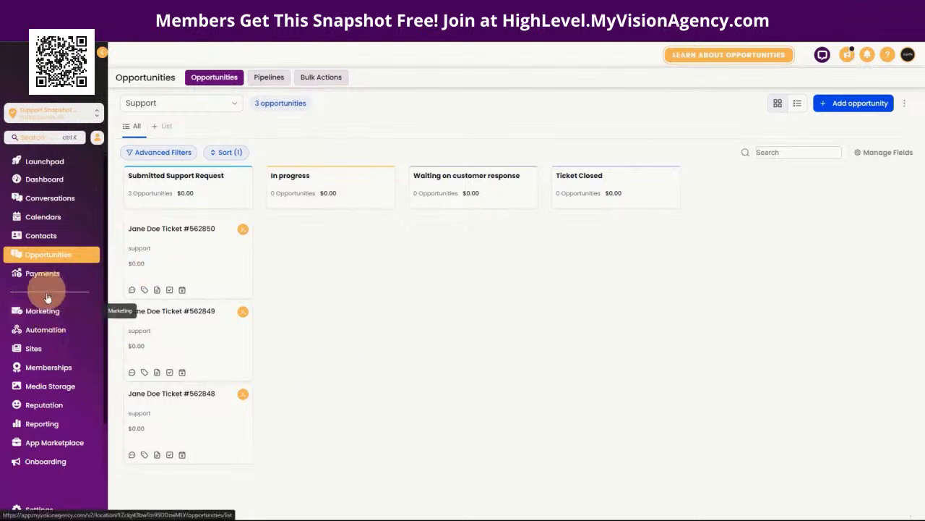
# Step: In Settings > Custom Values, edit the Support Ticket value so it holds 562850
pyautogui.click(43, 351)
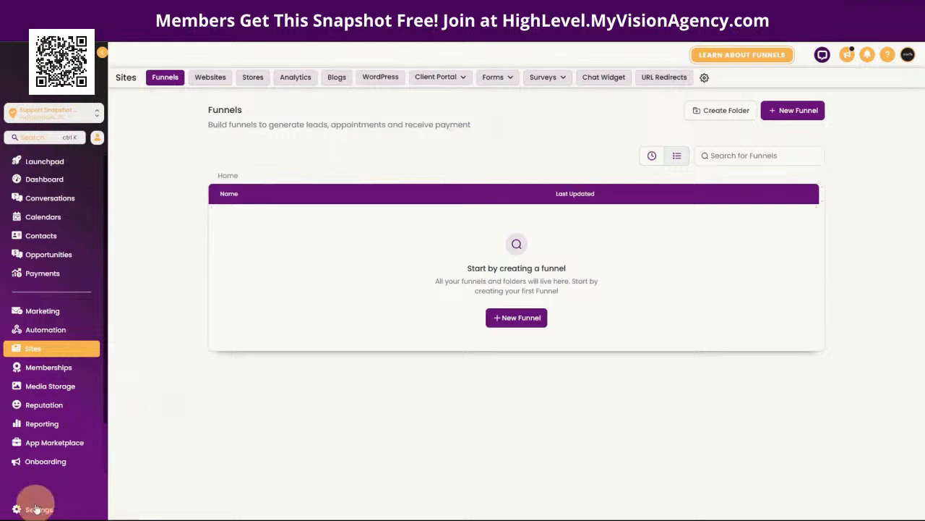
pyautogui.click(75, 489)
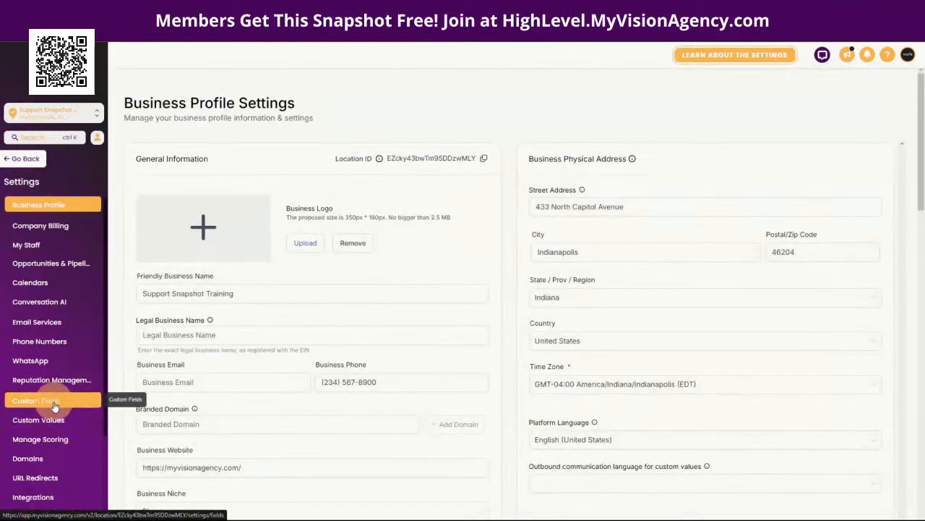
pyautogui.click(52, 420)
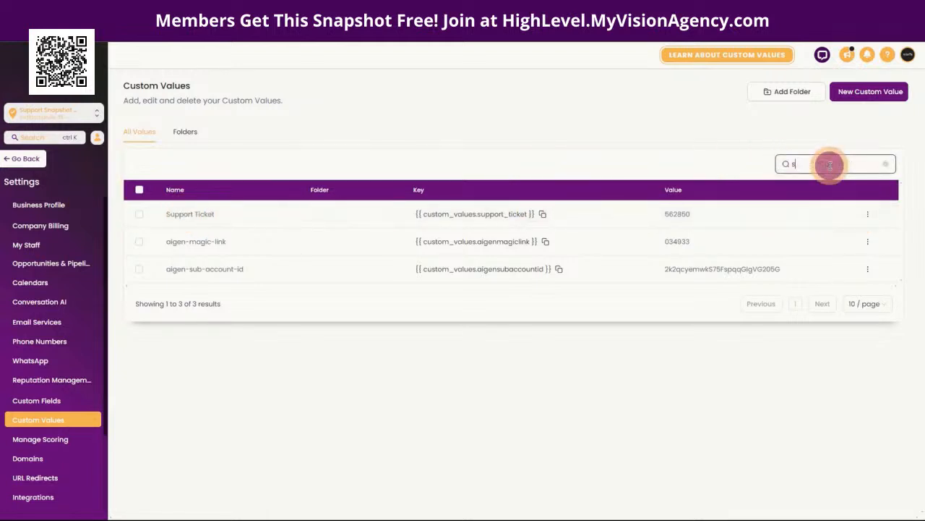
pyautogui.click(869, 216)
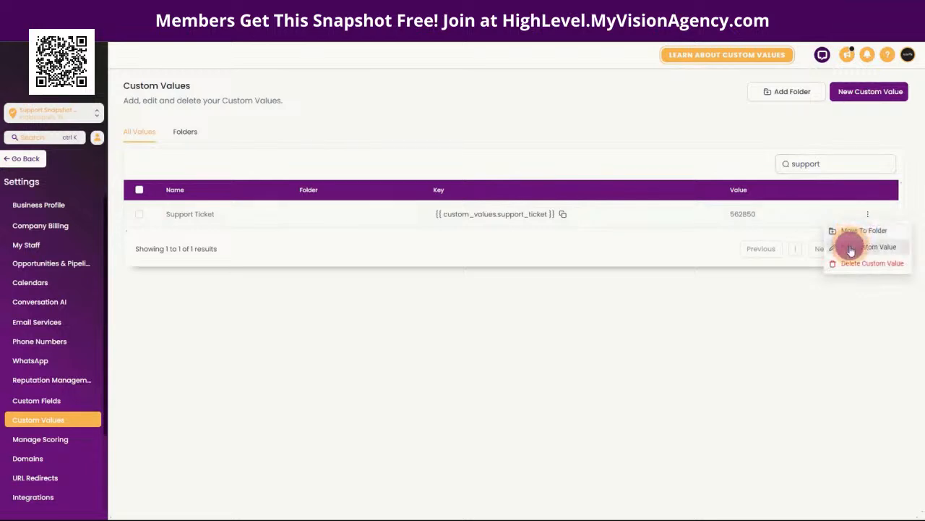
pyautogui.click(849, 246)
pyautogui.click(367, 297)
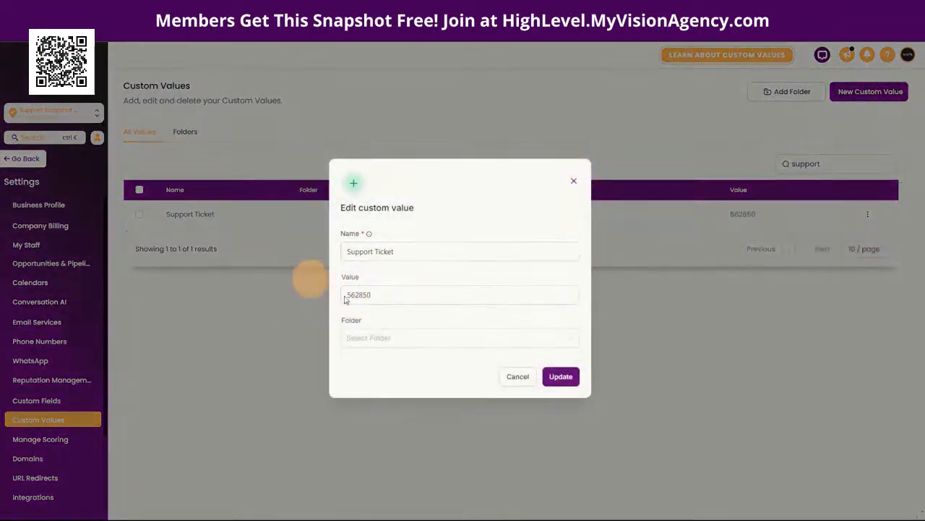
pyautogui.click(575, 182)
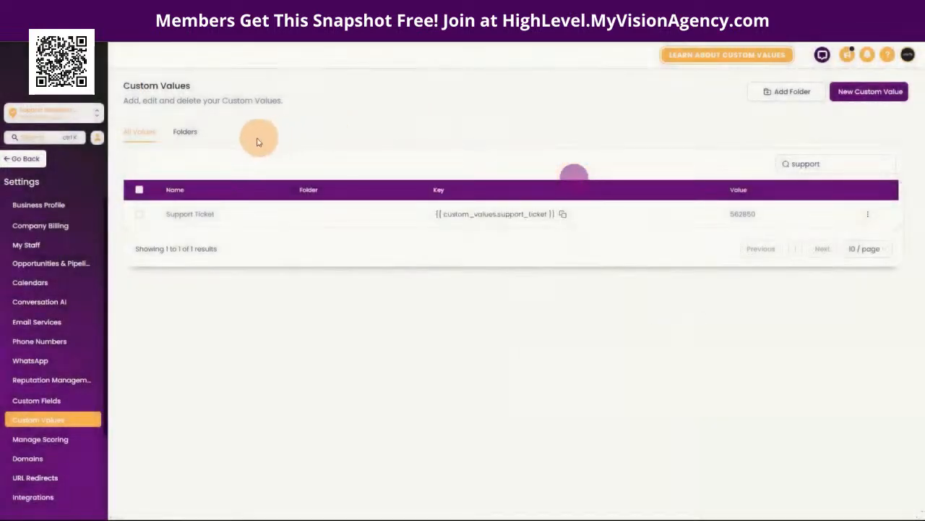
# Step: Preview the Support form's live page and copy its inline embed code from Integrate
pyautogui.click(22, 156)
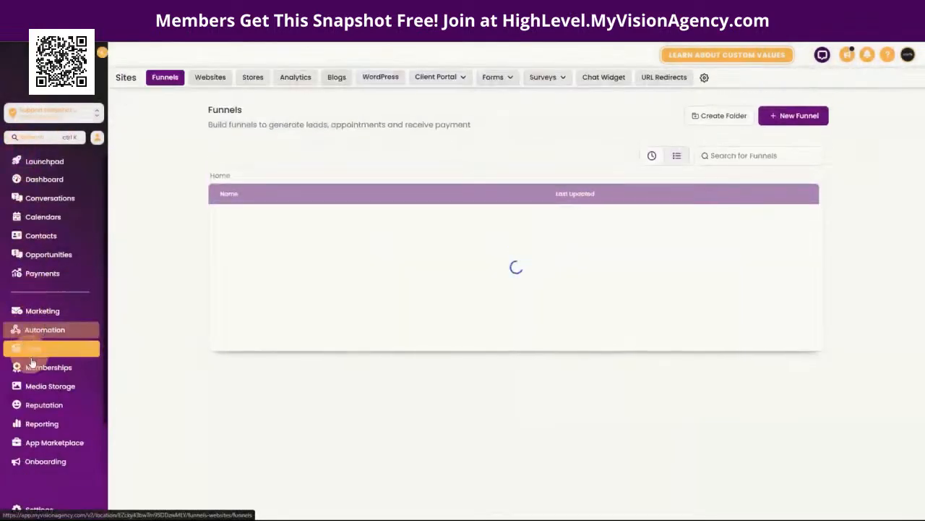
pyautogui.click(498, 77)
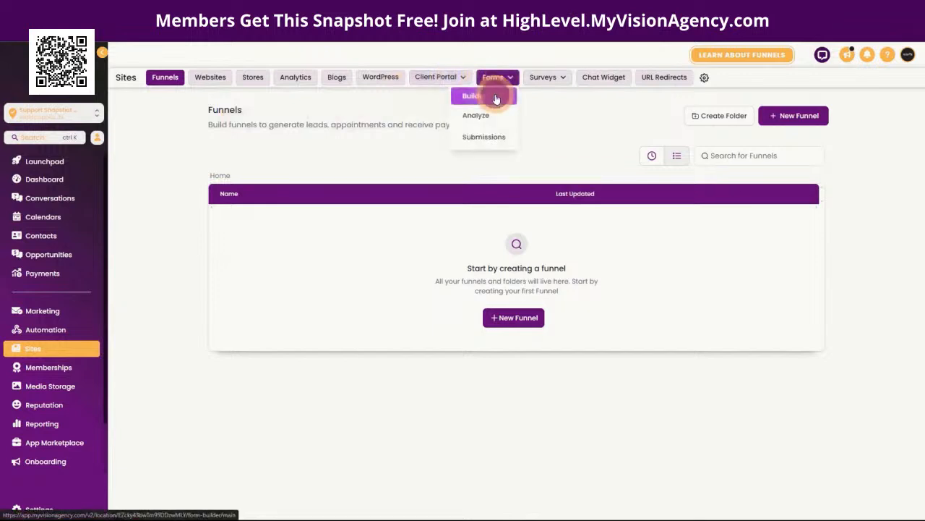
pyautogui.click(496, 100)
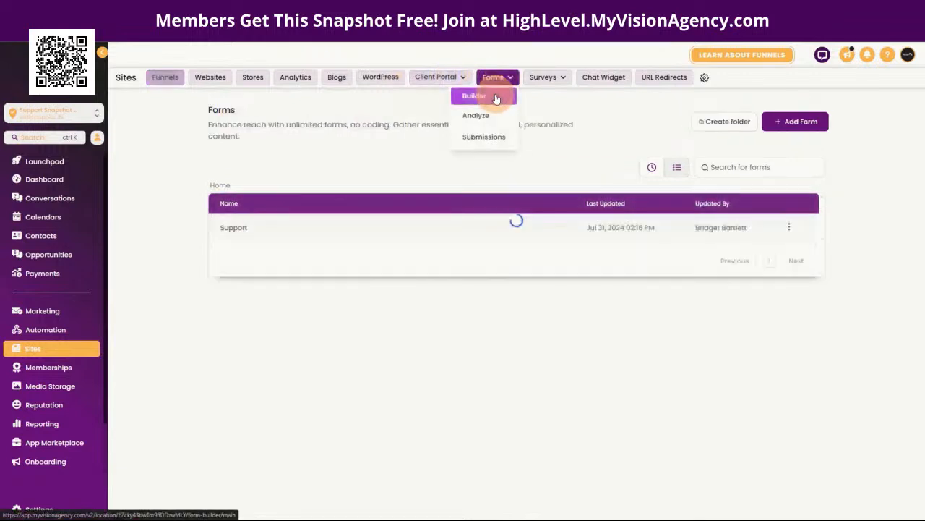
pyautogui.click(241, 230)
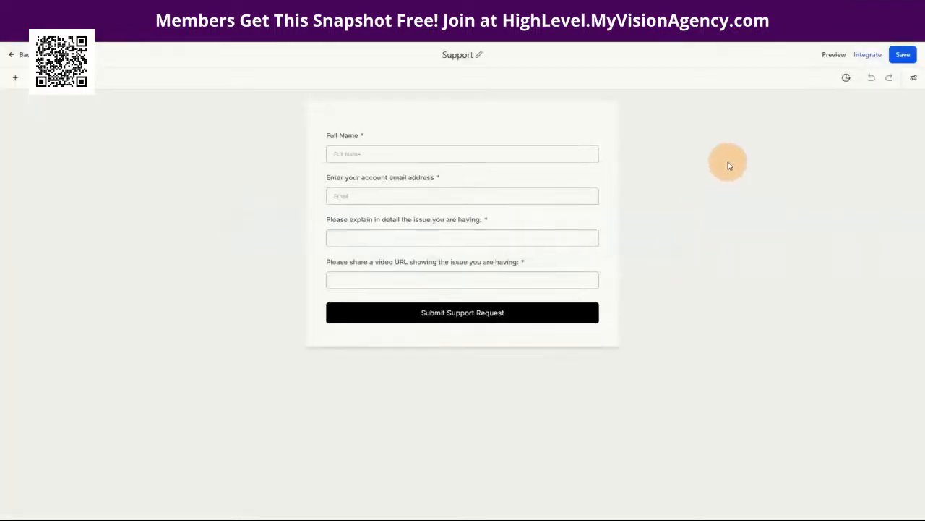
pyautogui.click(861, 58)
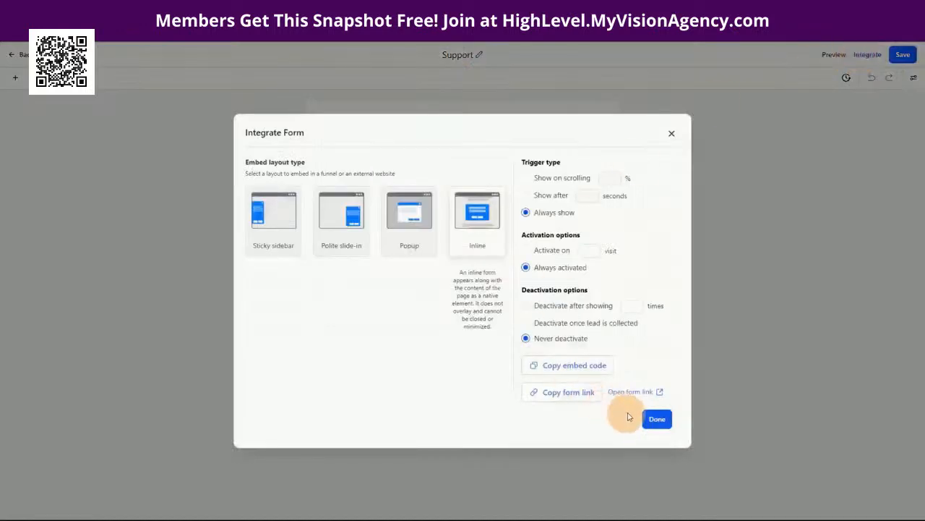
pyautogui.click(625, 392)
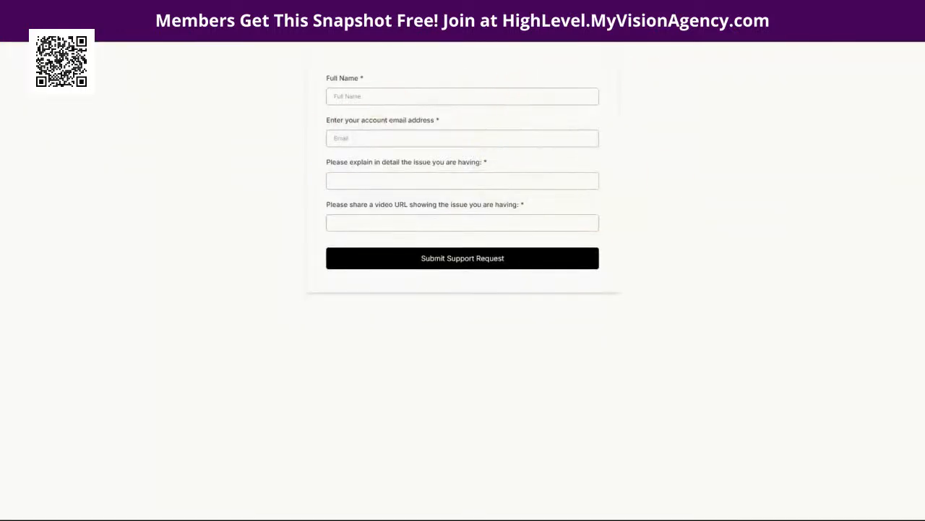
pyautogui.hotkey('ctrl', 'w')
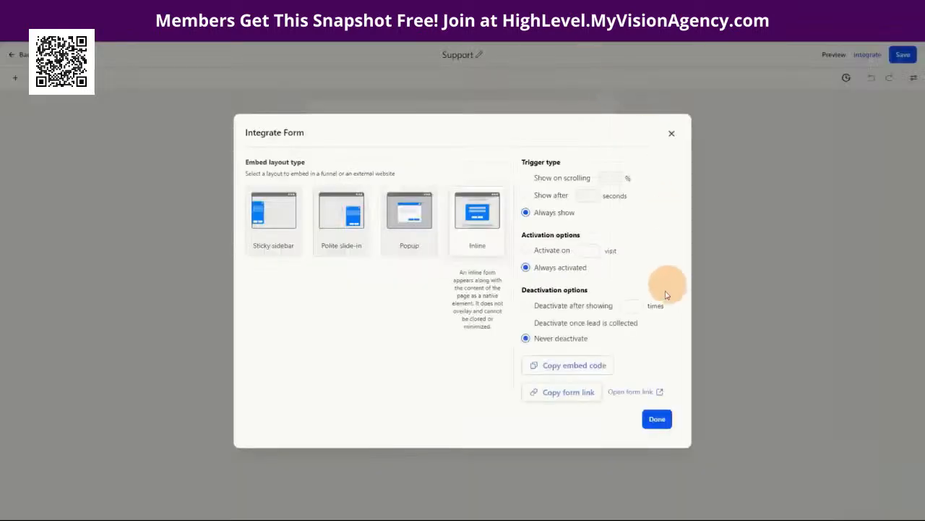
pyautogui.click(555, 364)
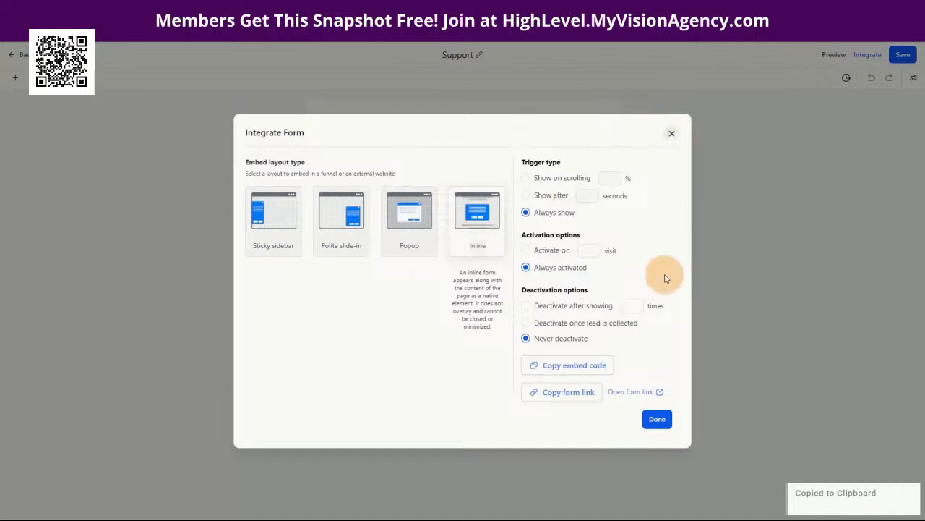
pyautogui.click(672, 133)
pyautogui.click(20, 56)
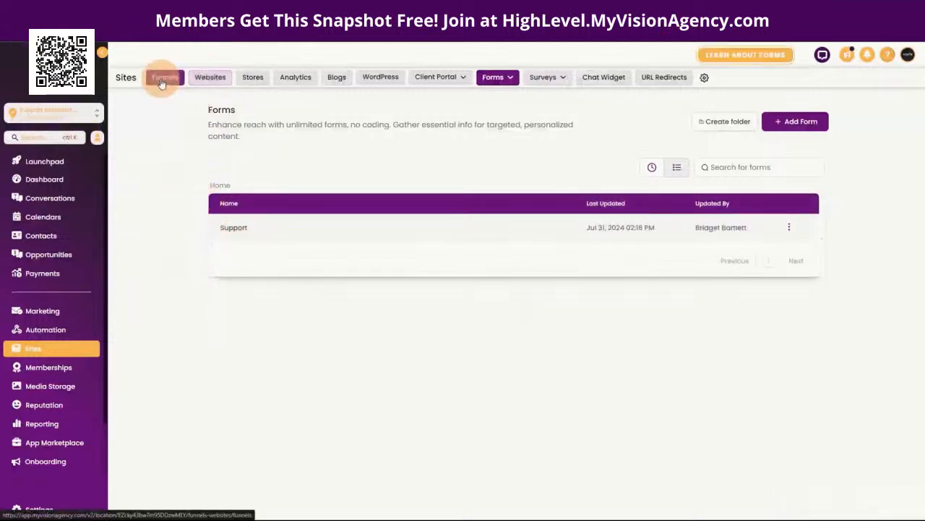
# Step: Create a new funnel named 'Support'
pyautogui.click(165, 76)
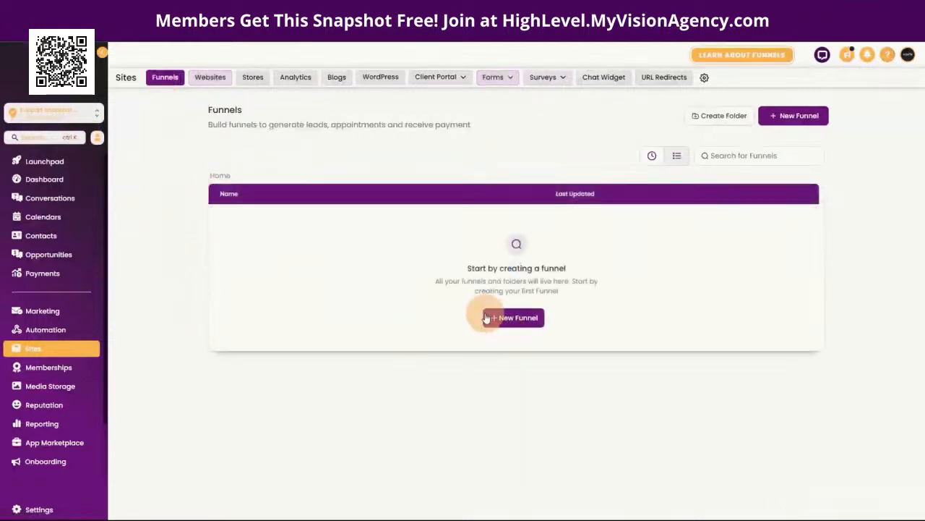
pyautogui.click(516, 318)
pyautogui.click(308, 289)
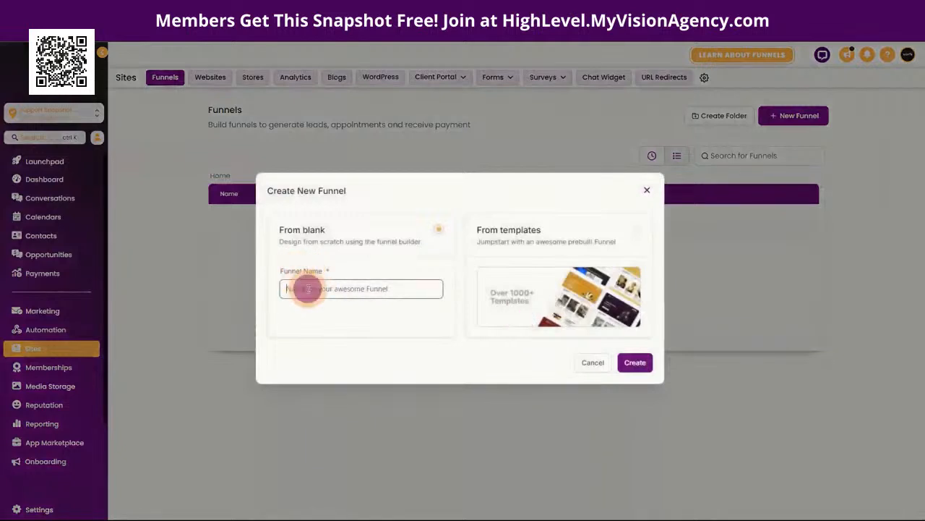
pyautogui.write('Support')
pyautogui.click(633, 362)
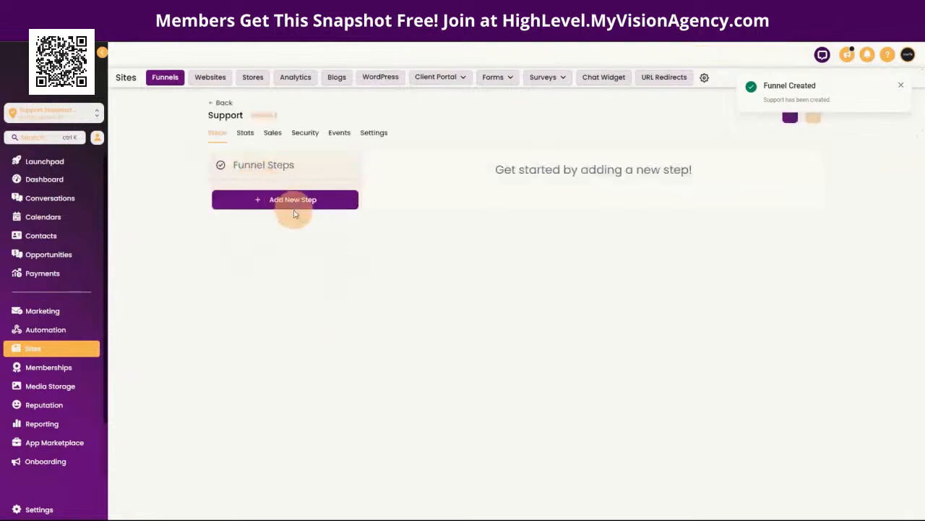
# Step: Add a funnel step page named 'Home'
pyautogui.click(284, 205)
pyautogui.click(394, 235)
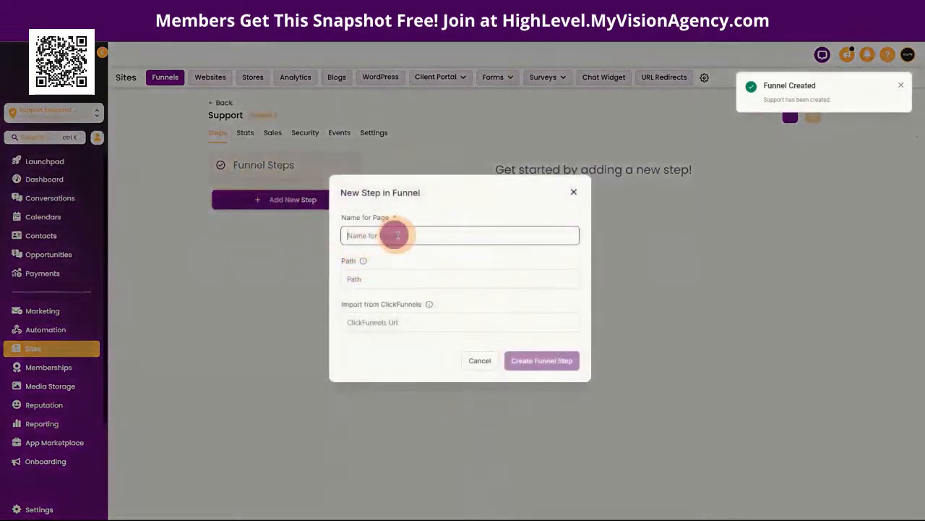
pyautogui.write('Home')
pyautogui.click(537, 361)
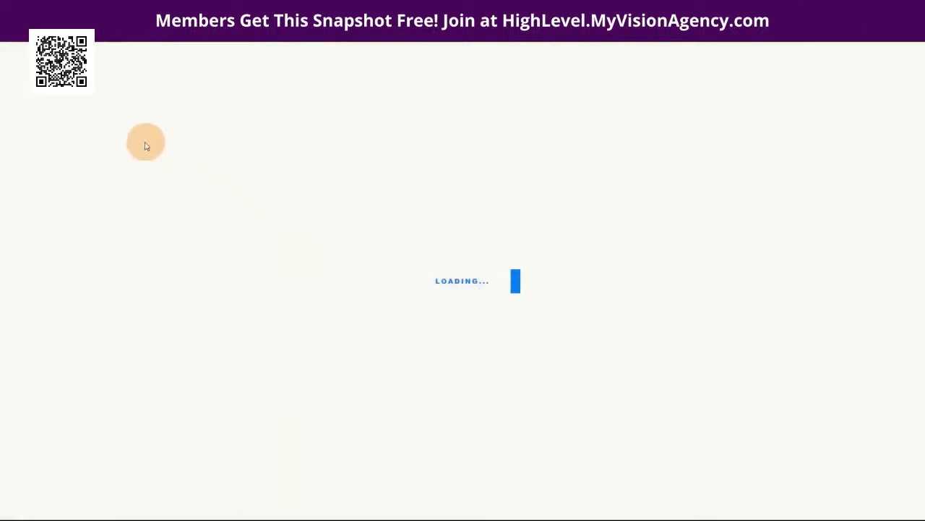
# Step: Add a full-width section with a one-column row to the Home page
pyautogui.click(14, 81)
pyautogui.moveTo(109, 167); pyautogui.dragTo(467, 163)
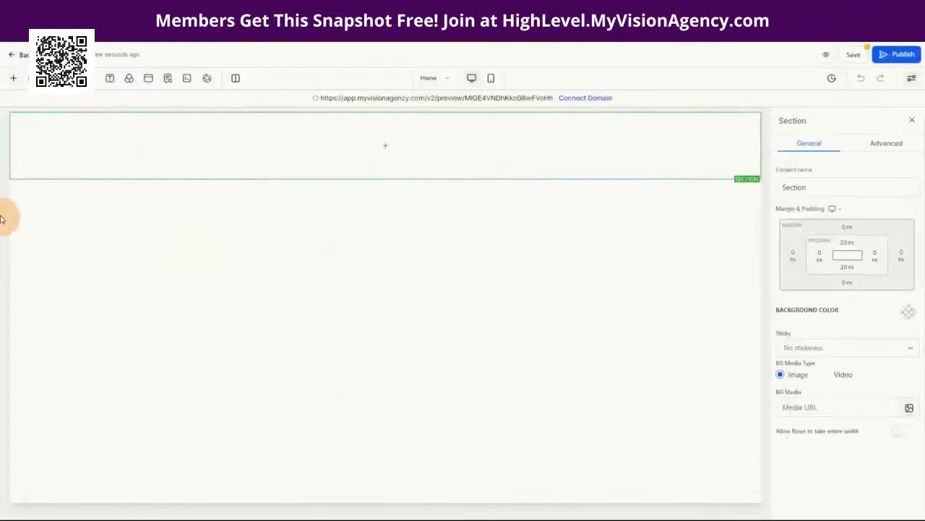
pyautogui.click(13, 77)
pyautogui.moveTo(107, 172); pyautogui.dragTo(752, 141)
pyautogui.click(383, 209)
pyautogui.moveTo(110, 169); pyautogui.dragTo(384, 227)
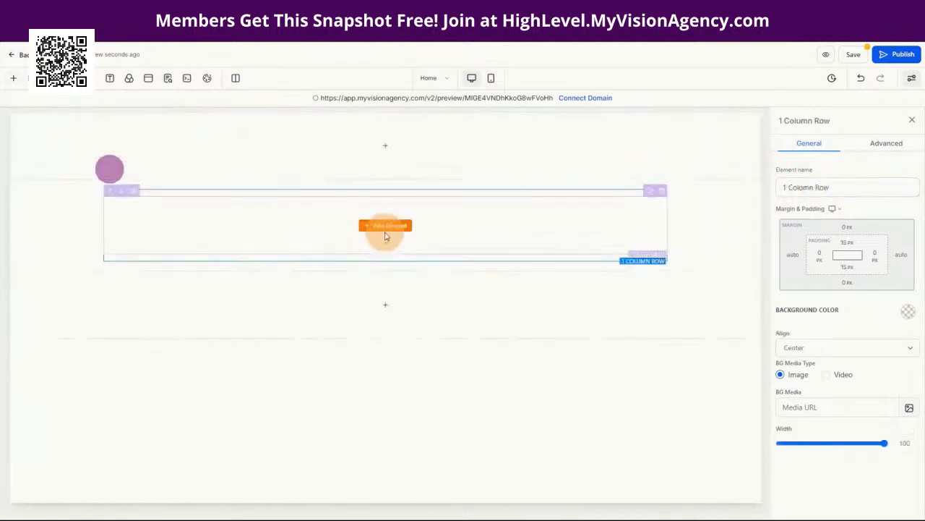
# Step: Place a Form element set to the Support form in the row, then exit the builder unsaved
pyautogui.click(385, 225)
pyautogui.scroll(-5, 238, 355)
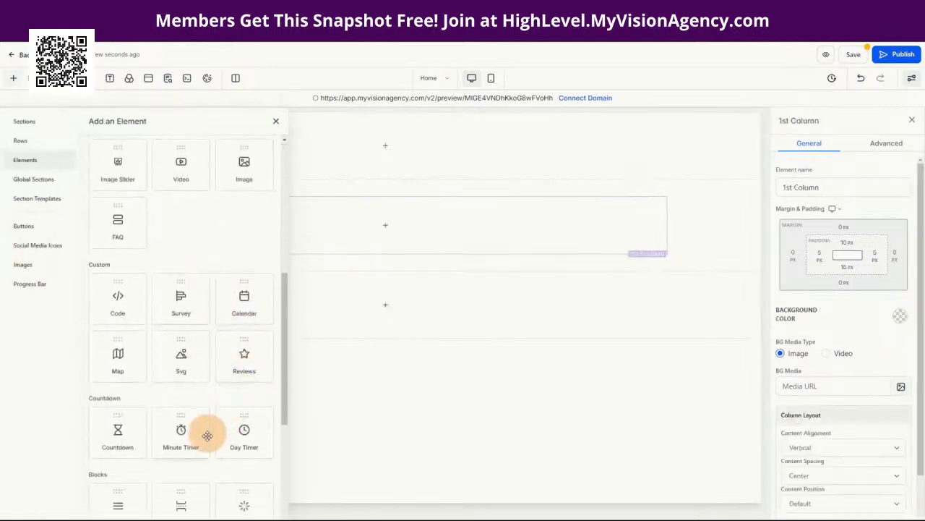
pyautogui.scroll(-2, 202, 436)
pyautogui.scroll(-1, 195, 445)
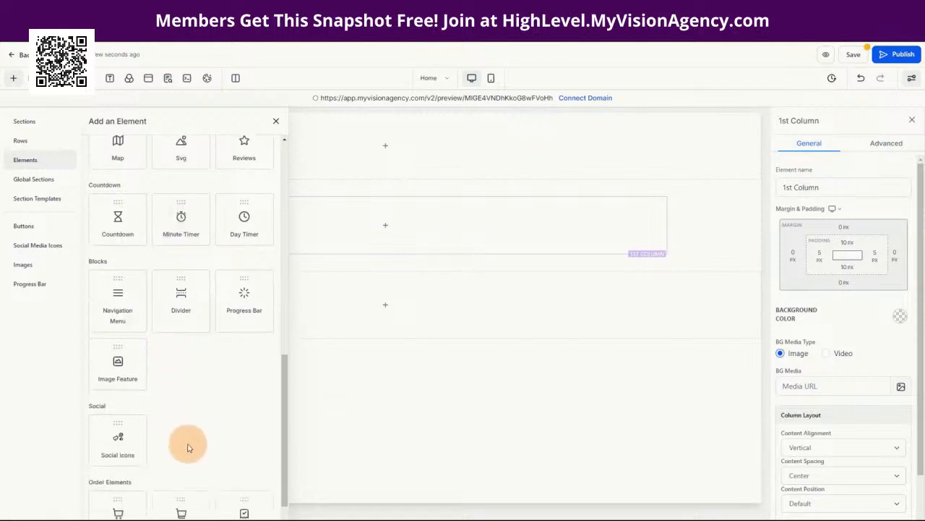
pyautogui.scroll(1, 210, 406)
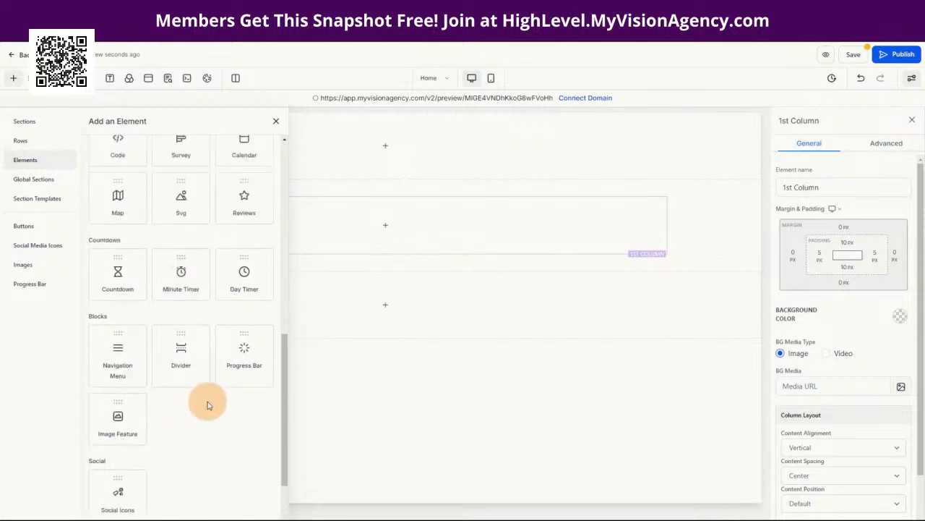
pyautogui.scroll(4, 207, 406)
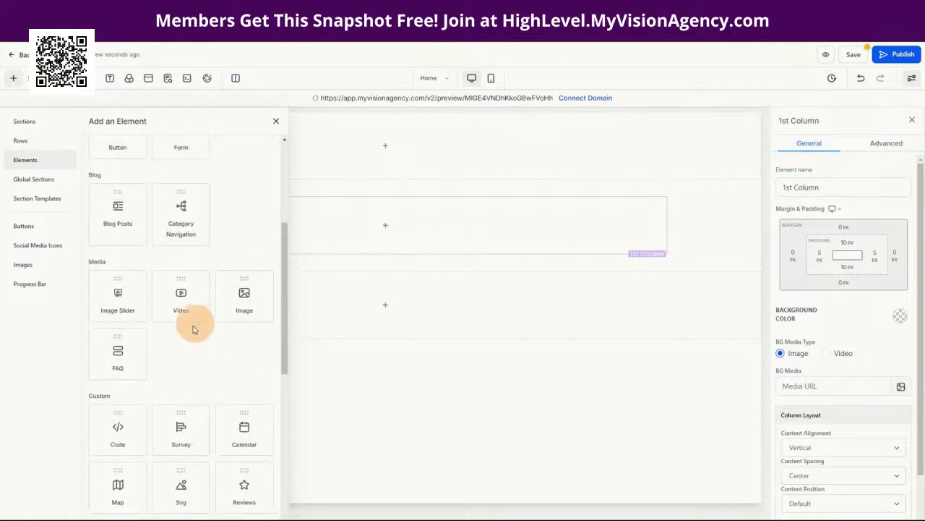
pyautogui.scroll(1, 202, 278)
pyautogui.moveTo(181, 233); pyautogui.dragTo(340, 253)
pyautogui.click(436, 241)
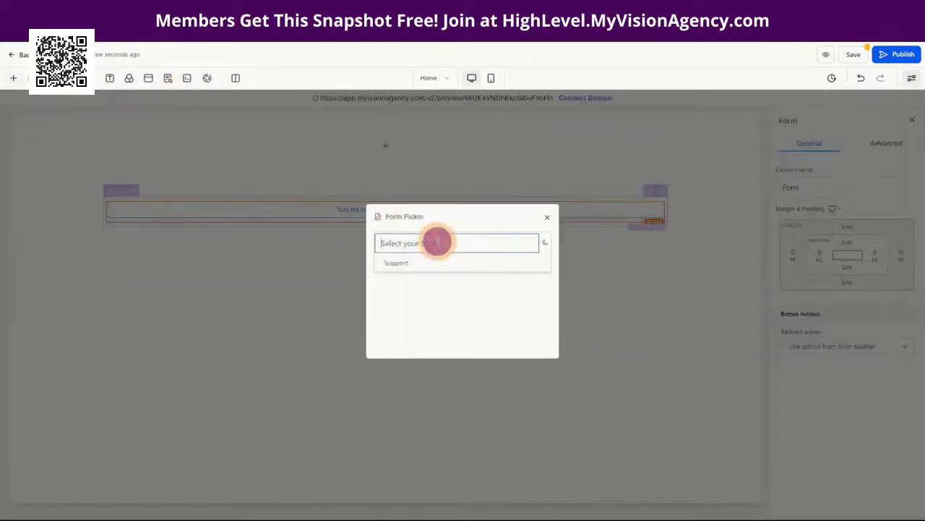
pyautogui.click(404, 263)
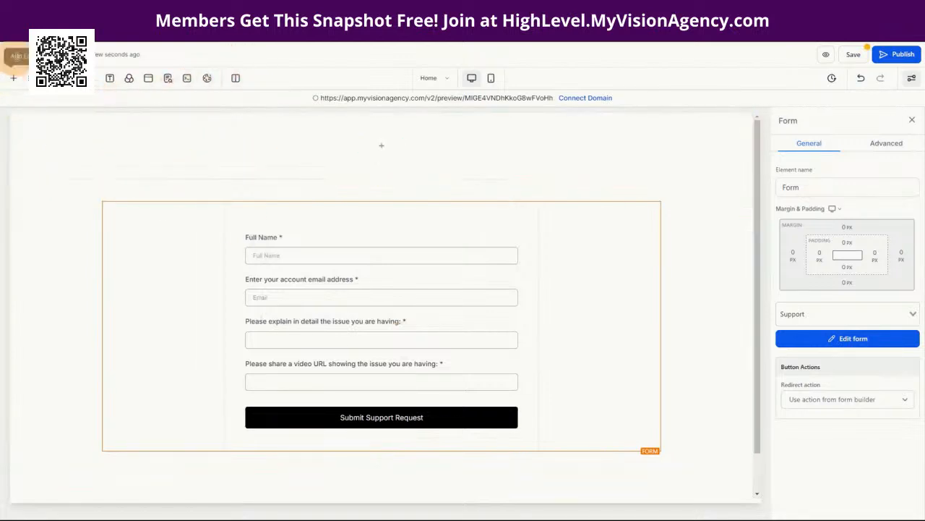
pyautogui.click(24, 56)
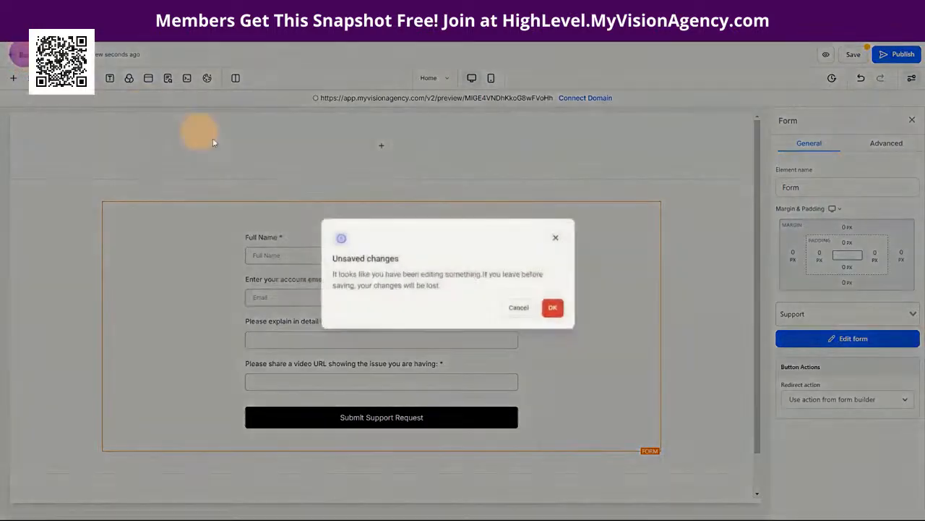
pyautogui.click(561, 314)
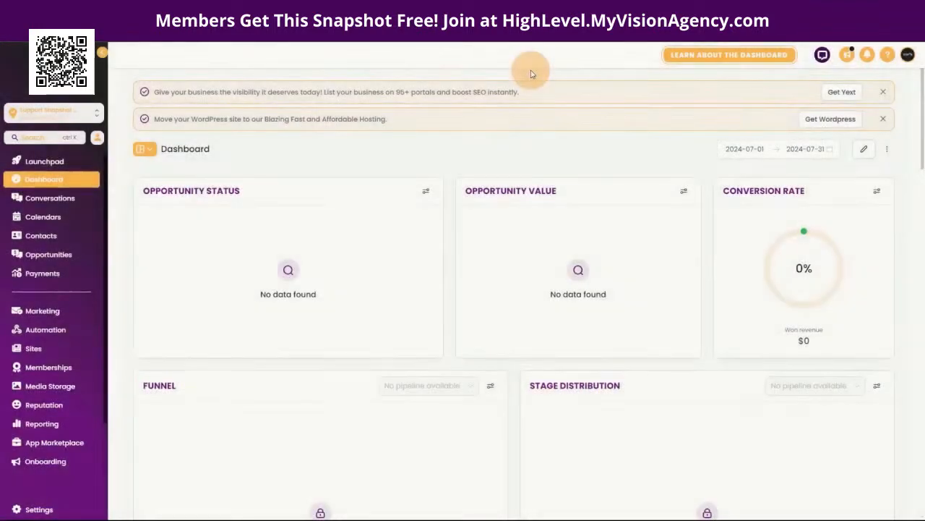
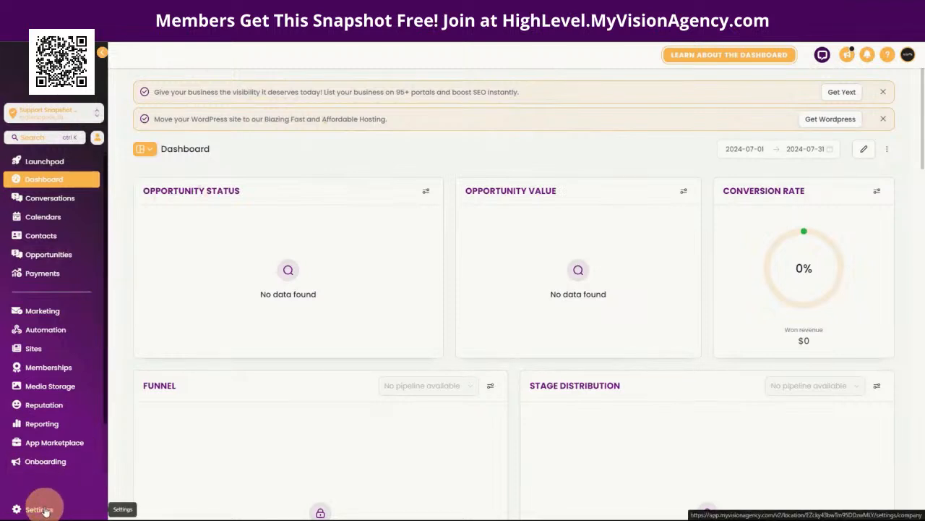
# Step: Go to Settings and then Custom Values, which shows no custom values yet
pyautogui.click(44, 510)
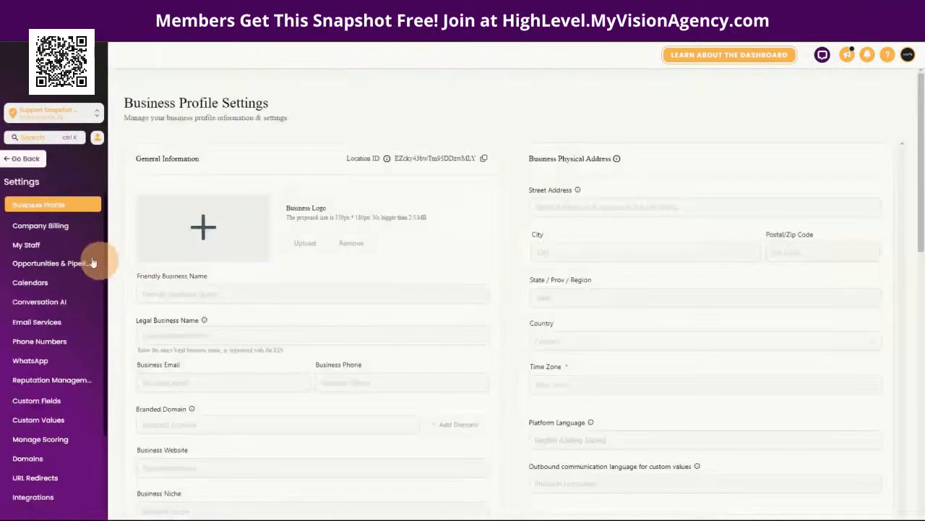
pyautogui.click(46, 419)
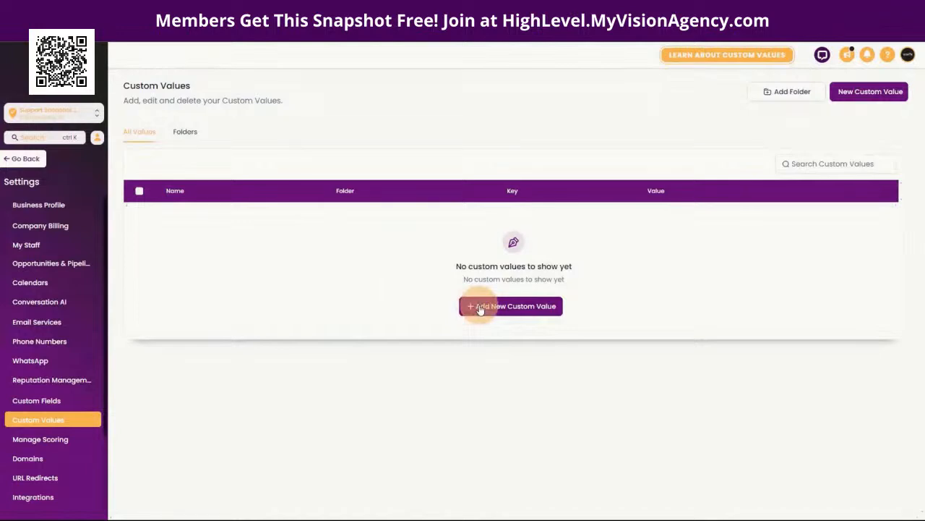
# Step: Create a custom value named 'Support Ticket' with the value 562847
pyautogui.click(479, 309)
pyautogui.click(396, 251)
pyautogui.write('Ticke')
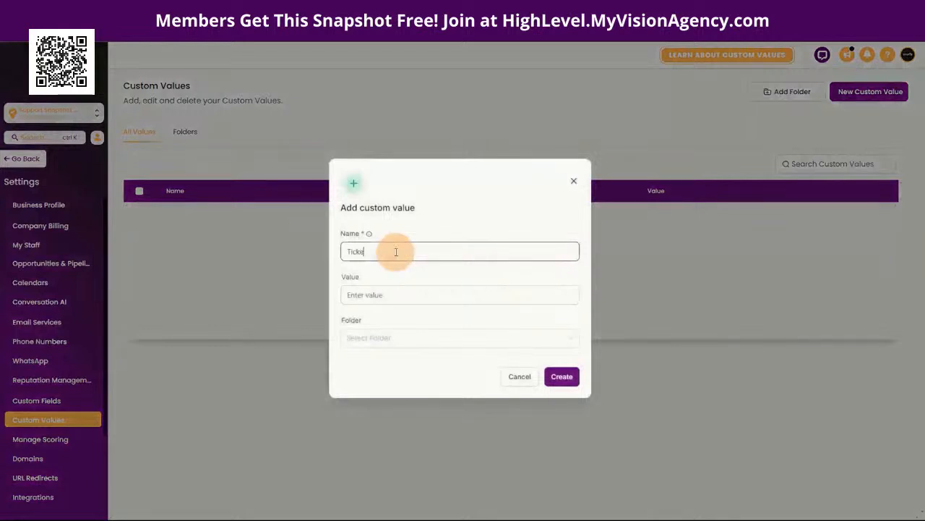
pyautogui.write('t N')
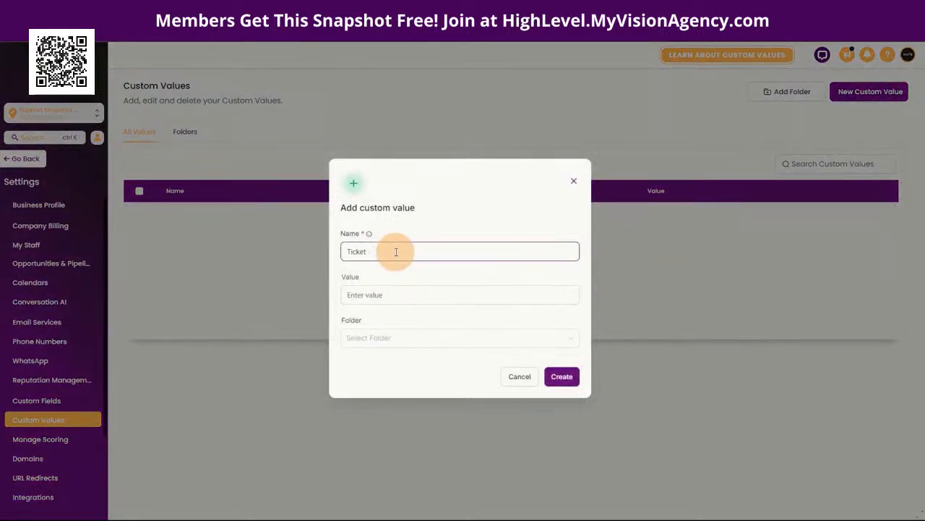
pyautogui.press('BackSpace')
pyautogui.press('BackSpace')
pyautogui.press('BackSpace')
pyautogui.press('BackSpace')
pyautogui.write('Su')
pyautogui.click(389, 296)
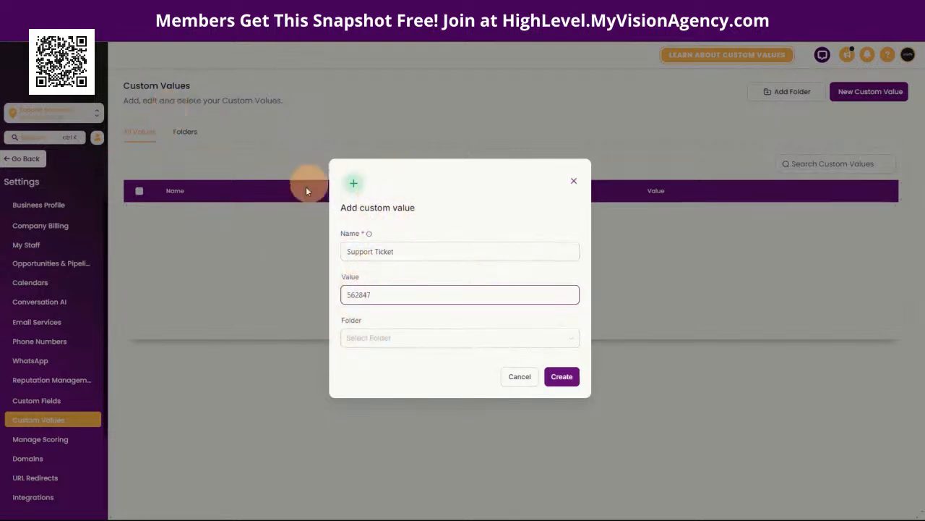
pyautogui.click(558, 376)
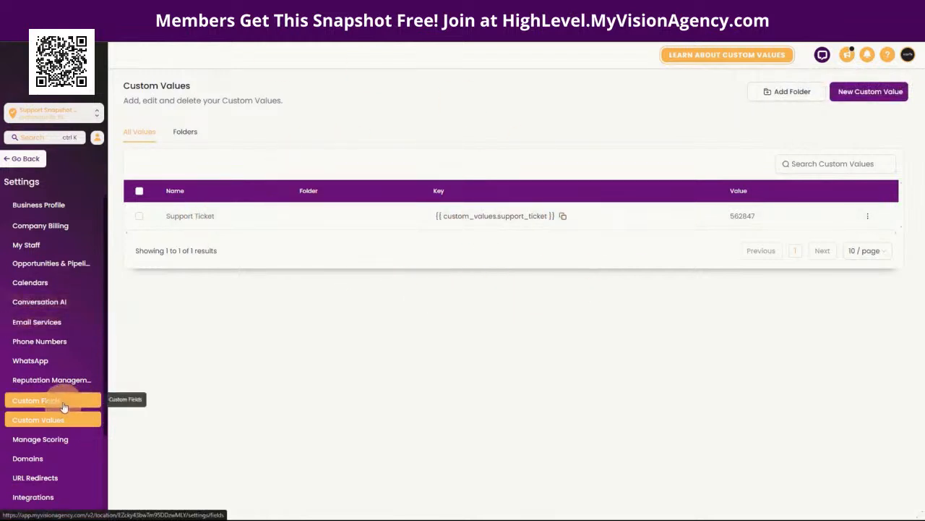
# Step: Show the Custom Fields folders: Contact, General Info and Additional Info
pyautogui.click(63, 403)
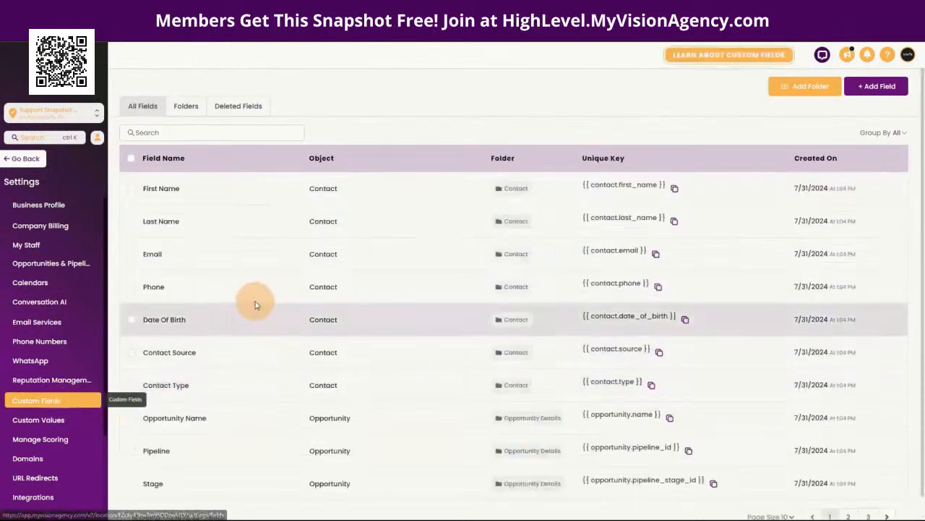
pyautogui.click(187, 107)
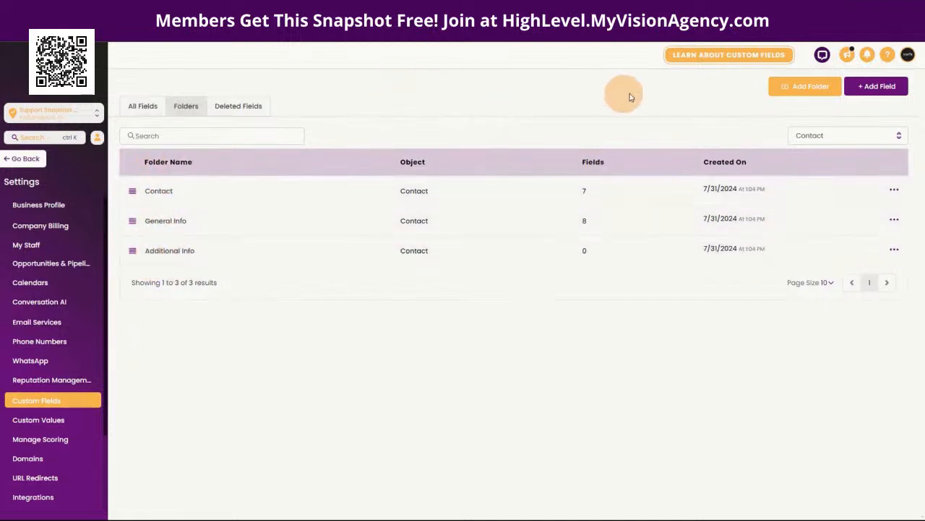
# Step: Add a custom field folder named 'Support' with Contact as its object
pyautogui.click(785, 89)
pyautogui.click(438, 259)
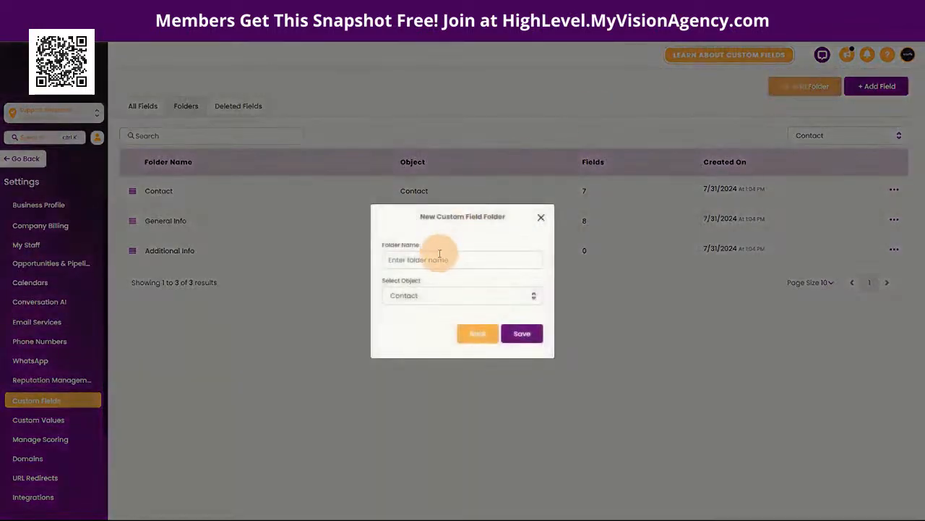
pyautogui.write('Su')
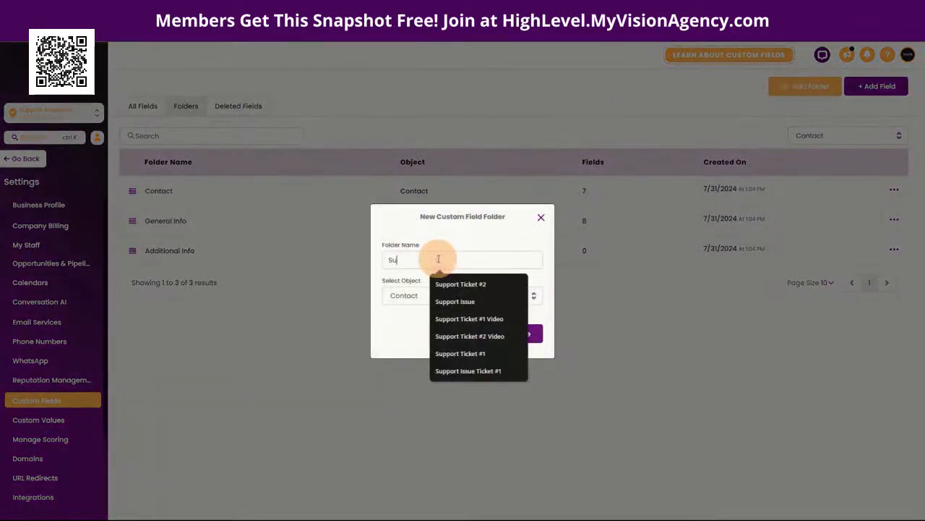
pyautogui.click(465, 232)
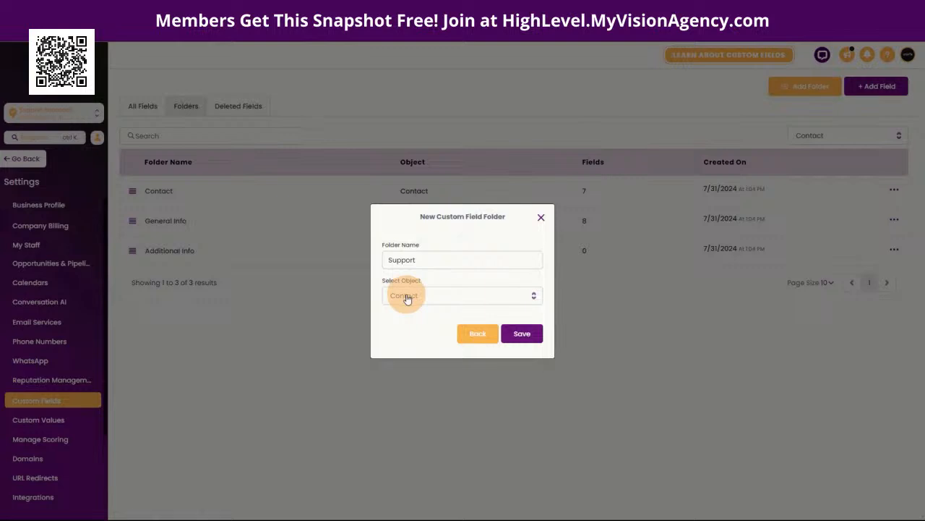
pyautogui.click(407, 298)
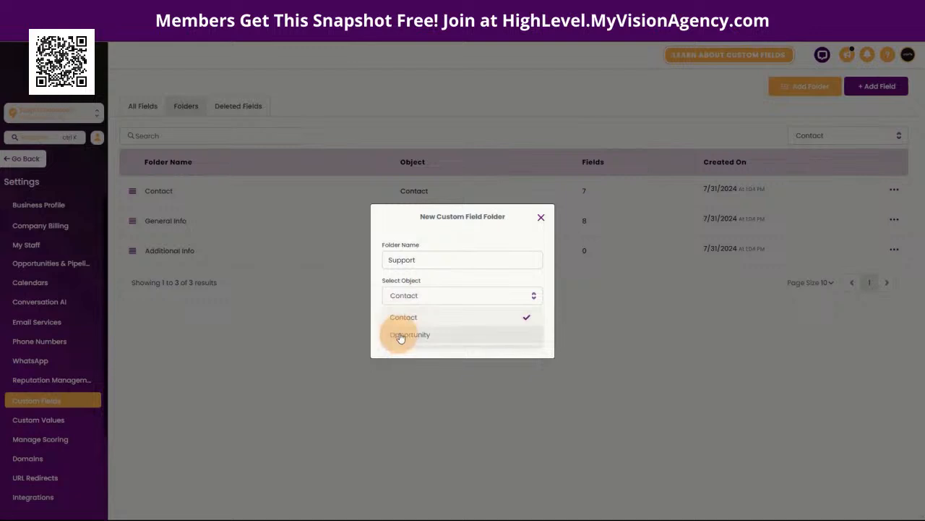
pyautogui.click(419, 274)
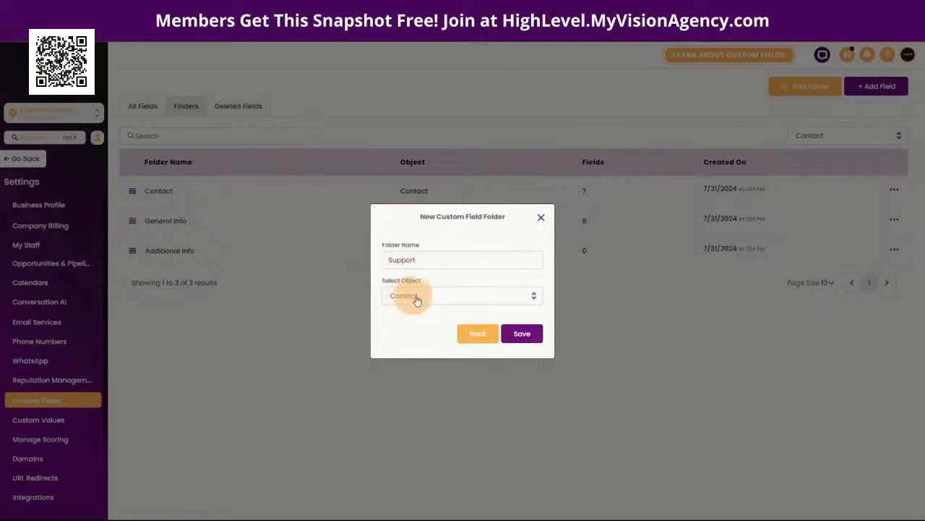
pyautogui.click(522, 334)
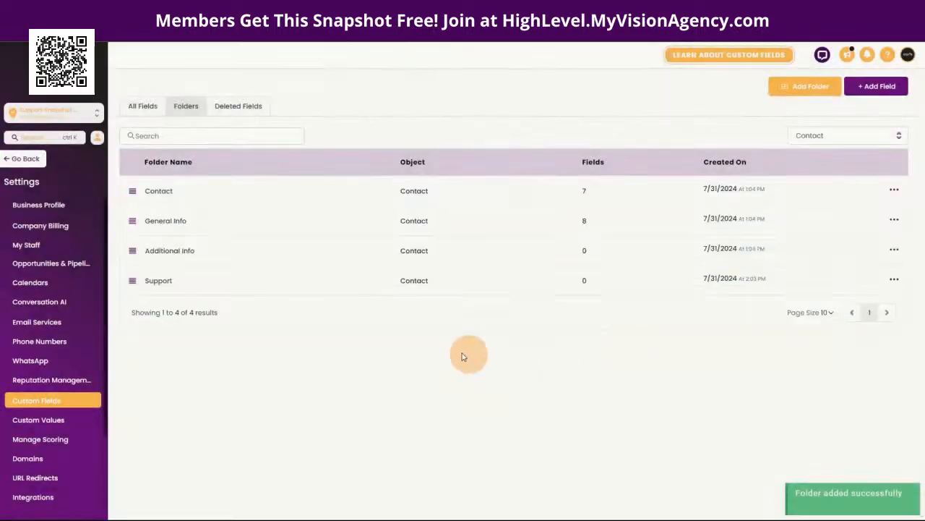
# Step: Open the Support folder and start a new custom field to see the field types
pyautogui.click(153, 285)
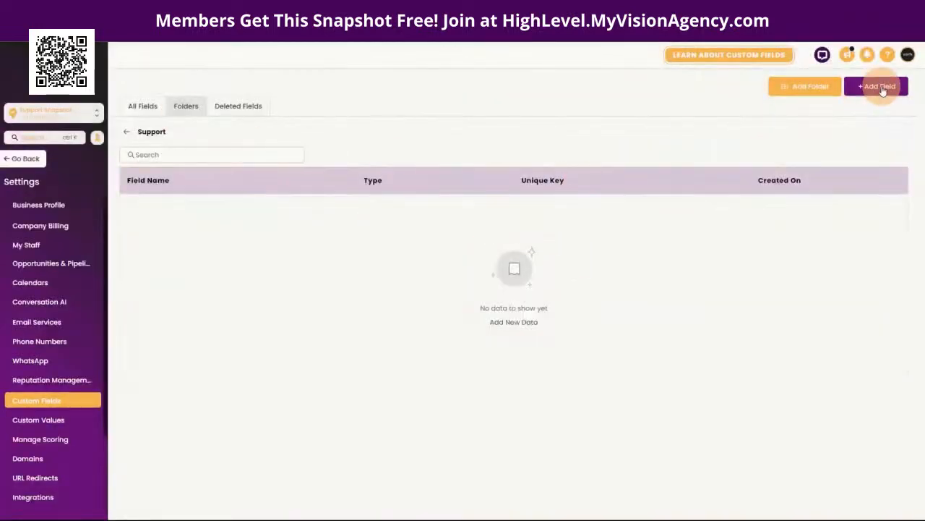
pyautogui.click(881, 88)
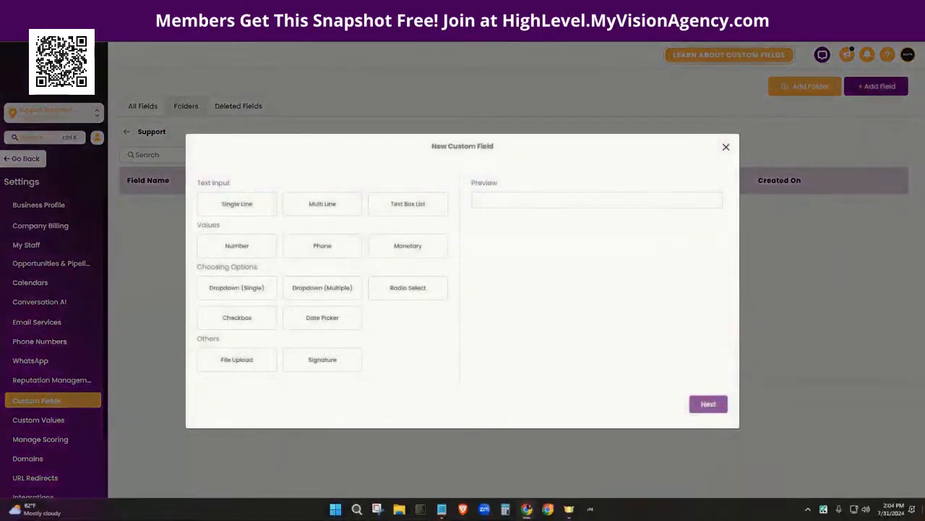
pyautogui.moveTo(527, 510)
pyautogui.click(551, 474)
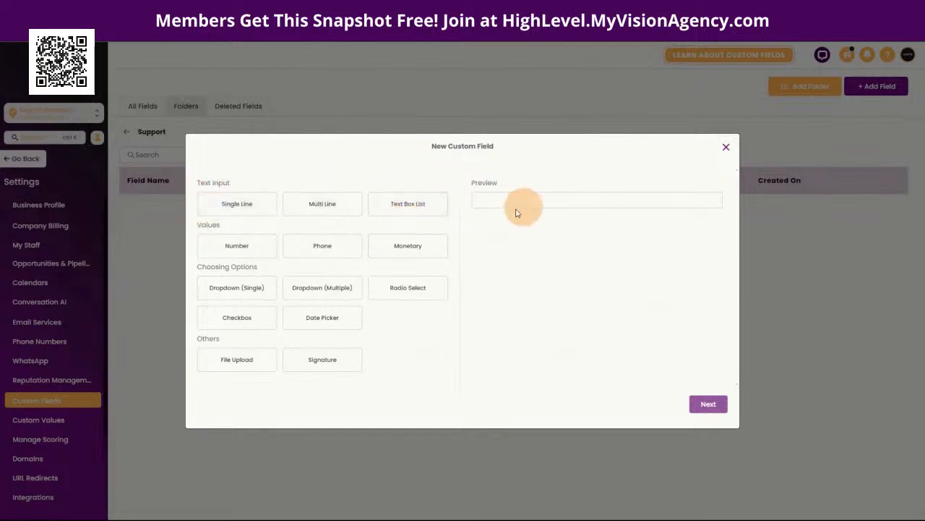
# Step: Create a Single Line field 'Support URL' in the Support group
pyautogui.click(237, 205)
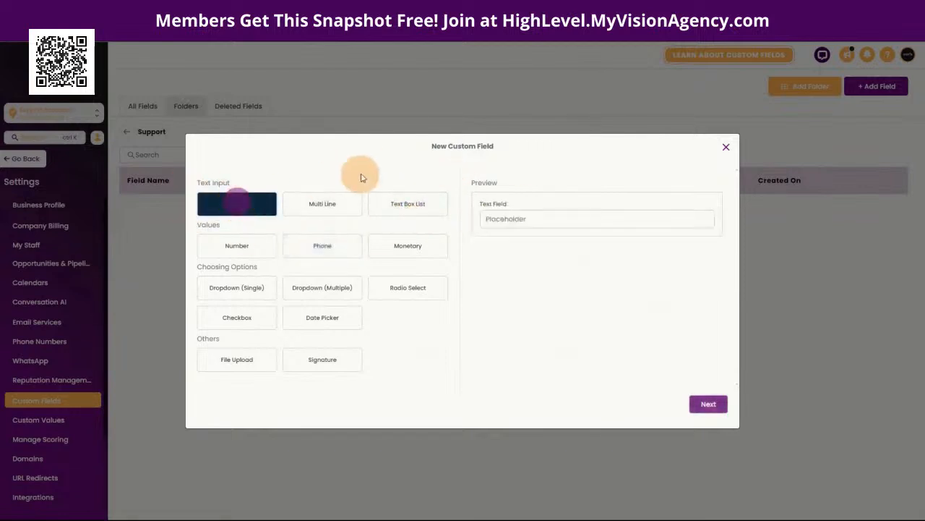
pyautogui.click(703, 405)
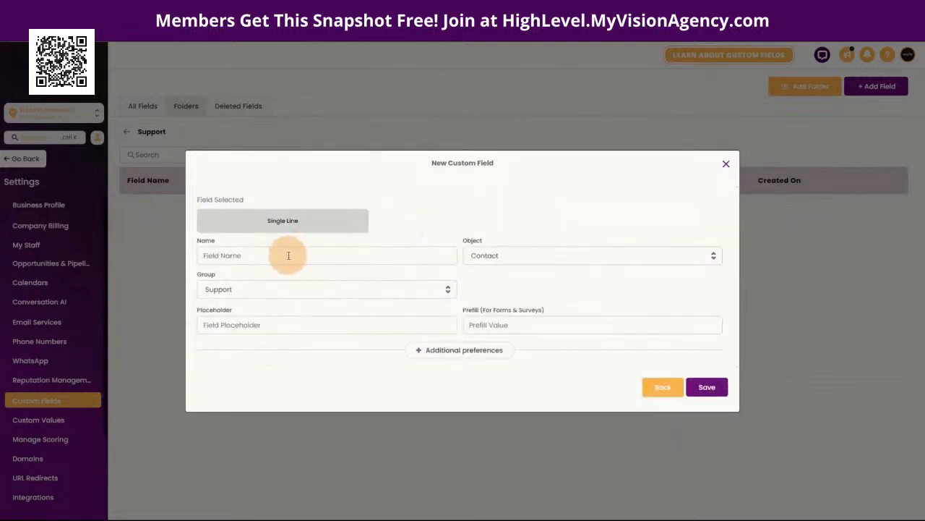
pyautogui.click(339, 253)
pyautogui.write('Support URL')
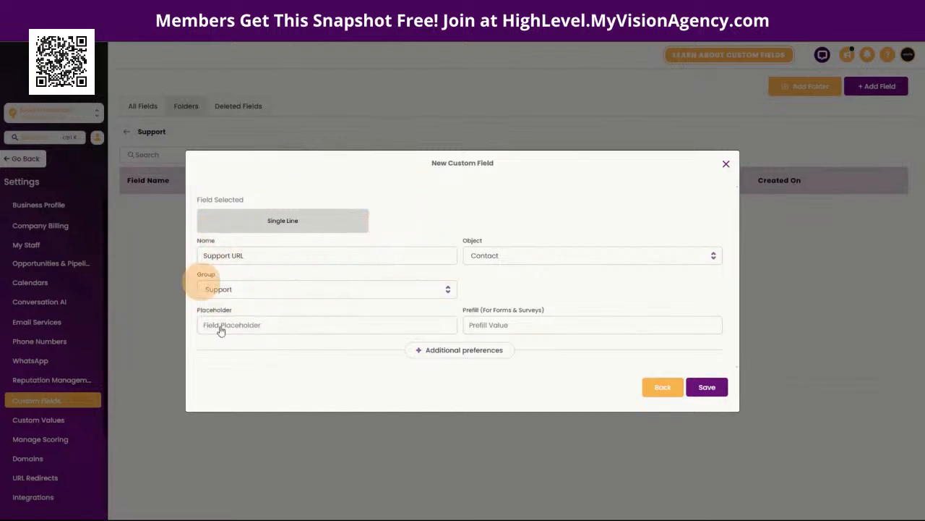
pyautogui.click(249, 259)
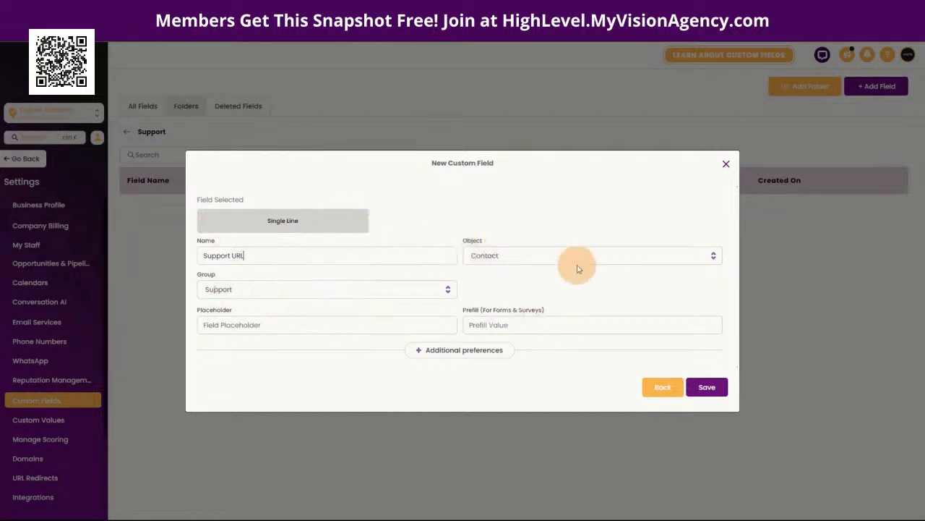
pyautogui.click(708, 388)
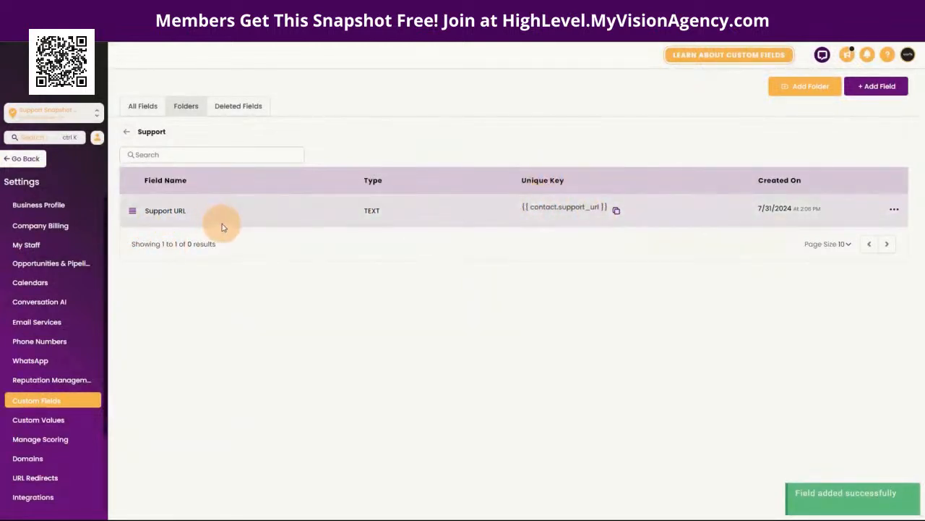
pyautogui.moveTo(145, 210); pyautogui.dragTo(186, 210)
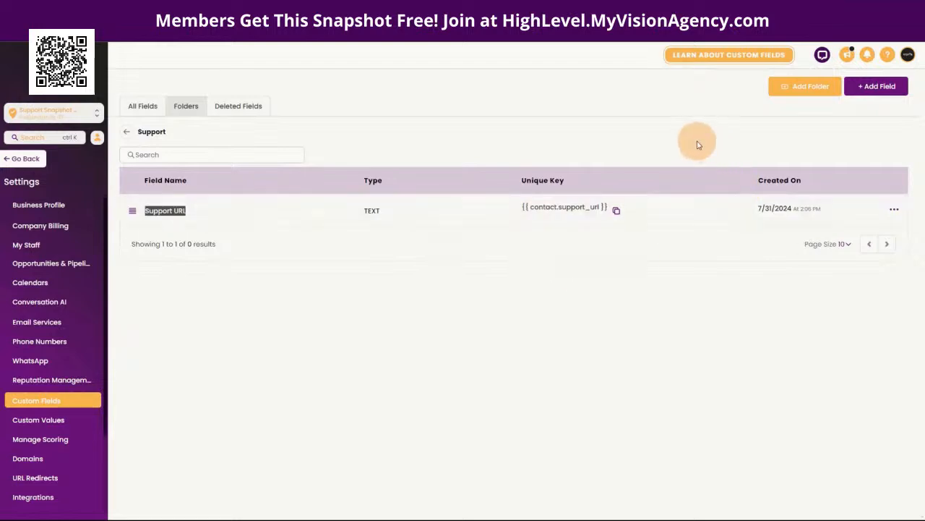
# Step: Add a Single Line field 'Support Issue' to the Support folder and begin another field
pyautogui.click(868, 90)
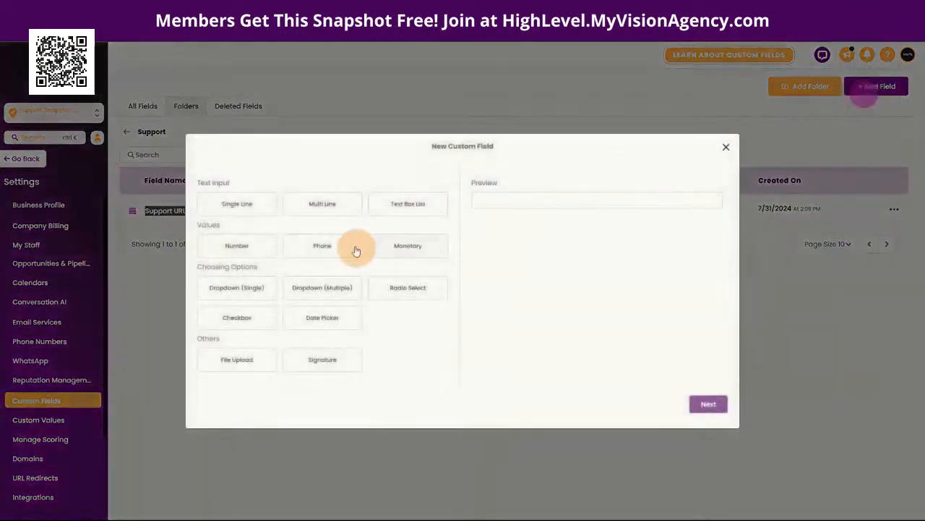
pyautogui.click(244, 208)
pyautogui.click(247, 210)
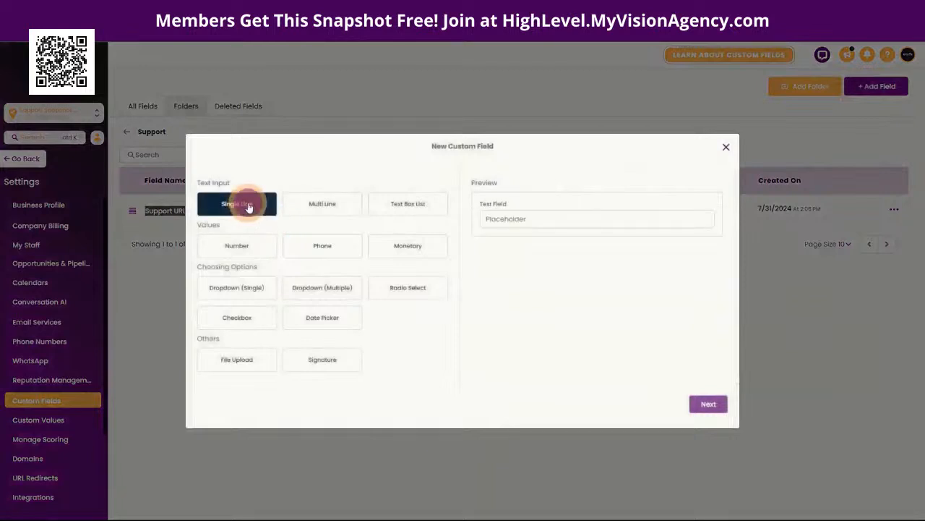
pyautogui.click(705, 403)
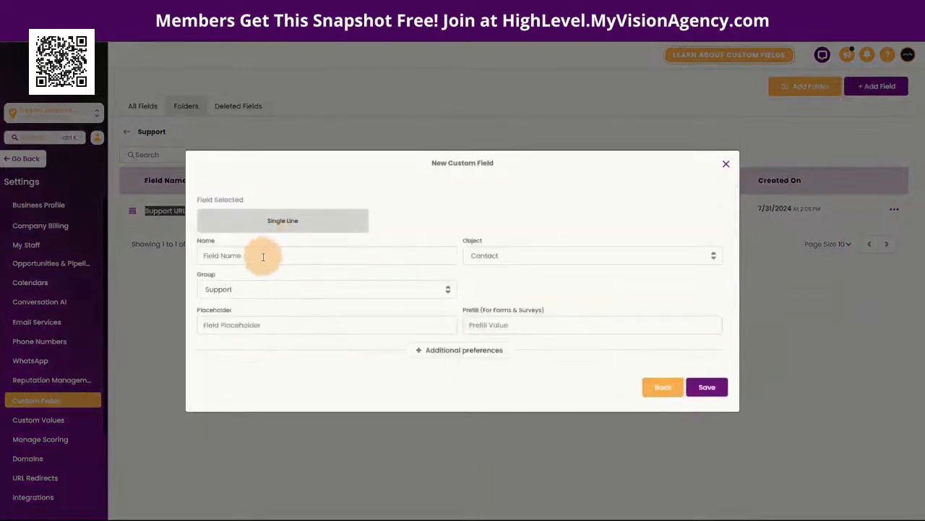
pyautogui.click(265, 255)
pyautogui.write('Support Issue')
pyautogui.click(416, 220)
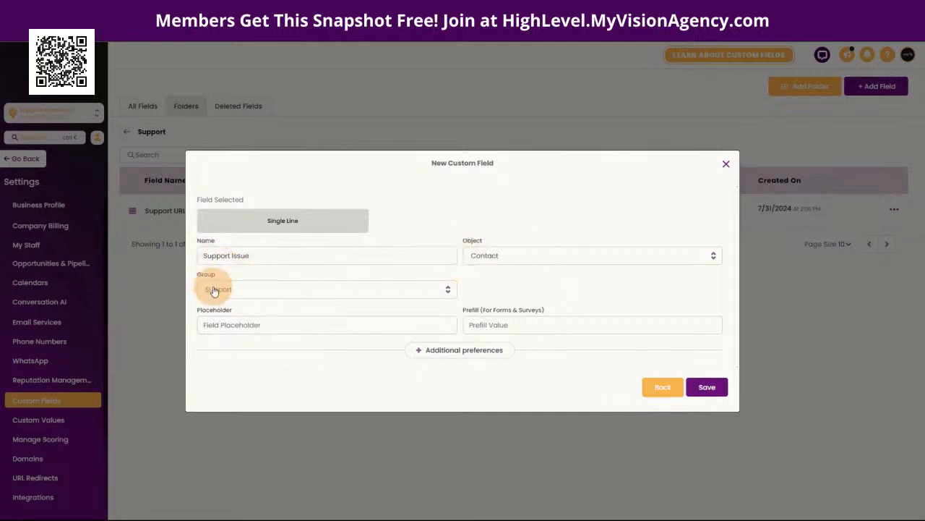
pyautogui.click(707, 387)
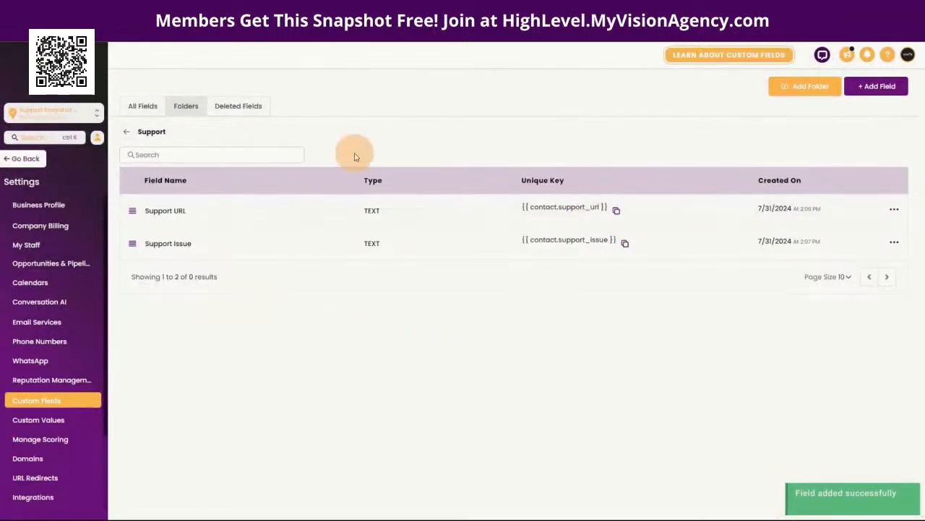
pyautogui.click(877, 86)
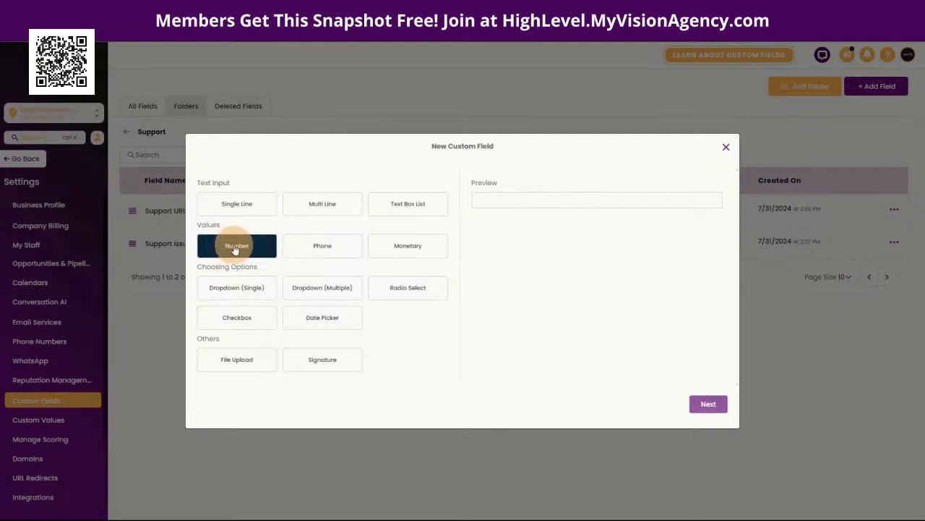
# Step: Create a Number field 'Support Ticket #1' in the Support group
pyautogui.click(235, 247)
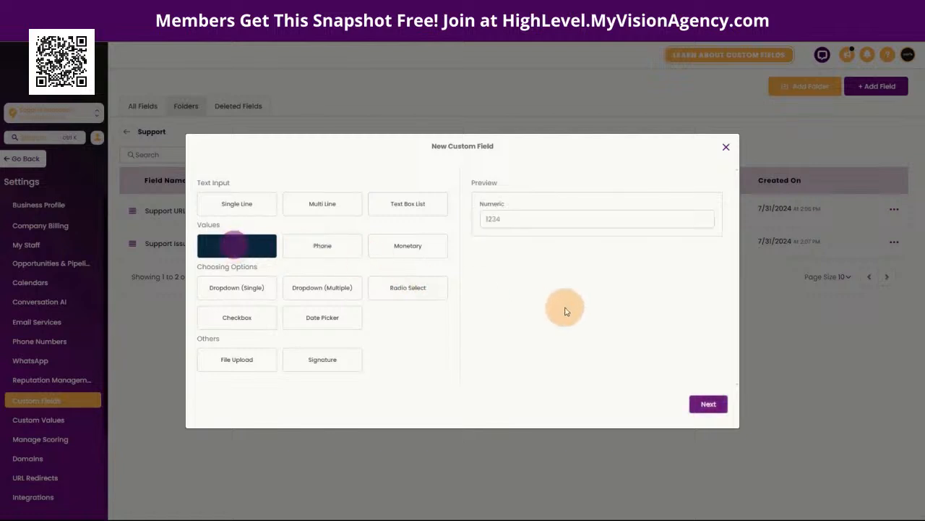
pyautogui.click(702, 405)
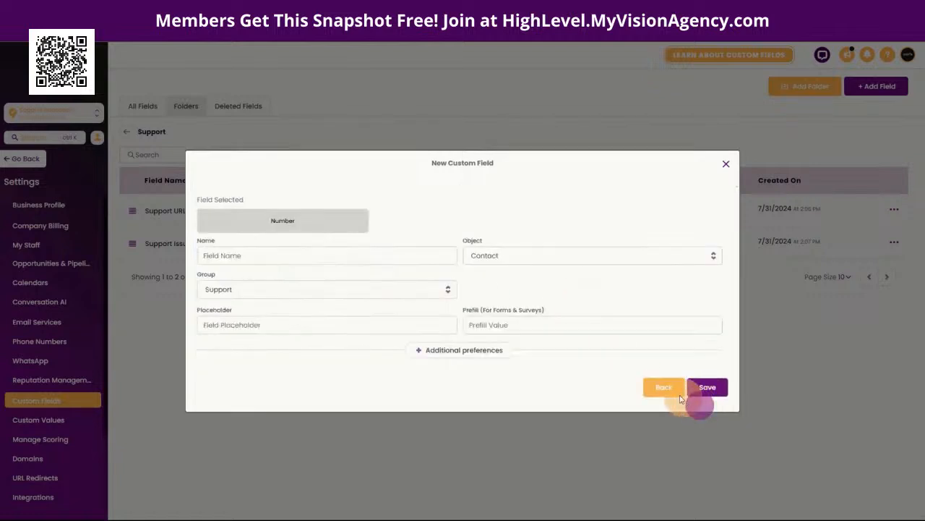
pyautogui.click(326, 255)
pyautogui.write('Support Ticket #1')
pyautogui.click(430, 193)
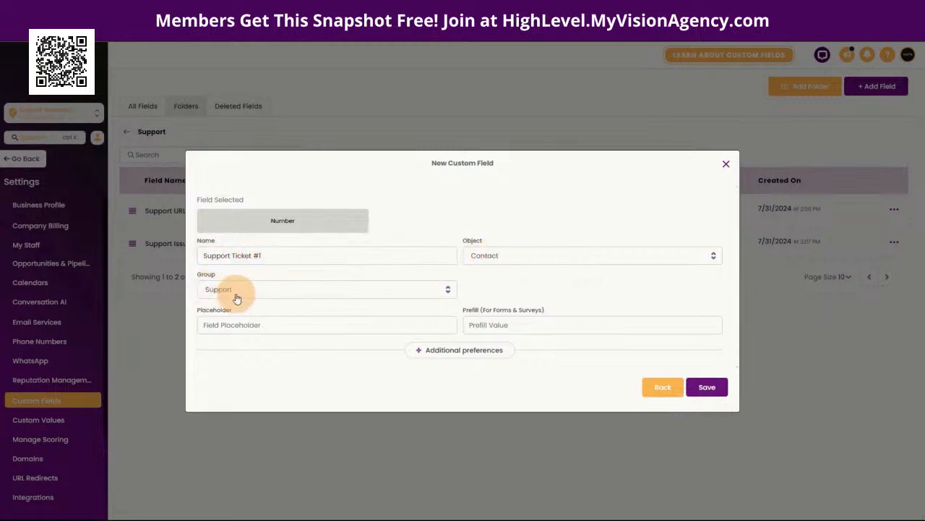
pyautogui.click(705, 388)
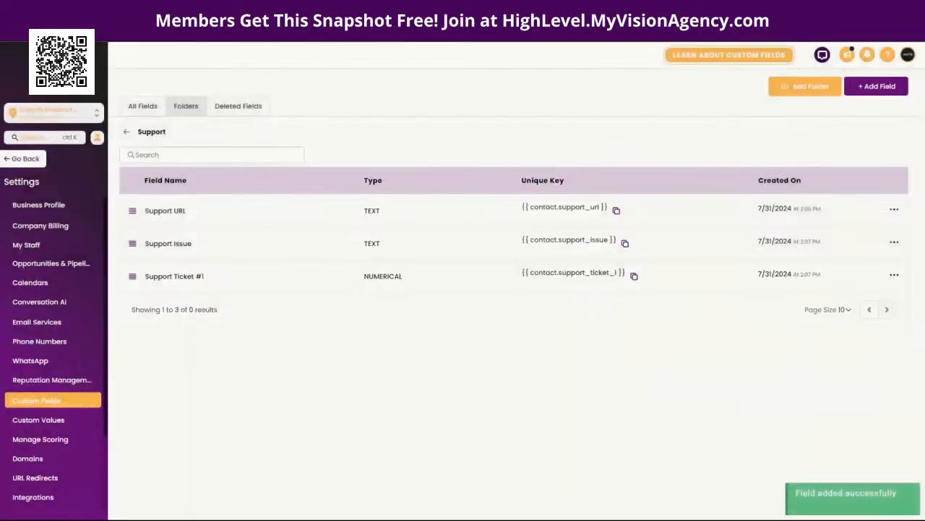
# Step: Add a Multi Line field 'Support Issue Ticket #1' to the Support folder
pyautogui.click(875, 88)
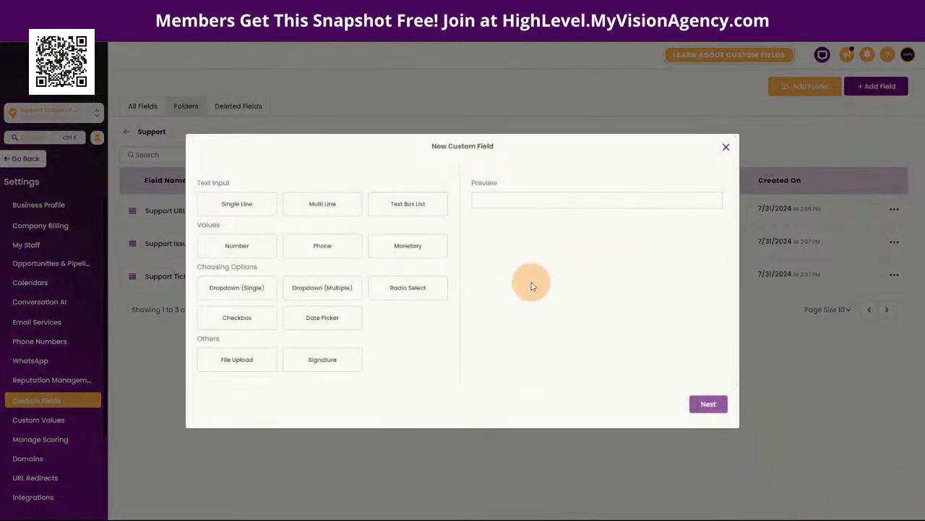
pyautogui.click(329, 206)
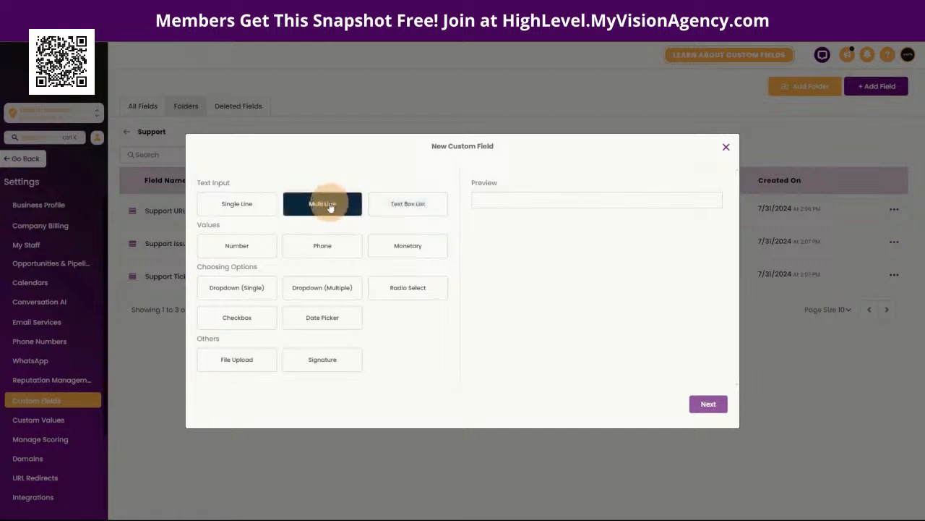
pyautogui.click(238, 201)
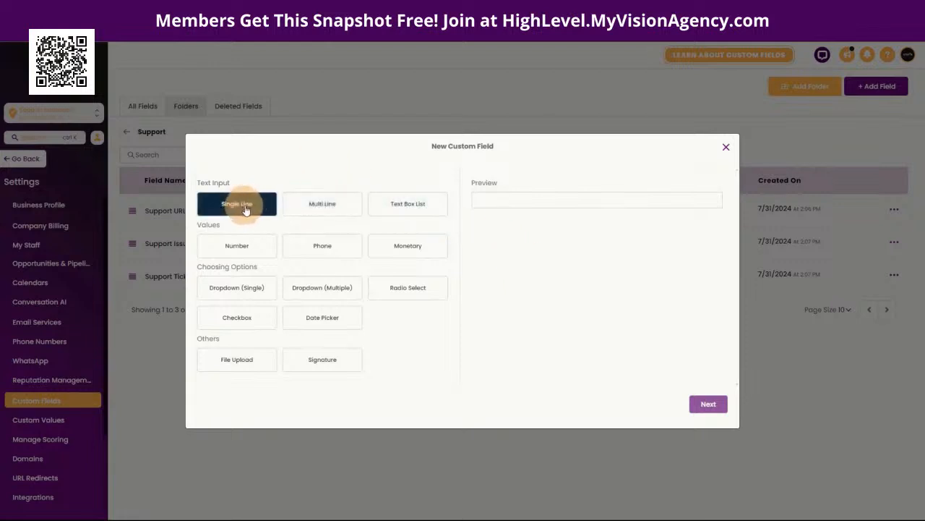
pyautogui.click(326, 211)
pyautogui.click(229, 206)
pyautogui.click(344, 210)
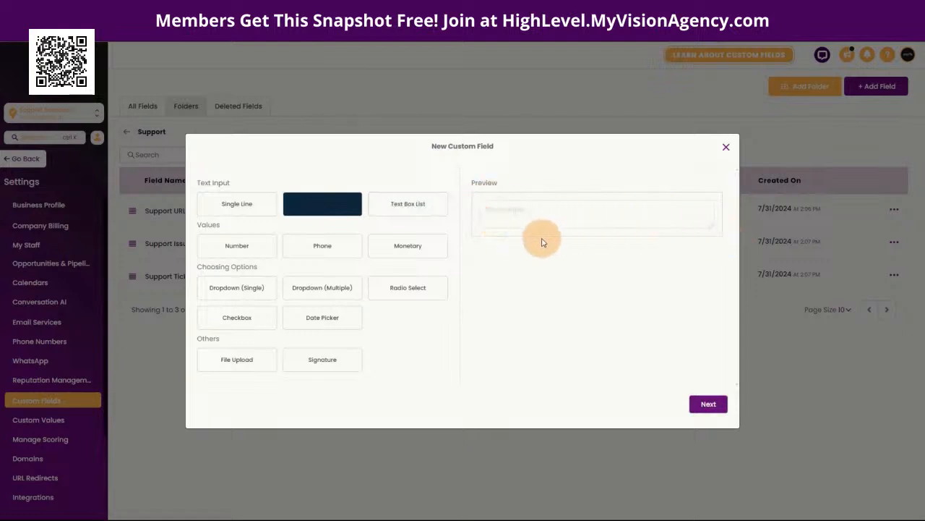
pyautogui.click(709, 404)
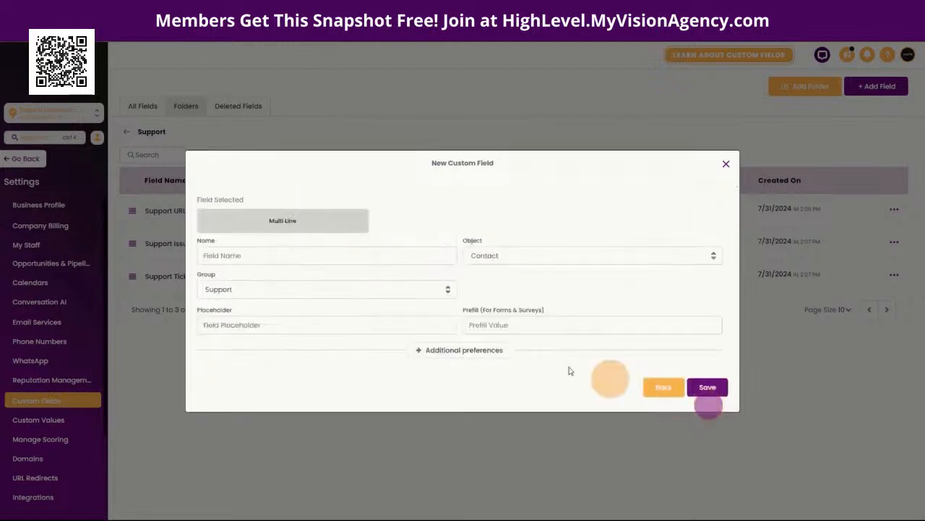
pyautogui.click(291, 255)
pyautogui.write('Support Issue Ticket #1')
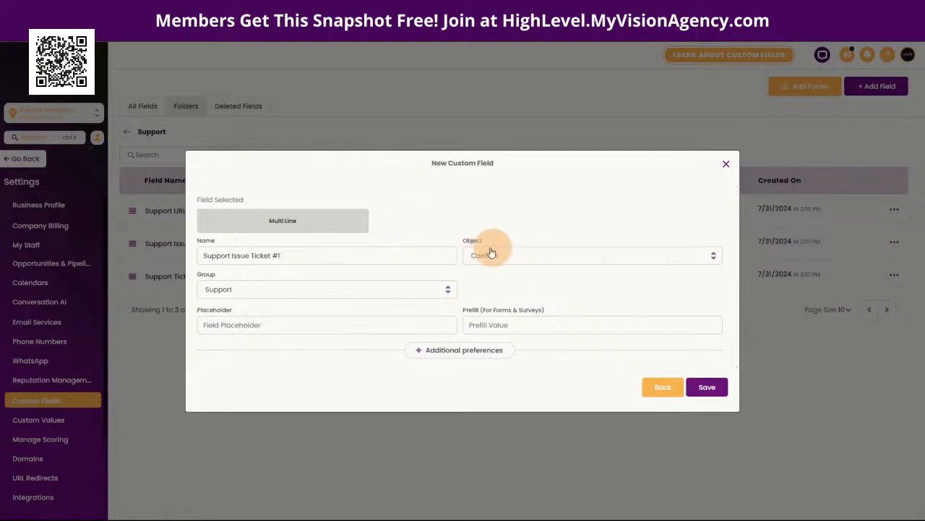
pyautogui.click(709, 388)
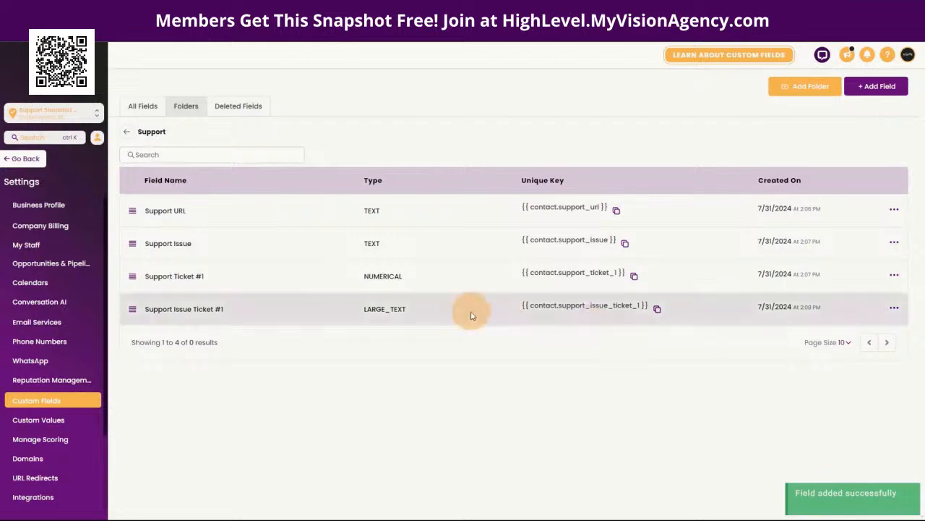
# Step: Add a Single Line field 'Support Ticket #1 Video' to the Support folder
pyautogui.click(880, 91)
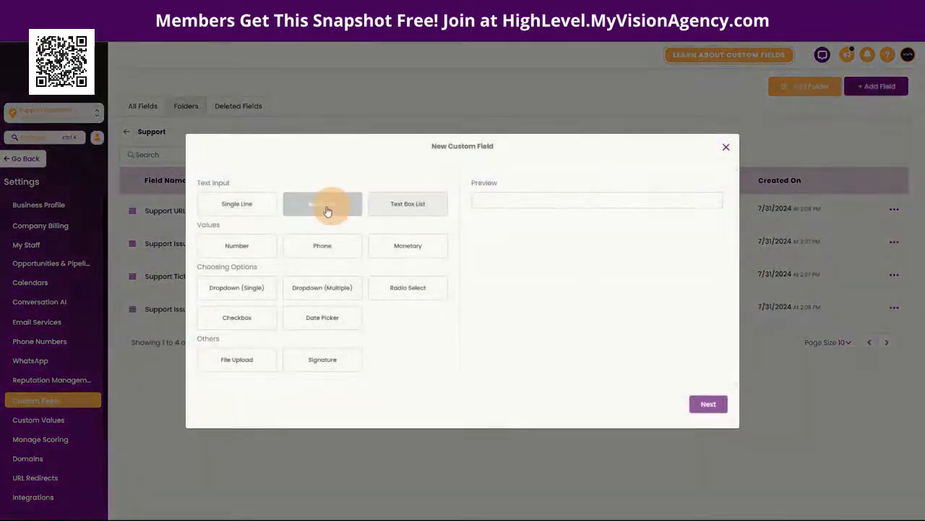
pyautogui.click(249, 203)
pyautogui.click(708, 404)
pyautogui.click(287, 256)
pyautogui.write('Support Ticket #1 Video')
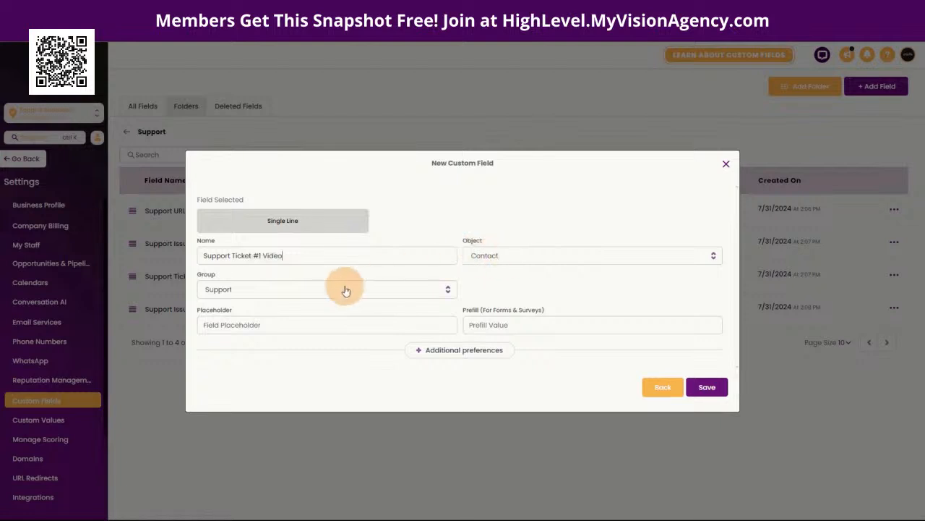
pyautogui.click(703, 387)
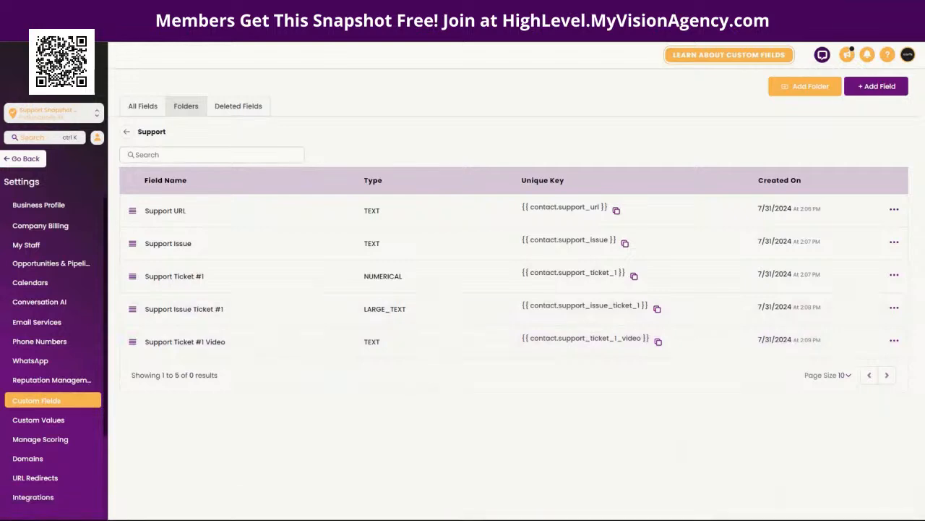
# Step: Add a Number custom field named 'Support Ticket #2'
pyautogui.click(882, 87)
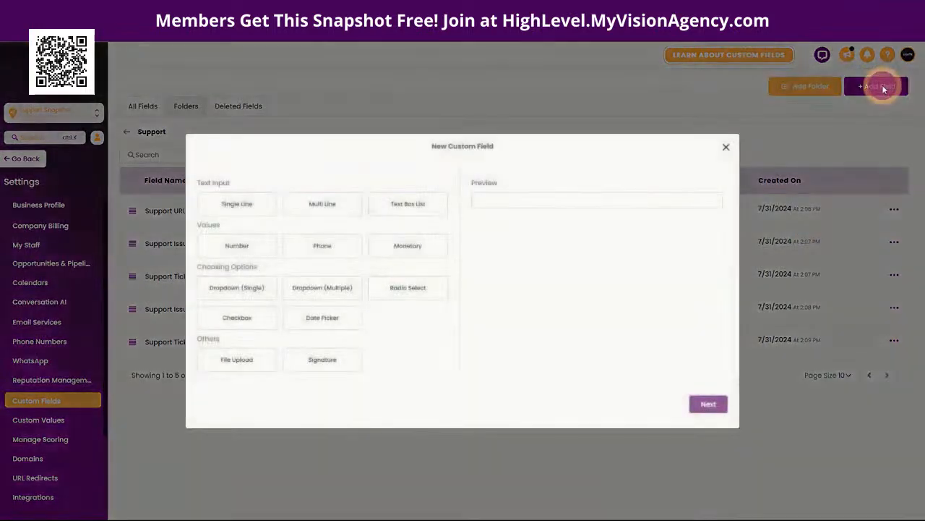
pyautogui.click(243, 206)
pyautogui.click(334, 211)
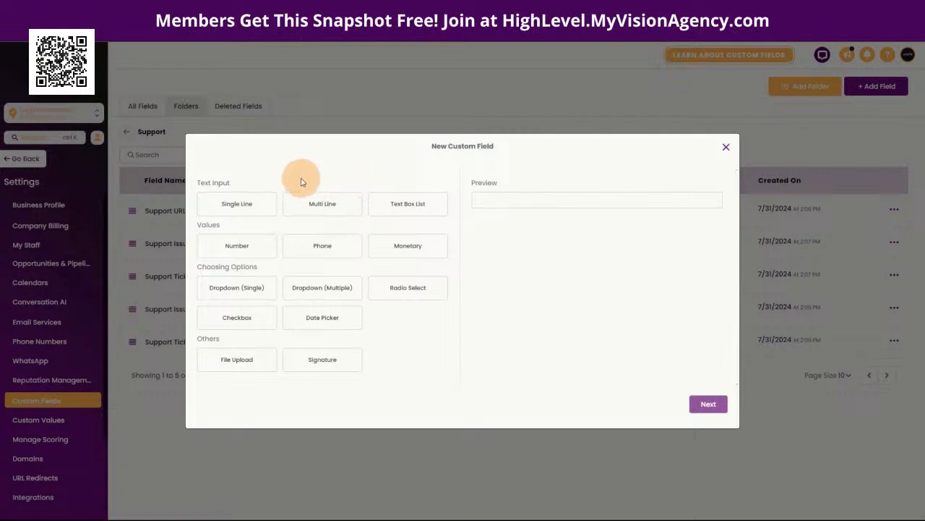
pyautogui.click(237, 245)
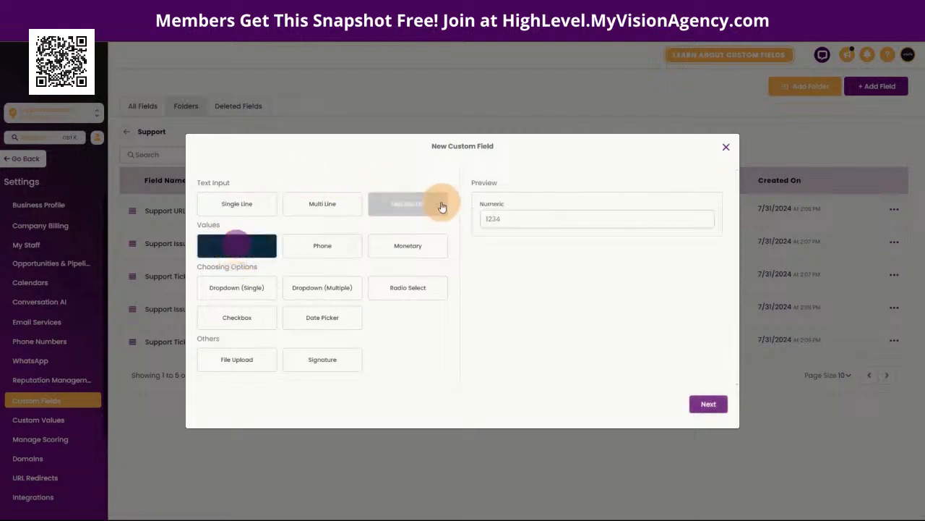
pyautogui.click(707, 403)
pyautogui.click(314, 256)
pyautogui.write('Support Ticket #2')
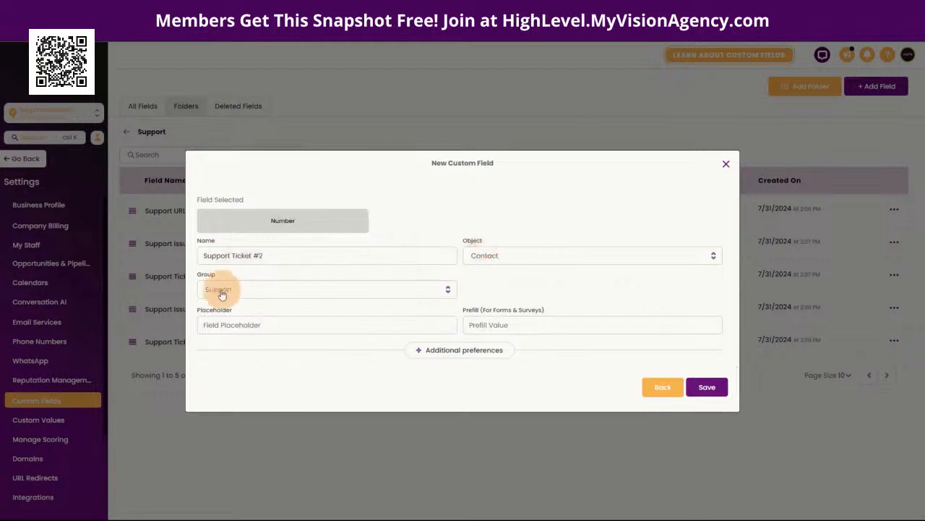
pyautogui.click(707, 387)
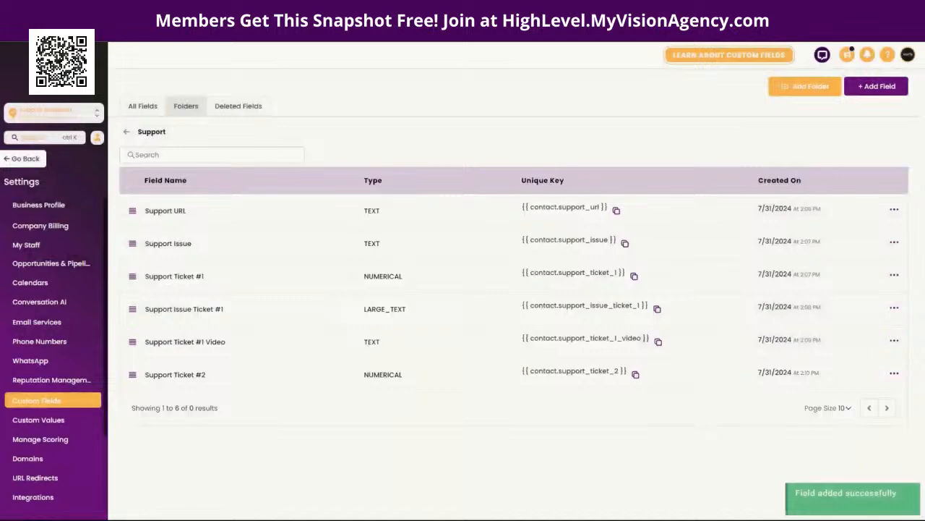
# Step: Add a Multi Line custom field named 'Support Issue Ticket #2'
pyautogui.click(877, 86)
pyautogui.click(324, 212)
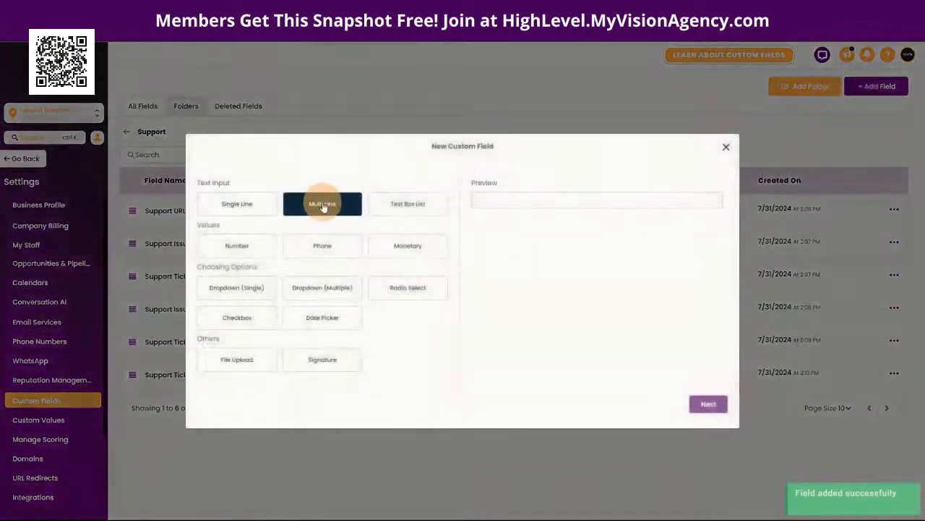
pyautogui.click(715, 405)
pyautogui.click(310, 256)
pyautogui.write('Support Issue Ticket #2')
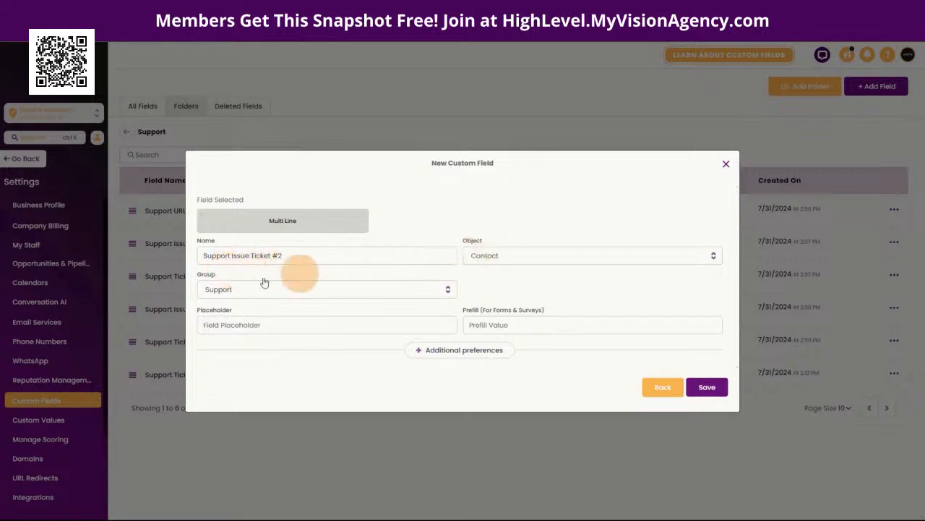
pyautogui.click(706, 388)
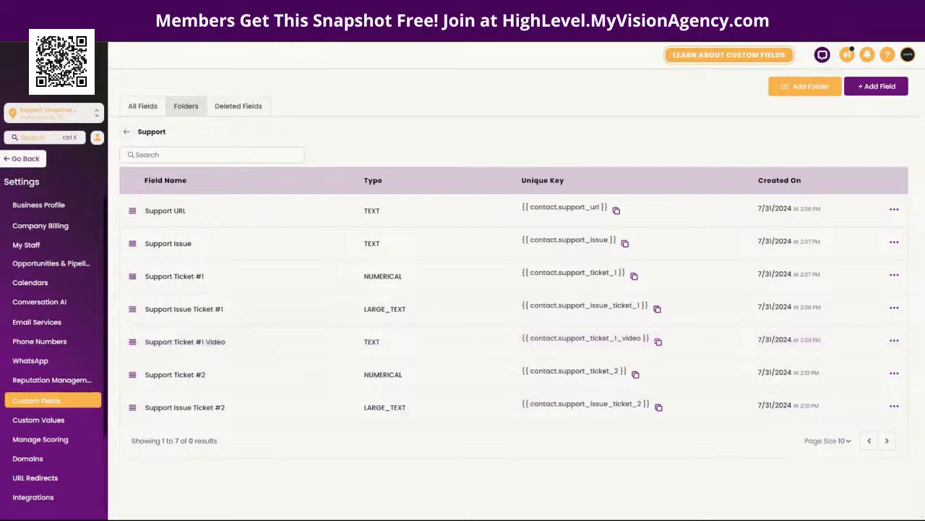
# Step: Create the Single Line field 'Support Ticket #2 Video', then go back to the Dashboard
pyautogui.click(877, 86)
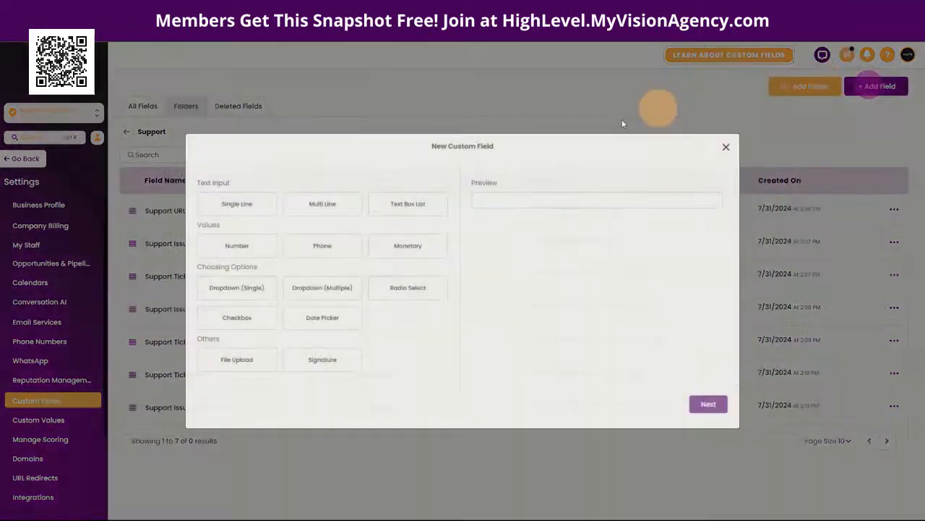
pyautogui.click(243, 207)
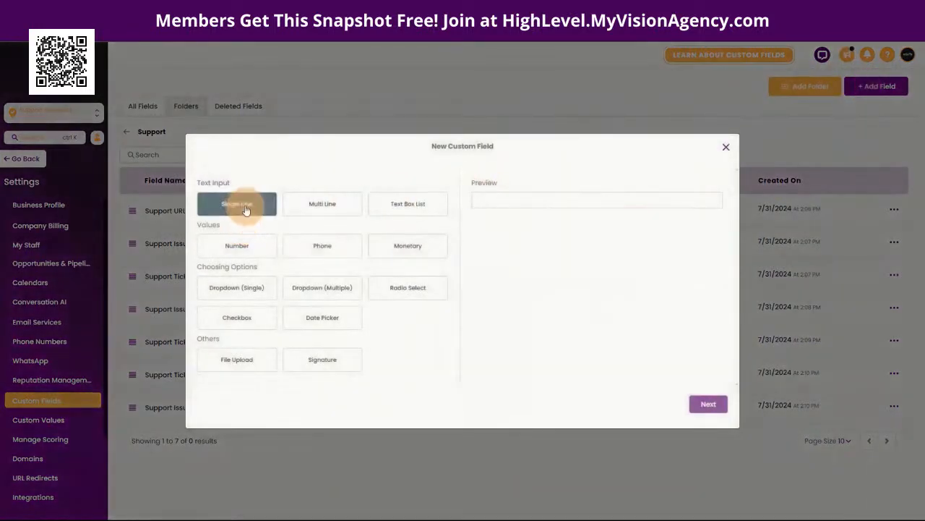
pyautogui.click(708, 404)
pyautogui.click(247, 256)
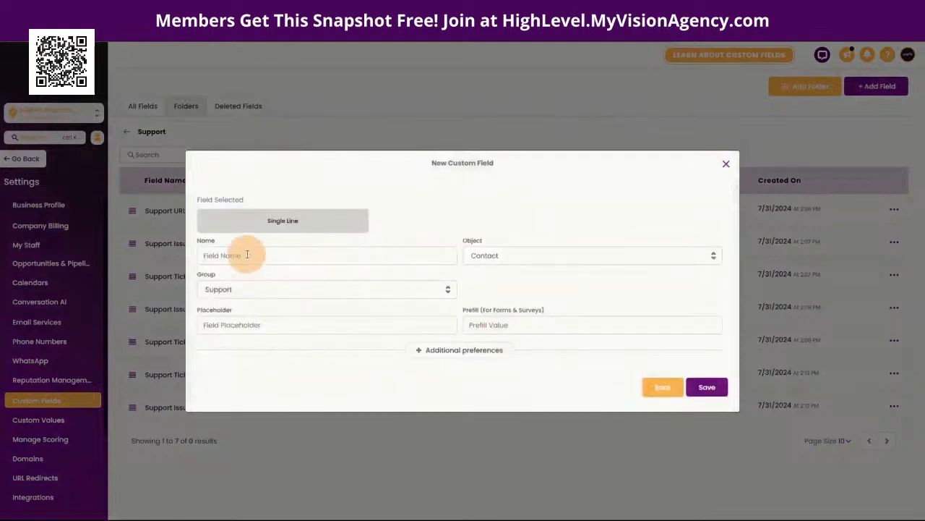
pyautogui.write('Support Ticket #2 Video')
pyautogui.click(410, 221)
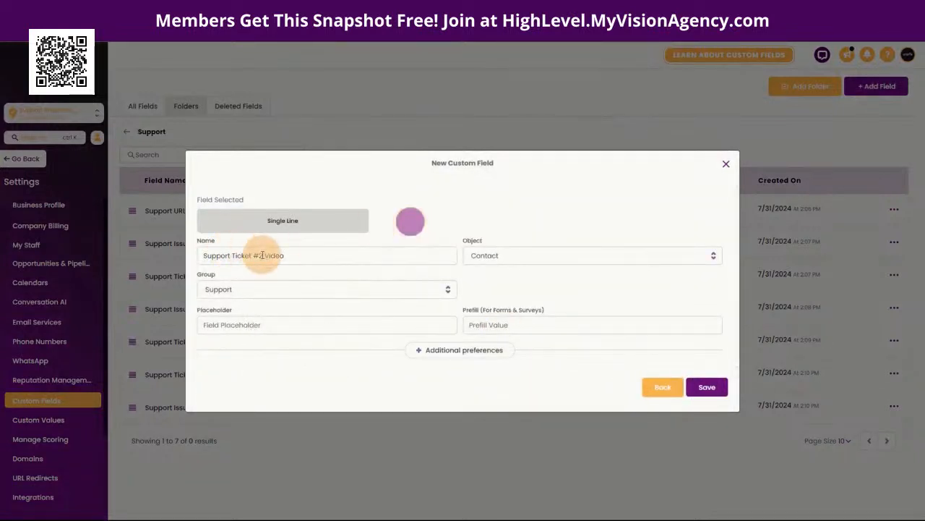
pyautogui.click(706, 386)
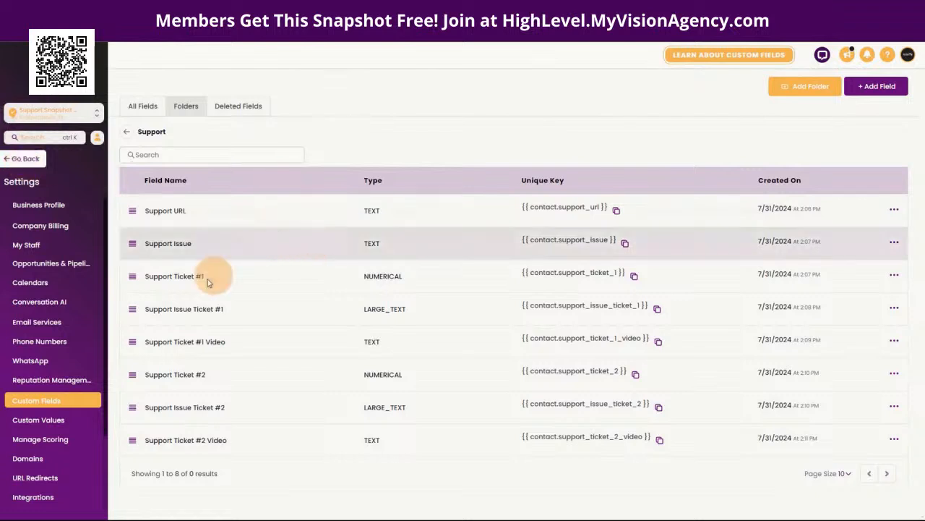
pyautogui.click(22, 159)
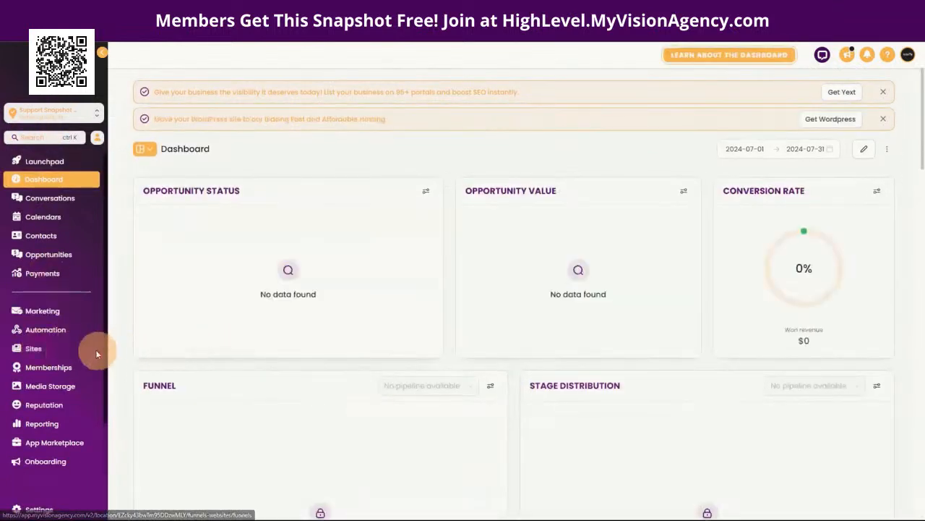
# Step: Start a new form under Sites > Forms and title it 'Support'
pyautogui.click(30, 352)
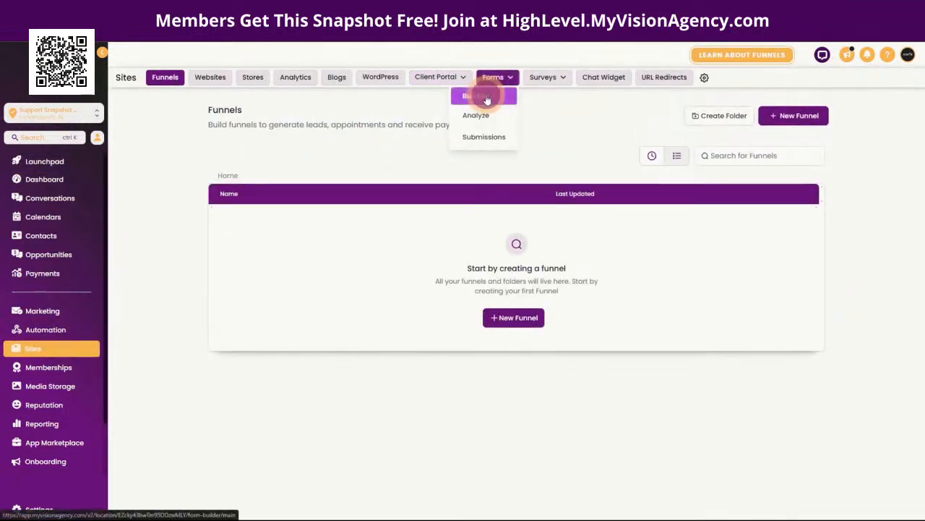
pyautogui.click(486, 98)
pyautogui.click(518, 300)
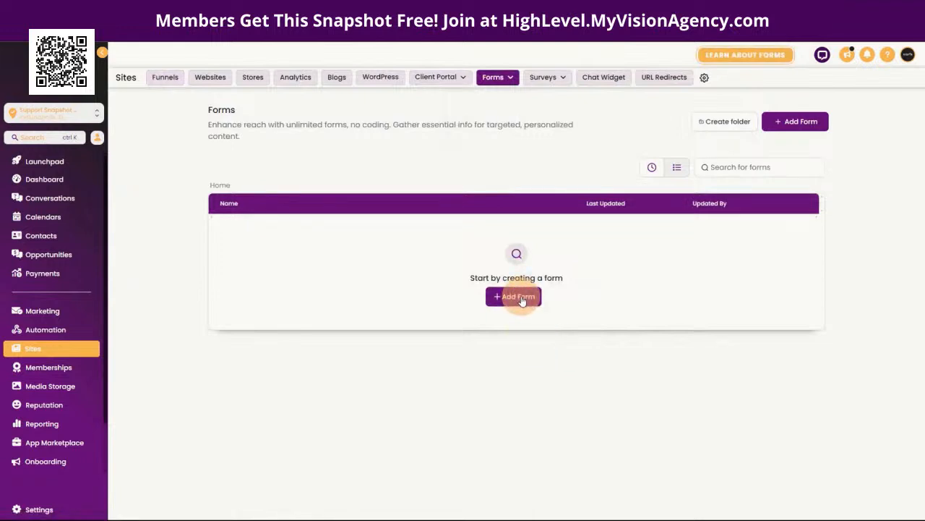
pyautogui.click(519, 297)
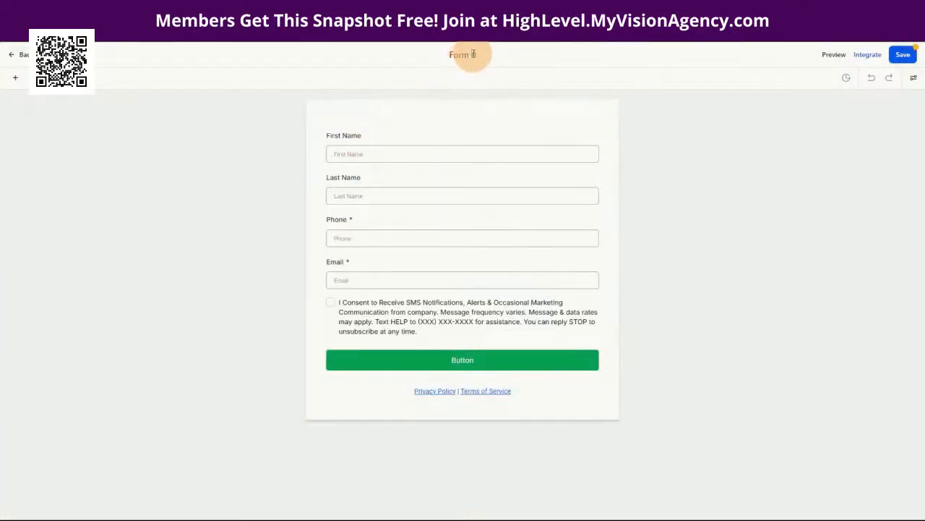
pyautogui.moveTo(473, 55); pyautogui.dragTo(446, 57)
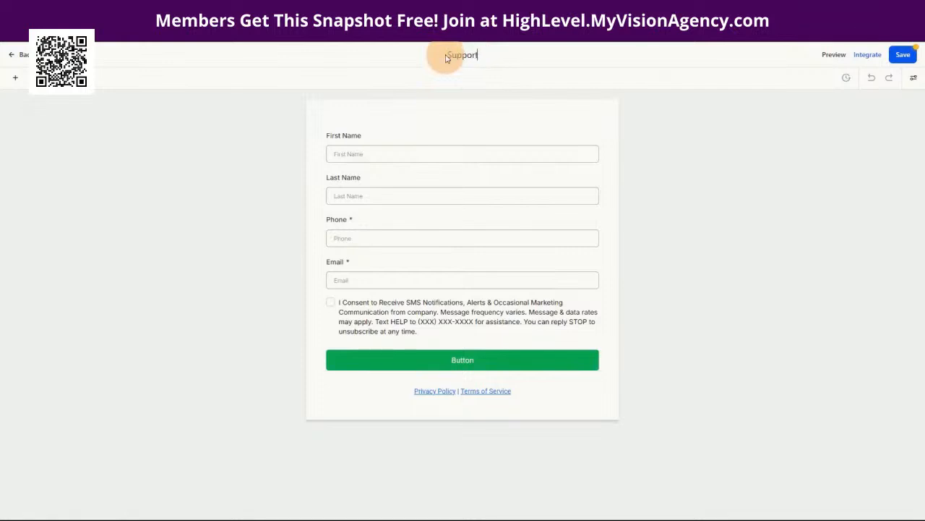
pyautogui.write('Support')
pyautogui.click(514, 55)
# Step: Delete the First Name and Last Name fields from the form
pyautogui.click(412, 147)
pyautogui.click(598, 128)
pyautogui.click(416, 148)
pyautogui.click(598, 128)
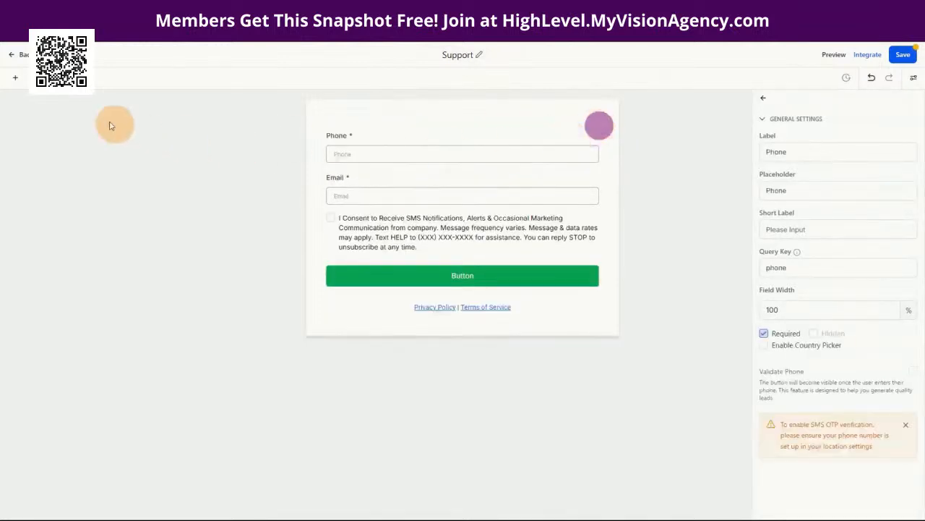
# Step: Add a required Full Name field at the top of the form
pyautogui.click(15, 78)
pyautogui.moveTo(30, 176); pyautogui.dragTo(441, 152)
pyautogui.click(384, 151)
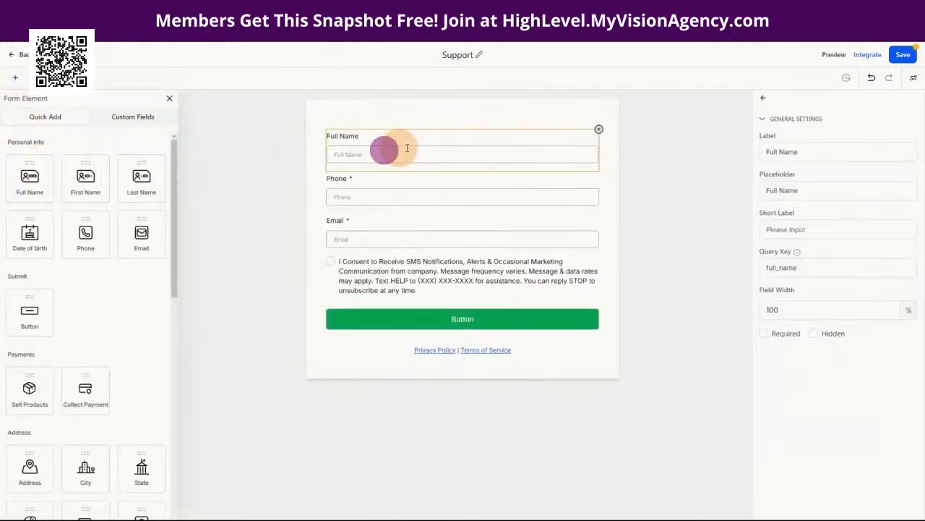
pyautogui.click(765, 332)
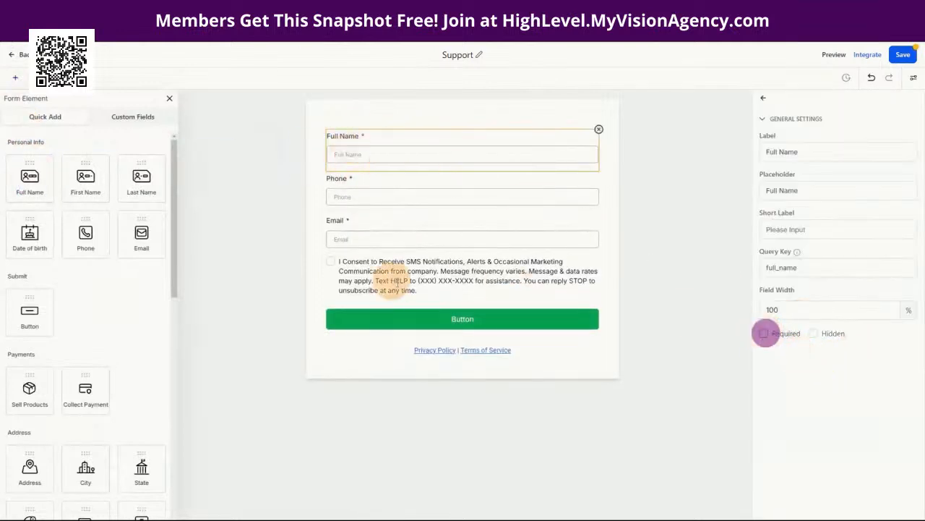
# Step: Remove Phone, SMS consent text and policy links; relabel Email 'Enter your account email address'
pyautogui.click(354, 193)
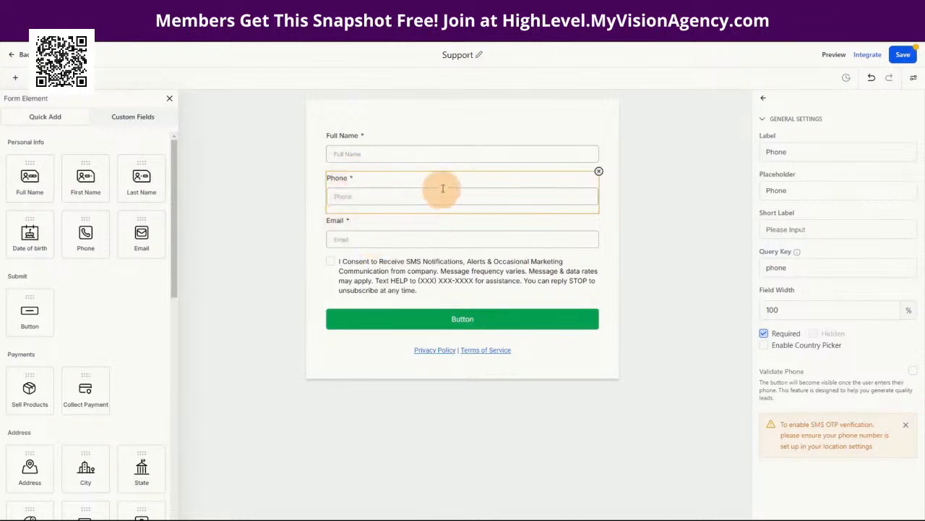
pyautogui.click(600, 173)
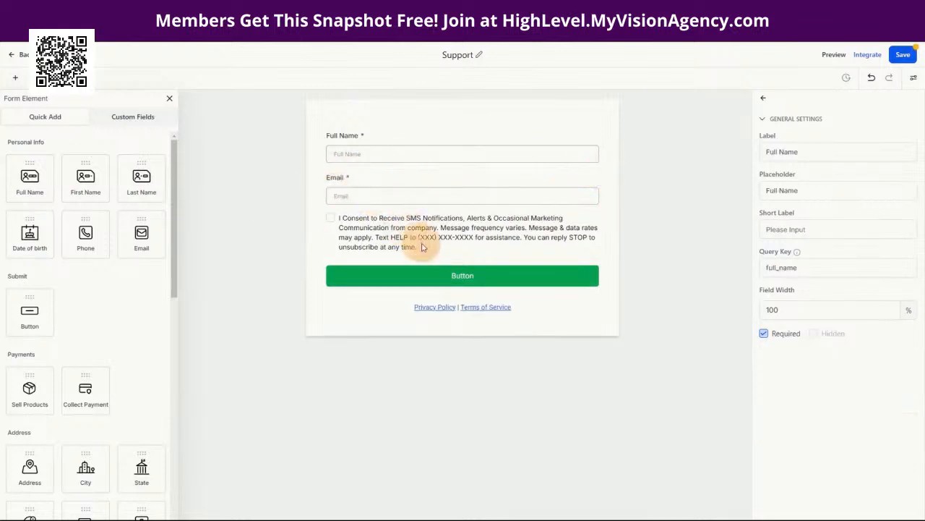
pyautogui.click(390, 242)
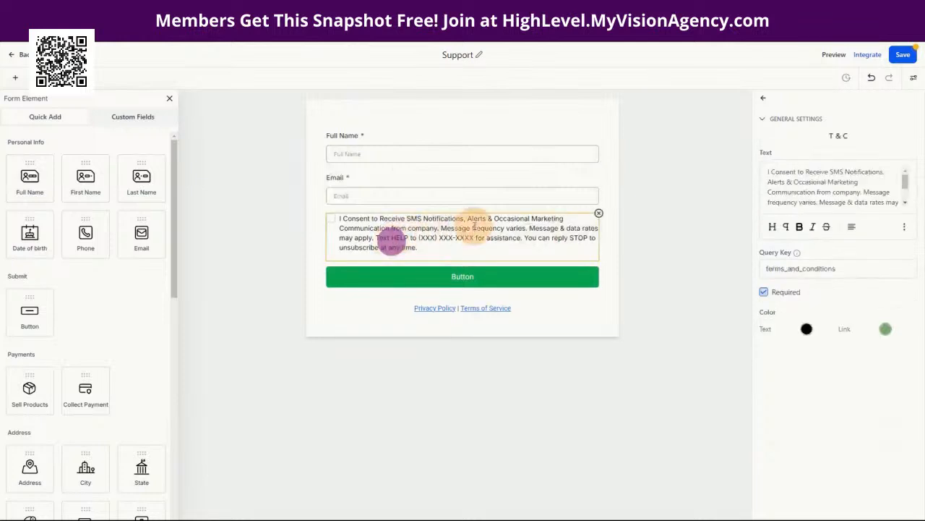
pyautogui.click(599, 212)
pyautogui.click(525, 264)
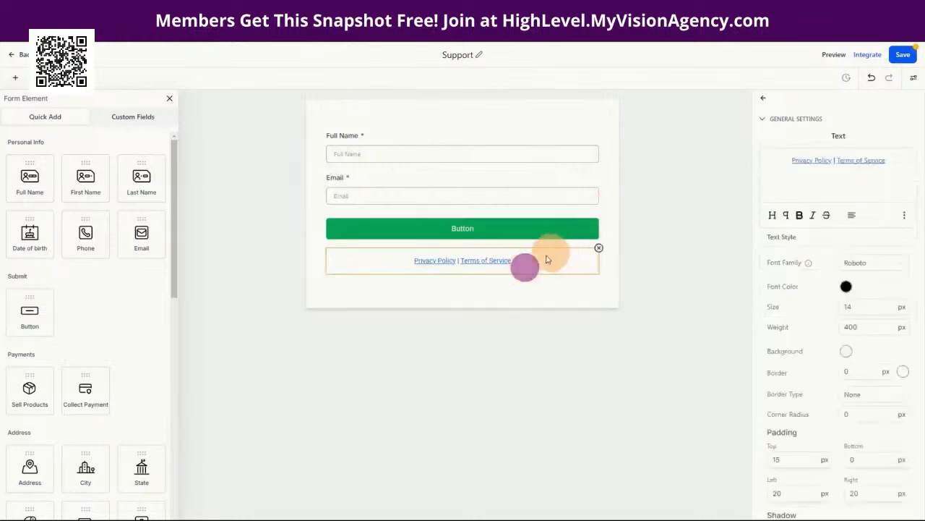
pyautogui.click(597, 247)
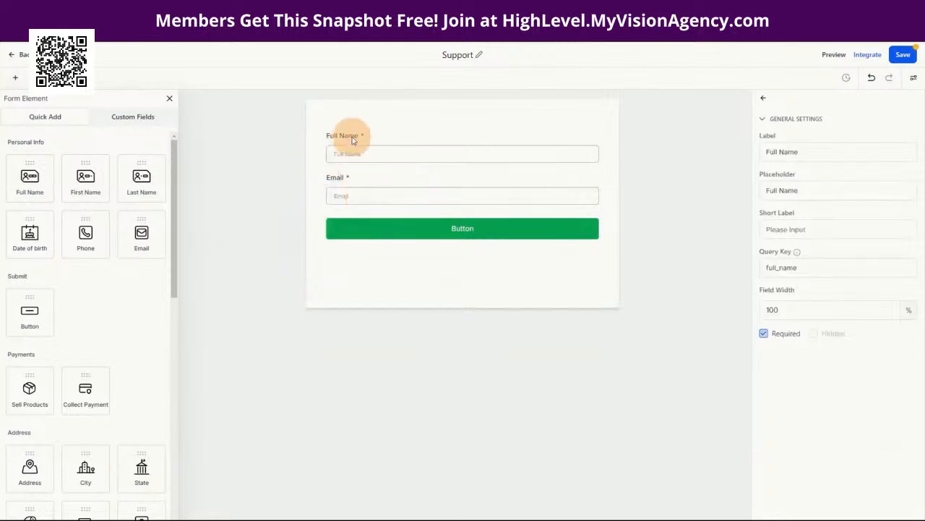
pyautogui.click(341, 181)
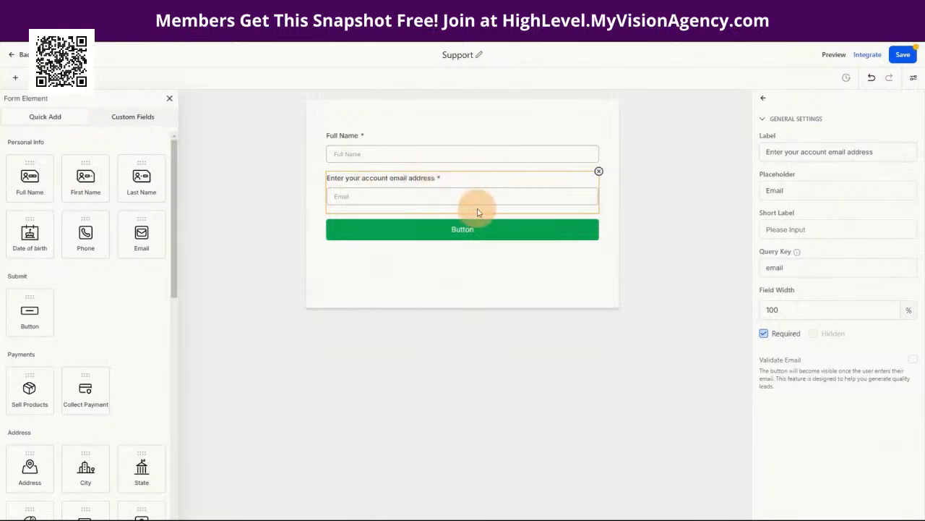
pyautogui.click(434, 232)
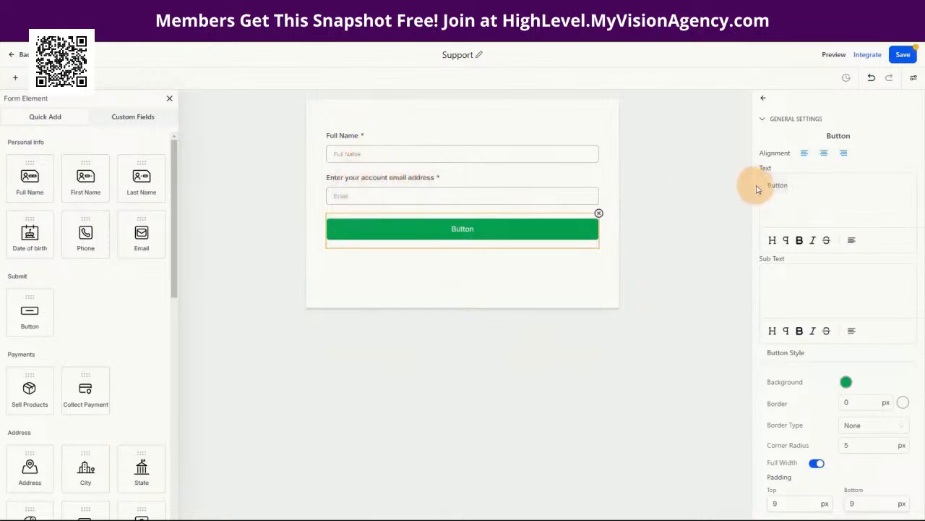
# Step: Change the button text to 'Submit Support Request' with a black background, and save
pyautogui.click(781, 188)
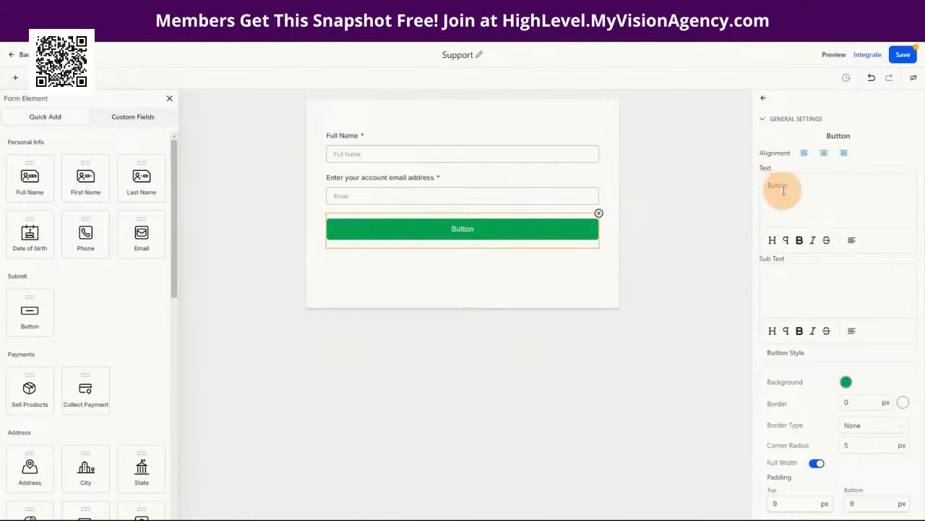
pyautogui.moveTo(787, 185); pyautogui.dragTo(764, 186)
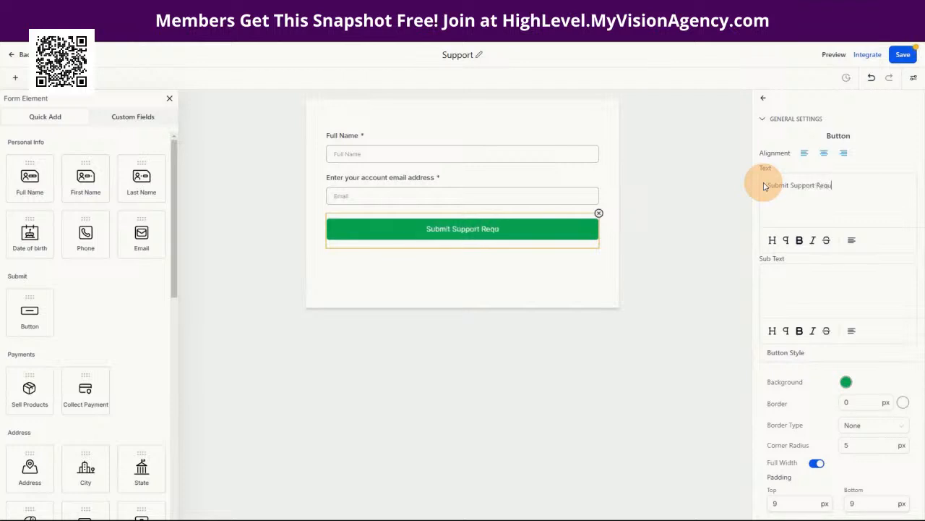
pyautogui.click(845, 382)
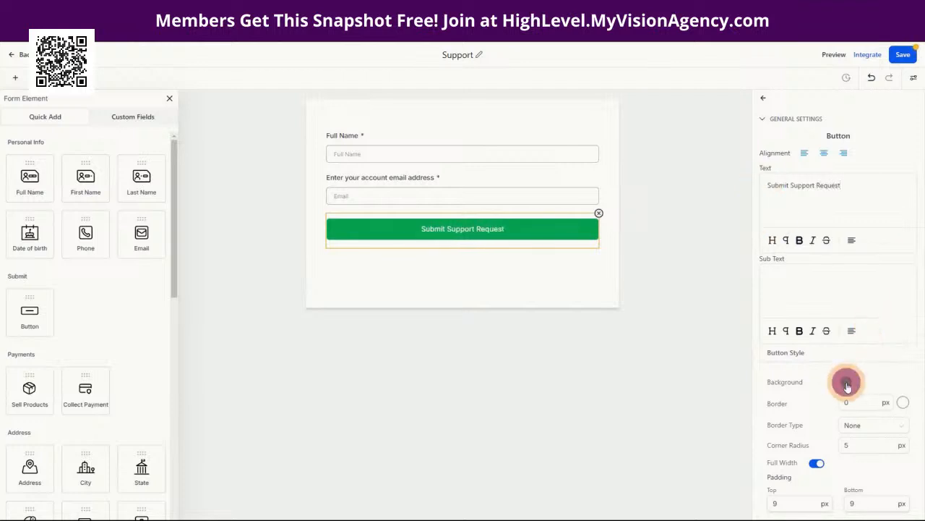
pyautogui.click(790, 330)
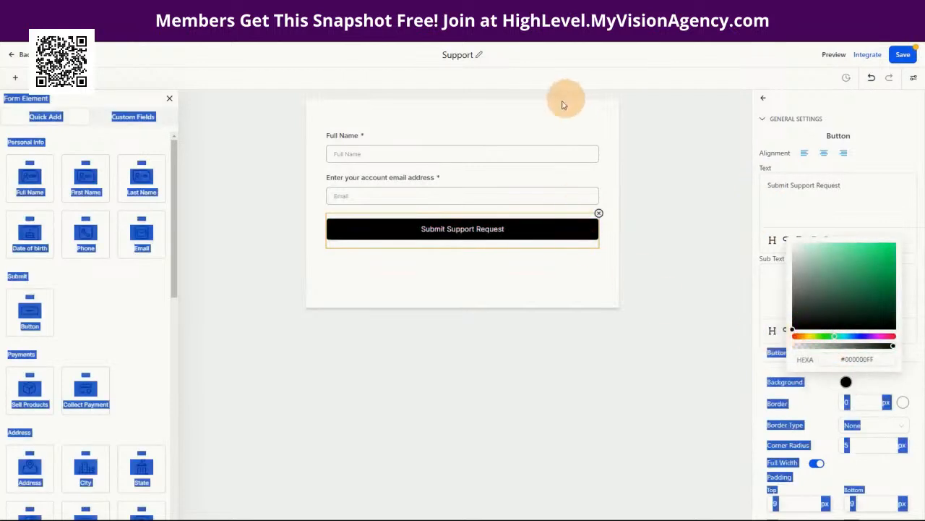
pyautogui.click(547, 114)
pyautogui.click(903, 55)
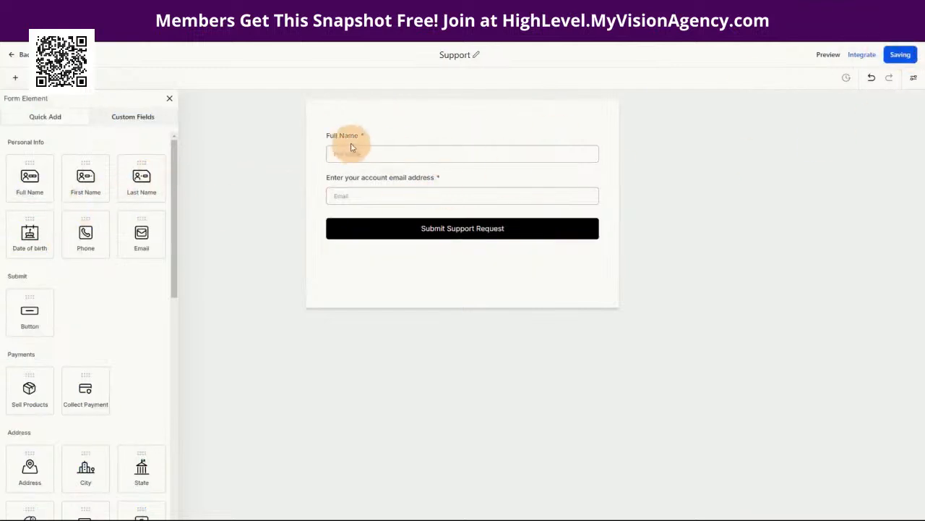
pyautogui.moveTo(348, 175)
pyautogui.mouseDown()
pyautogui.moveTo(355, 233)
pyautogui.moveTo(355, 181)
pyautogui.mouseUp()
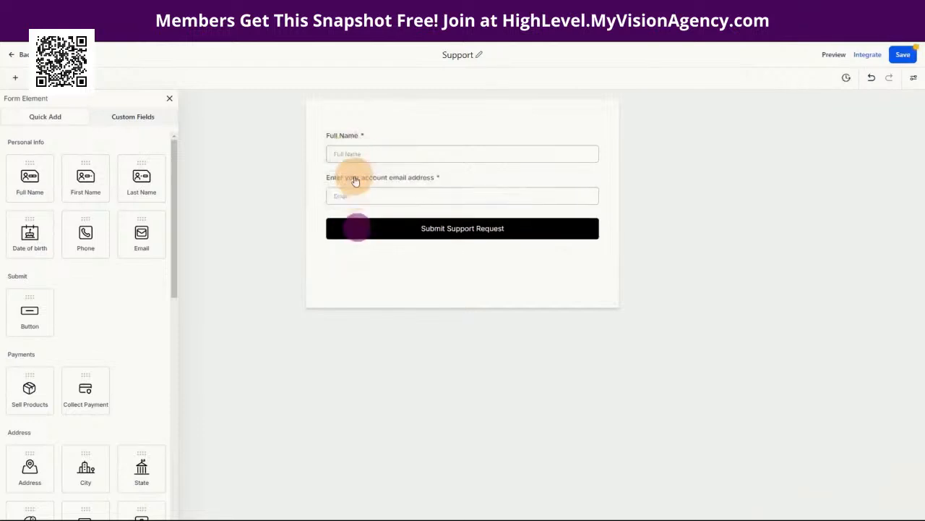
# Step: From Contact's SUPPORT group, add required Support Issue, then Support URL beneath it
pyautogui.click(135, 116)
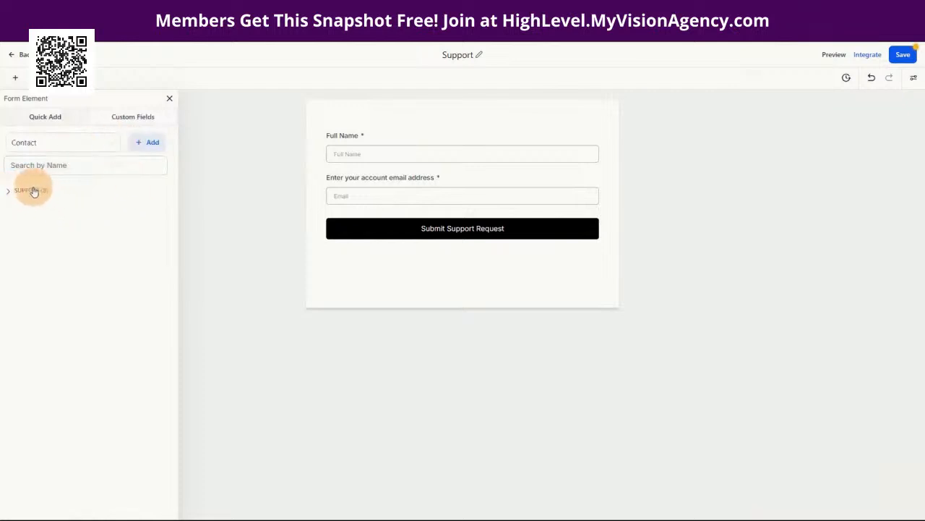
pyautogui.click(52, 146)
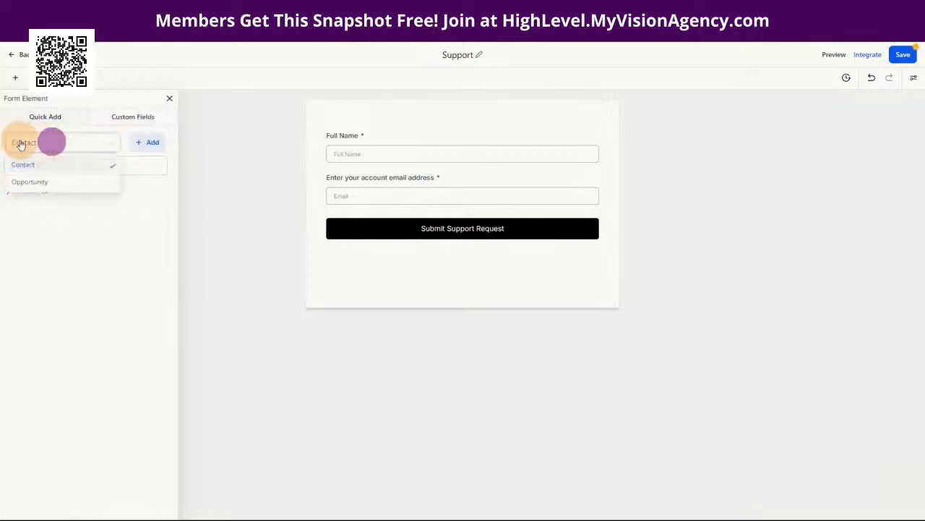
pyautogui.click(39, 144)
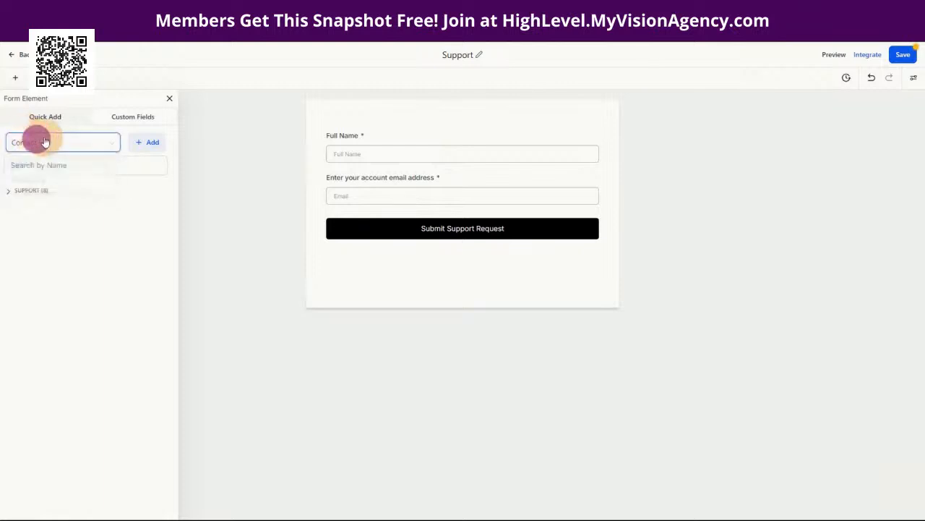
pyautogui.click(33, 190)
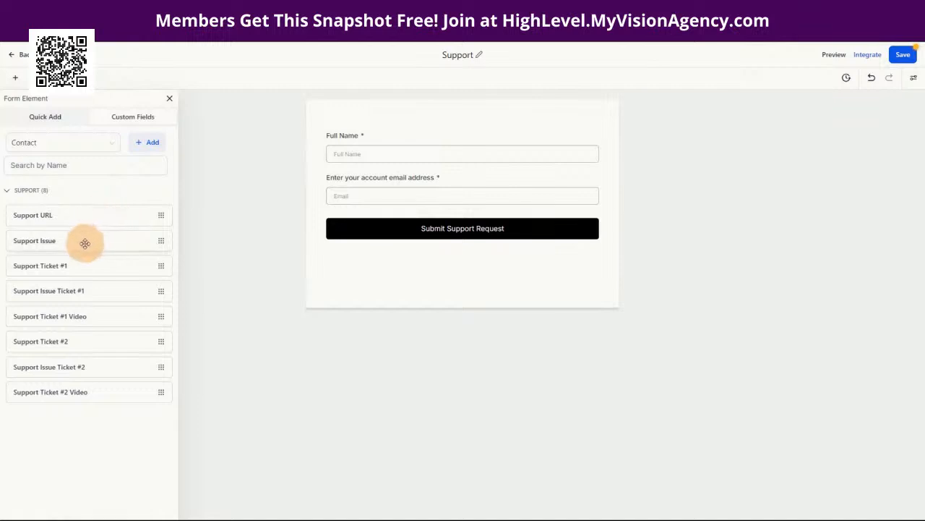
pyautogui.moveTo(62, 242); pyautogui.dragTo(409, 259)
pyautogui.click(375, 228)
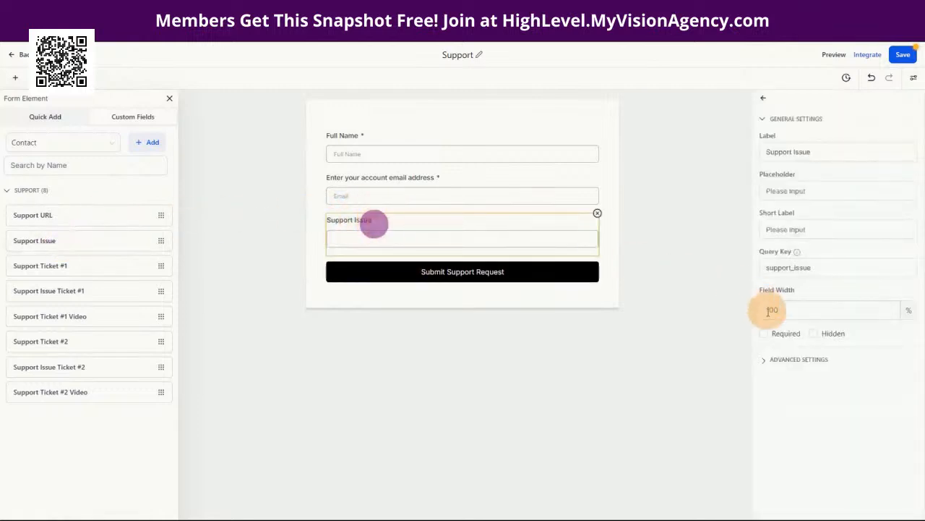
pyautogui.click(764, 333)
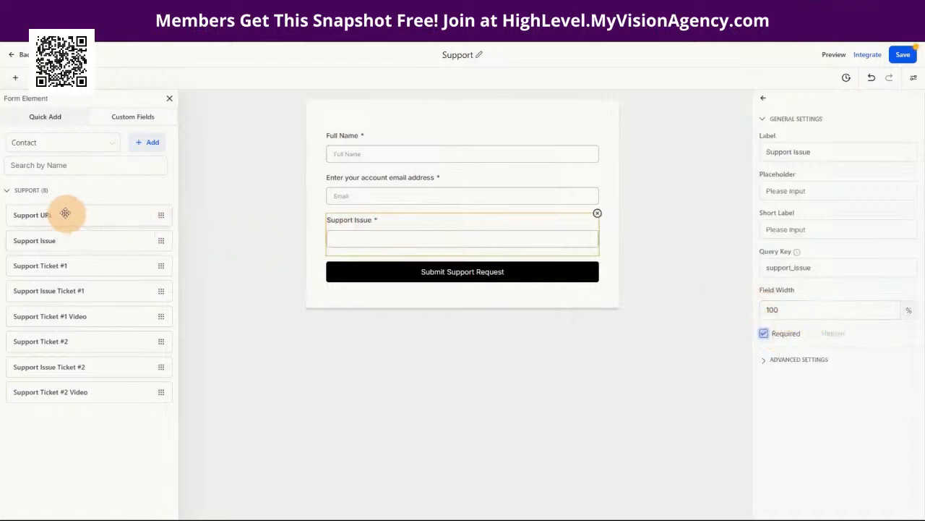
pyautogui.moveTo(55, 213); pyautogui.dragTo(439, 266)
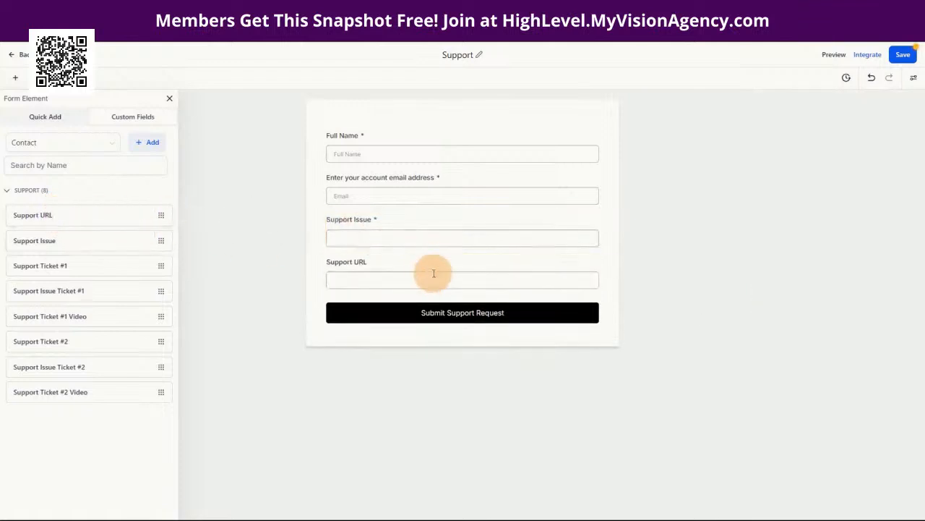
# Step: Make Support URL required and relabel Support Issue 'Please explain in detail the issue you are having:'
pyautogui.click(371, 268)
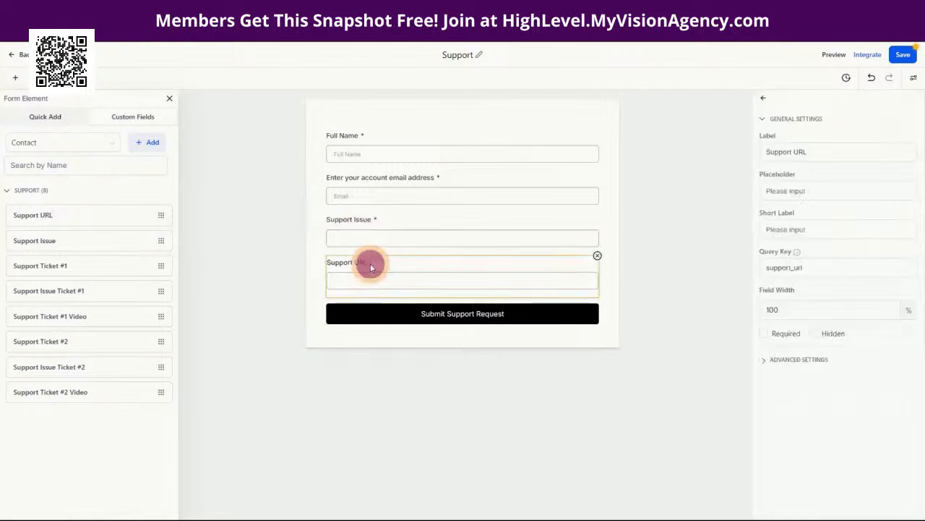
pyautogui.click(764, 333)
pyautogui.click(340, 221)
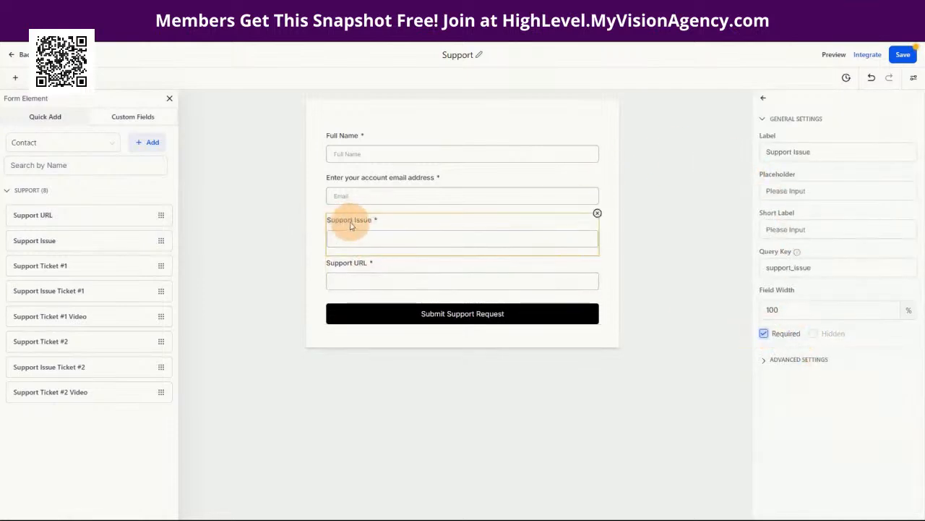
pyautogui.click(790, 152)
pyautogui.moveTo(819, 152); pyautogui.dragTo(762, 153)
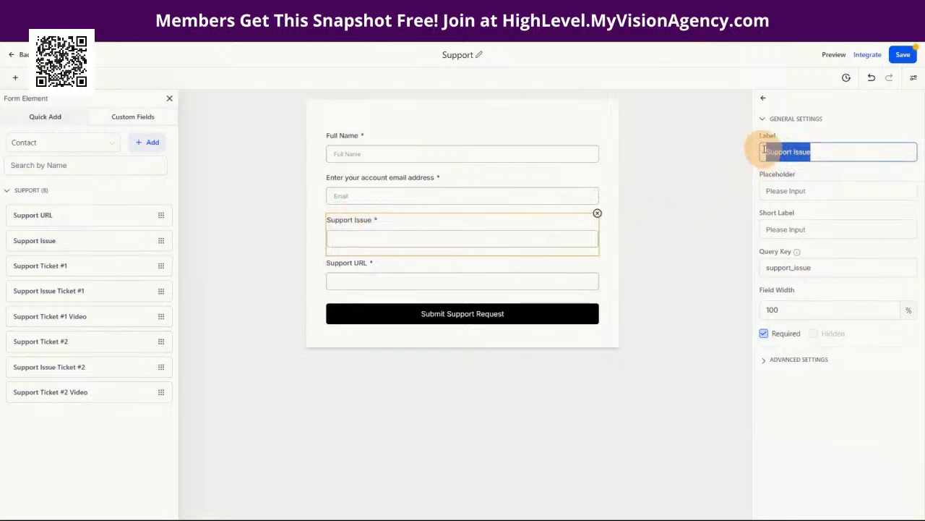
pyautogui.moveTo(836, 267); pyautogui.dragTo(768, 268)
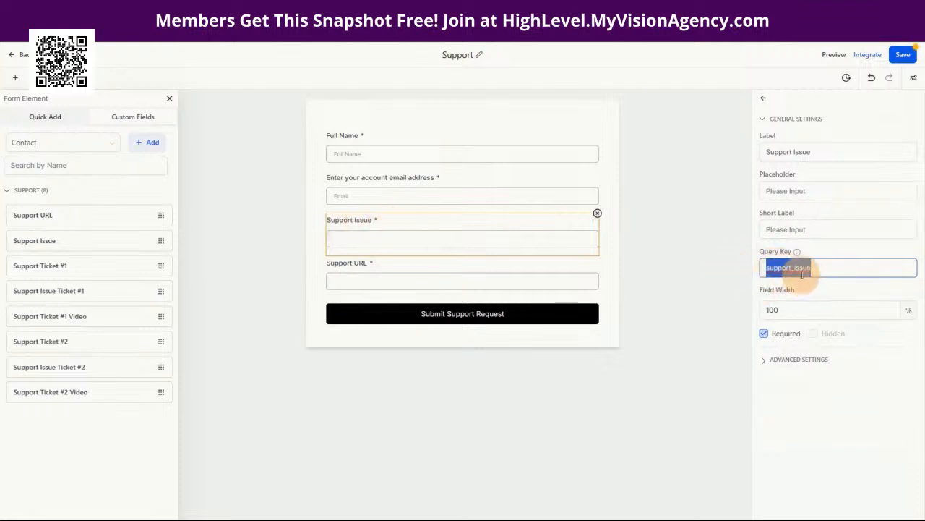
pyautogui.click(825, 150)
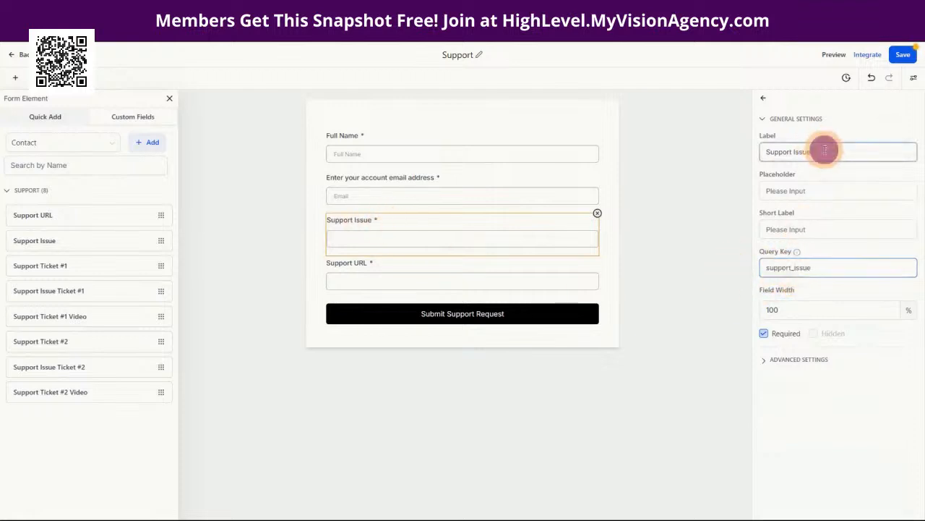
pyautogui.moveTo(825, 150); pyautogui.dragTo(768, 152)
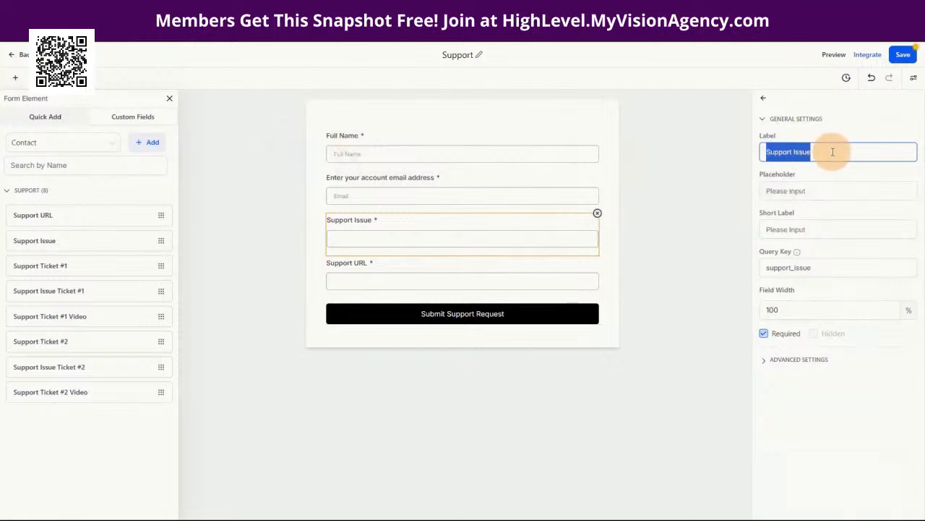
pyautogui.write('Please')
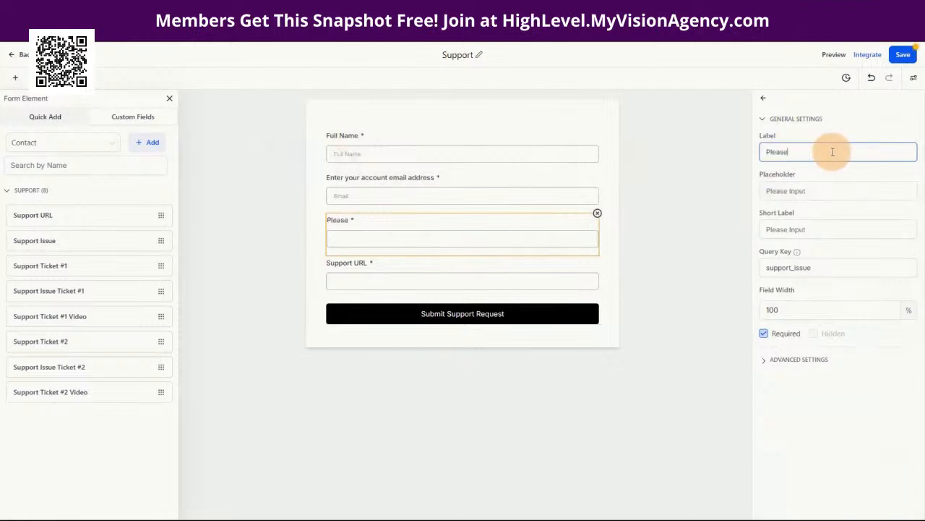
pyautogui.write(' explain in detail the issue you are ')
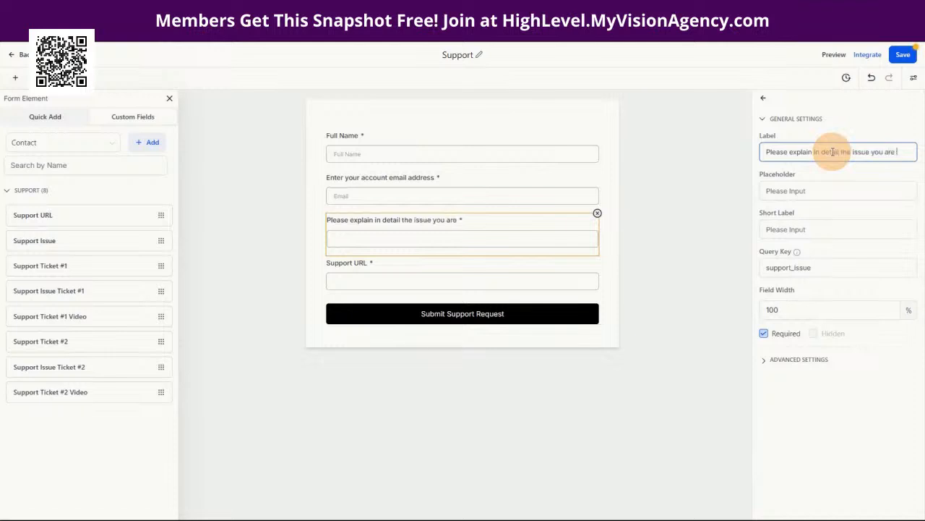
pyautogui.write('having:')
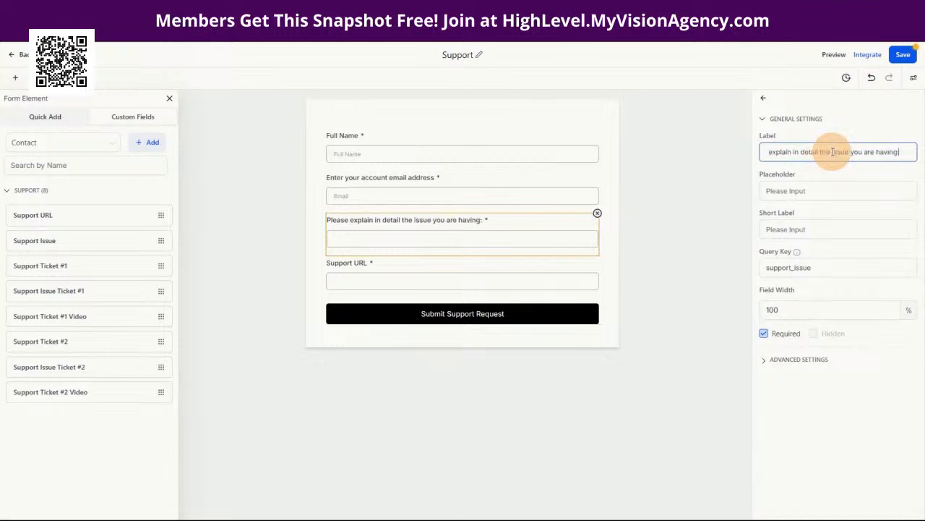
# Step: Change the Support URL label to 'Please share a video URL showing the issue you are having:' and save
pyautogui.click(496, 268)
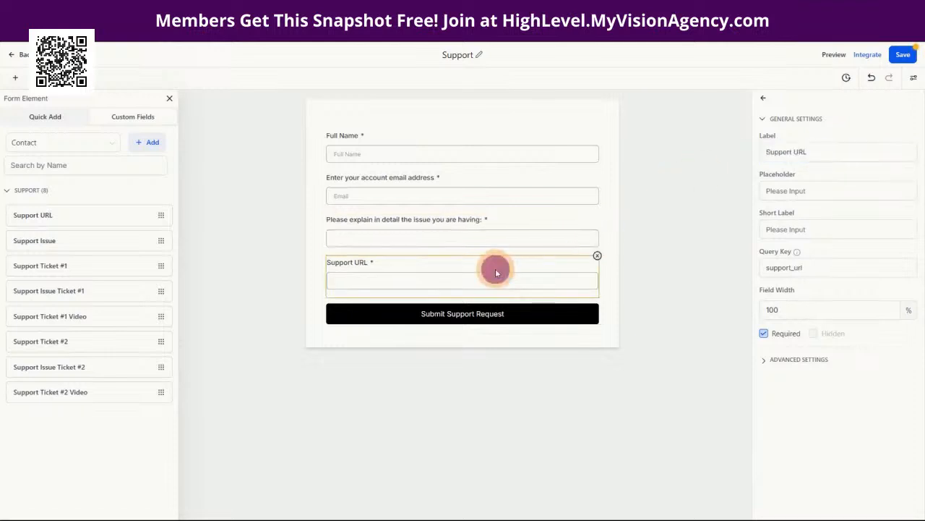
pyautogui.moveTo(816, 152); pyautogui.dragTo(765, 153)
pyautogui.write('Please sh')
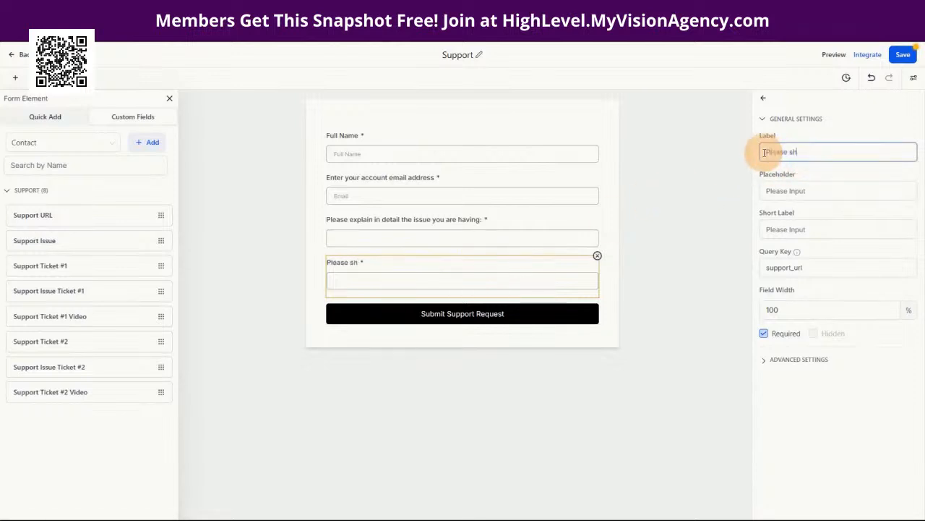
pyautogui.write('are the URL of')
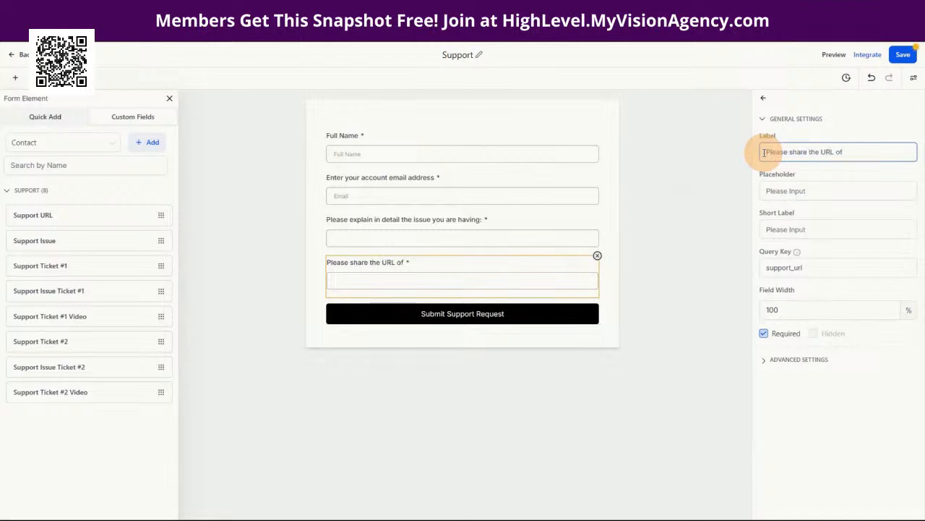
pyautogui.press('BackSpace')
pyautogui.press('BackSpace')
pyautogui.press('BackSpace')
pyautogui.press('BackSpace')
pyautogui.press('BackSpace')
pyautogui.press('BackSpace')
pyautogui.press('BackSpace')
pyautogui.press('BackSpace')
pyautogui.press('BackSpace')
pyautogui.press('BackSpace')
pyautogui.press('BackSpace')
pyautogui.press('BackSpace')
pyautogui.press('BackSpace')
pyautogui.press('BackSpace')
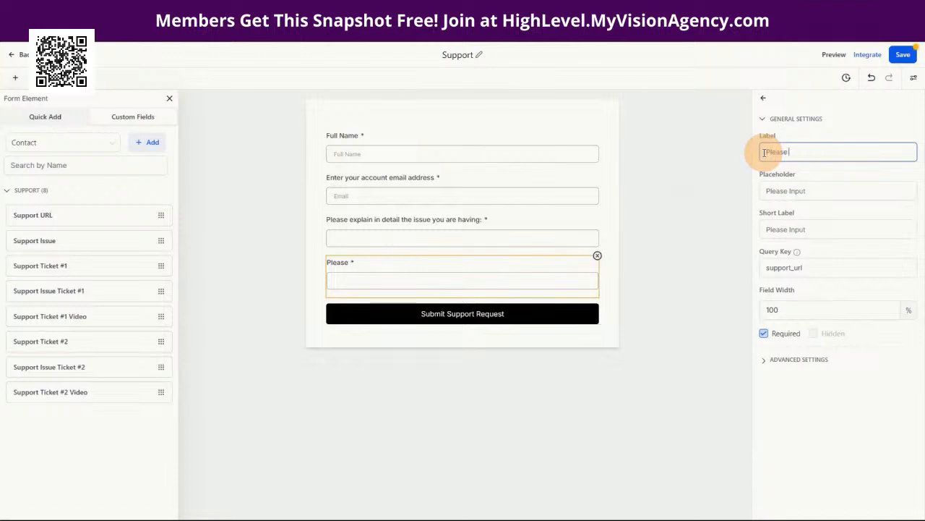
pyautogui.write('share a video URL ')
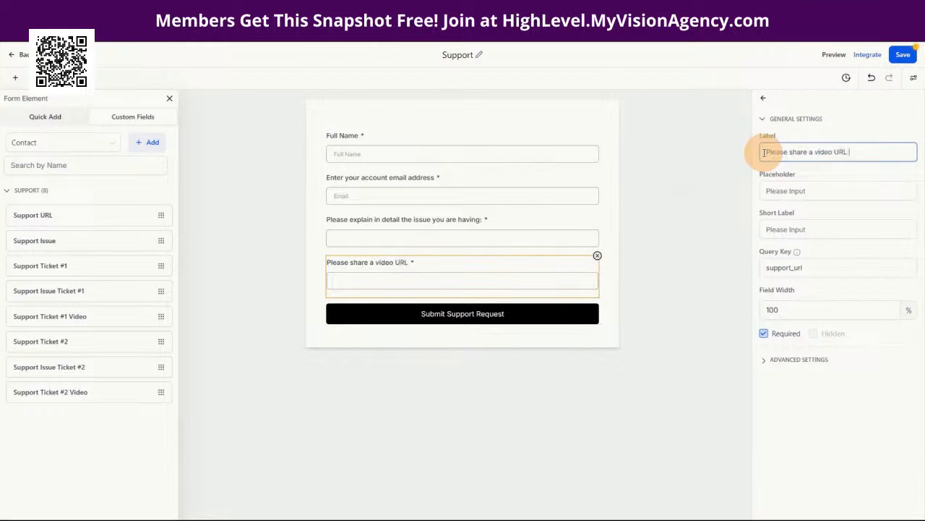
pyautogui.write('shar')
pyautogui.press('BackSpace')
pyautogui.write('wo')
pyautogui.press('BackSpace')
pyautogui.press('BackSpace')
pyautogui.write('owing the issue you are h')
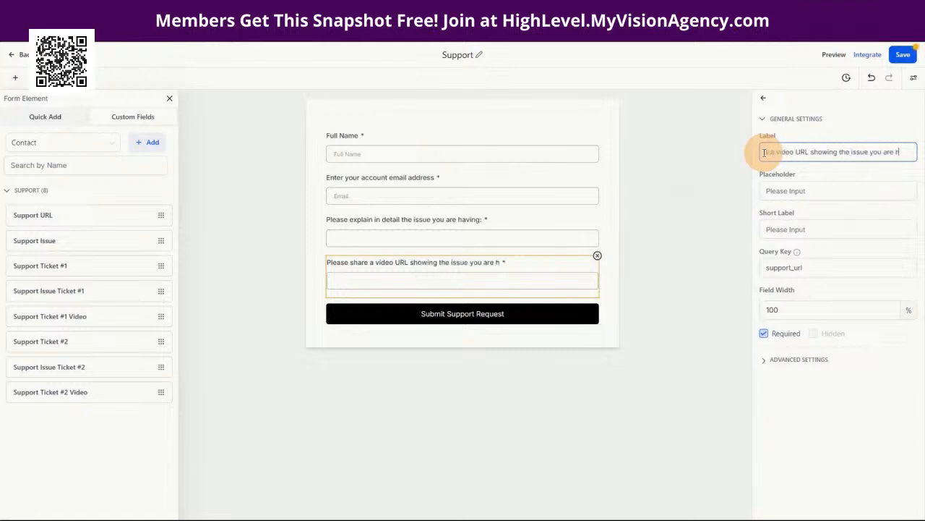
pyautogui.write('aving.')
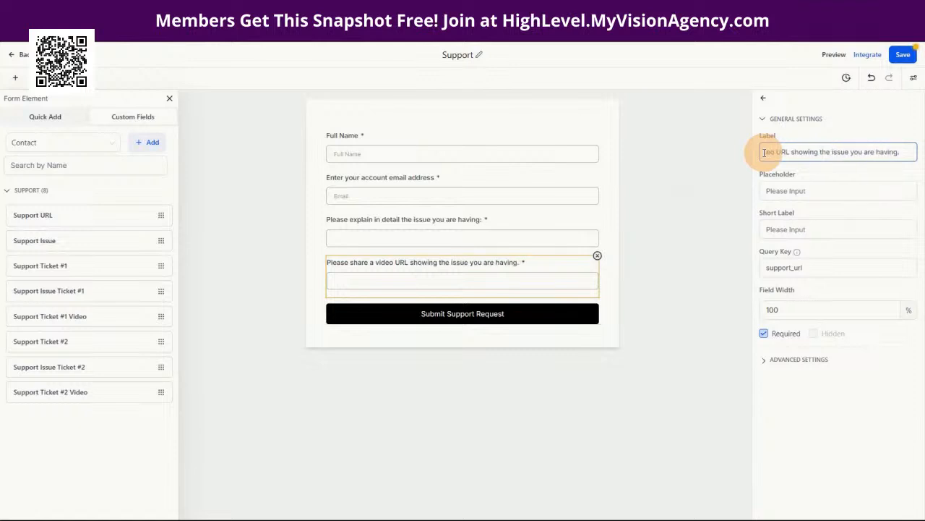
pyautogui.click(804, 268)
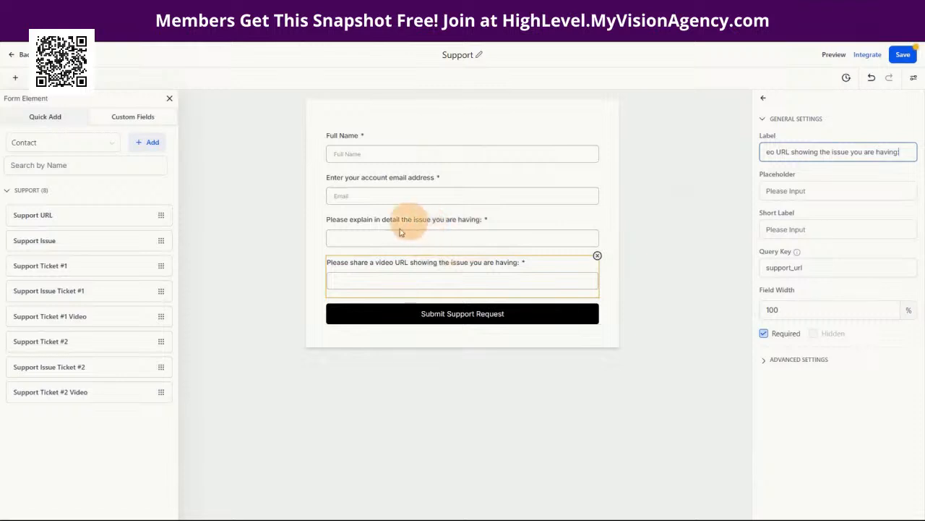
pyautogui.click(902, 54)
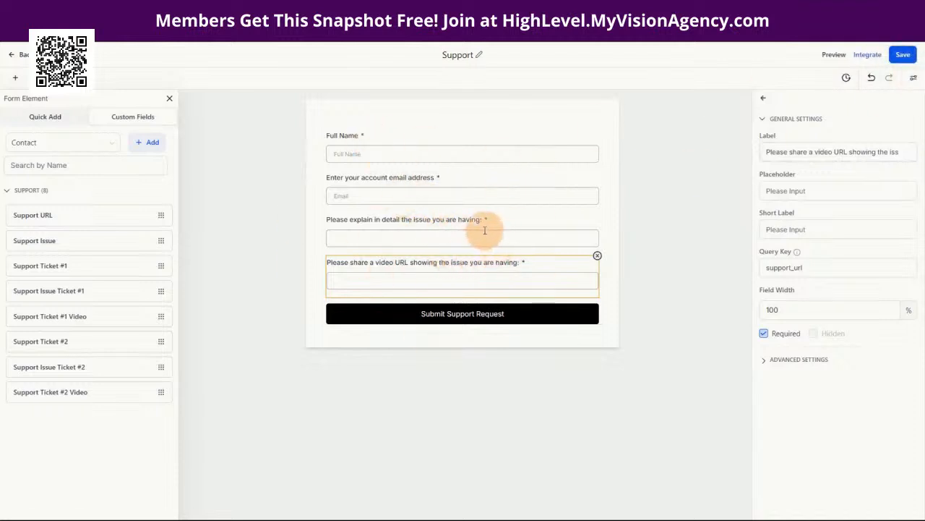
# Step: Keep the form's On Submit action set to showing a message
pyautogui.click(914, 78)
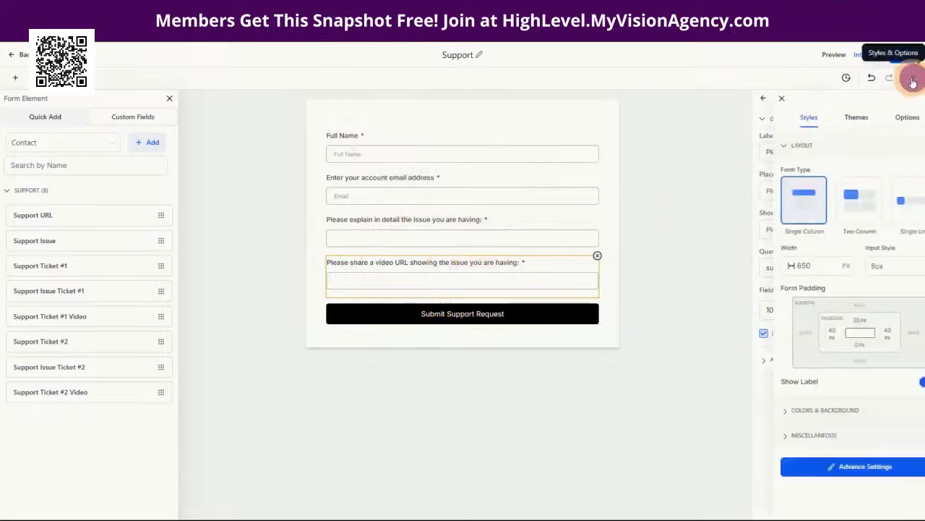
pyautogui.click(885, 118)
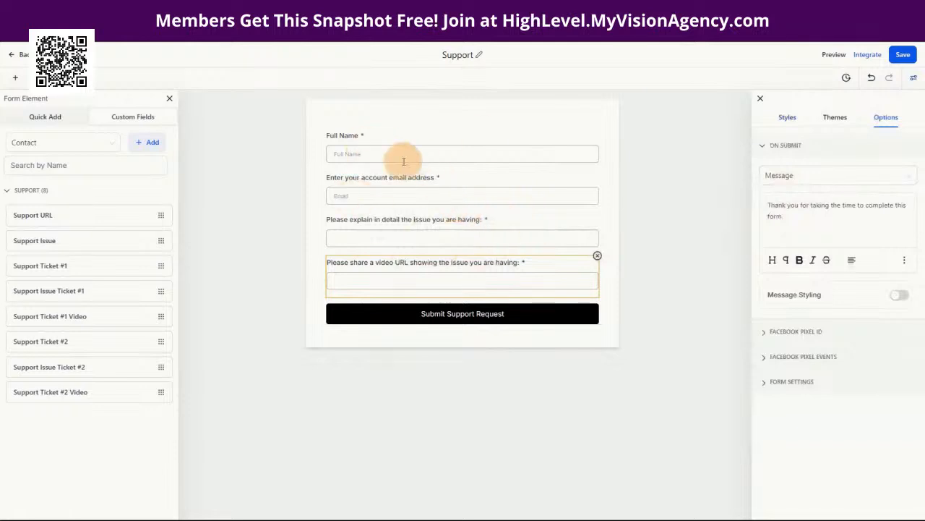
pyautogui.click(786, 178)
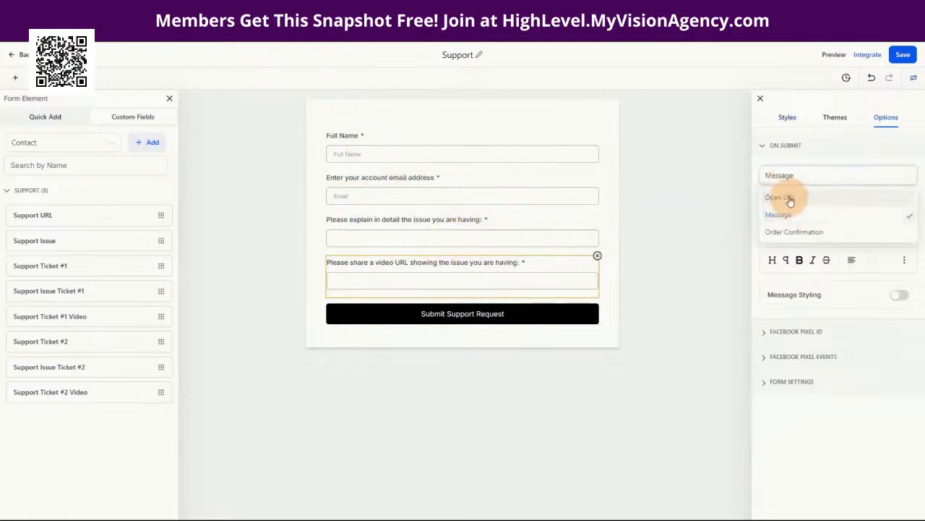
pyautogui.click(795, 146)
pyautogui.click(787, 145)
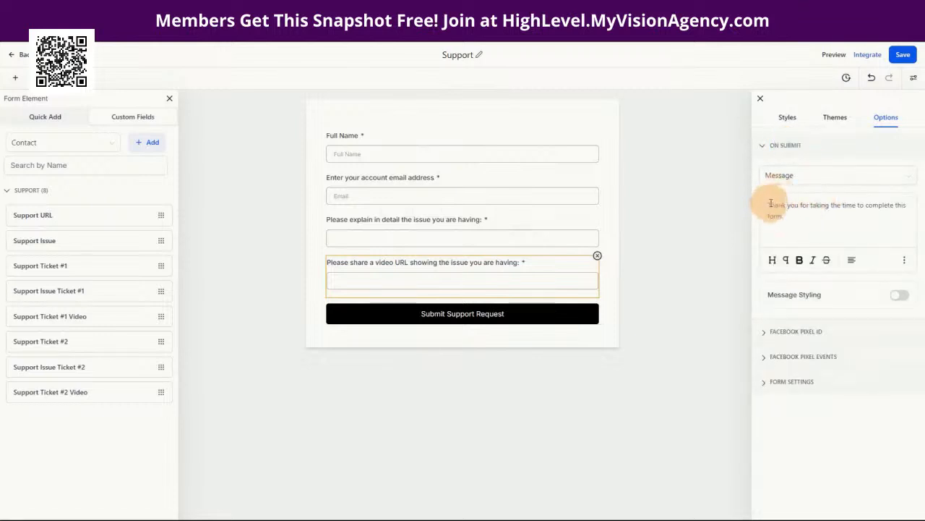
# Step: Replace the thank-you text with 'Thank you for your support request. Our team will respond asap.' and save
pyautogui.click(768, 203)
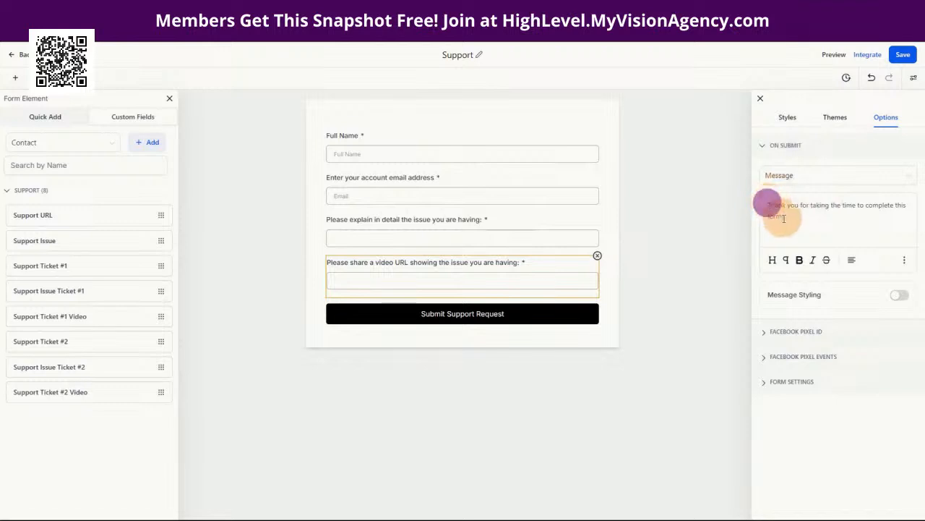
pyautogui.moveTo(782, 216); pyautogui.dragTo(782, 217)
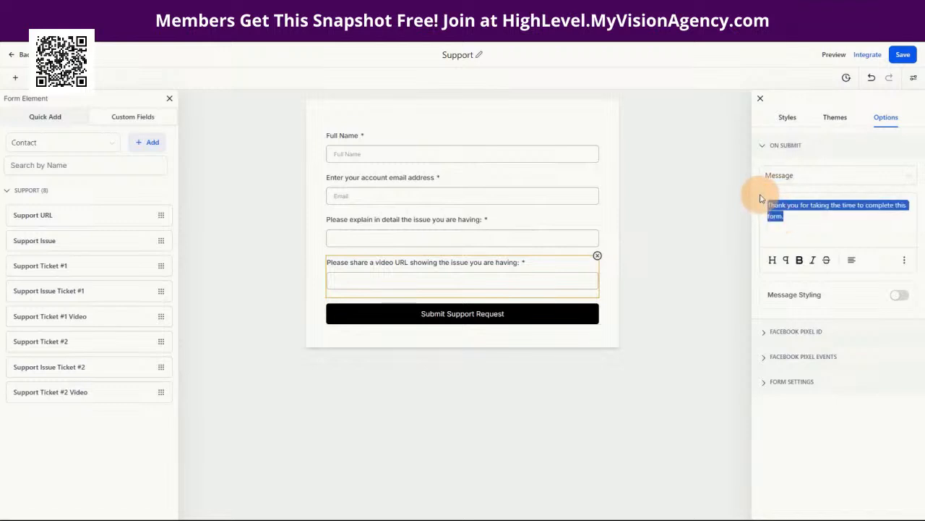
pyautogui.press('BackSpace')
pyautogui.write('Thank you for your suppoe')
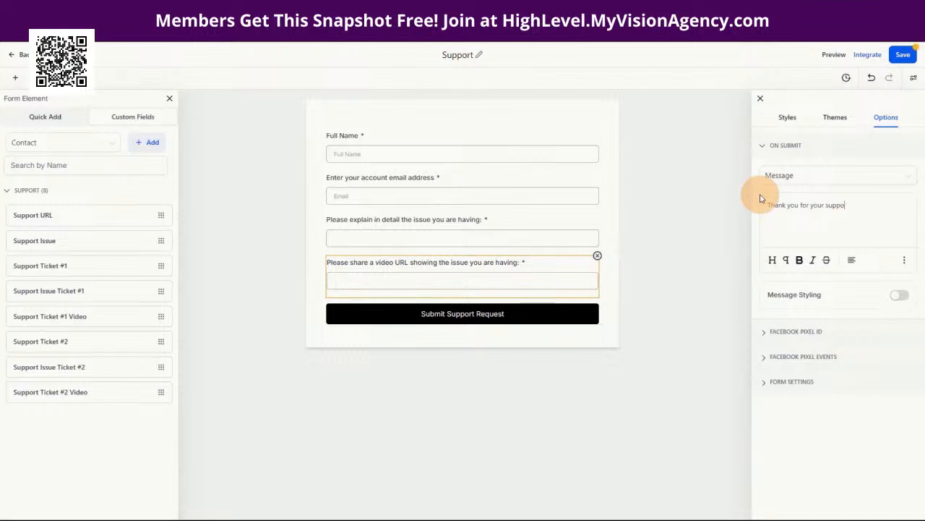
pyautogui.write('rt requesst. Our team will respond asap.')
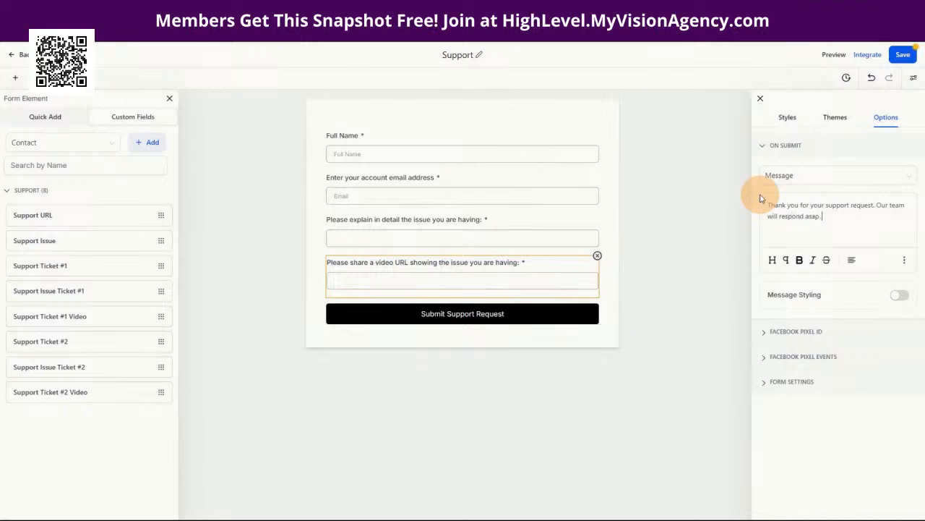
pyautogui.click(903, 55)
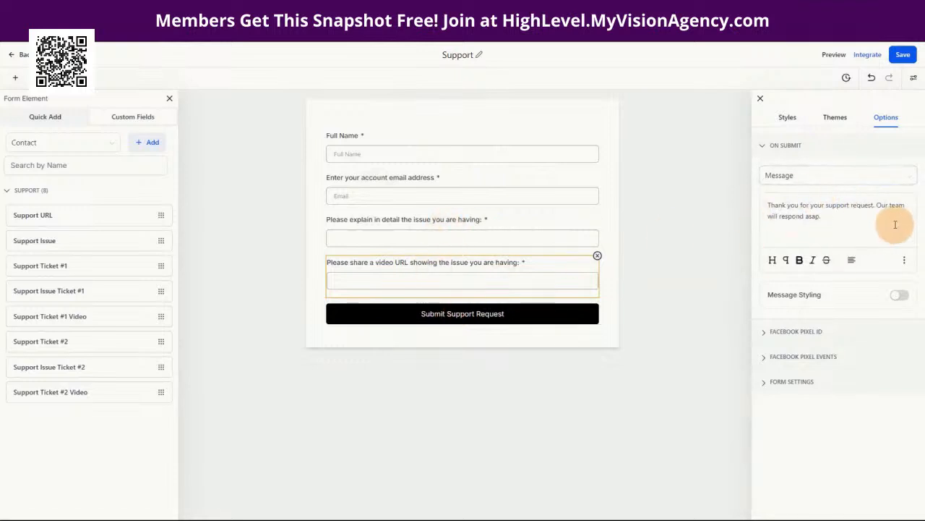
pyautogui.click(20, 55)
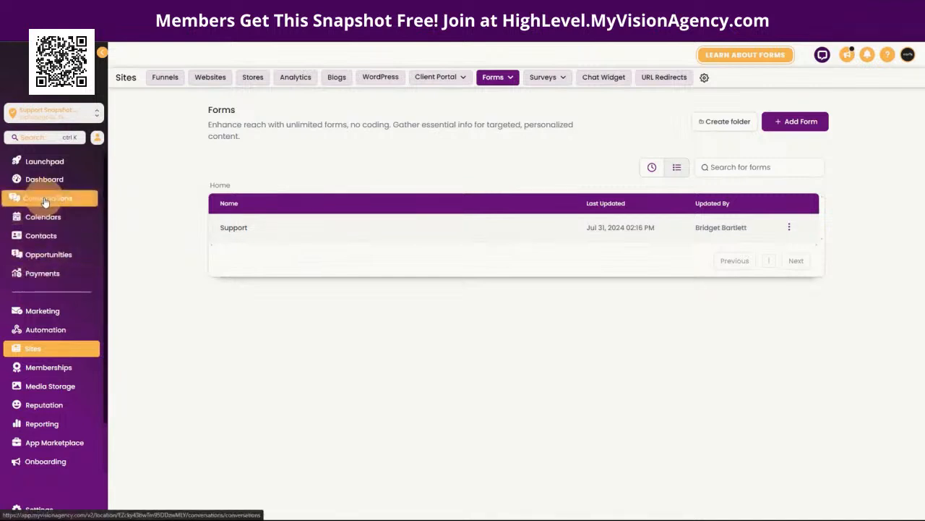
# Step: Create a new pipeline named 'Support' under Opportunities
pyautogui.click(45, 255)
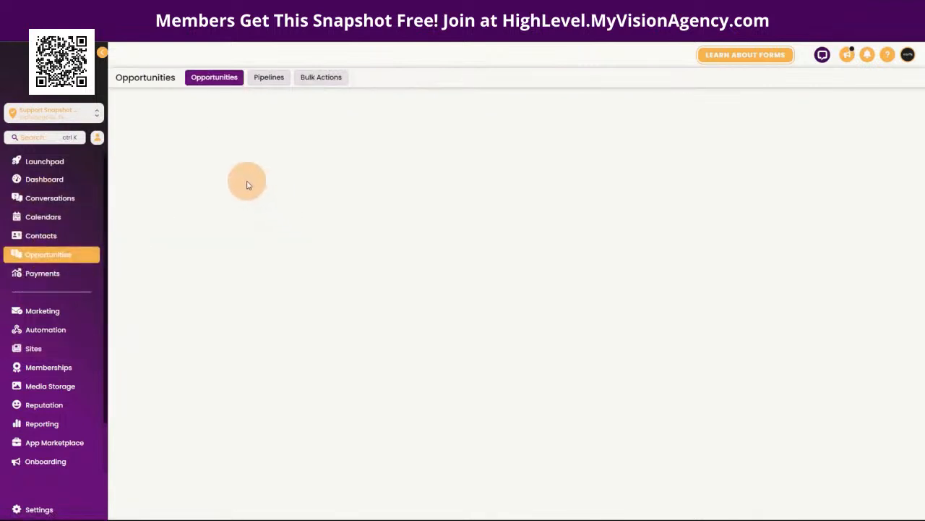
pyautogui.click(269, 77)
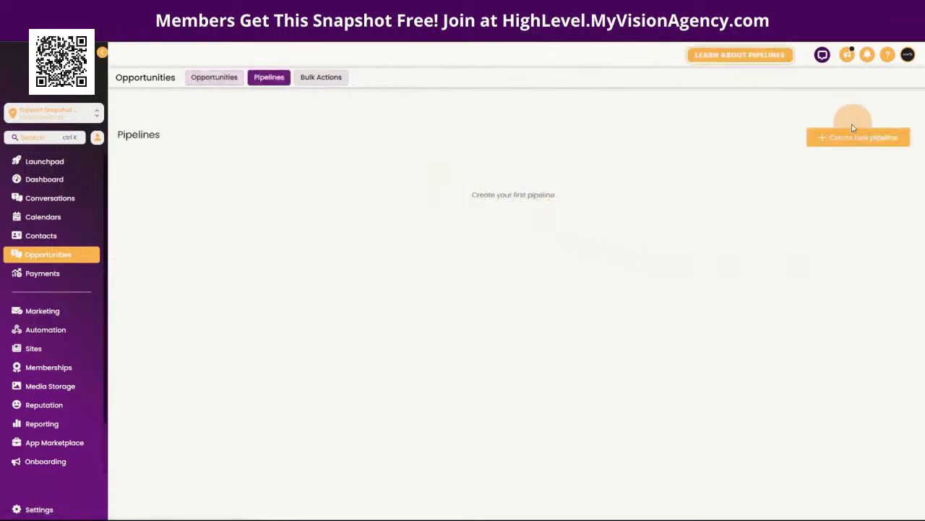
pyautogui.click(848, 135)
pyautogui.click(350, 128)
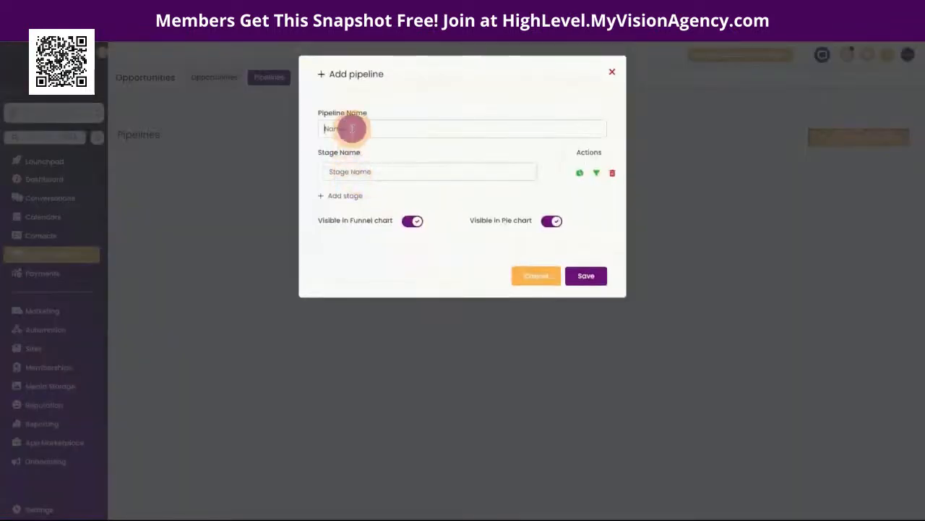
pyautogui.write('Su')
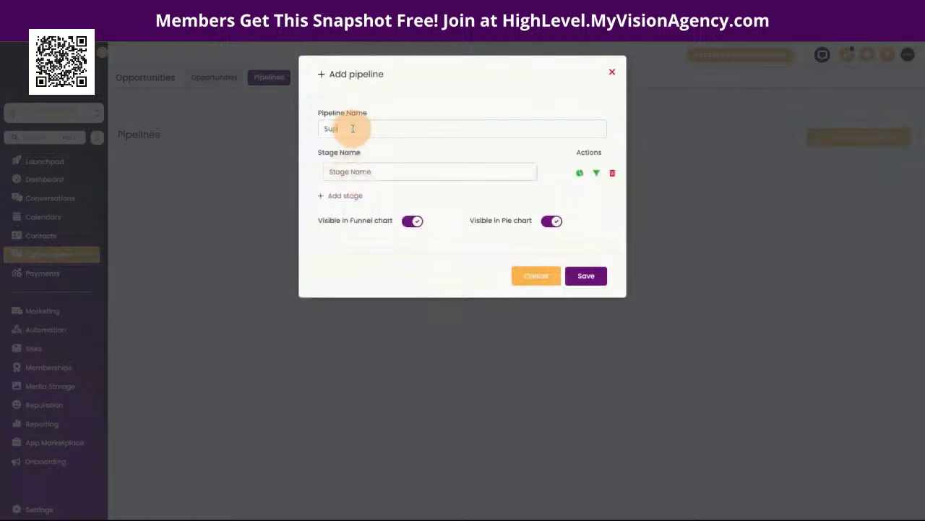
pyautogui.write('pport')
# Step: Name its stages Submitted Support, In progress, Waiting on customer response, and Ticket Closed
pyautogui.click(363, 174)
pyautogui.write('S')
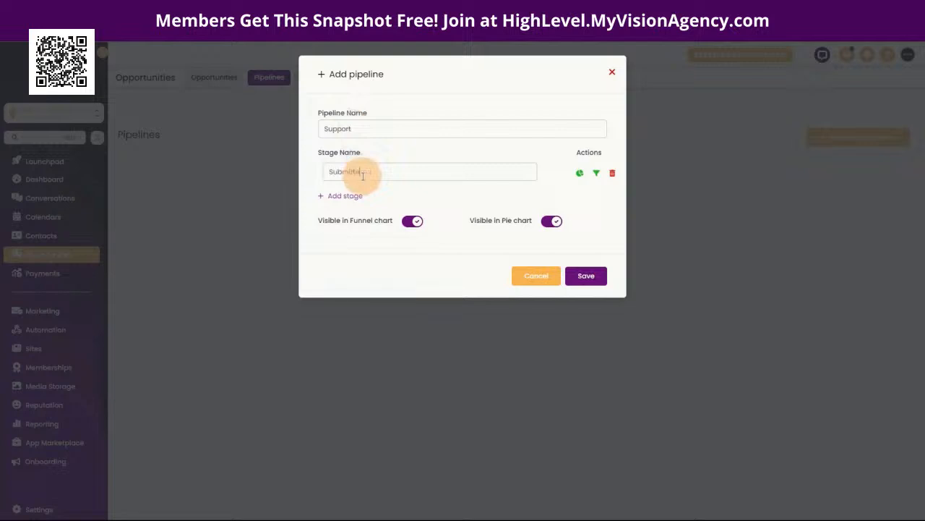
pyautogui.write('ubmitted Support Request')
pyautogui.click(344, 197)
pyautogui.write('In progress')
pyautogui.click(345, 221)
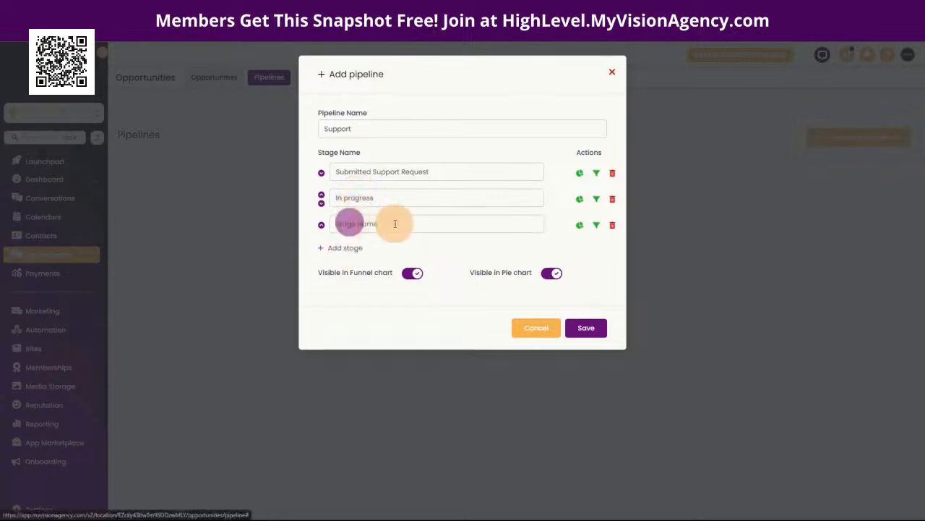
pyautogui.write('Wasiting o')
pyautogui.press('BackSpace')
pyautogui.press('BackSpace')
pyautogui.press('BackSpace')
pyautogui.press('BackSpace')
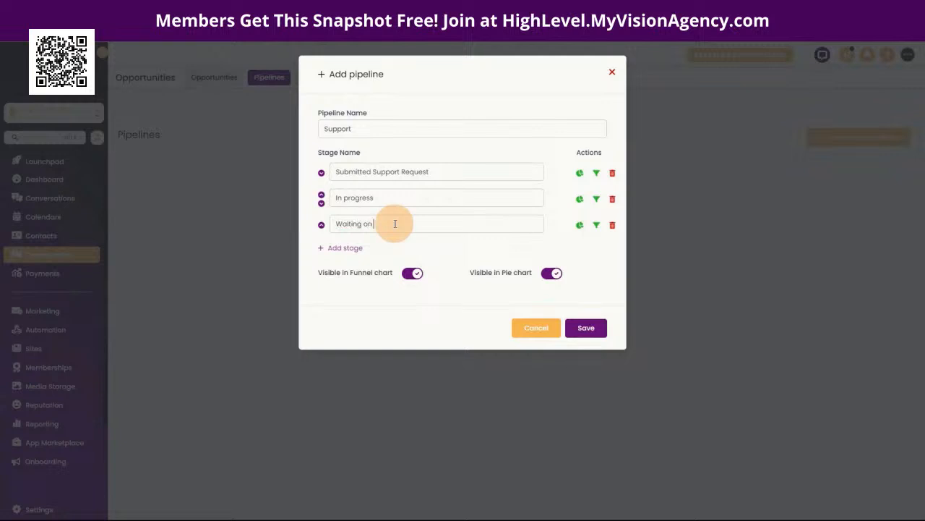
pyautogui.write('sponse')
pyautogui.click(341, 247)
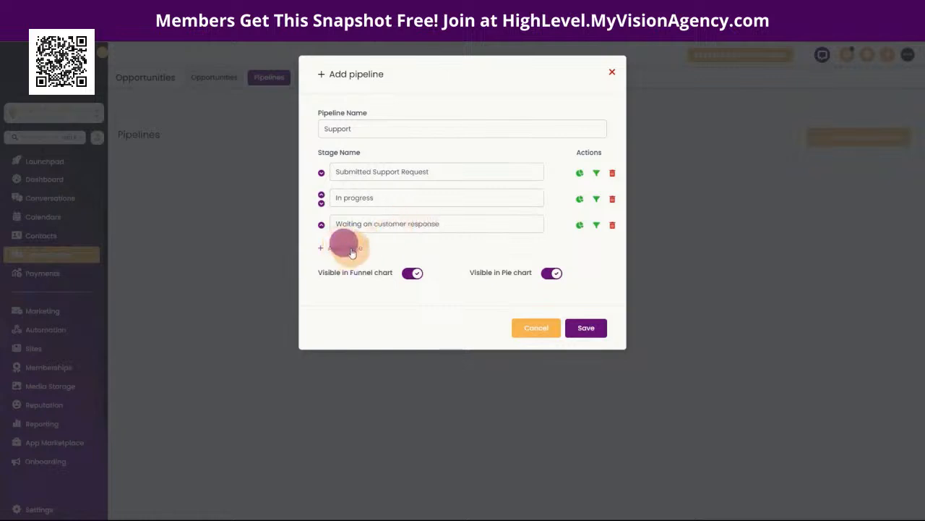
pyautogui.write('Ticket Closed')
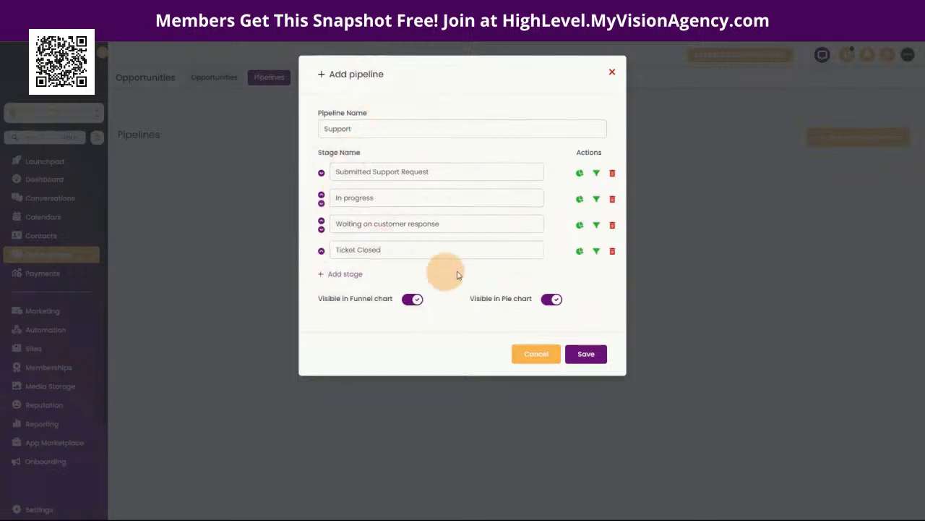
# Step: Save the Support pipeline, then create a blank workflow from scratch and select its default title
pyautogui.click(593, 361)
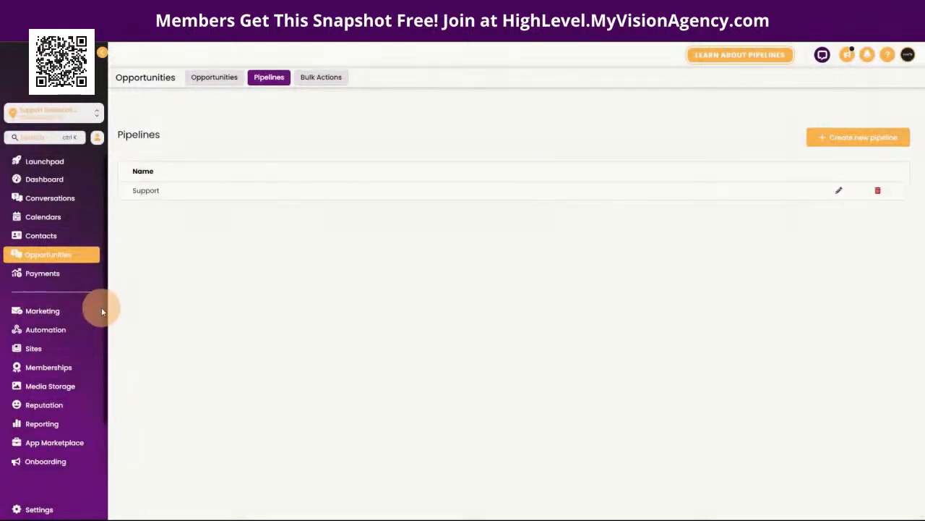
pyautogui.click(56, 329)
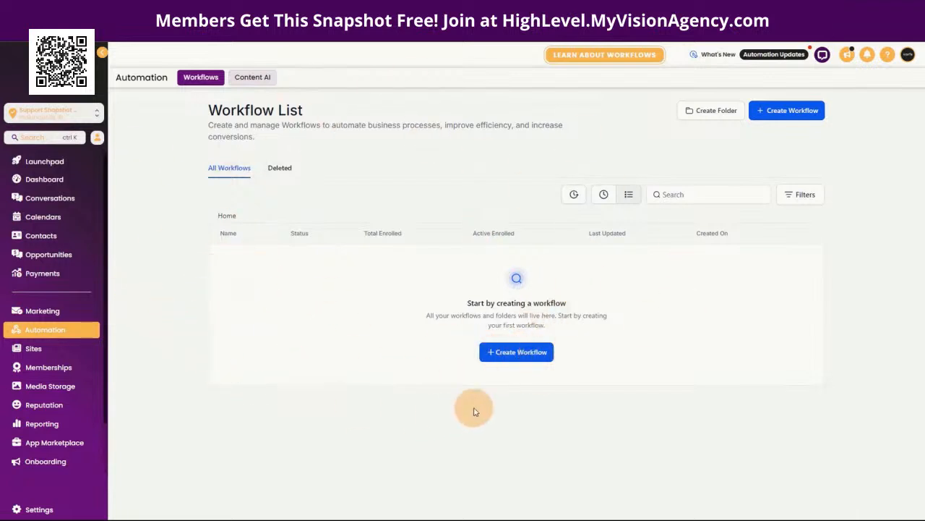
pyautogui.click(526, 356)
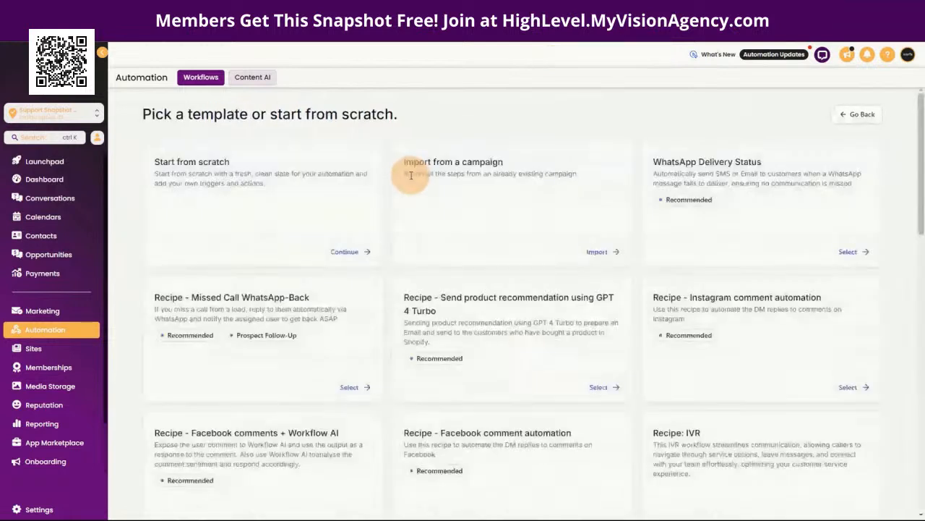
pyautogui.click(344, 253)
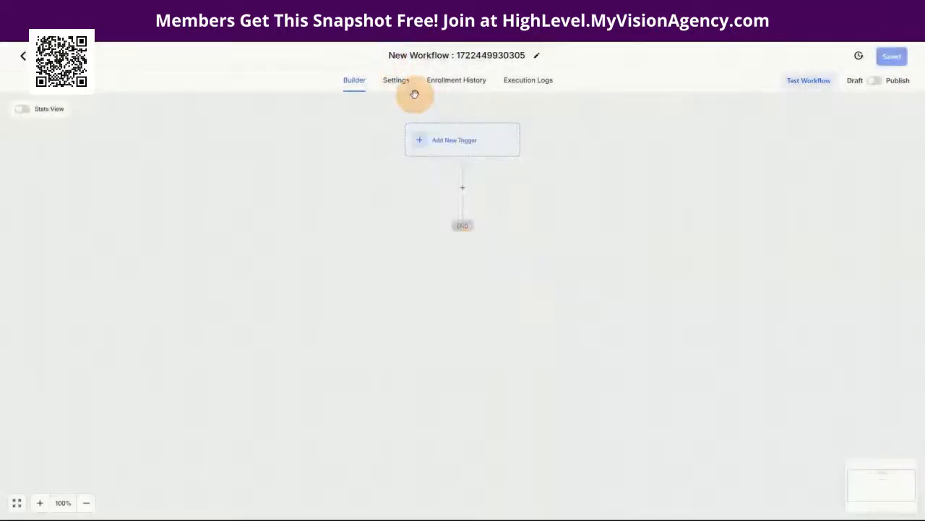
pyautogui.moveTo(389, 56); pyautogui.dragTo(537, 61)
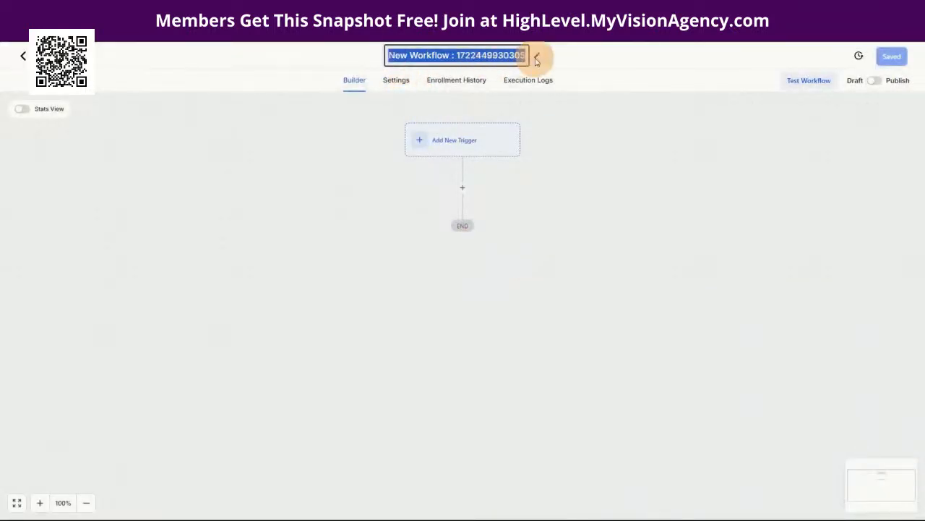
# Step: Rename the workflow to Support and choose Form Submitted as its trigger
pyautogui.write('Support')
pyautogui.click(538, 59)
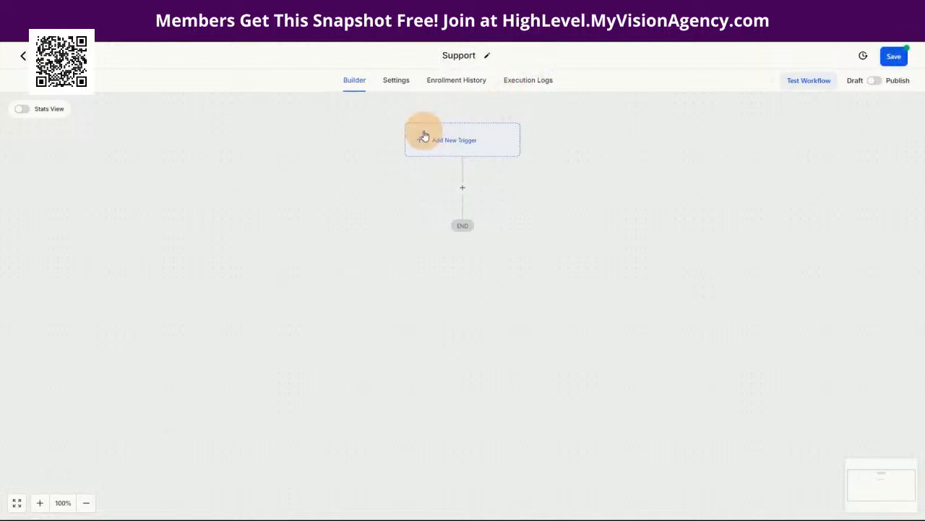
pyautogui.click(453, 143)
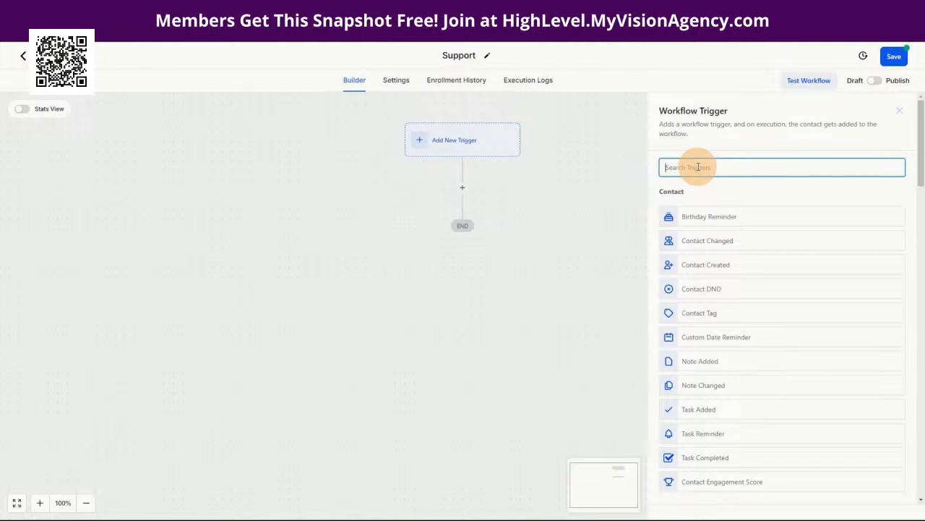
pyautogui.write('form')
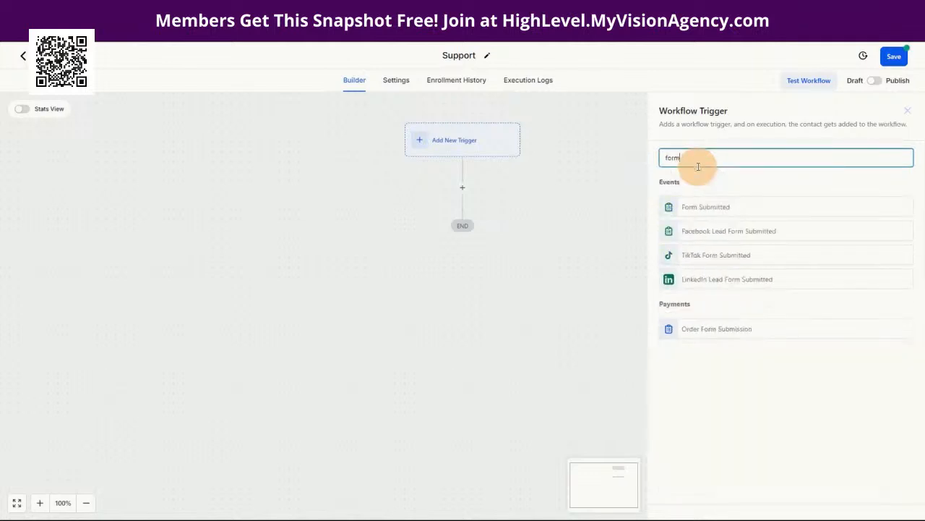
pyautogui.click(702, 207)
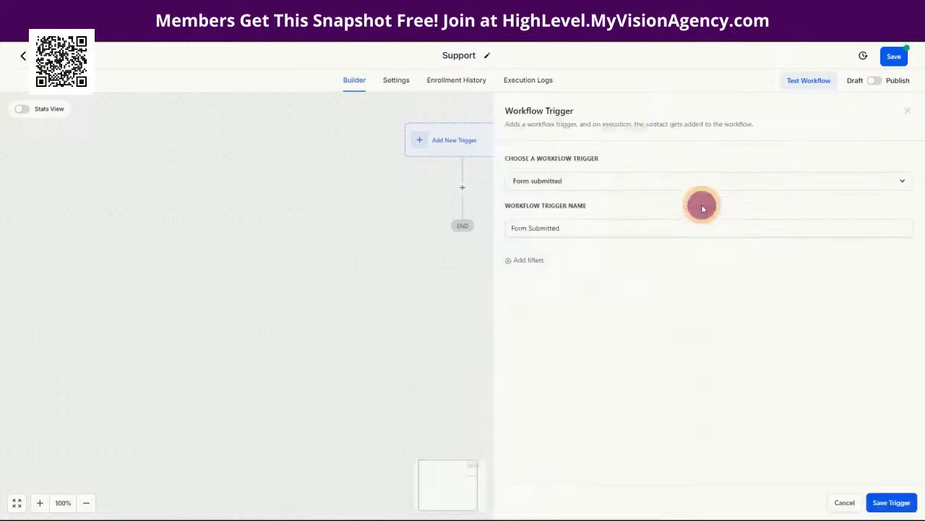
# Step: Filter the trigger to Form is Support, then save the trigger and the workflow
pyautogui.click(529, 262)
pyautogui.click(564, 272)
pyautogui.click(547, 344)
pyautogui.click(757, 280)
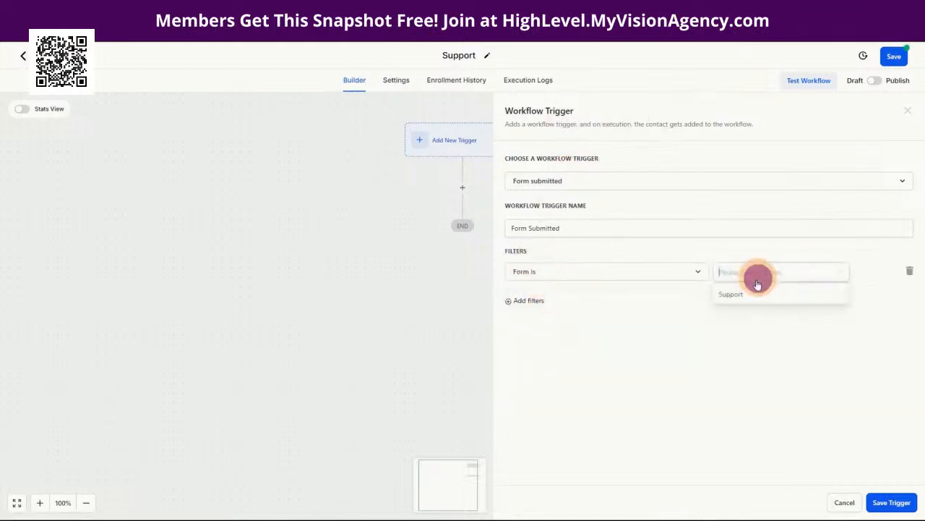
pyautogui.click(739, 296)
pyautogui.click(884, 493)
pyautogui.click(887, 52)
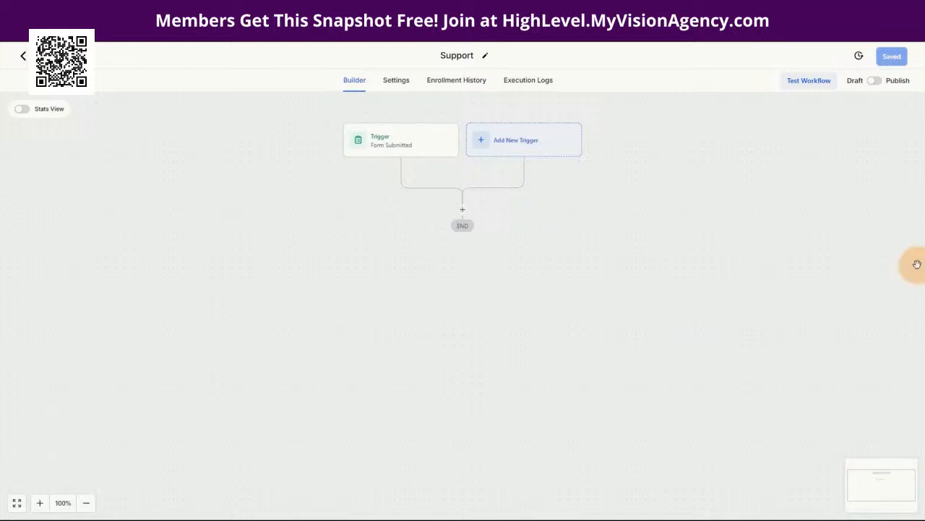
# Step: Add an If / Else step named 'Do they have a ticket open?' with its first branch named Yes
pyautogui.click(463, 209)
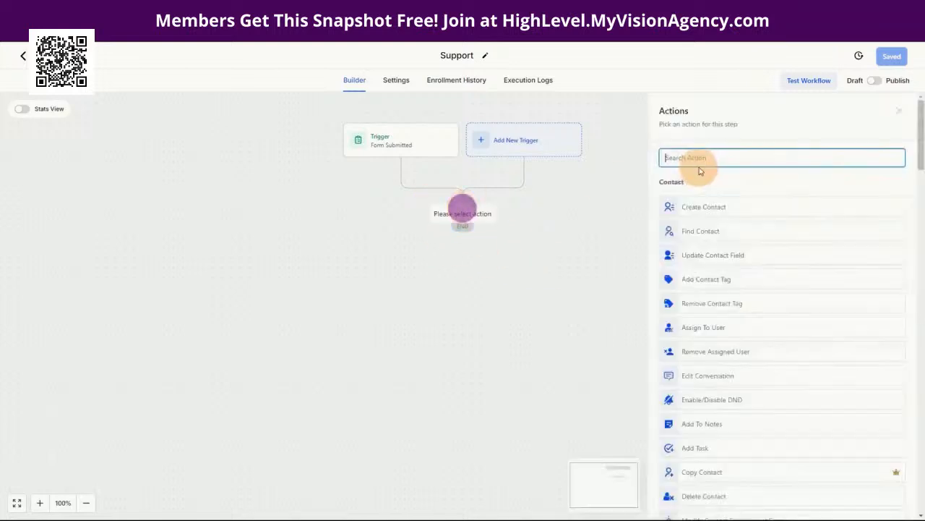
pyautogui.write('i')
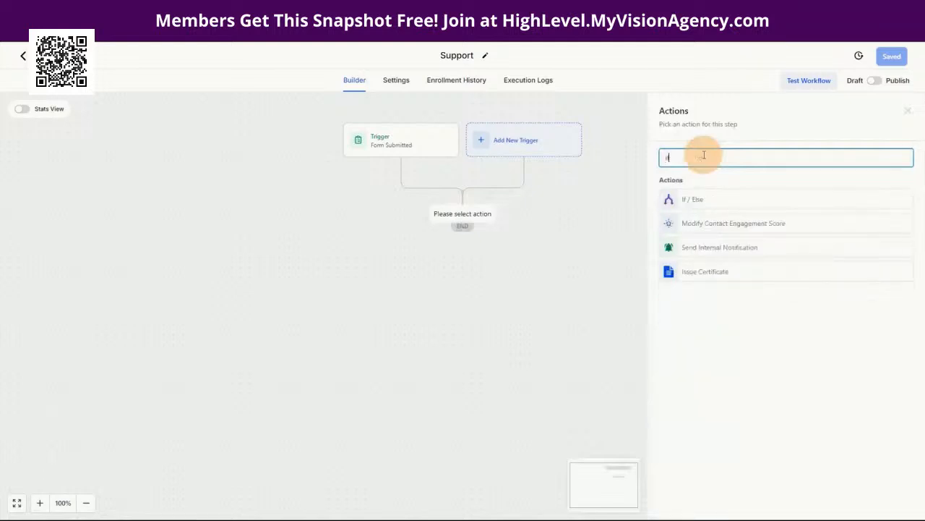
pyautogui.write('f')
pyautogui.click(697, 205)
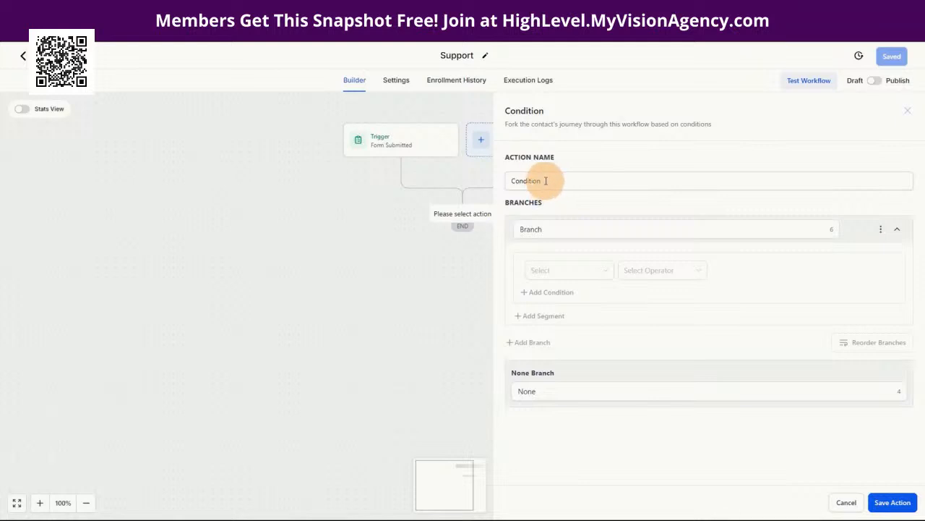
pyautogui.click(546, 181)
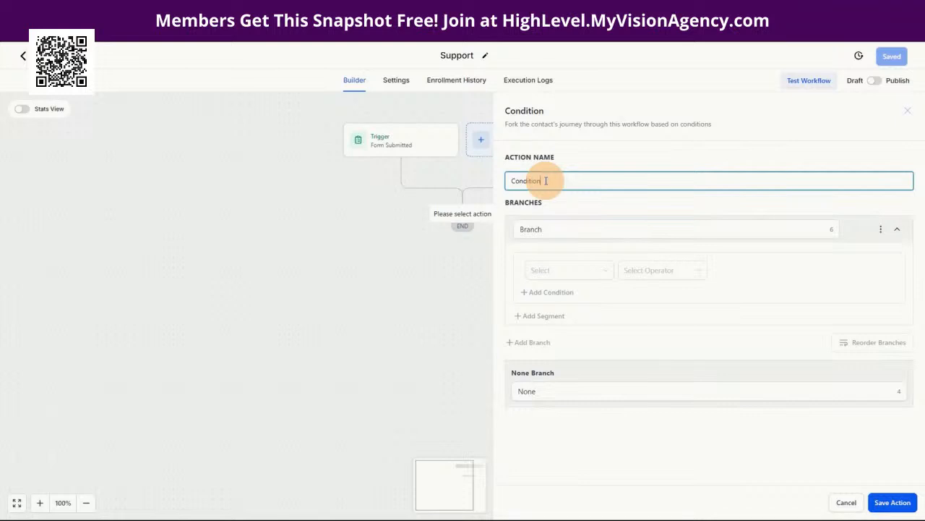
pyautogui.moveTo(545, 181); pyautogui.dragTo(510, 181)
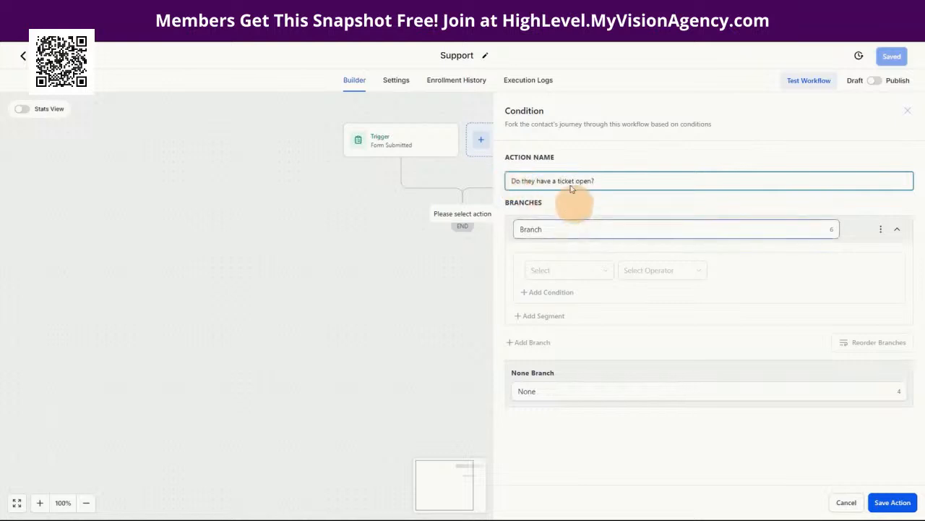
pyautogui.click(551, 229)
pyautogui.doubleClick(553, 229)
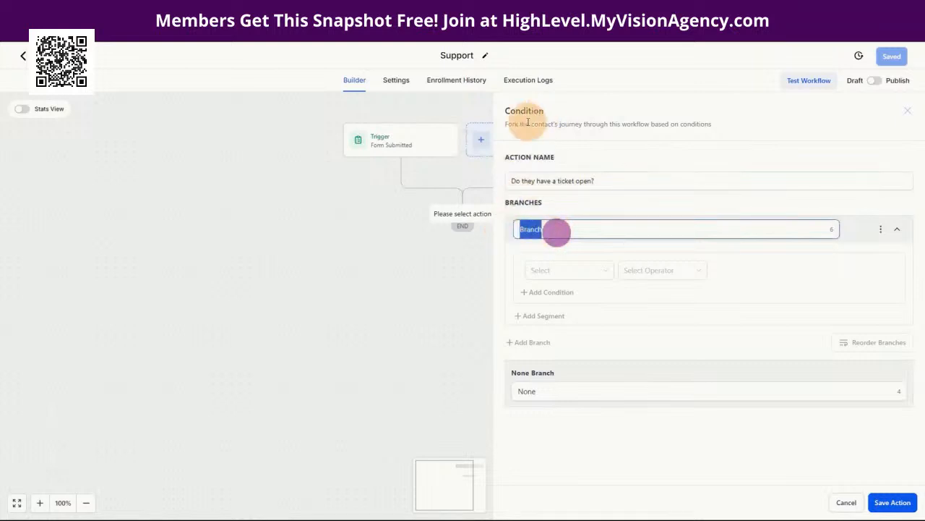
pyautogui.write('Yes')
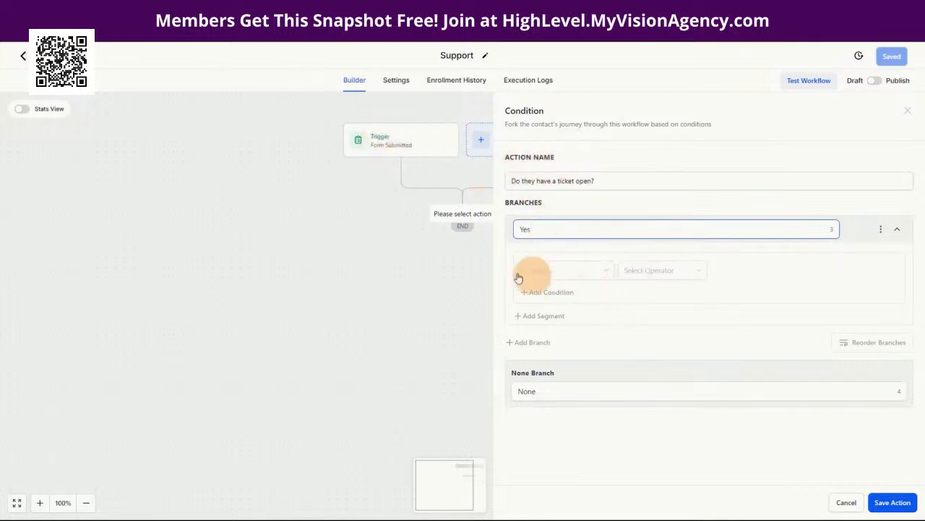
# Step: Set the Yes branch to check Contact Details Support Ticket #1 greater than 0
pyautogui.click(559, 272)
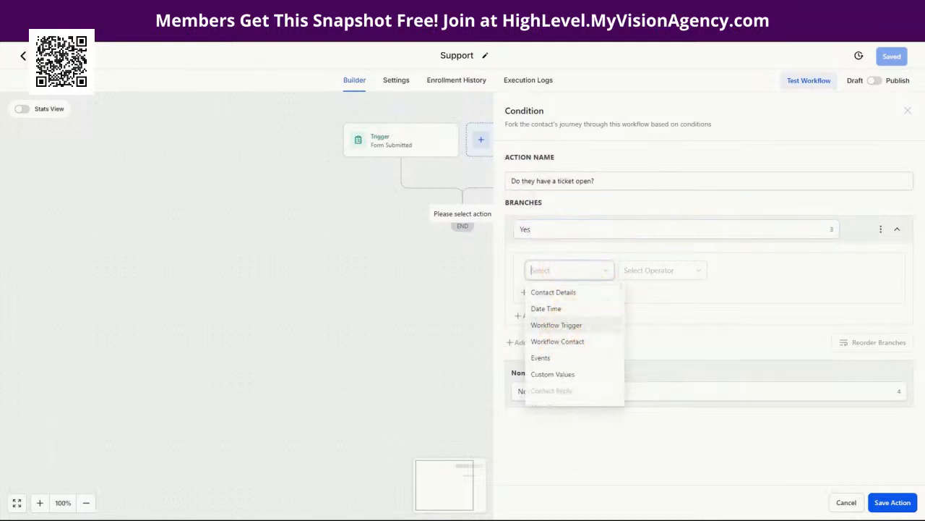
pyautogui.click(562, 290)
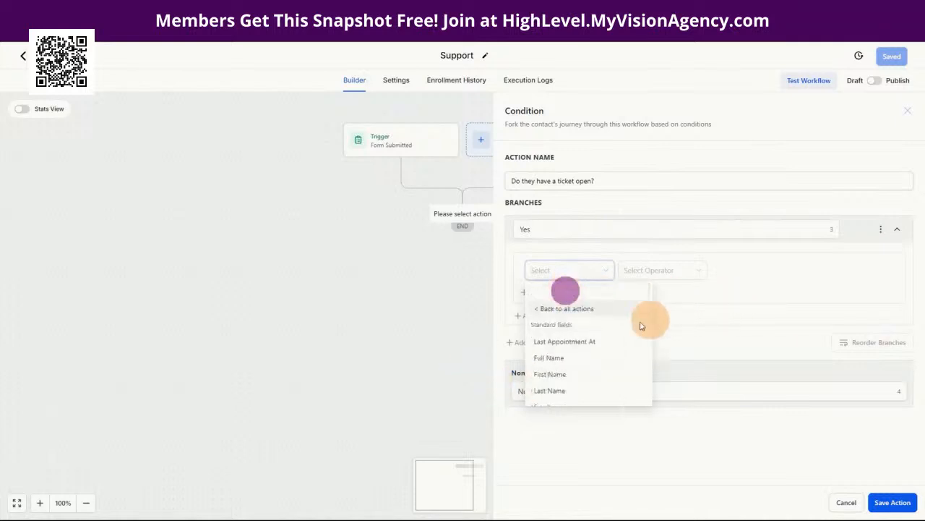
pyautogui.scroll(-6, 590, 400)
pyautogui.scroll(-5, 575, 399)
pyautogui.scroll(4, 584, 384)
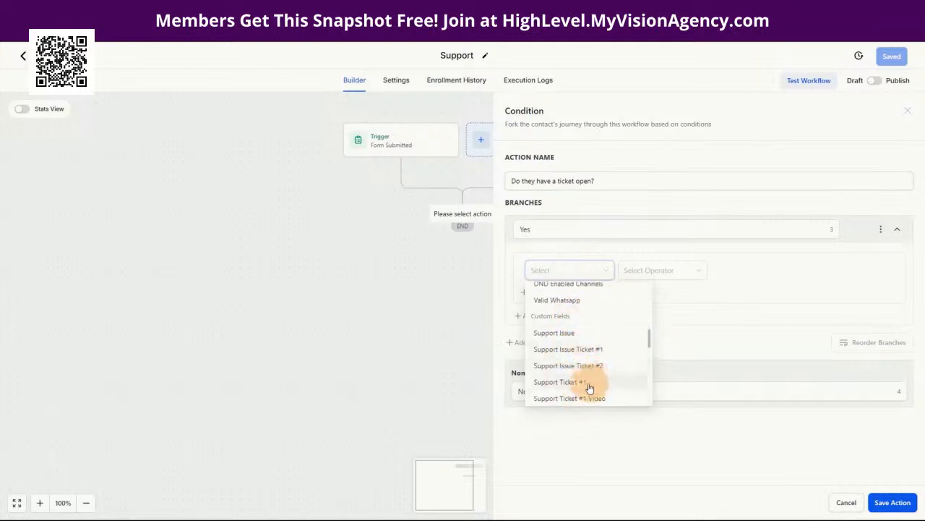
pyautogui.click(589, 382)
pyautogui.click(641, 271)
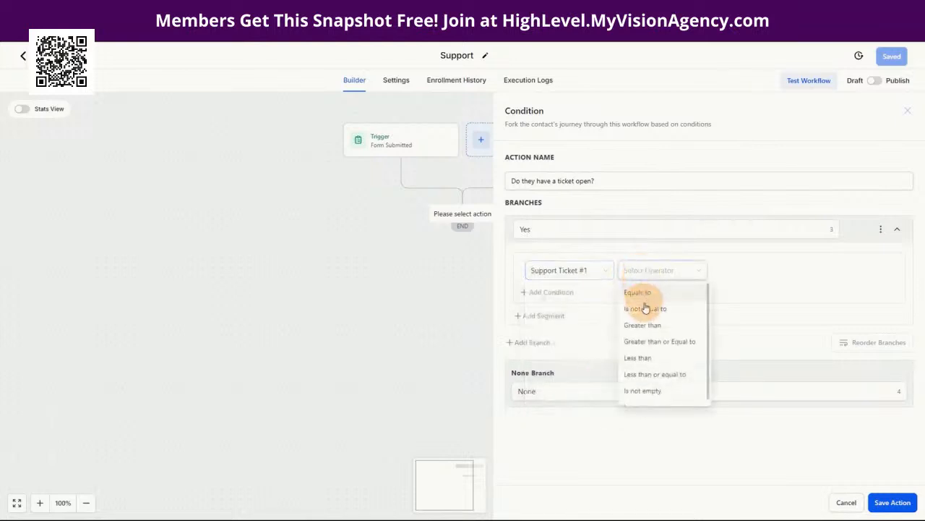
pyautogui.click(642, 326)
pyautogui.click(756, 270)
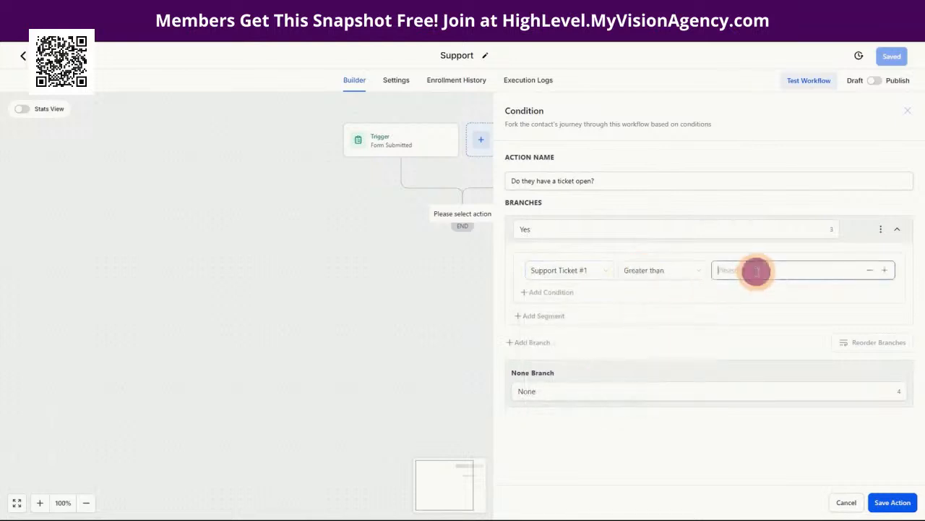
pyautogui.write('0')
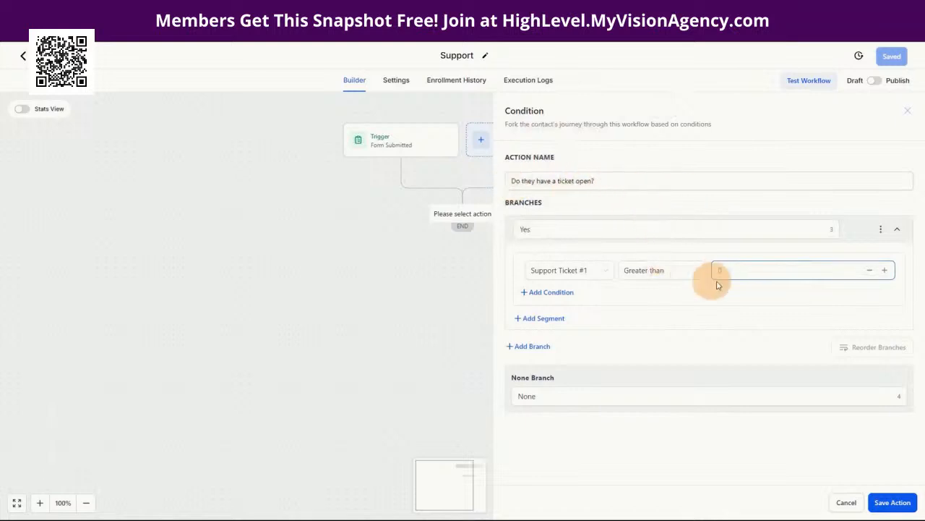
# Step: Re-enter the comparison value 0 and save the condition step to the workflow
pyautogui.click(759, 285)
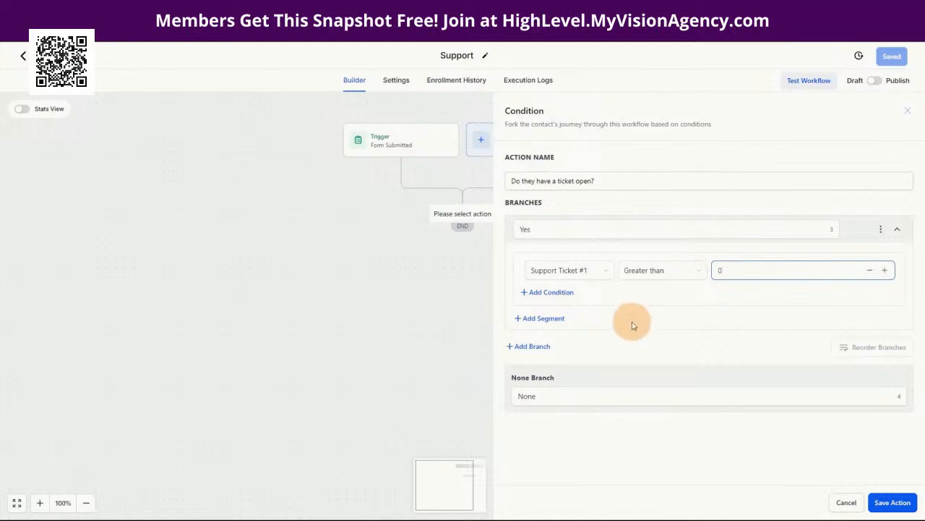
pyautogui.click(642, 272)
pyautogui.click(553, 273)
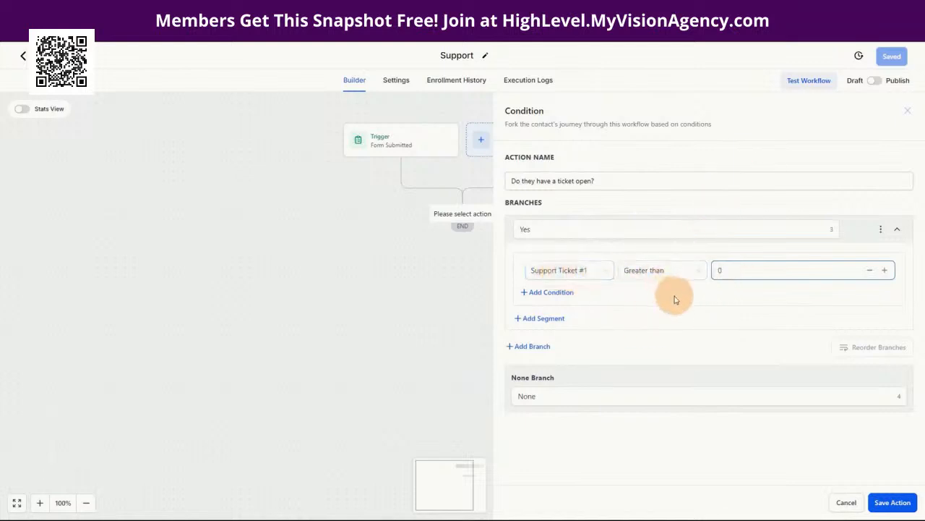
pyautogui.click(718, 272)
pyautogui.write('0')
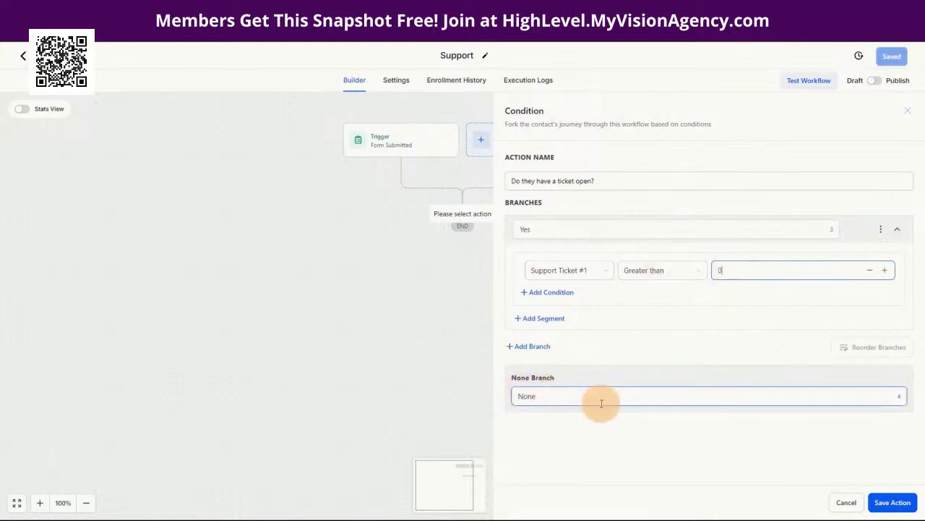
pyautogui.click(891, 500)
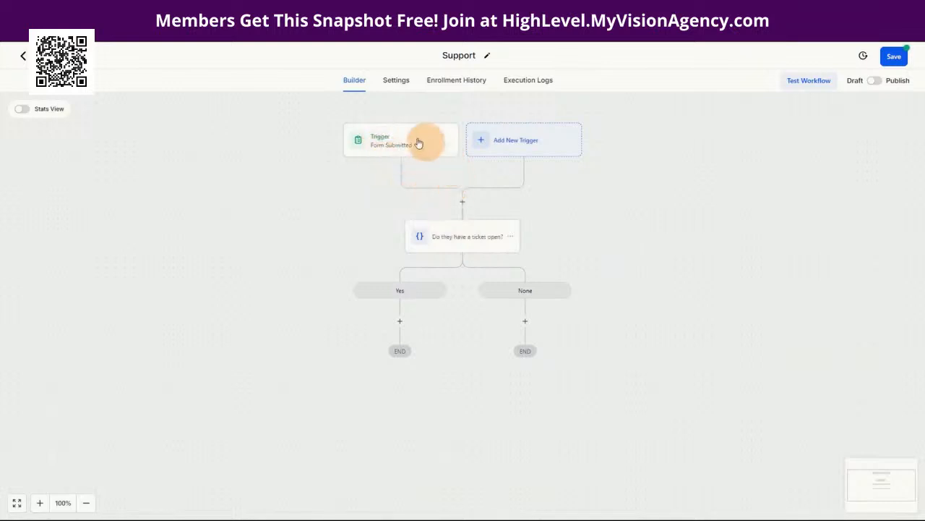
# Step: Rename the condition's None branch to No and save the action
pyautogui.click(461, 238)
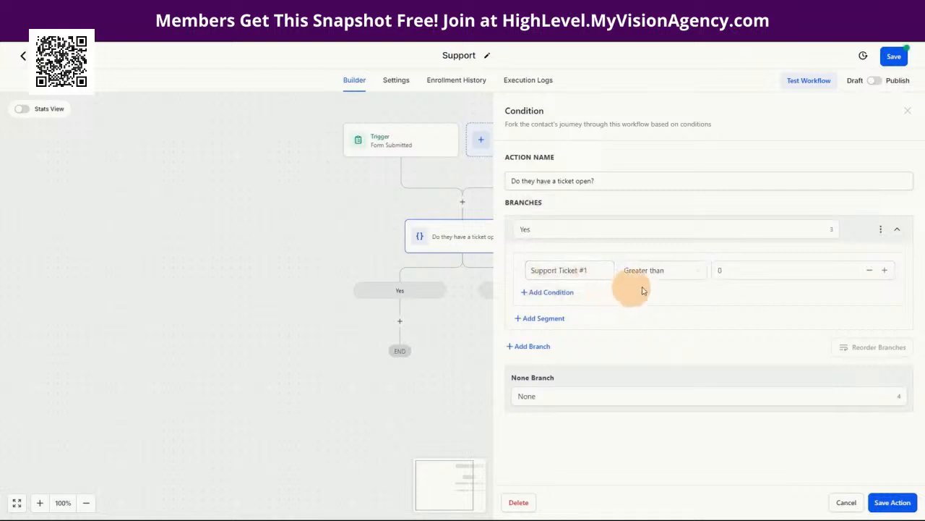
pyautogui.click(841, 504)
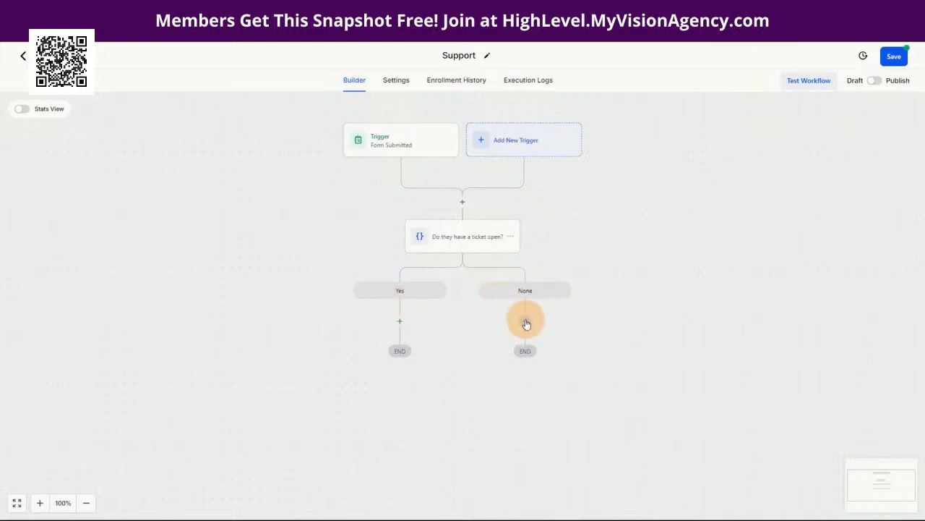
pyautogui.click(470, 240)
pyautogui.click(553, 396)
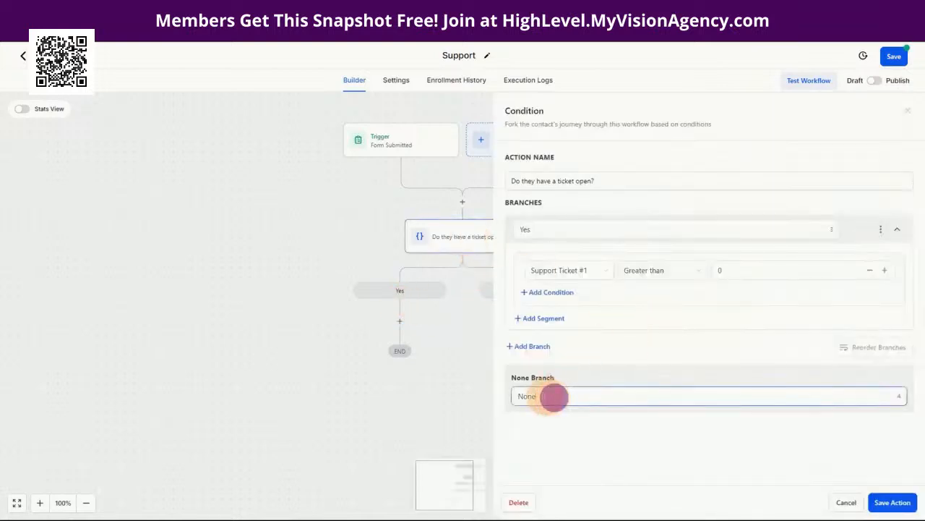
pyautogui.moveTo(554, 396); pyautogui.dragTo(514, 394)
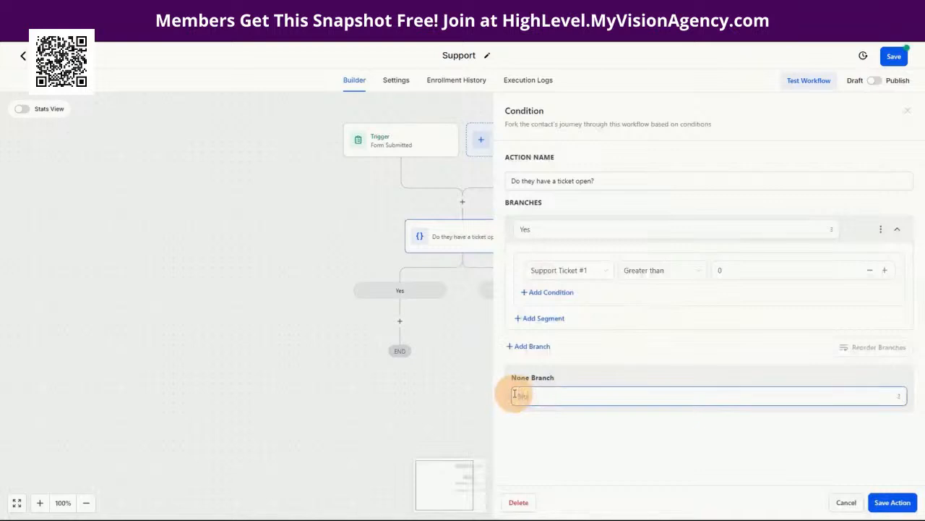
pyautogui.write('No')
pyautogui.click(893, 502)
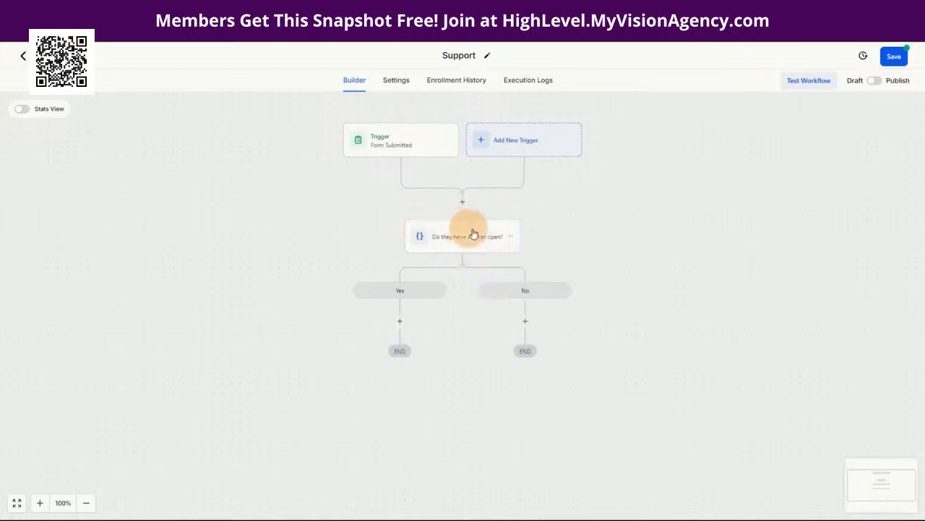
pyautogui.click(527, 321)
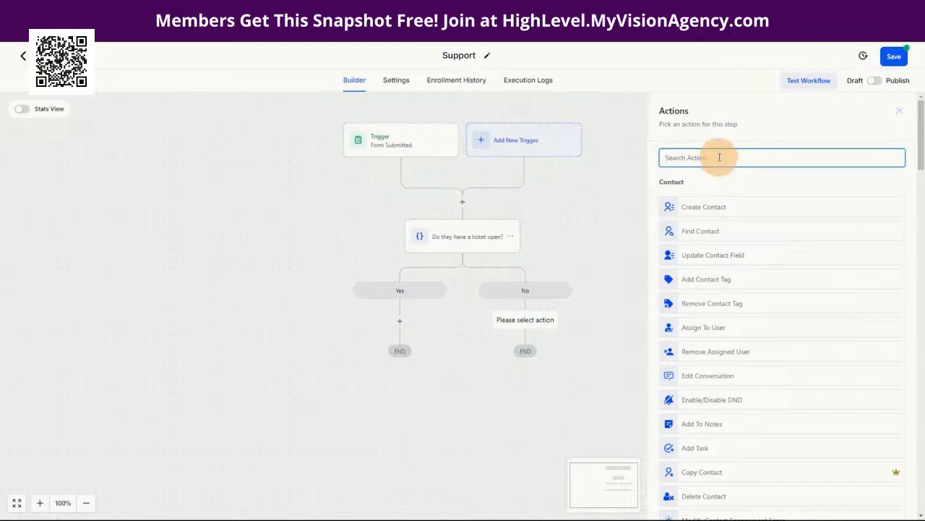
pyautogui.write('Math')
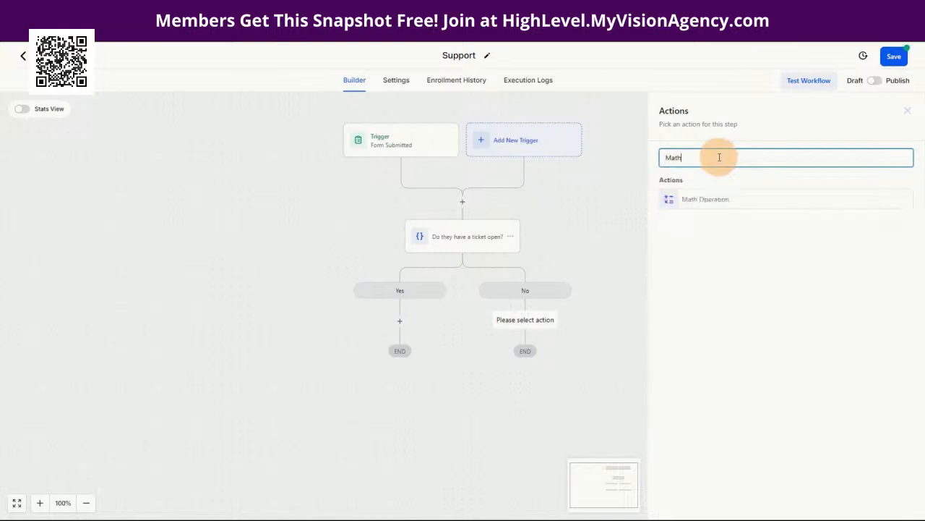
pyautogui.press('BackSpace')
pyautogui.press('BackSpace')
pyautogui.press('BackSpace')
pyautogui.press('BackSpace')
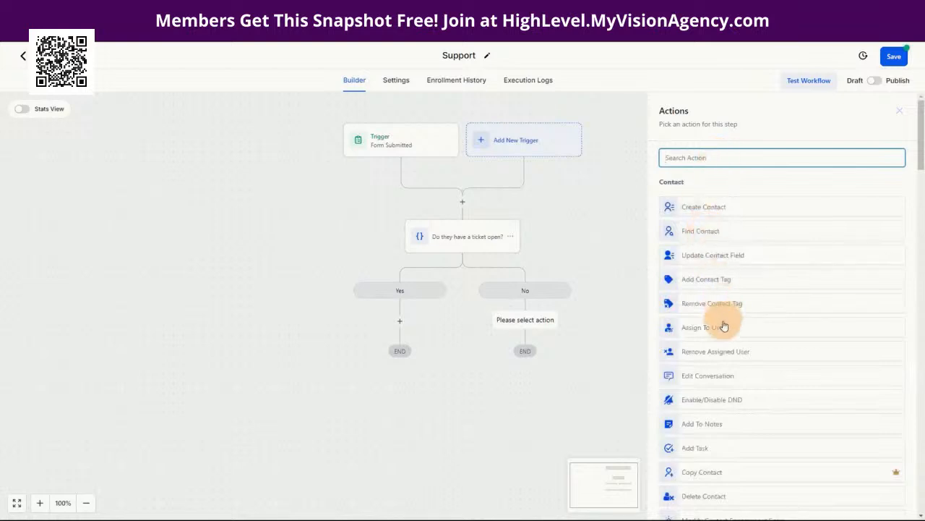
pyautogui.scroll(-2, 719, 418)
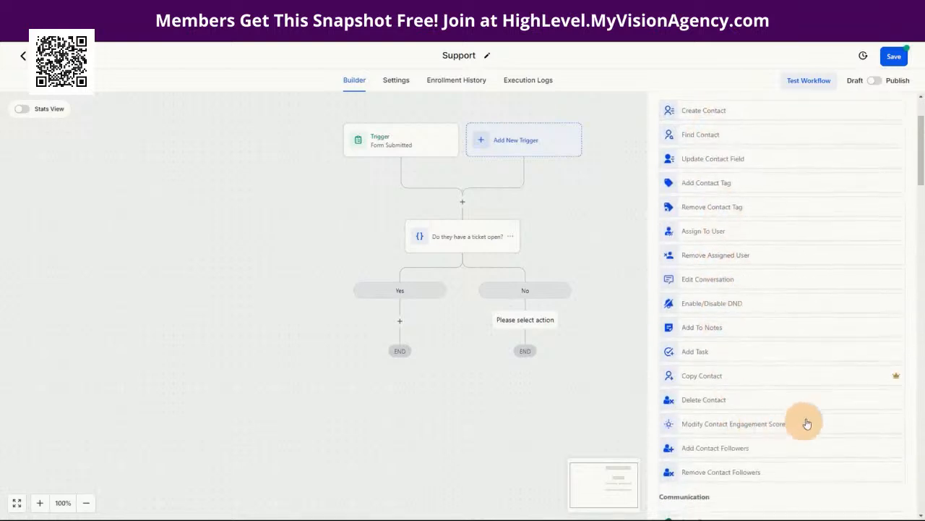
pyautogui.scroll(2, 712, 368)
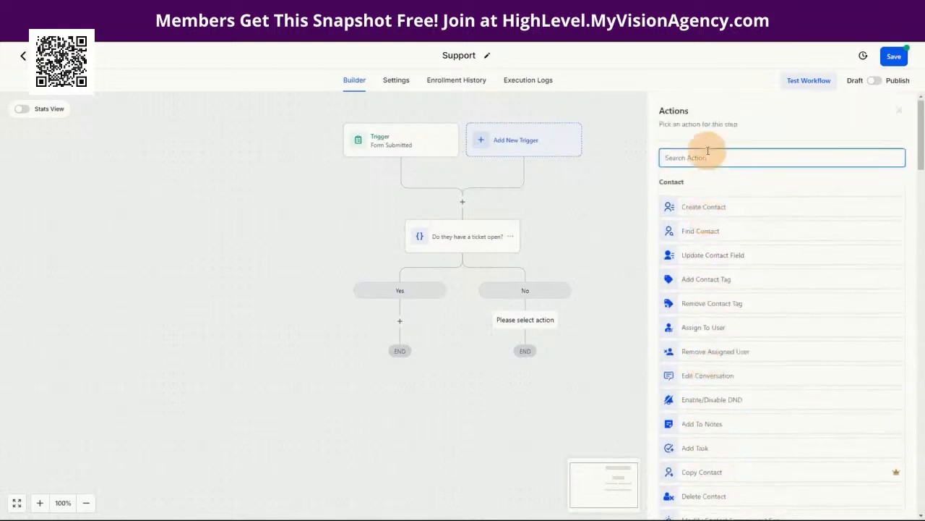
pyautogui.write('upda')
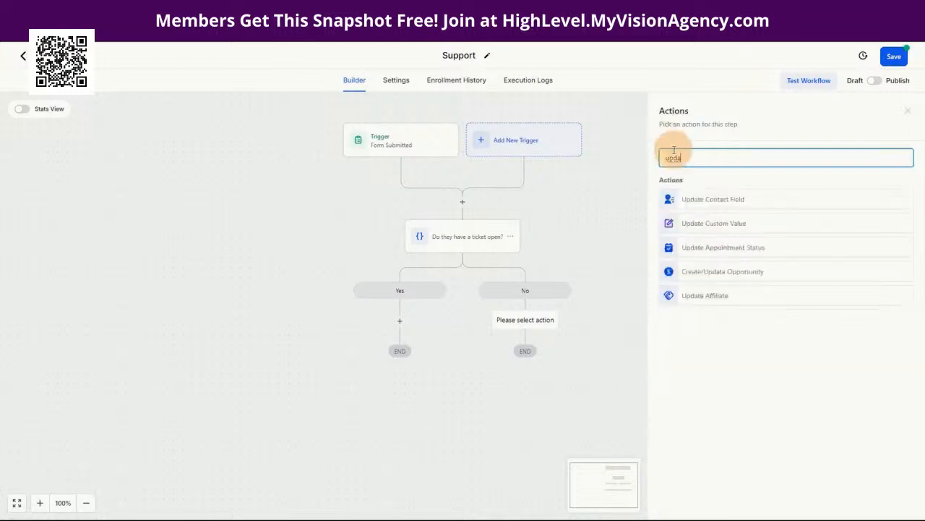
pyautogui.click(707, 223)
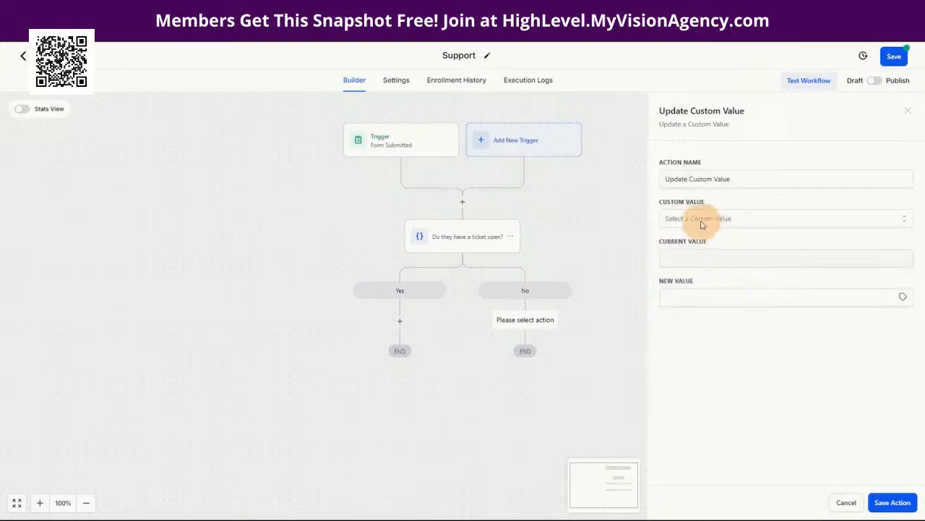
pyautogui.click(847, 502)
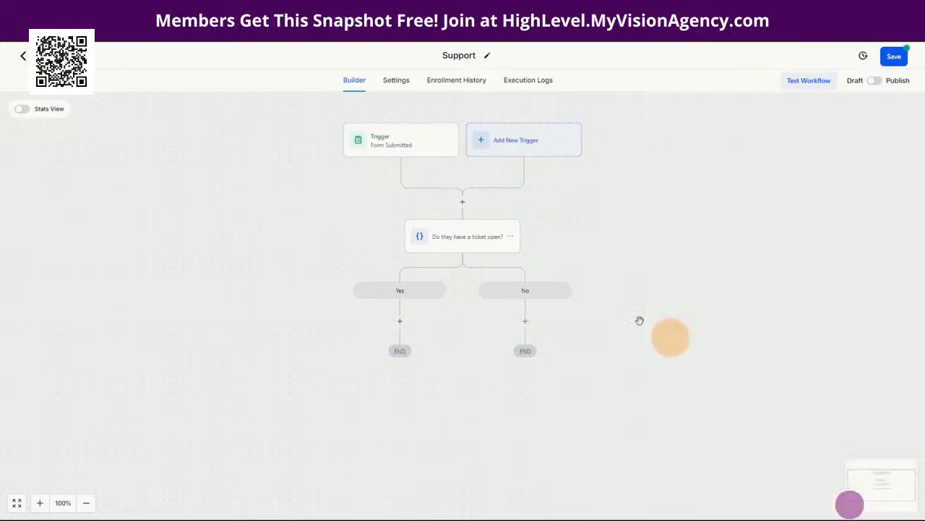
pyautogui.click(525, 320)
# Step: Add a Math Operation step named 'Add Support ticket #' calculating on Support Ticket #1
pyautogui.write('math')
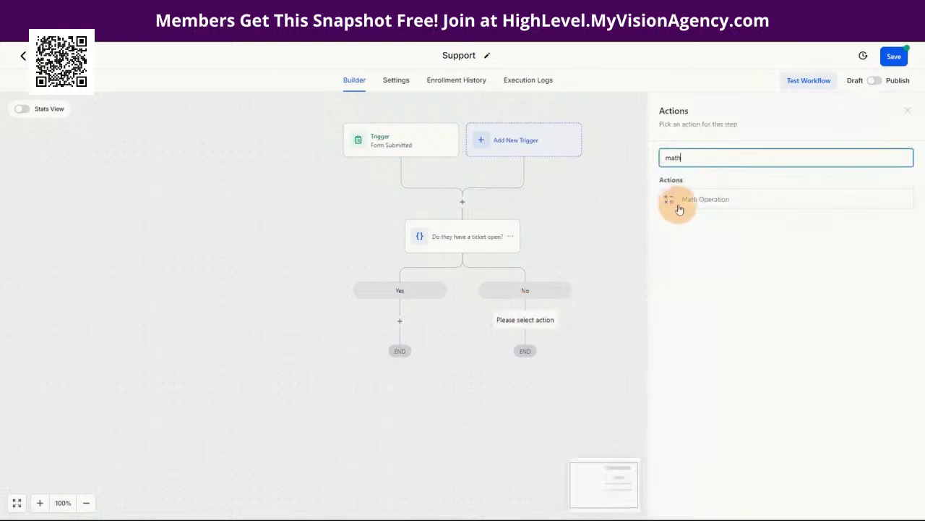
pyautogui.click(680, 208)
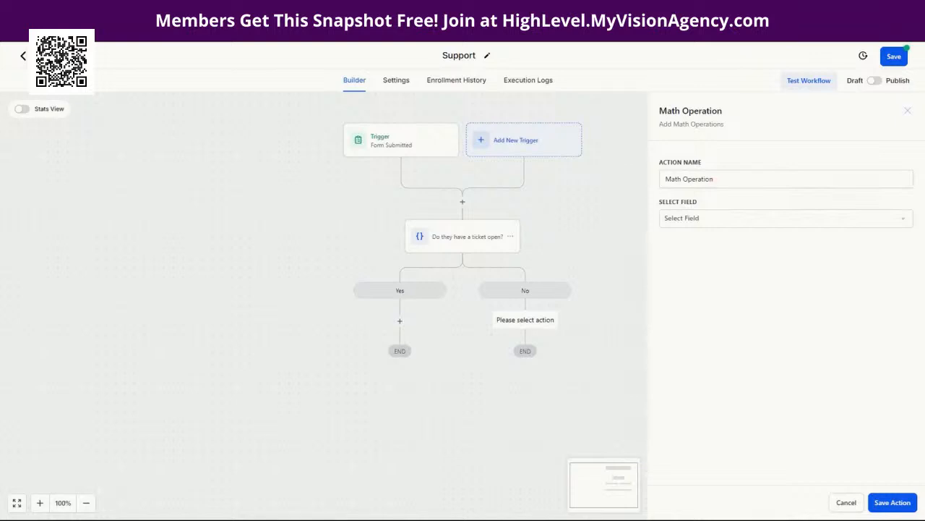
pyautogui.moveTo(721, 179); pyautogui.dragTo(662, 179)
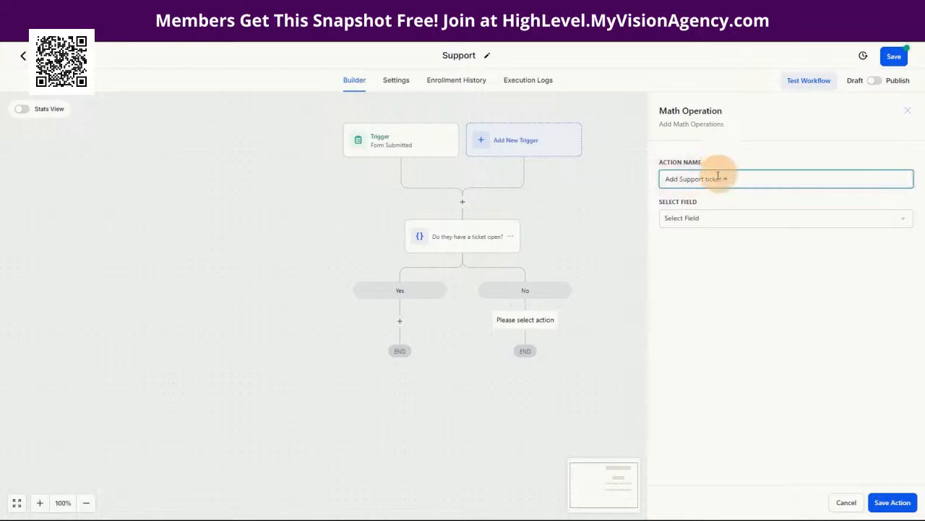
pyautogui.click(712, 219)
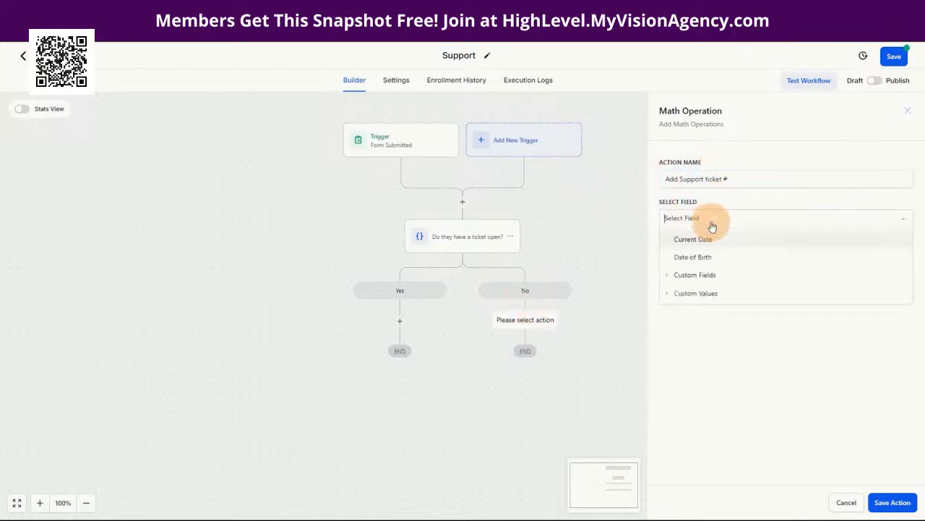
pyautogui.click(696, 276)
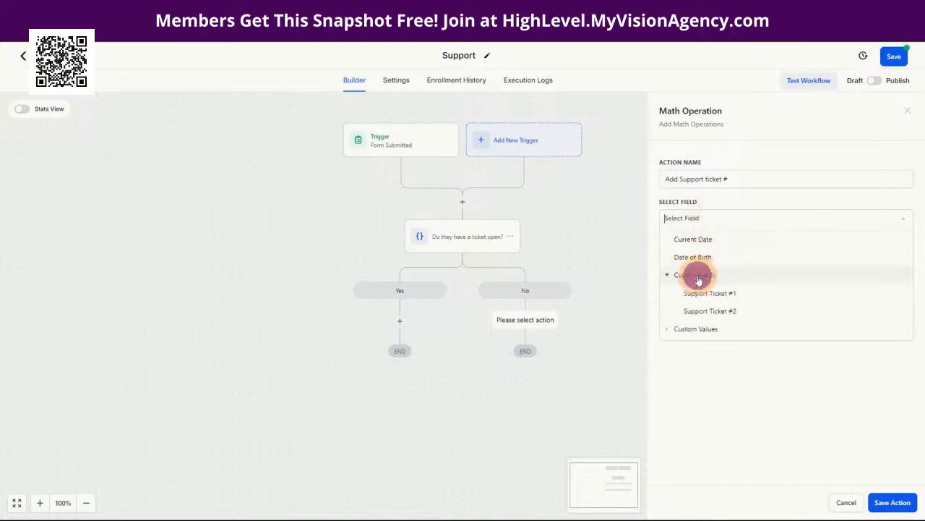
pyautogui.click(702, 296)
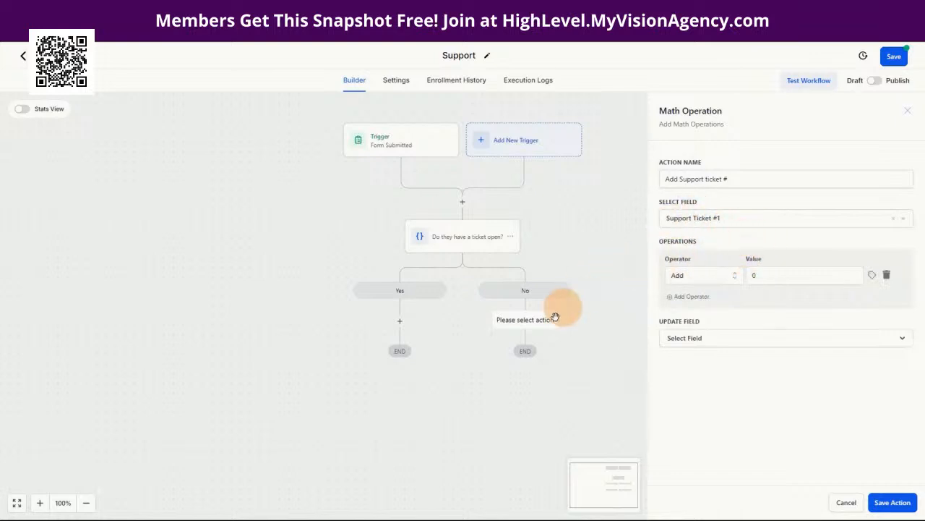
# Step: Add the support_ticket custom value, store the result in Support Ticket #1, and save
pyautogui.click(766, 275)
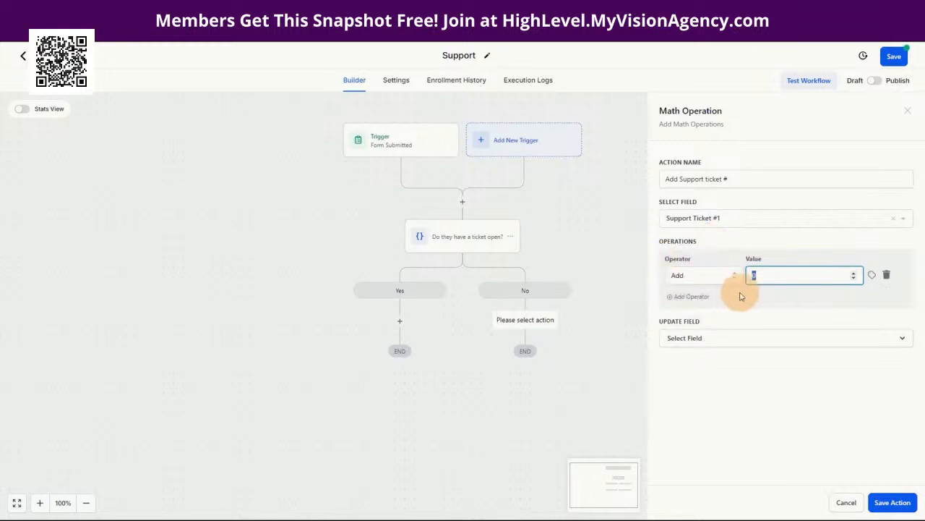
pyautogui.click(769, 276)
pyautogui.click(853, 273)
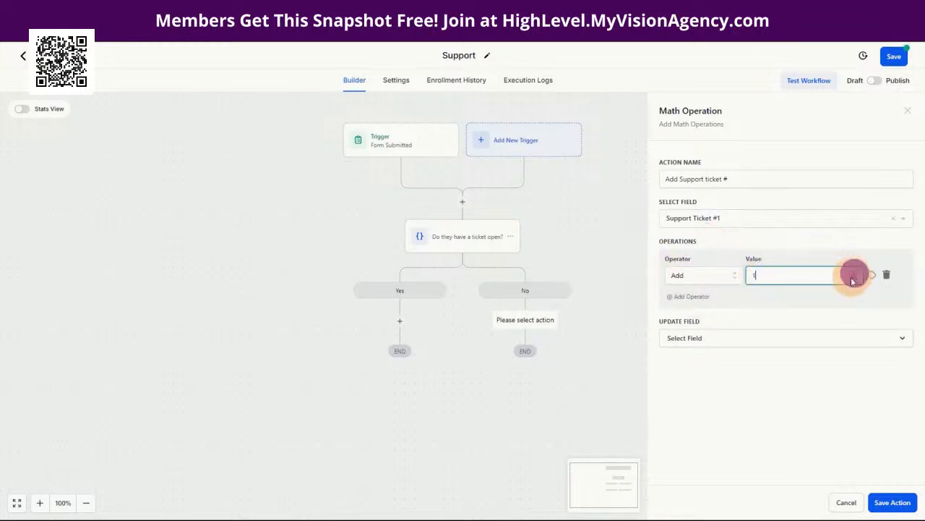
pyautogui.click(854, 278)
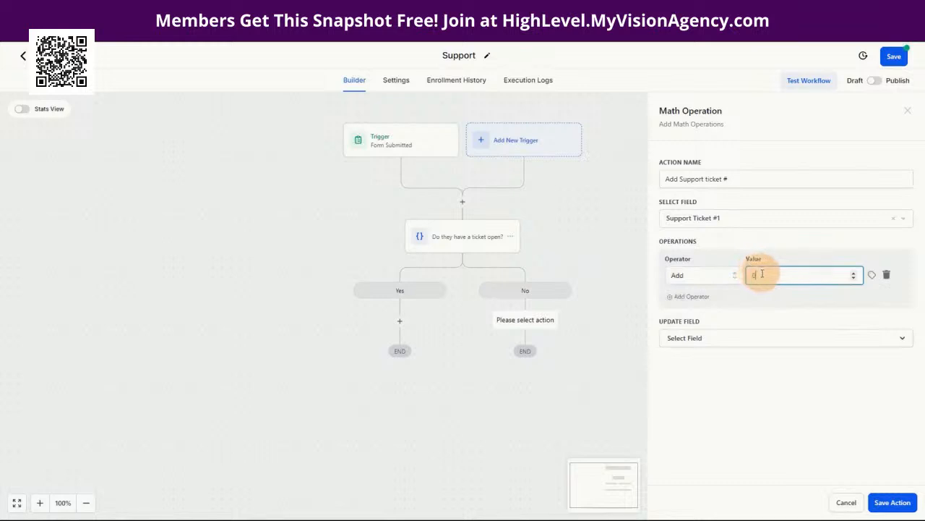
pyautogui.click(872, 278)
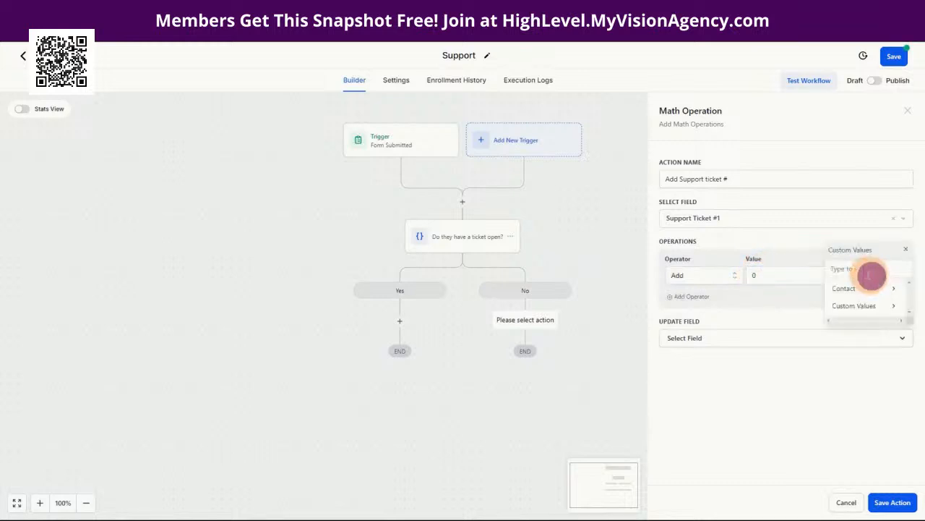
pyautogui.click(852, 306)
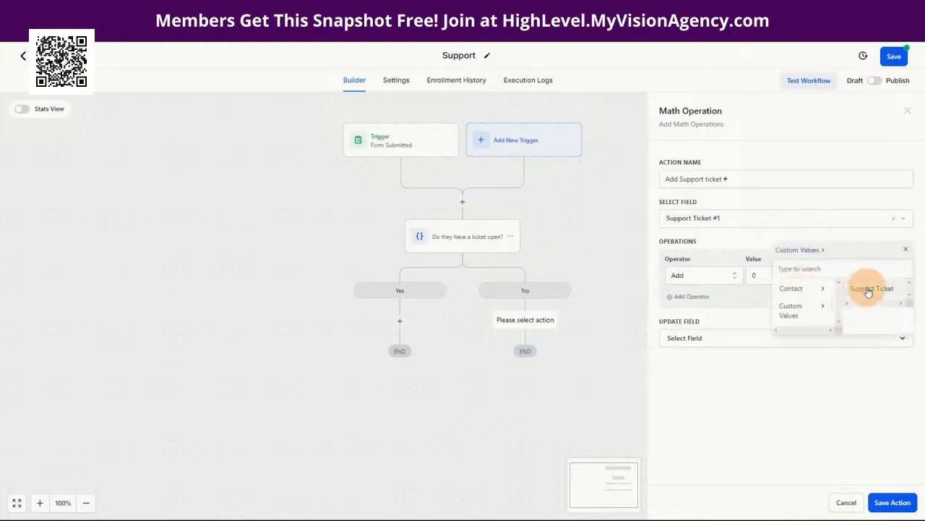
pyautogui.click(866, 287)
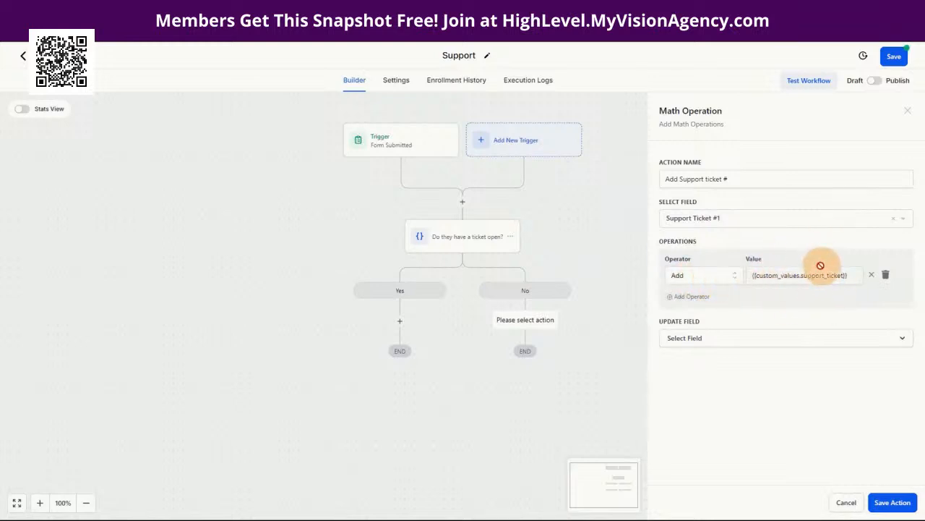
pyautogui.click(693, 338)
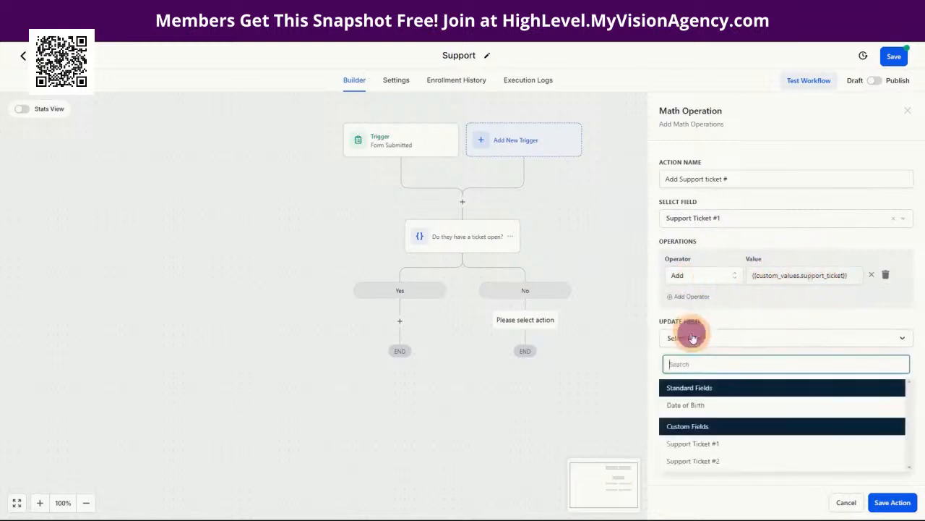
pyautogui.click(685, 447)
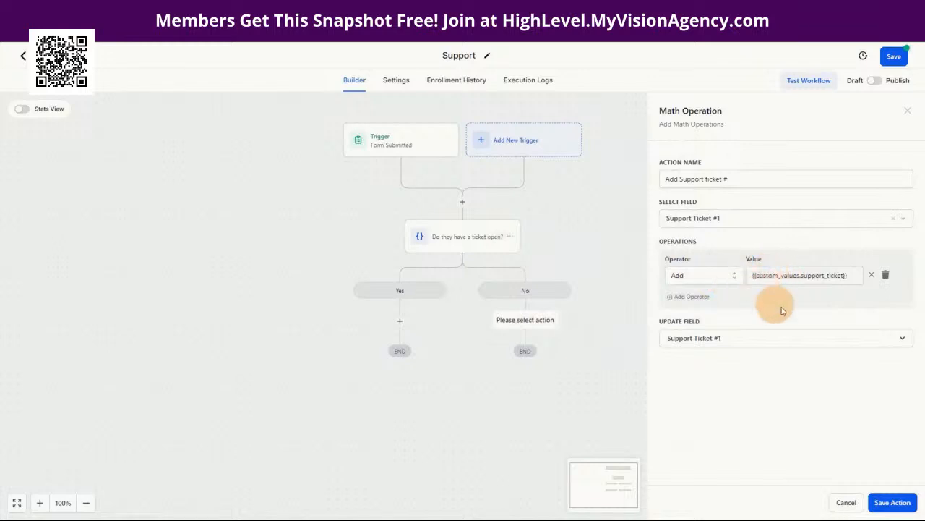
pyautogui.click(891, 505)
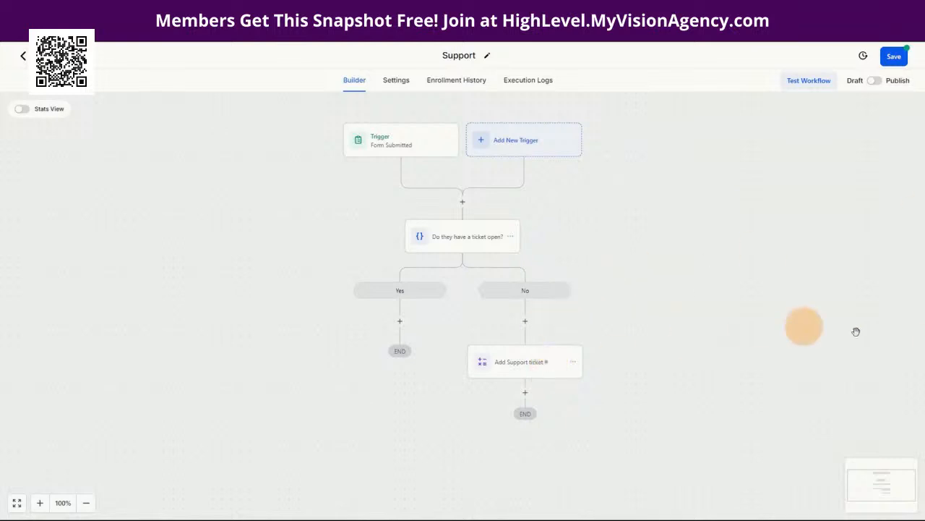
# Step: Add a second Math Operation step, 'Create Support Ticket #1', calculating on Support Ticket #1
pyautogui.click(525, 392)
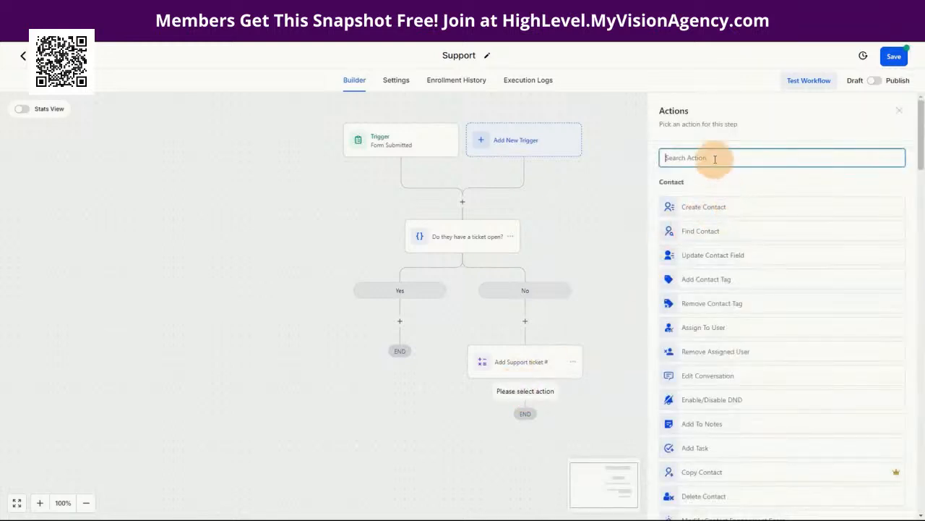
pyautogui.write('math')
pyautogui.click(716, 196)
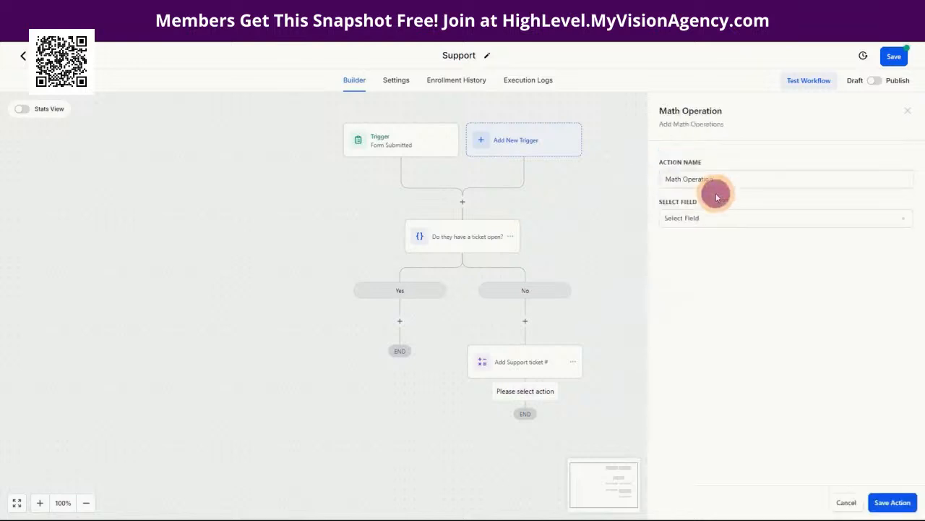
pyautogui.moveTo(728, 179); pyautogui.dragTo(658, 184)
pyautogui.click(693, 217)
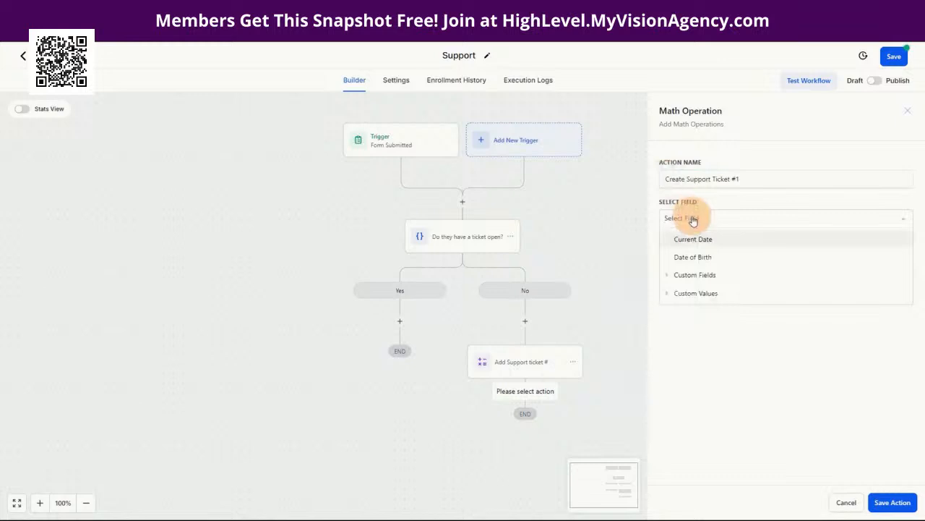
pyautogui.click(694, 275)
pyautogui.click(701, 291)
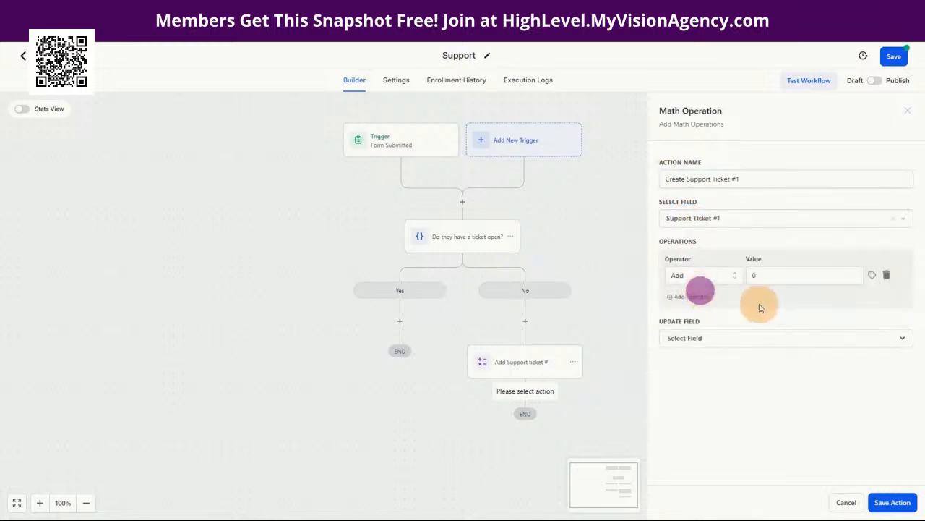
# Step: Make it add 1, store the result in Support Ticket #1, and save the step
pyautogui.click(756, 278)
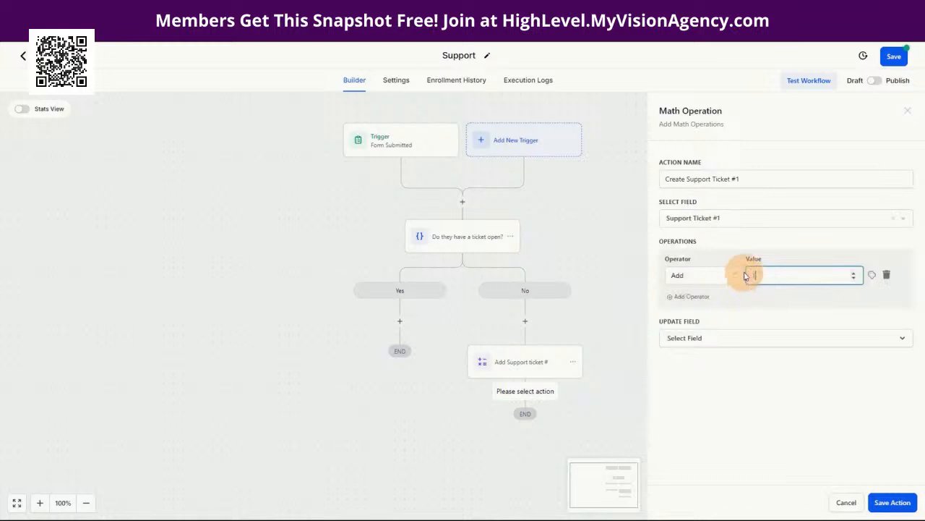
pyautogui.write('1')
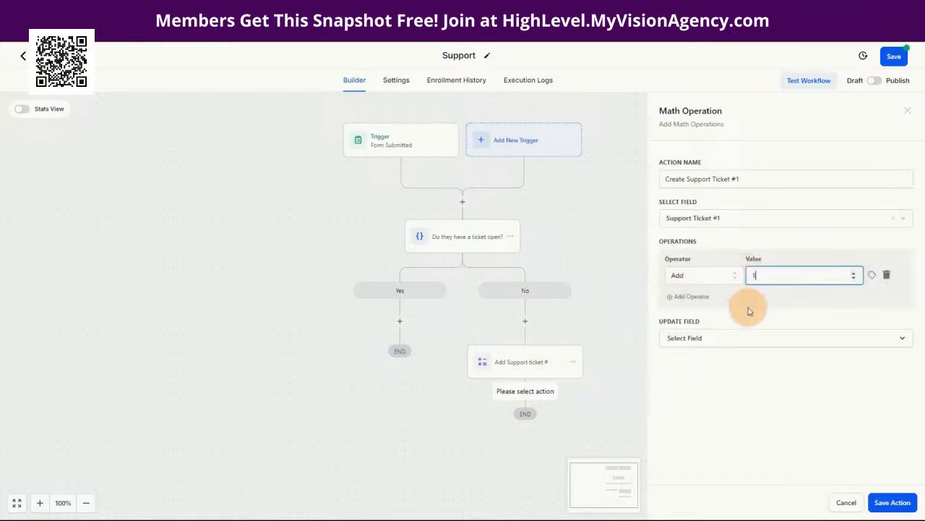
pyautogui.click(678, 338)
pyautogui.click(689, 442)
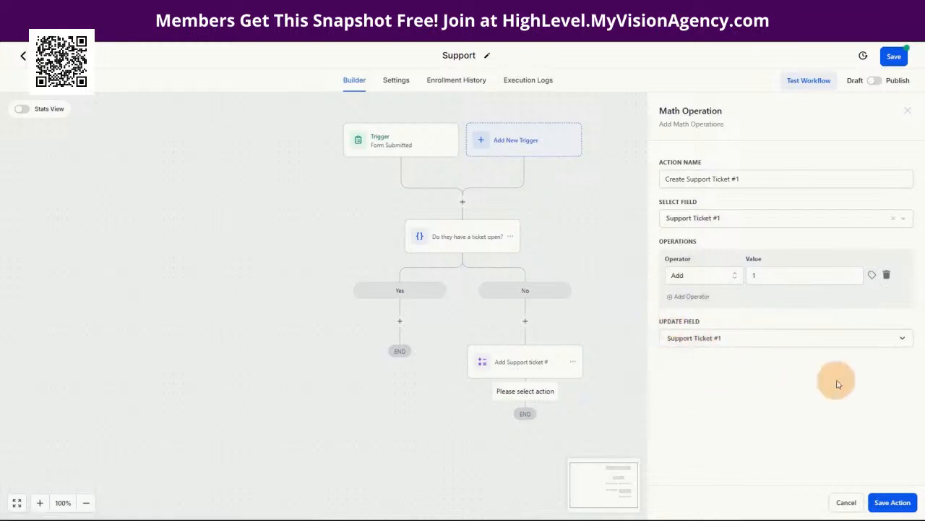
pyautogui.click(891, 502)
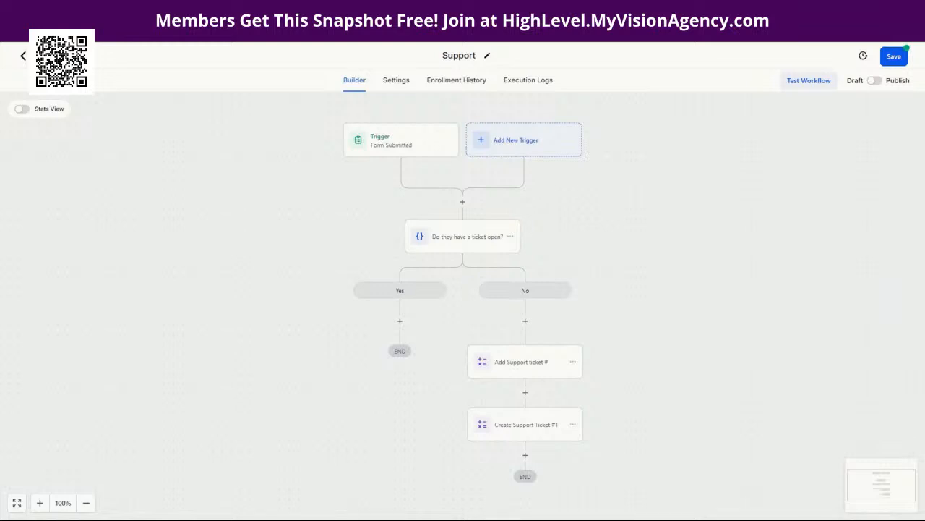
# Step: Add an Update Custom Value step targeting the Support Ticket custom value
pyautogui.scroll(-2, 671, 412)
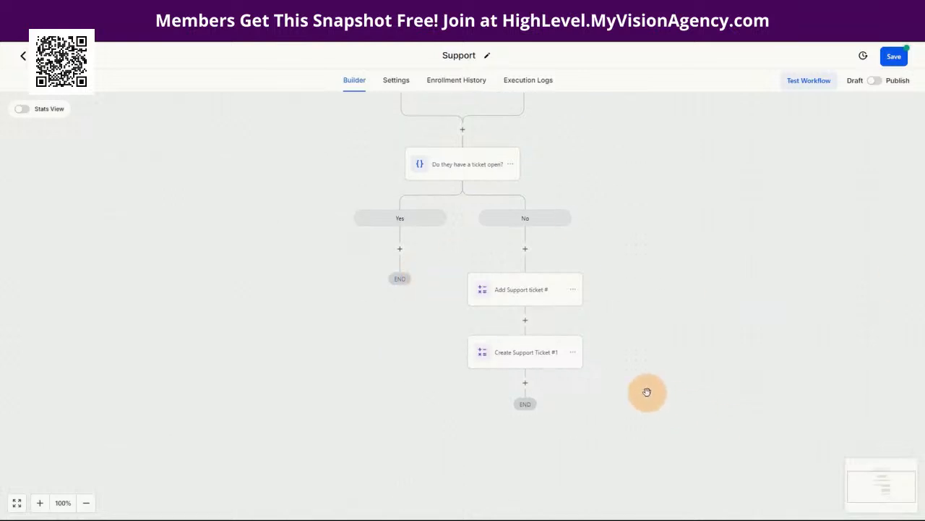
pyautogui.click(525, 388)
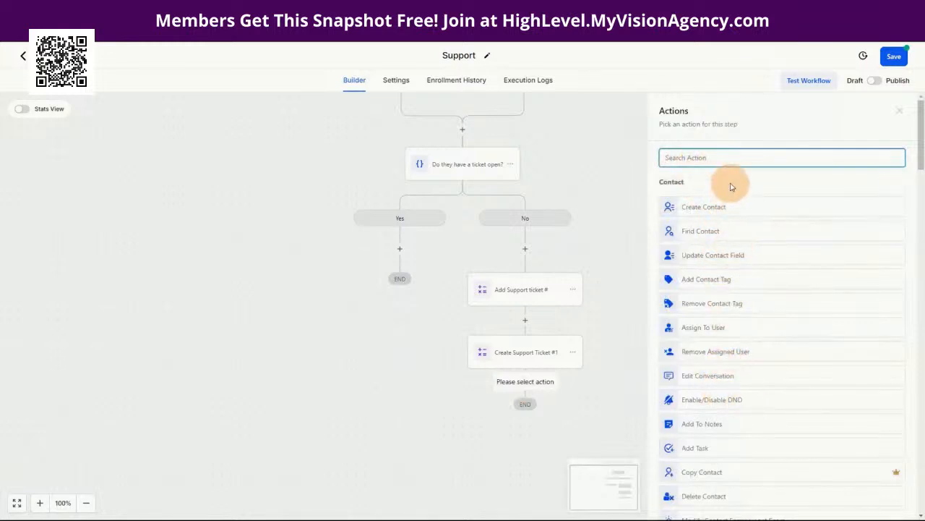
pyautogui.write('cust')
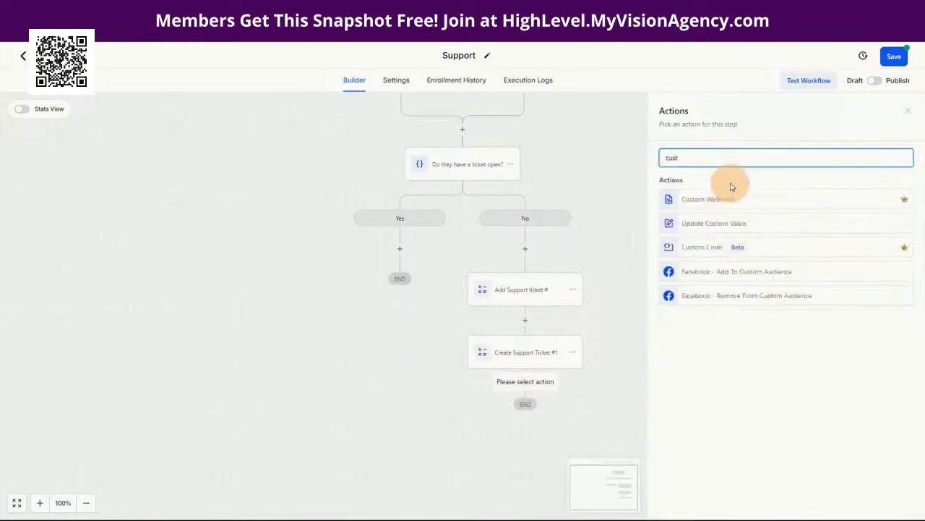
pyautogui.click(733, 220)
pyautogui.click(685, 220)
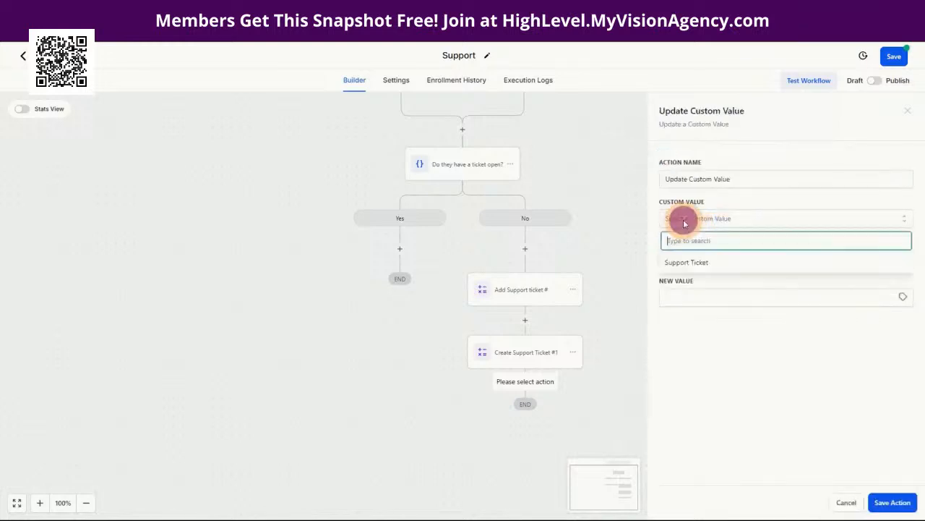
pyautogui.click(686, 262)
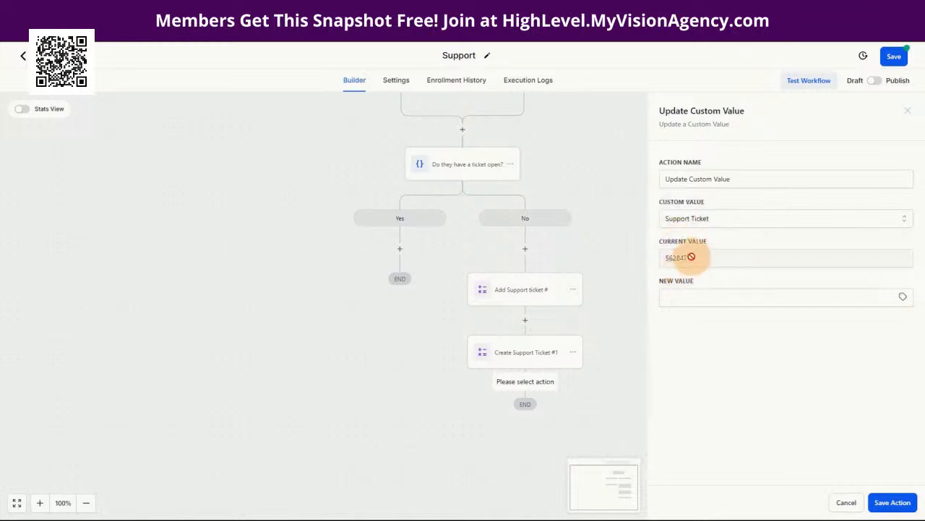
# Step: Set its new value to {{contact.support_ticket_1}} and save the step
pyautogui.click(670, 297)
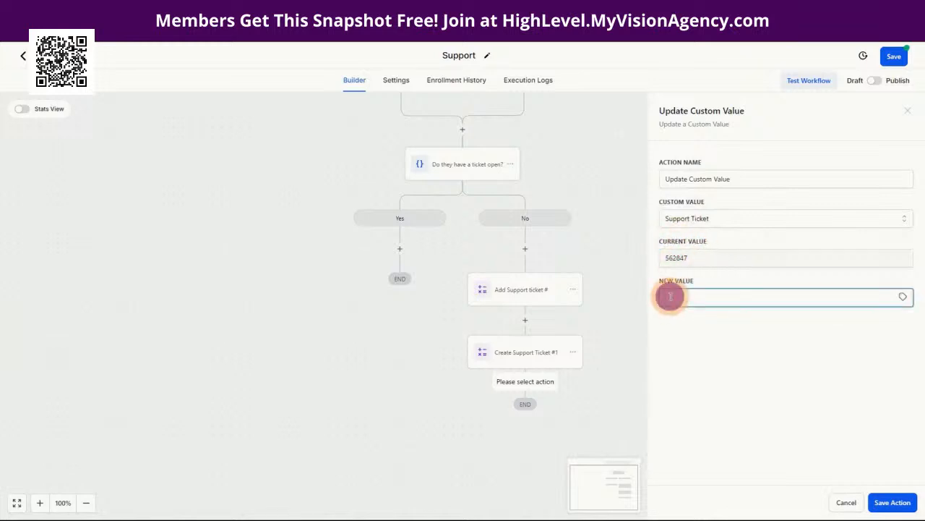
pyautogui.click(903, 297)
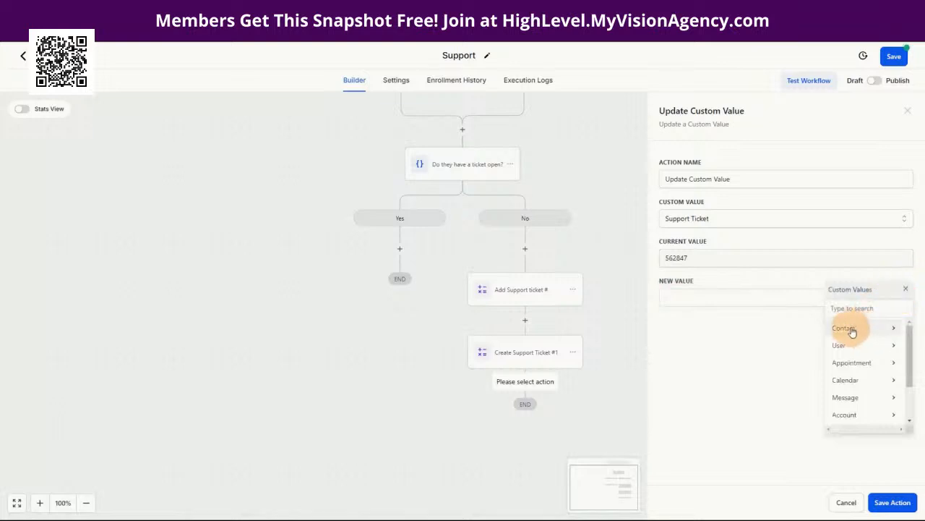
pyautogui.click(852, 330)
pyautogui.scroll(-5, 860, 405)
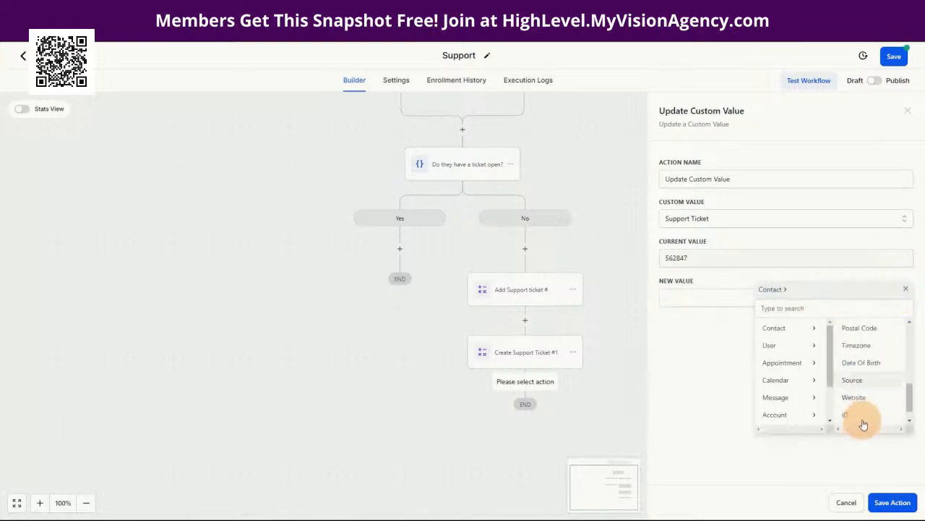
pyautogui.click(859, 418)
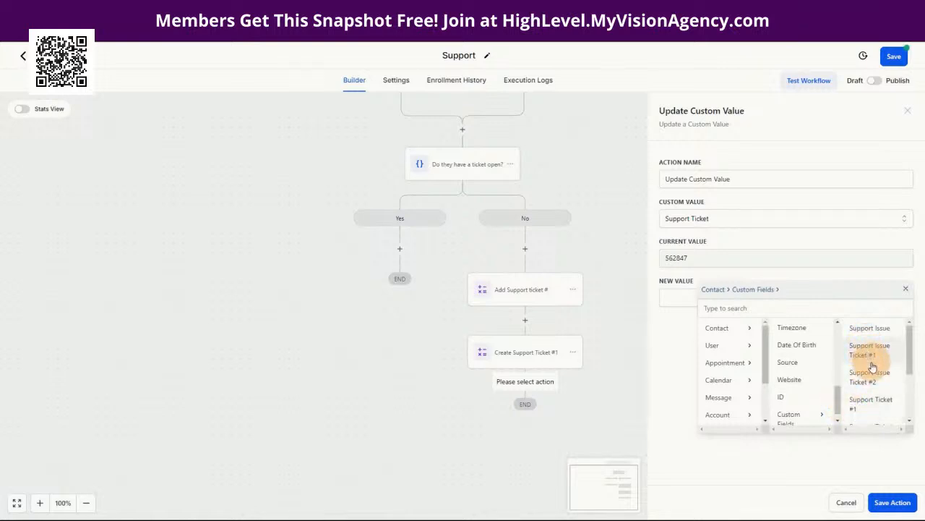
pyautogui.click(868, 409)
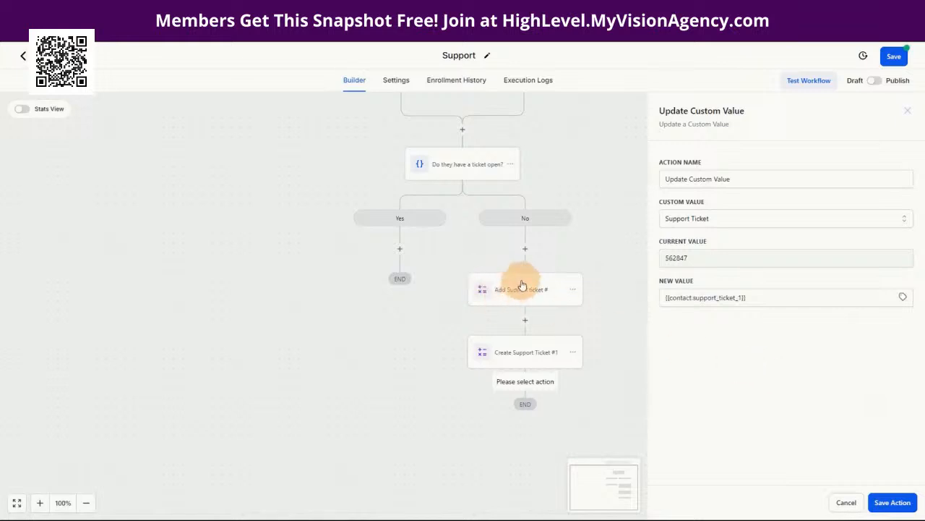
pyautogui.click(888, 502)
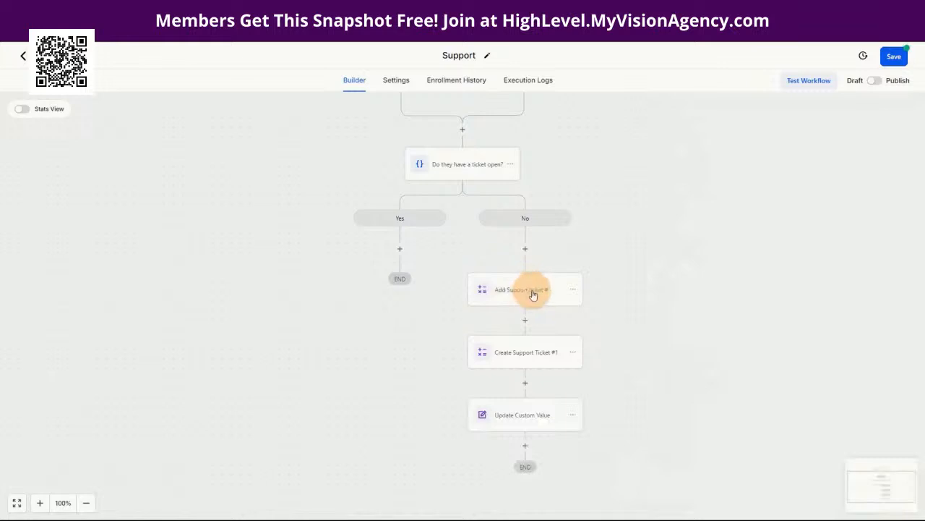
pyautogui.click(539, 361)
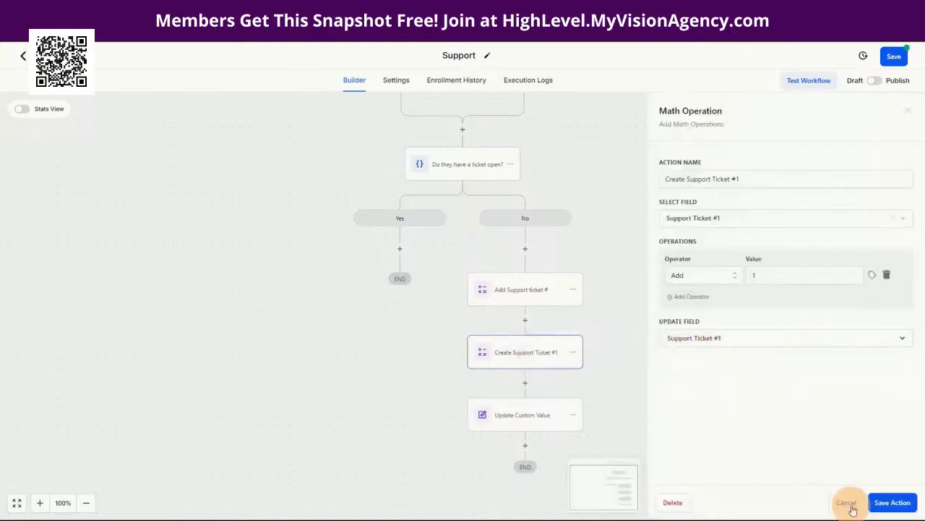
pyautogui.click(853, 506)
pyautogui.click(516, 420)
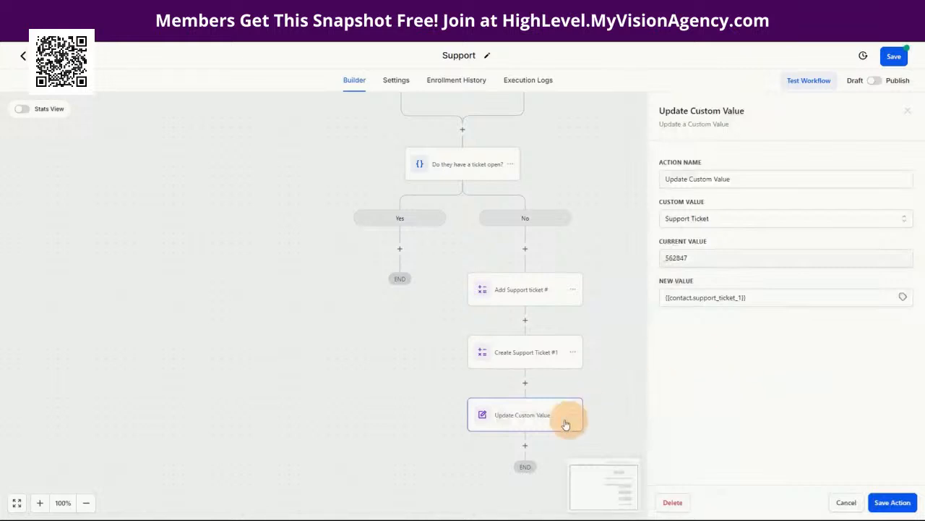
pyautogui.click(847, 504)
pyautogui.scroll(-1, 665, 406)
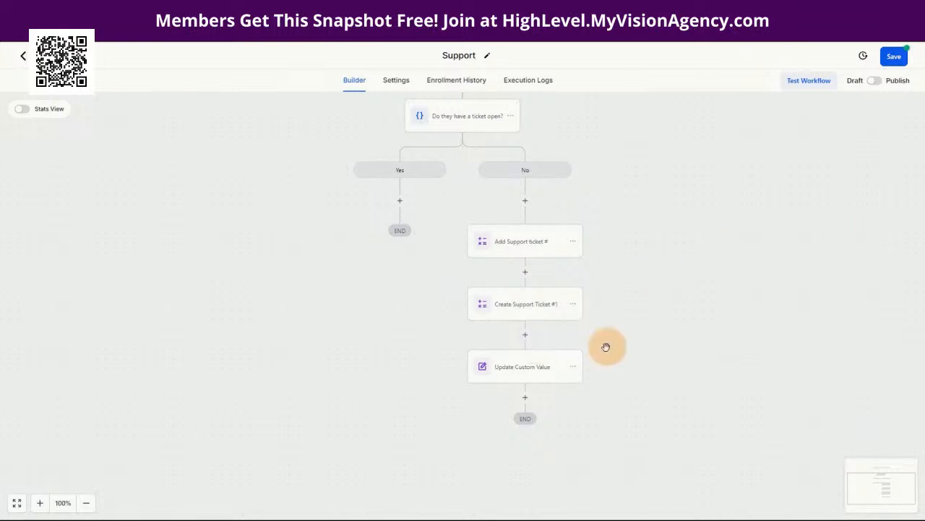
# Step: Add an Update Contact Field step named 'Support Ticket #1 Details' with one field row
pyautogui.click(525, 400)
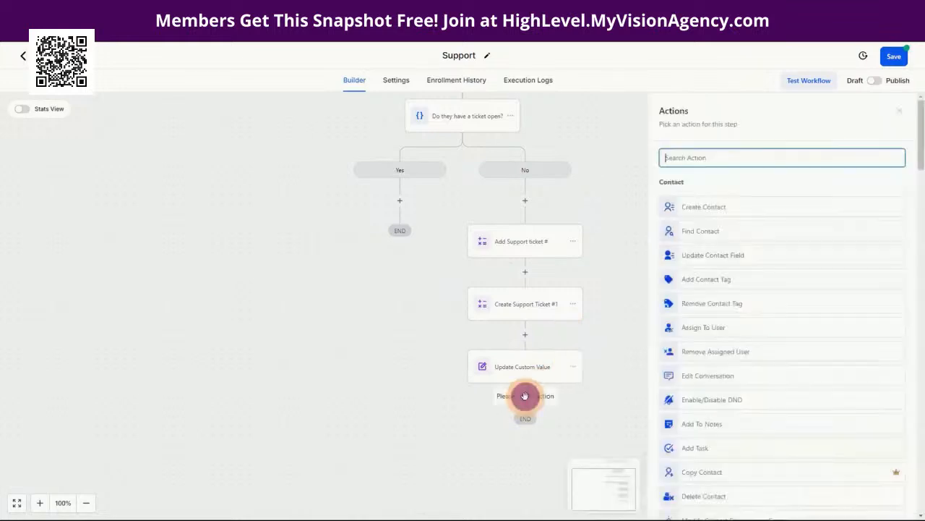
pyautogui.click(714, 255)
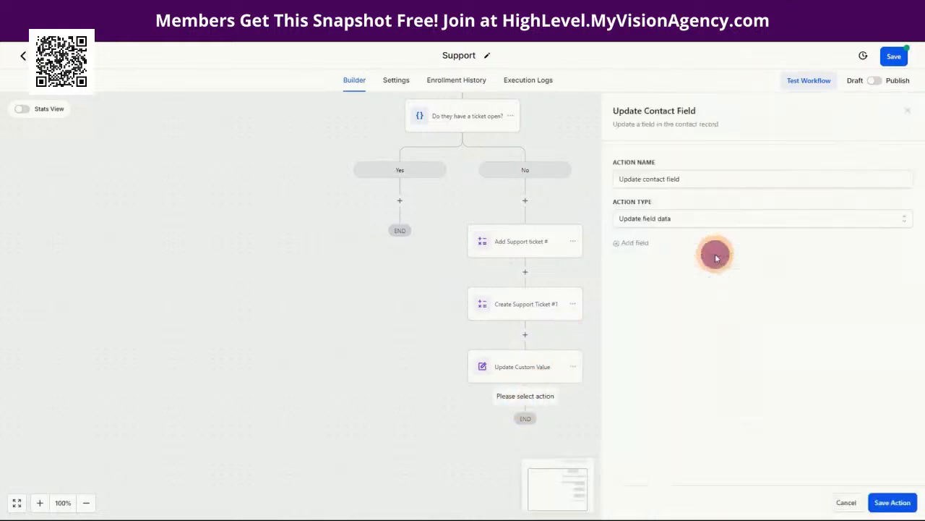
pyautogui.moveTo(705, 179); pyautogui.dragTo(619, 179)
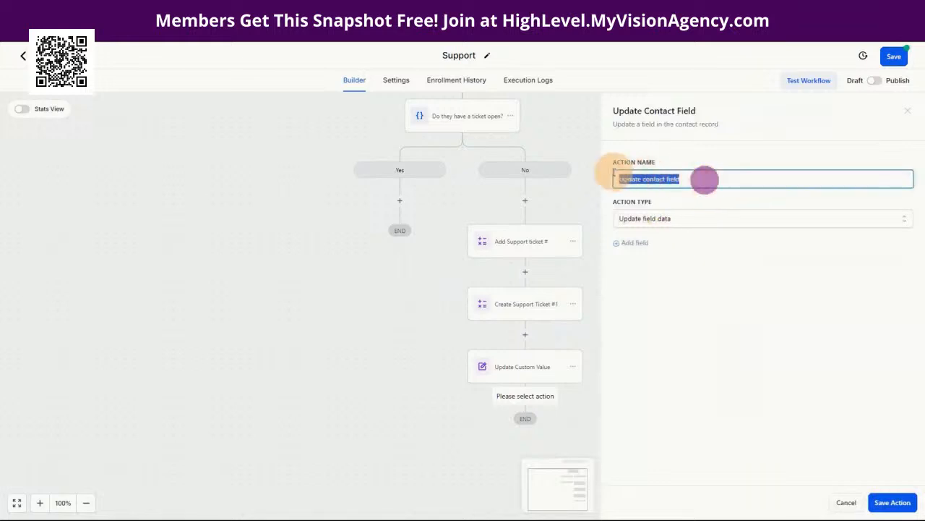
pyautogui.write('Support Ticket #1 Details')
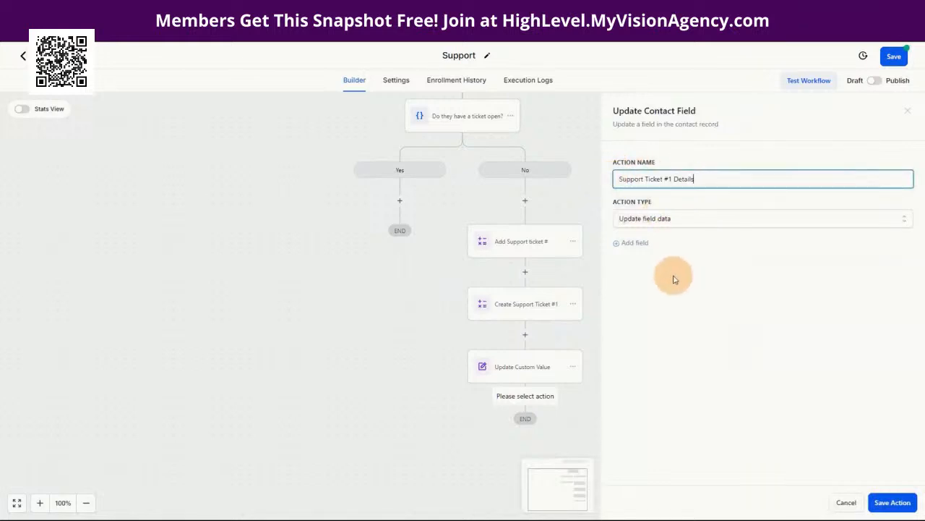
pyautogui.click(631, 243)
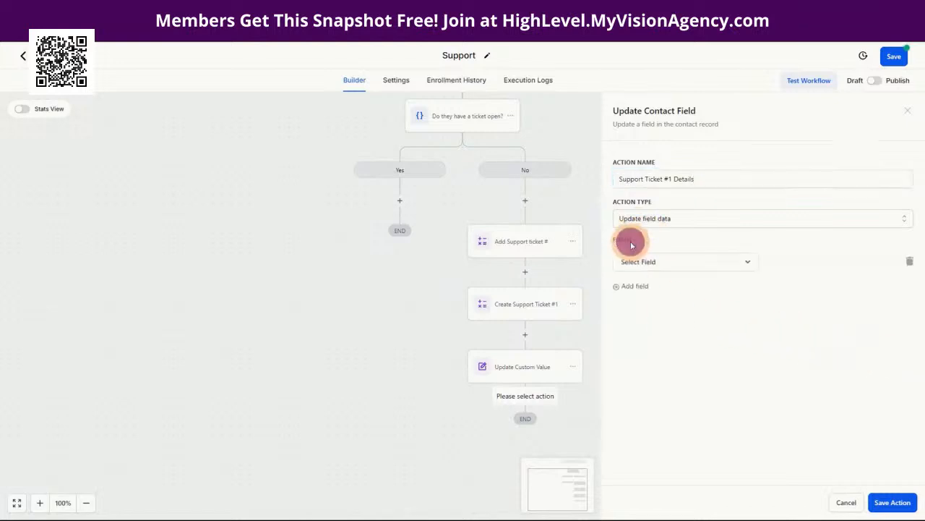
pyautogui.click(641, 261)
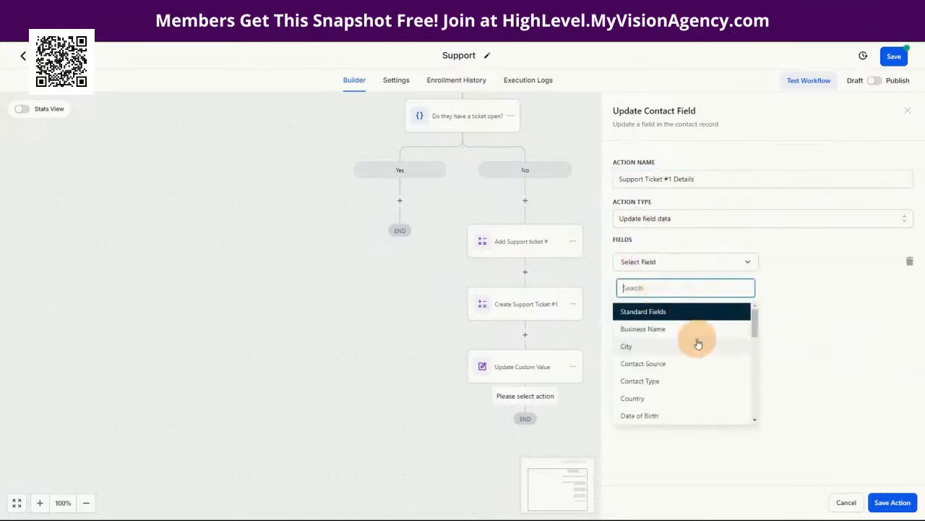
pyautogui.scroll(-15, 698, 341)
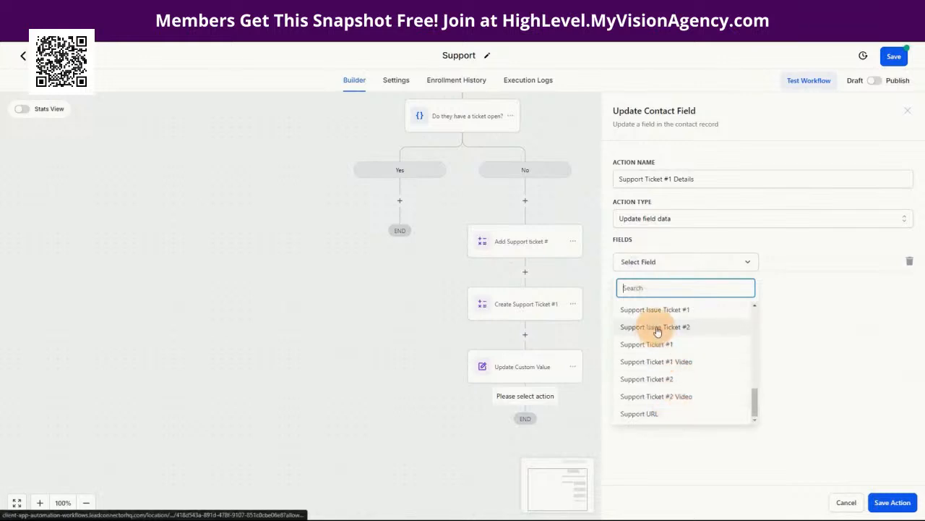
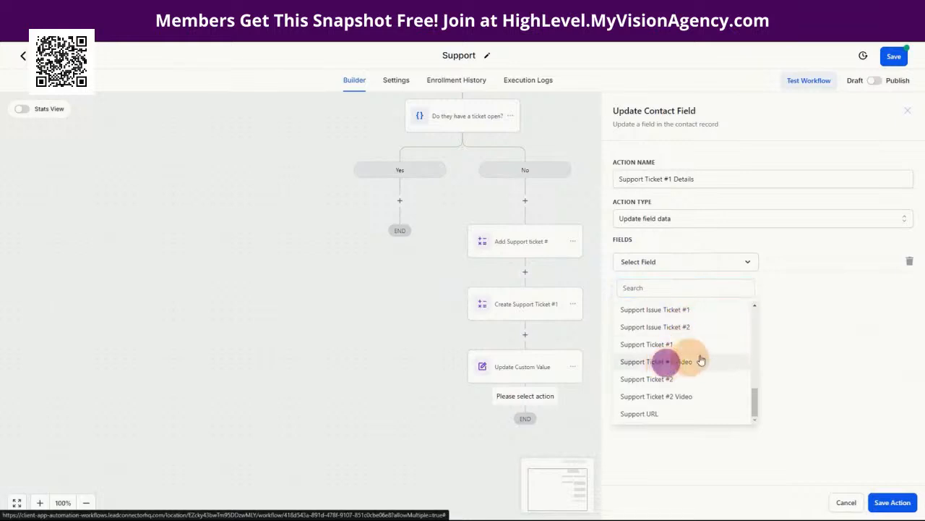
# Step: Set the Support Ticket #1 Video field to the contact's Support URL, {{contact.support_url}}
pyautogui.click(672, 365)
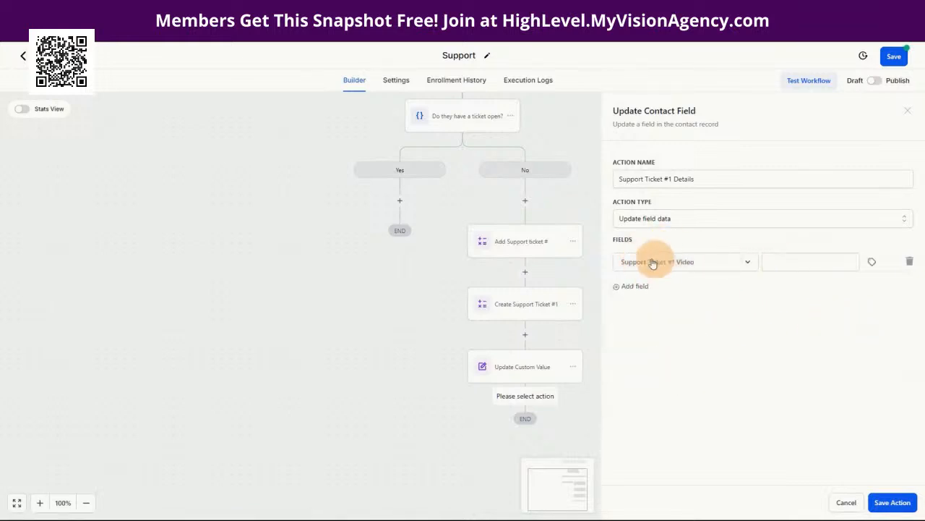
pyautogui.click(809, 263)
pyautogui.click(870, 265)
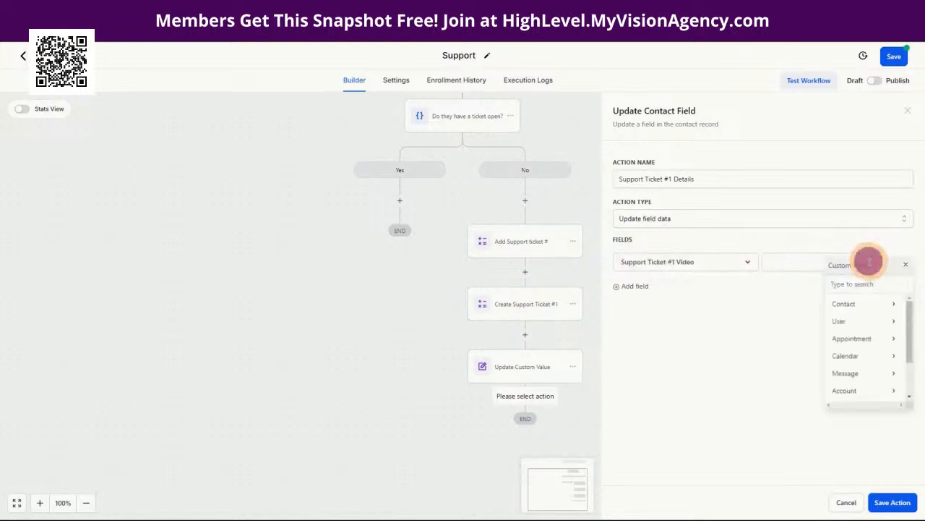
pyautogui.click(841, 306)
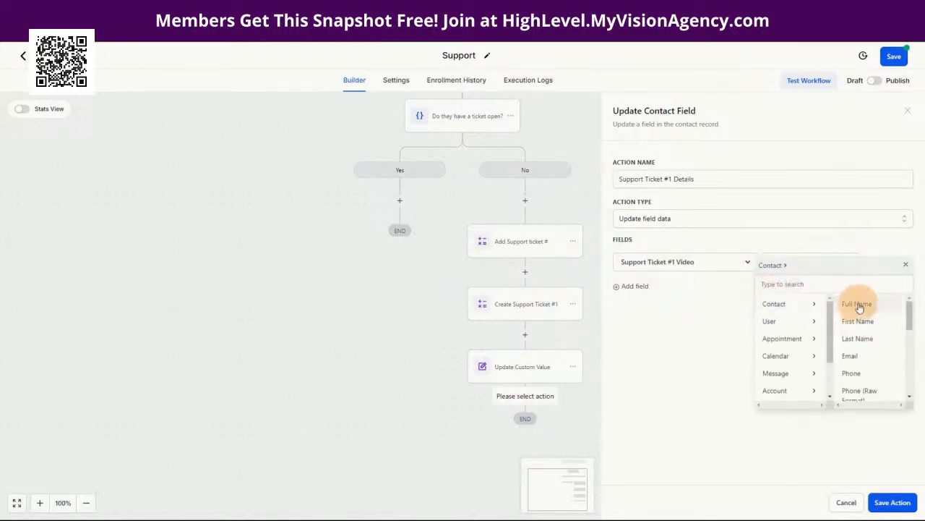
pyautogui.scroll(-2, 864, 322)
pyautogui.scroll(-3, 868, 345)
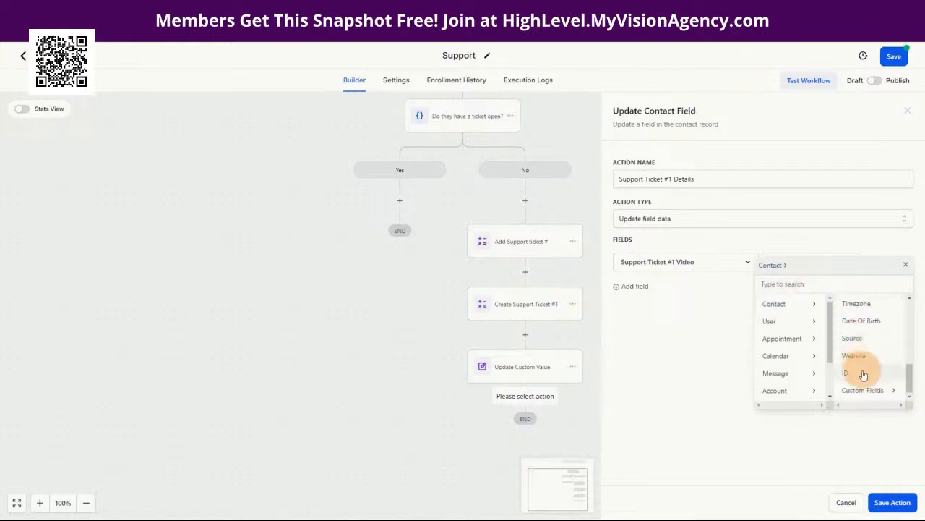
pyautogui.click(867, 389)
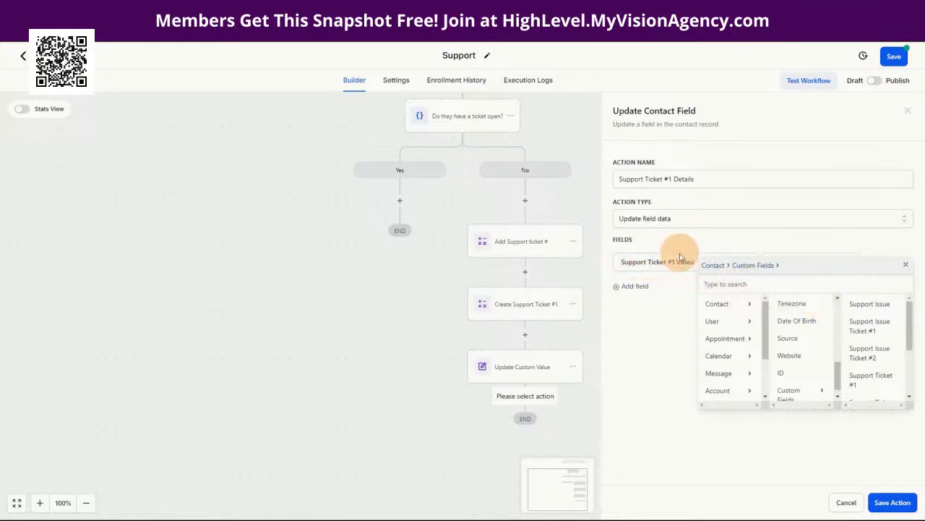
pyautogui.scroll(-3, 875, 392)
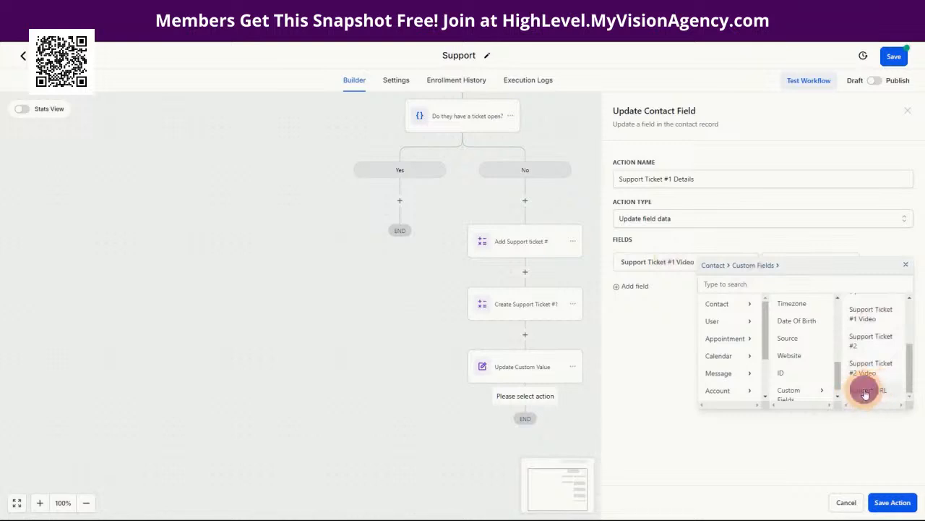
pyautogui.click(865, 393)
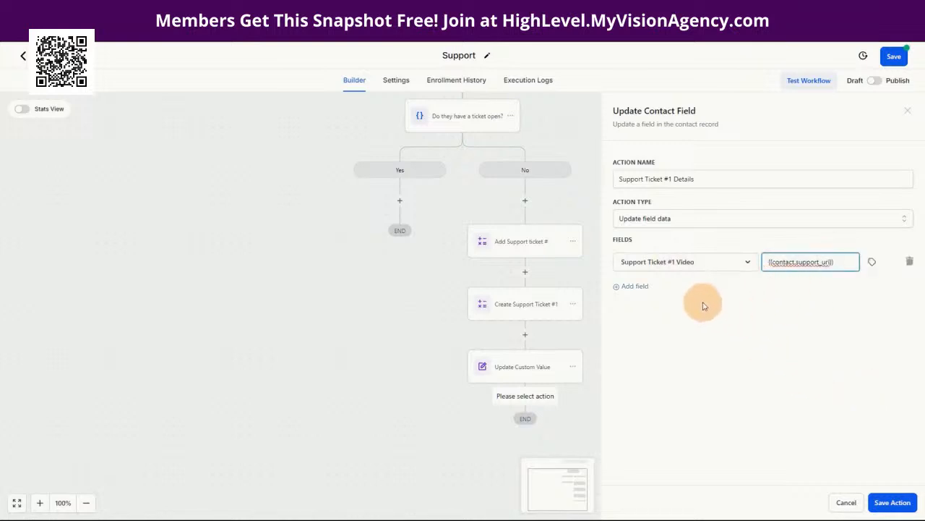
pyautogui.click(634, 289)
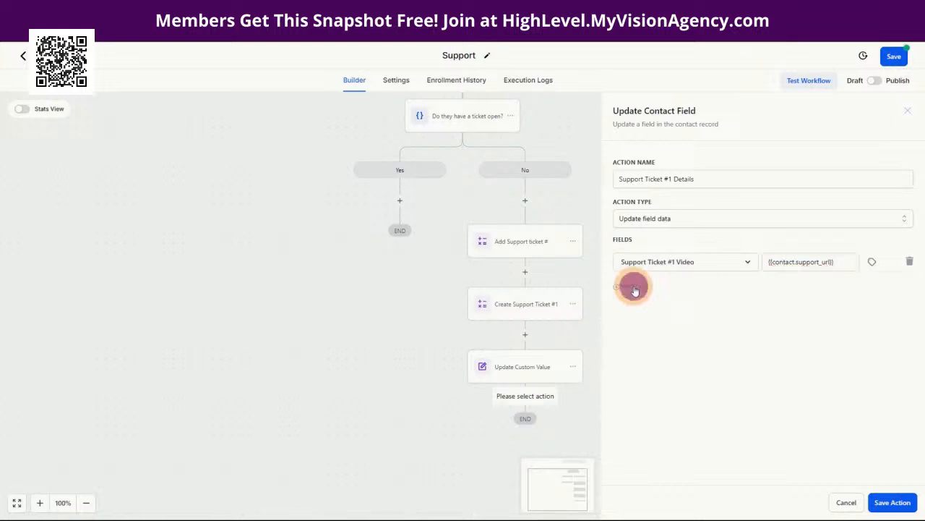
# Step: Add a second field row for Support Issue Ticket #1
pyautogui.click(661, 290)
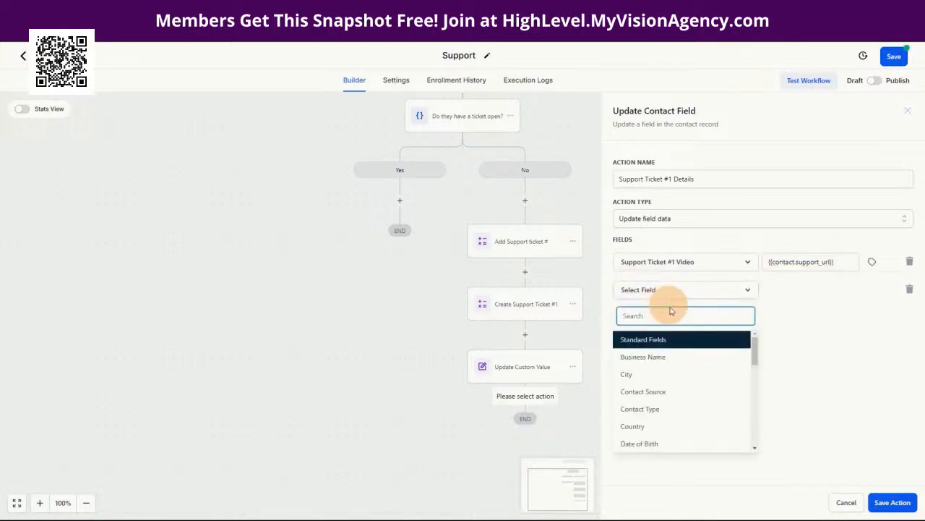
pyautogui.scroll(-10, 694, 405)
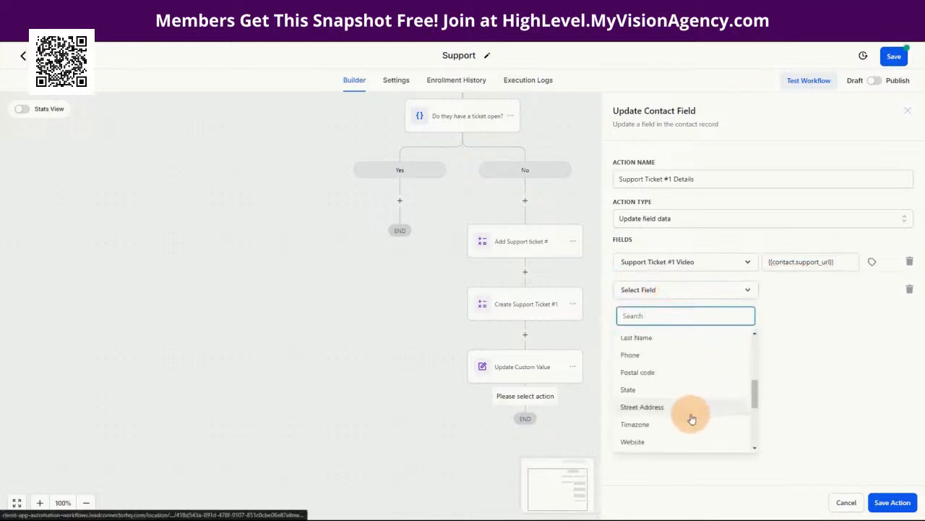
pyautogui.scroll(10, 687, 391)
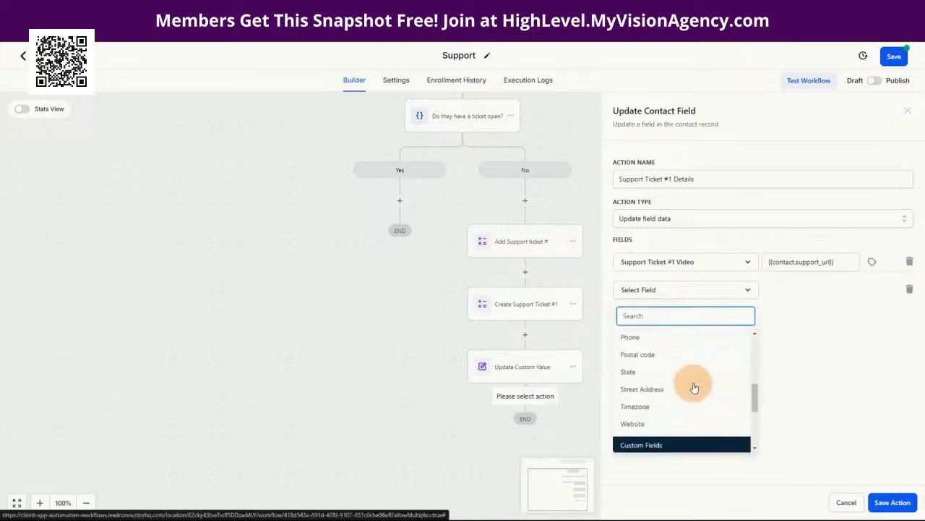
pyautogui.scroll(-10, 714, 368)
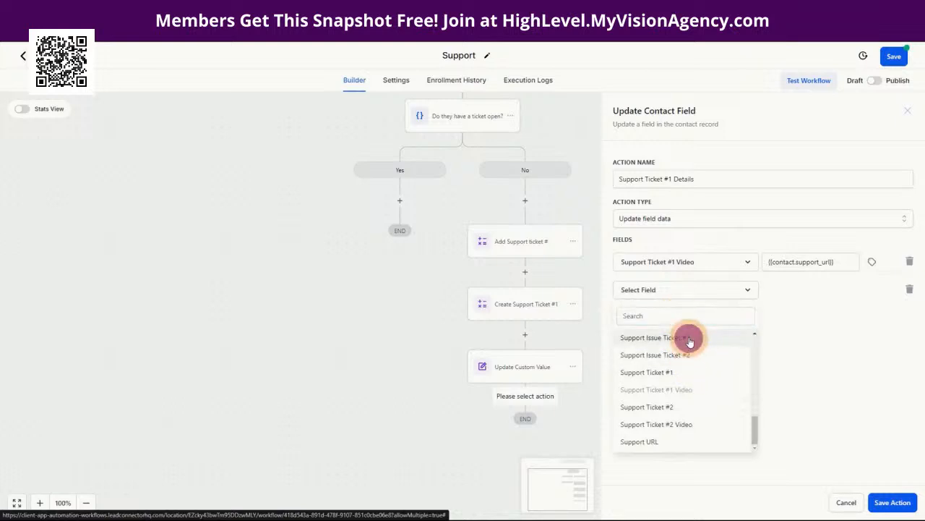
pyautogui.click(687, 337)
# Step: Fill Support Issue Ticket #1 with {{contact.support_issue}} and save the Support Ticket #1 Details step
pyautogui.click(803, 290)
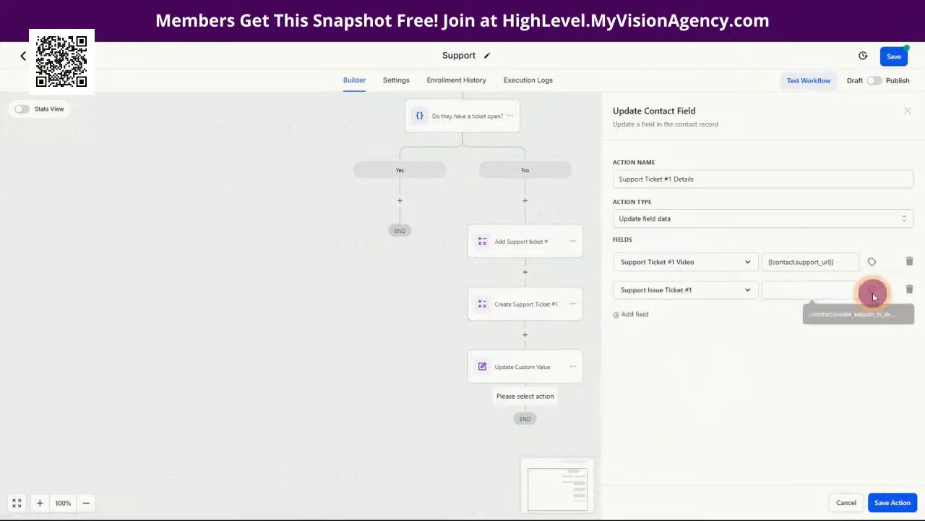
pyautogui.click(872, 295)
pyautogui.click(845, 331)
pyautogui.scroll(-2, 880, 391)
pyautogui.scroll(-3, 881, 391)
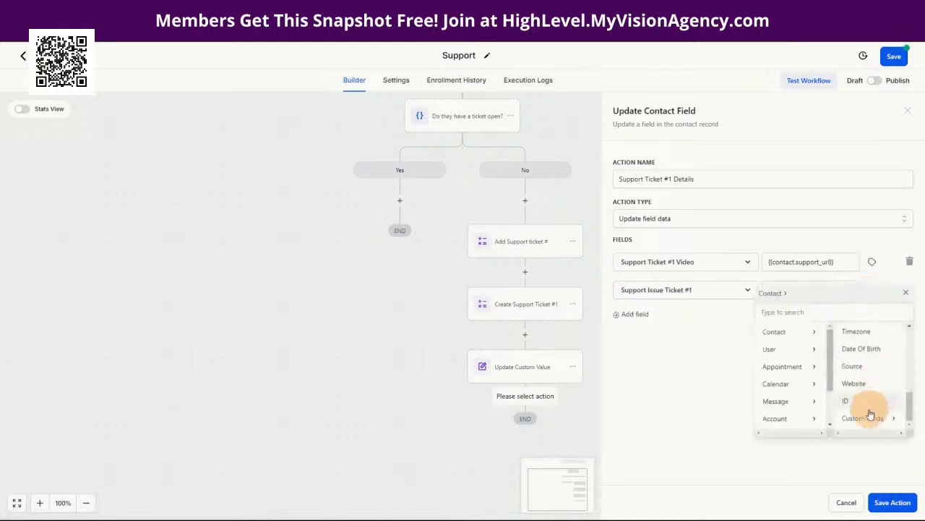
pyautogui.click(864, 416)
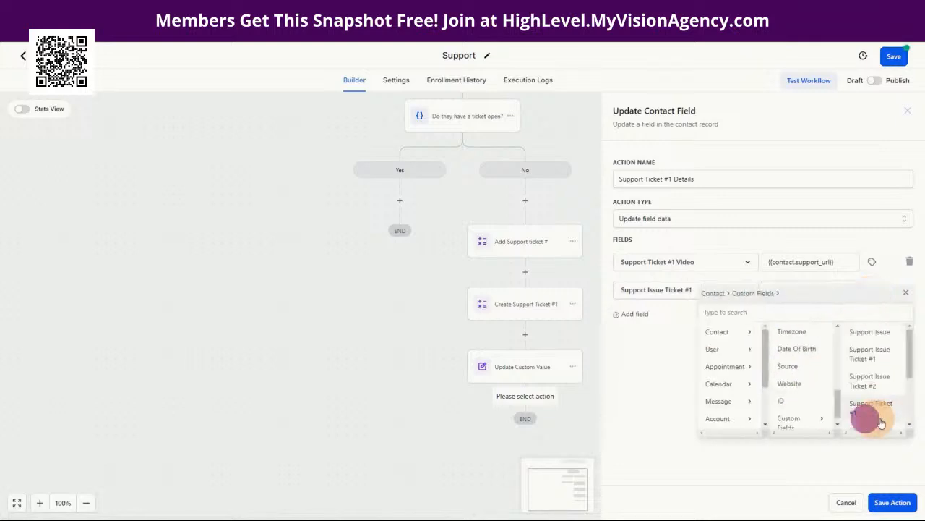
pyautogui.click(865, 337)
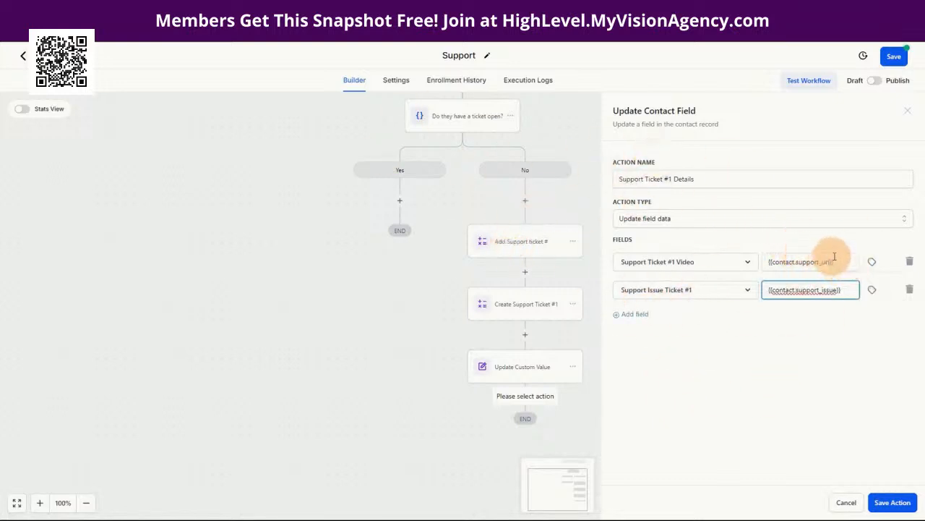
pyautogui.moveTo(846, 262); pyautogui.dragTo(769, 259)
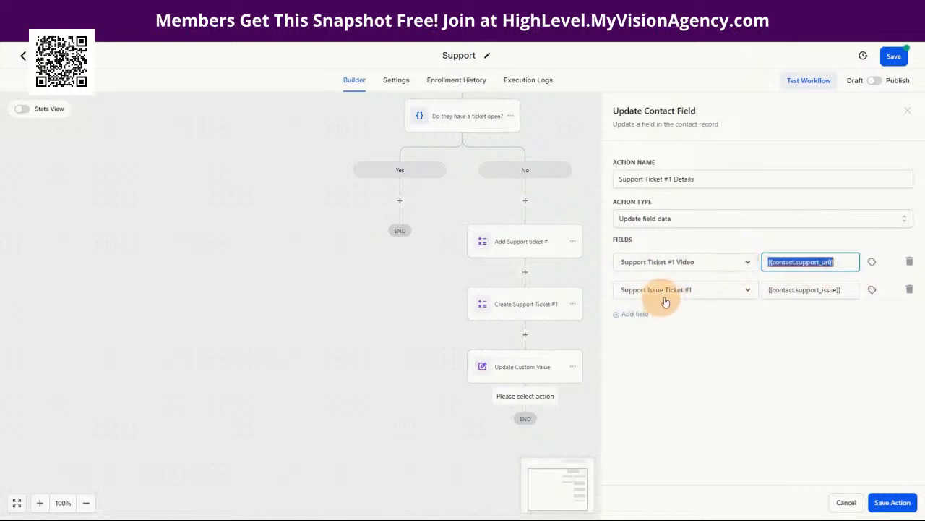
pyautogui.click(891, 498)
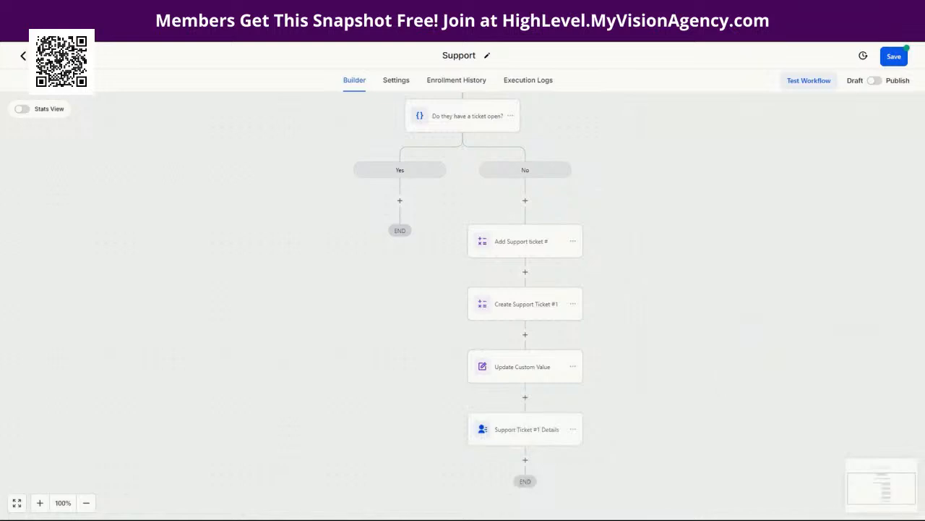
# Step: Add a Create Or Update Opportunity action below Support Ticket #1 Details, found by searching 'opp'
pyautogui.scroll(-2, 636, 414)
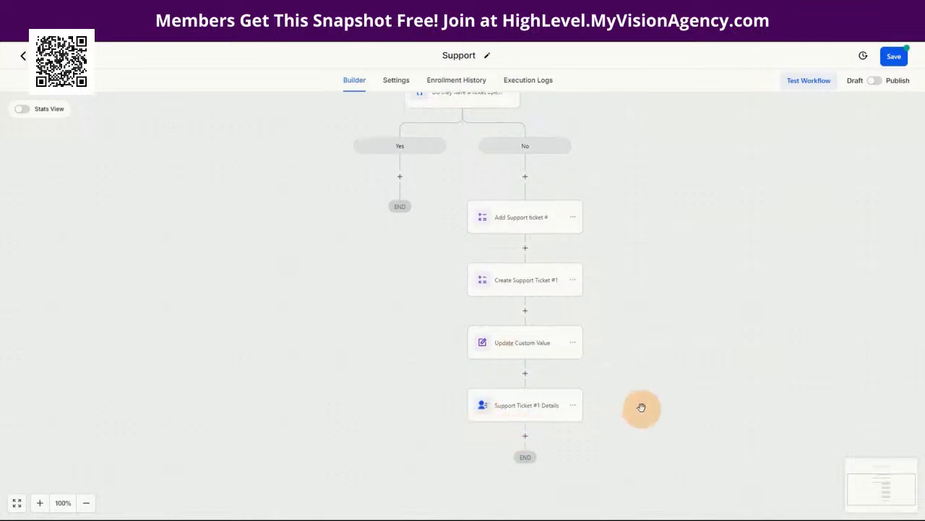
pyautogui.click(523, 391)
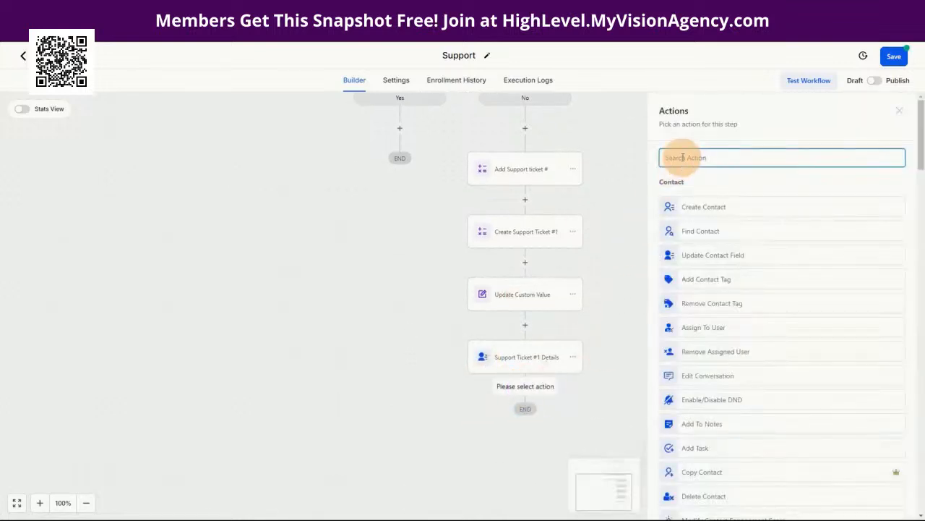
pyautogui.write('smp')
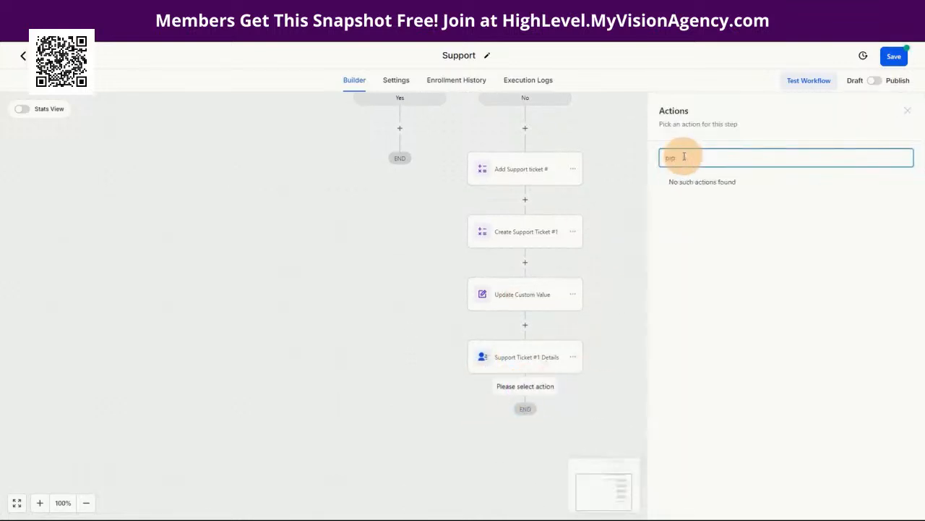
pyautogui.press('BackSpace')
pyautogui.press('BackSpace')
pyautogui.press('BackSpace')
pyautogui.write('opp')
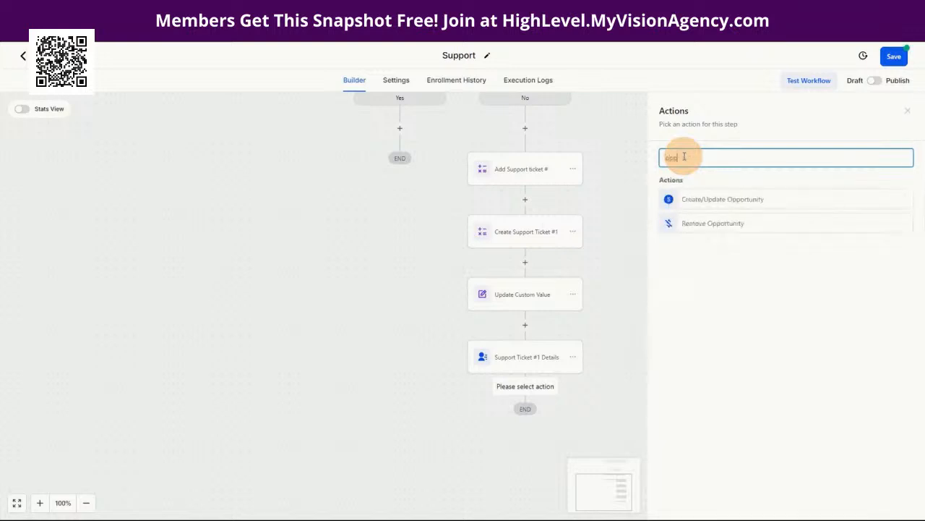
pyautogui.click(692, 200)
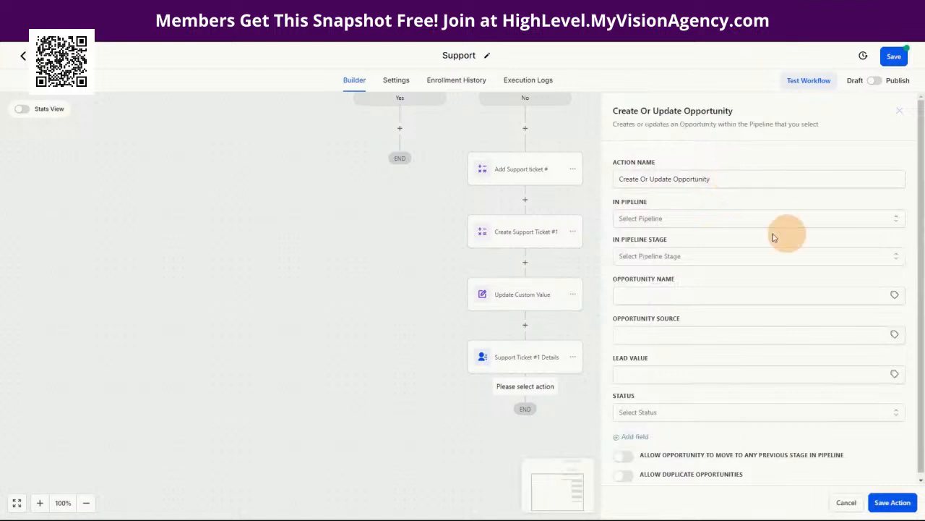
# Step: Name the action Support Pipeline, using the Support pipeline's Submitted Support Request stage
pyautogui.moveTo(731, 179); pyautogui.dragTo(629, 178)
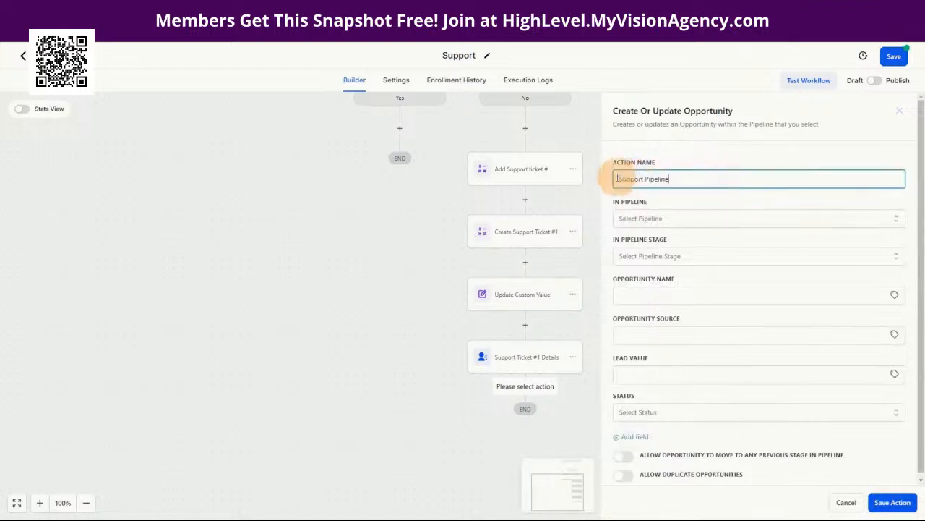
pyautogui.click(642, 215)
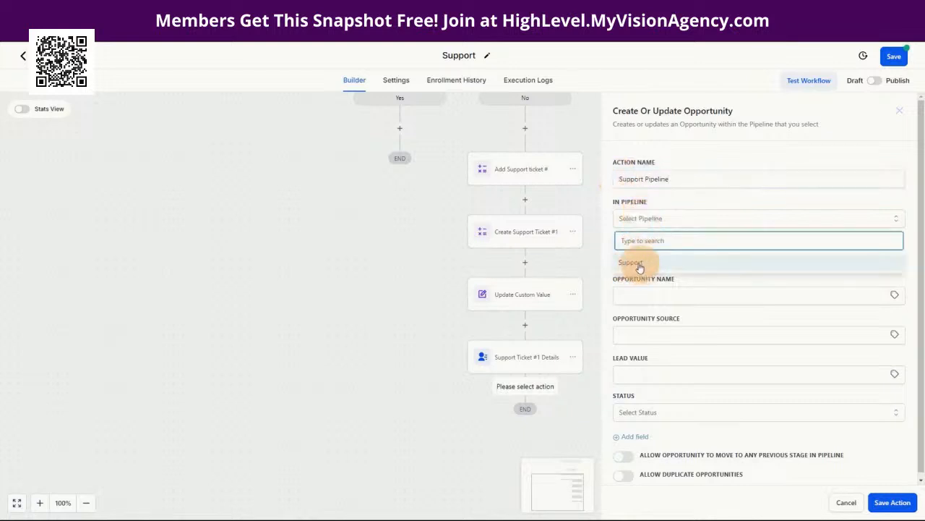
pyautogui.click(639, 264)
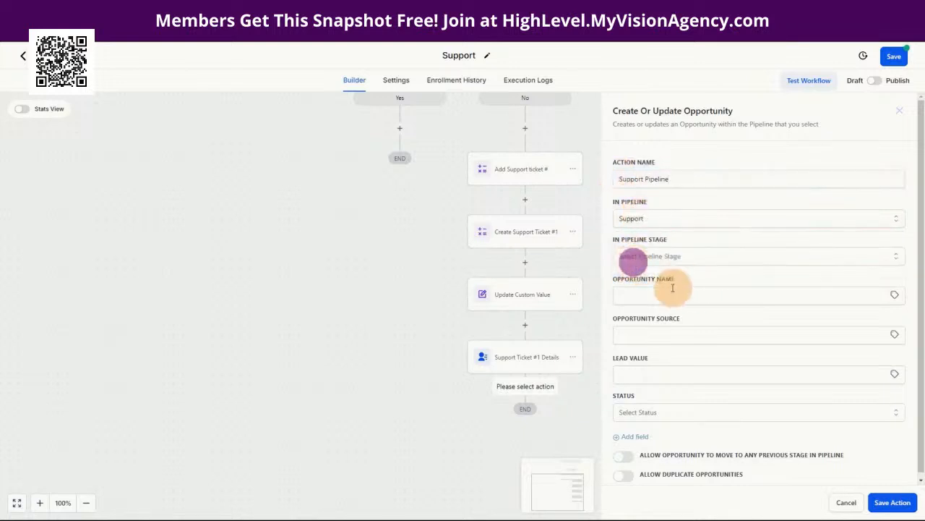
pyautogui.click(647, 257)
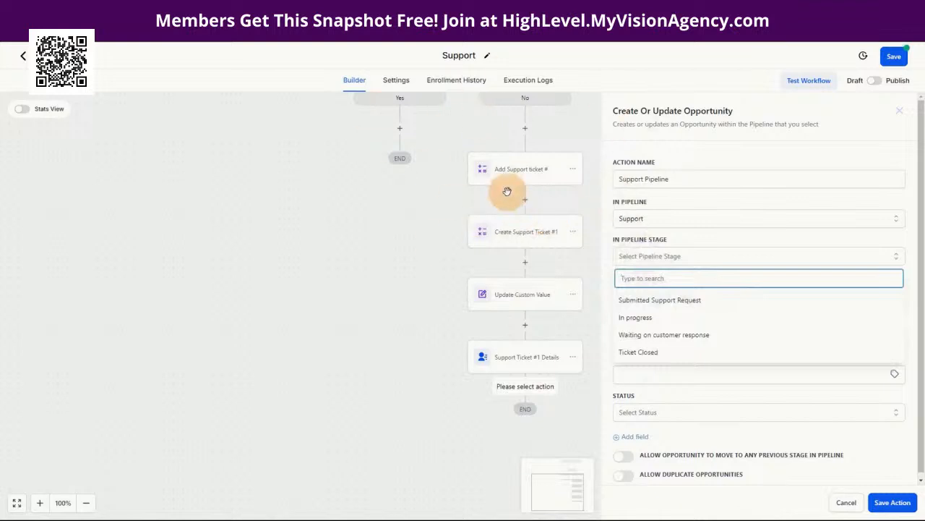
pyautogui.click(649, 302)
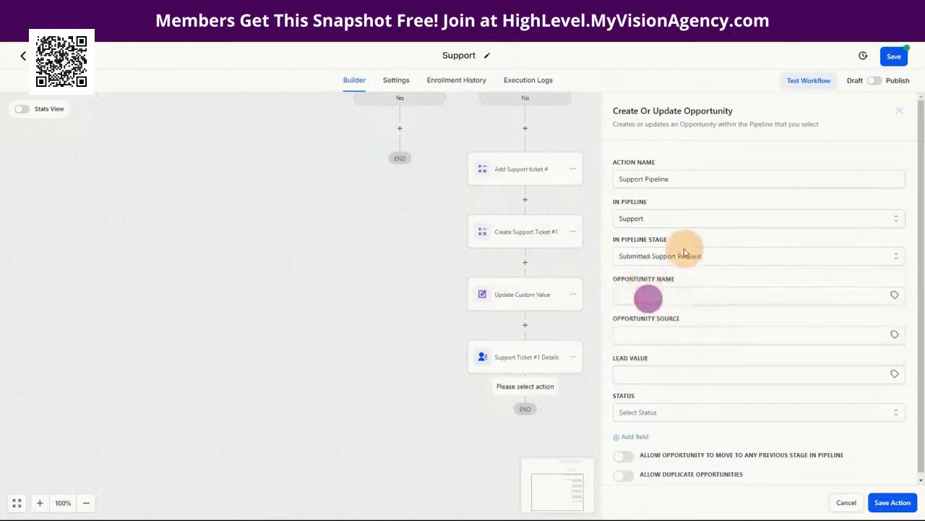
# Step: Start the Opportunity Name with the contact's full name, {{contact.name}}
pyautogui.click(661, 296)
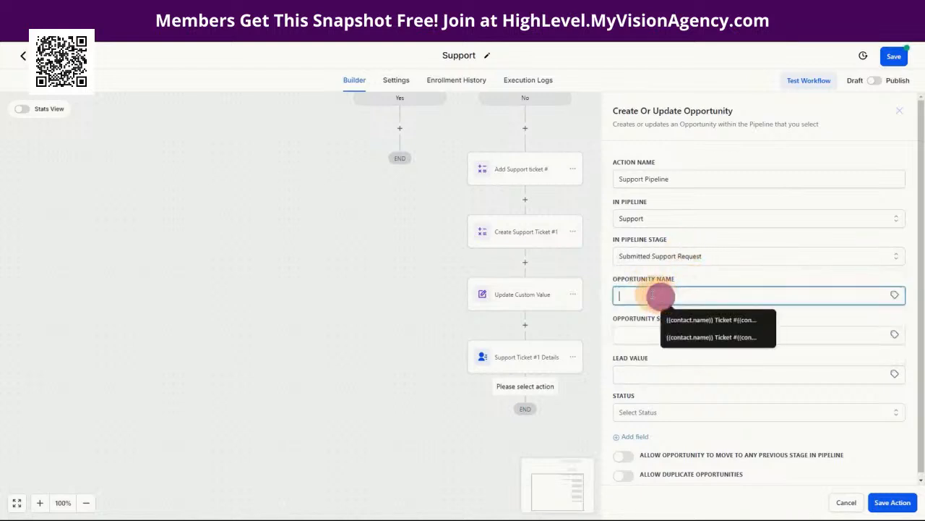
pyautogui.click(655, 277)
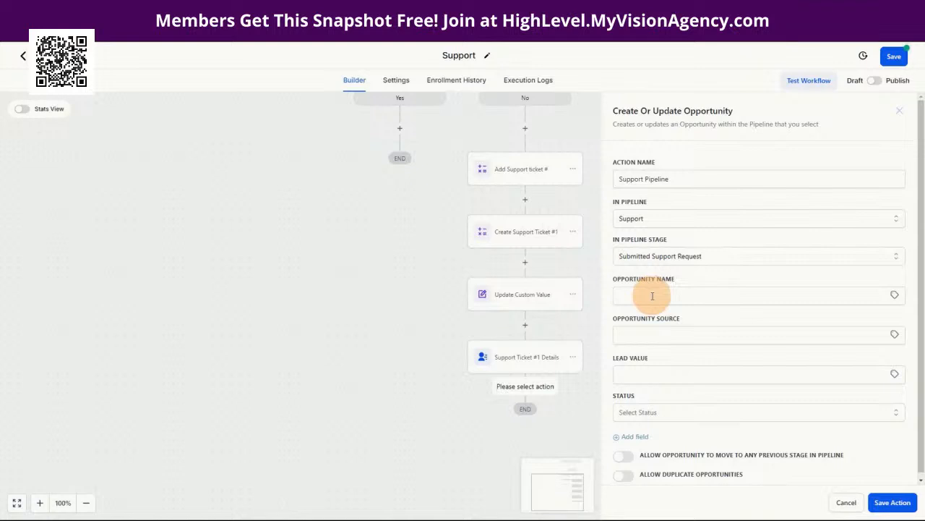
pyautogui.click(652, 296)
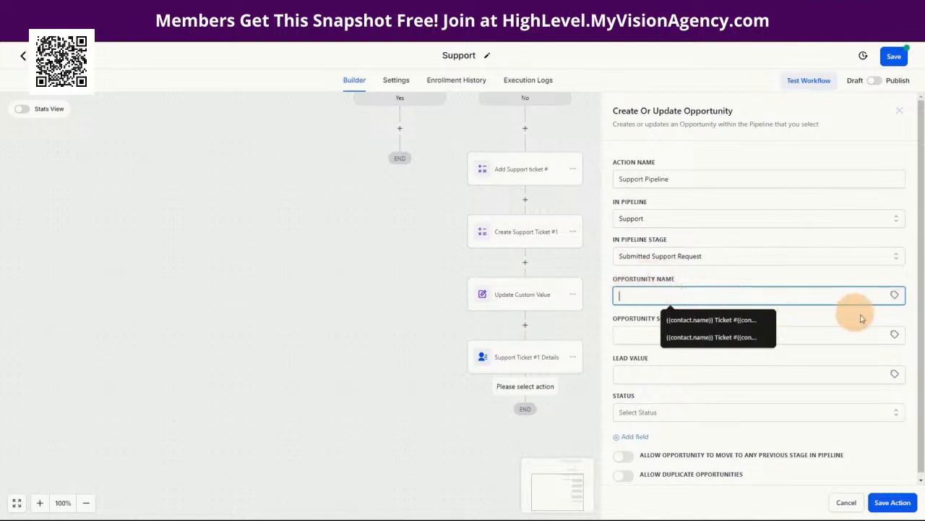
pyautogui.click(894, 297)
pyautogui.click(832, 324)
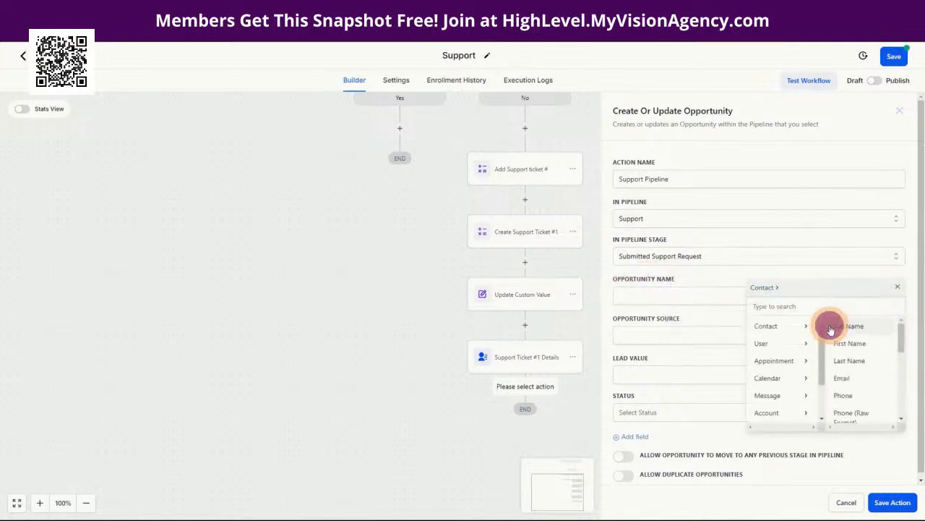
pyautogui.click(853, 327)
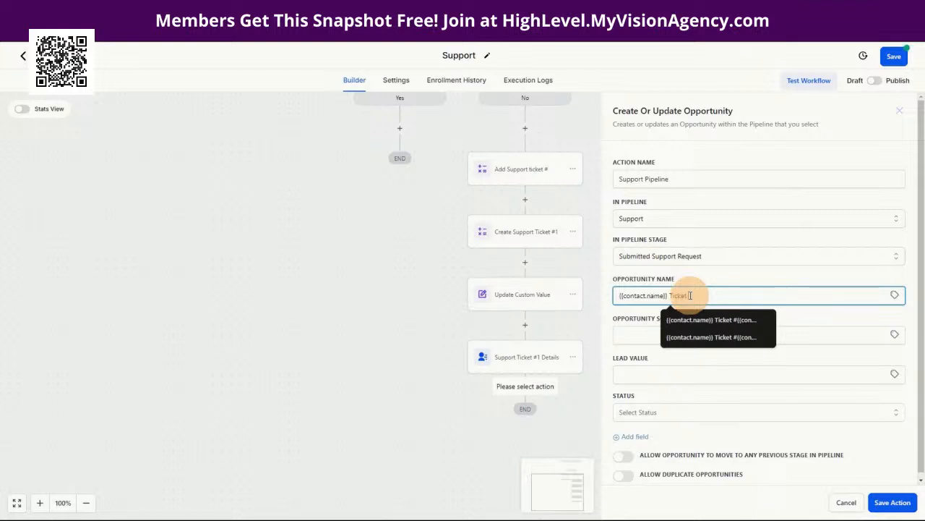
pyautogui.click(699, 279)
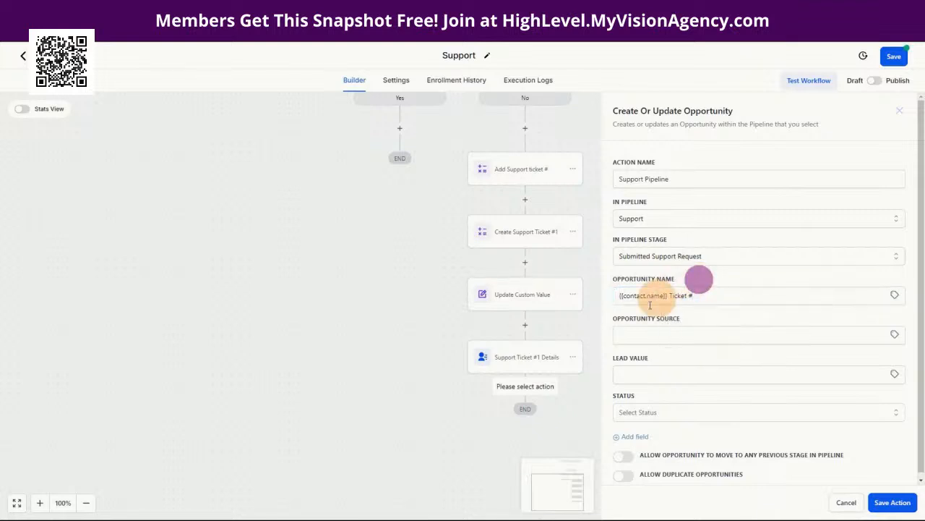
# Step: Append 'Ticket #' and {{contact.support_ticket_1}} to the Opportunity Name
pyautogui.click(726, 295)
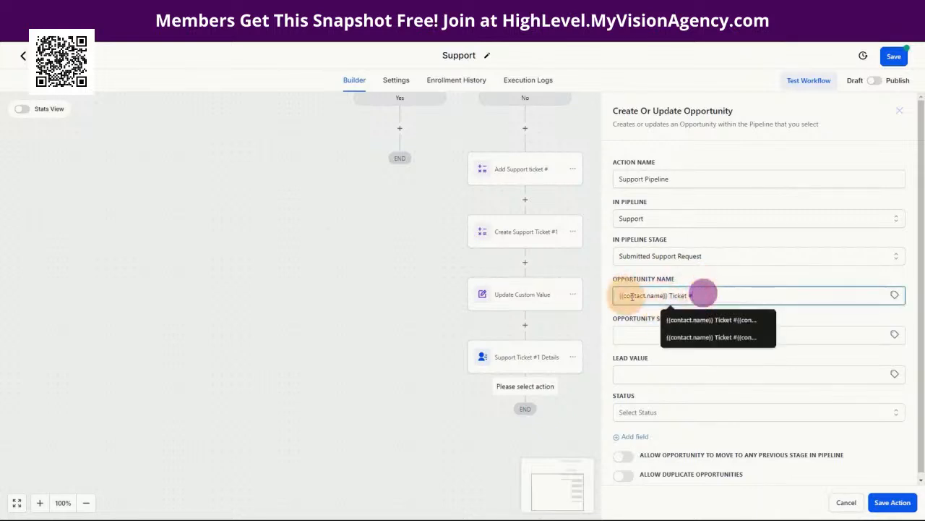
pyautogui.click(895, 296)
pyautogui.click(846, 322)
pyautogui.scroll(-5, 862, 394)
pyautogui.click(860, 414)
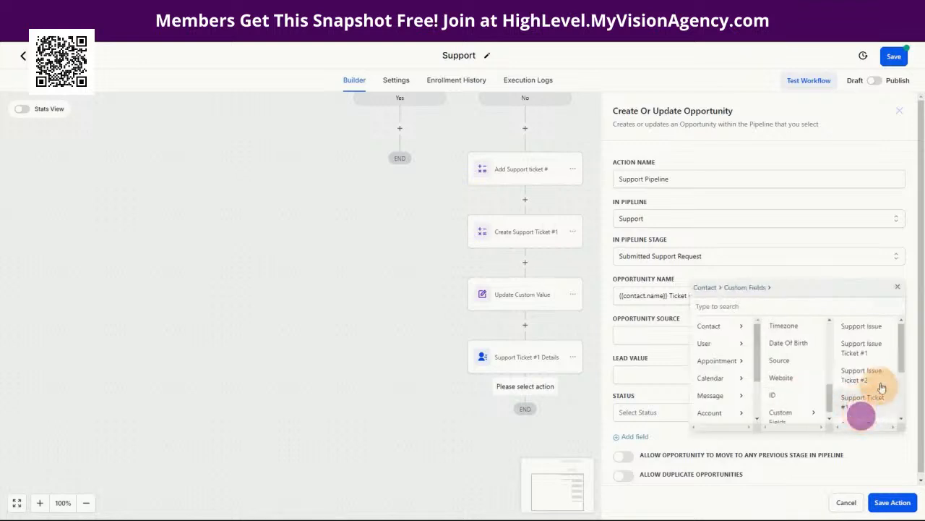
pyautogui.scroll(-3, 868, 404)
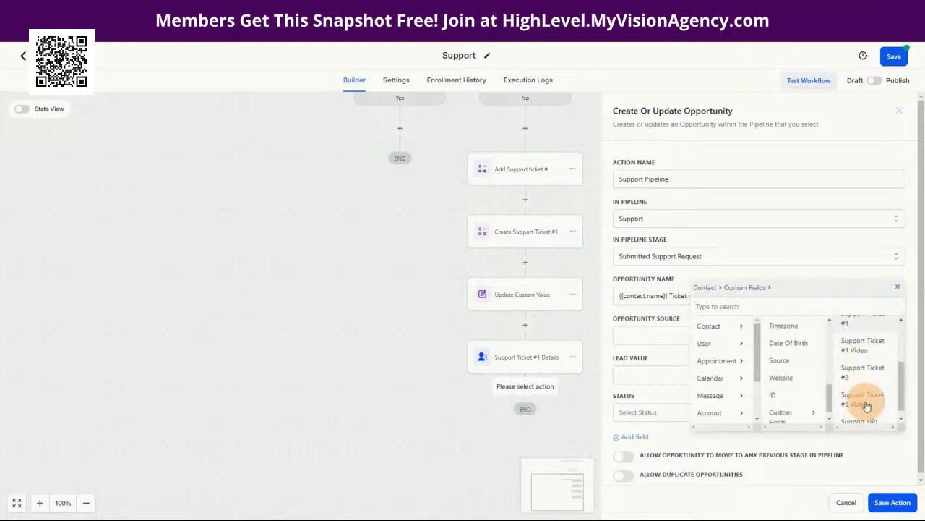
pyautogui.scroll(3, 860, 405)
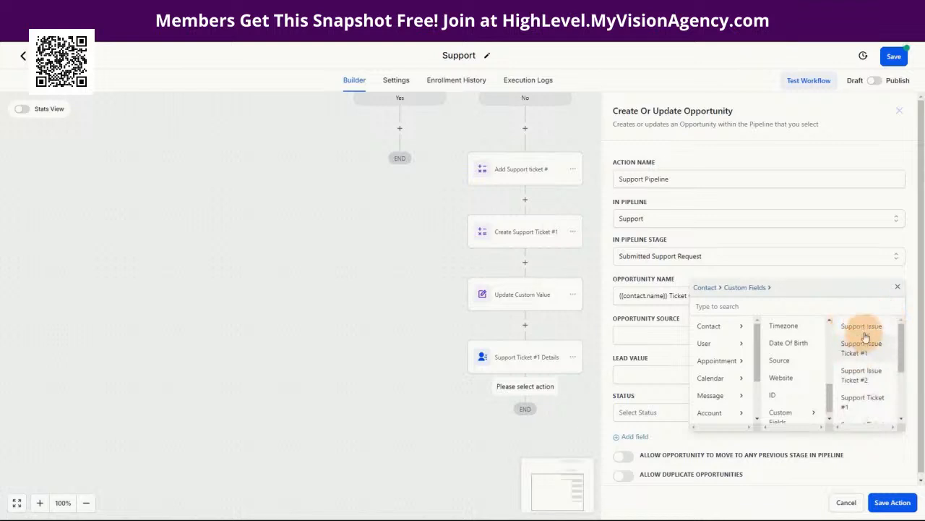
pyautogui.scroll(-2, 867, 384)
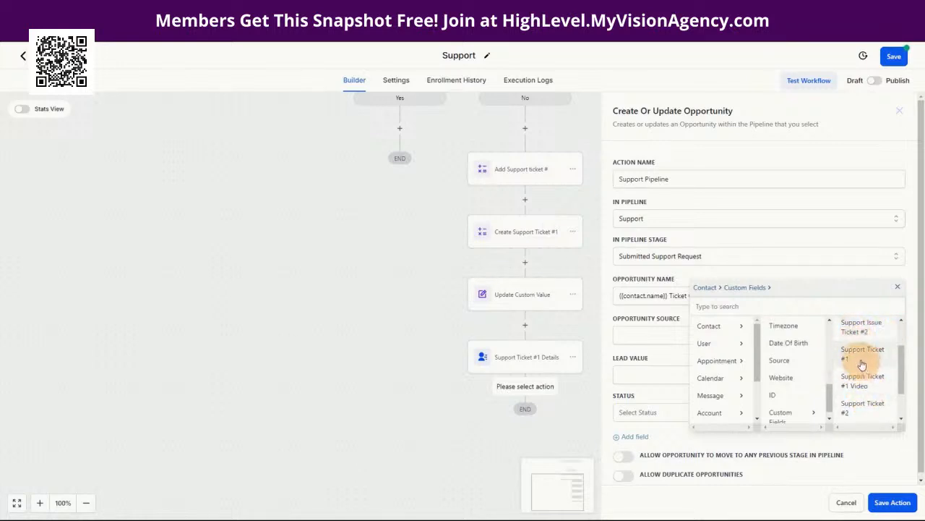
pyautogui.scroll(1, 874, 370)
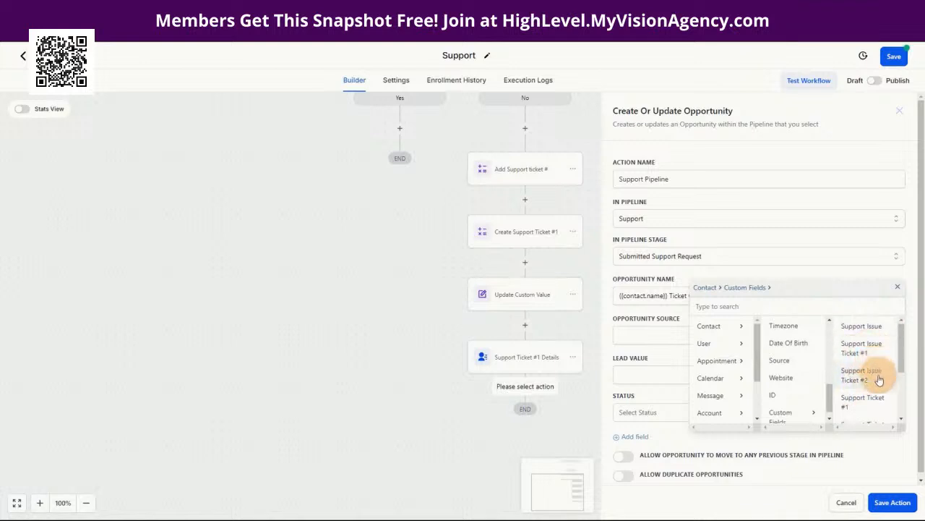
pyautogui.click(868, 401)
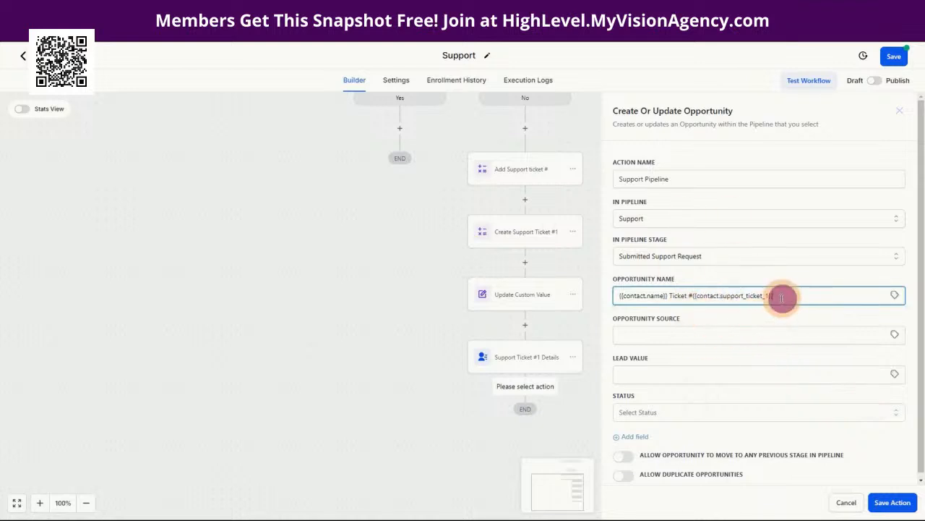
pyautogui.moveTo(783, 299); pyautogui.dragTo(687, 296)
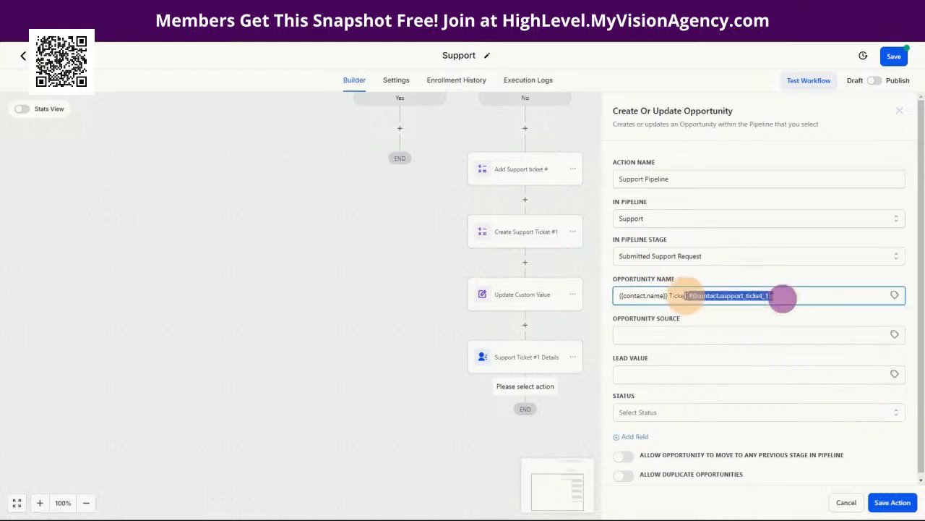
# Step: Enable Allow Duplicate Opportunities, save the Support Pipeline step, and add a step below it
pyautogui.click(665, 350)
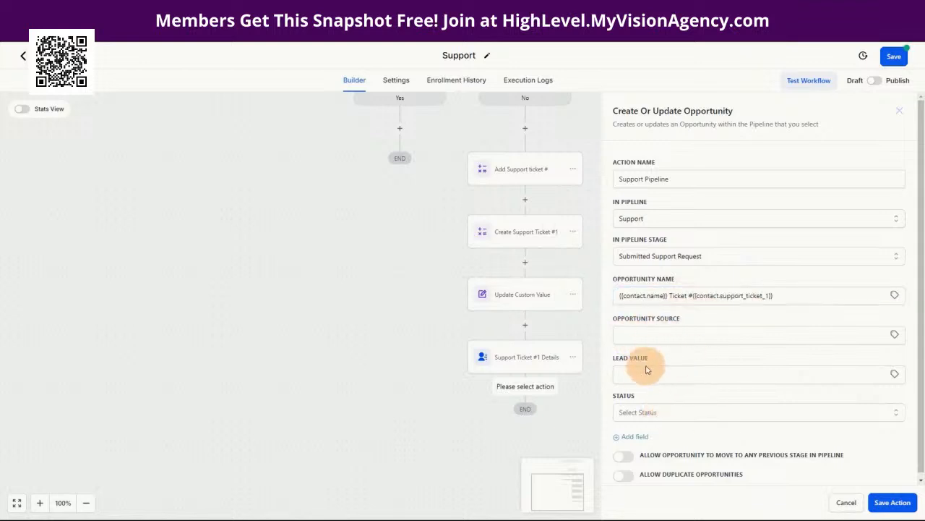
pyautogui.scroll(-1, 705, 420)
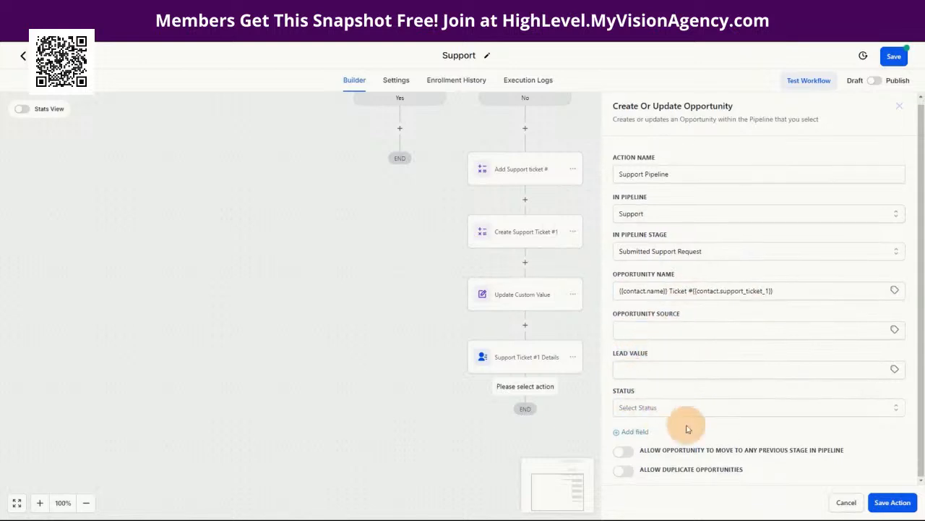
pyautogui.click(632, 471)
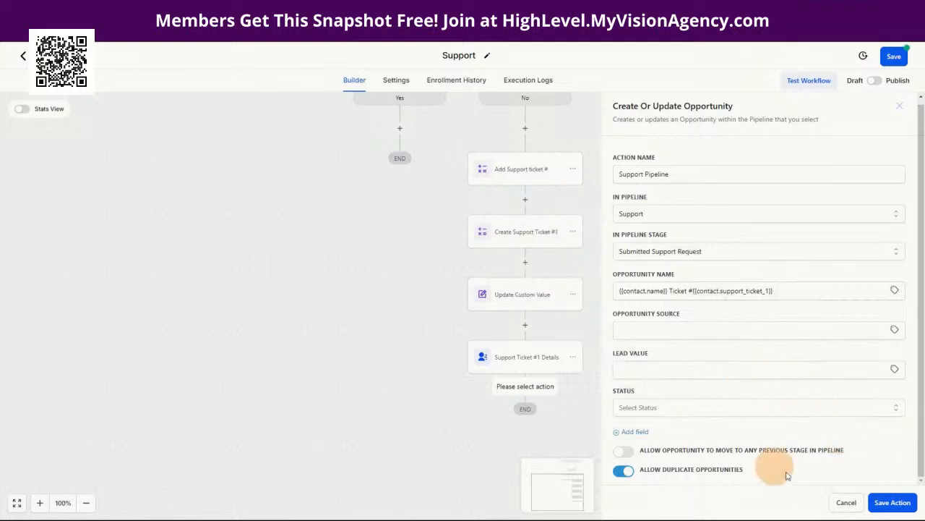
pyautogui.click(886, 507)
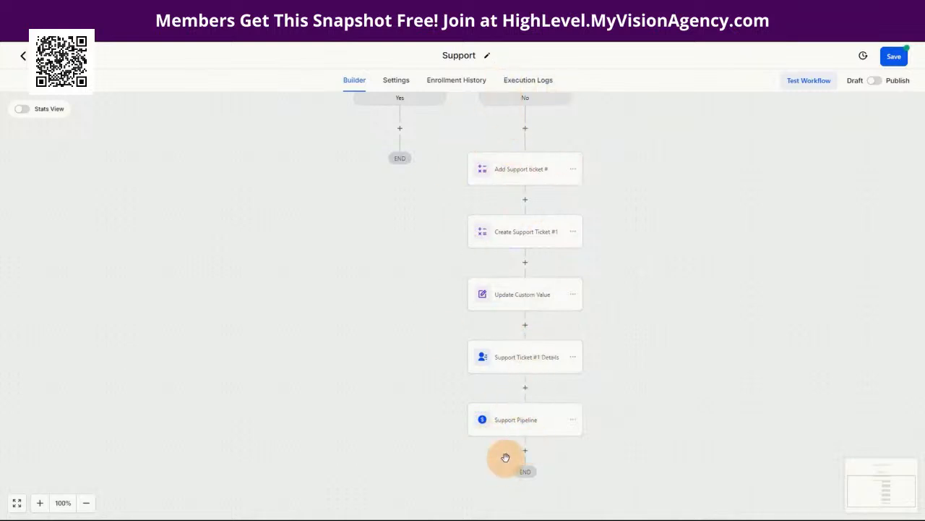
pyautogui.scroll(-1, 576, 441)
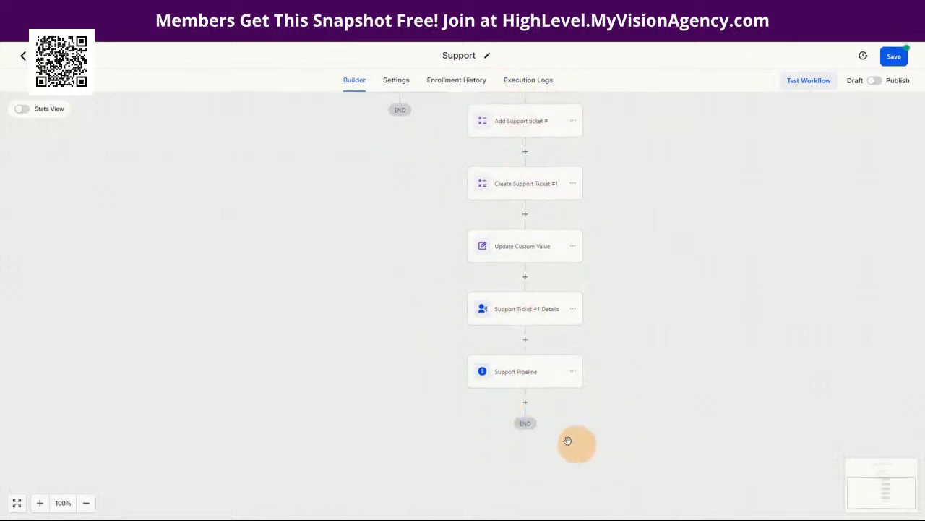
pyautogui.click(526, 403)
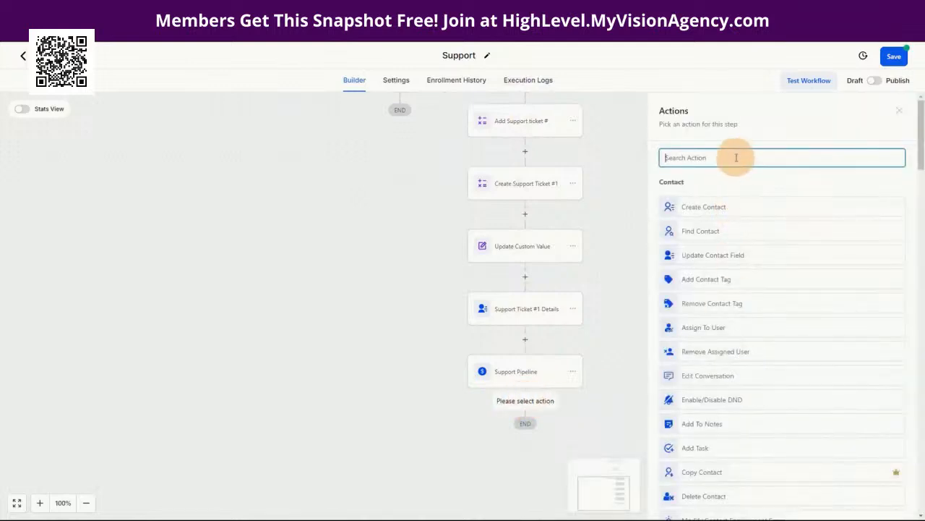
# Step: Add a Send Email action and rename it 'Confirm Request'
pyautogui.write('email')
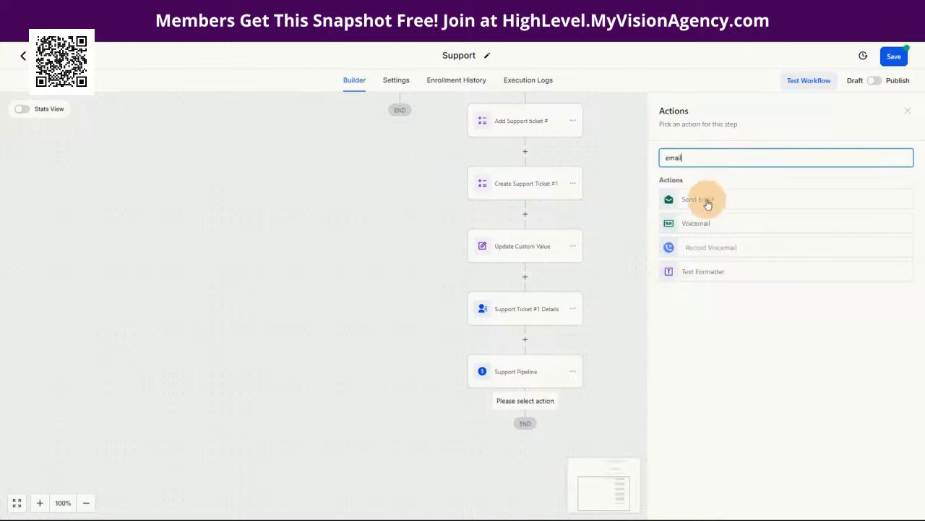
pyautogui.click(707, 200)
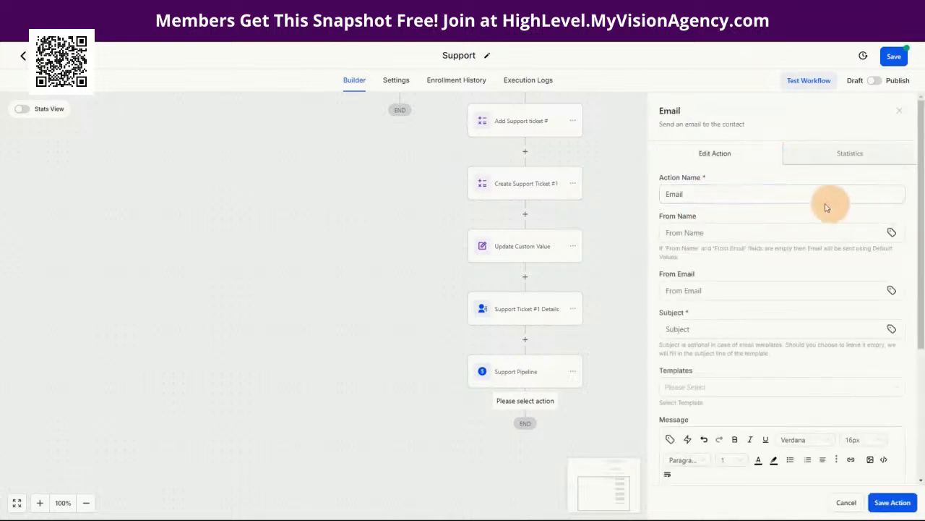
pyautogui.doubleClick(714, 194)
pyautogui.write('Confirm Request')
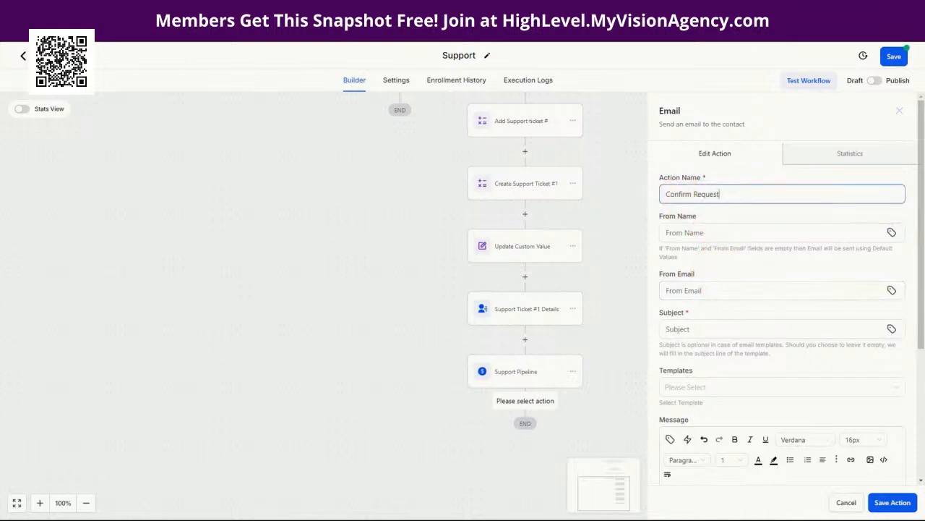
# Step: Set the email subject to 'Support Ticket #{{contact.support_ticket_1}}'
pyautogui.scroll(-3, 756, 310)
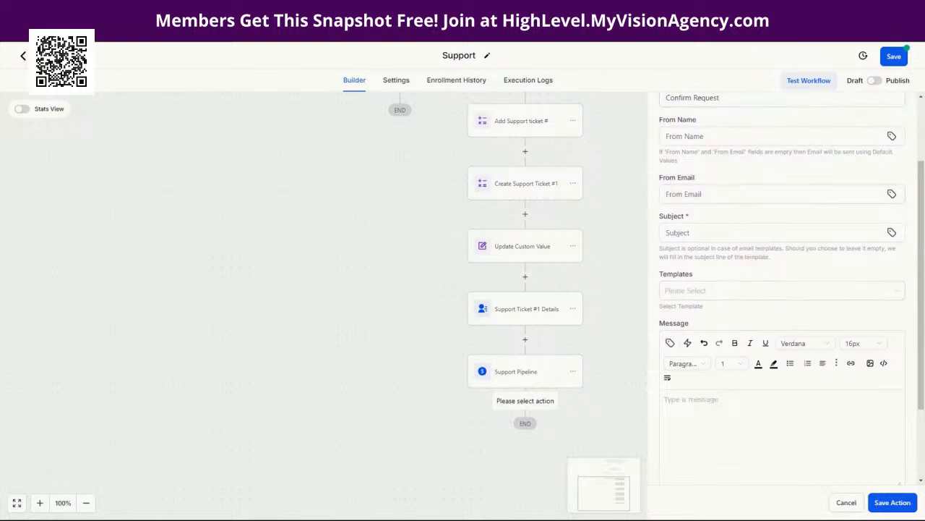
pyautogui.click(682, 233)
pyautogui.write('Support Ticket #')
pyautogui.click(736, 256)
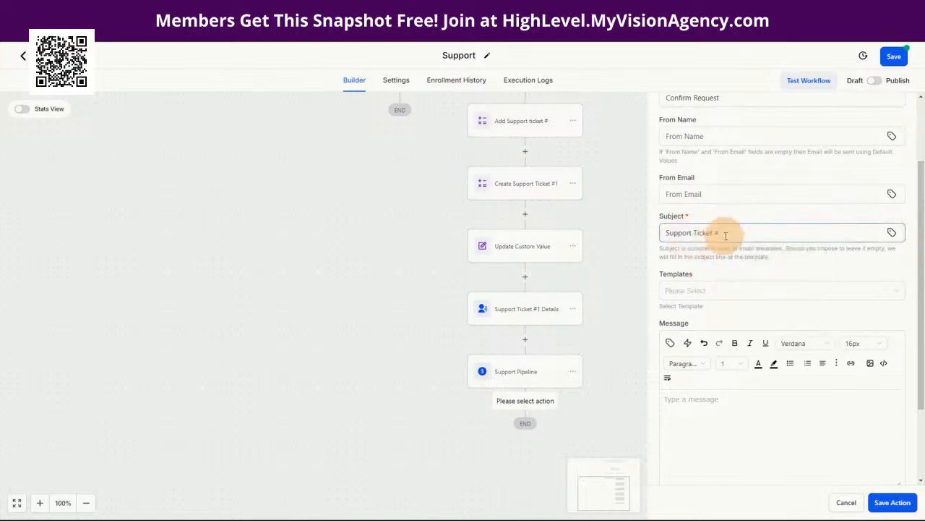
pyautogui.click(723, 233)
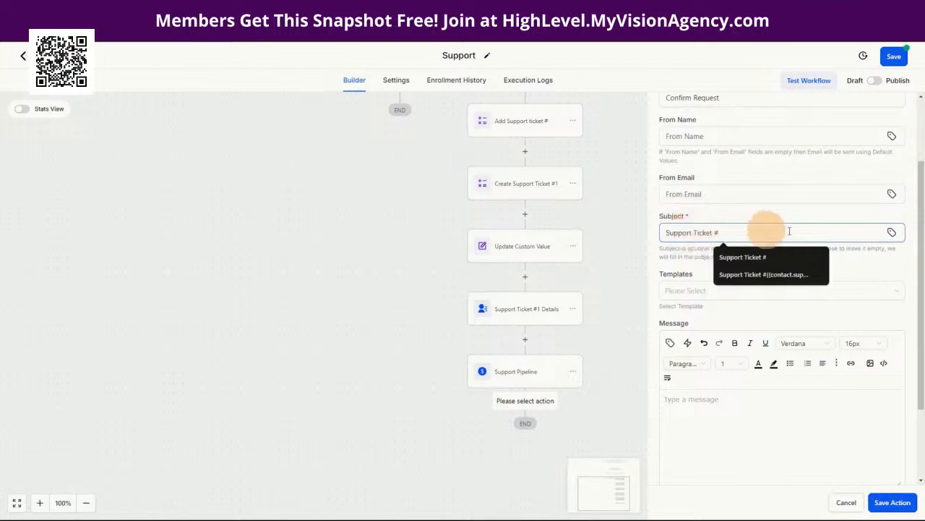
pyautogui.click(892, 234)
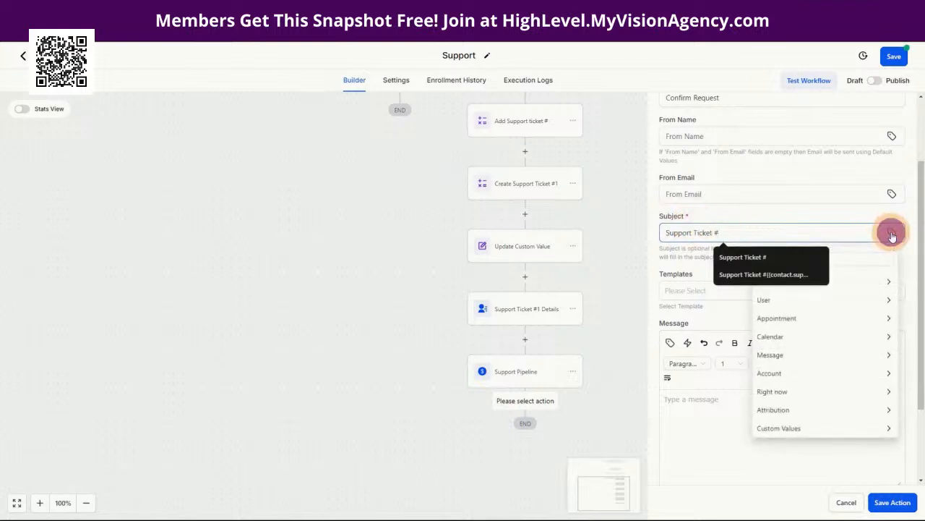
pyautogui.click(884, 284)
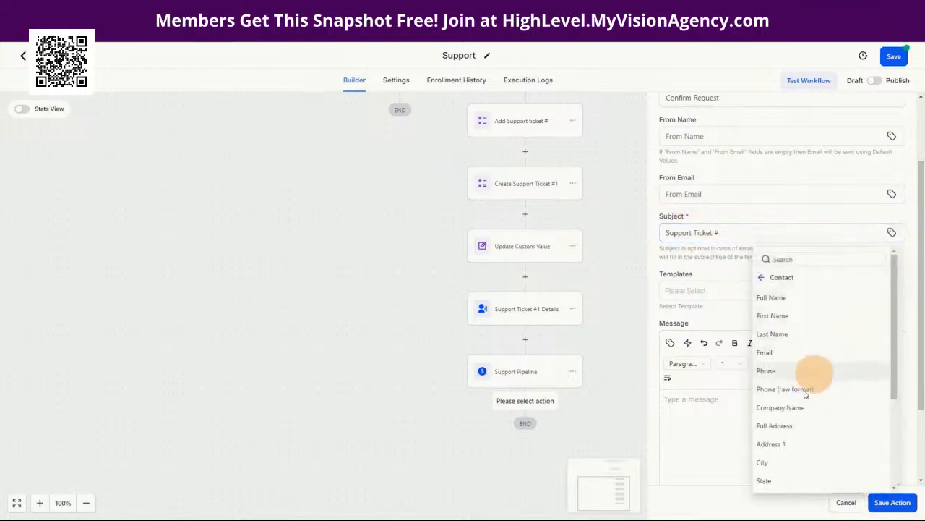
pyautogui.scroll(-5, 803, 434)
pyautogui.click(781, 483)
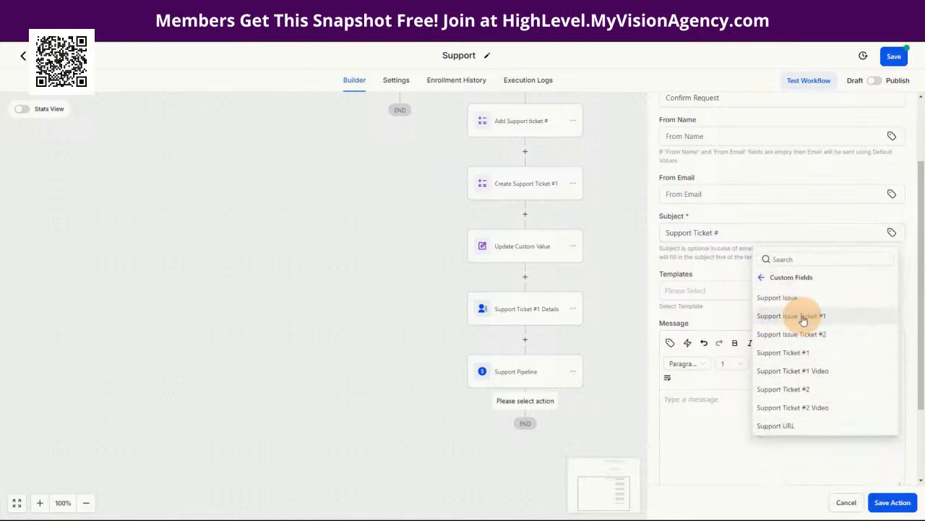
pyautogui.click(792, 356)
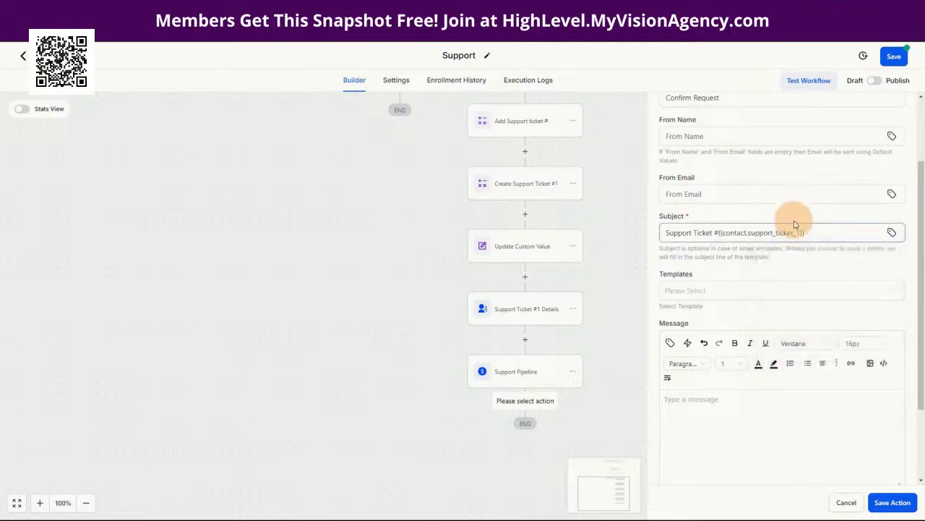
pyautogui.scroll(3, 519, 274)
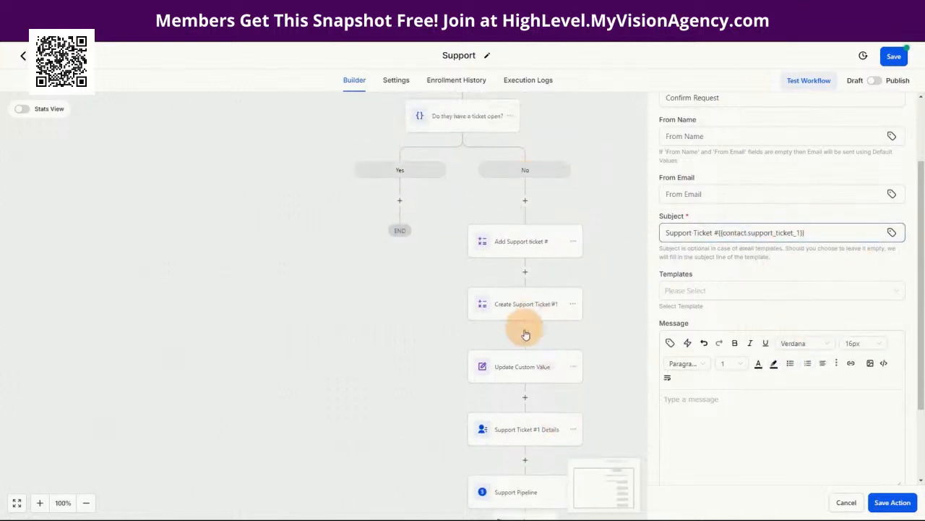
pyautogui.scroll(2, 520, 322)
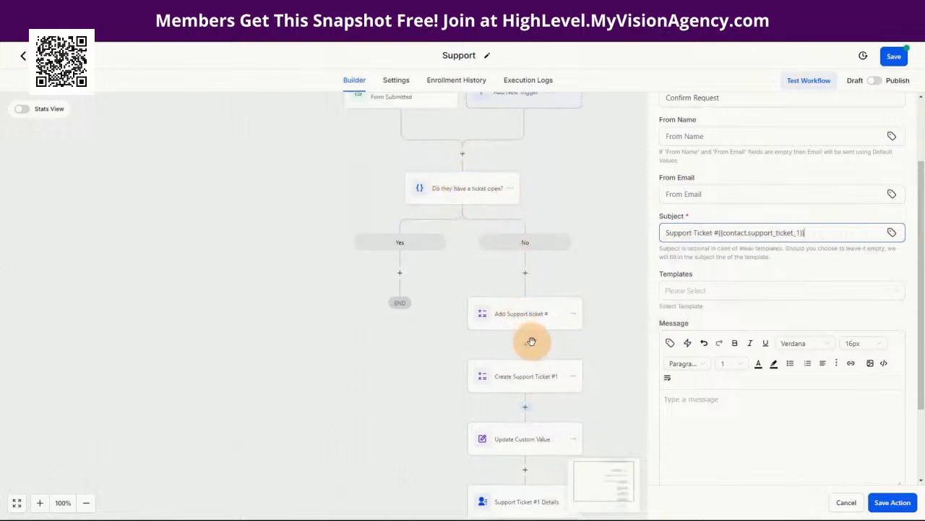
pyautogui.scroll(-3, 530, 340)
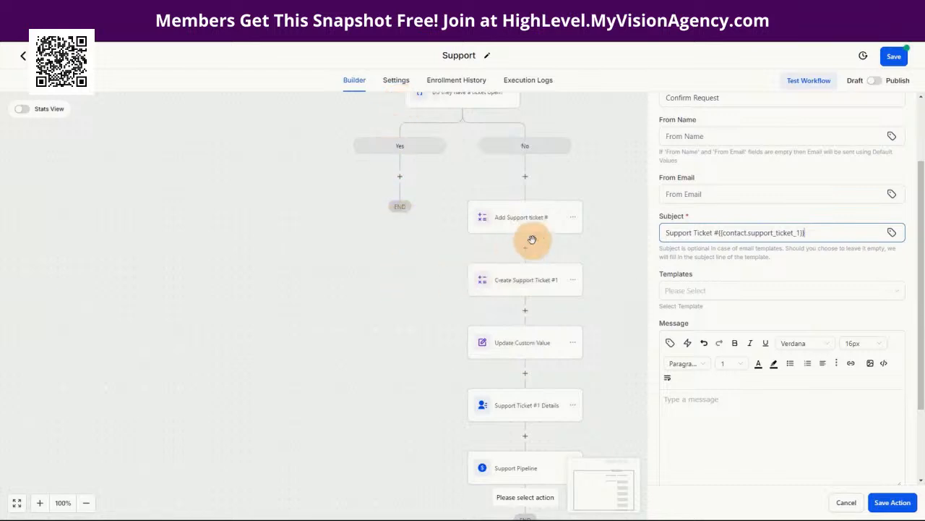
pyautogui.scroll(-2, 798, 257)
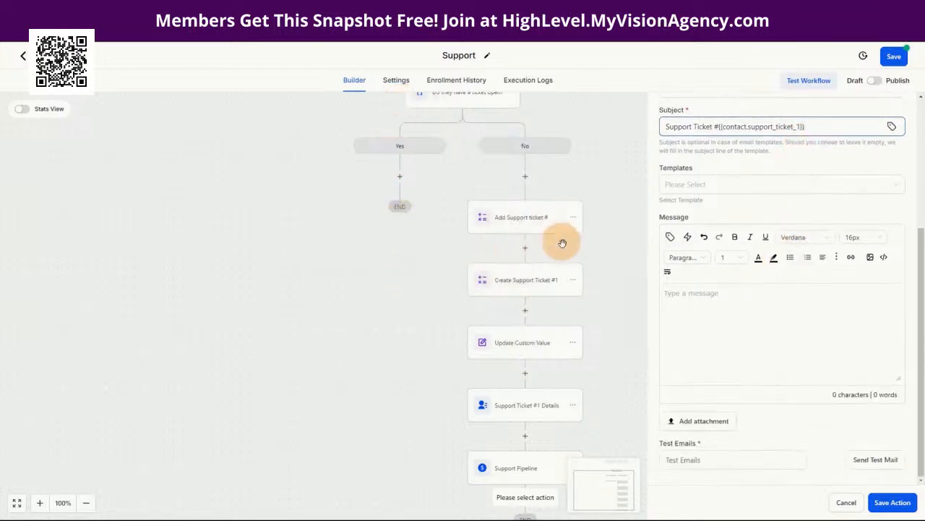
# Step: Paste the thank-you message signed {{location.name}} into the body and save Confirm Request
pyautogui.click(688, 297)
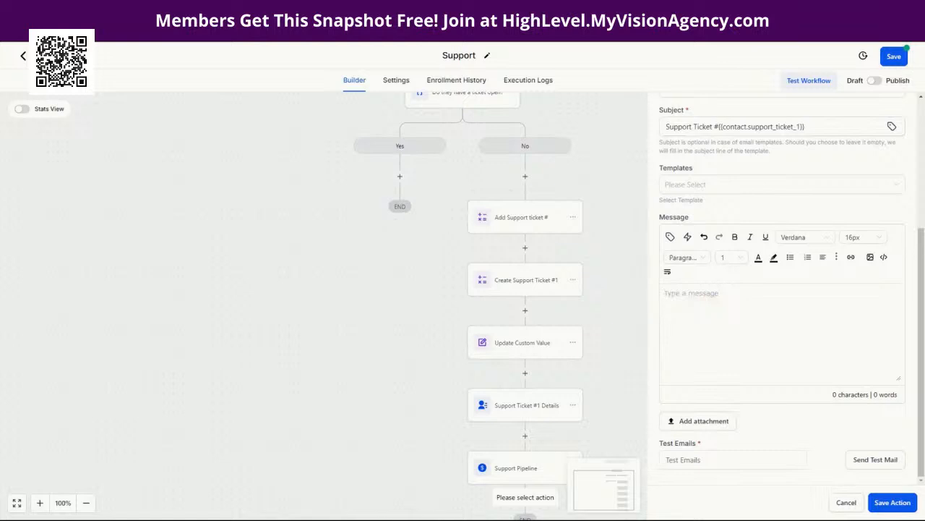
pyautogui.click(690, 297)
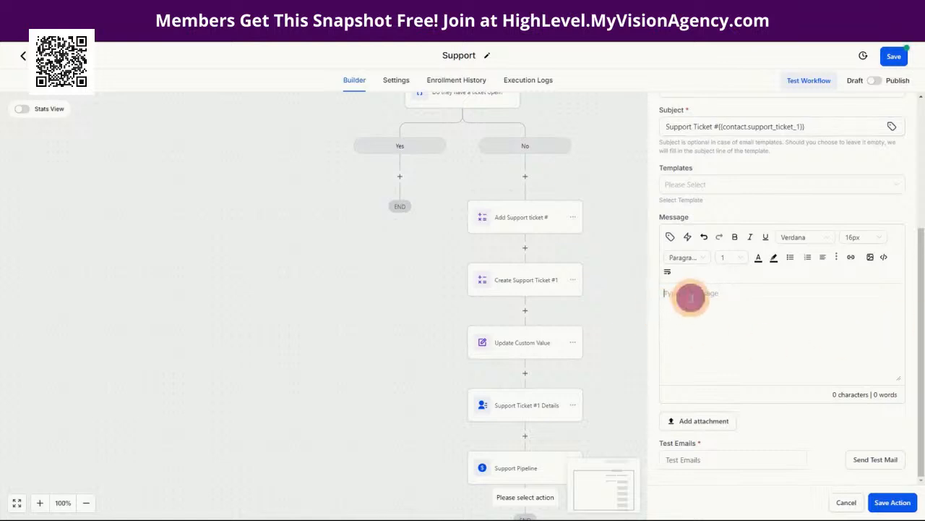
pyautogui.write('Hey there {{contact.first_name}},  Thank you for submitting a request for support. We will respond respond asap.  If you have anything else to add to this ticket, please reply to this email.  {{location.name}}')
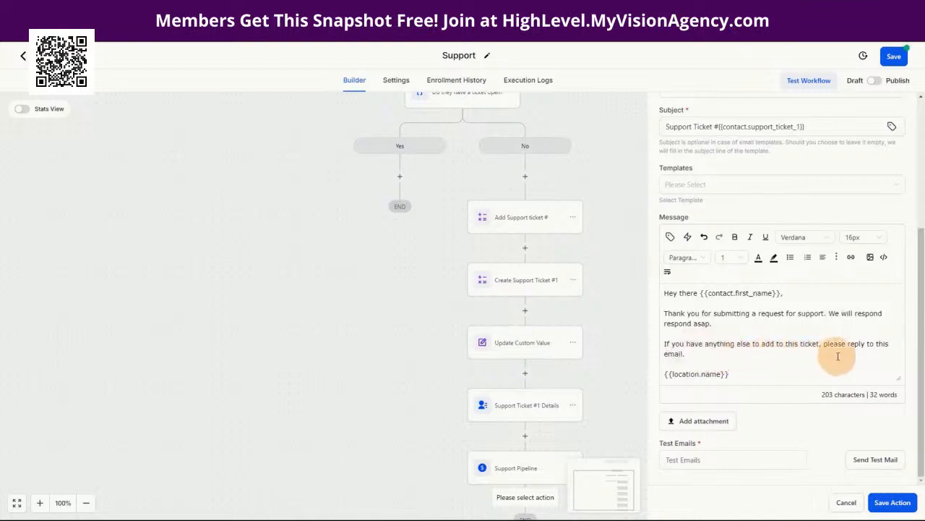
pyautogui.moveTo(729, 375); pyautogui.dragTo(659, 380)
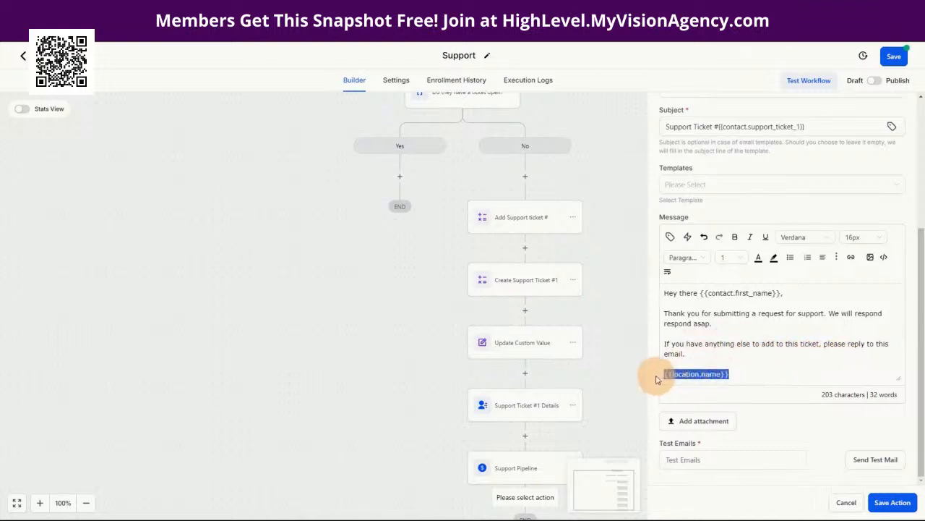
pyautogui.click(670, 236)
pyautogui.click(619, 379)
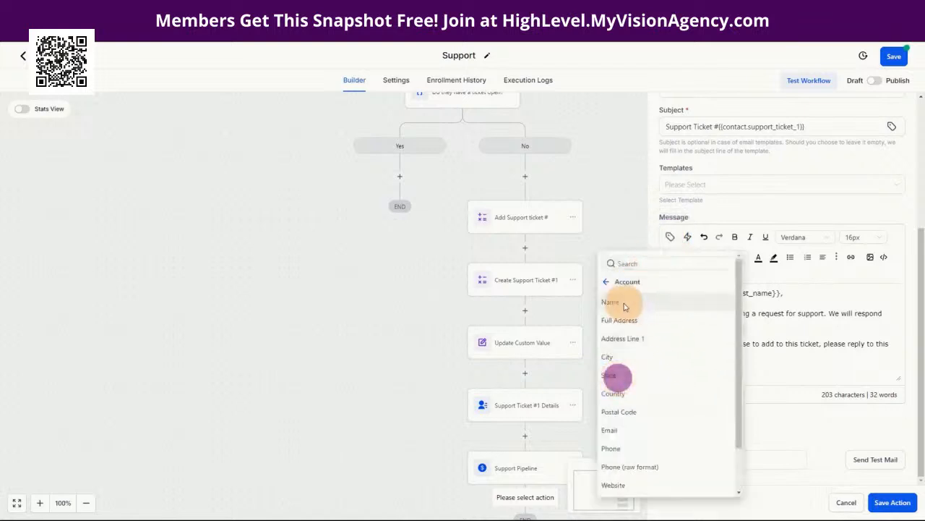
pyautogui.click(833, 367)
pyautogui.click(891, 502)
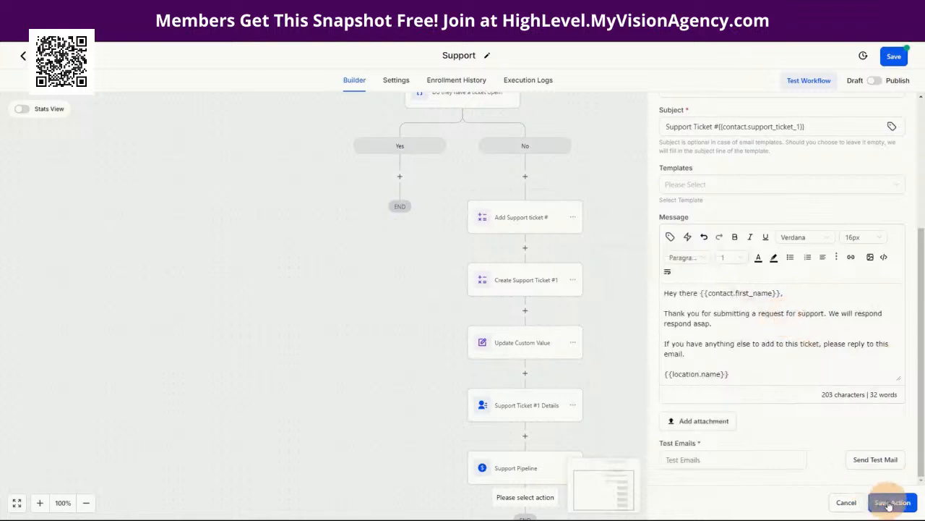
pyautogui.scroll(-3, 717, 361)
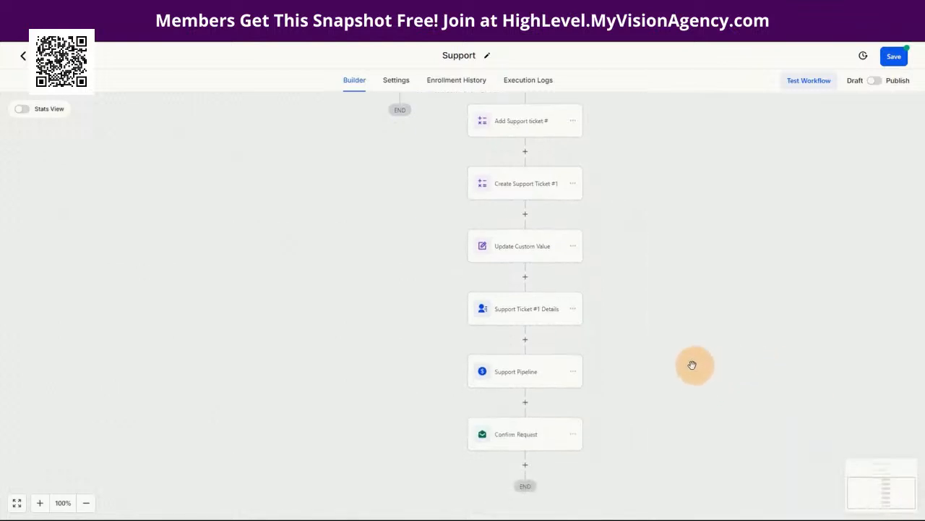
# Step: Add an Email-type Send Internal Notification below Confirm Request and rename it 'Notify Admin'
pyautogui.click(524, 470)
pyautogui.click(705, 159)
pyautogui.write('inter')
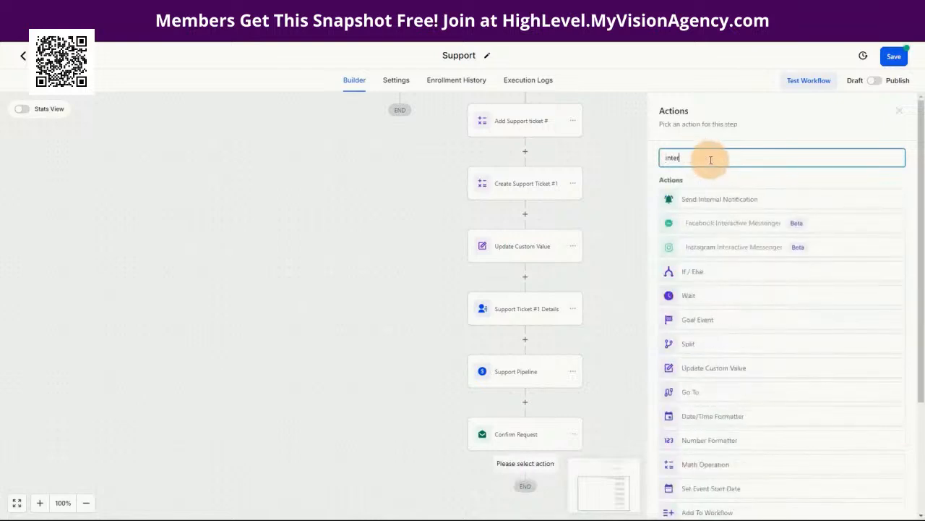
pyautogui.click(719, 202)
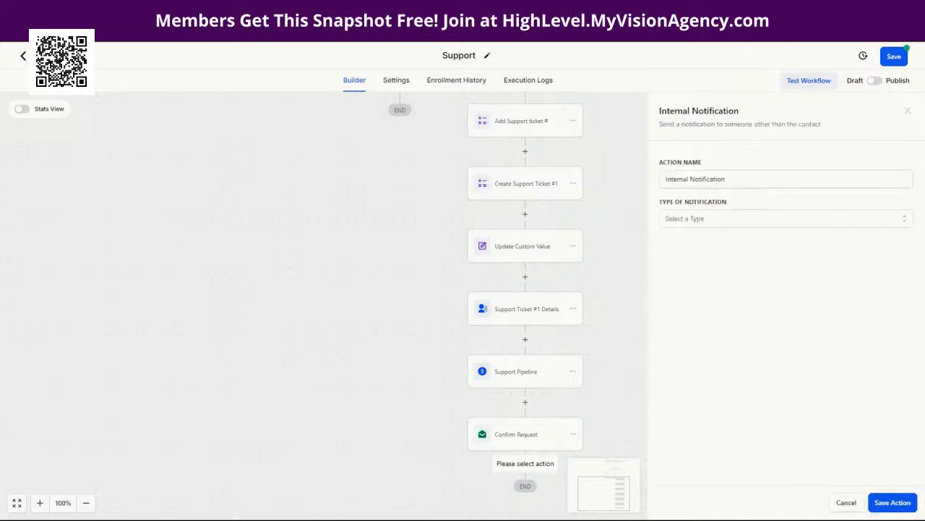
pyautogui.click(691, 226)
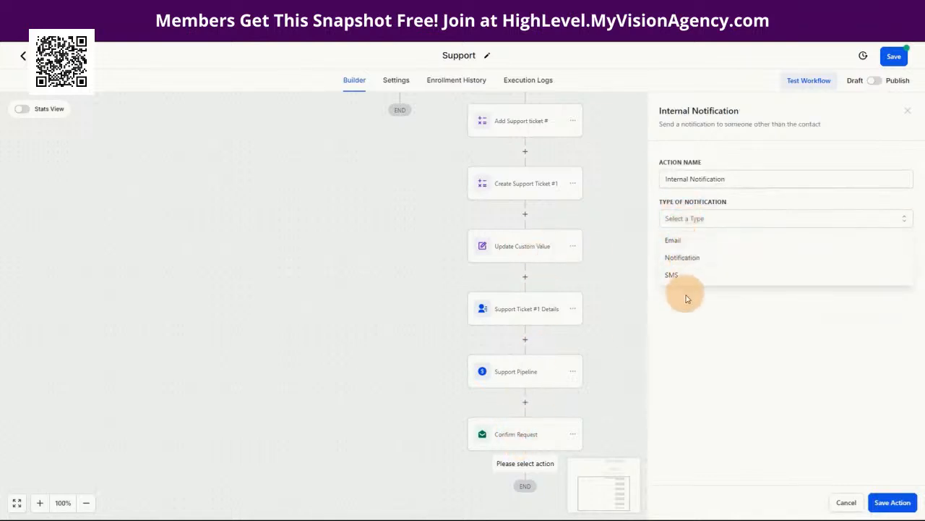
pyautogui.click(677, 246)
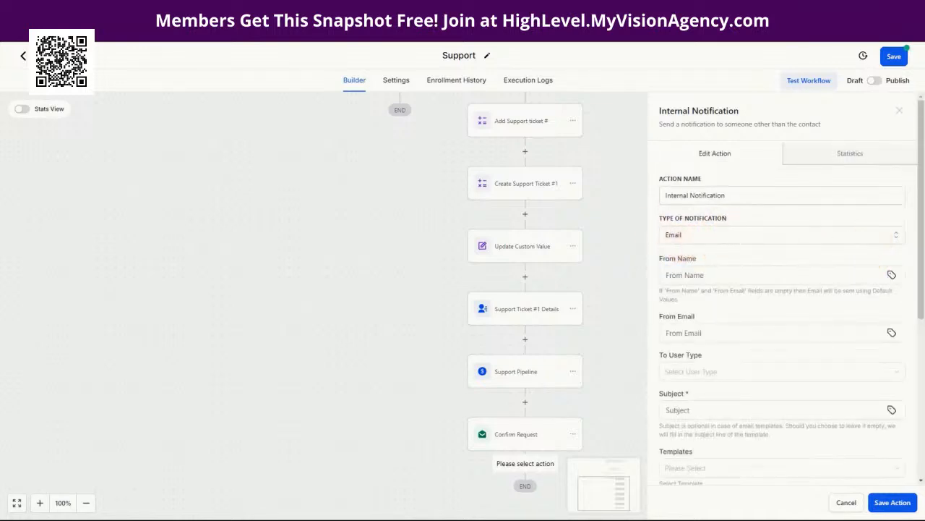
pyautogui.moveTo(728, 195); pyautogui.dragTo(662, 195)
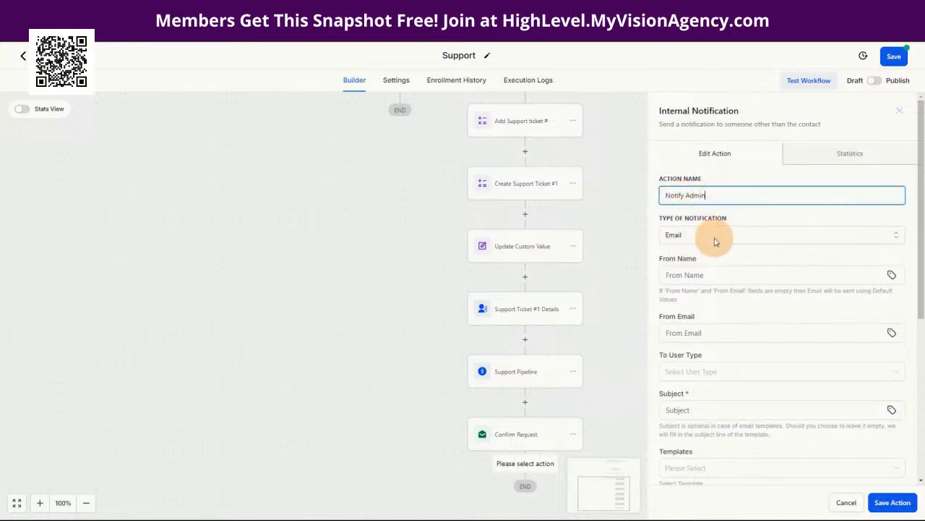
# Step: Address the notification to a Custom Email of {{location.email}}
pyautogui.scroll(-1, 694, 289)
pyautogui.click(690, 278)
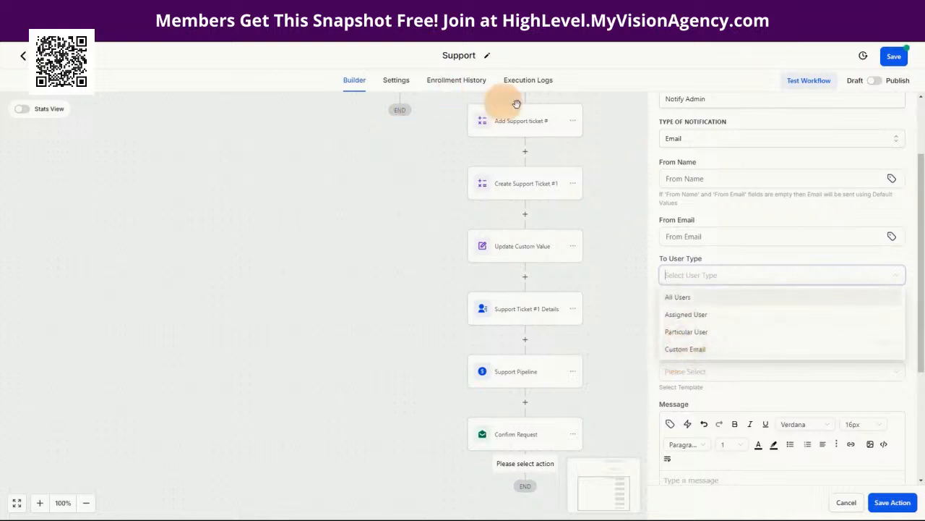
pyautogui.click(699, 352)
pyautogui.click(709, 314)
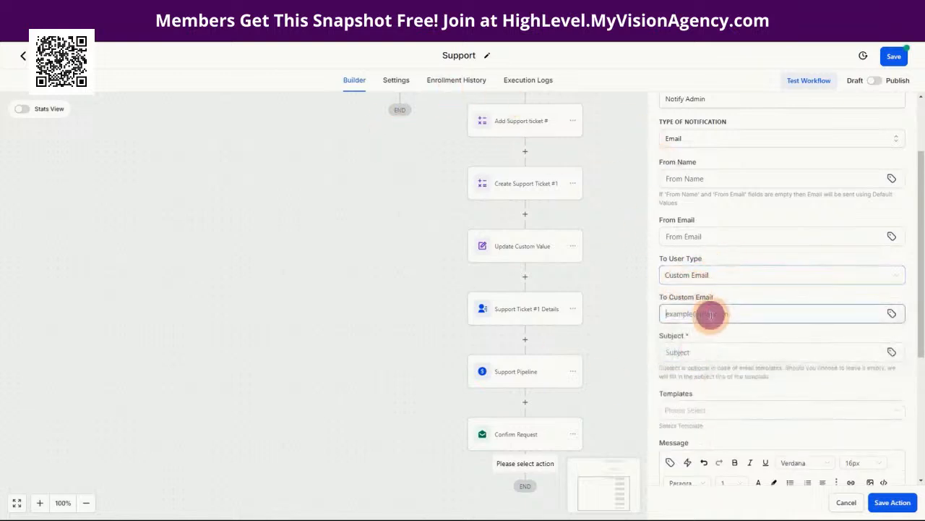
pyautogui.click(891, 314)
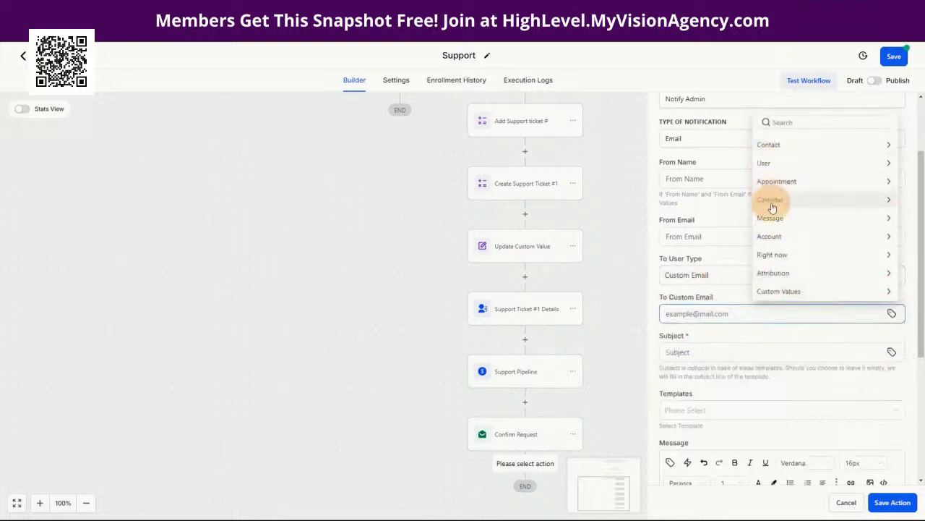
pyautogui.click(769, 236)
pyautogui.click(765, 232)
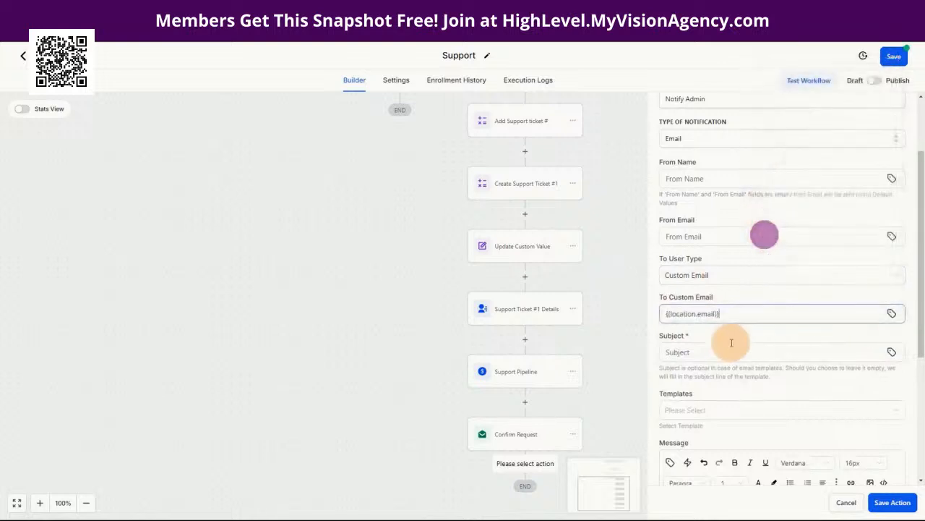
pyautogui.click(703, 352)
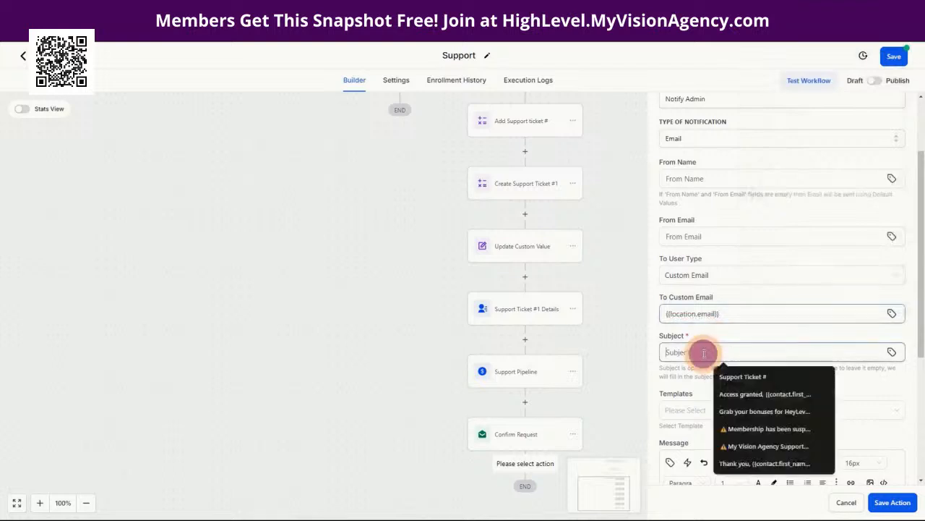
pyautogui.click(723, 334)
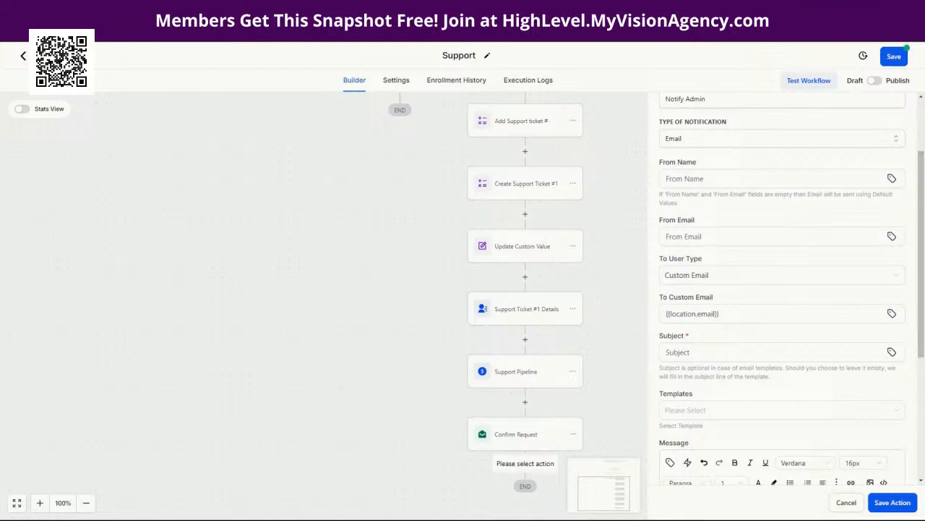
# Step: Set the Notify Admin subject to 'Support Ticket #{{contact.support_ticket_1}}'
pyautogui.click(676, 352)
pyautogui.write('⚠️Support Ticket #{')
pyautogui.click(735, 352)
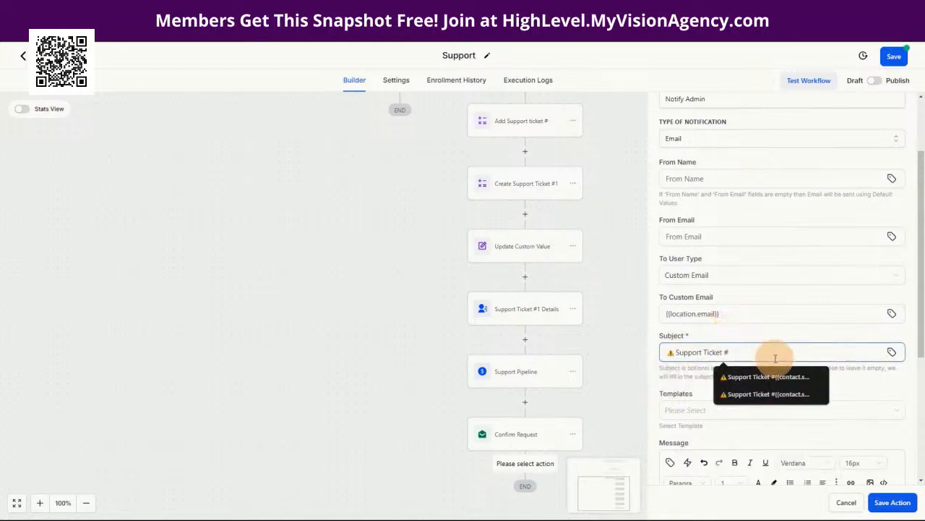
pyautogui.click(741, 335)
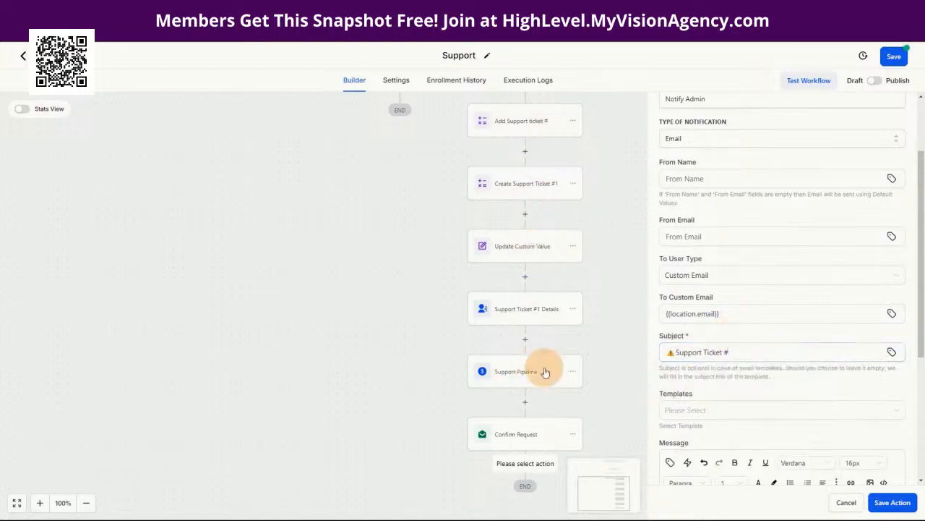
pyautogui.click(806, 352)
pyautogui.click(891, 352)
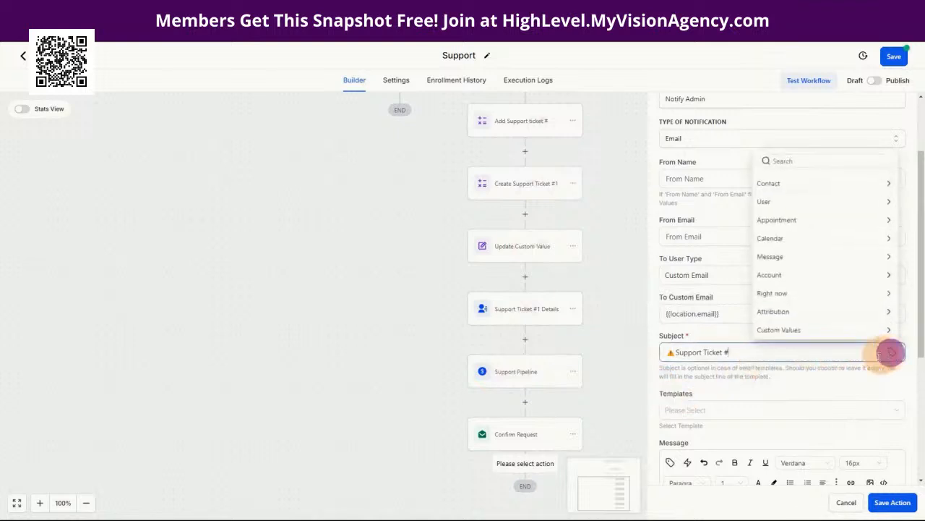
pyautogui.click(804, 331)
pyautogui.click(768, 310)
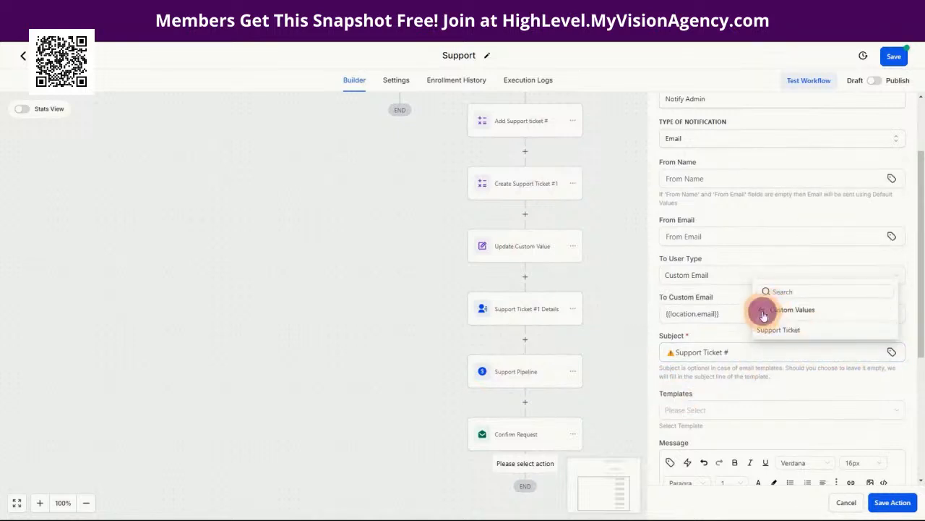
pyautogui.click(775, 181)
pyautogui.scroll(-3, 857, 284)
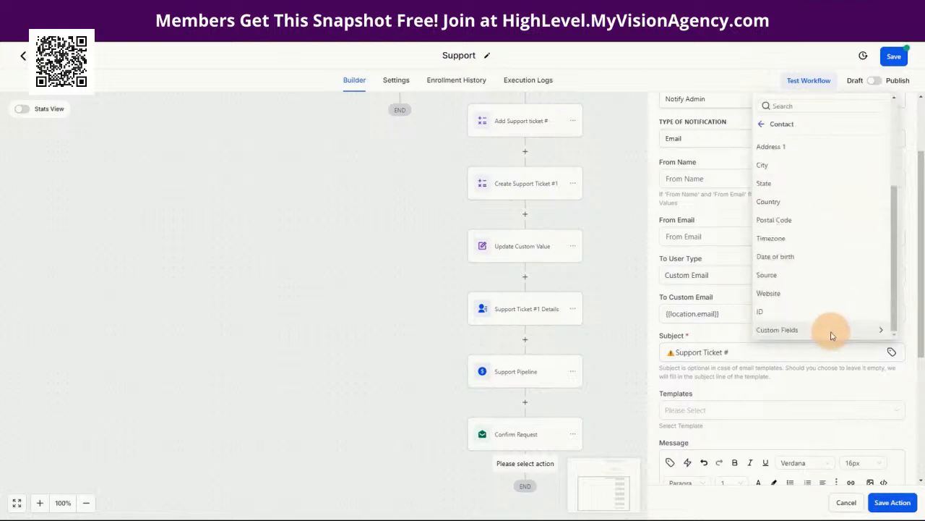
pyautogui.click(829, 331)
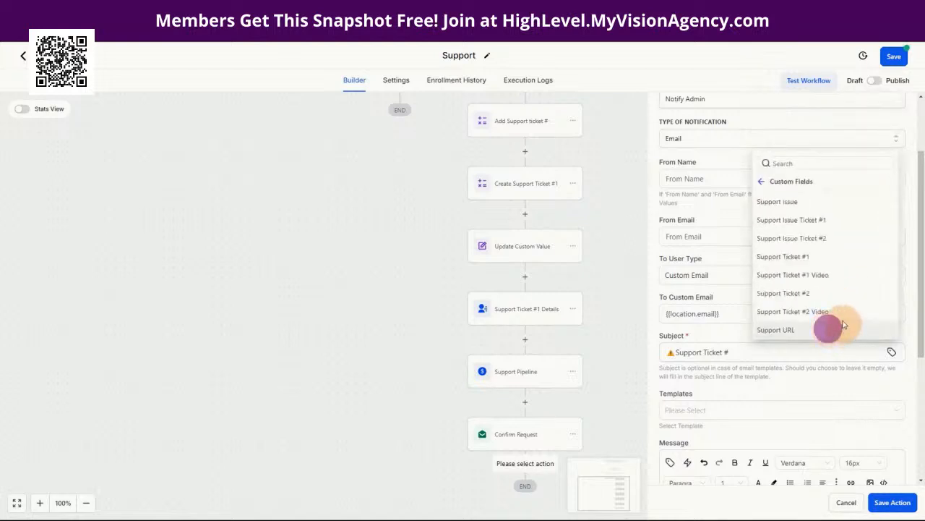
pyautogui.click(792, 258)
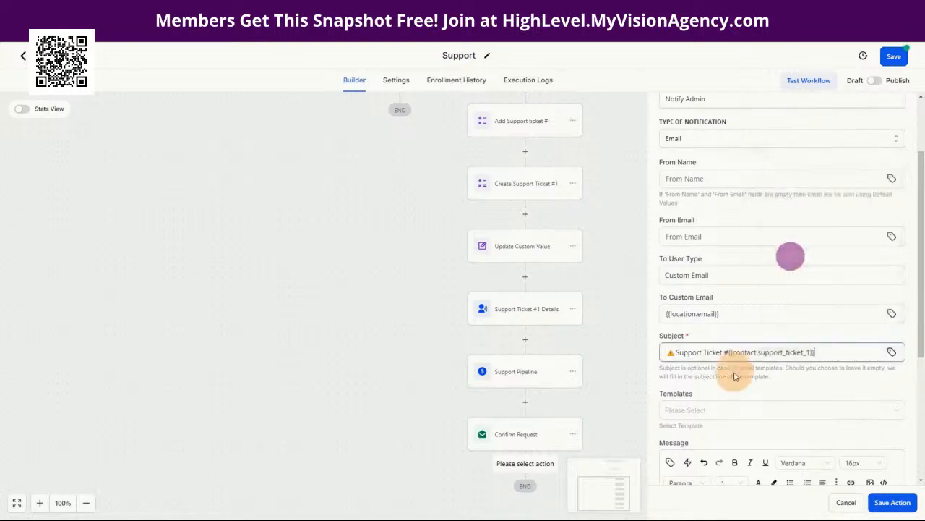
pyautogui.scroll(-2, 817, 402)
pyautogui.scroll(-2, 817, 402)
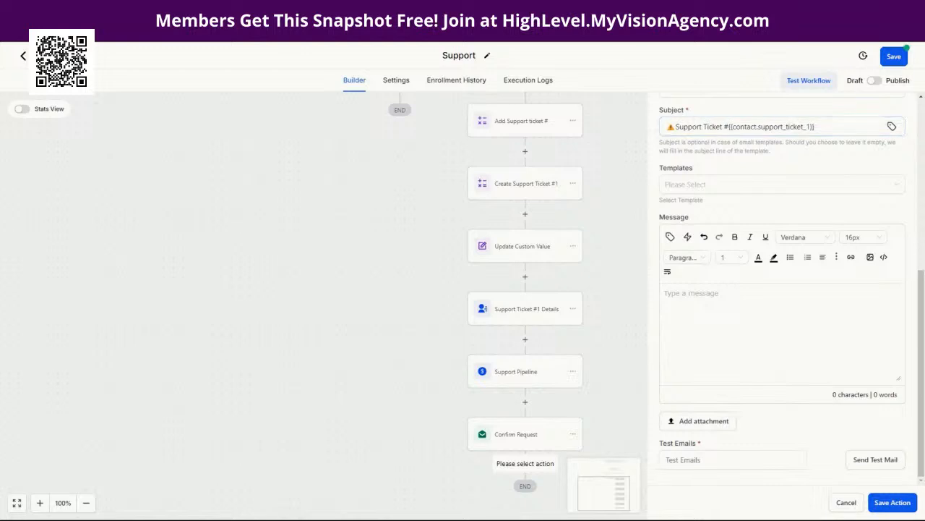
# Step: Paste the new support request template listing name, email, ticket, issue and video URL
pyautogui.click(677, 293)
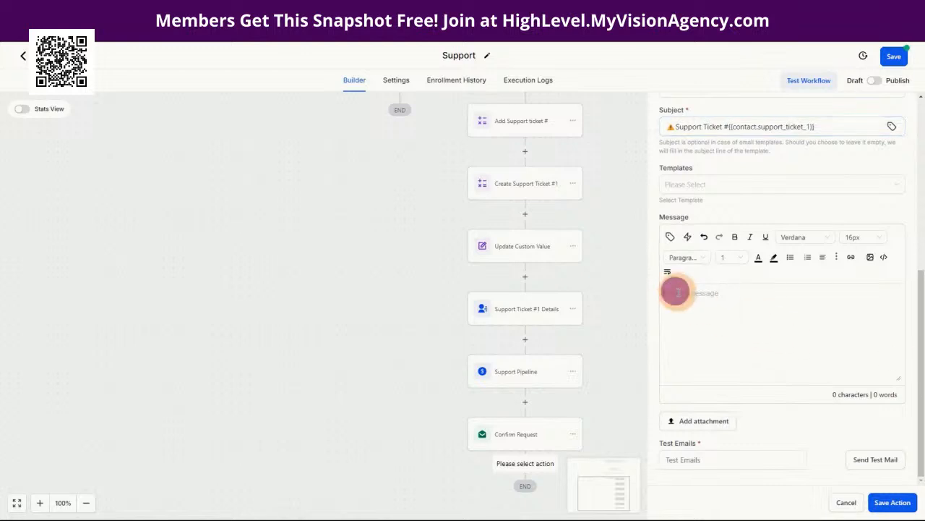
pyautogui.write('You have new support request!  Name: {{contact.name}} Email: {{contact.email}} Ticket: #{{contact.support_ticket_1}} Issue: {{contact.support_issue}} Video URL: {{contact.support_url}}')
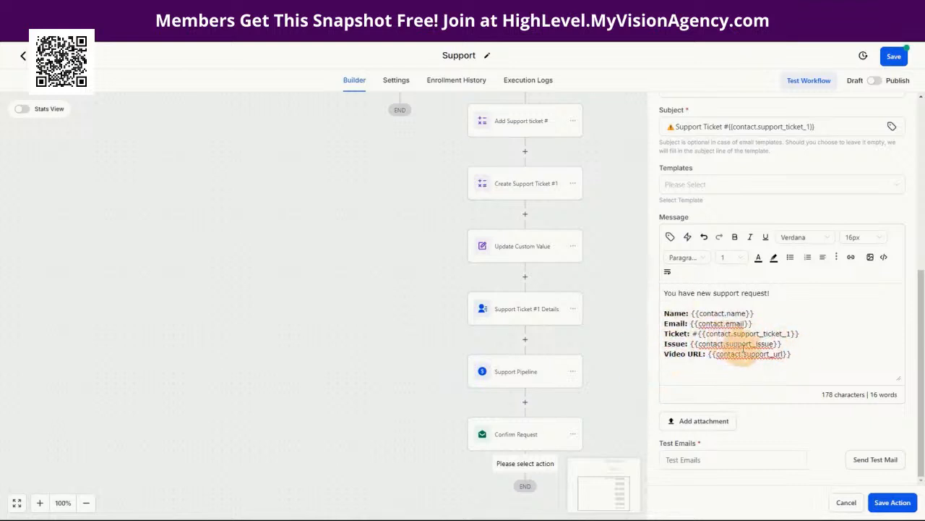
pyautogui.click(803, 364)
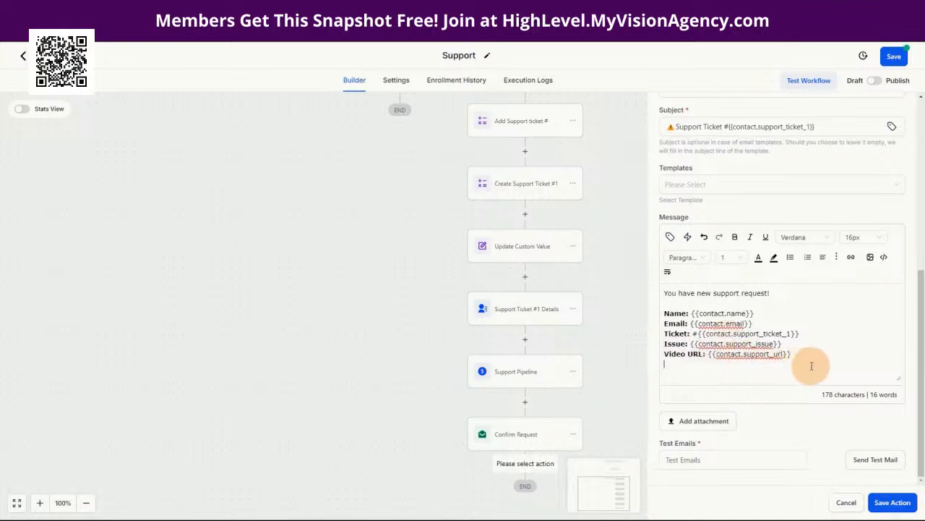
# Step: Save Notify Admin and the Support workflow, then pan to show the trigger and Yes/No branches
pyautogui.click(894, 503)
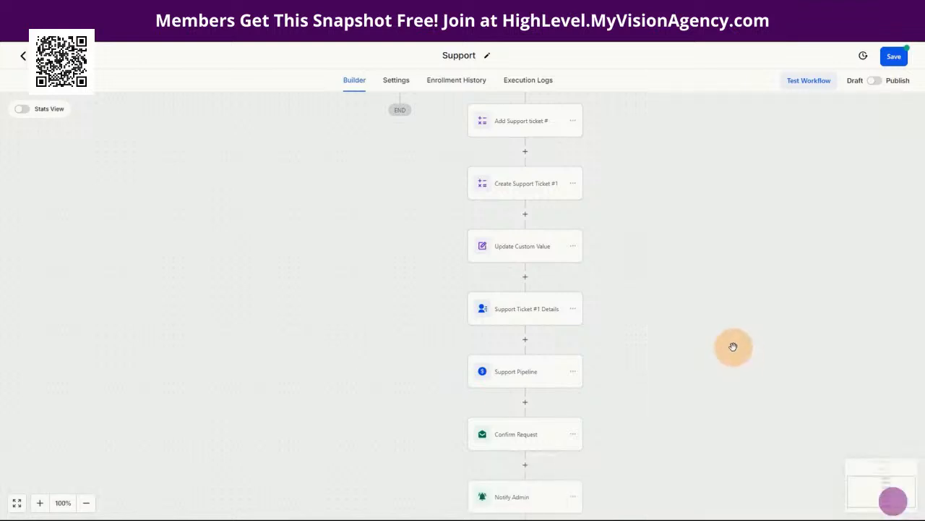
pyautogui.click(894, 56)
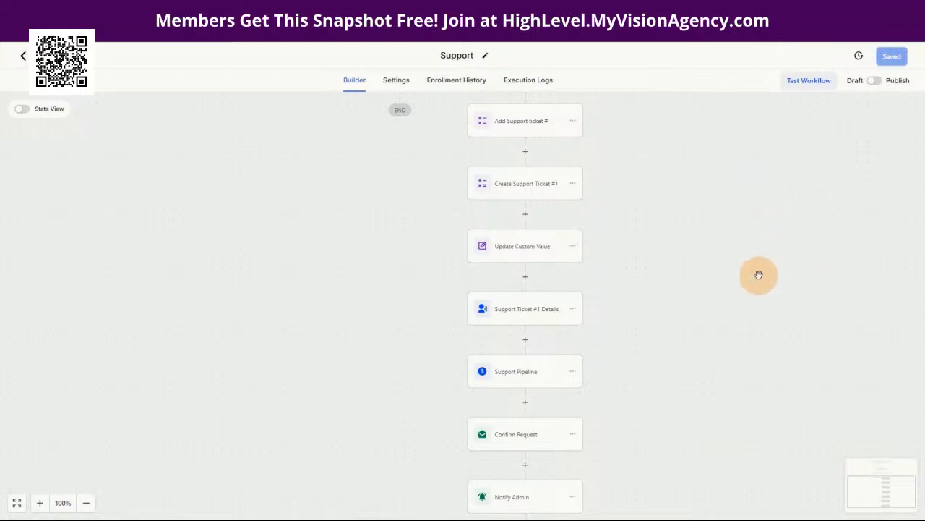
pyautogui.moveTo(713, 246); pyautogui.dragTo(695, 444)
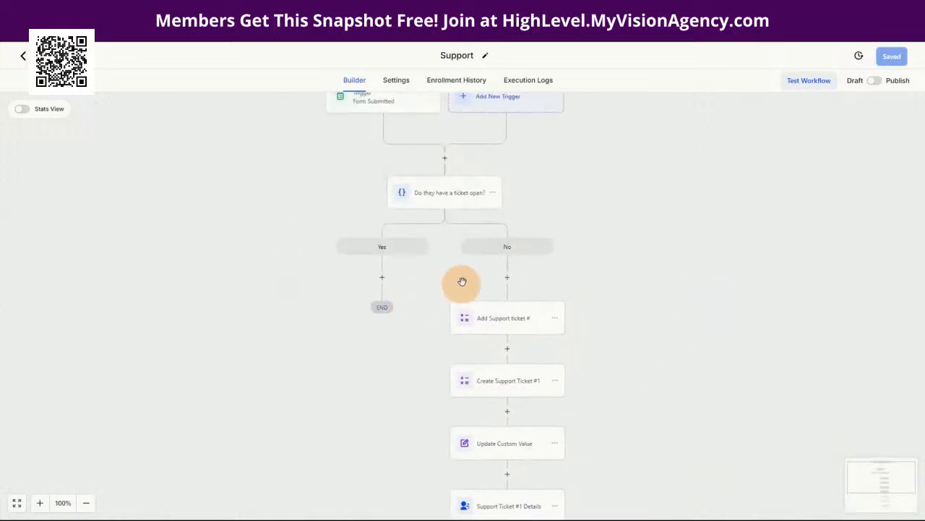
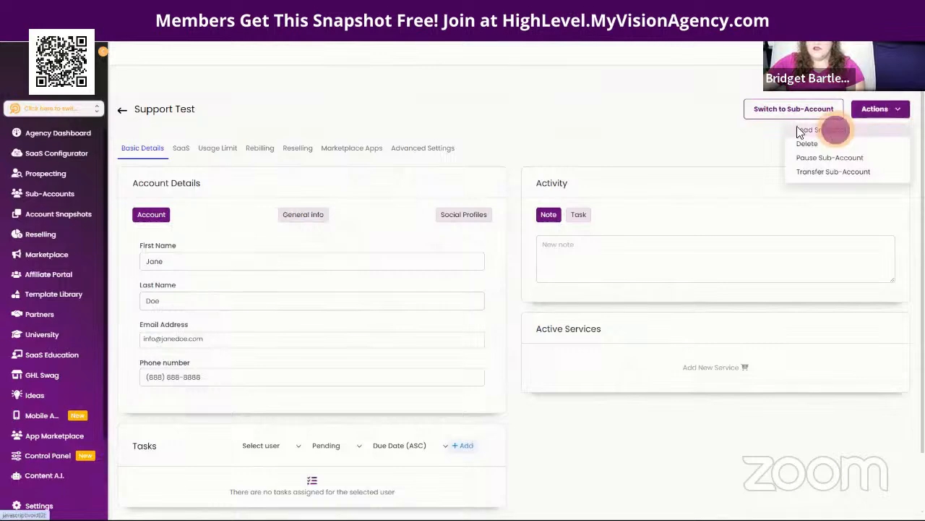
# Step: Pick the Support Tickets snapshot to load into the Support Test sub-account
pyautogui.click(429, 202)
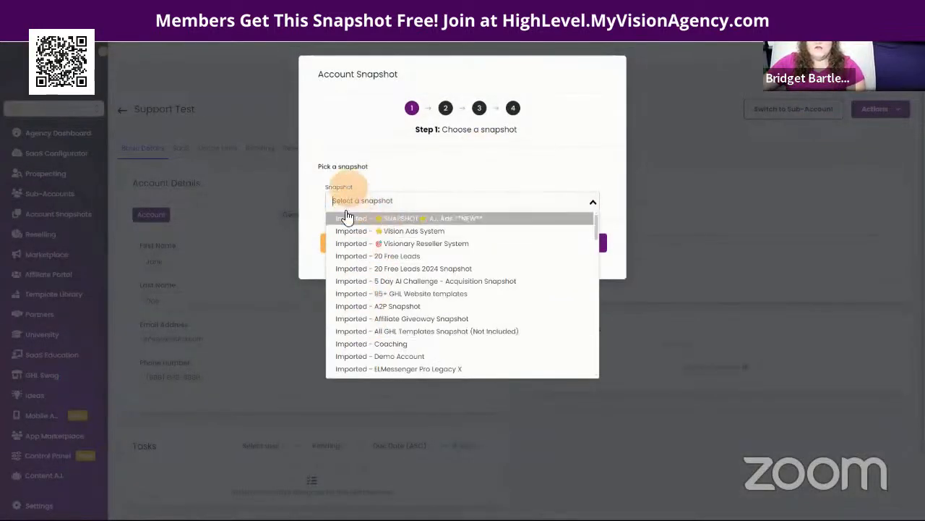
pyautogui.scroll(-2, 425, 299)
pyautogui.scroll(-10, 424, 298)
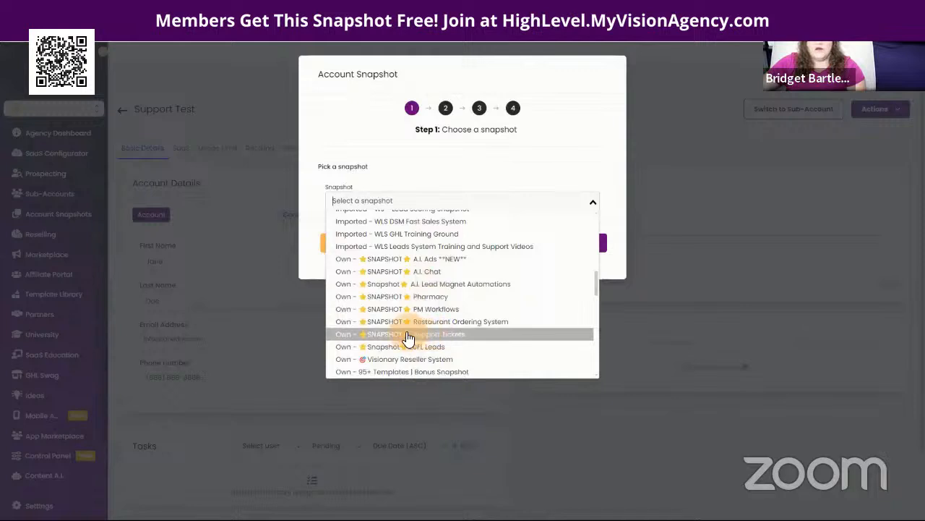
pyautogui.click(467, 340)
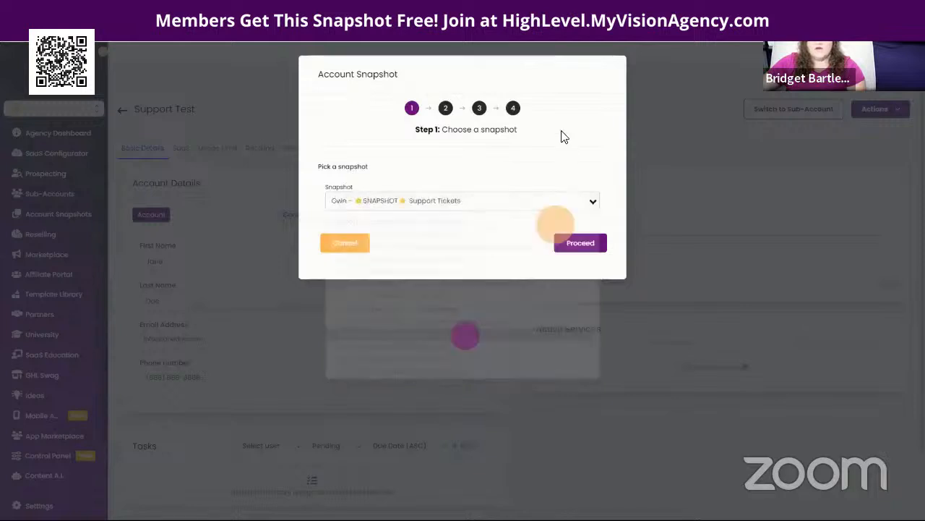
pyautogui.click(577, 246)
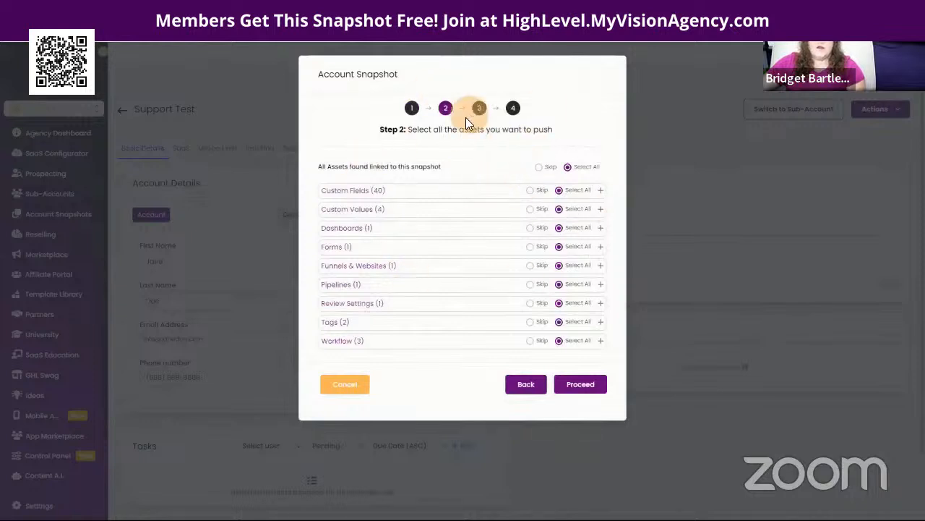
# Step: Review the snapshot's custom fields and funnels, then include all assets
pyautogui.click(600, 190)
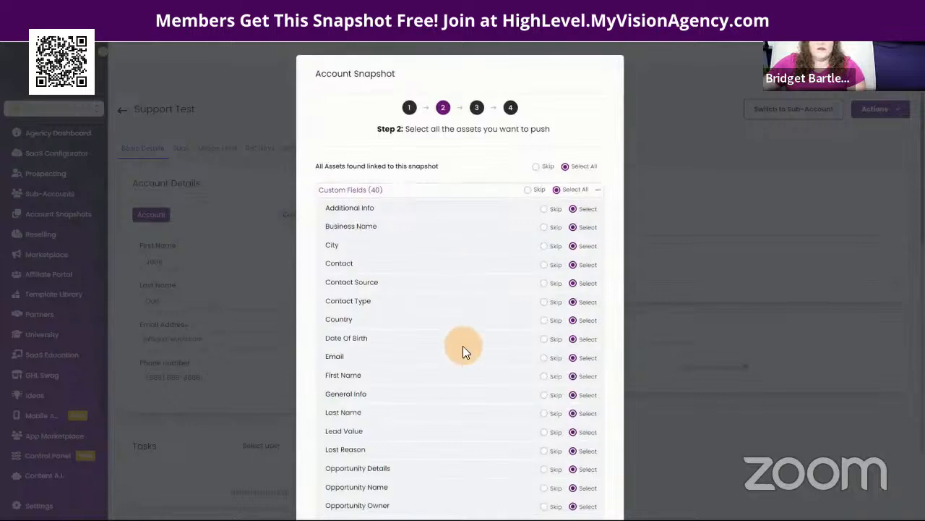
pyautogui.scroll(-4, 463, 348)
pyautogui.scroll(4, 463, 349)
pyautogui.click(597, 192)
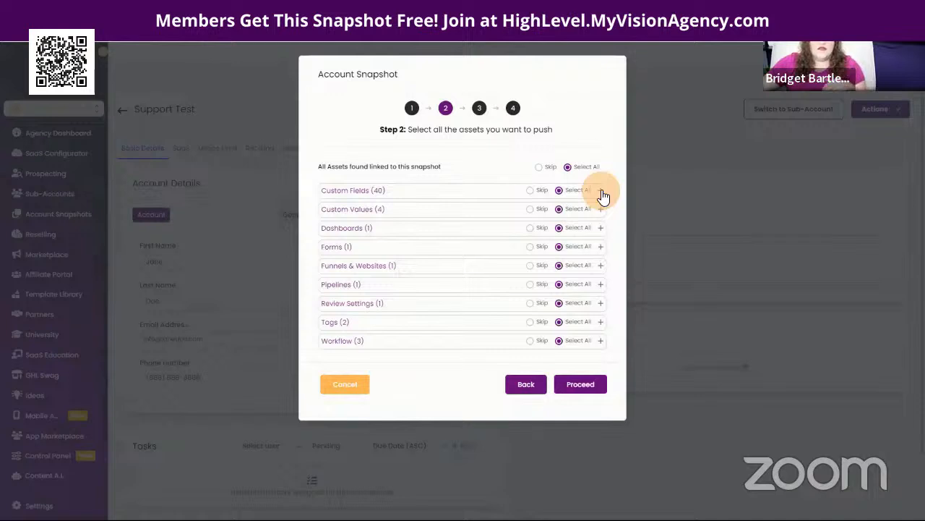
pyautogui.click(601, 266)
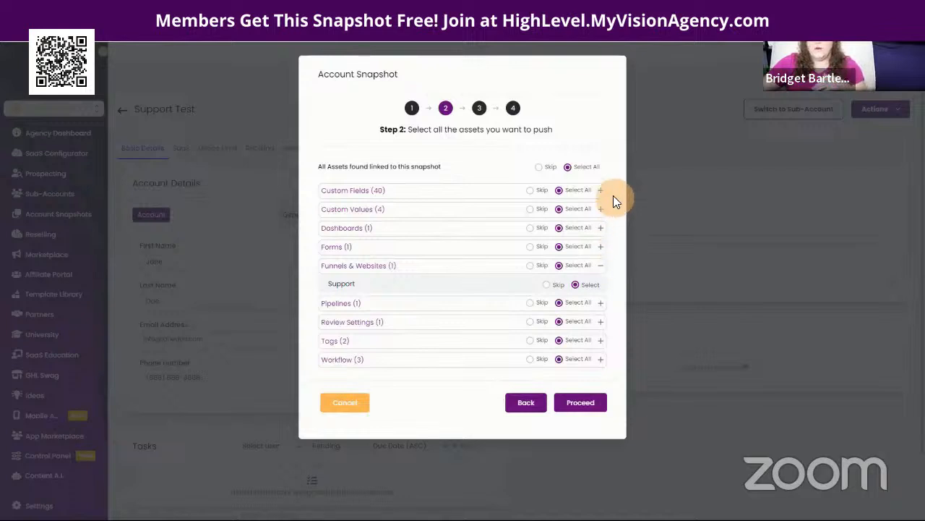
pyautogui.click(539, 167)
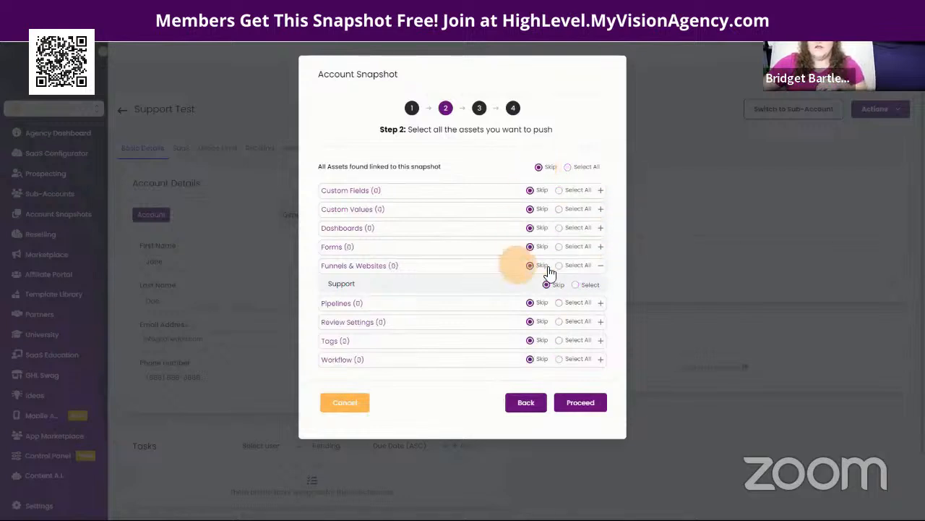
pyautogui.click(576, 284)
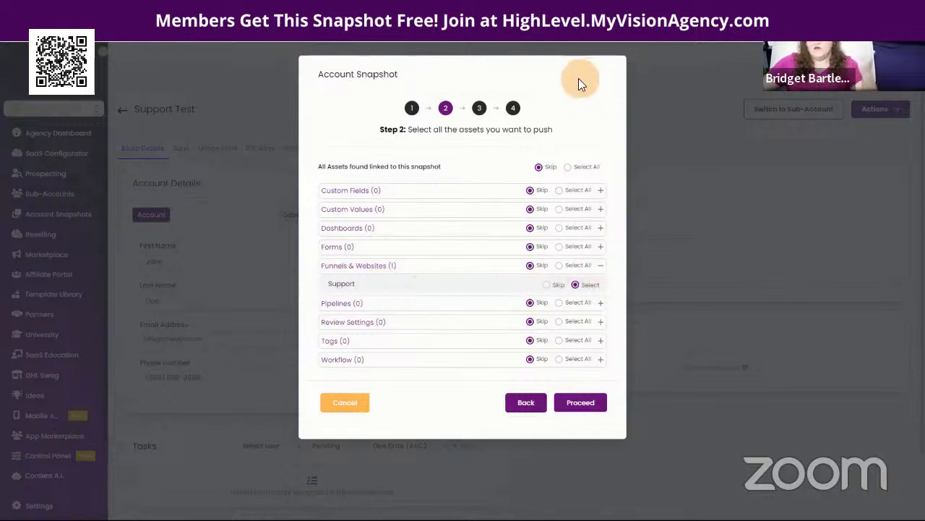
pyautogui.click(567, 167)
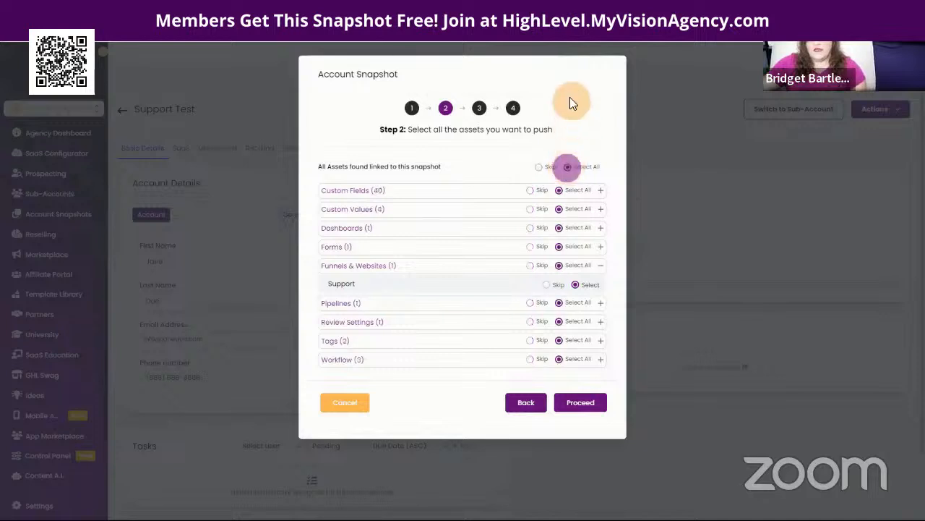
# Step: Keep Skip for the conflicting Review Settings and start copying the snapshot
pyautogui.click(579, 407)
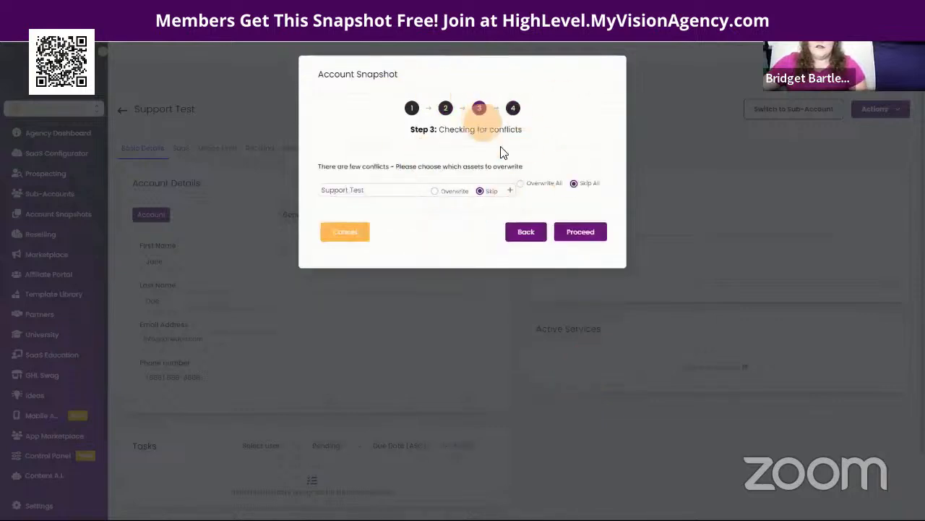
pyautogui.click(511, 192)
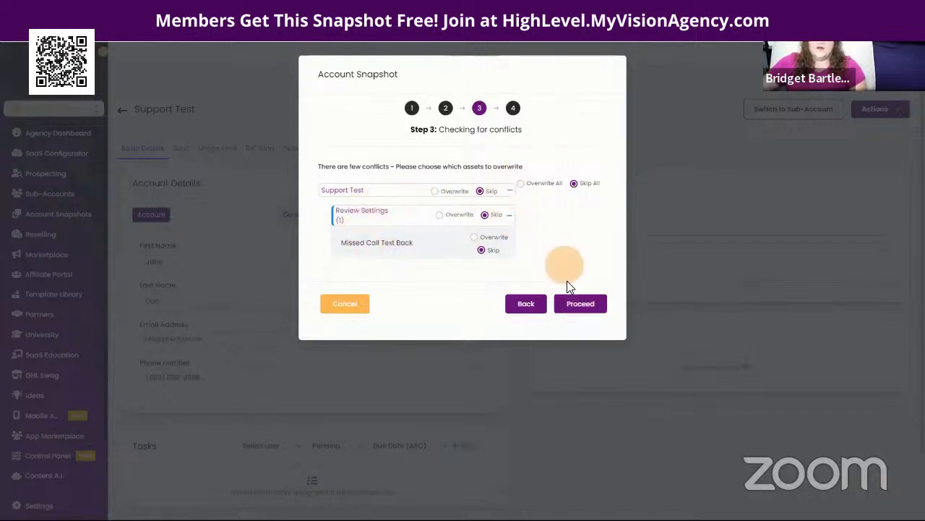
pyautogui.click(581, 307)
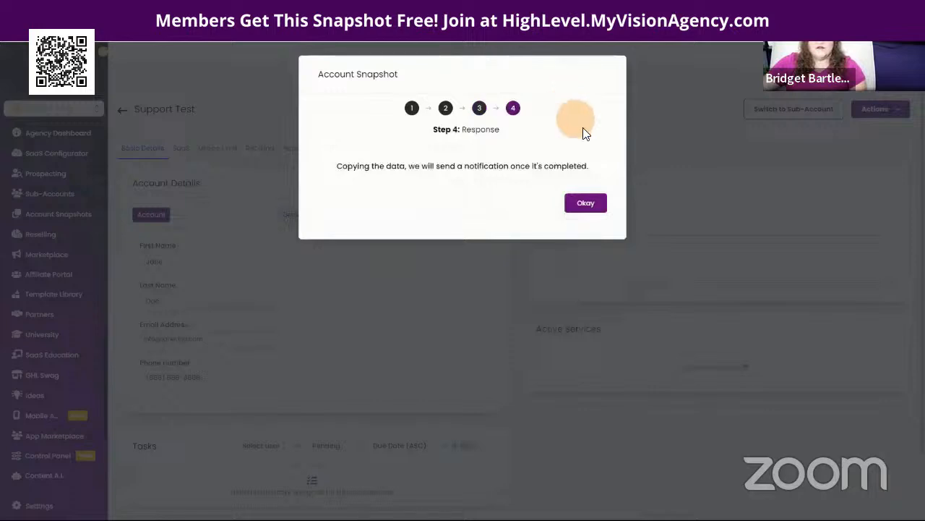
pyautogui.click(591, 204)
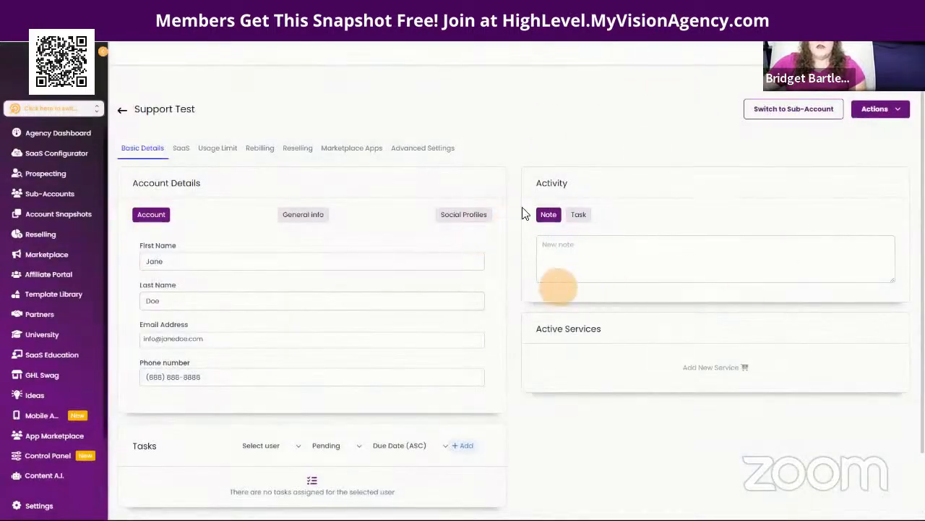
# Step: Switch into Support Test and set its Support Ticket custom value to 652148
pyautogui.click(786, 116)
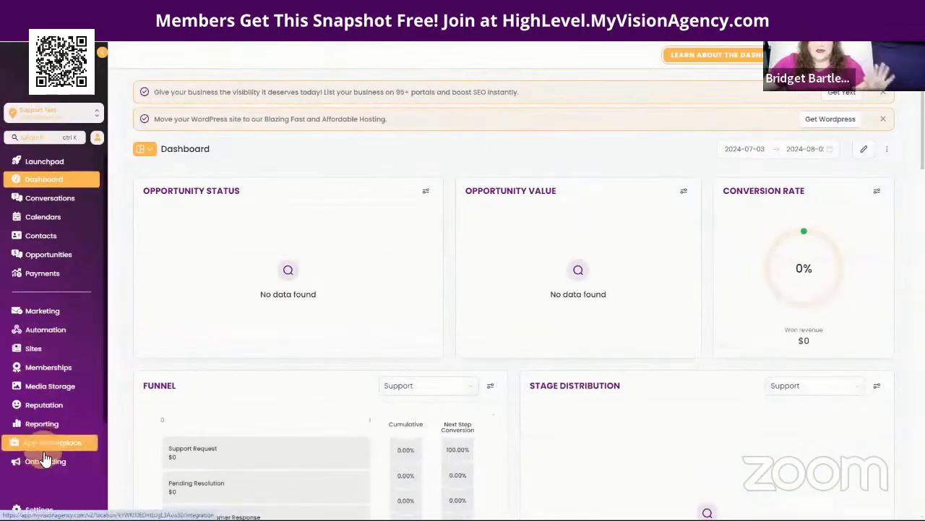
pyautogui.click(38, 508)
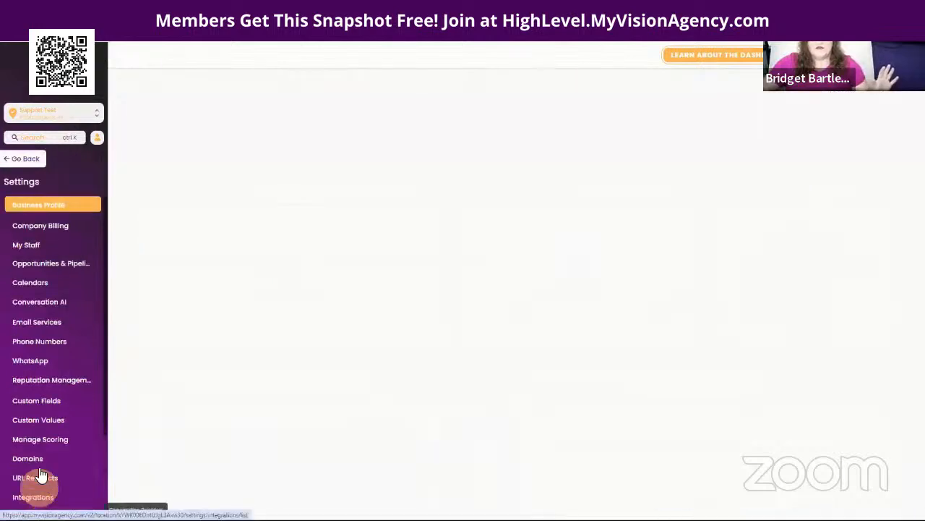
pyautogui.click(40, 421)
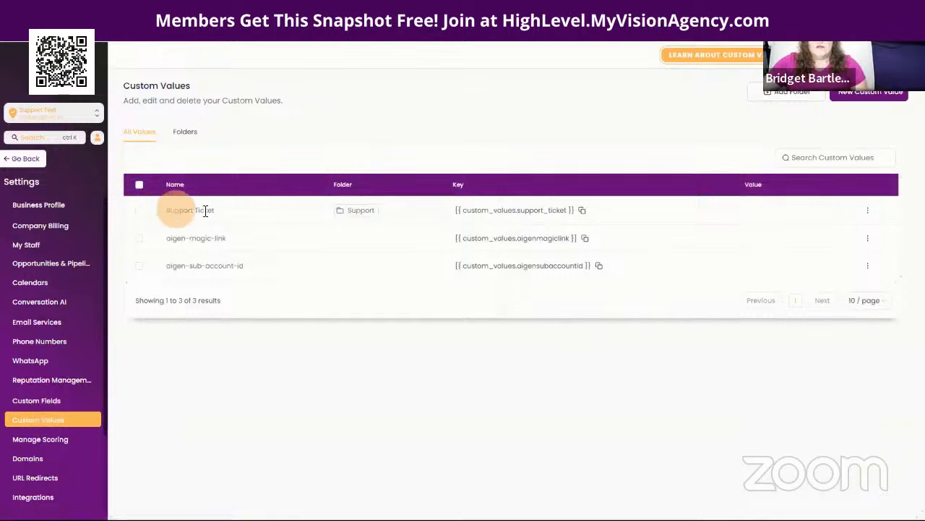
pyautogui.click(868, 212)
pyautogui.click(842, 244)
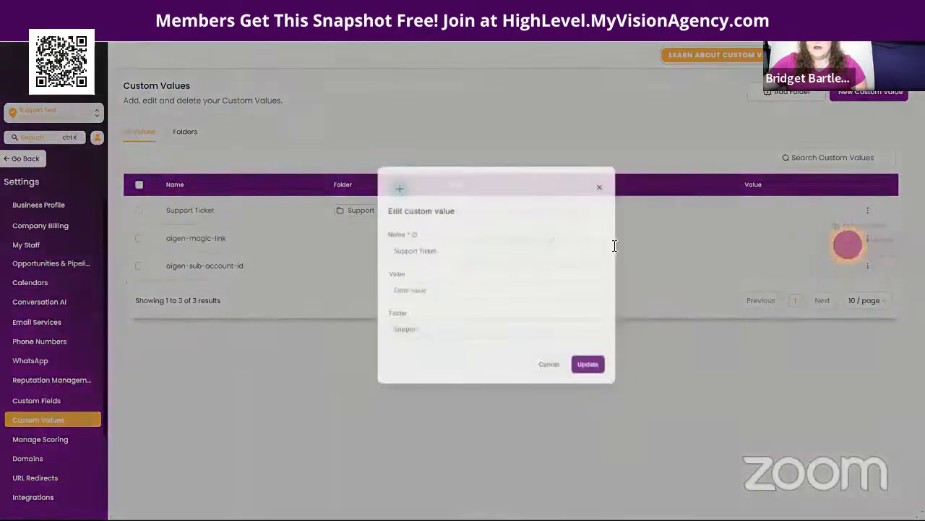
pyautogui.click(439, 289)
pyautogui.click(416, 294)
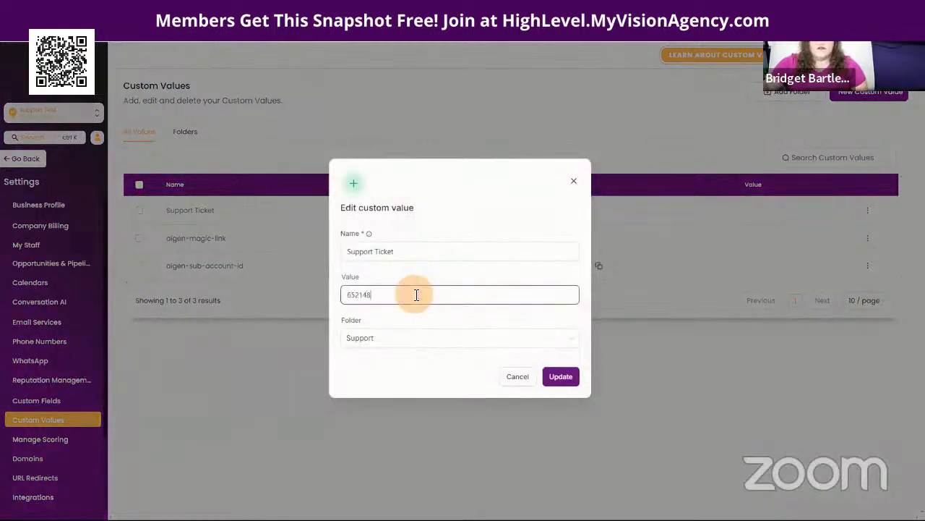
pyautogui.click(554, 379)
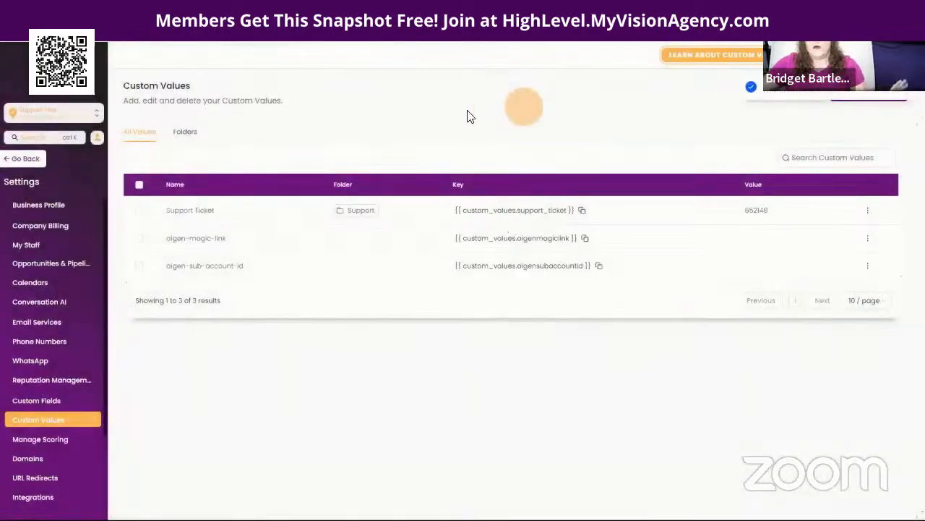
pyautogui.click(15, 159)
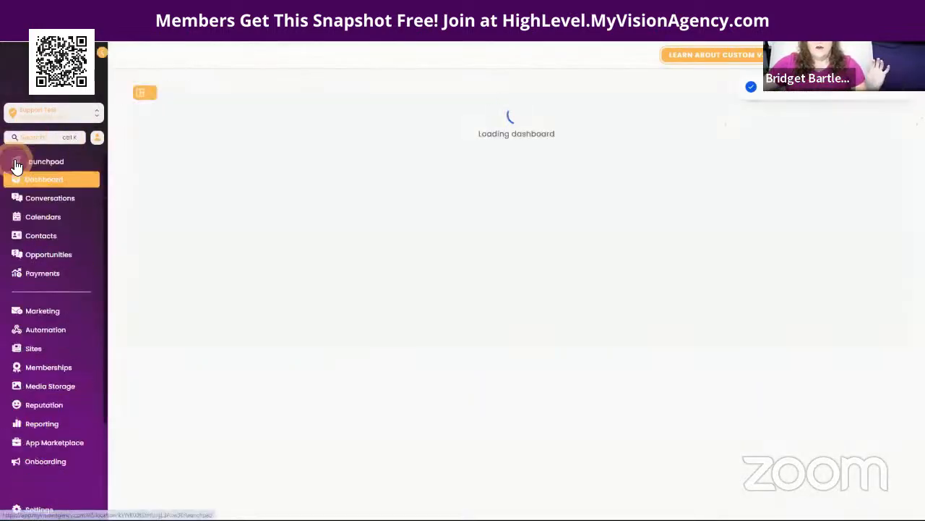
# Step: Open the imported Support form in the forms builder, then open the Support funnel
pyautogui.click(32, 348)
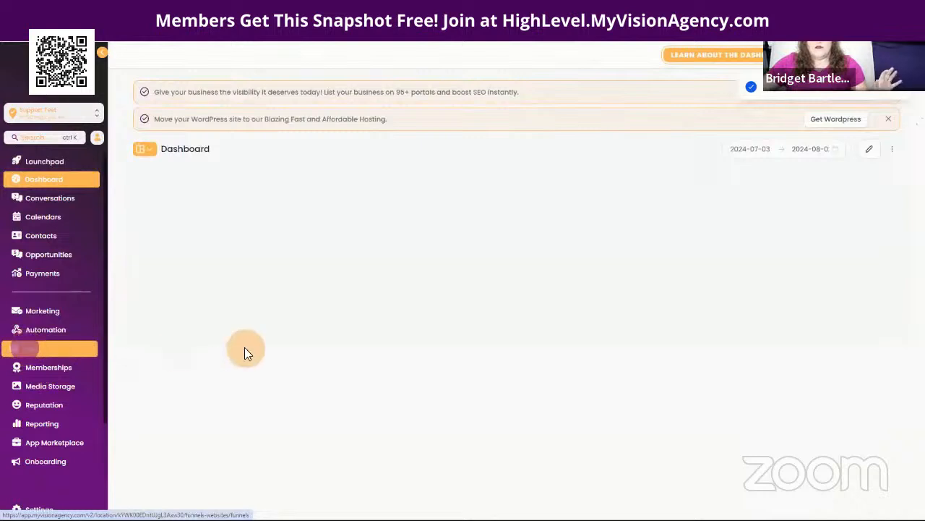
pyautogui.click(40, 350)
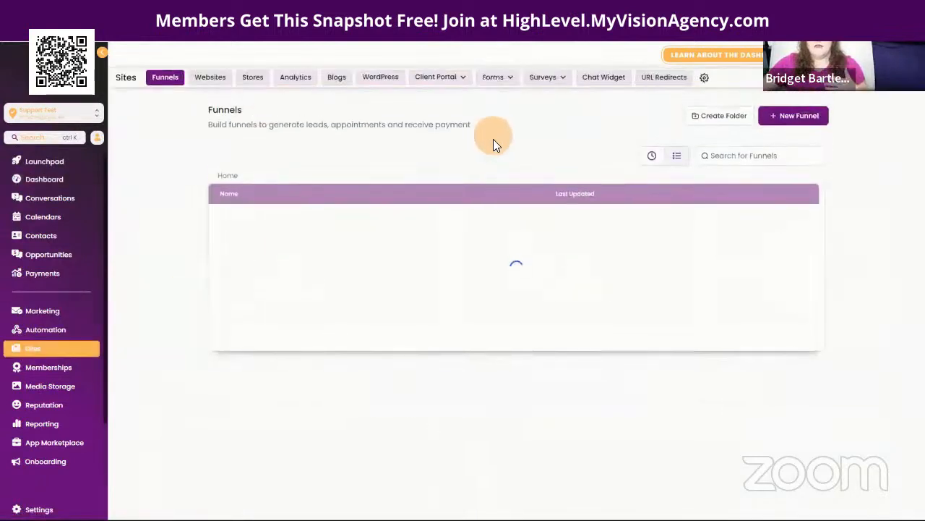
pyautogui.click(499, 78)
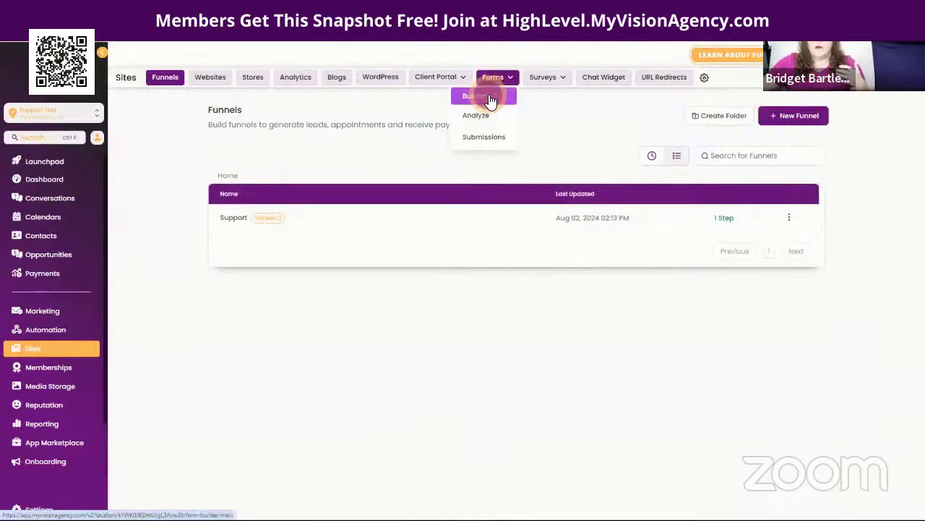
pyautogui.click(490, 99)
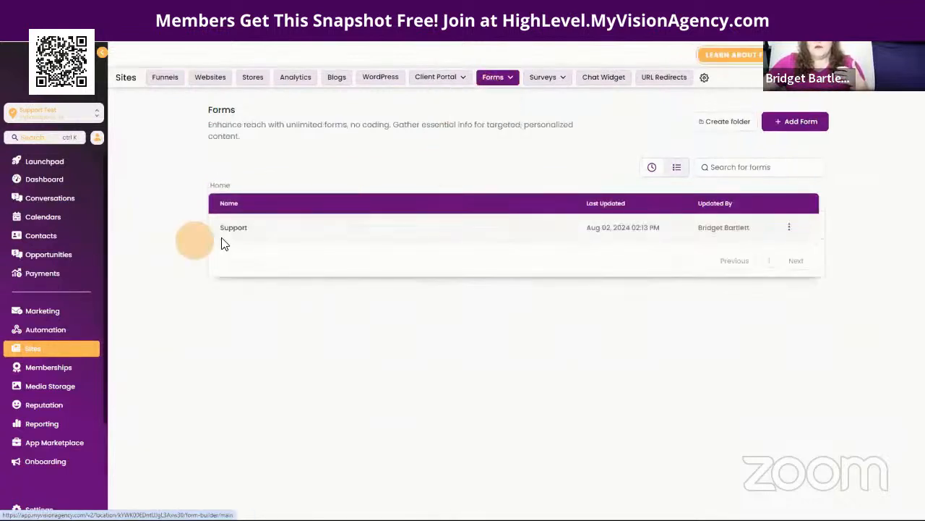
pyautogui.click(231, 232)
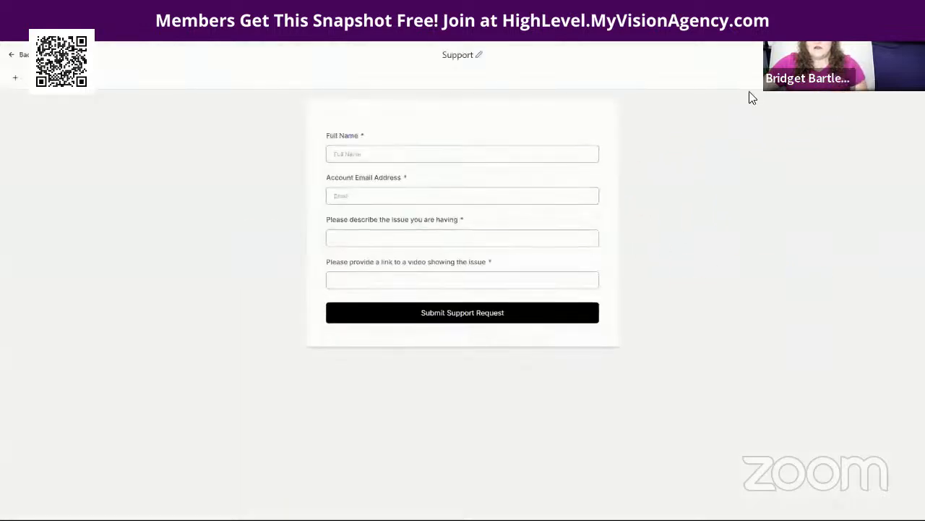
pyautogui.click(857, 55)
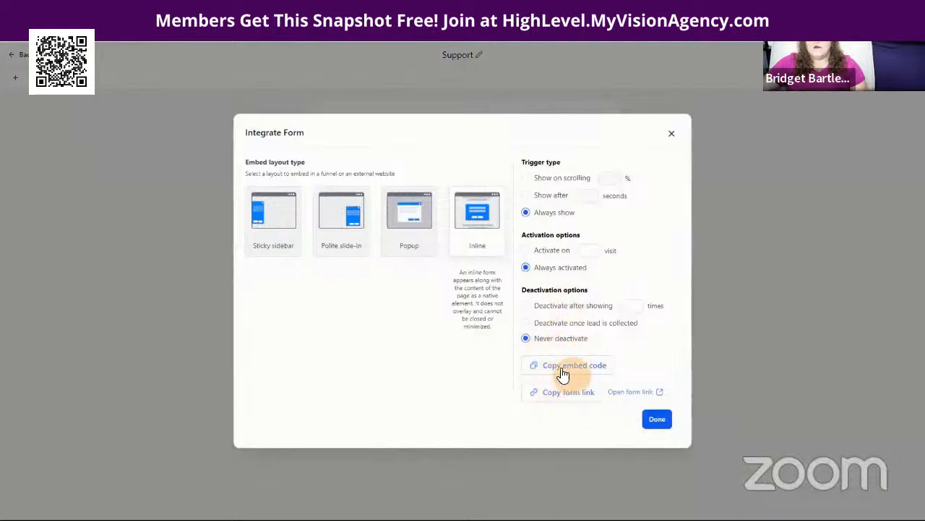
pyautogui.click(672, 133)
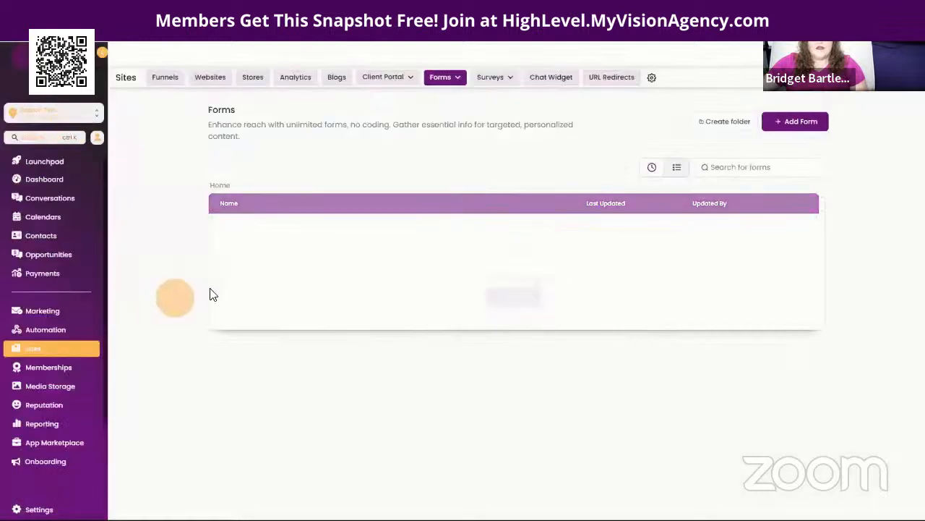
pyautogui.click(163, 78)
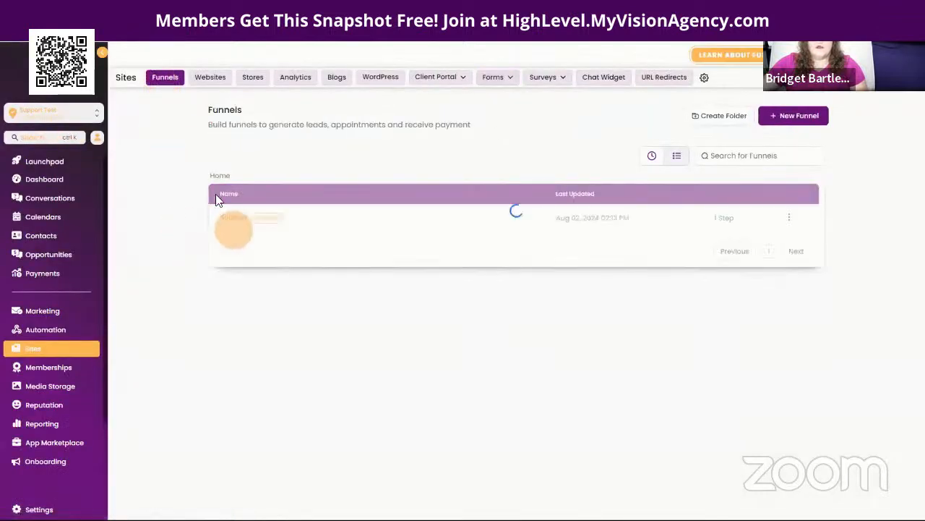
pyautogui.click(239, 224)
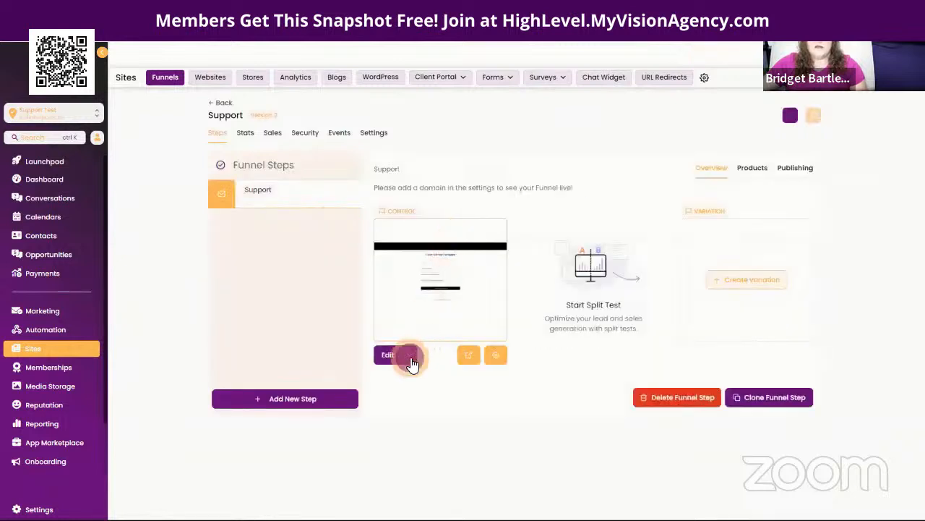
# Step: Inspect the Support step's header image and form in the page editor, then exit to Steps
pyautogui.click(420, 331)
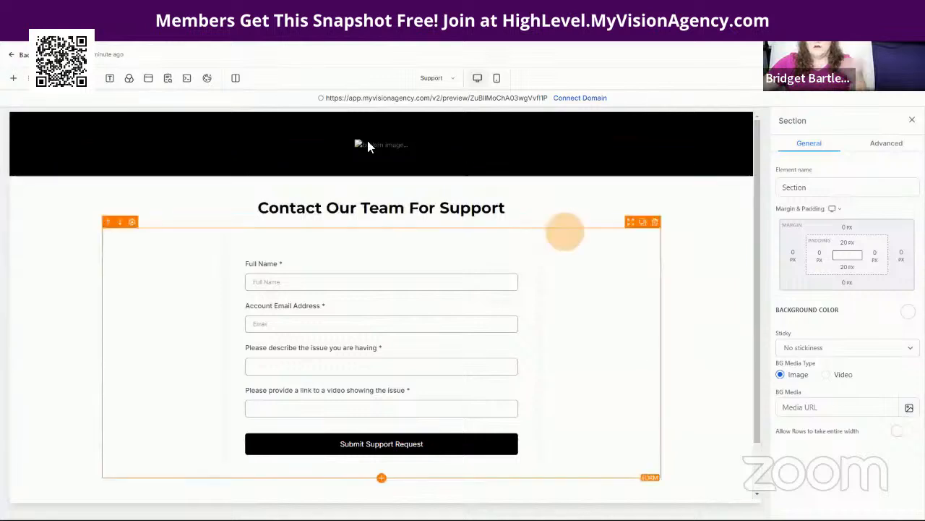
pyautogui.click(374, 142)
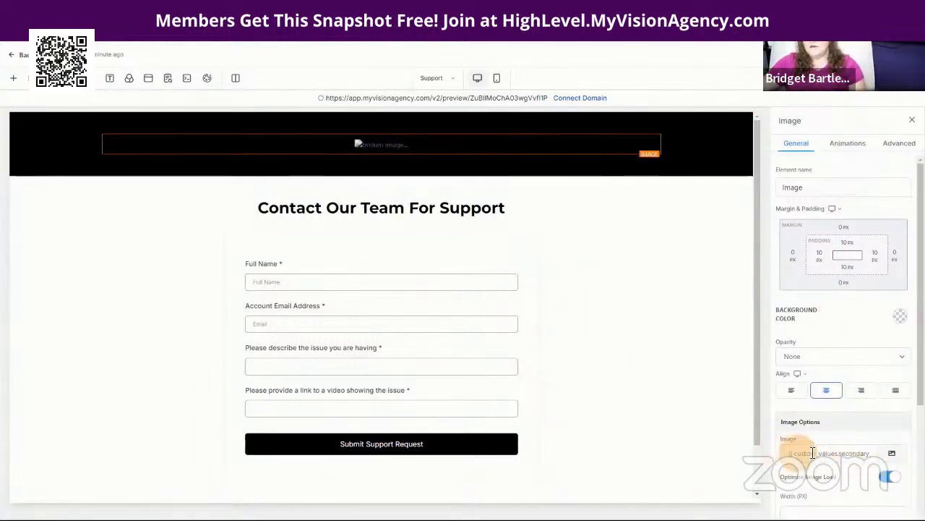
pyautogui.scroll(-1, 603, 409)
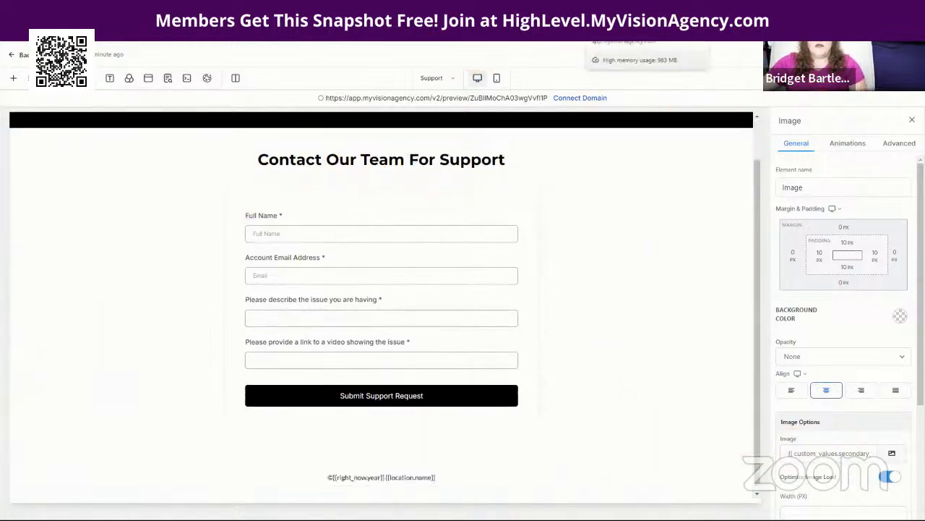
pyautogui.click(16, 57)
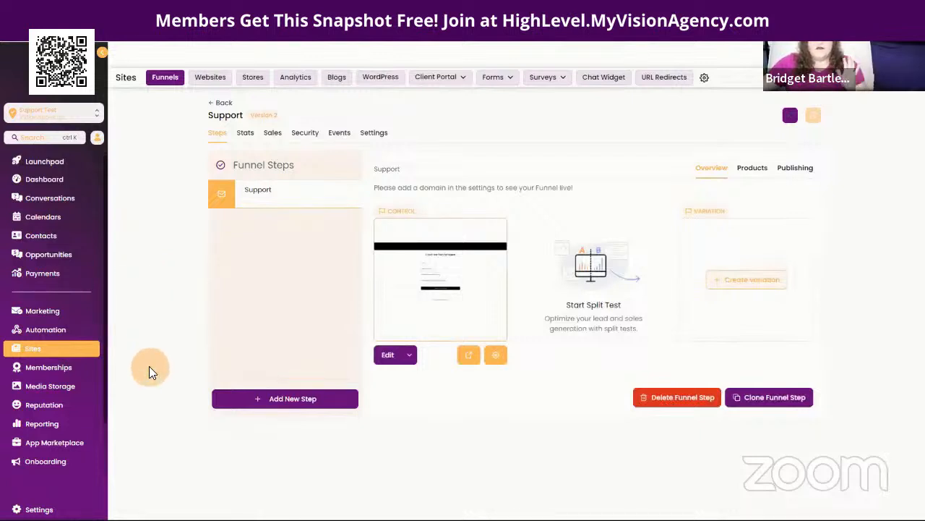
# Step: Confirm the Support funnel's path is /support with no domain, then reopen the funnel
pyautogui.click(38, 335)
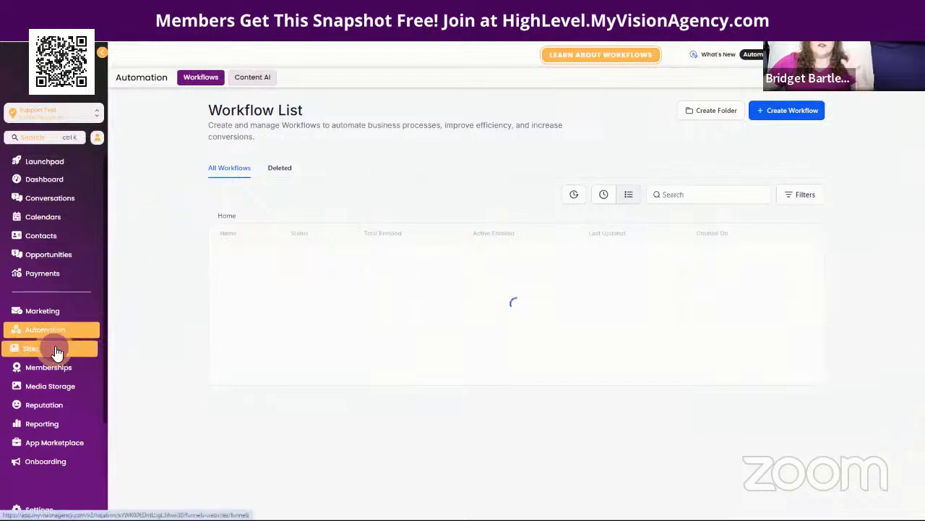
pyautogui.click(33, 349)
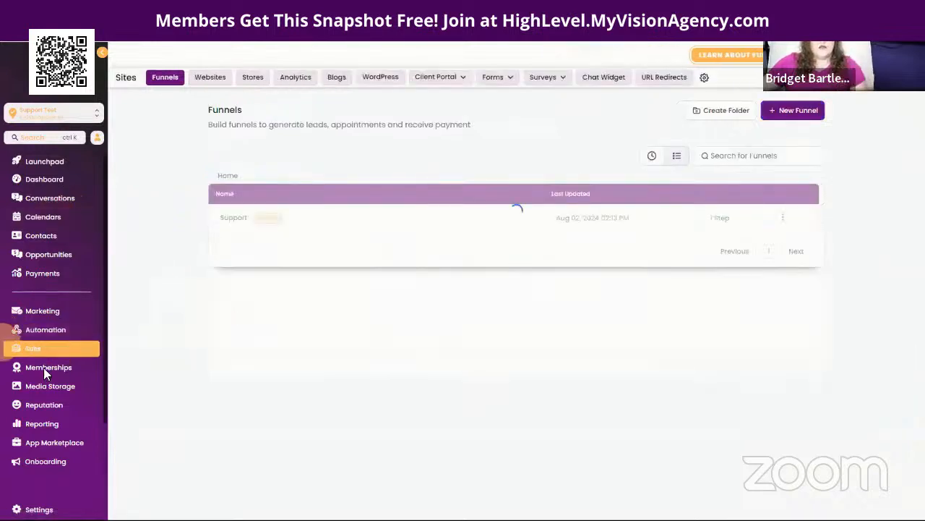
pyautogui.click(231, 217)
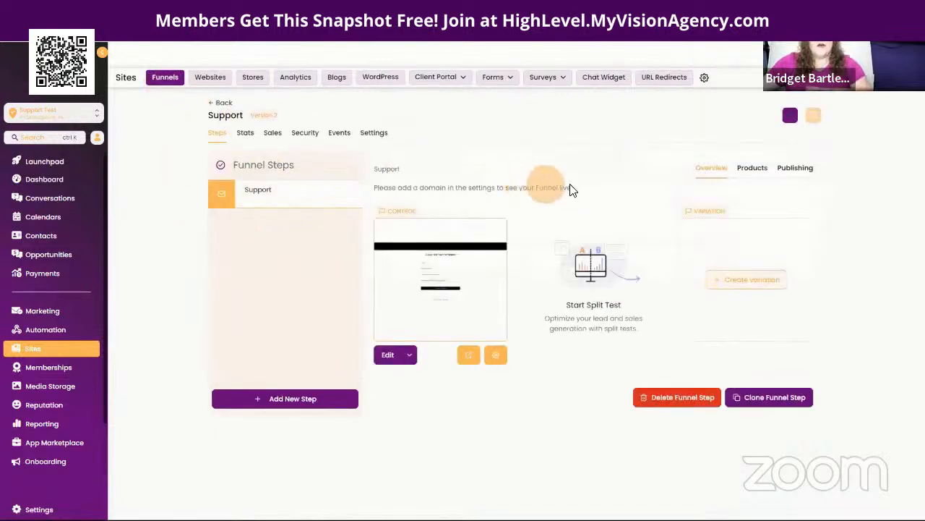
pyautogui.click(381, 134)
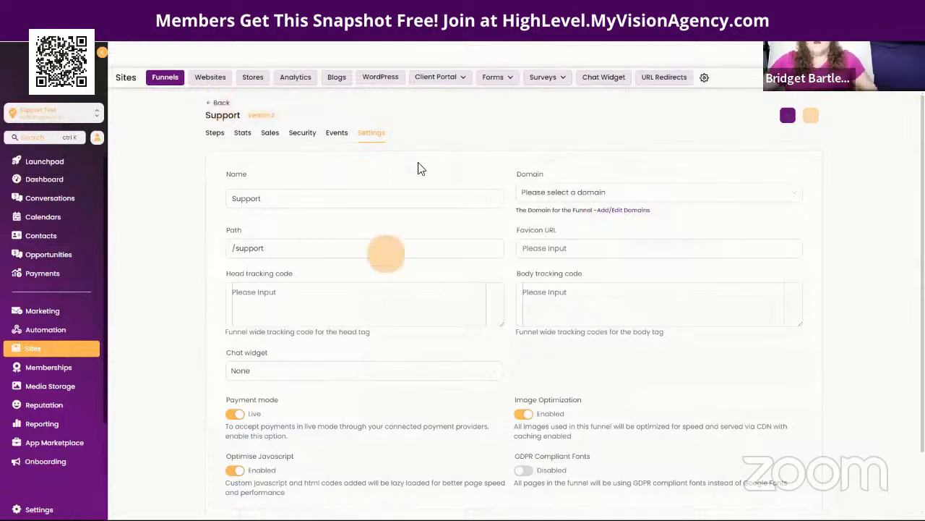
pyautogui.click(219, 104)
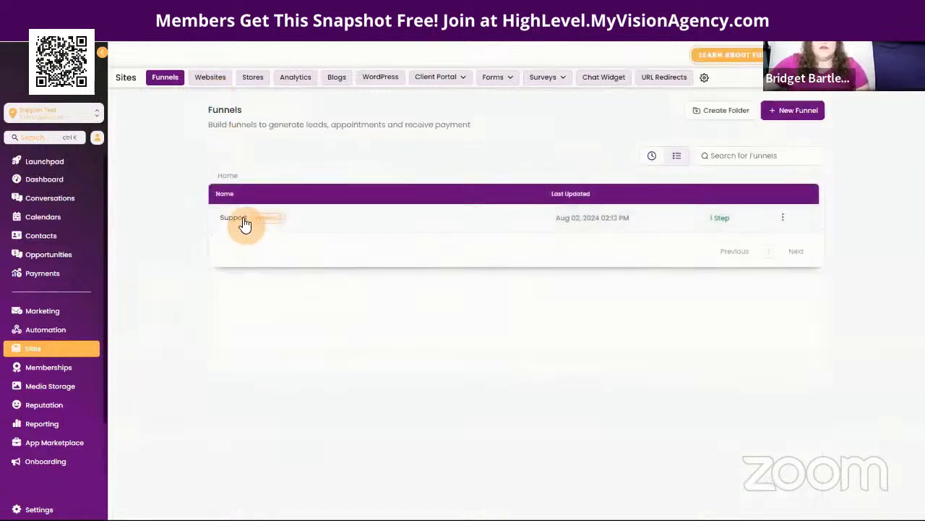
pyautogui.click(238, 217)
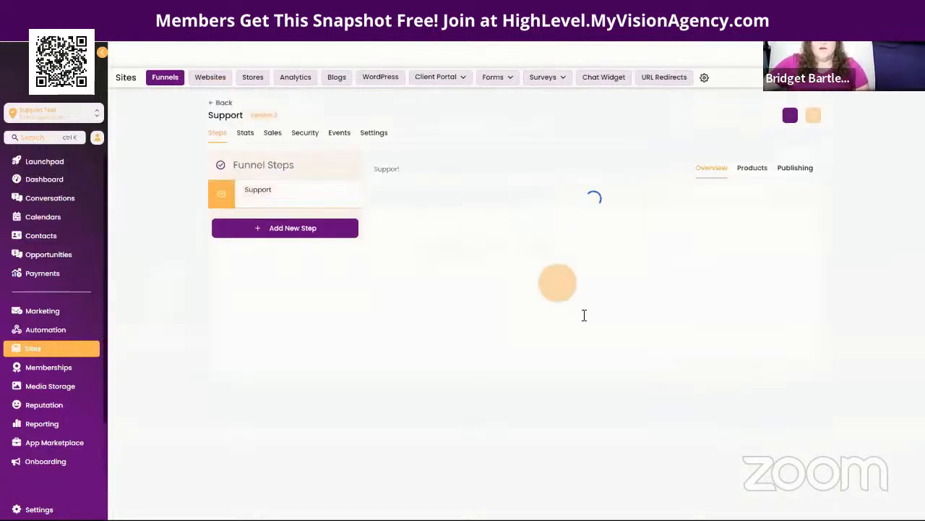
# Step: Open the live Support page and autofill the test contact's full name and email
pyautogui.click(483, 361)
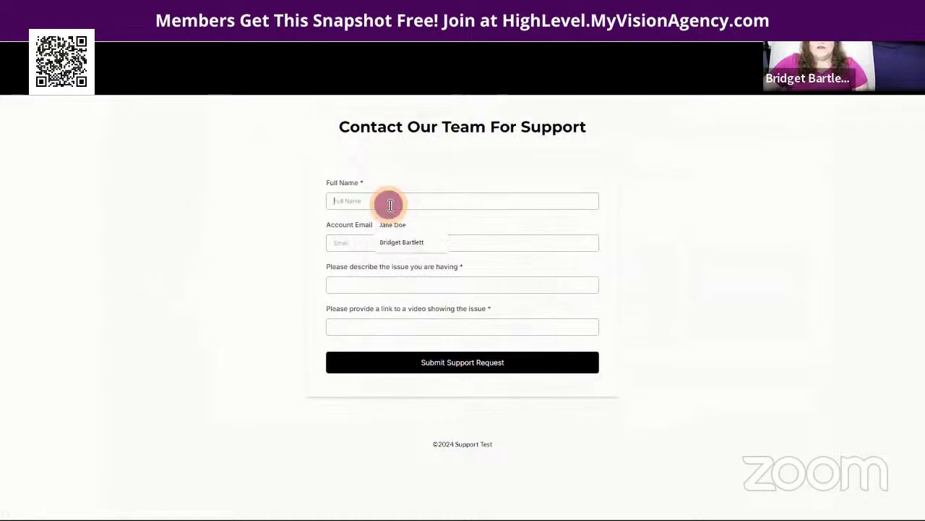
pyautogui.click(393, 224)
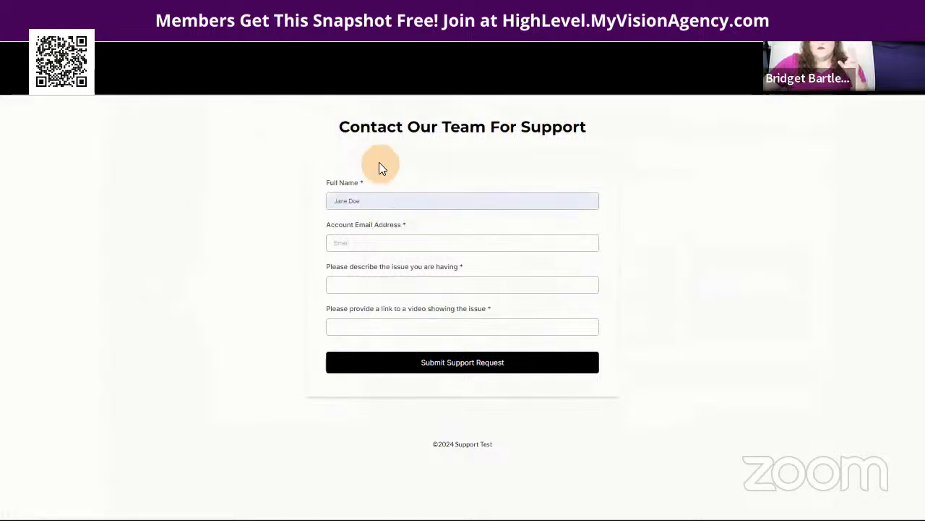
pyautogui.click(380, 246)
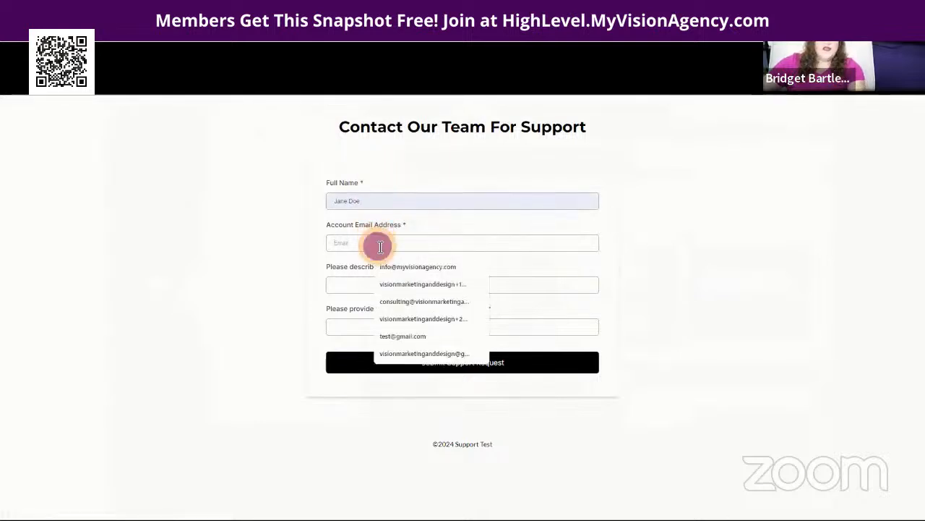
pyautogui.click(407, 282)
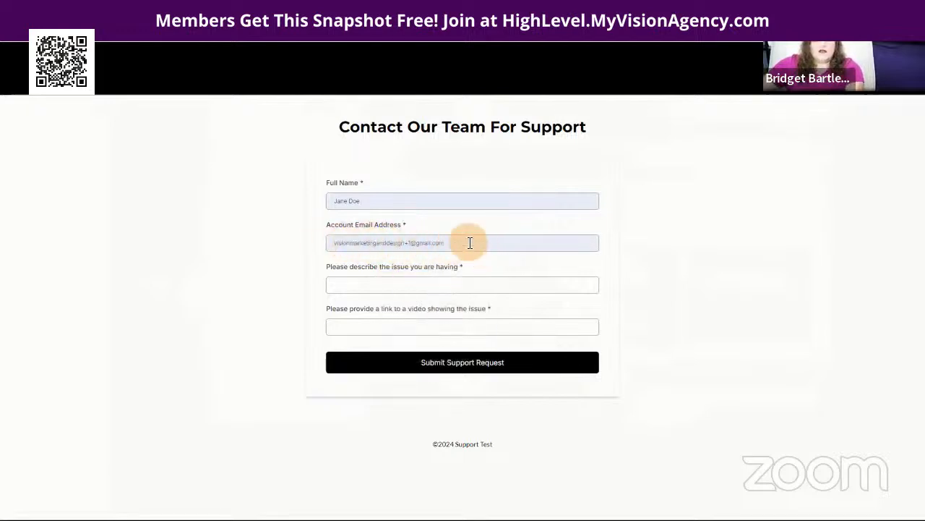
pyautogui.moveTo(471, 244); pyautogui.dragTo(354, 255)
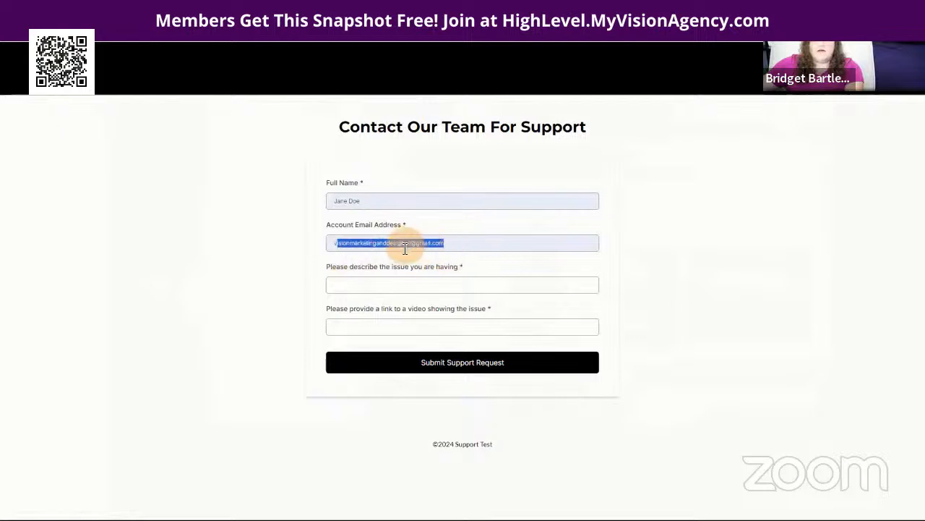
pyautogui.moveTo(479, 245); pyautogui.dragTo(340, 248)
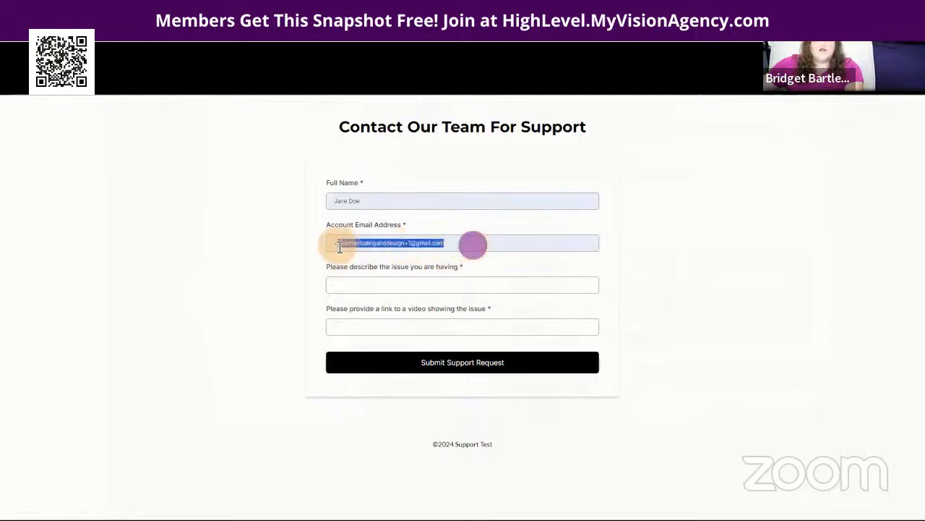
# Step: Enter issue 'test 1' and a Loom video link, submit, then reload the form
pyautogui.click(342, 287)
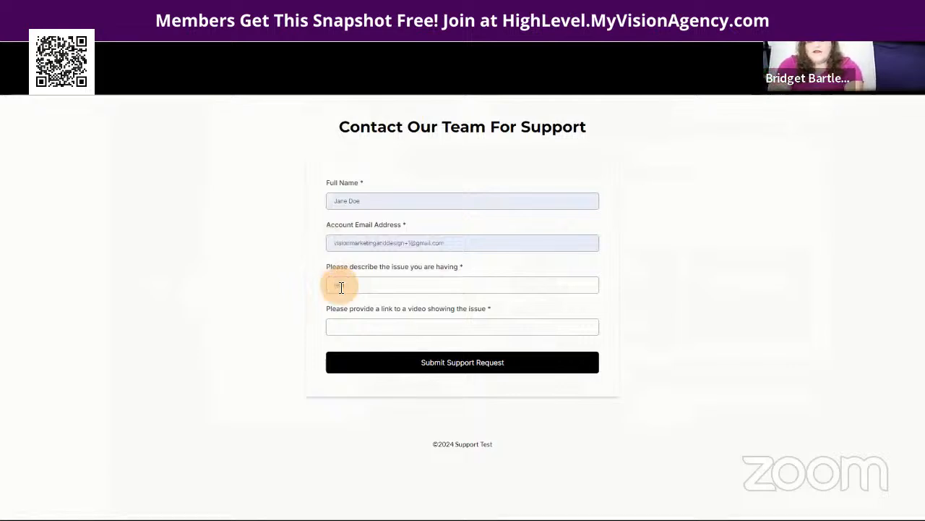
pyautogui.write('test 1')
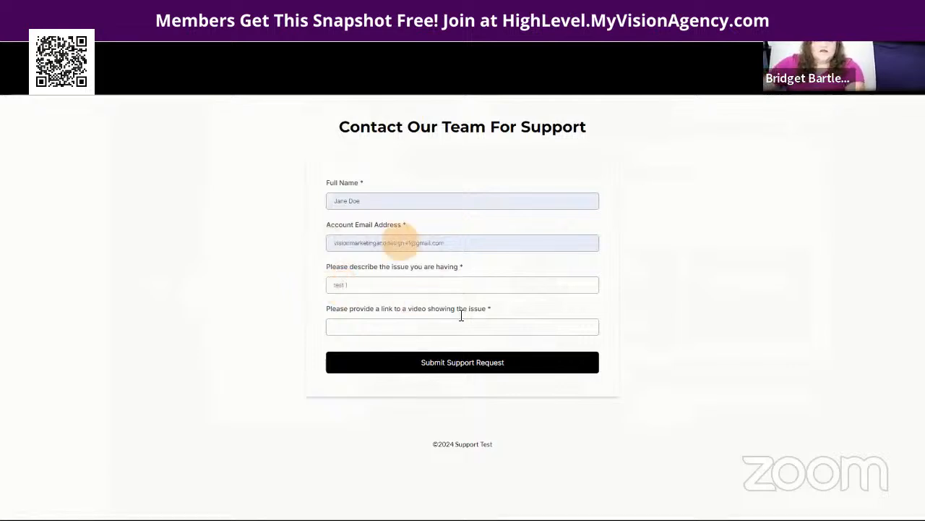
pyautogui.click(344, 327)
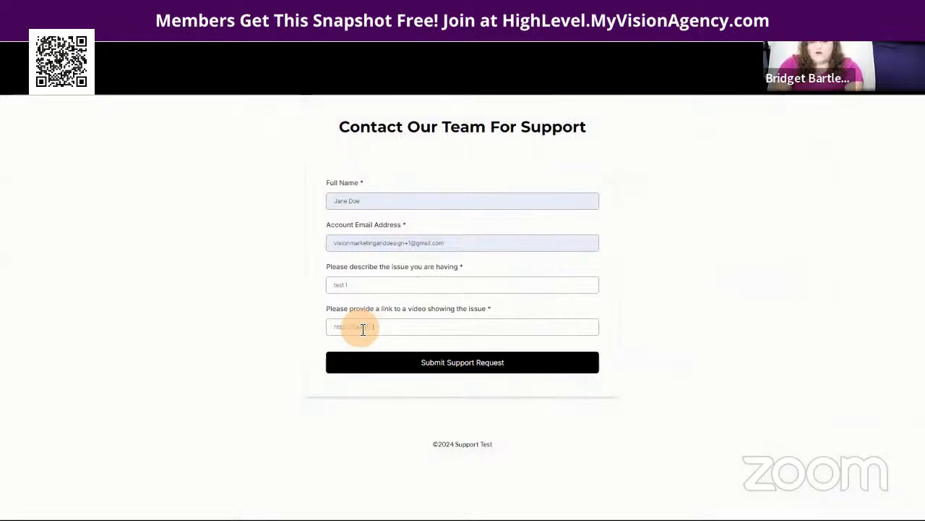
pyautogui.write('.com')
pyautogui.click(481, 361)
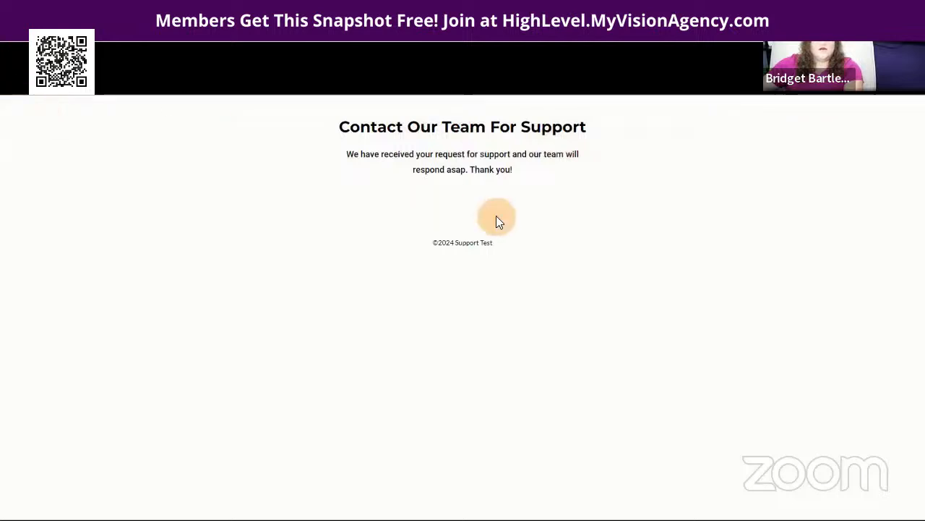
pyautogui.click(35, 48)
# Step: Autofill the test contact's full name and email on the fresh support form
pyautogui.click(375, 200)
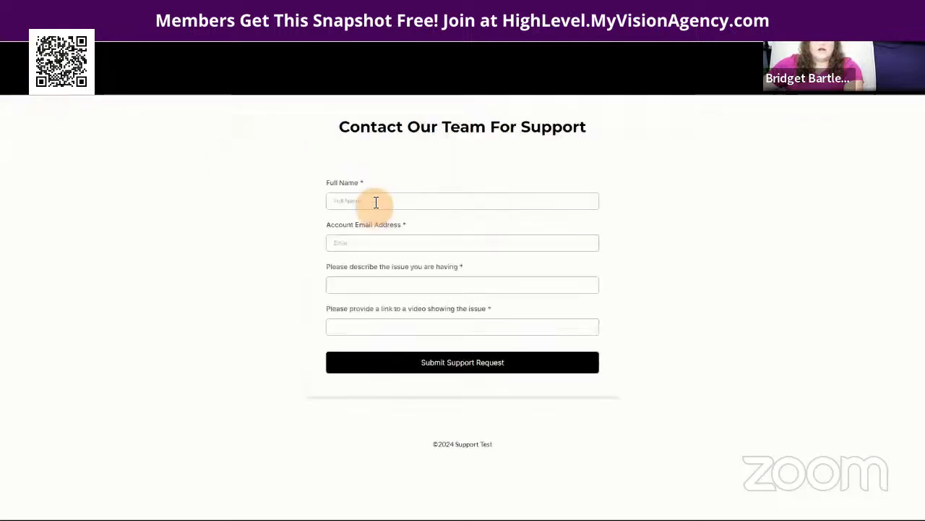
pyautogui.click(394, 224)
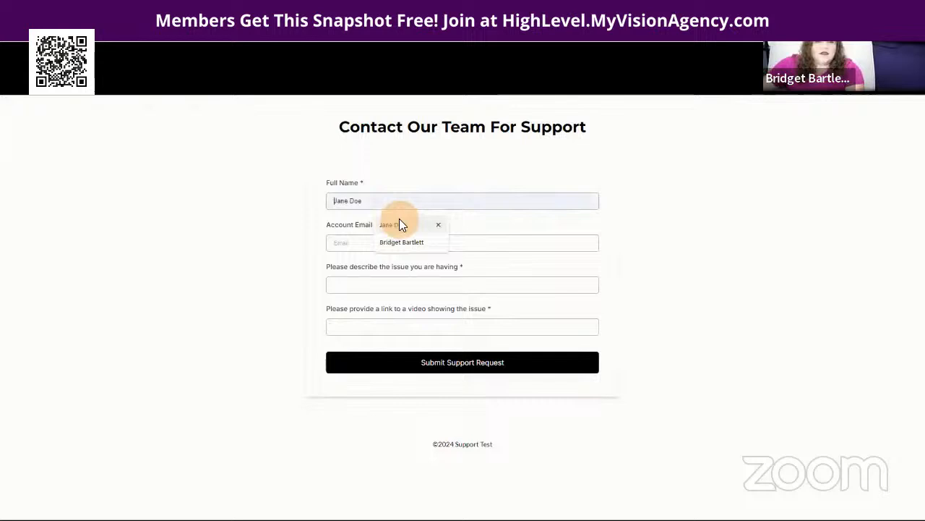
pyautogui.click(360, 242)
pyautogui.click(423, 284)
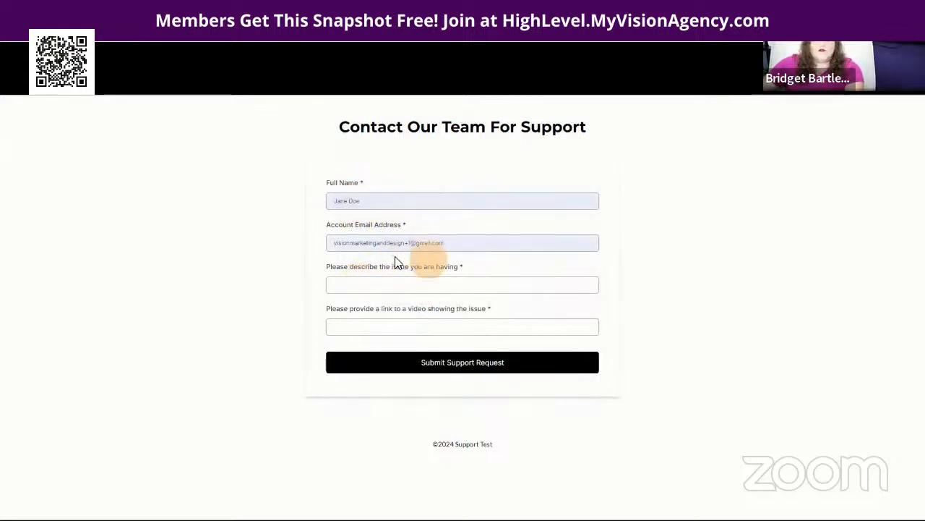
pyautogui.click(366, 203)
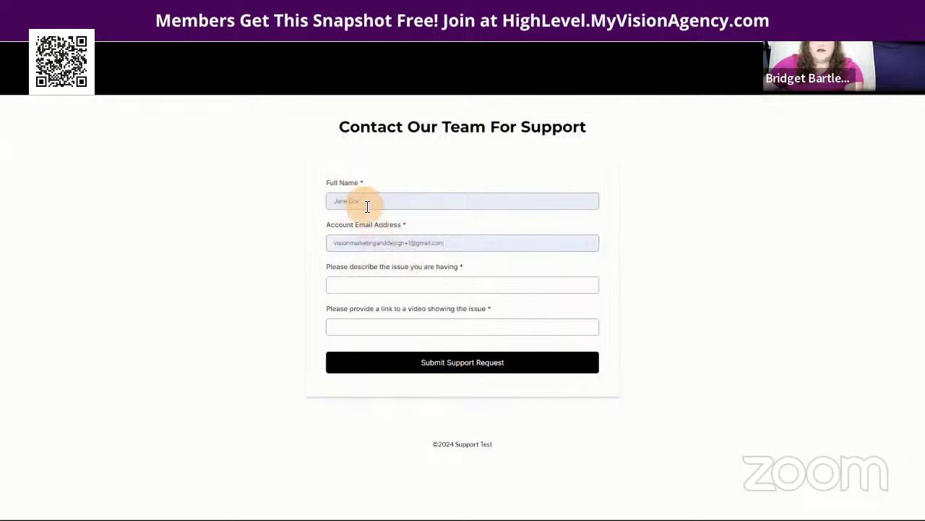
pyautogui.click(377, 286)
pyautogui.click(387, 303)
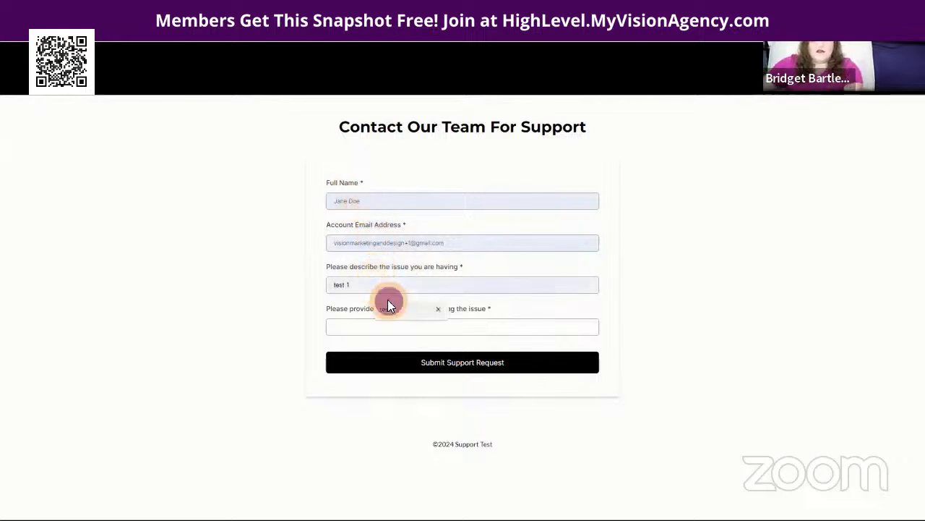
pyautogui.press('BackSpace')
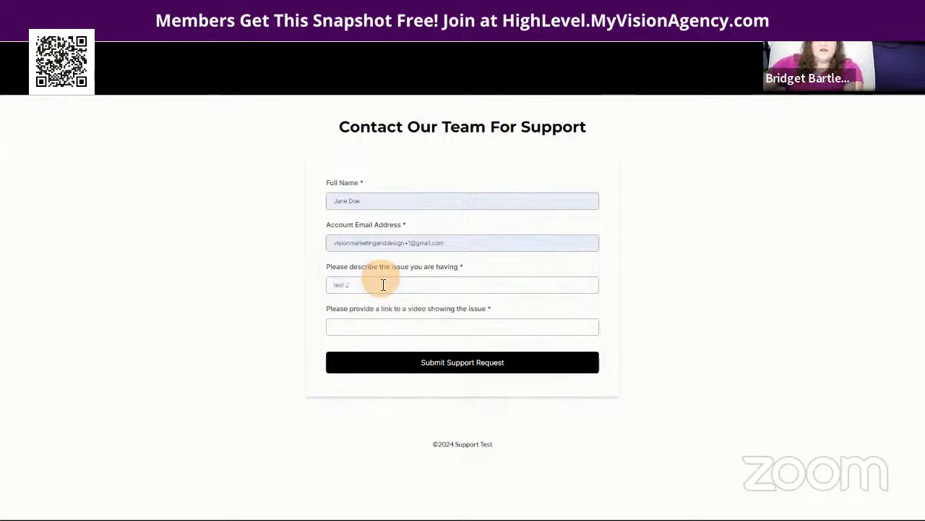
pyautogui.click(366, 326)
pyautogui.click(406, 352)
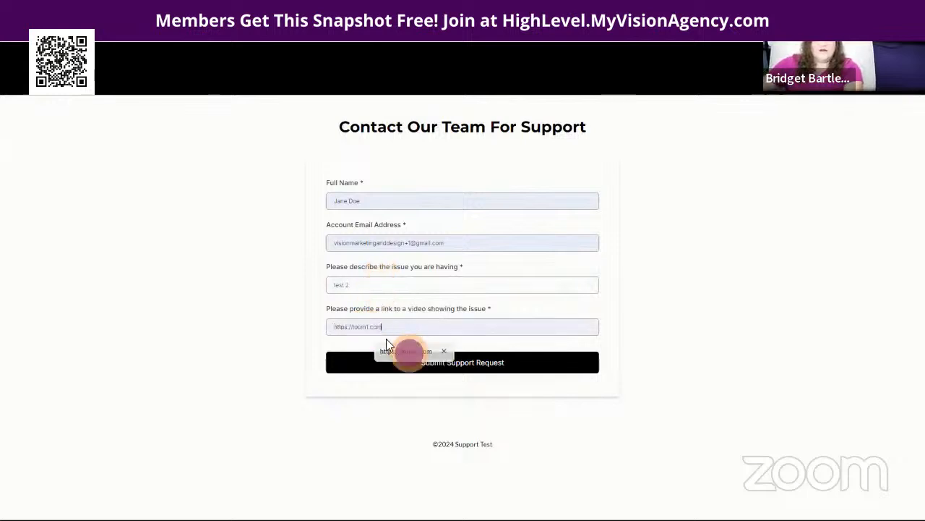
pyautogui.click(368, 325)
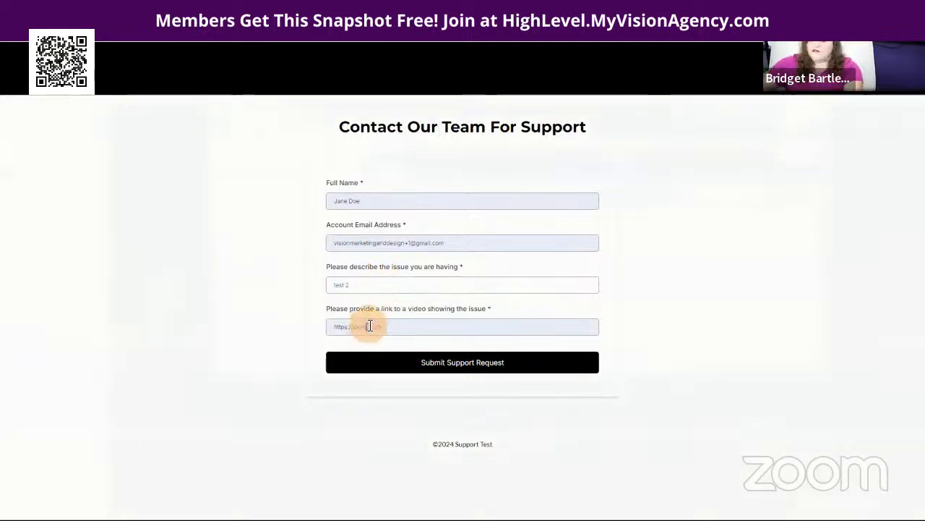
pyautogui.press('BackSpace')
pyautogui.write('2.com')
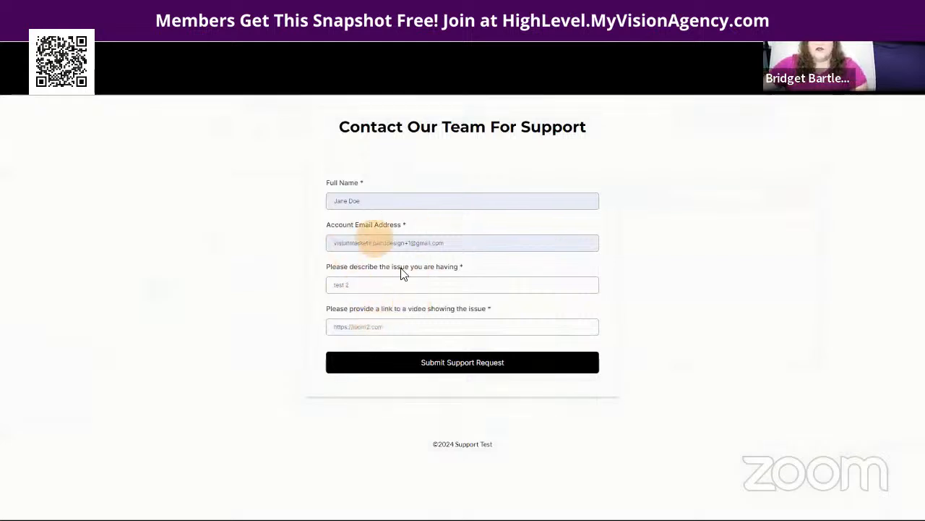
# Step: Submit the second support request, then open the agency's Imported Snapshots
pyautogui.click(343, 287)
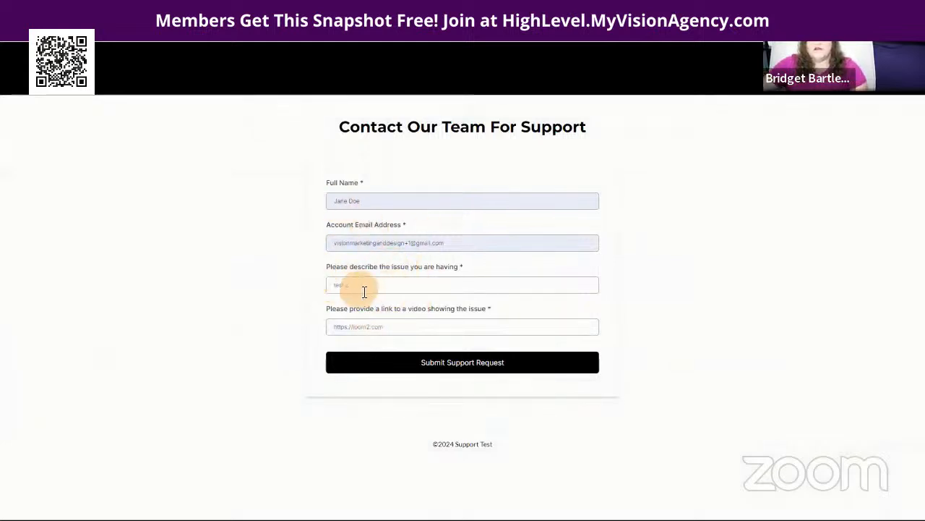
pyautogui.moveTo(363, 286); pyautogui.dragTo(303, 291)
pyautogui.moveTo(397, 327); pyautogui.dragTo(320, 326)
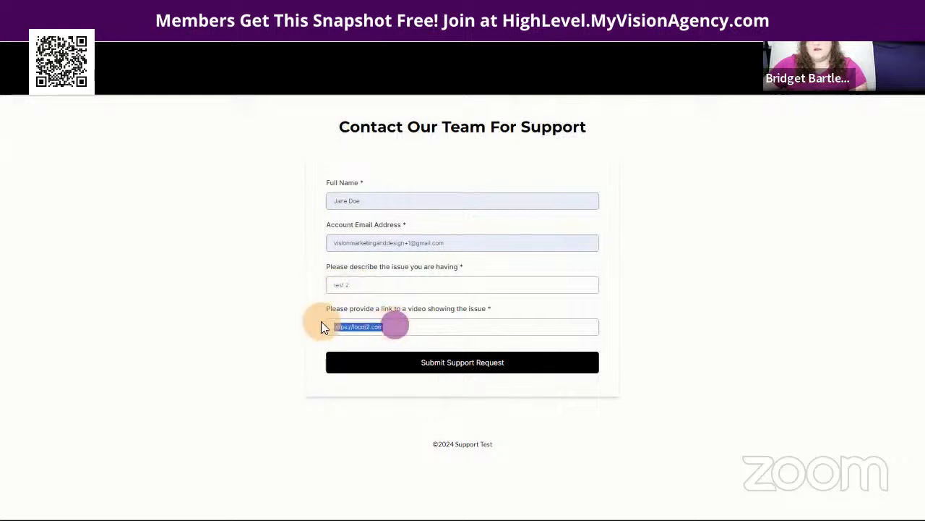
pyautogui.click(458, 364)
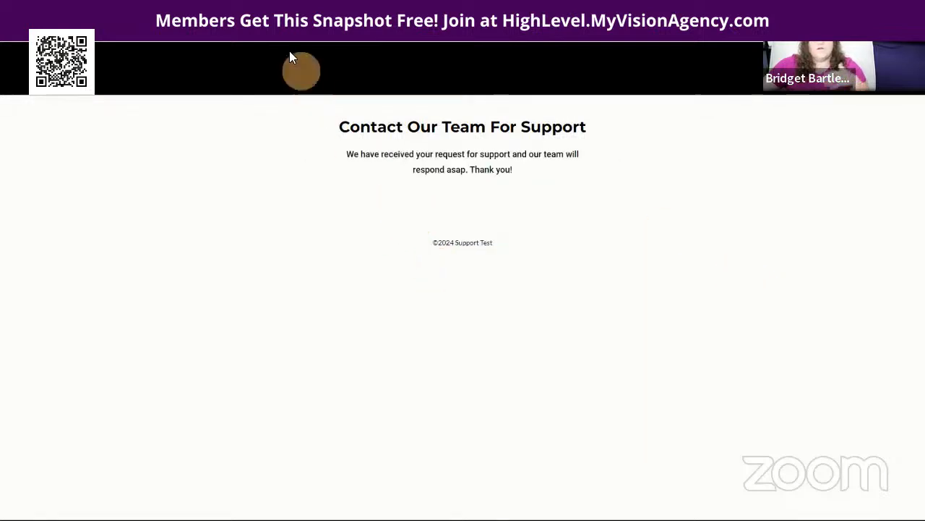
pyautogui.click(262, 12)
pyautogui.click(190, 11)
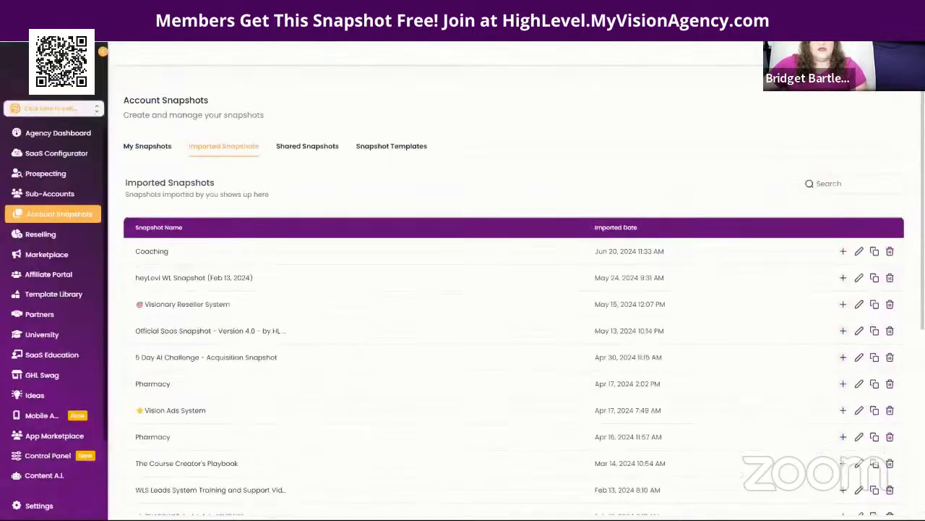
# Step: Open the test contact from Contacts and reload it to show support ticket #1 and #2 tags
pyautogui.click(108, 12)
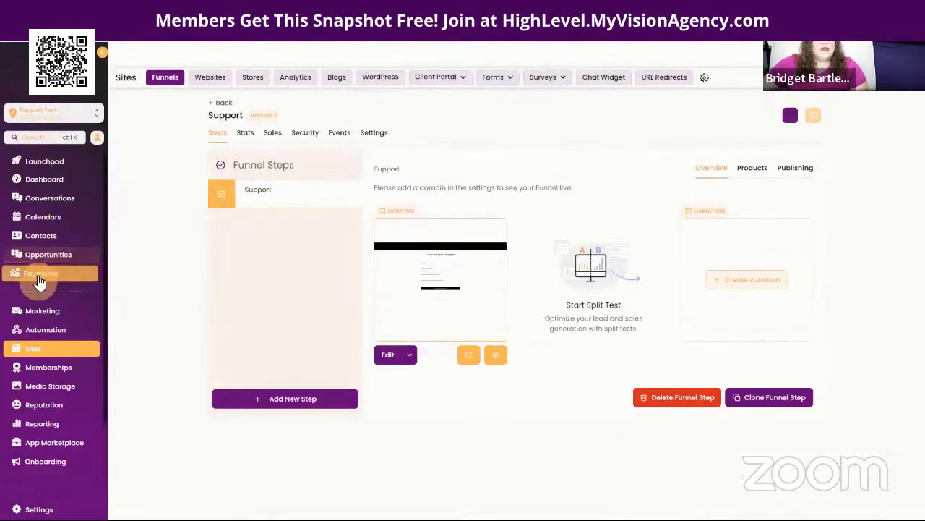
pyautogui.click(40, 239)
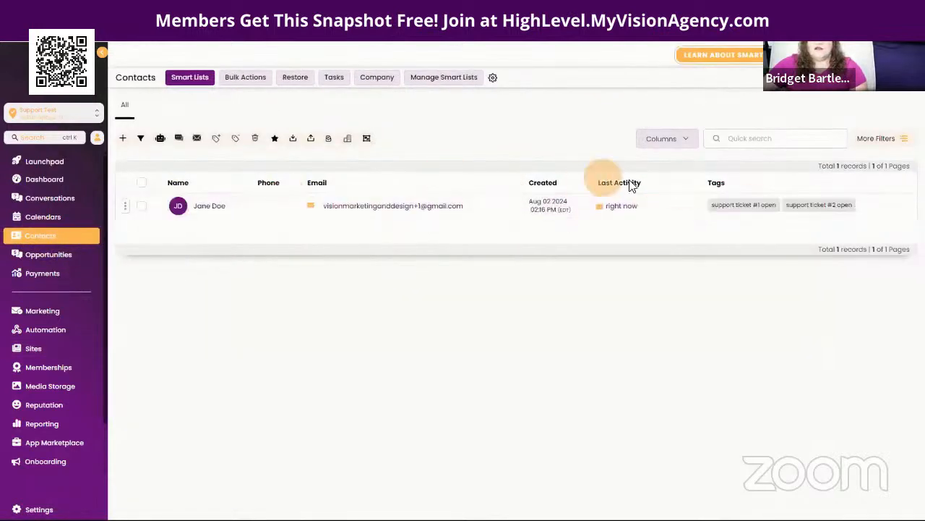
pyautogui.click(211, 207)
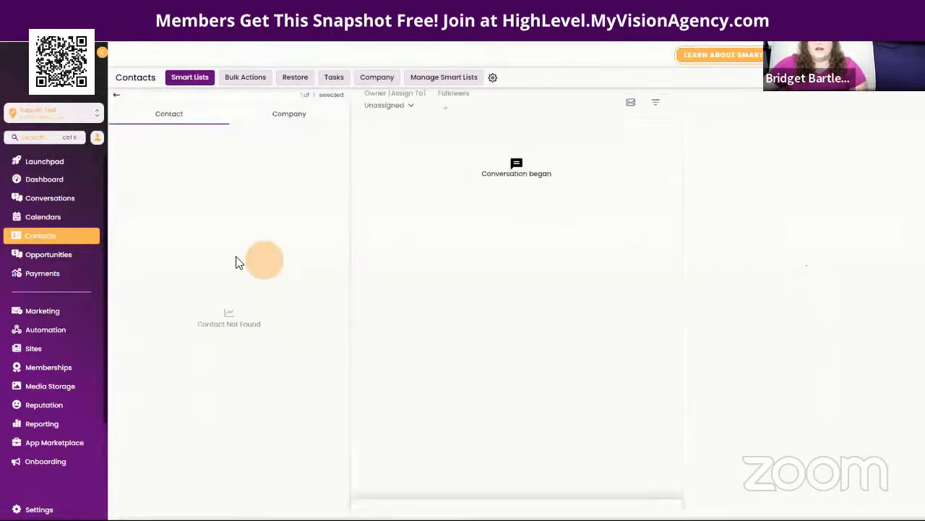
pyautogui.scroll(-5, 265, 340)
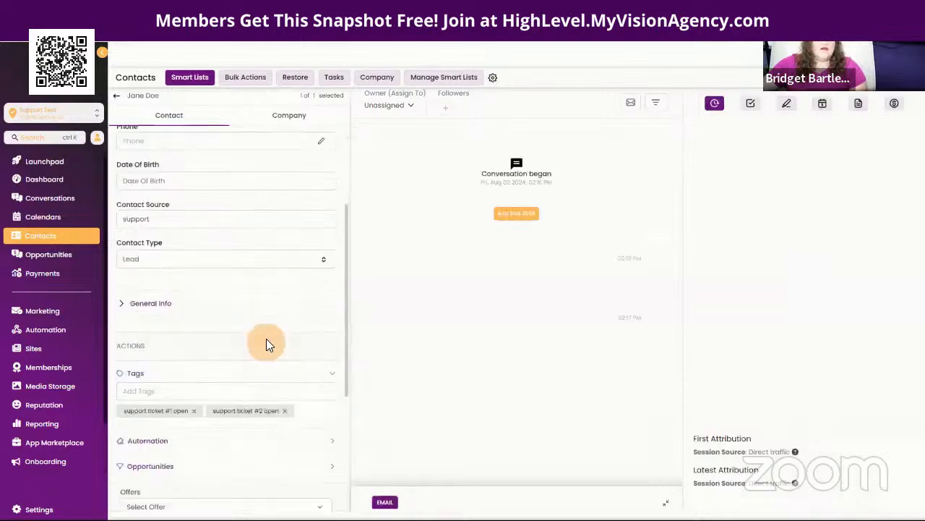
pyautogui.scroll(5, 228, 281)
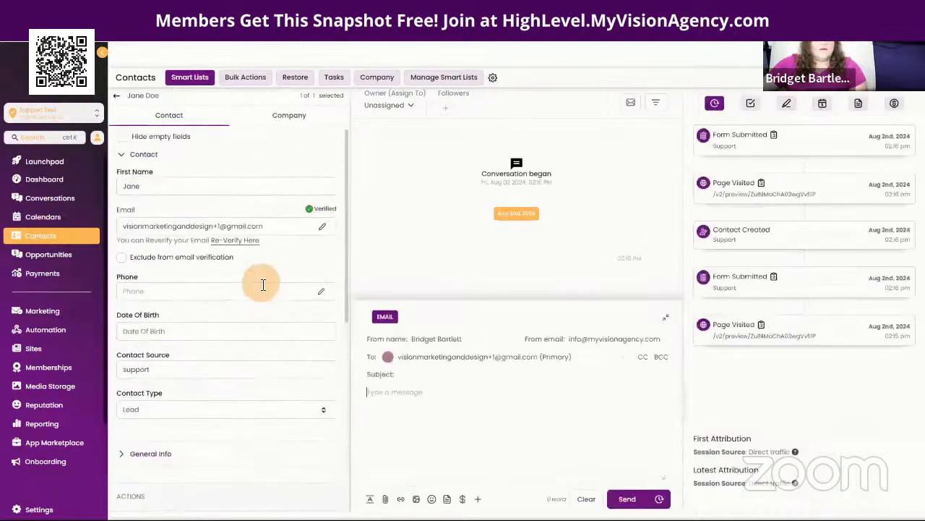
pyautogui.scroll(-6, 262, 299)
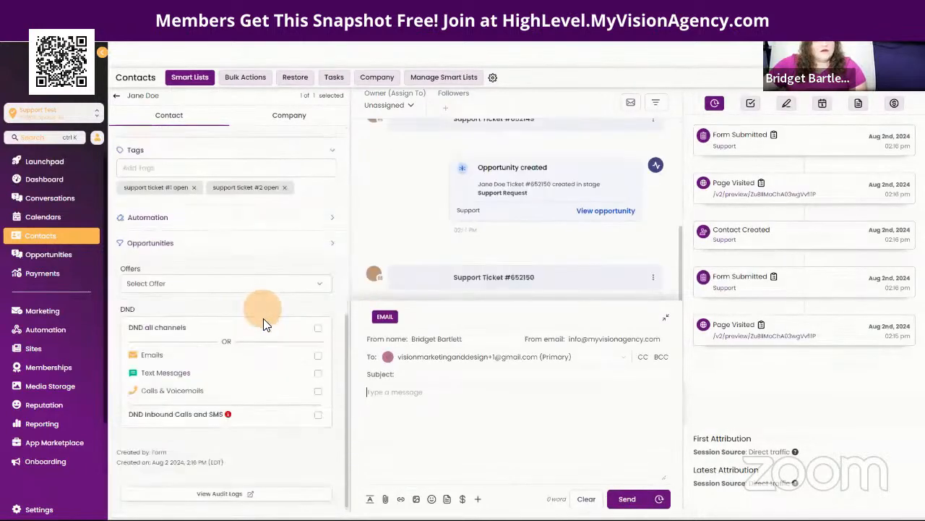
pyautogui.scroll(4, 211, 209)
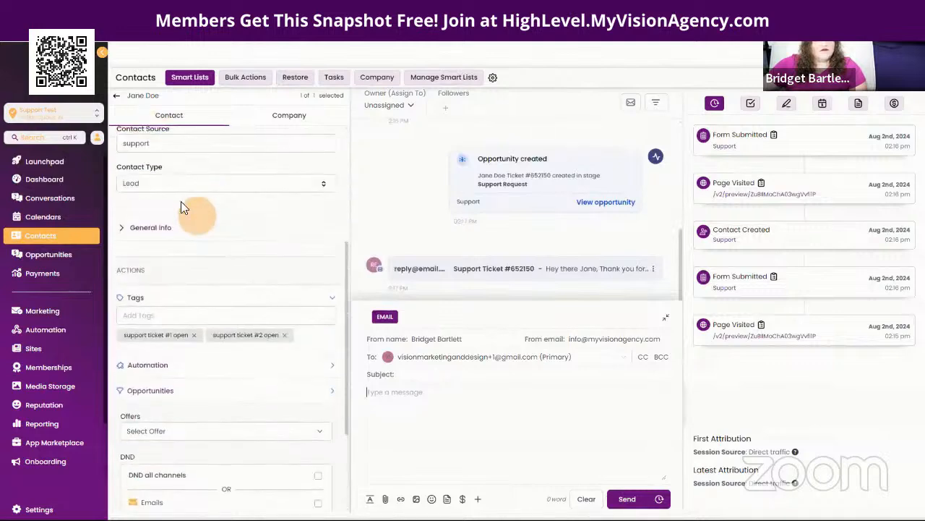
pyautogui.click(61, 30)
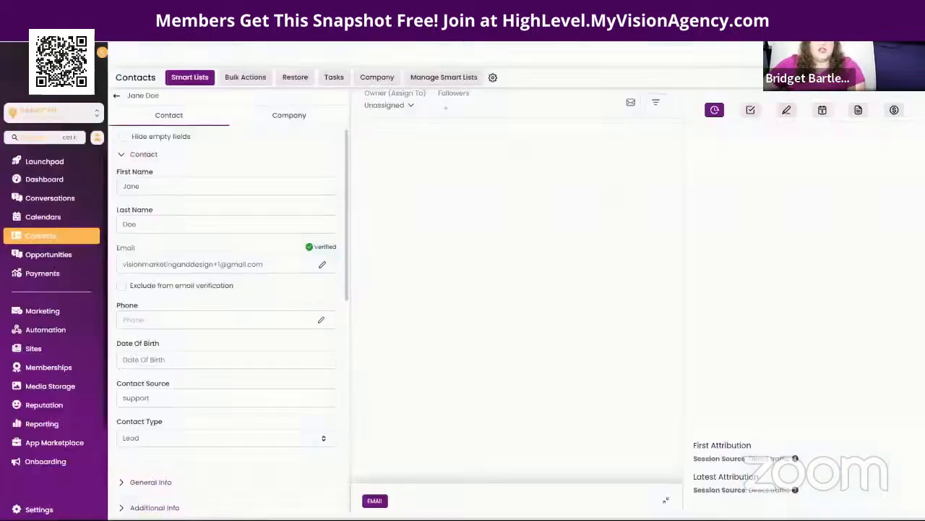
# Step: Check the contact's Support URL and issue 'test 2' fields, then go to Opportunities
pyautogui.scroll(-6, 248, 327)
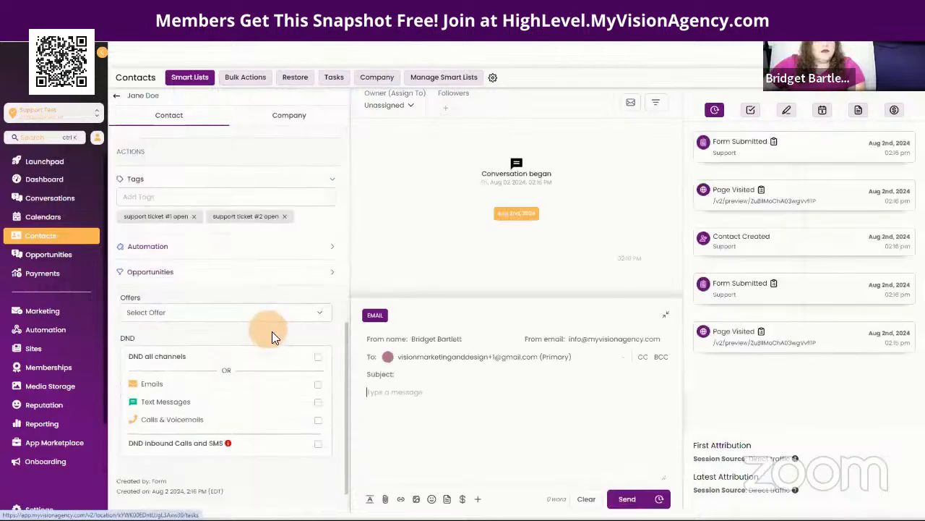
pyautogui.scroll(3, 253, 325)
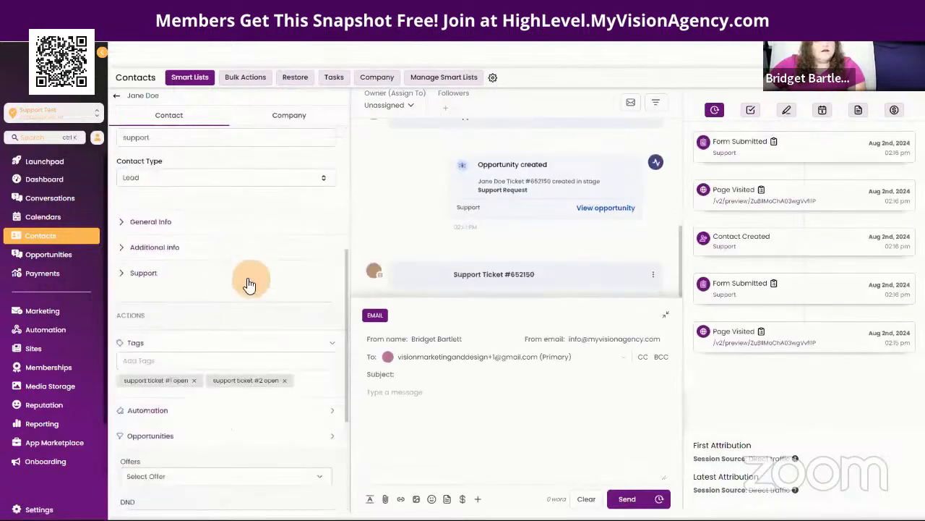
pyautogui.click(148, 273)
pyautogui.scroll(-3, 238, 309)
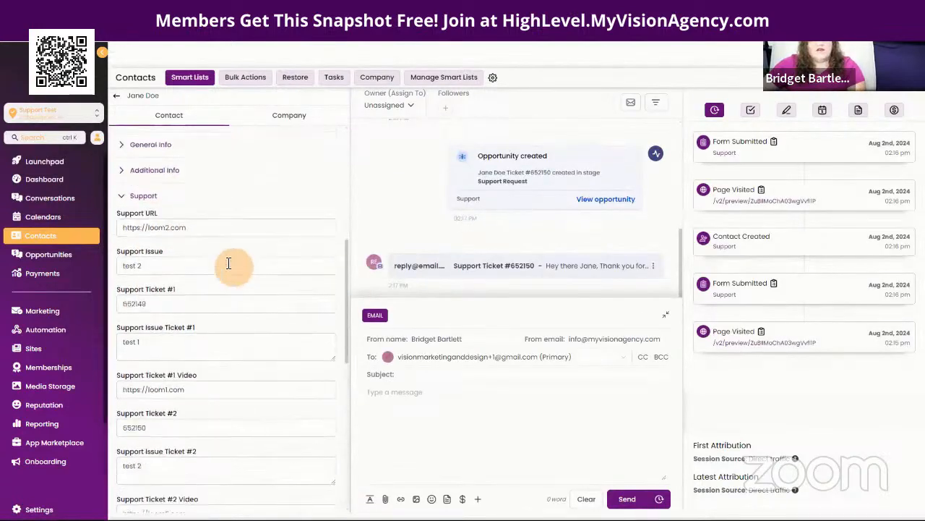
pyautogui.moveTo(127, 208); pyautogui.dragTo(251, 214)
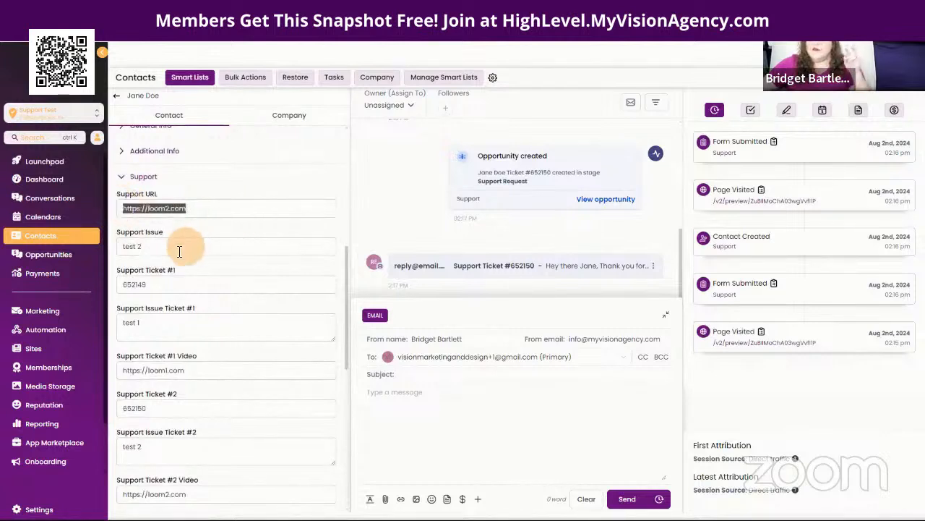
pyautogui.moveTo(174, 246); pyautogui.dragTo(114, 249)
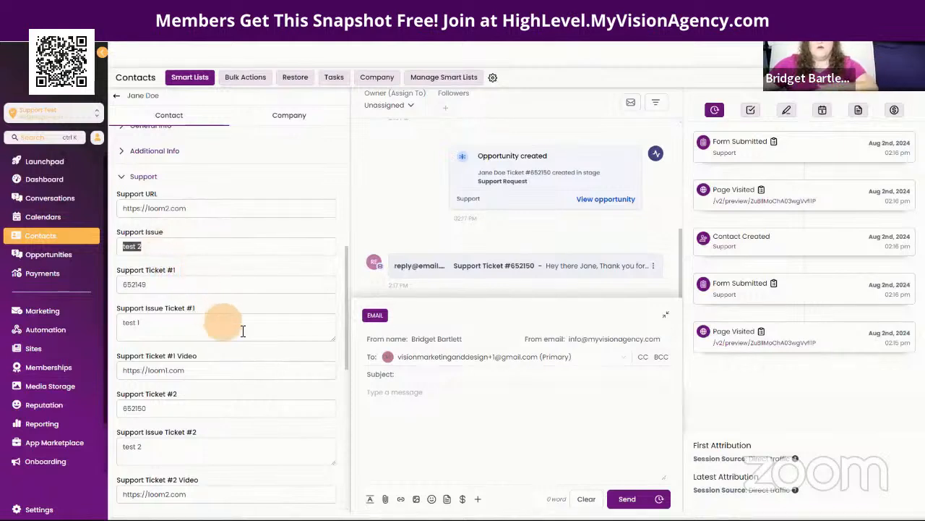
pyautogui.click(131, 235)
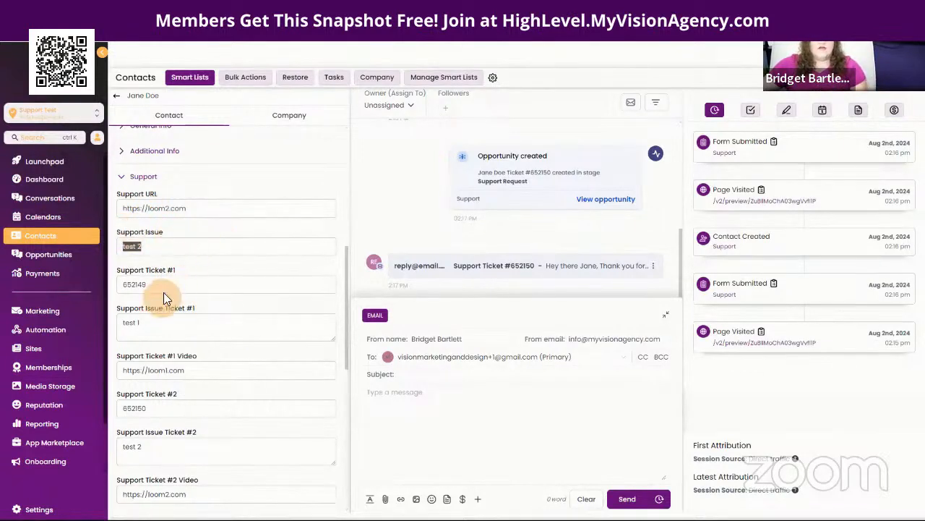
pyautogui.scroll(-3, 181, 275)
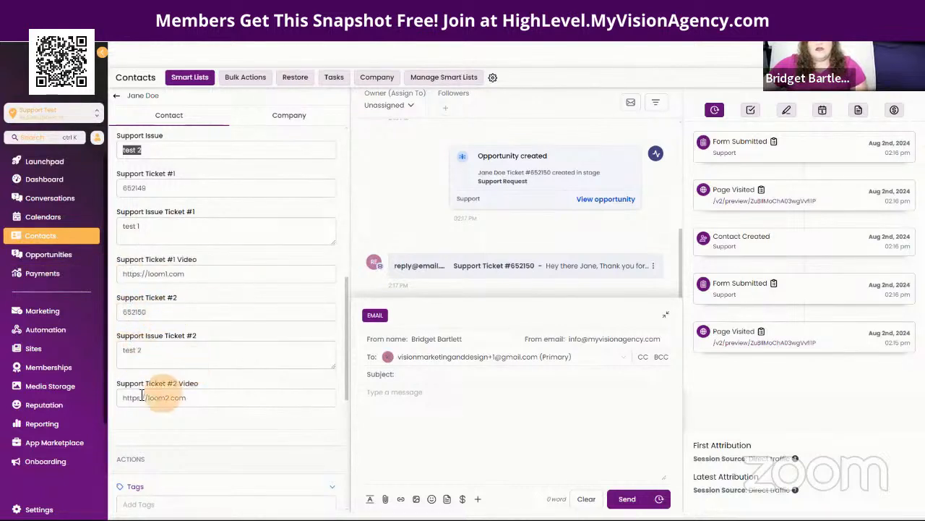
pyautogui.click(46, 261)
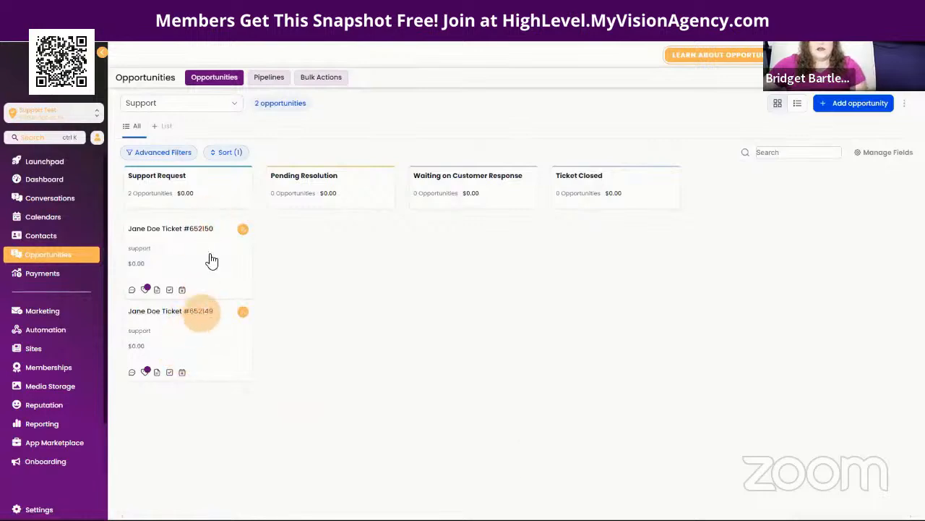
pyautogui.click(179, 342)
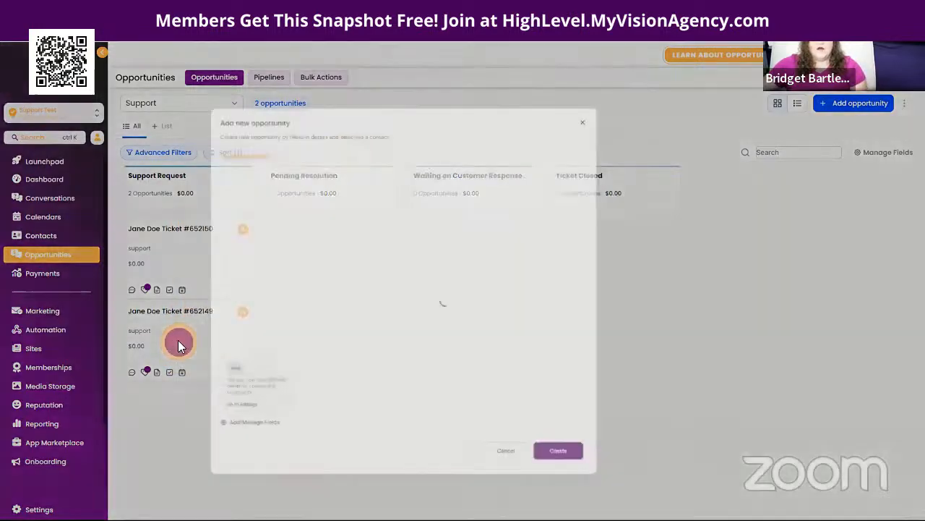
pyautogui.click(250, 129)
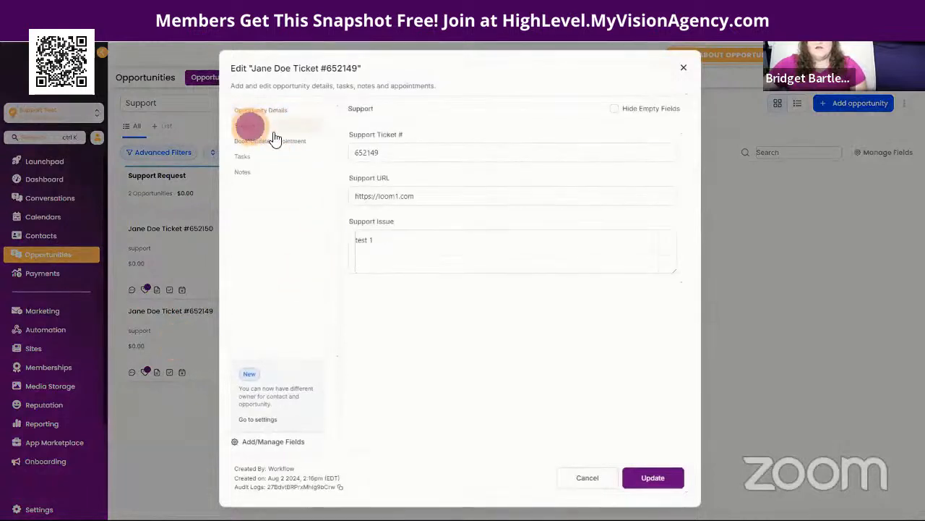
pyautogui.moveTo(405, 152); pyautogui.dragTo(353, 157)
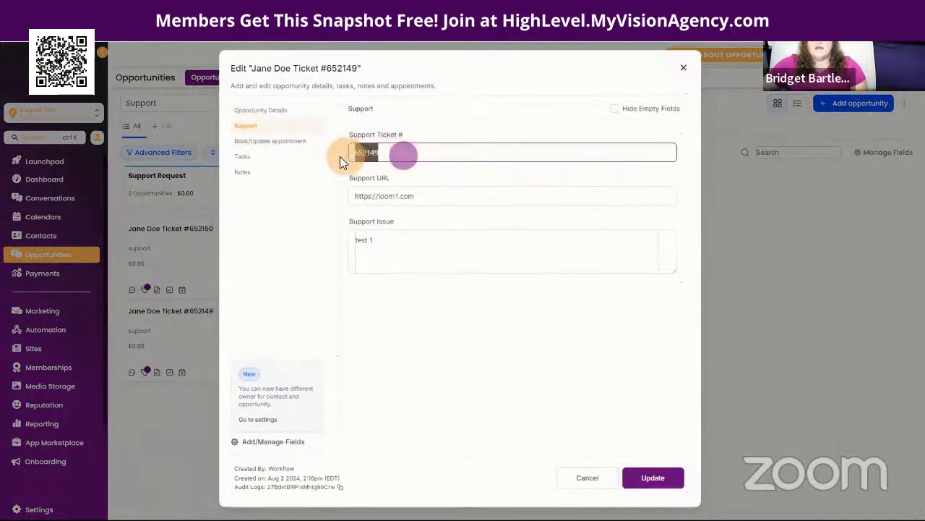
pyautogui.moveTo(438, 196); pyautogui.dragTo(340, 196)
pyautogui.click(400, 240)
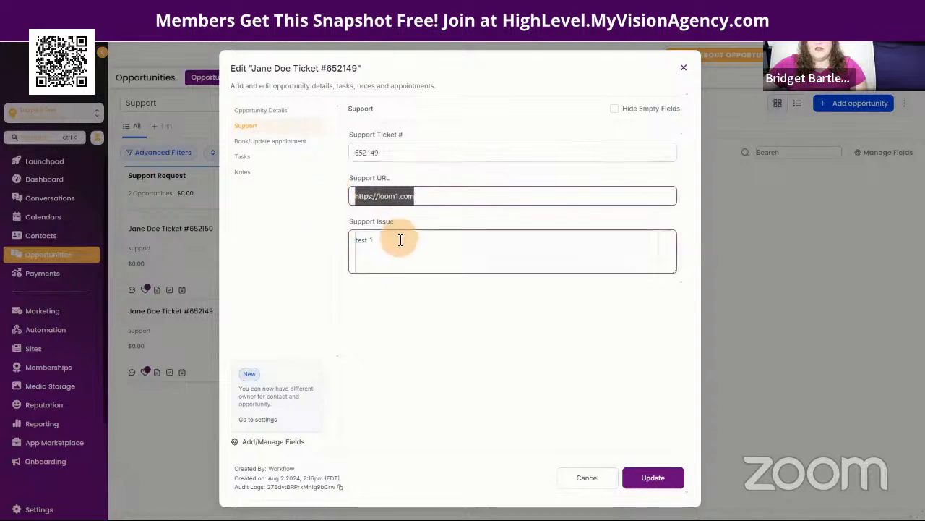
pyautogui.moveTo(386, 241); pyautogui.dragTo(352, 242)
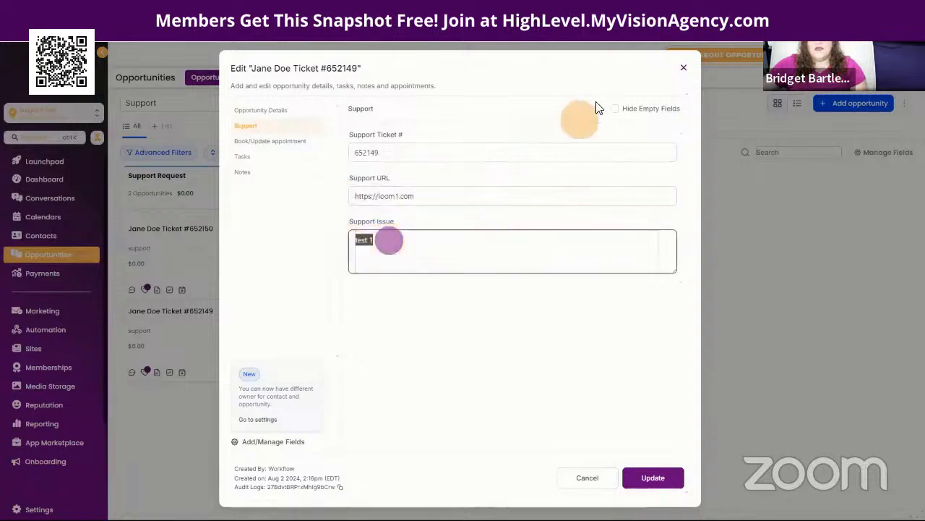
pyautogui.click(683, 67)
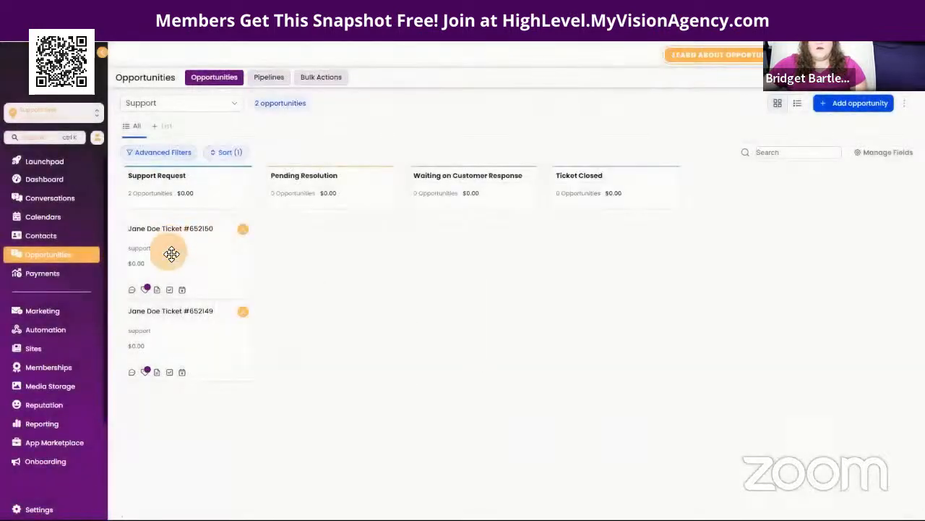
pyautogui.click(172, 253)
pyautogui.click(249, 125)
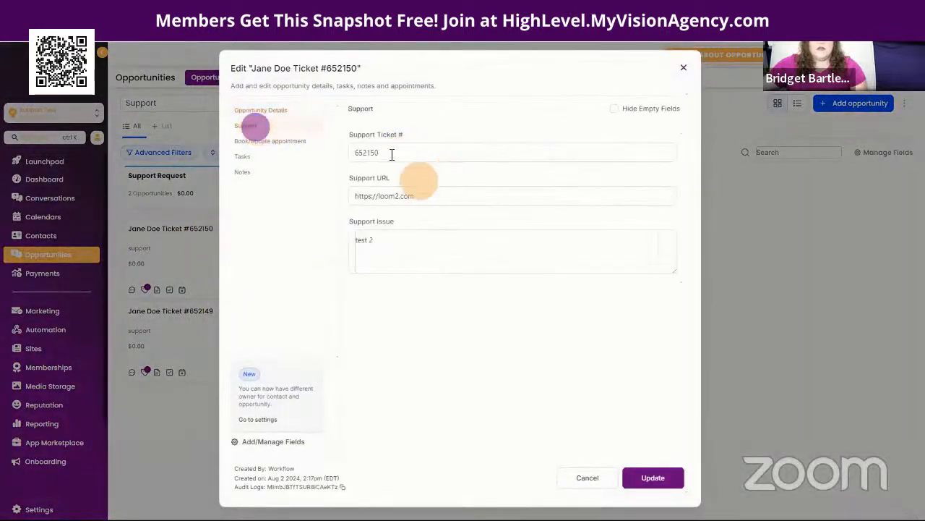
pyautogui.doubleClick(392, 153)
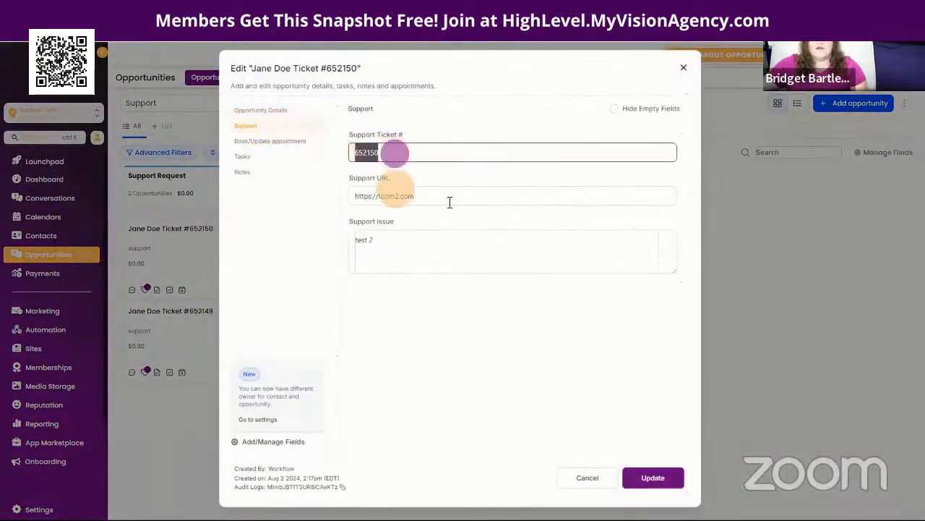
pyautogui.click(683, 67)
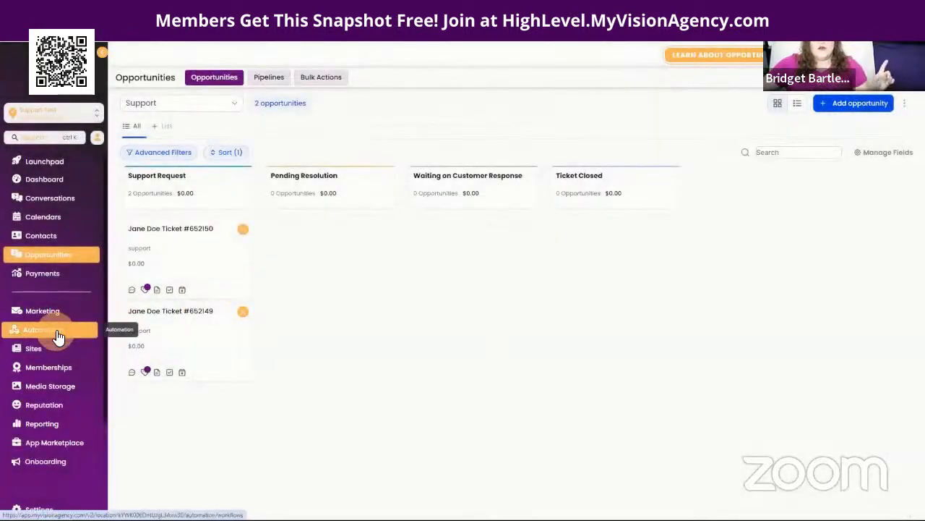
pyautogui.click(58, 334)
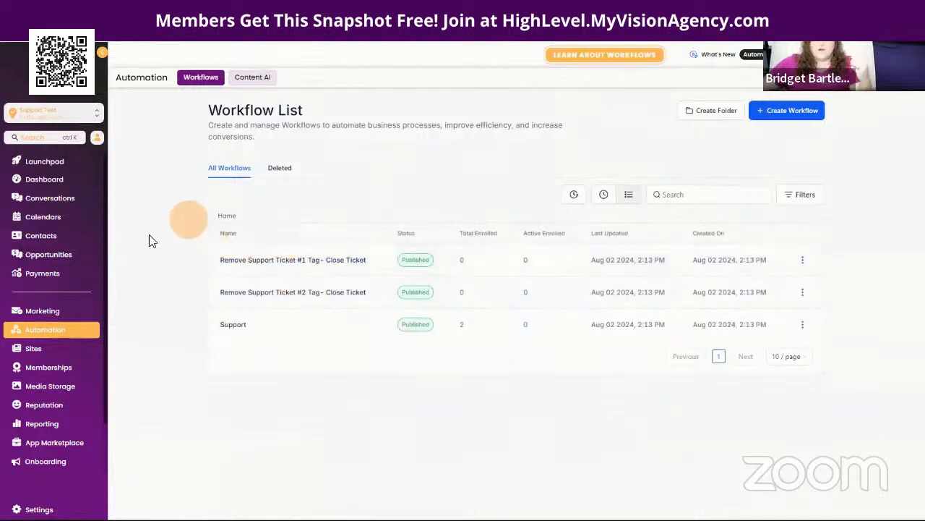
# Step: Move ticket #652150 from Support Request into Waiting on Customer Response
pyautogui.click(72, 255)
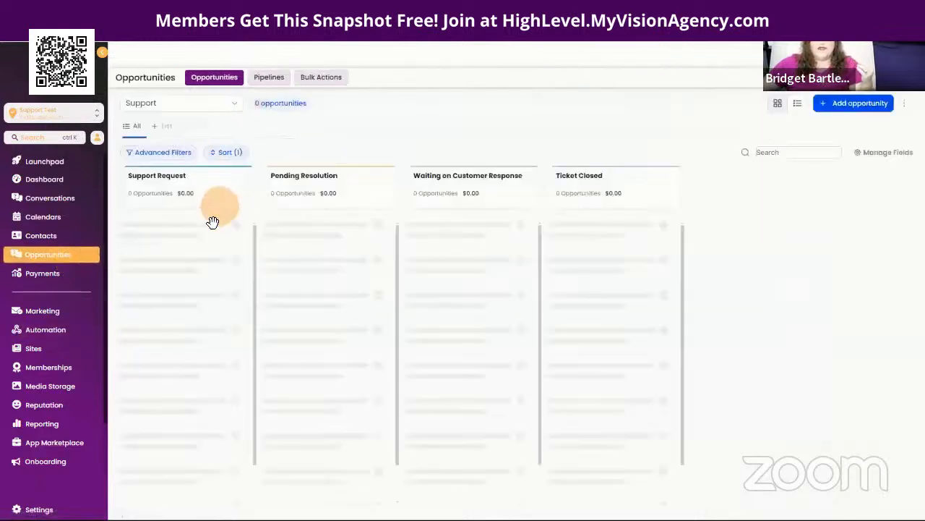
pyautogui.moveTo(210, 268); pyautogui.dragTo(470, 304)
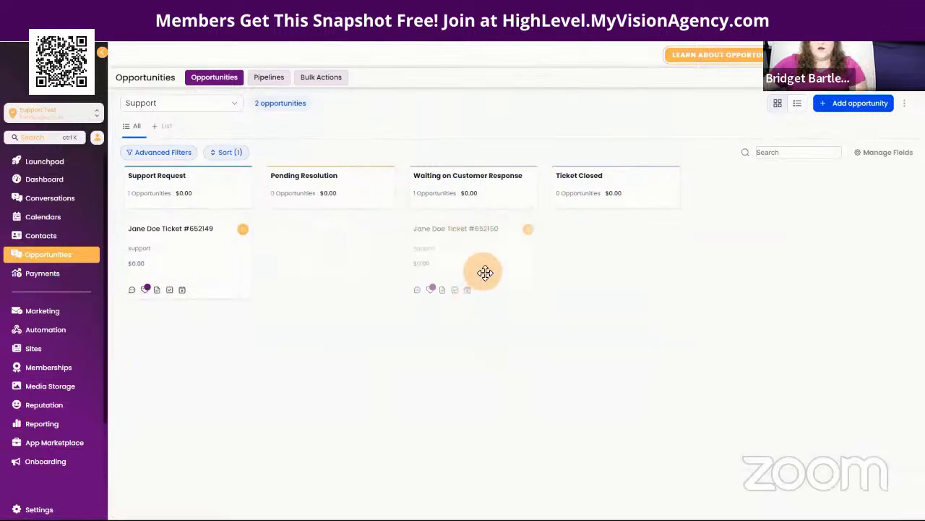
pyautogui.moveTo(485, 272); pyautogui.dragTo(486, 260)
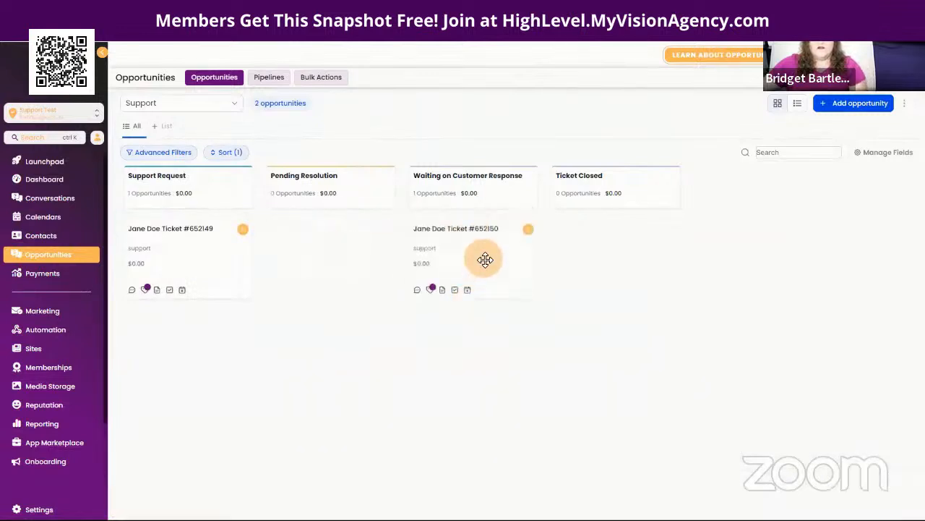
pyautogui.click(63, 330)
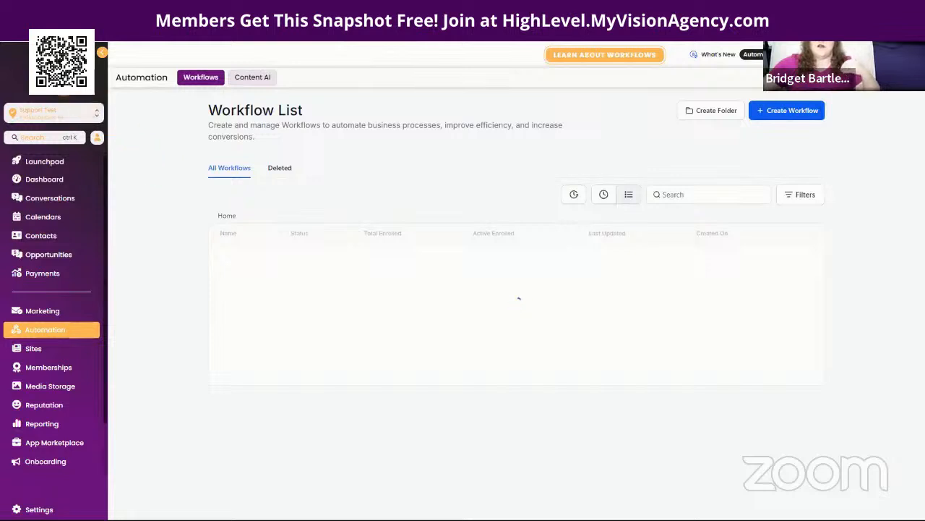
pyautogui.click(333, 196)
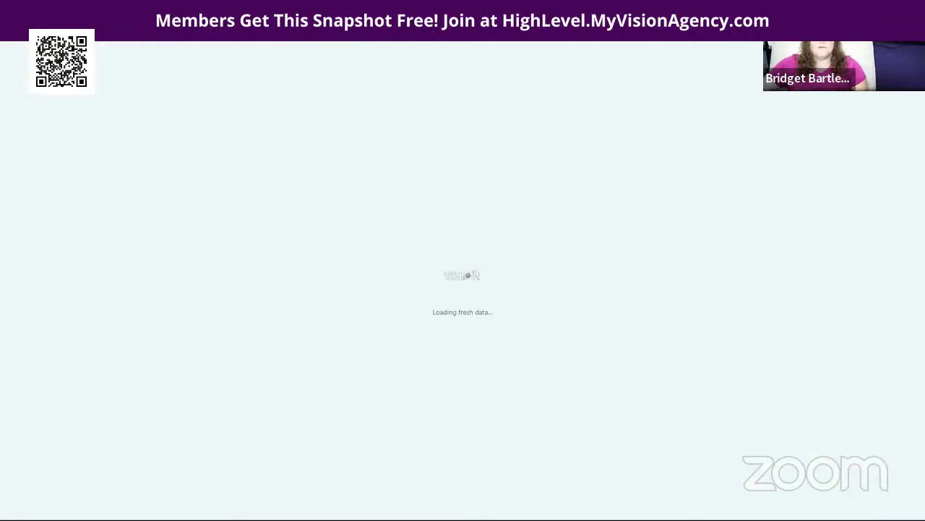
pyautogui.click(243, 325)
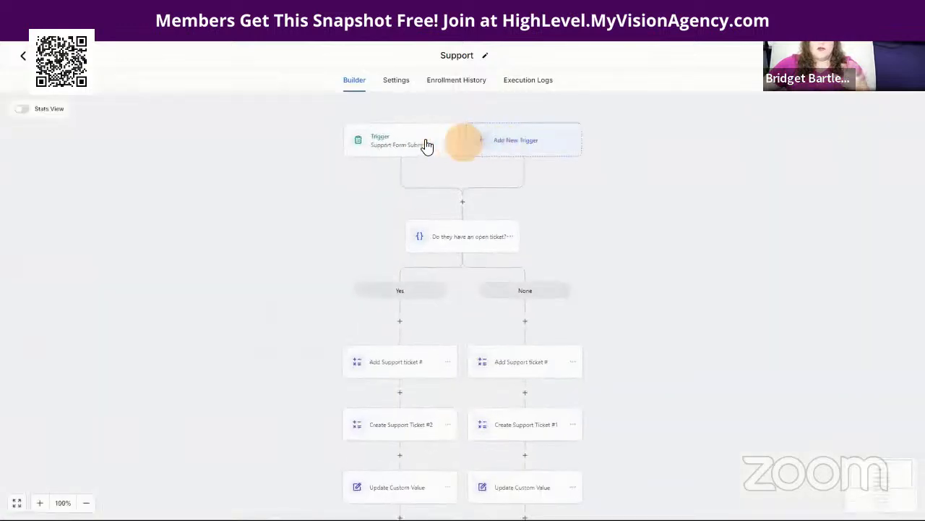
pyautogui.click(424, 144)
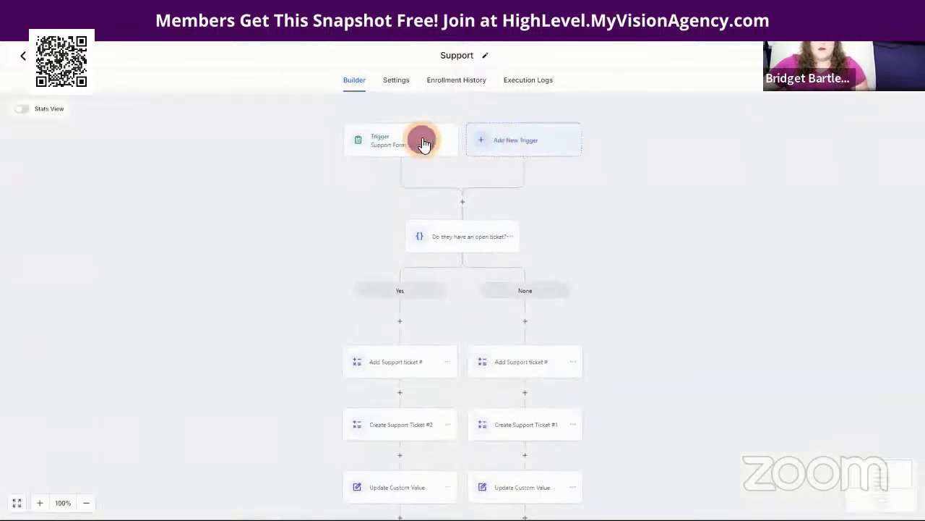
pyautogui.click(839, 502)
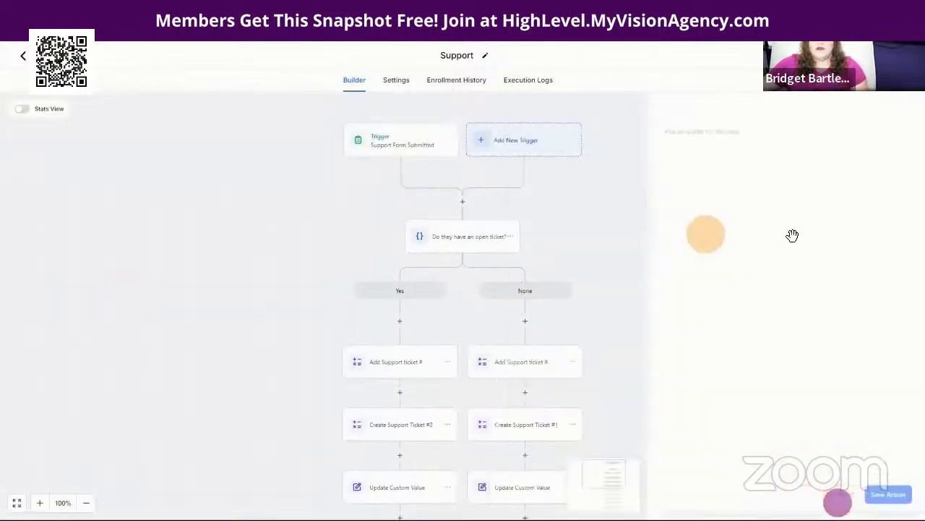
pyautogui.click(455, 233)
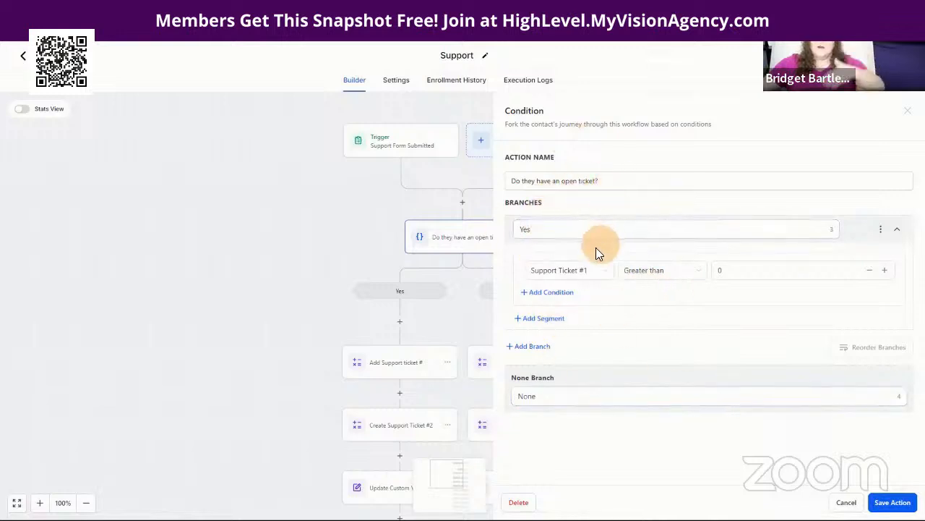
pyautogui.click(719, 270)
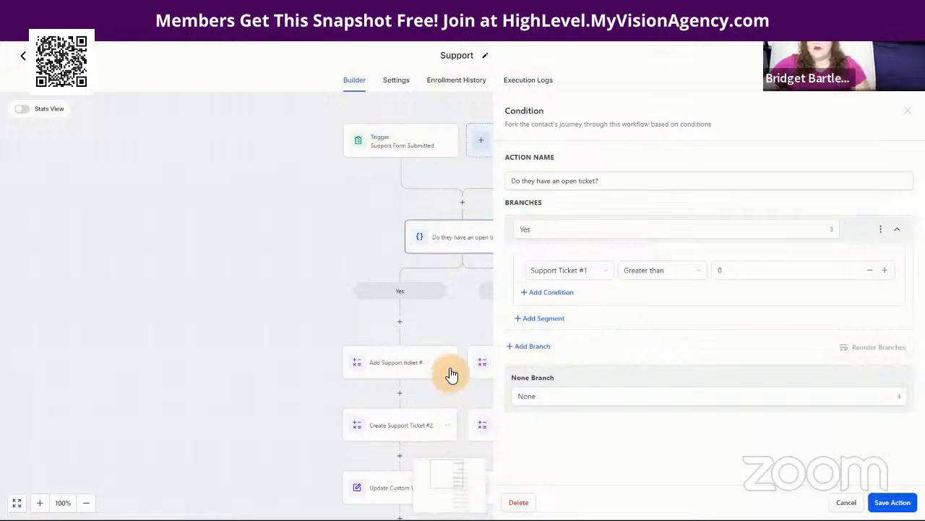
pyautogui.click(736, 274)
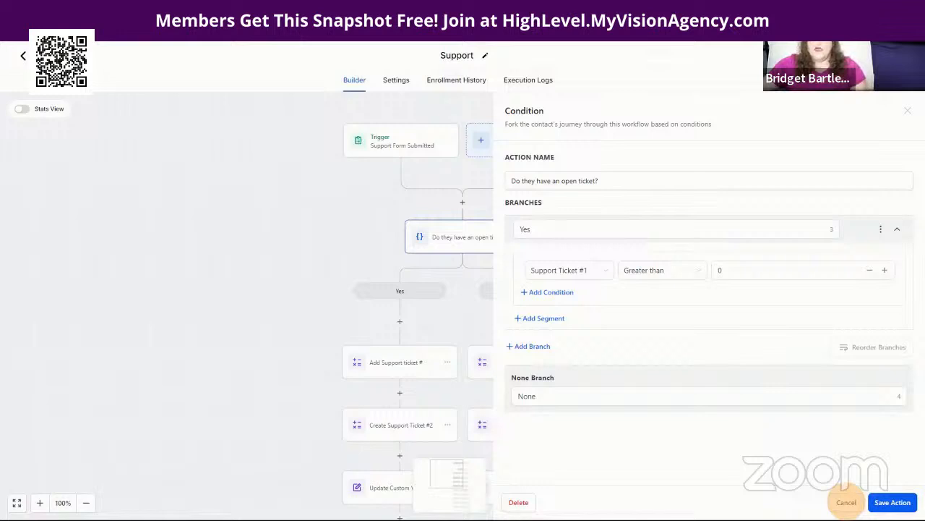
pyautogui.click(846, 501)
# Step: Review the Support workflow's Add Support Ticket #2 Tag and #1 Tag actions, then return to the workflow list
pyautogui.scroll(-5, 680, 309)
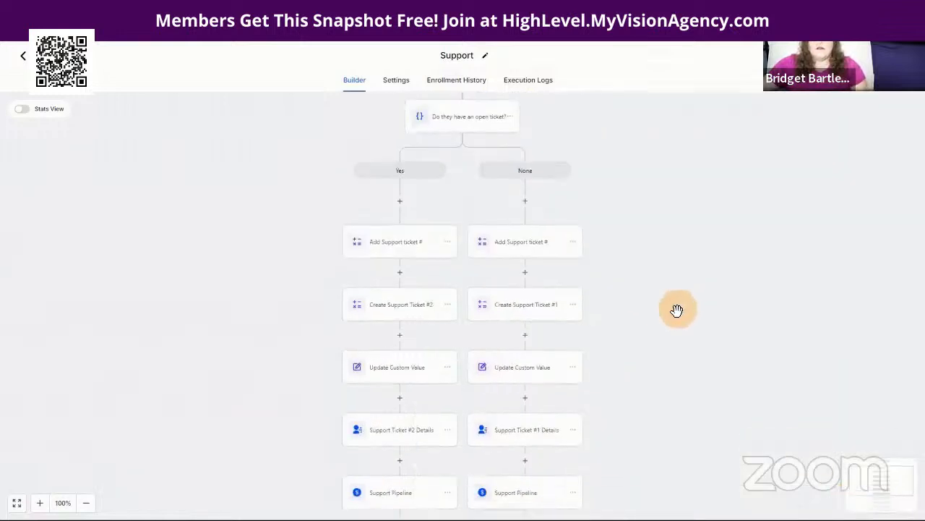
pyautogui.scroll(-3, 455, 182)
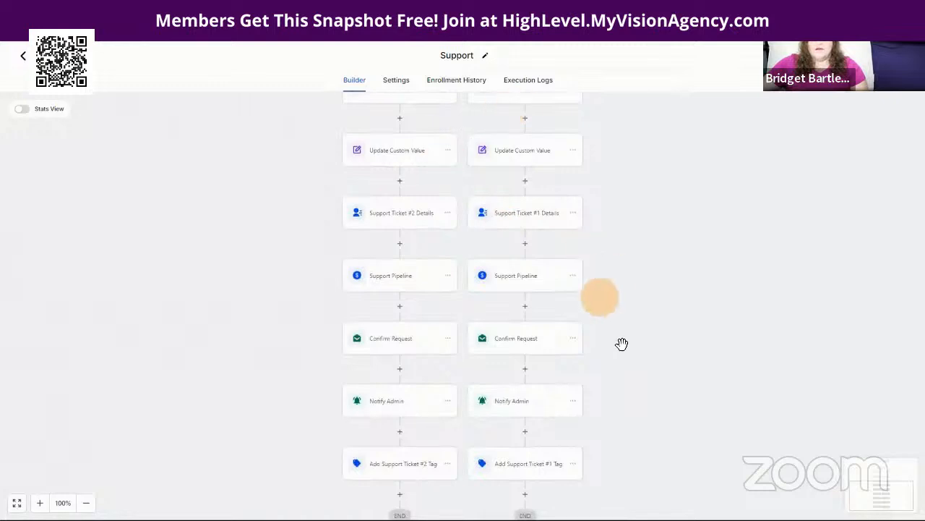
pyautogui.scroll(-2, 640, 364)
pyautogui.scroll(-1, 640, 364)
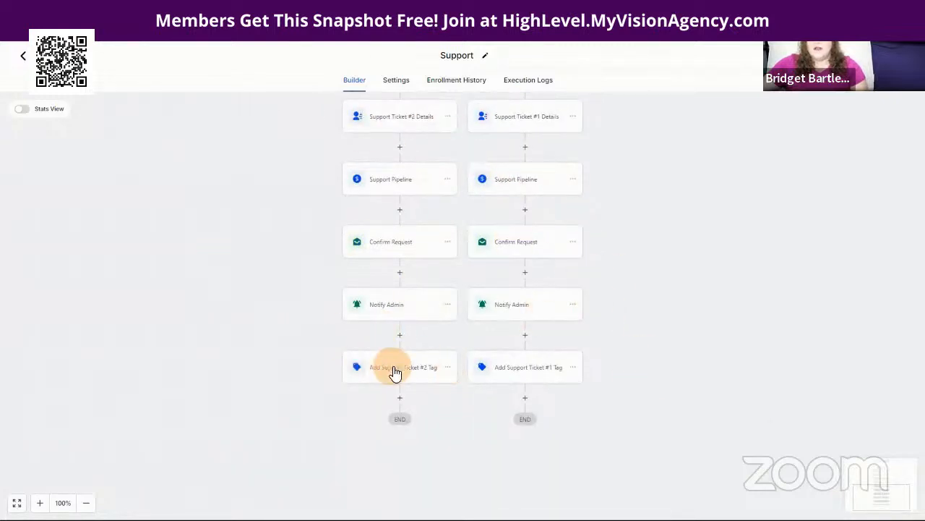
pyautogui.click(395, 369)
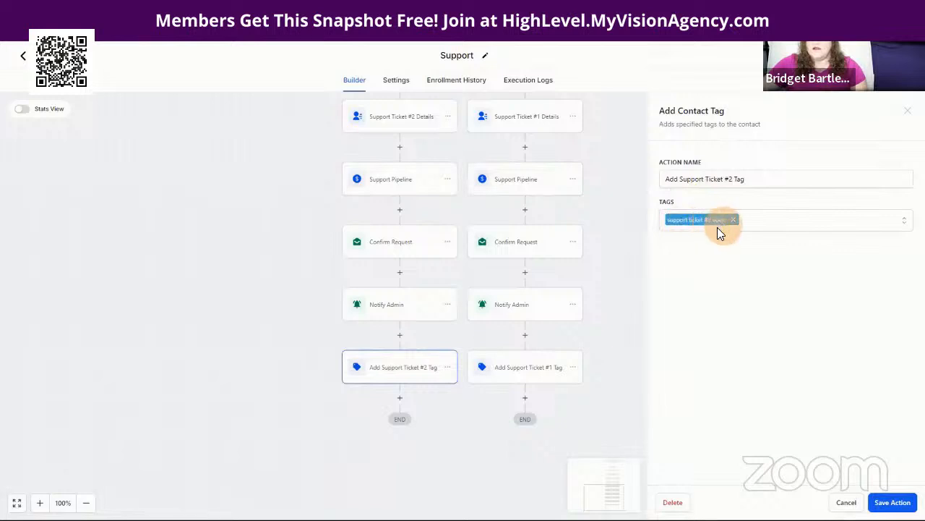
pyautogui.click(524, 369)
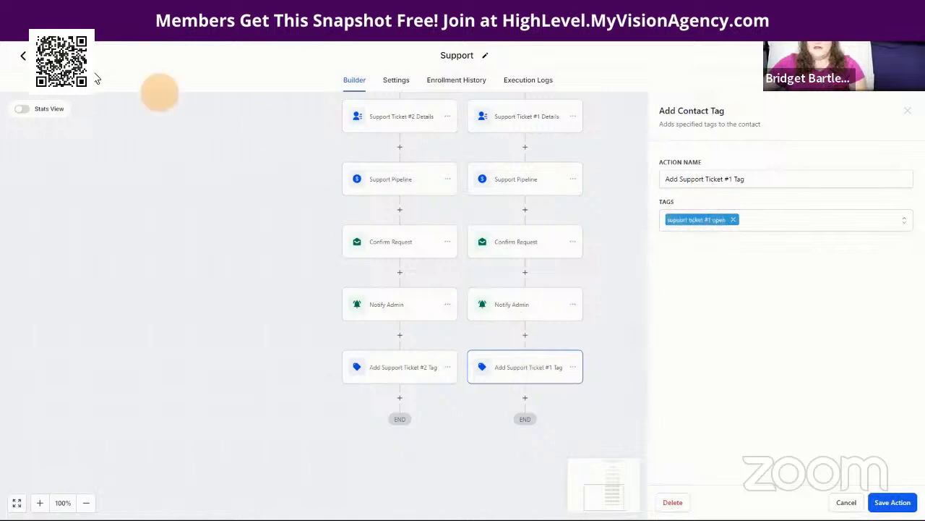
pyautogui.click(54, 57)
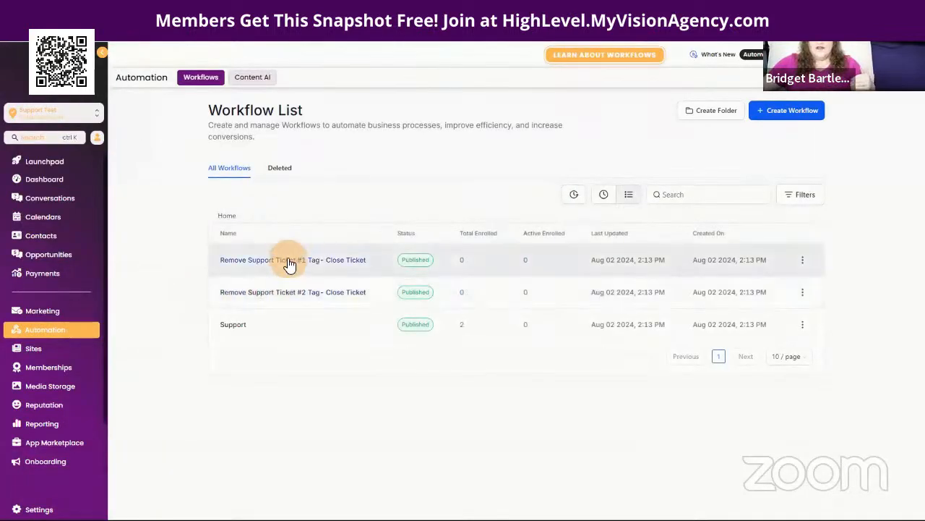
# Step: Open the Remove Support Ticket #1 Tag- Close Ticket workflow, check its trigger, and view the Close Ticket #1 step
pyautogui.click(290, 262)
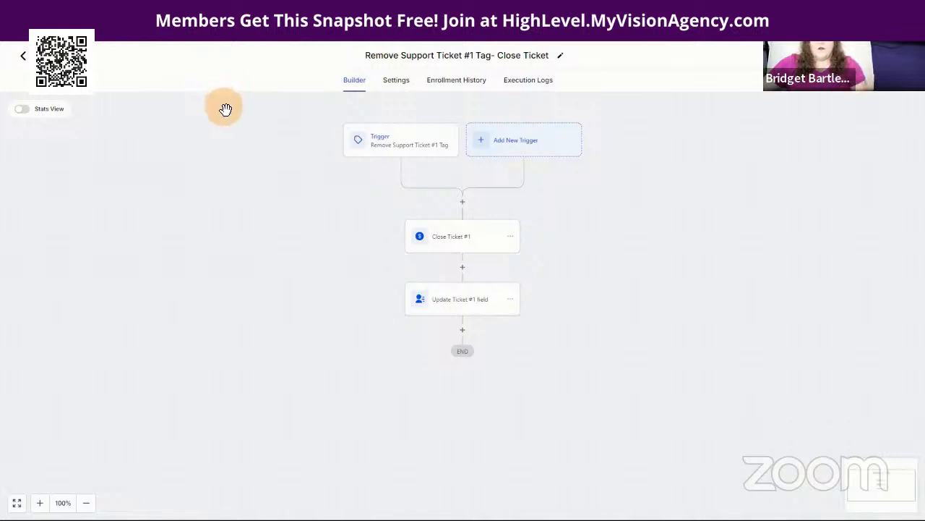
pyautogui.click(383, 146)
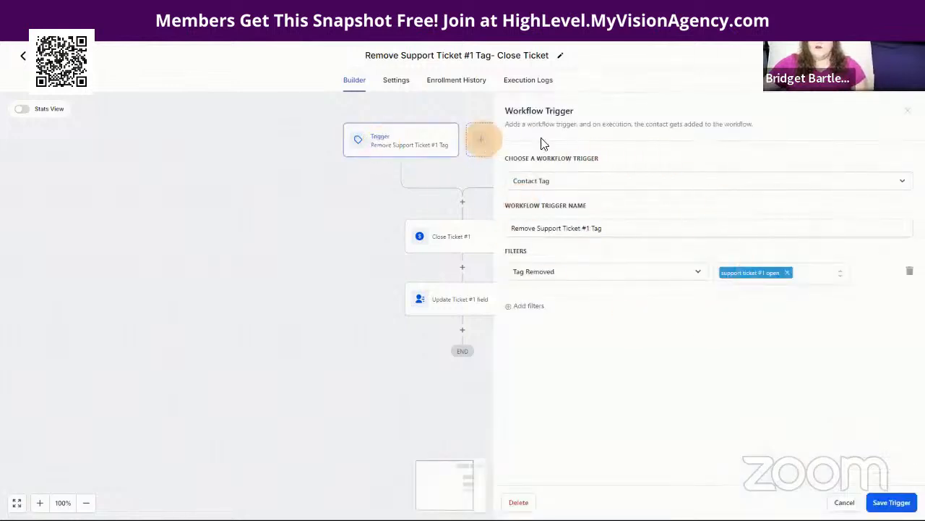
pyautogui.click(843, 502)
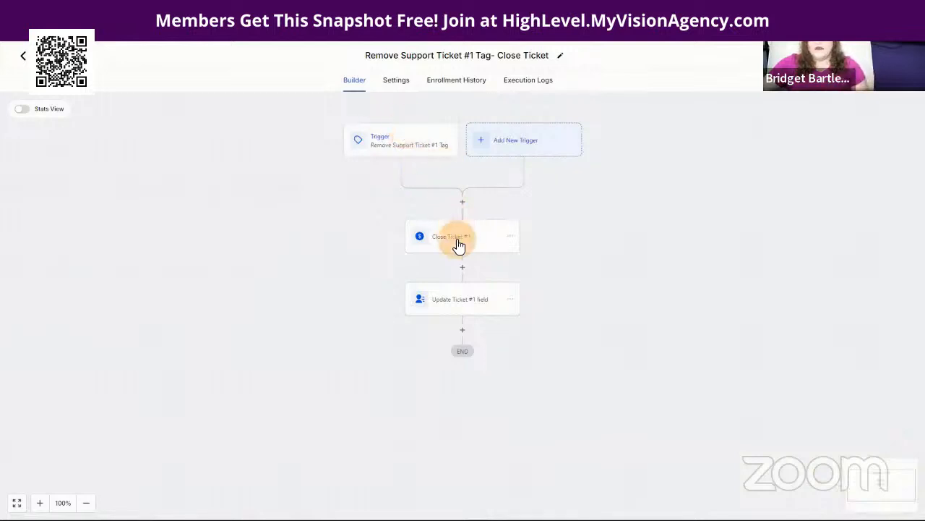
pyautogui.click(389, 138)
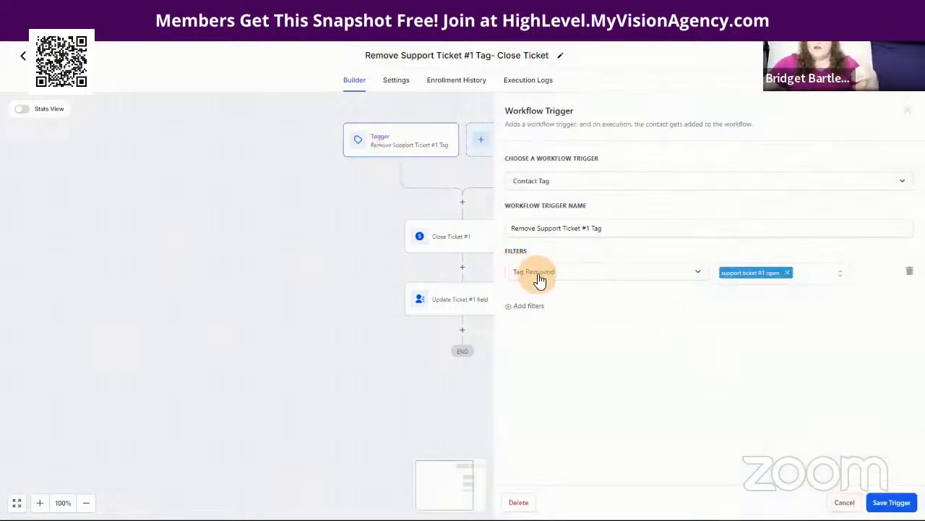
pyautogui.click(844, 502)
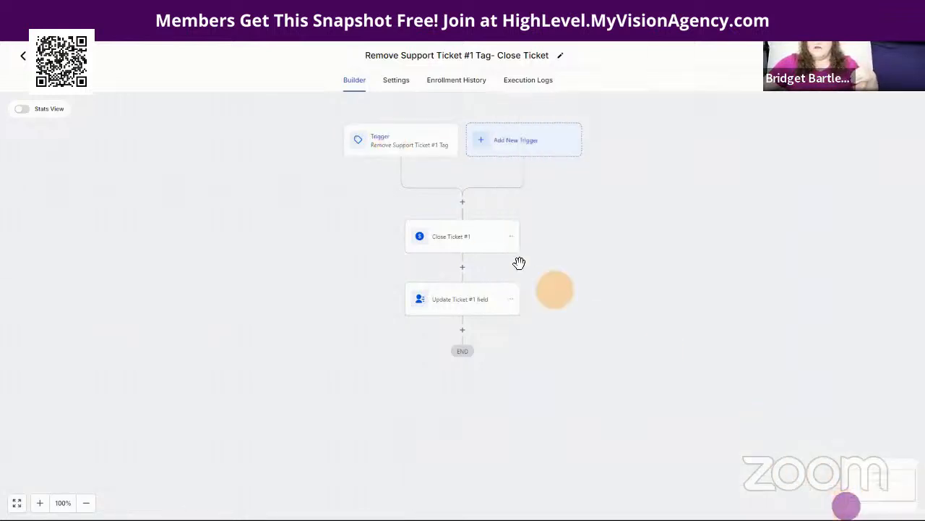
pyautogui.click(454, 241)
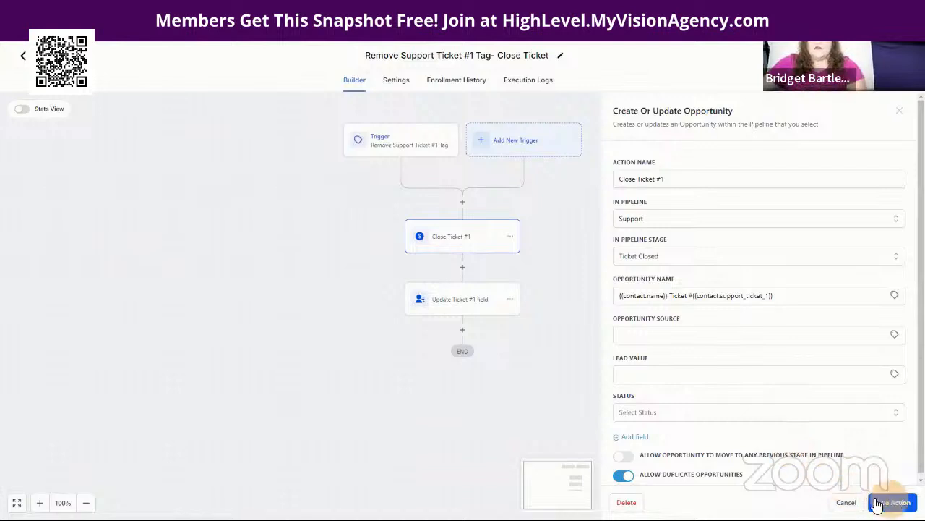
# Step: Inspect the Update Ticket #1 field step resetting ticket fields to 0 and NA, then go back to the workflow list
pyautogui.click(846, 502)
pyautogui.click(465, 307)
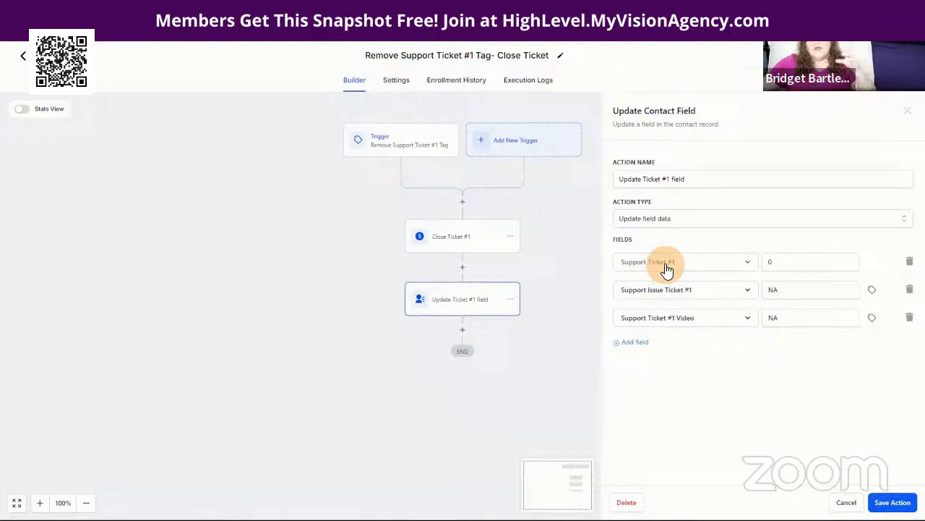
pyautogui.click(778, 263)
pyautogui.click(705, 368)
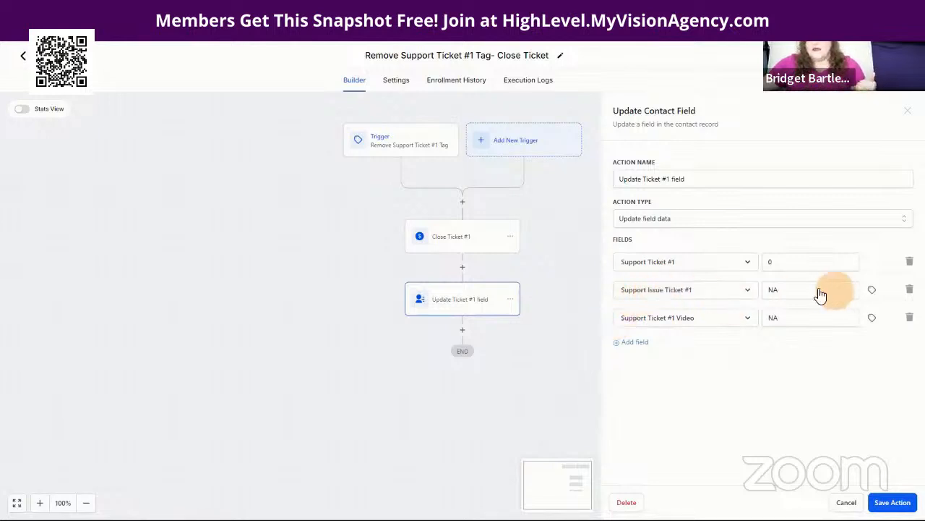
pyautogui.doubleClick(779, 290)
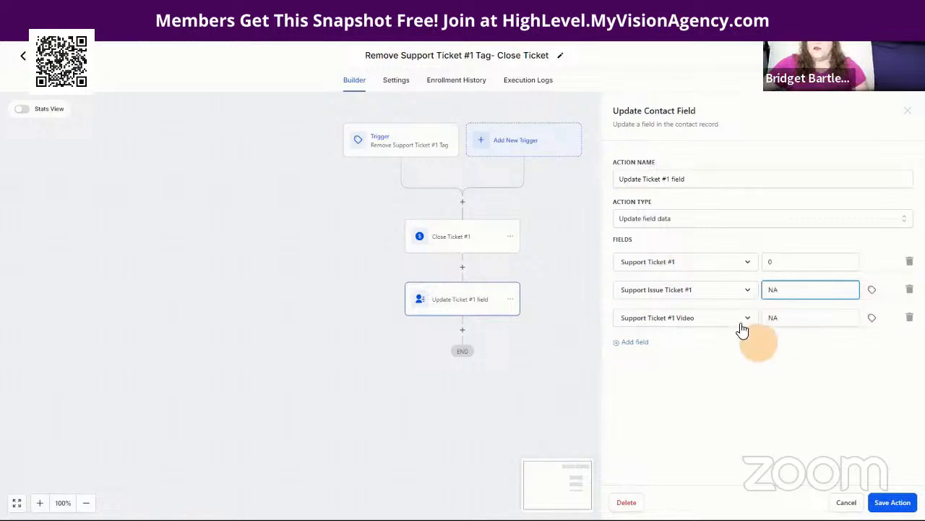
pyautogui.click(836, 498)
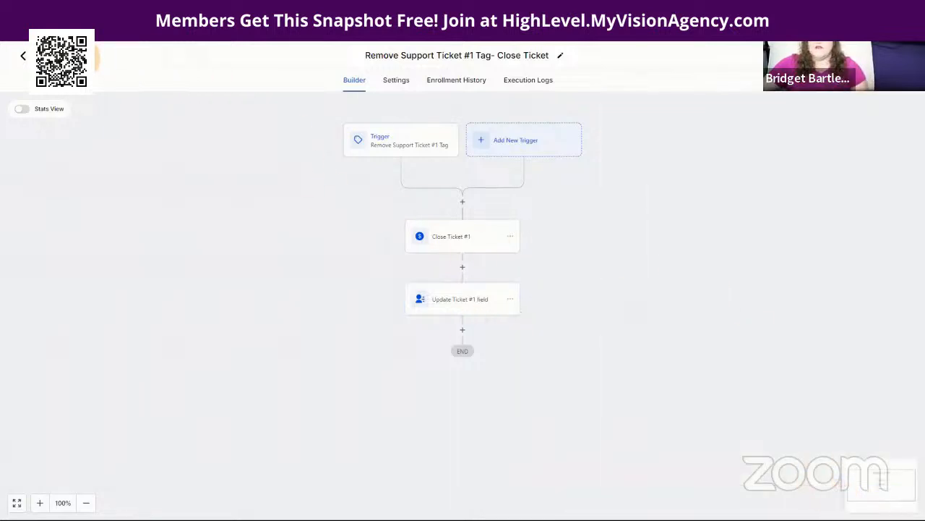
pyautogui.click(78, 57)
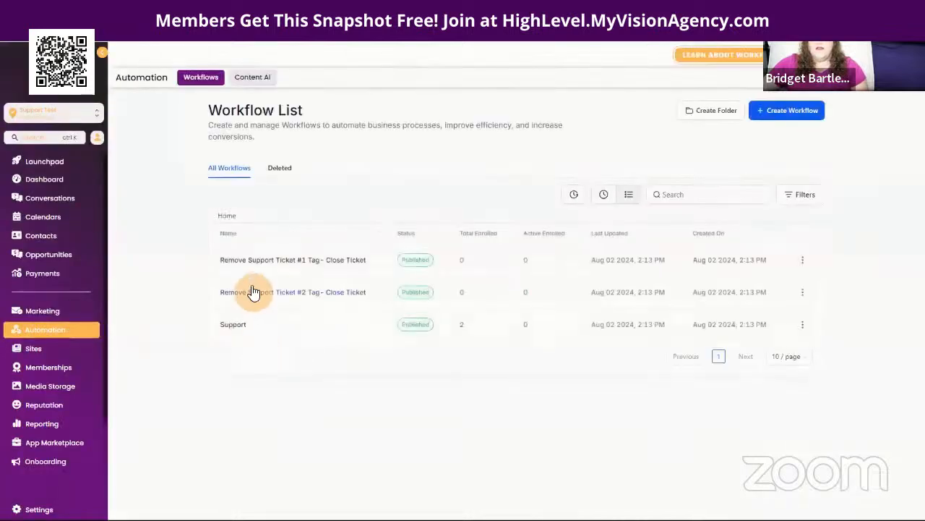
pyautogui.click(264, 295)
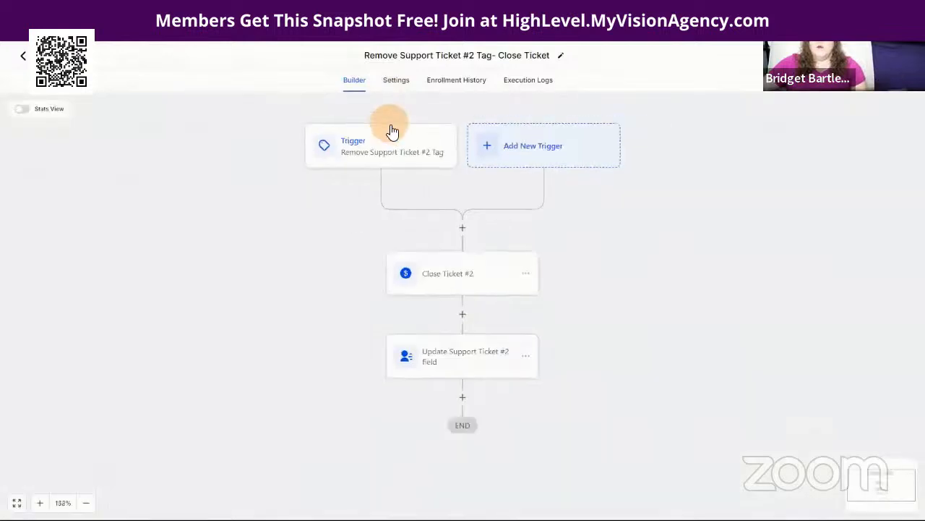
pyautogui.click(388, 138)
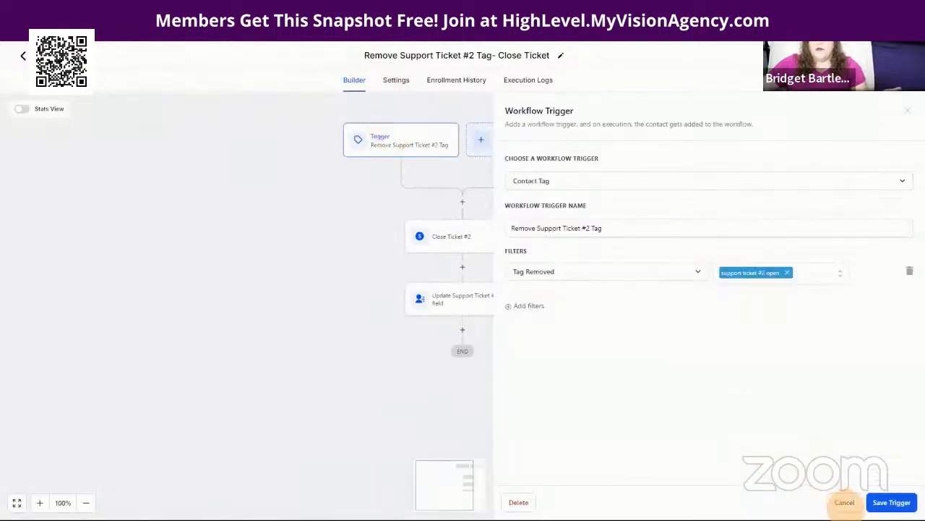
pyautogui.click(845, 502)
pyautogui.click(448, 246)
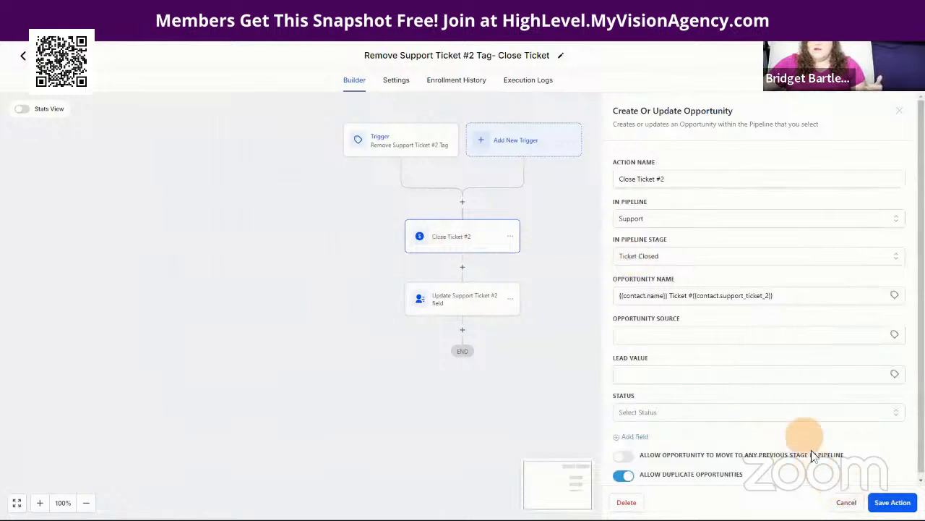
pyautogui.click(846, 502)
pyautogui.click(465, 298)
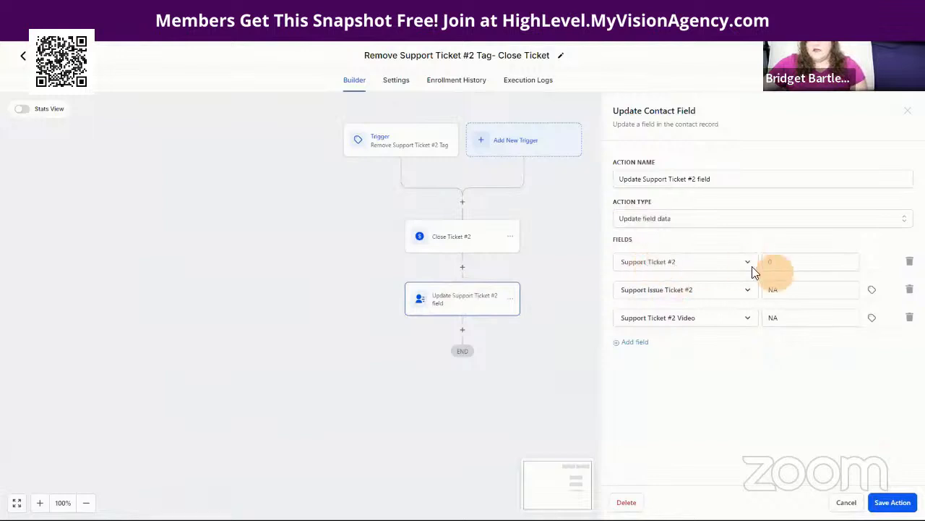
pyautogui.click(847, 502)
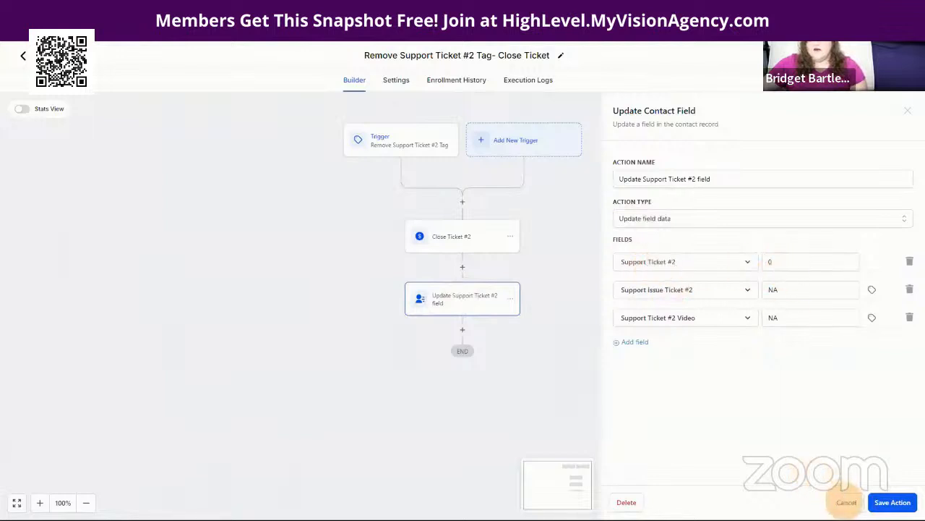
pyautogui.click(848, 502)
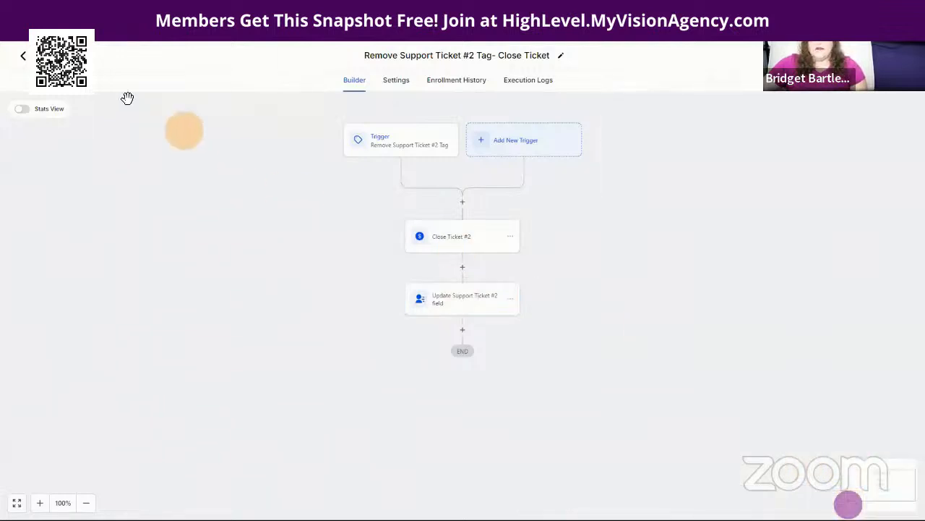
pyautogui.click(22, 56)
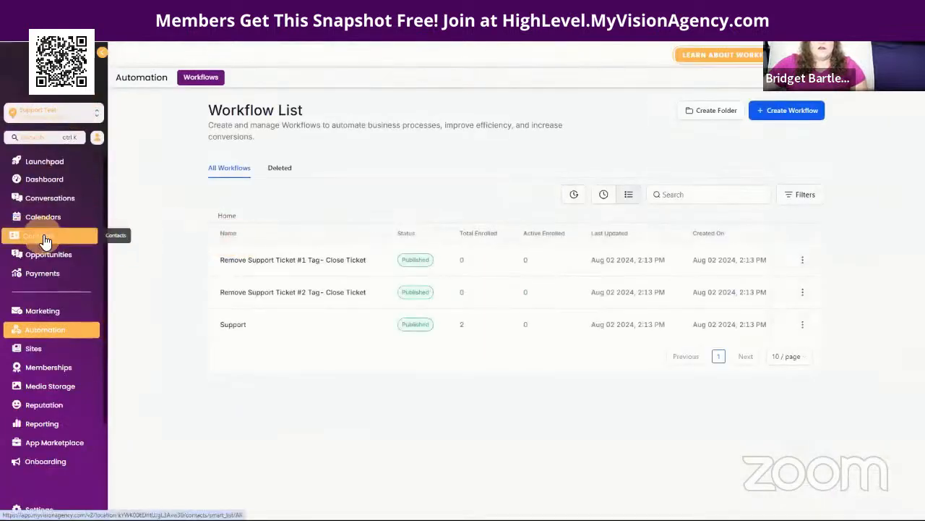
# Step: On the test contact's record, remove the 'support ticket #1 open' tag, keeping only the #2 tag
pyautogui.click(45, 239)
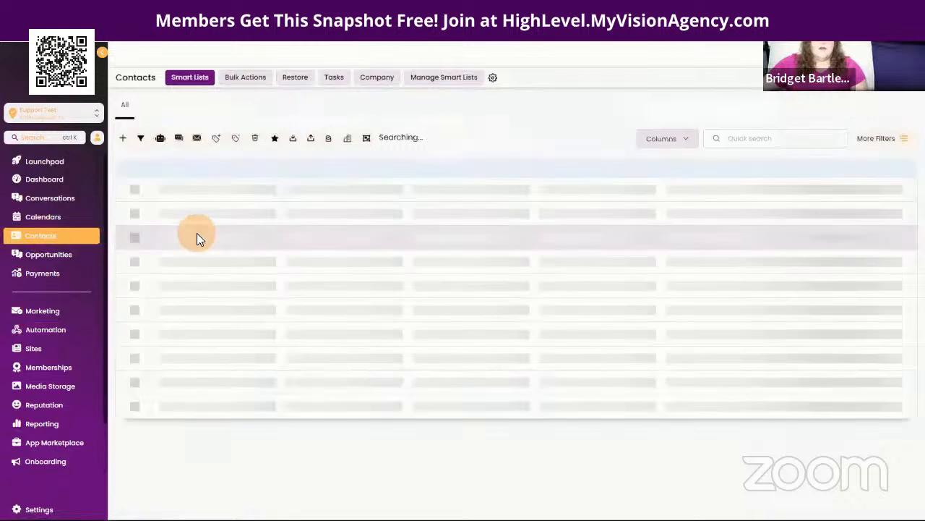
pyautogui.click(215, 211)
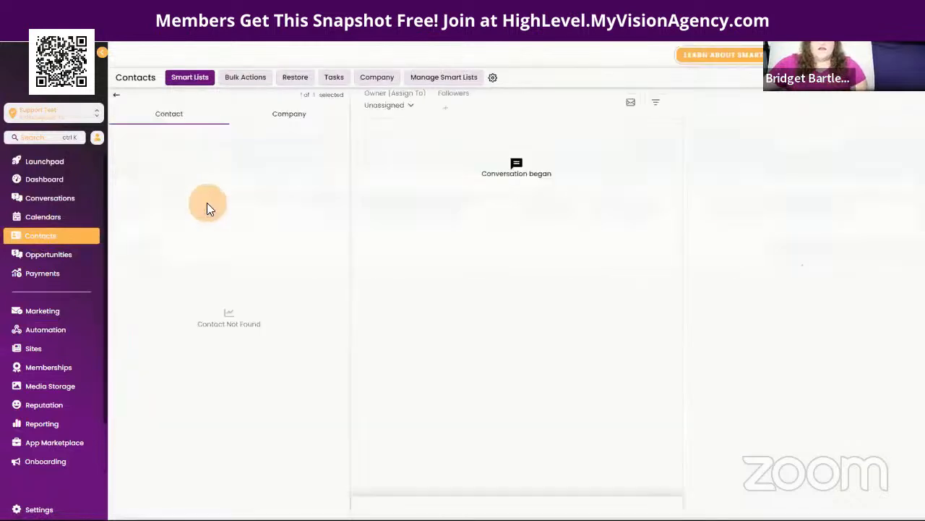
pyautogui.scroll(-2, 285, 337)
pyautogui.scroll(-6, 284, 337)
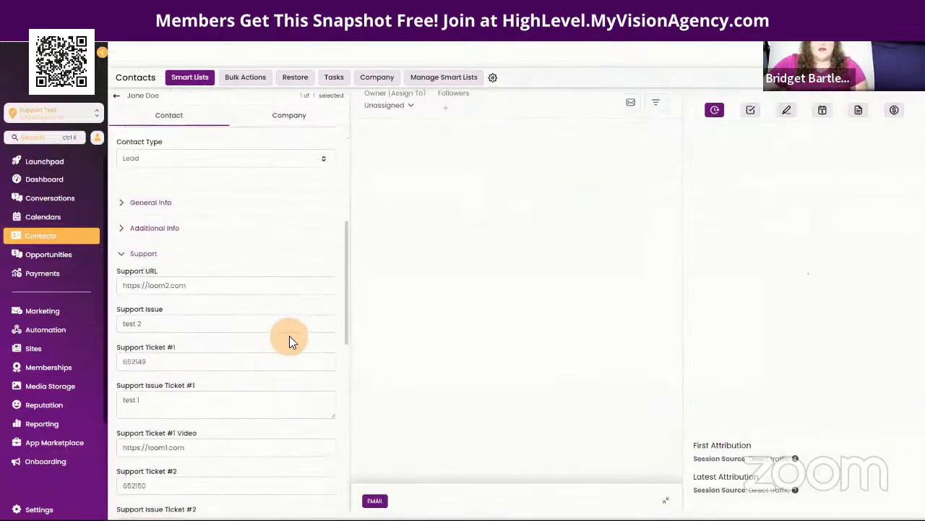
pyautogui.scroll(-3, 181, 419)
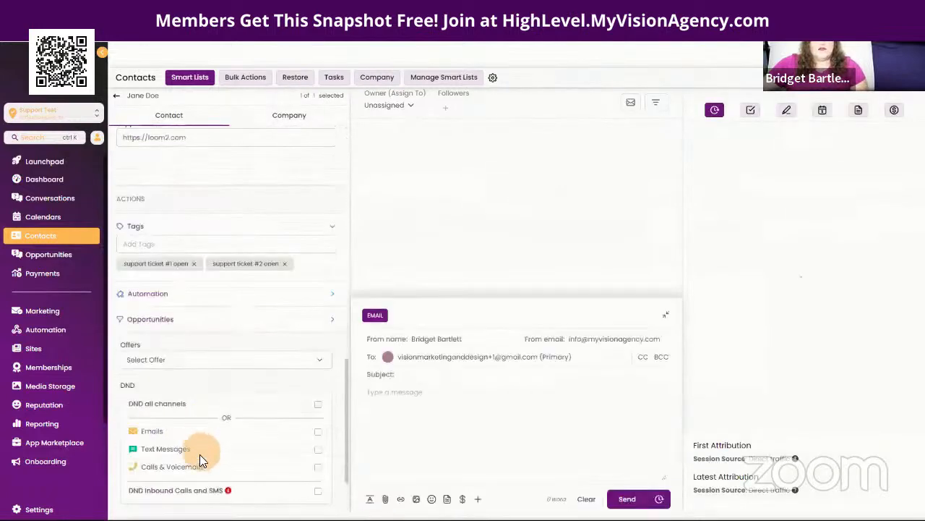
pyautogui.click(192, 264)
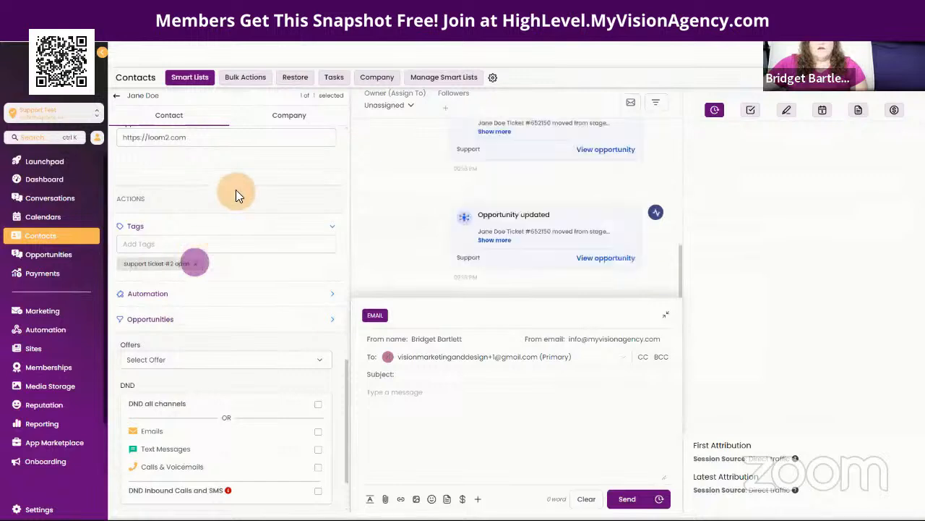
pyautogui.click(54, 255)
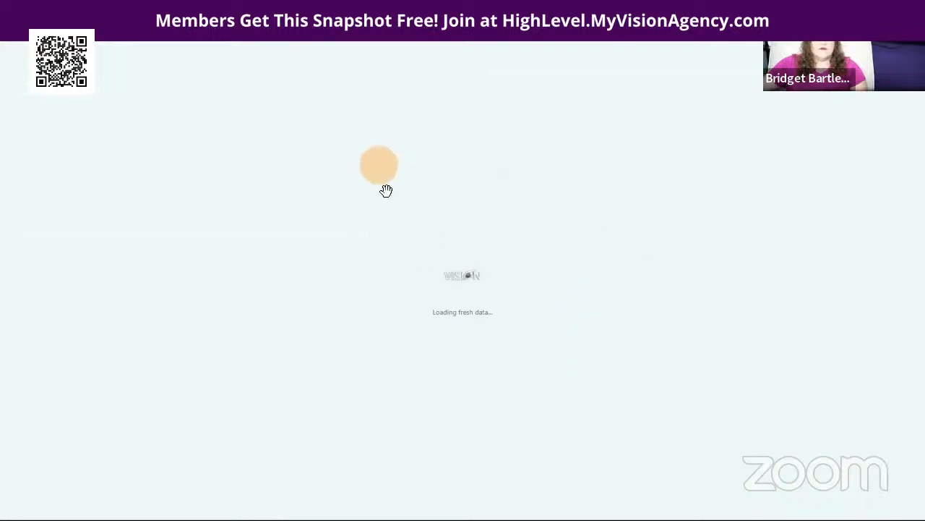
# Step: Open the closed support ticket opportunity, view its still-empty Support fields, and close the editor
pyautogui.click(595, 259)
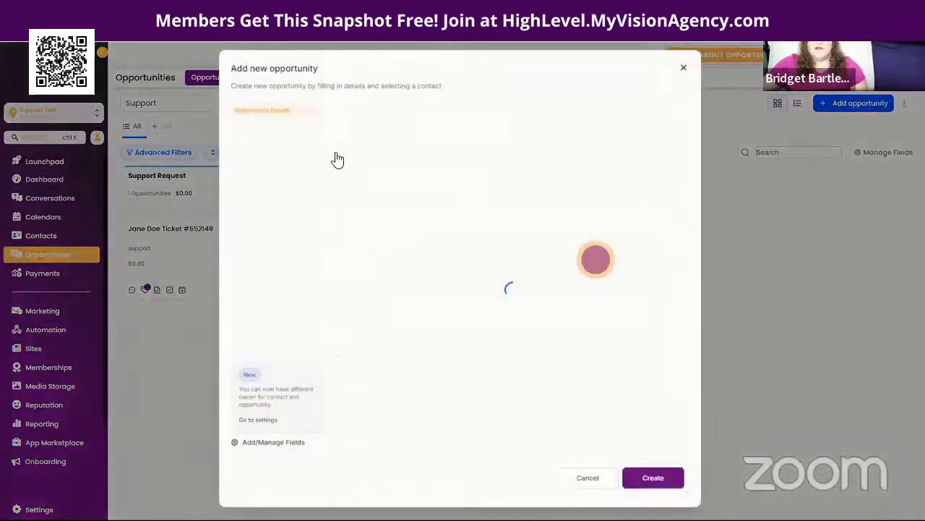
pyautogui.click(245, 126)
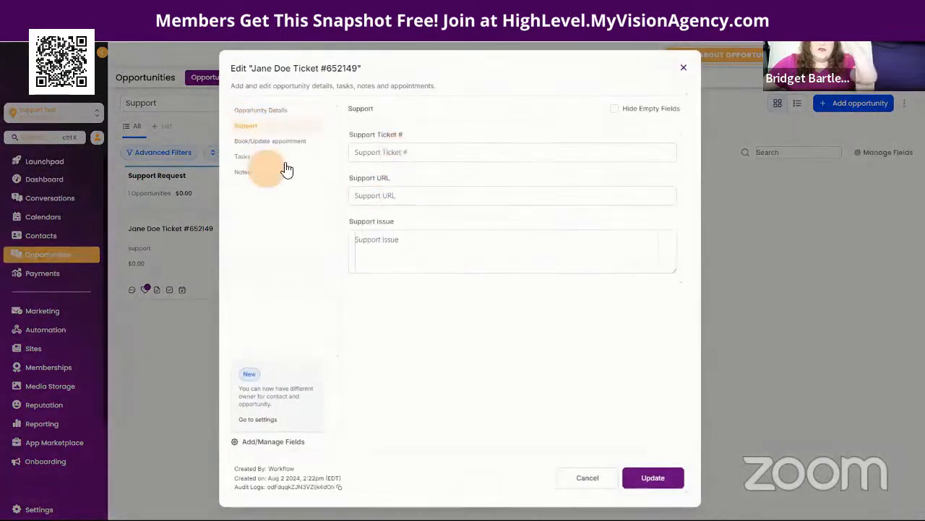
pyautogui.click(683, 68)
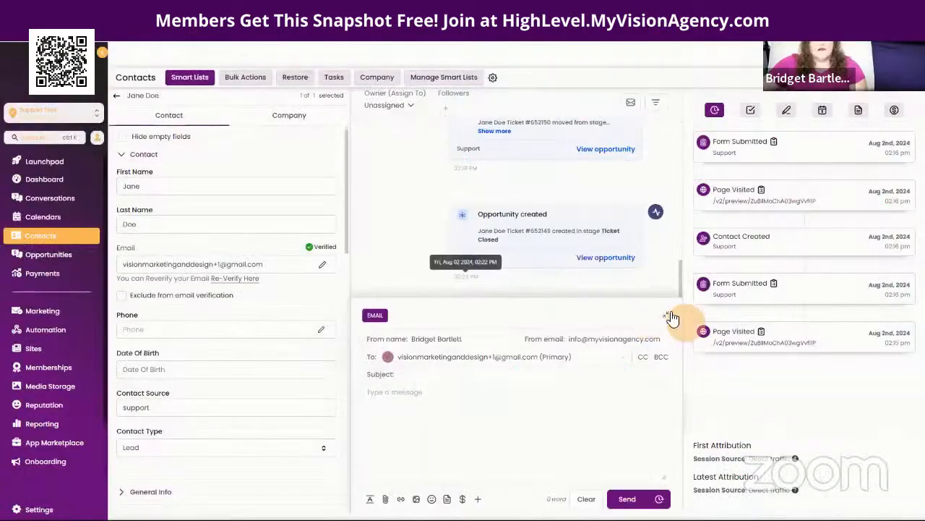
# Step: Expand and inspect the Support Ticket reply email in the contact's activity feed, then collapse it
pyautogui.click(666, 316)
pyautogui.scroll(5, 407, 343)
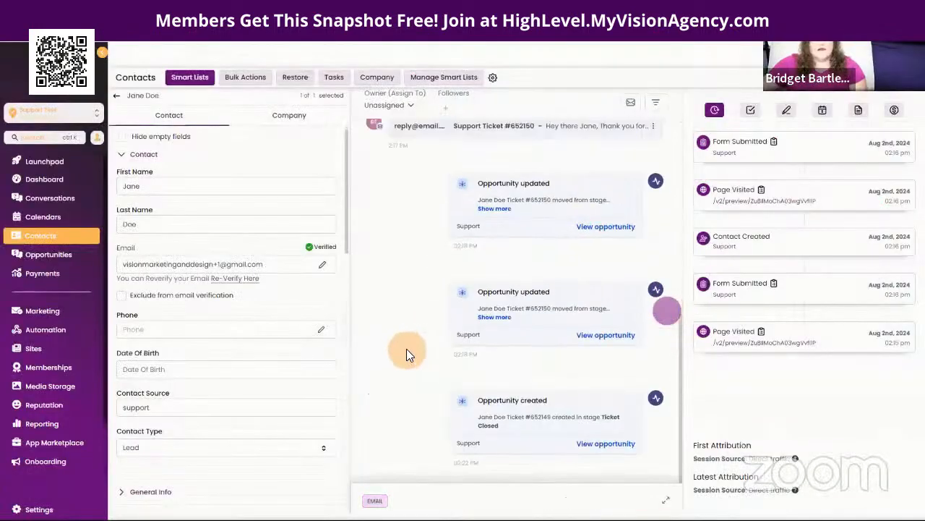
pyautogui.scroll(3, 420, 329)
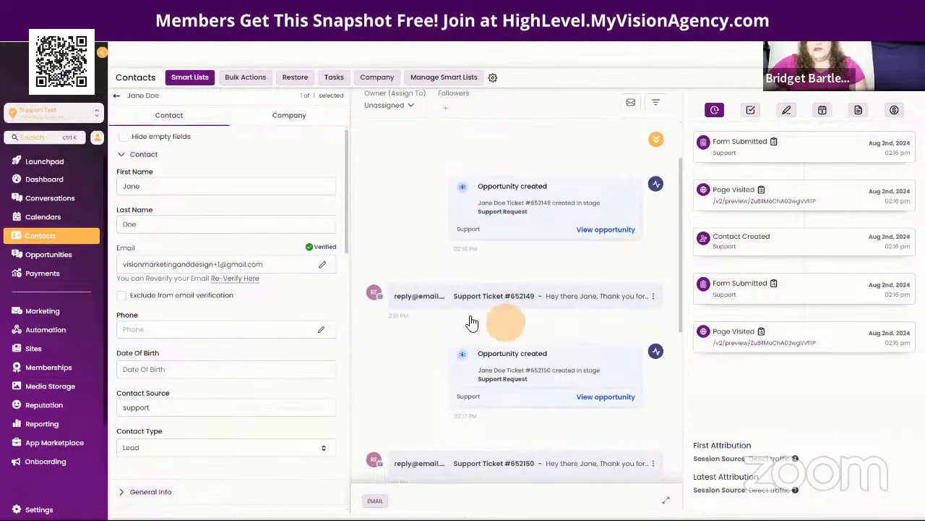
pyautogui.click(490, 297)
pyautogui.scroll(-3, 566, 272)
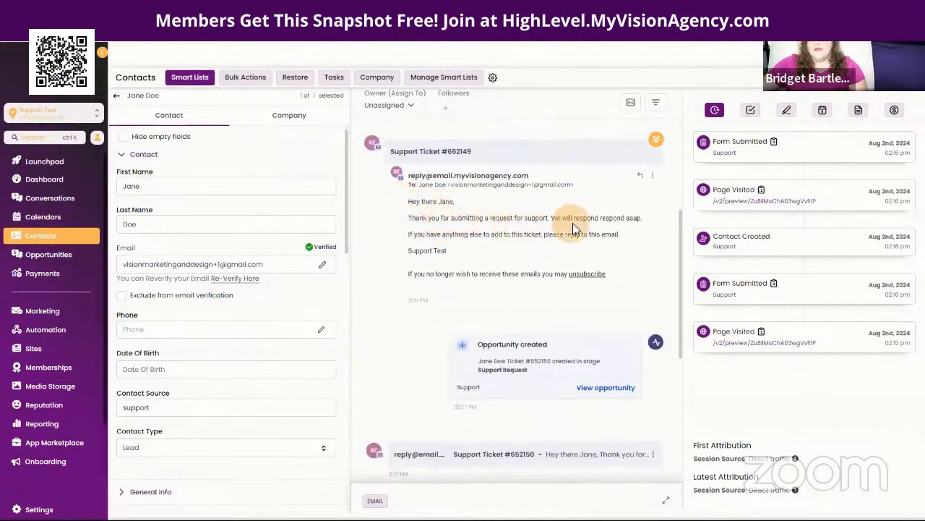
pyautogui.moveTo(475, 154); pyautogui.dragTo(441, 161)
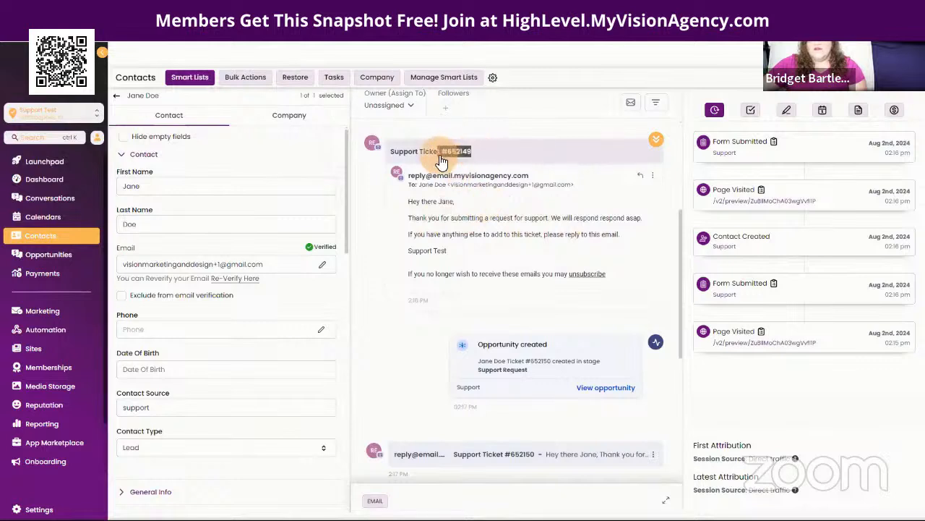
pyautogui.click(443, 163)
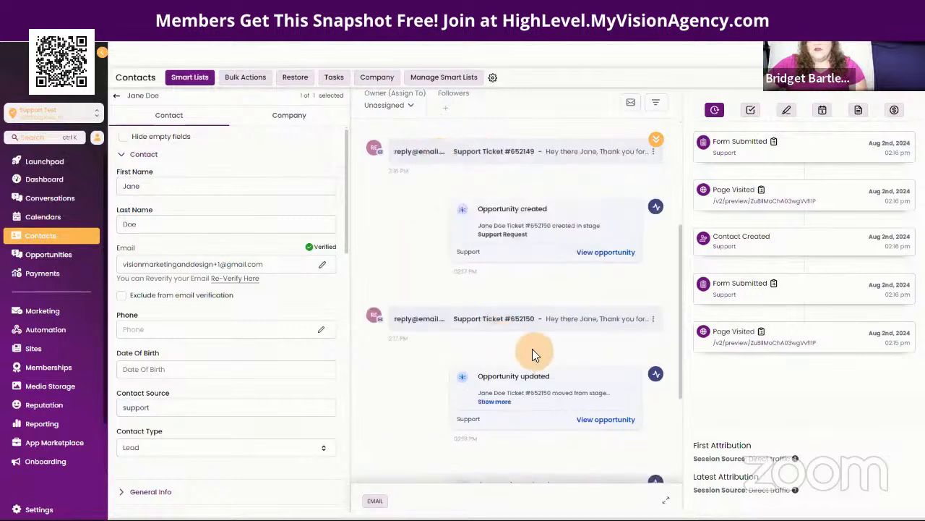
pyautogui.click(33, 329)
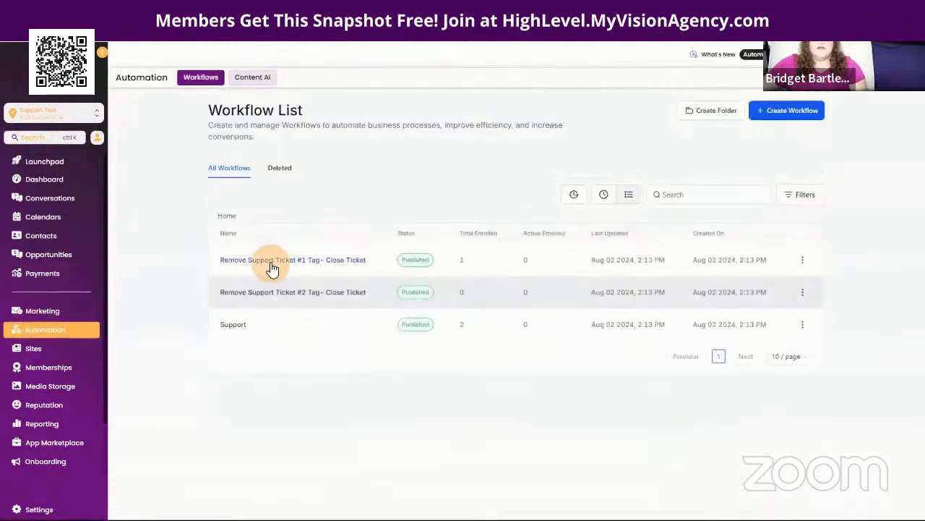
pyautogui.click(234, 327)
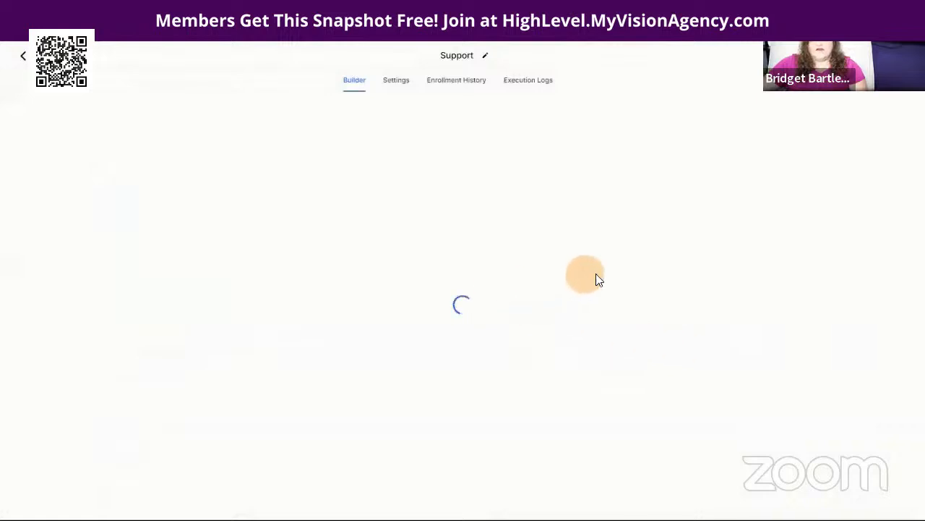
pyautogui.scroll(-6, 644, 337)
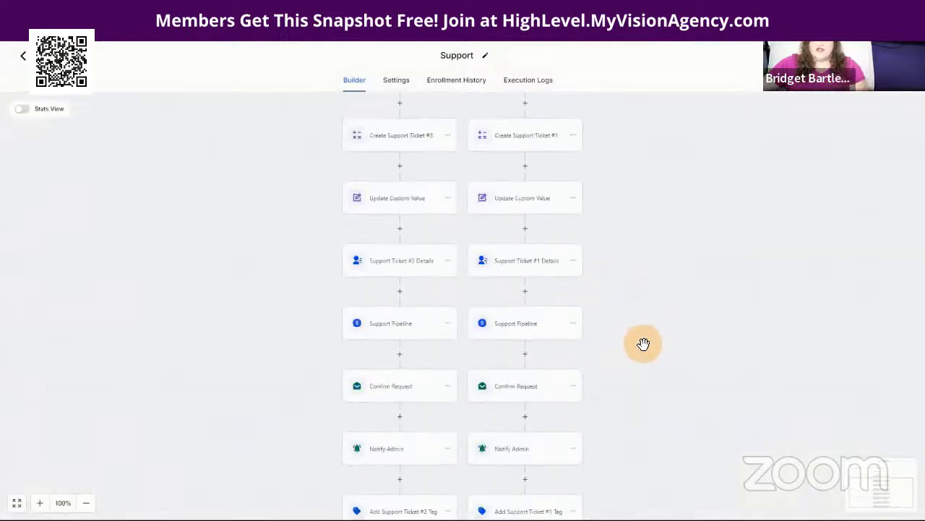
pyautogui.click(520, 268)
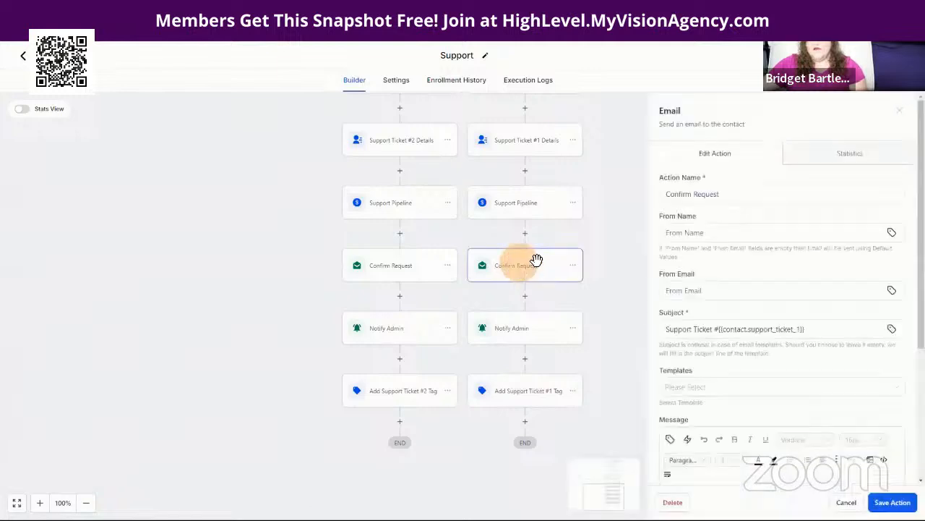
pyautogui.scroll(-5, 768, 349)
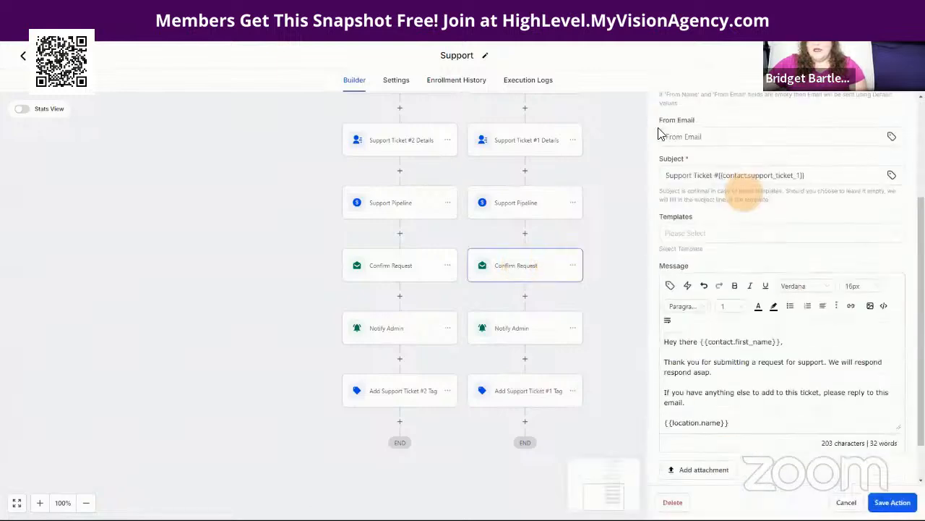
pyautogui.click(846, 502)
pyautogui.click(513, 332)
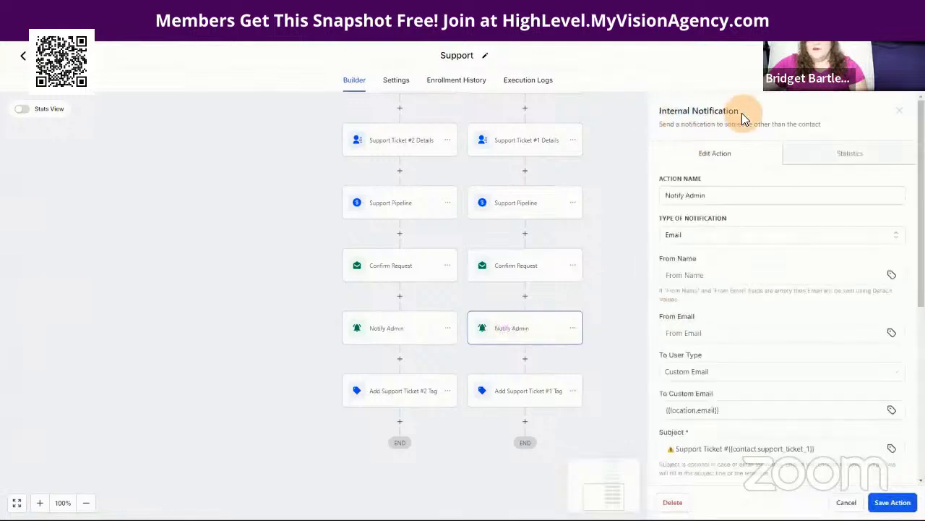
pyautogui.moveTo(744, 112); pyautogui.dragTo(656, 115)
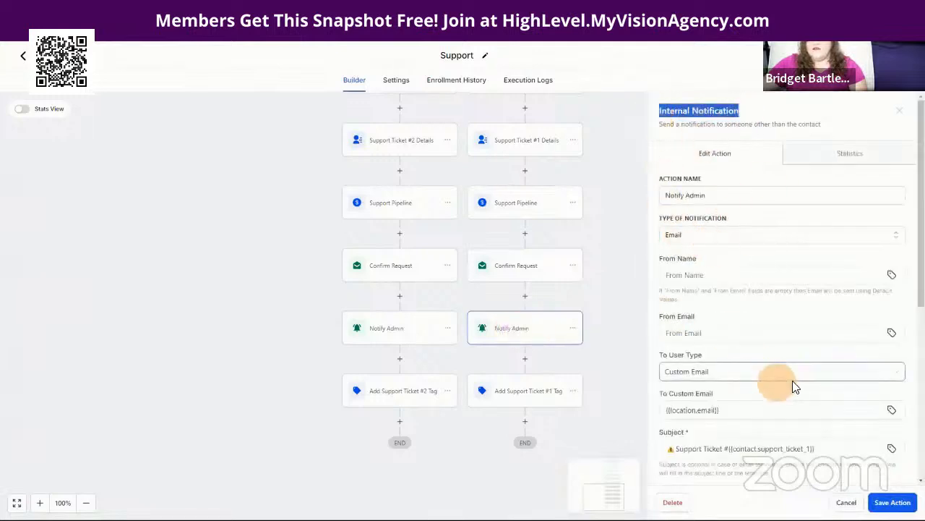
pyautogui.scroll(-4, 791, 386)
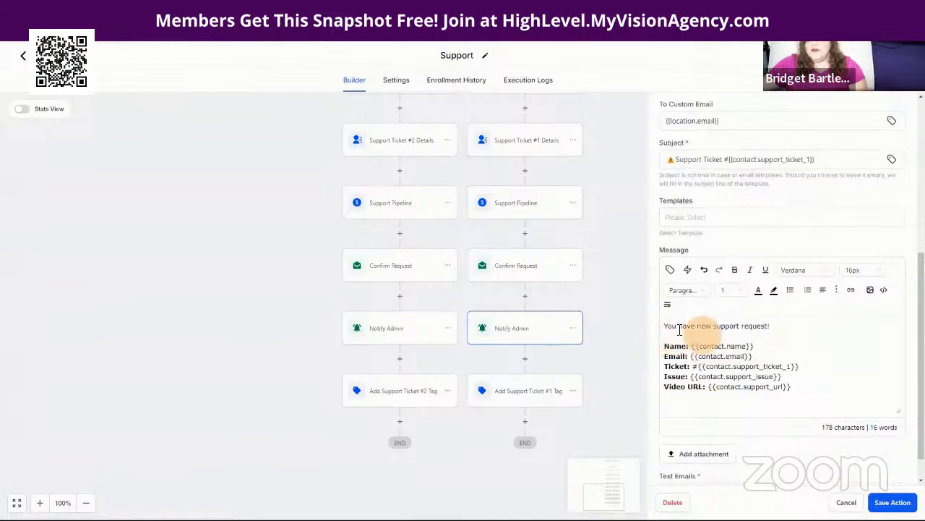
pyautogui.moveTo(665, 322); pyautogui.dragTo(801, 403)
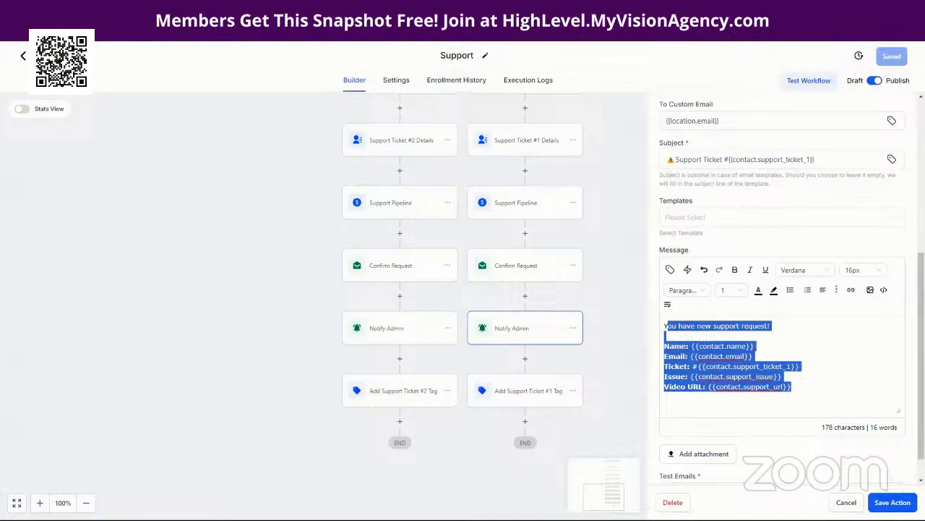
pyautogui.click(23, 55)
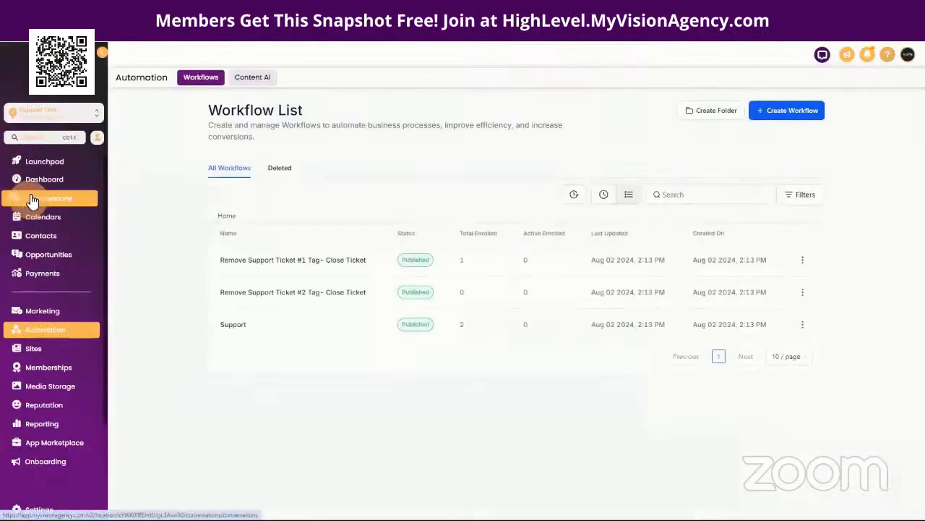
# Step: Find the contact's conversation under All conversations, review the ticket emails, then open the contact's record
pyautogui.click(33, 195)
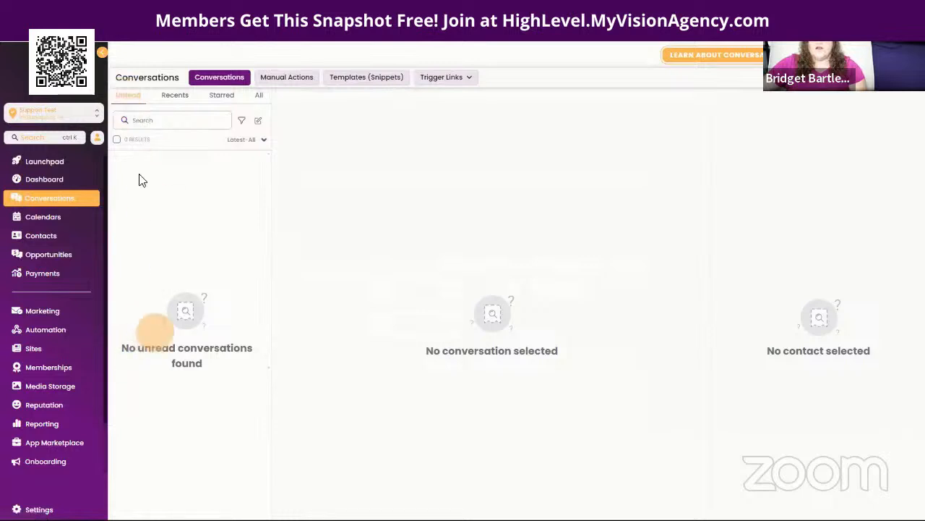
pyautogui.click(261, 99)
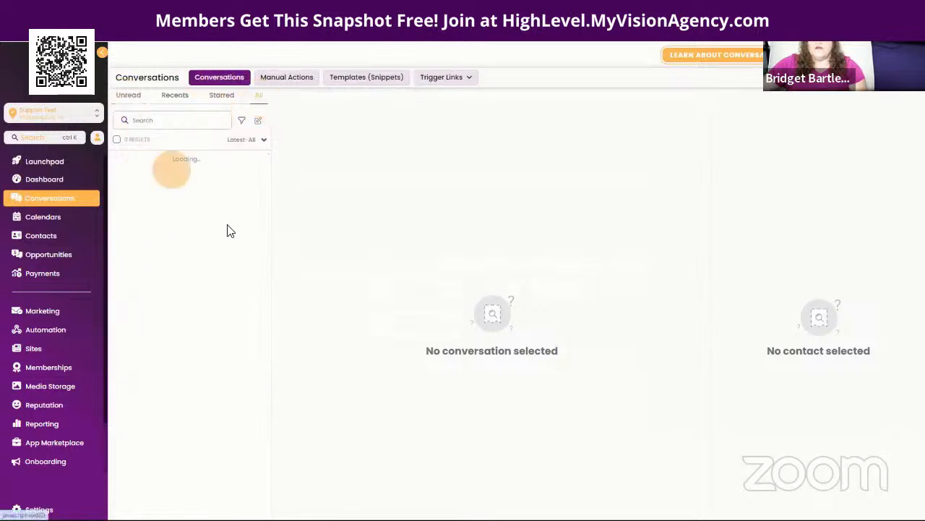
pyautogui.click(163, 176)
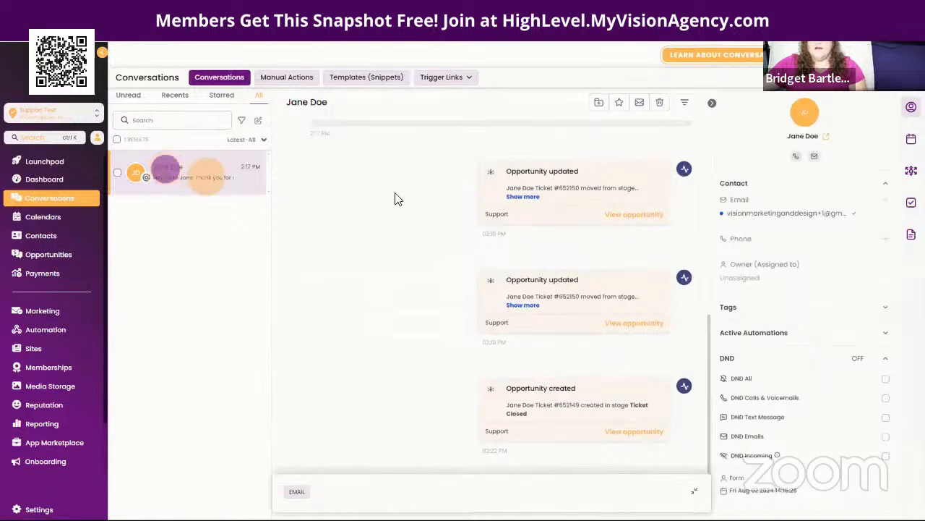
pyautogui.scroll(5, 422, 389)
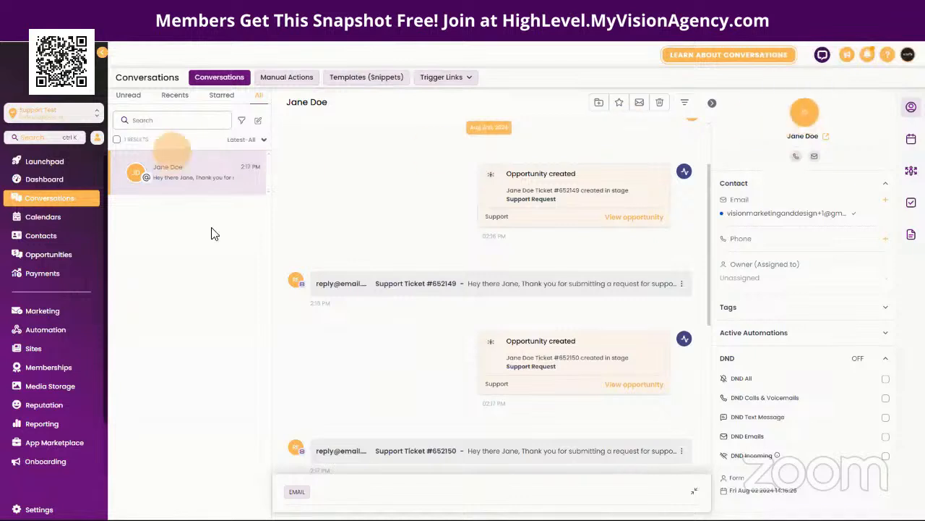
pyautogui.click(807, 117)
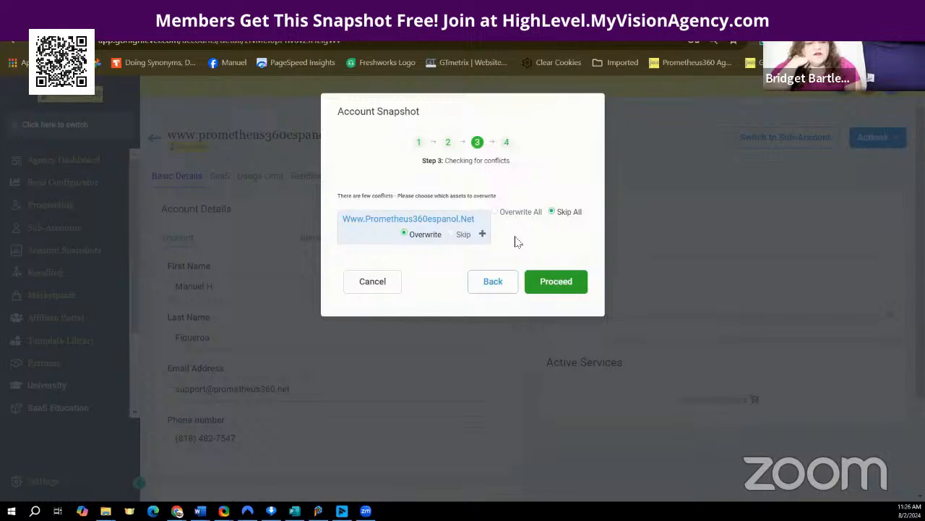
# Step: Set the conflicting asset to Skip, proceed with copying the snapshot, and dismiss the confirmation
pyautogui.click(452, 233)
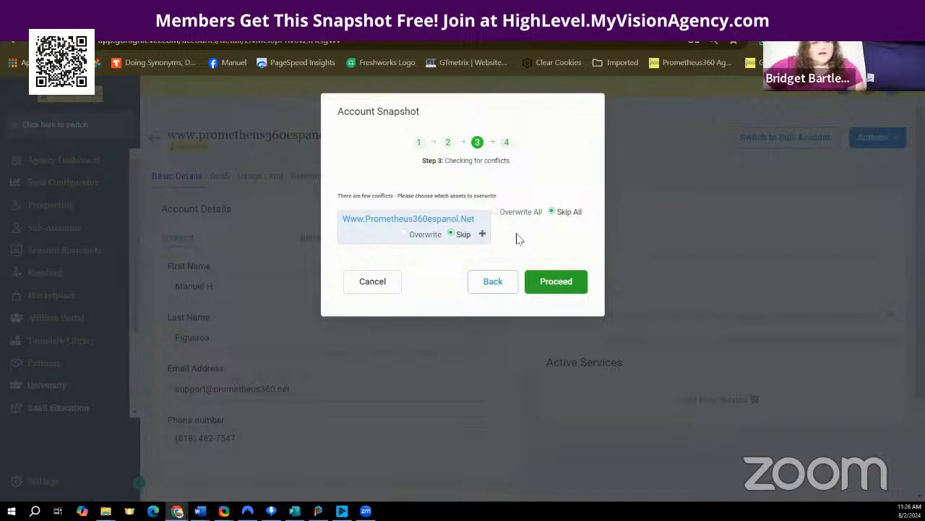
pyautogui.click(481, 235)
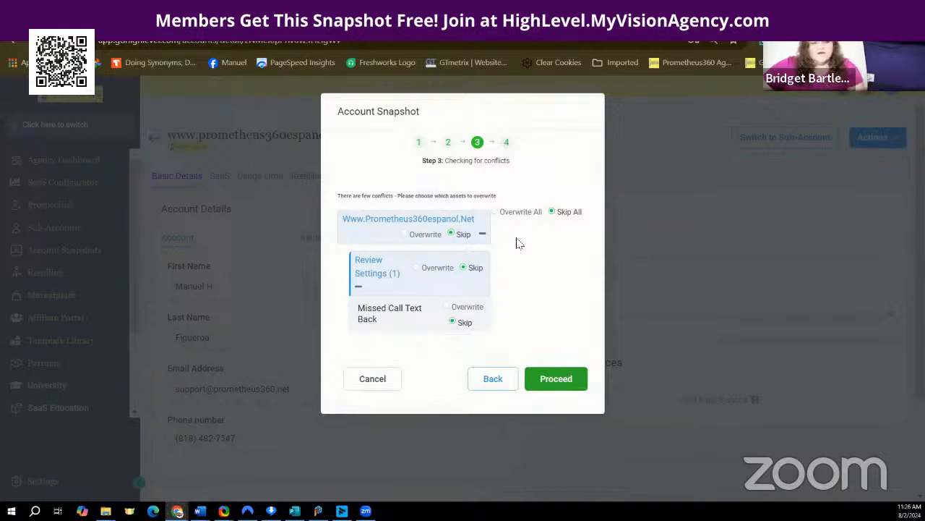
pyautogui.click(555, 379)
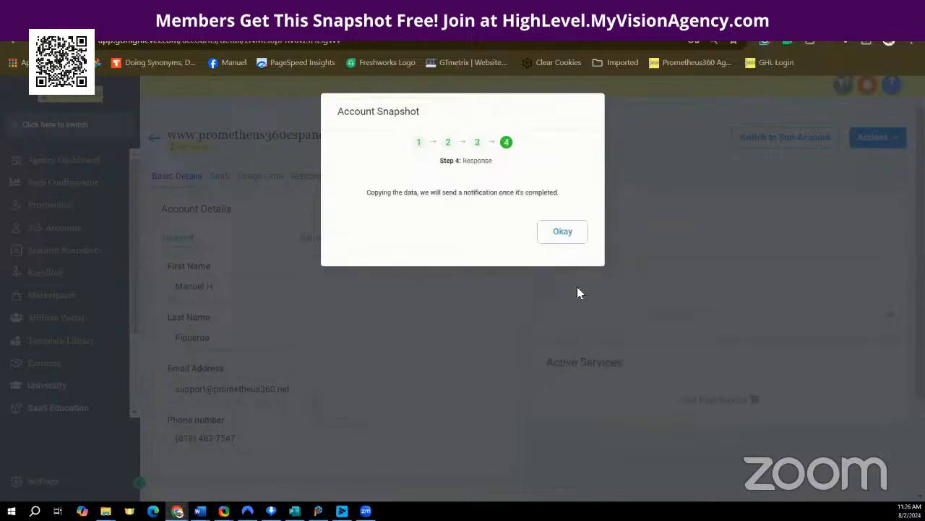
pyautogui.click(564, 231)
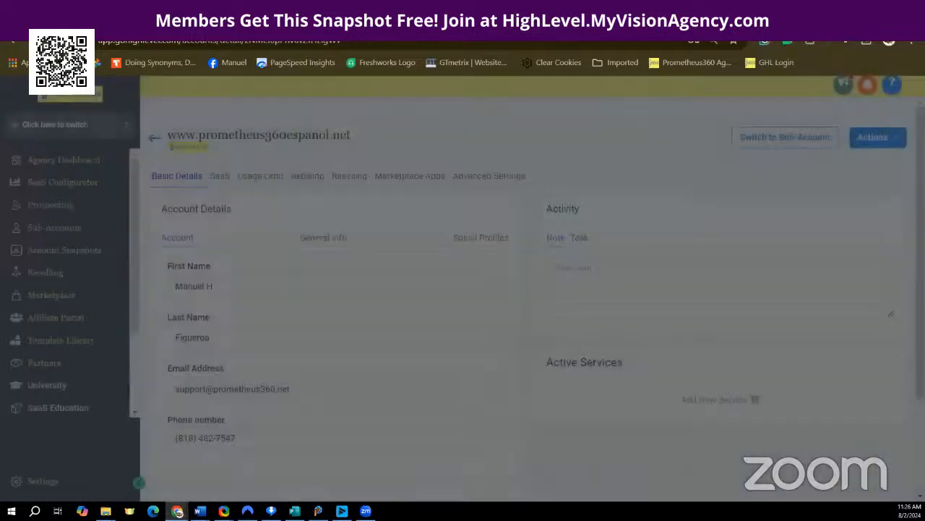
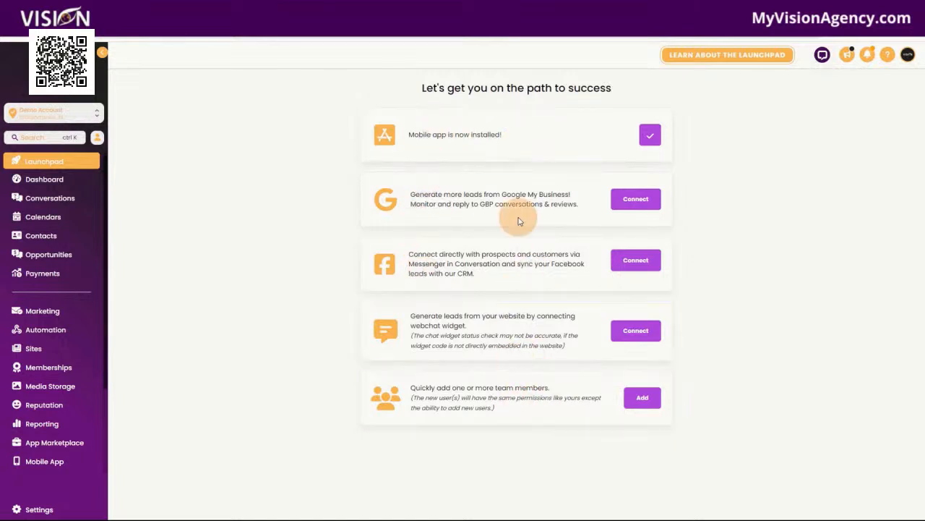
# Step: Enter dashboard edit mode and cancel without saving, then view the empty Conversations inbox
pyautogui.click(67, 186)
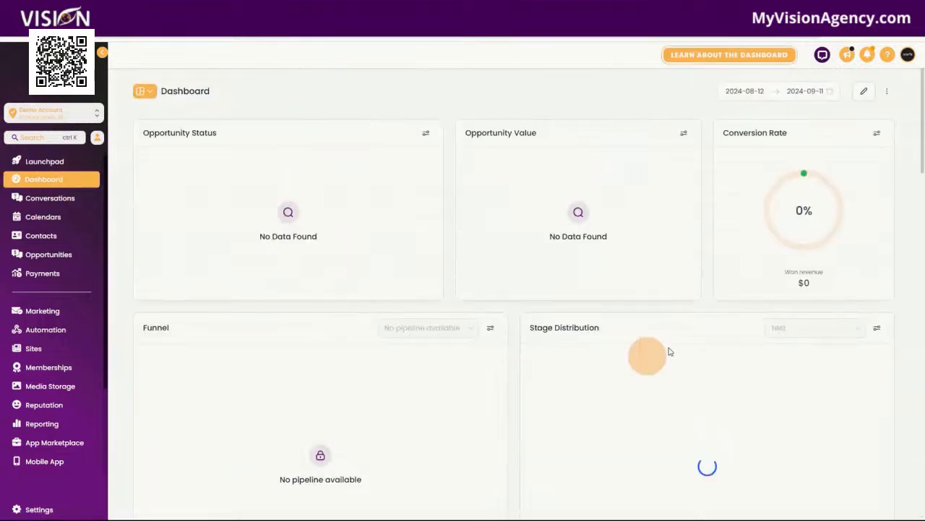
pyautogui.click(867, 94)
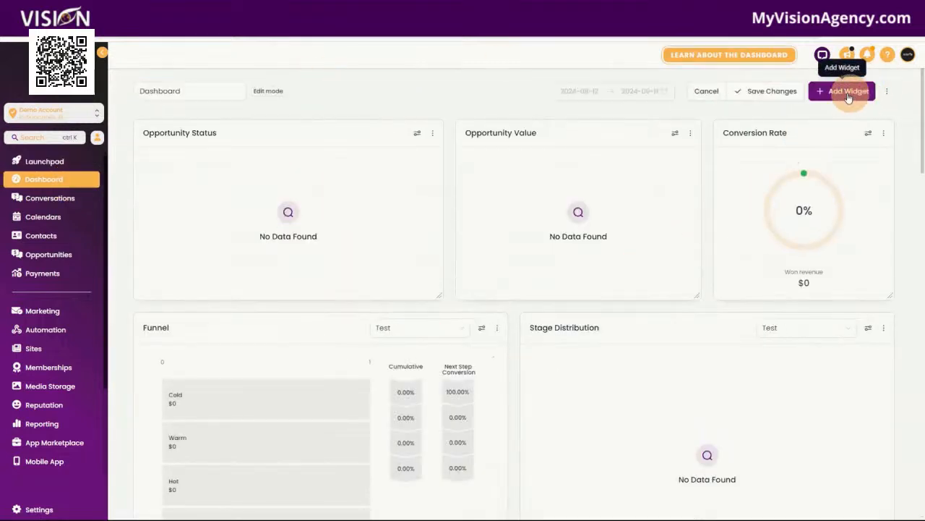
pyautogui.click(709, 94)
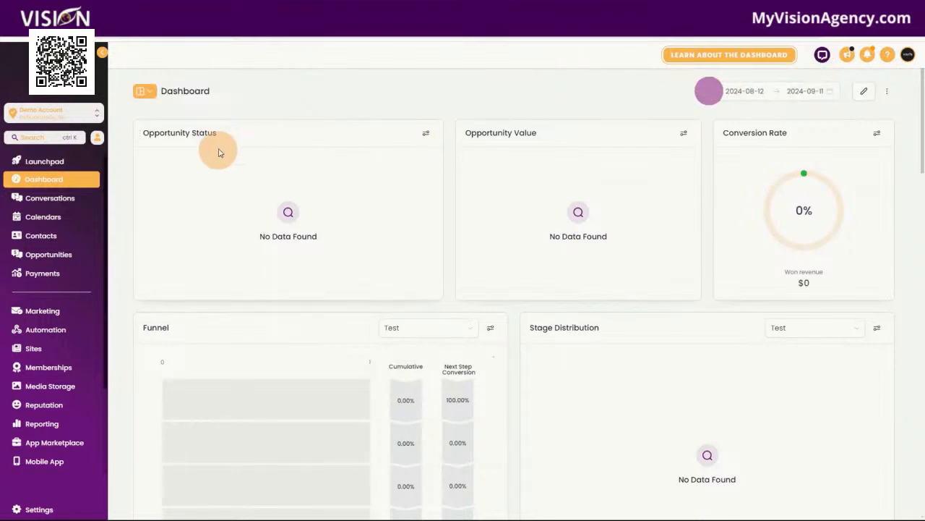
pyautogui.click(43, 201)
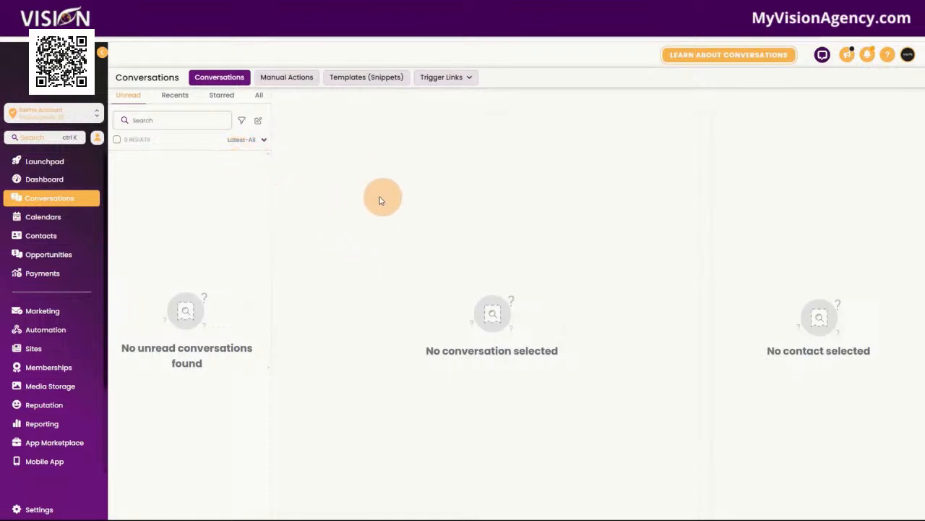
# Step: Visit Calendars, the empty Contacts list and the Test pipeline, landing on Payments Invoices
pyautogui.click(63, 225)
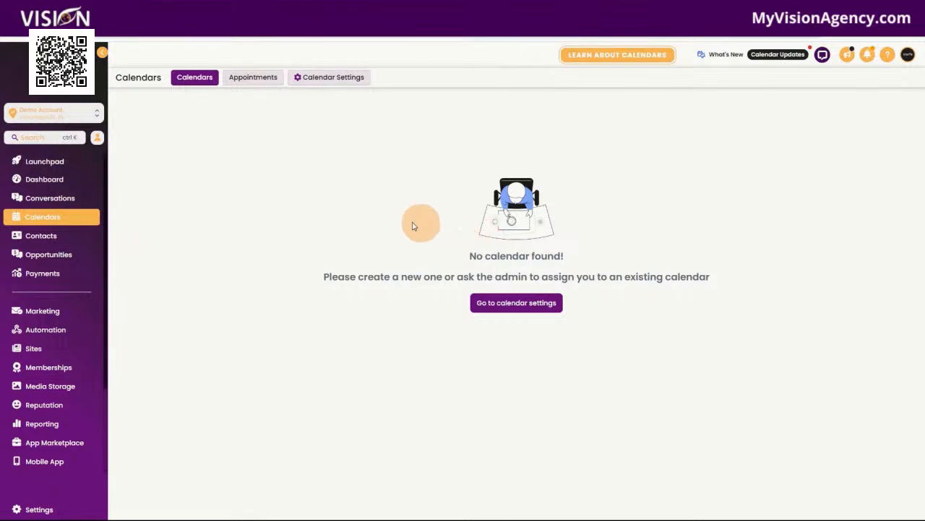
pyautogui.click(52, 243)
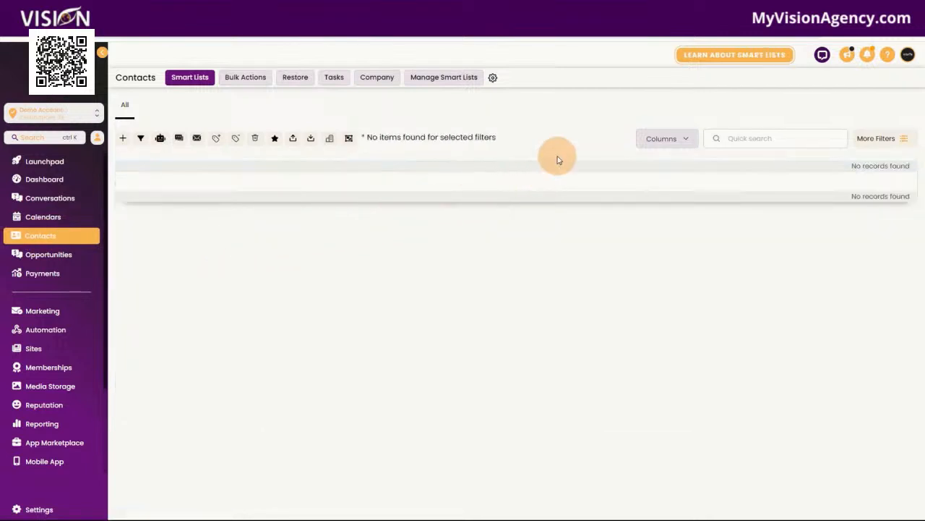
pyautogui.click(46, 254)
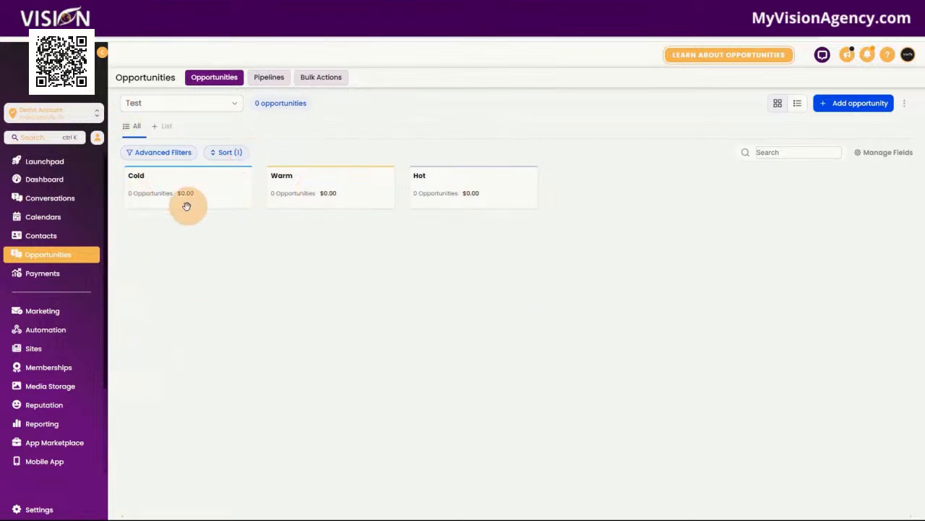
pyautogui.click(57, 279)
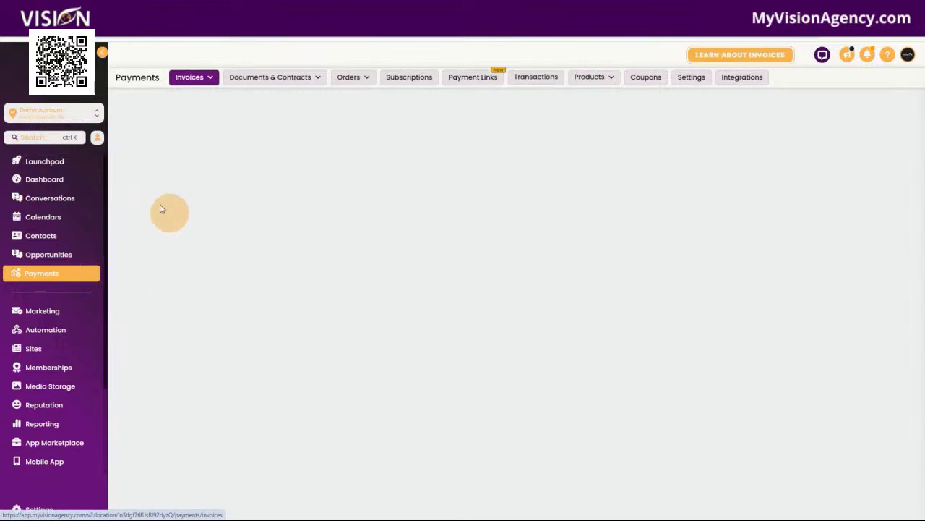
# Step: Review Invoices and the payment Integrations page, browsing all available payment providers
pyautogui.click(212, 80)
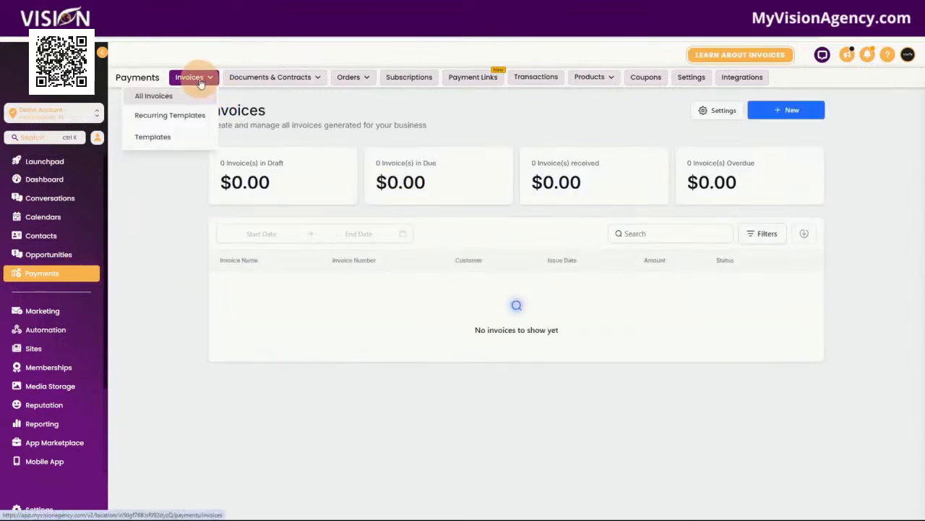
pyautogui.click(742, 77)
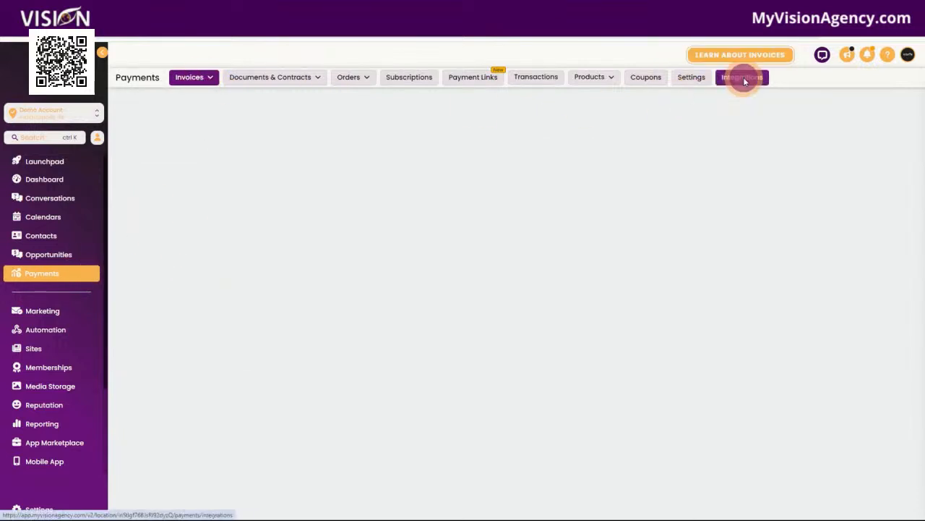
pyautogui.scroll(-2, 550, 368)
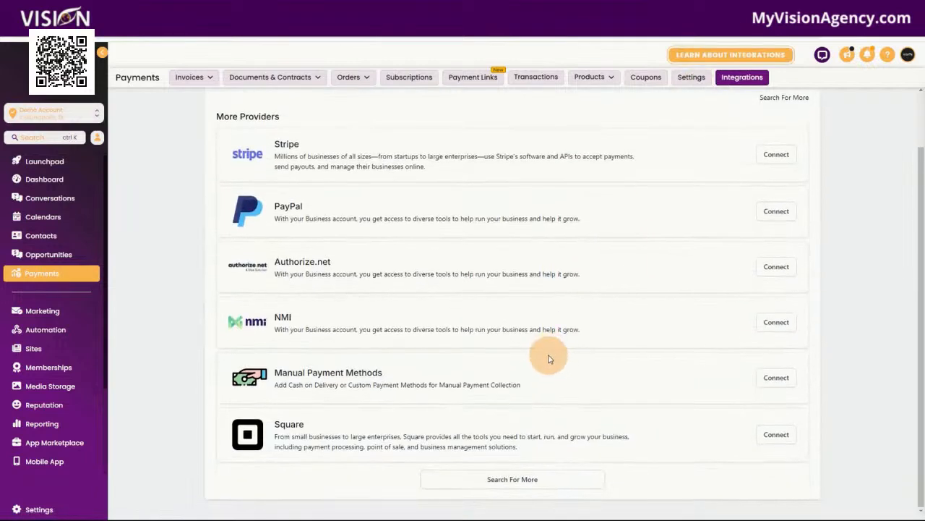
pyautogui.click(533, 479)
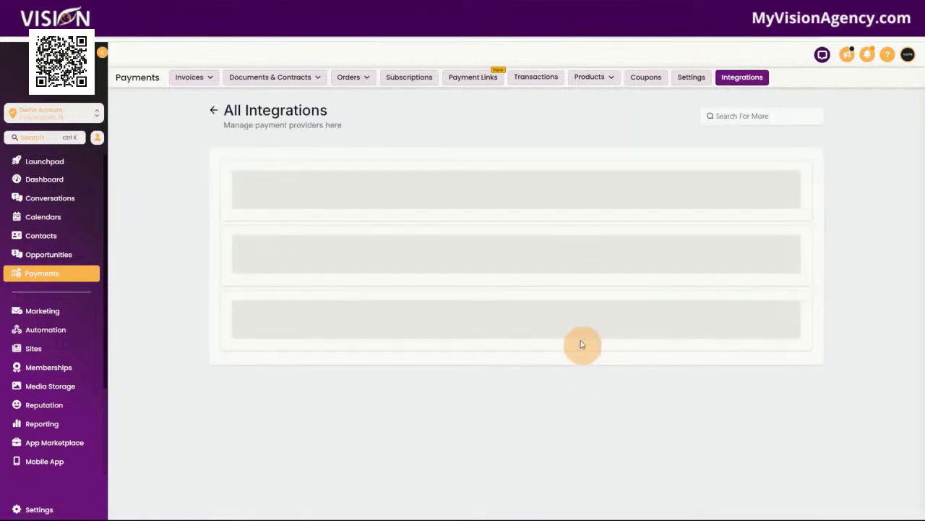
pyautogui.scroll(-5, 586, 318)
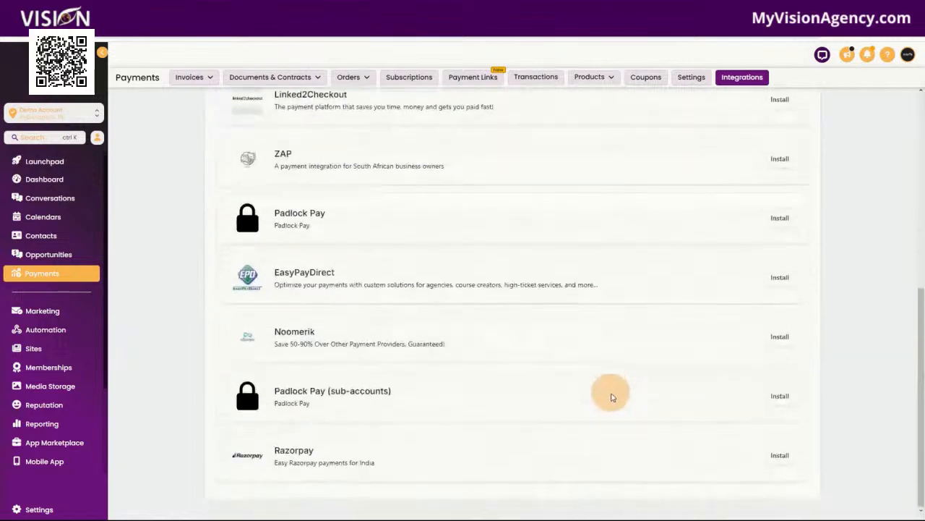
pyautogui.scroll(6, 611, 455)
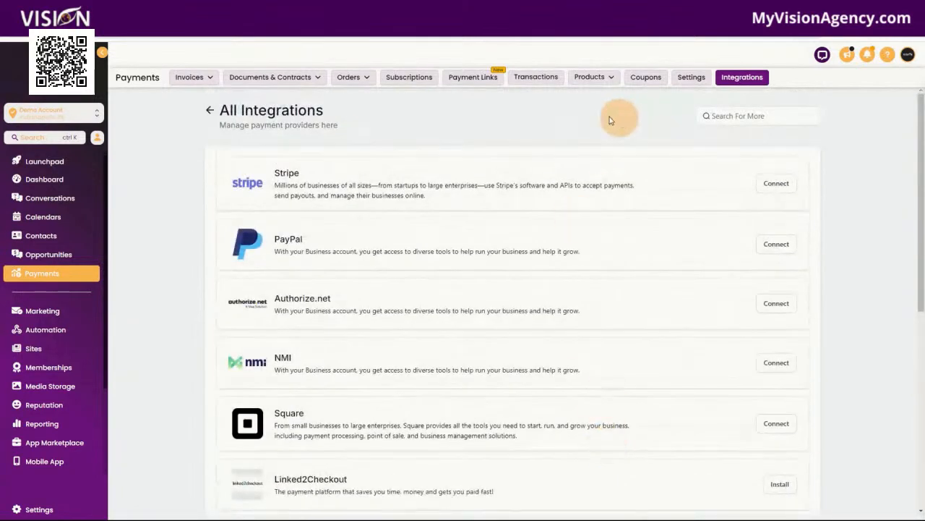
pyautogui.click(189, 78)
pyautogui.click(190, 79)
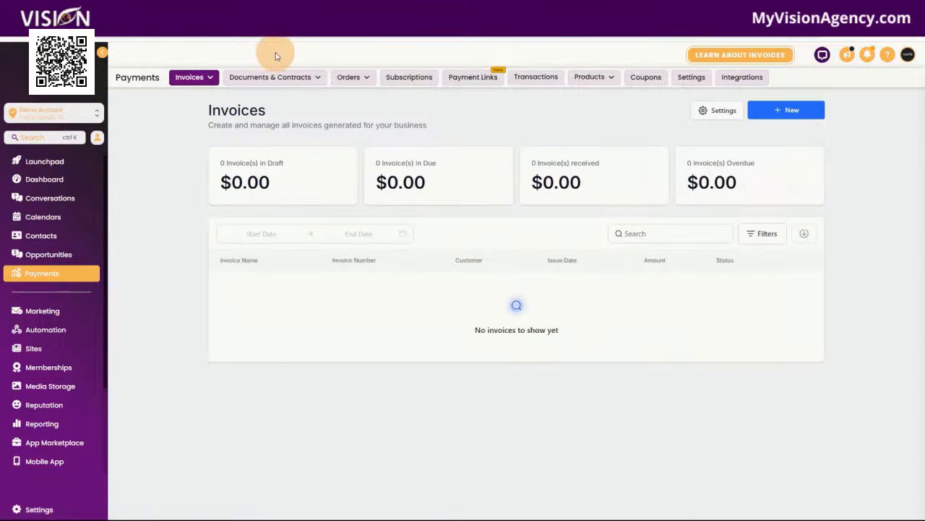
# Step: Look through the Orders, Subscriptions, Payment Links and Transactions lists
pyautogui.moveTo(279, 79)
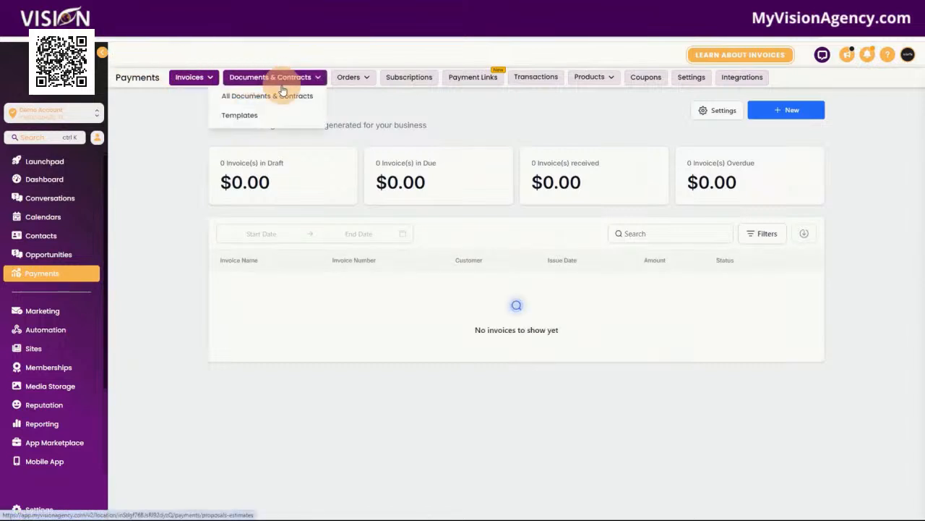
pyautogui.click(353, 78)
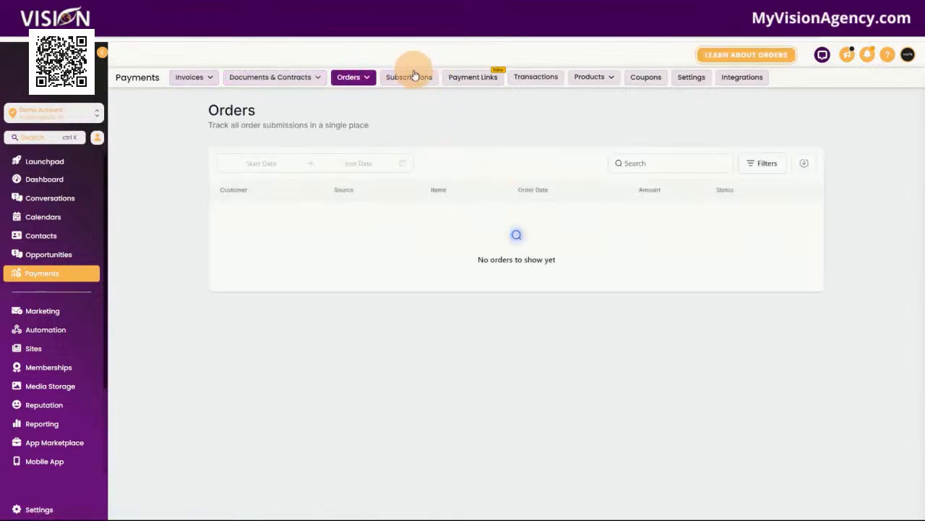
pyautogui.click(414, 78)
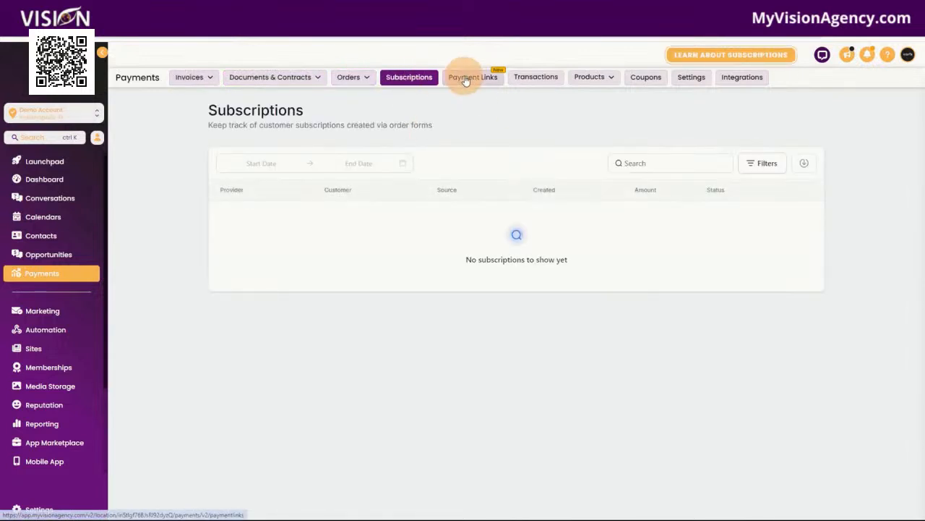
pyautogui.click(477, 78)
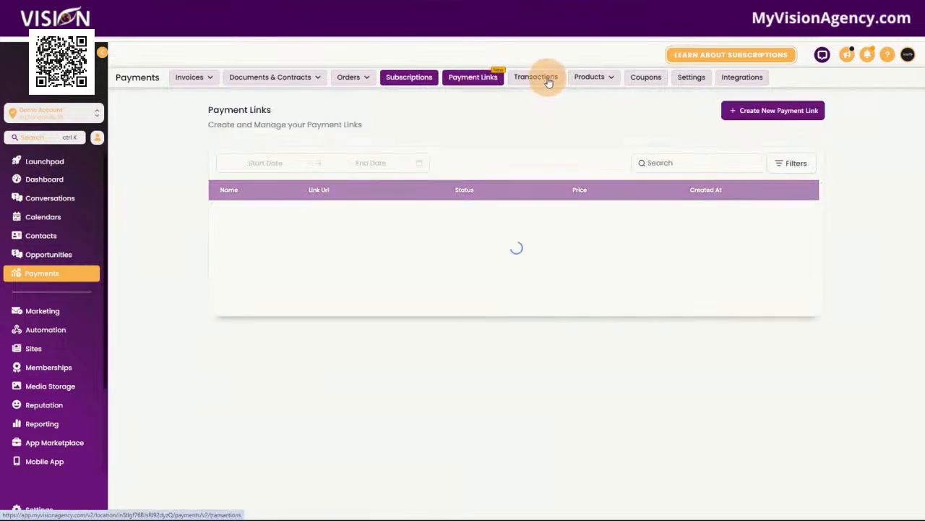
pyautogui.click(544, 77)
pyautogui.click(548, 80)
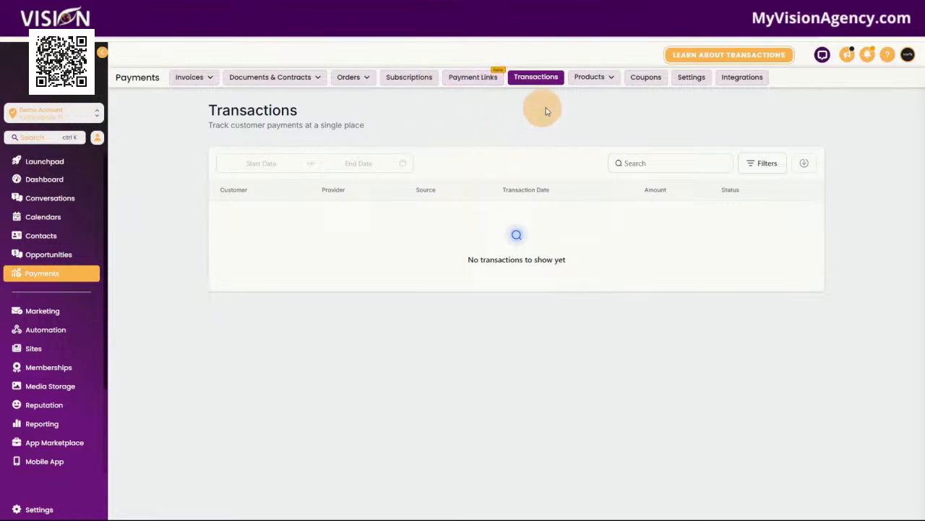
# Step: Check products, Coupons and the Shipping Origin settings, then reach Marketing's Social Planner
pyautogui.click(594, 77)
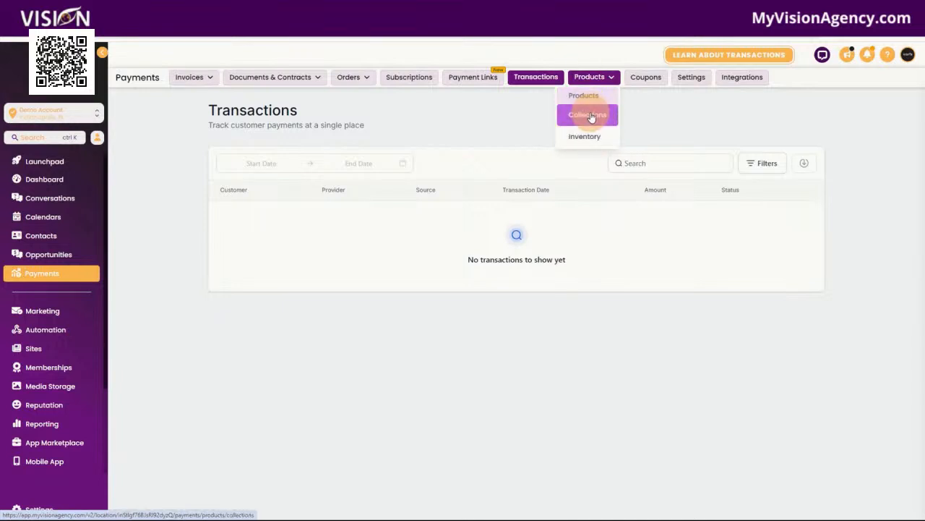
pyautogui.click(650, 84)
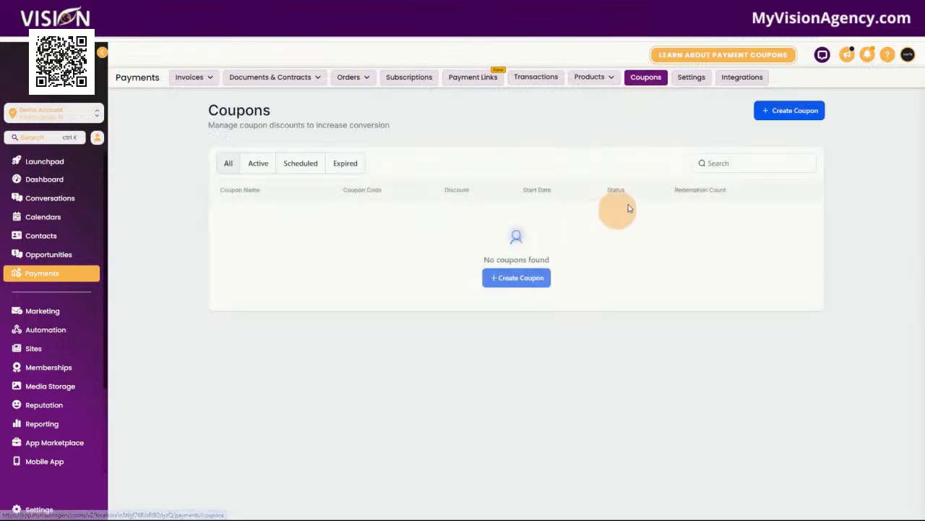
pyautogui.click(692, 78)
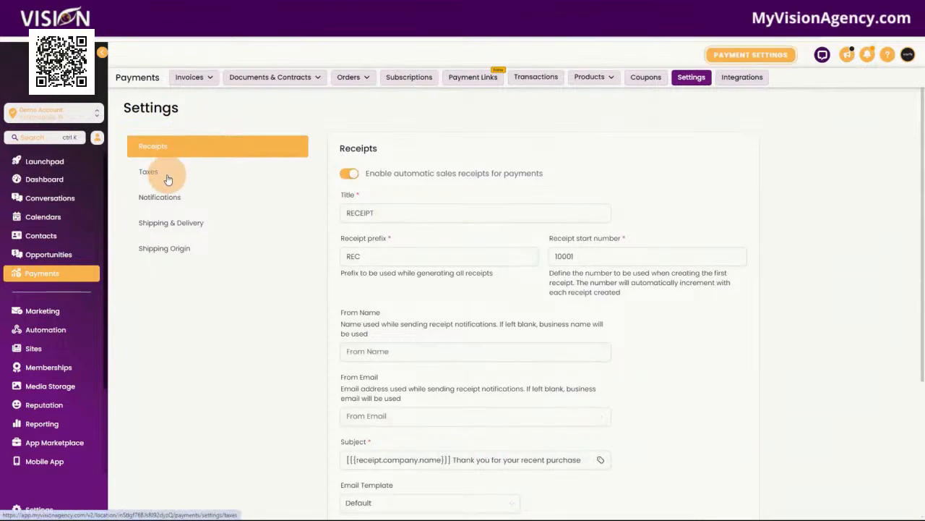
pyautogui.click(181, 254)
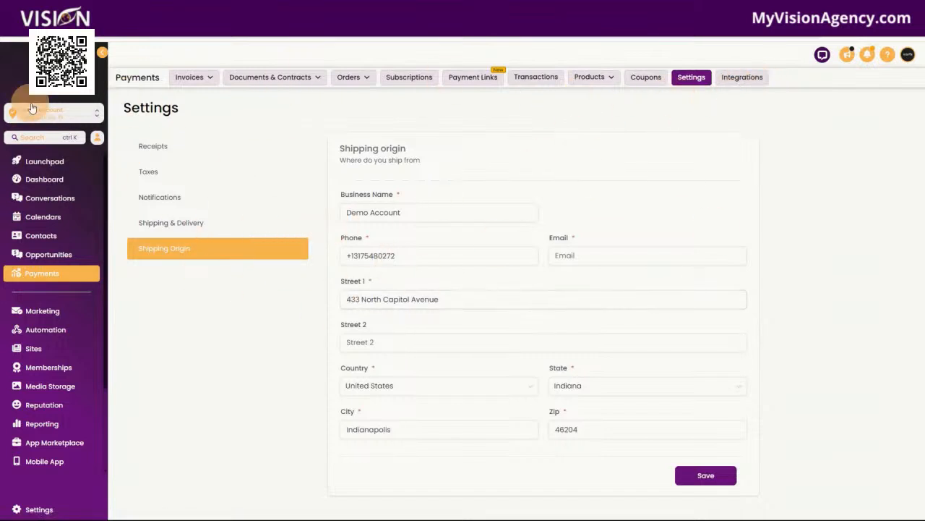
pyautogui.click(56, 316)
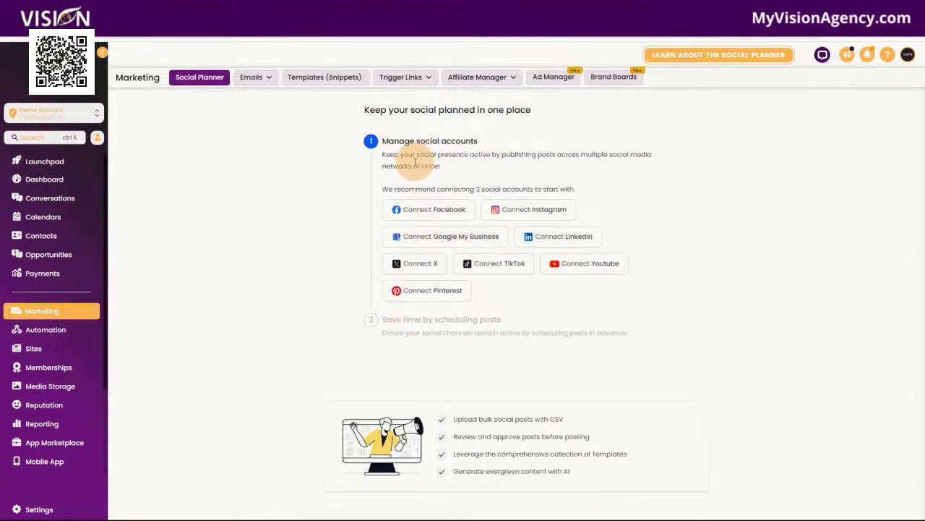
# Step: Review email campaign statistics, message snippet templates and trigger links
pyautogui.moveTo(249, 76)
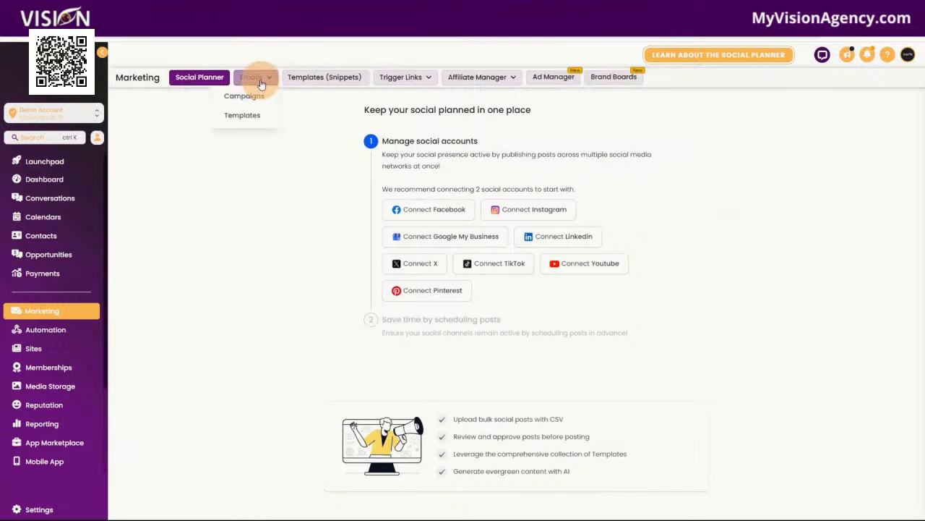
pyautogui.click(254, 99)
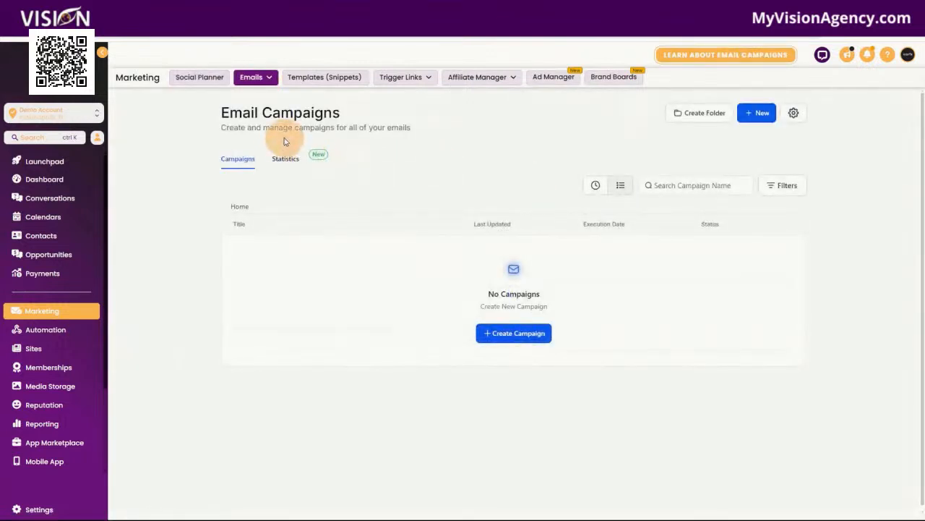
pyautogui.click(287, 160)
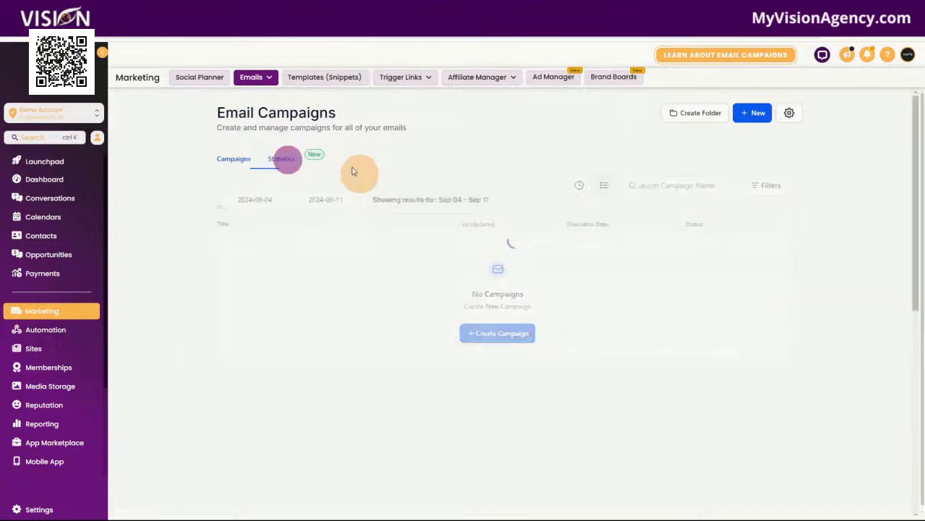
pyautogui.click(332, 81)
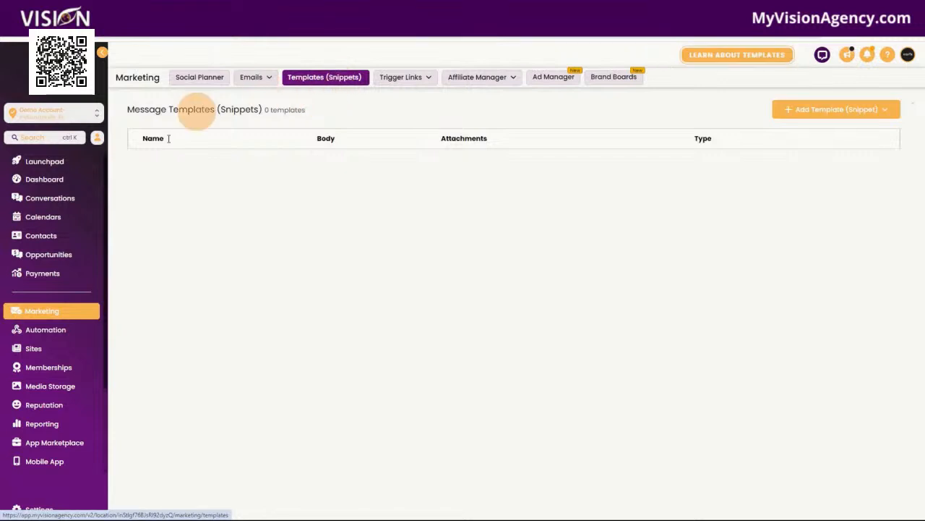
pyautogui.click(405, 78)
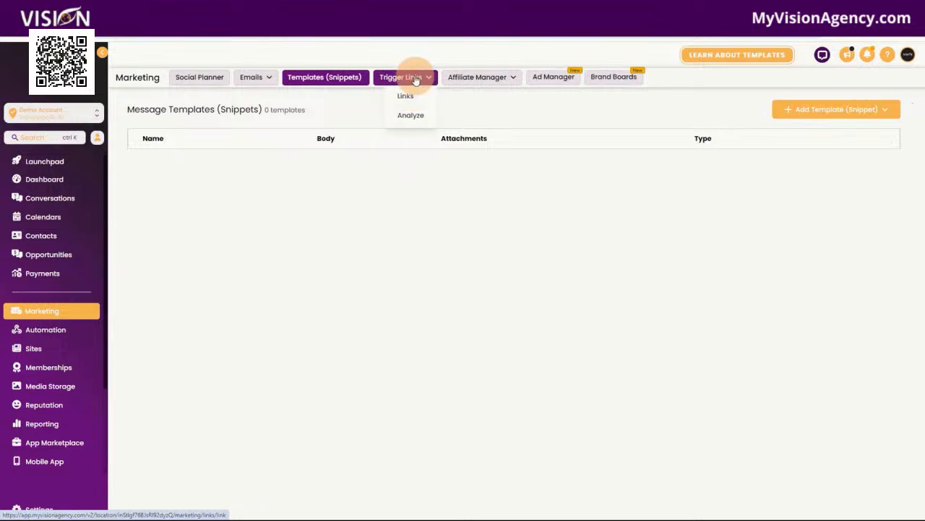
# Step: Check the Affiliate Manager dashboard, Facebook Ad Manager setup and Brand Boards, then open Automation
pyautogui.click(499, 78)
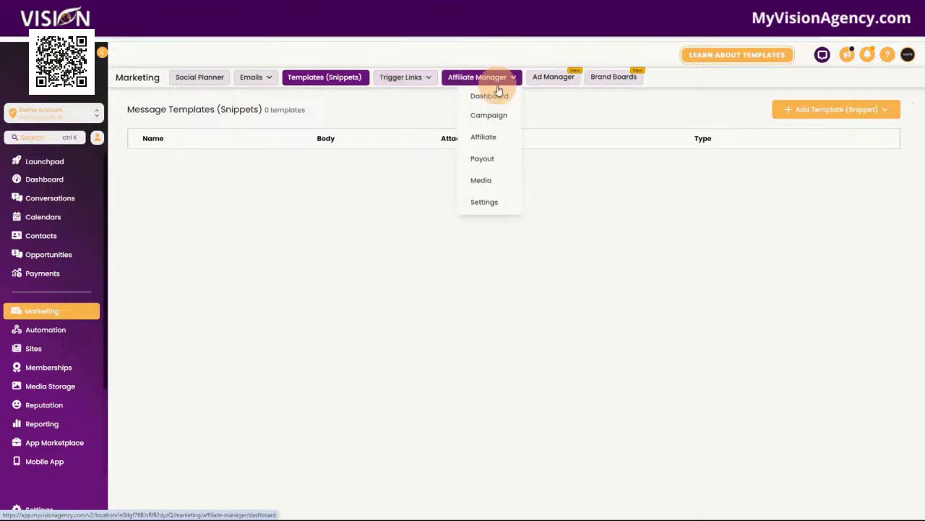
pyautogui.click(498, 94)
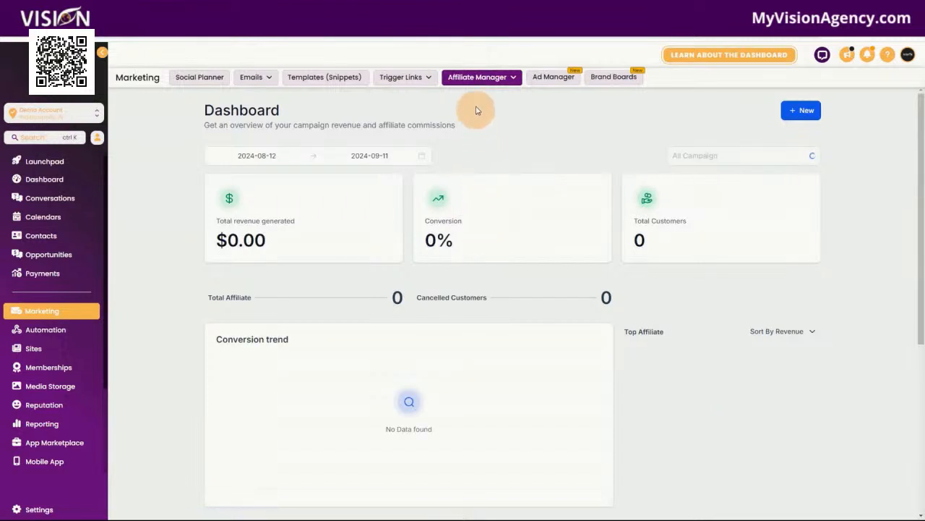
pyautogui.click(483, 182)
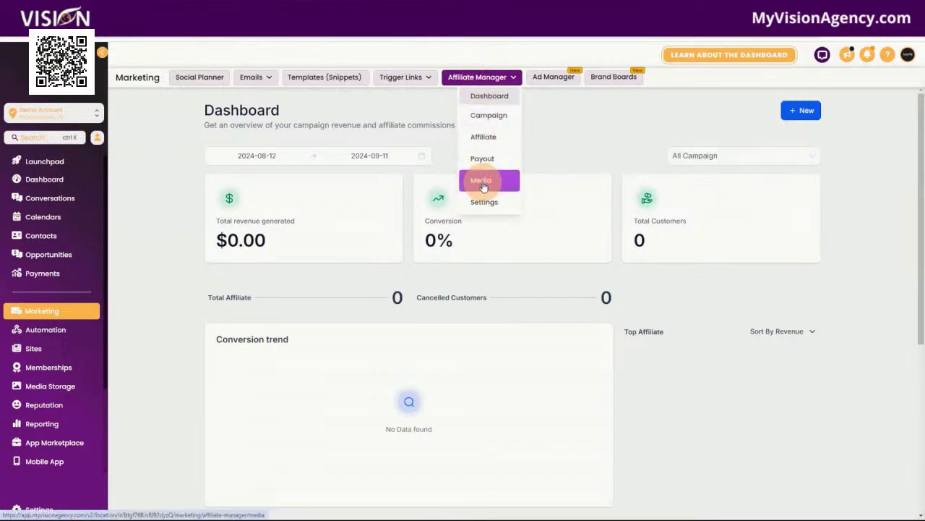
pyautogui.click(562, 78)
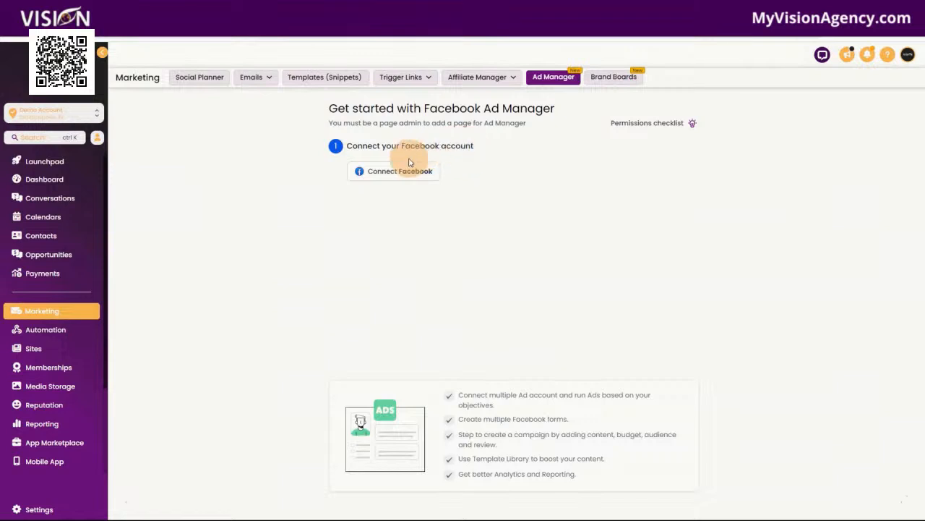
pyautogui.click(604, 76)
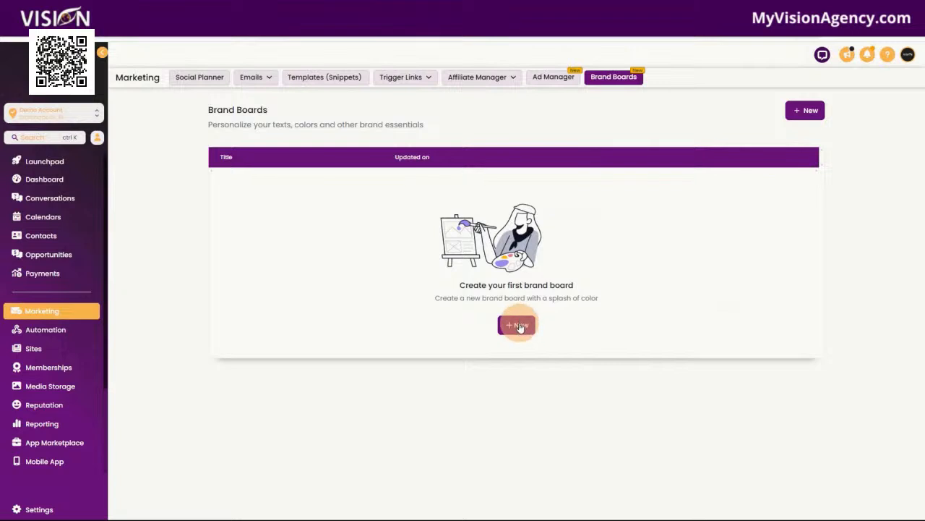
pyautogui.click(40, 332)
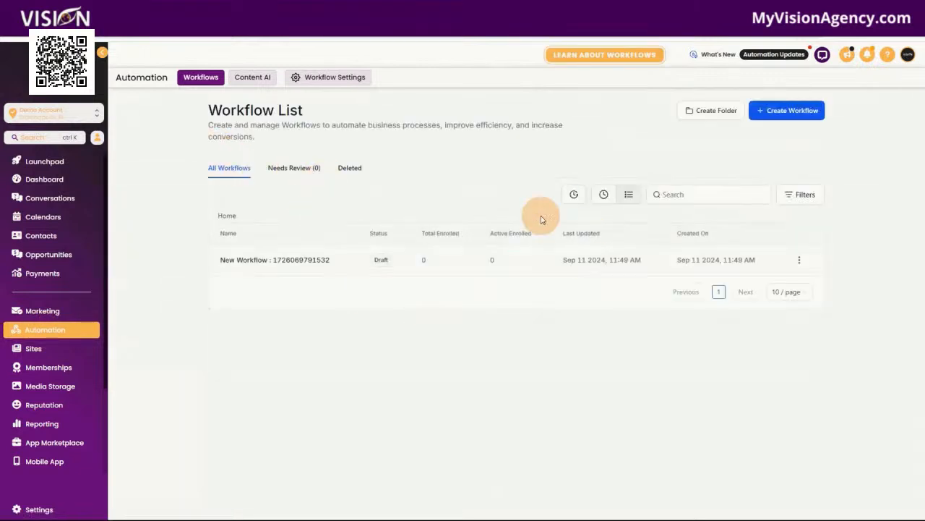
# Step: Open the draft New Workflow and scroll through the list of available triggers
pyautogui.click(262, 264)
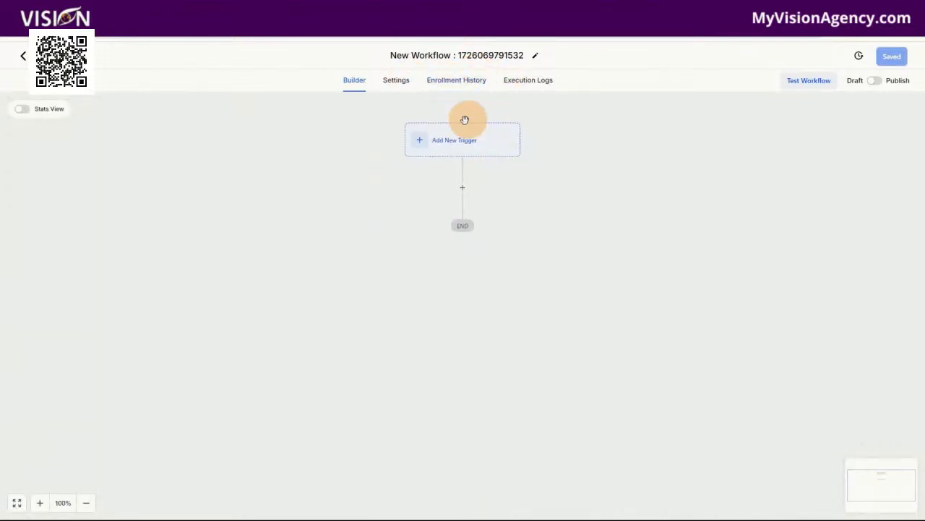
pyautogui.click(466, 146)
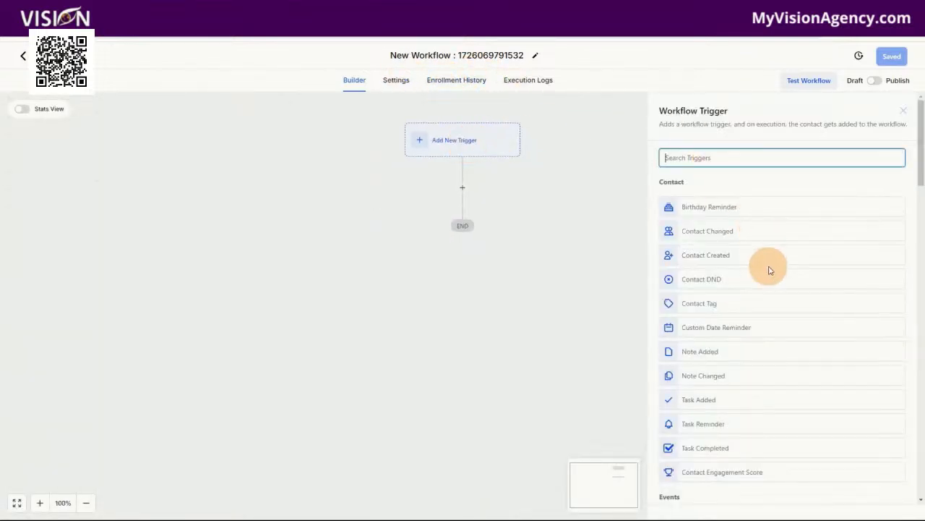
pyautogui.scroll(-4, 765, 264)
pyautogui.scroll(-6, 768, 285)
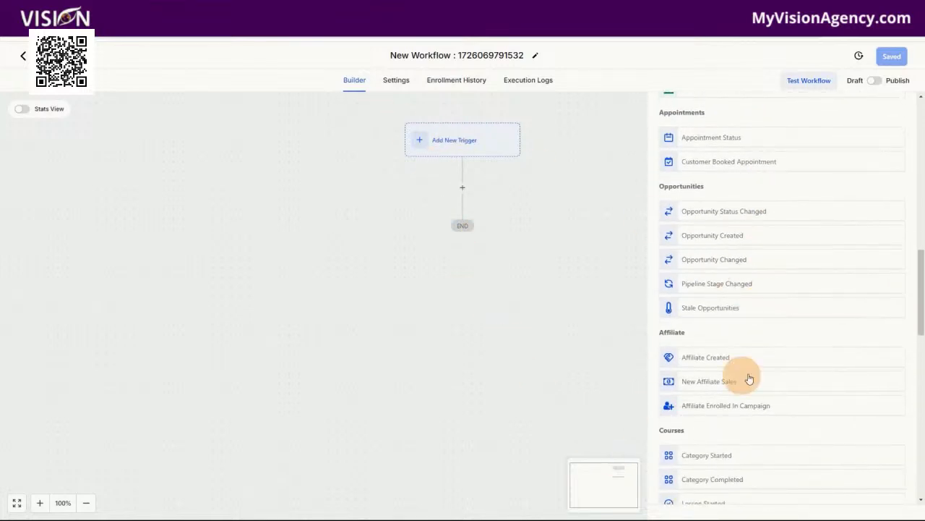
pyautogui.scroll(-3, 793, 376)
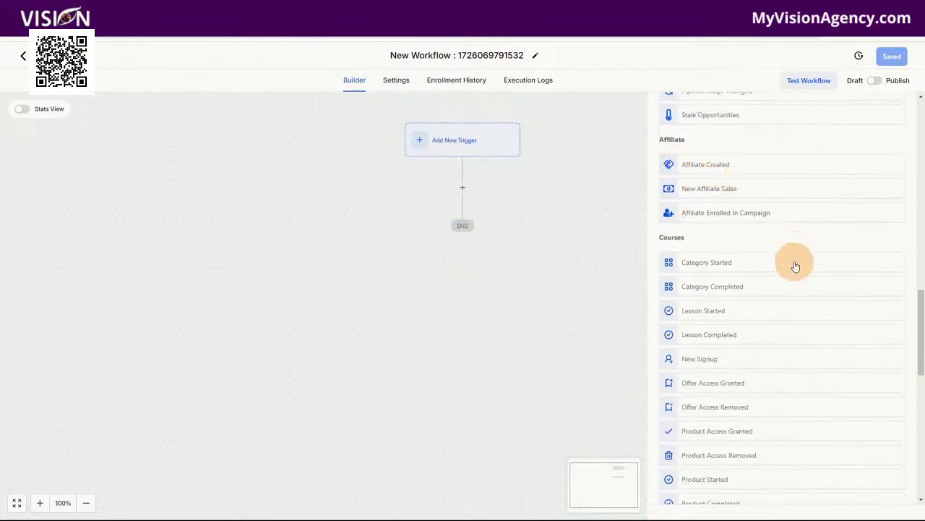
pyautogui.scroll(-3, 772, 356)
pyautogui.scroll(-3, 790, 375)
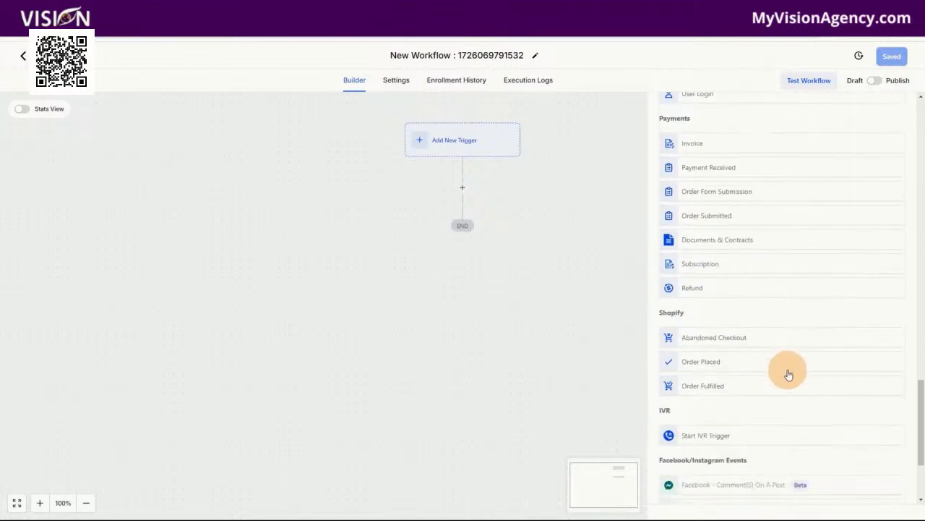
pyautogui.scroll(-2, 795, 352)
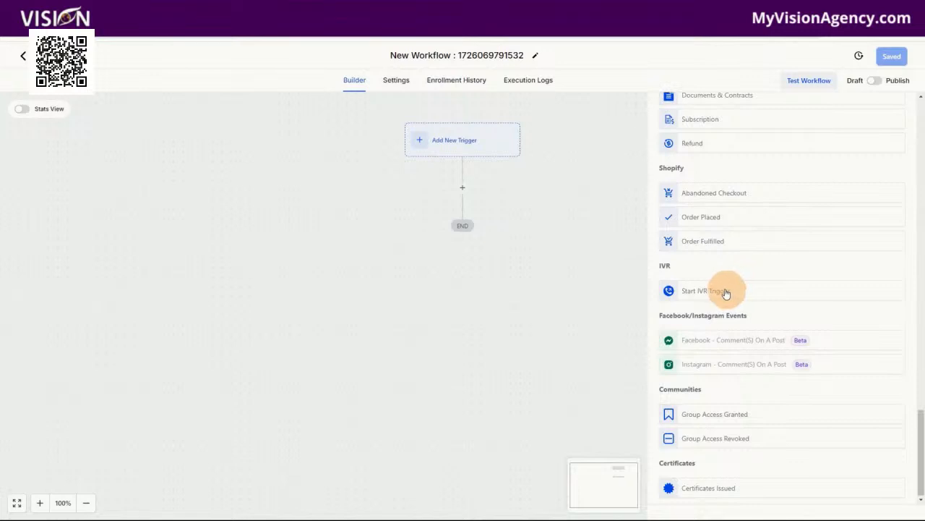
# Step: Add an empty action step between the trigger and END
pyautogui.moveTo(766, 334)
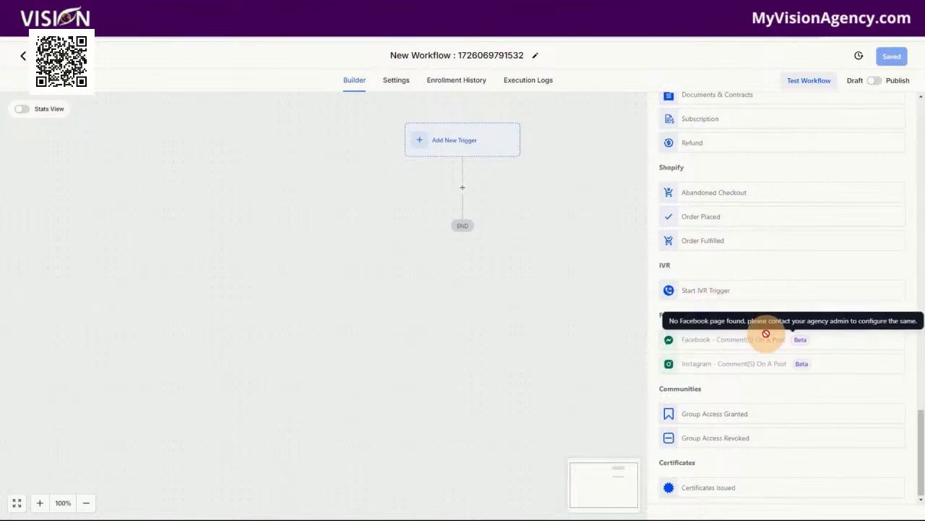
pyautogui.scroll(5, 765, 434)
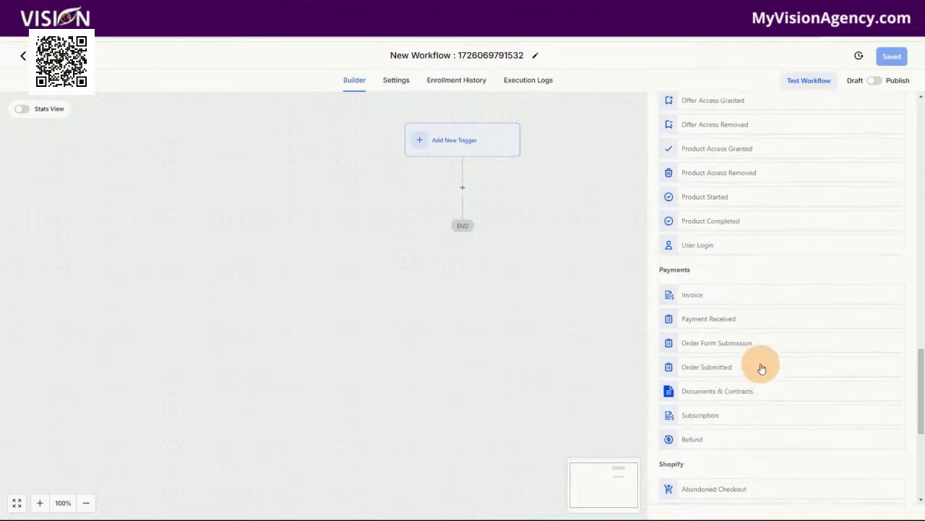
pyautogui.scroll(5, 762, 369)
pyautogui.click(462, 188)
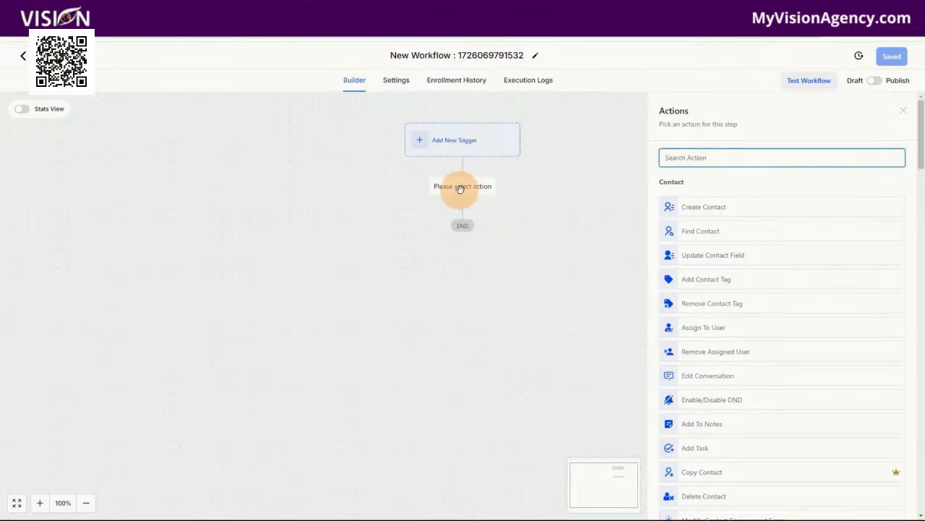
# Step: Scroll through the Actions panel to review every available workflow action
pyautogui.scroll(-10, 798, 212)
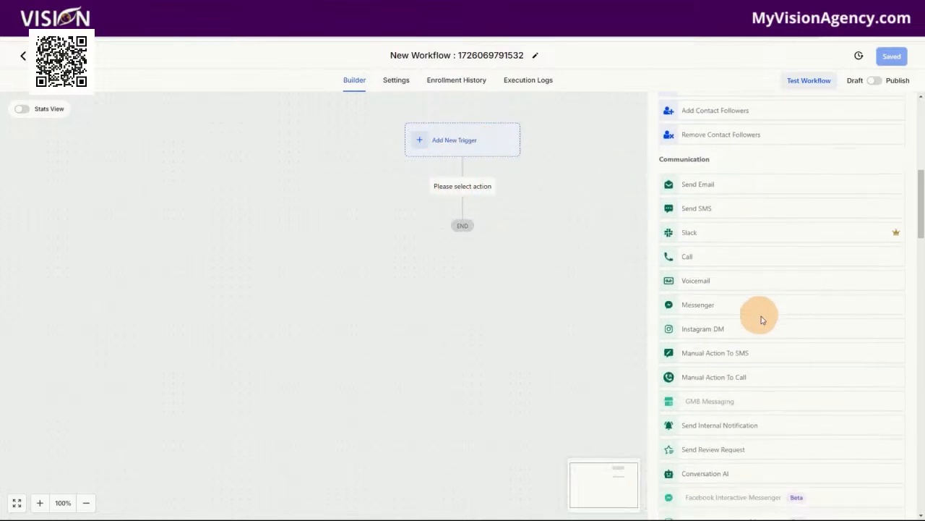
pyautogui.scroll(-12, 795, 326)
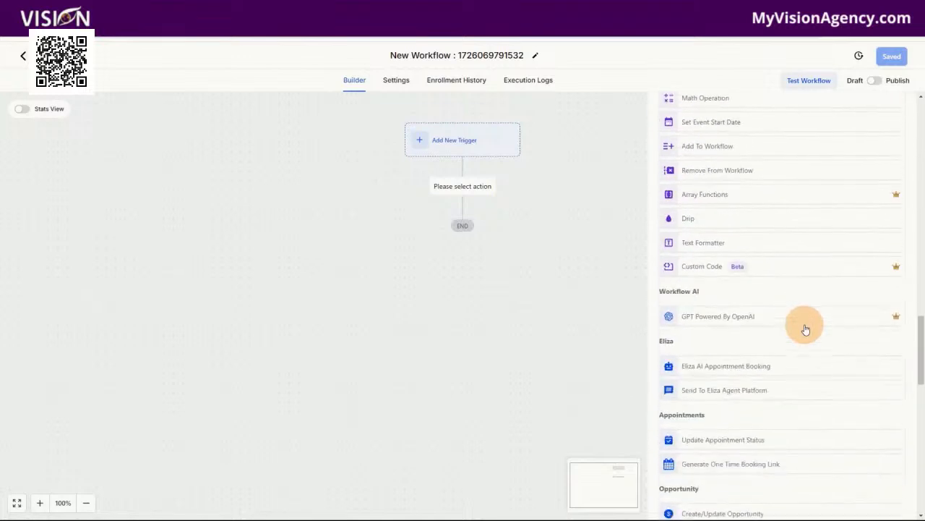
pyautogui.scroll(-1, 797, 325)
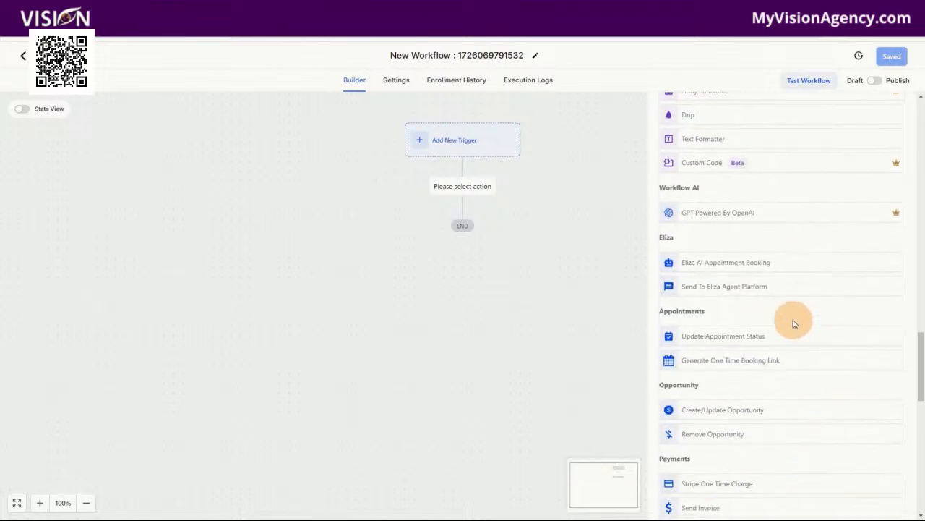
pyautogui.scroll(-6, 796, 321)
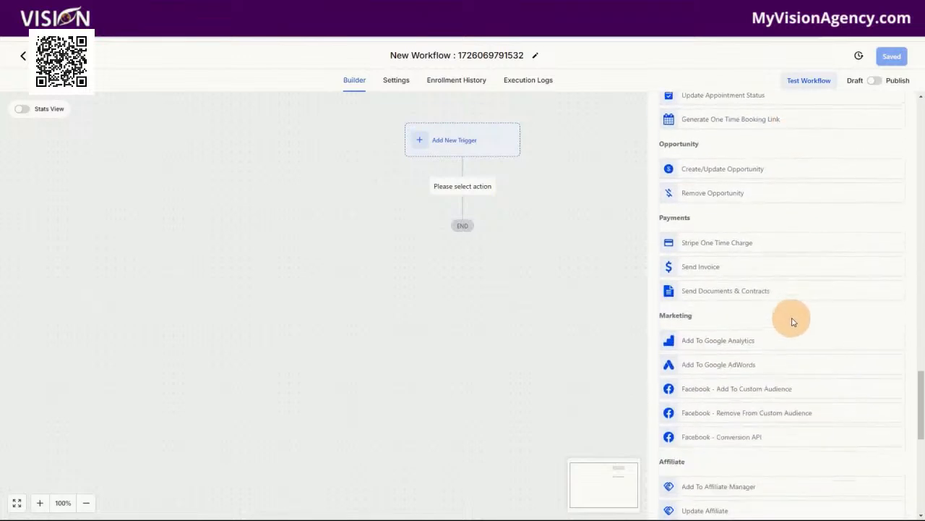
pyautogui.scroll(-8, 806, 316)
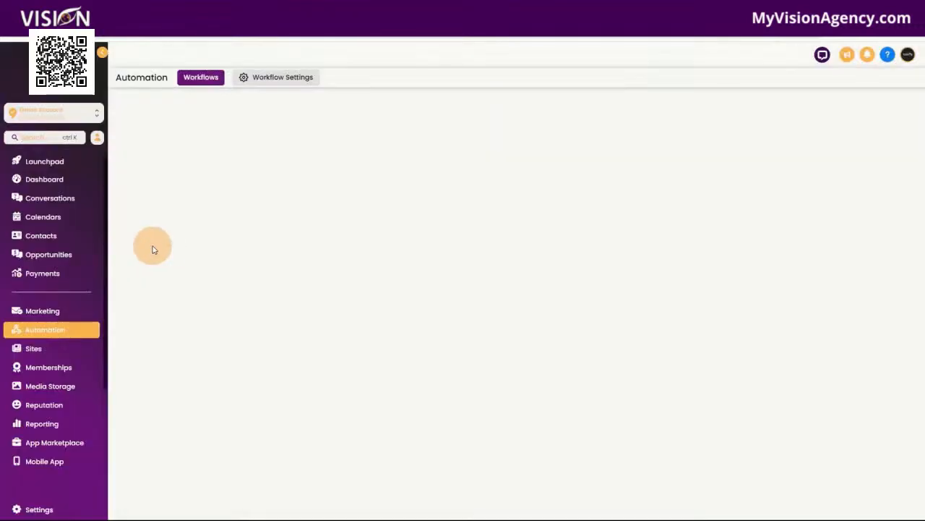
# Step: Visit Content AI, then the Sites Websites, Blogs and WordPress pages, reaching Client Portal
pyautogui.click(252, 77)
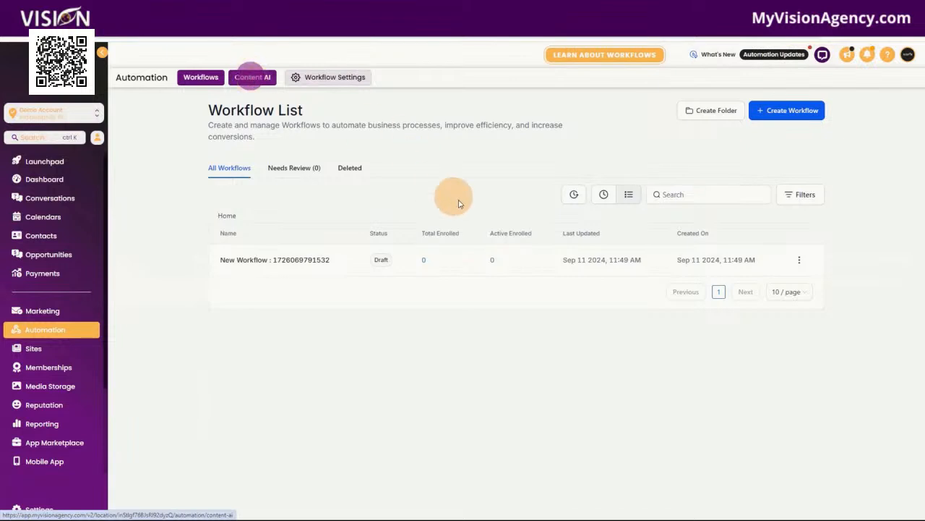
pyautogui.click(31, 349)
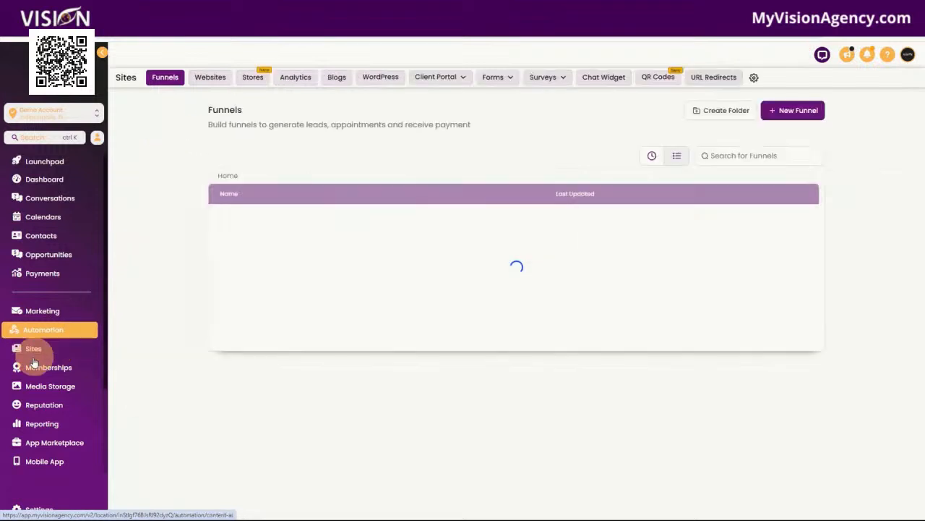
pyautogui.click(211, 78)
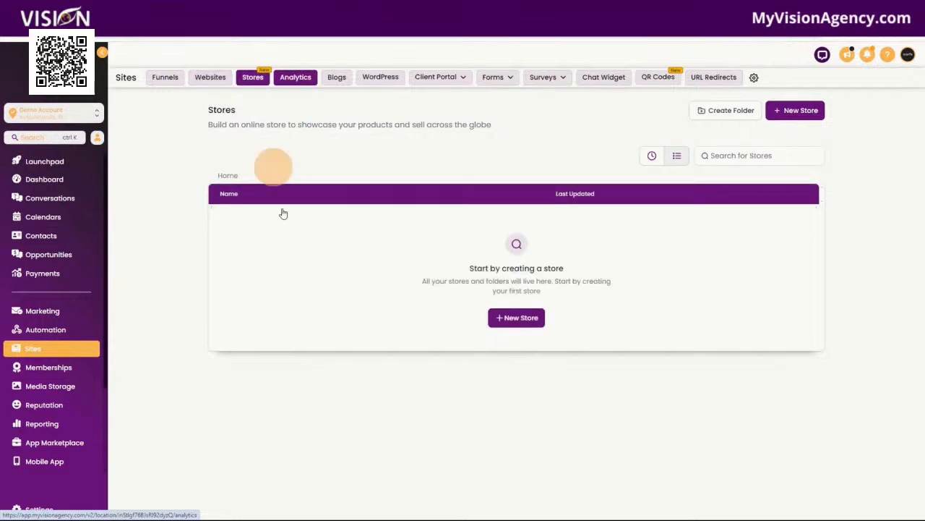
pyautogui.click(336, 78)
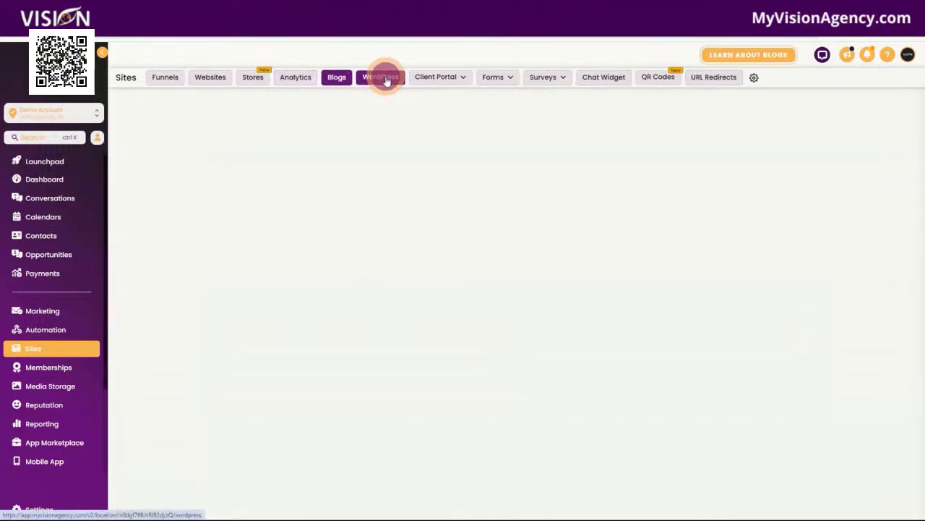
pyautogui.click(384, 78)
pyautogui.moveTo(437, 85)
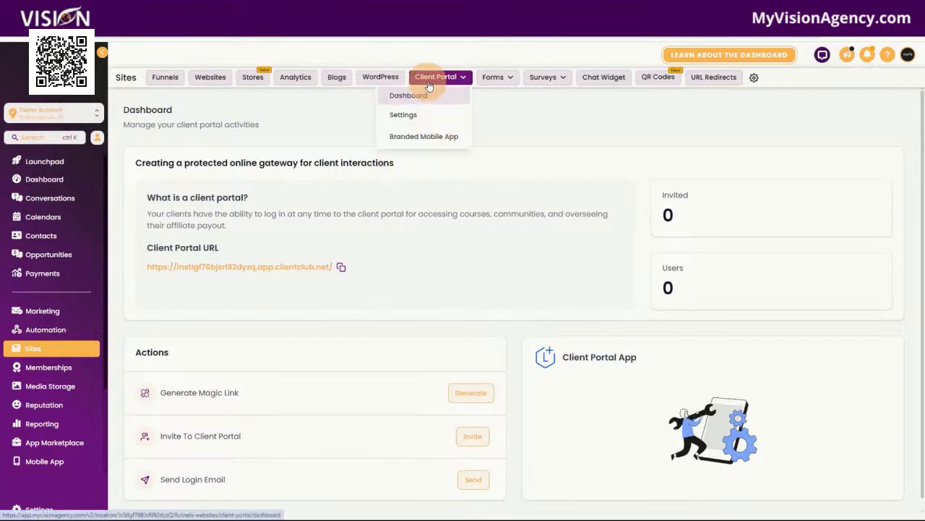
# Step: Review the empty Forms builder, analytics and submissions pages
pyautogui.moveTo(499, 76)
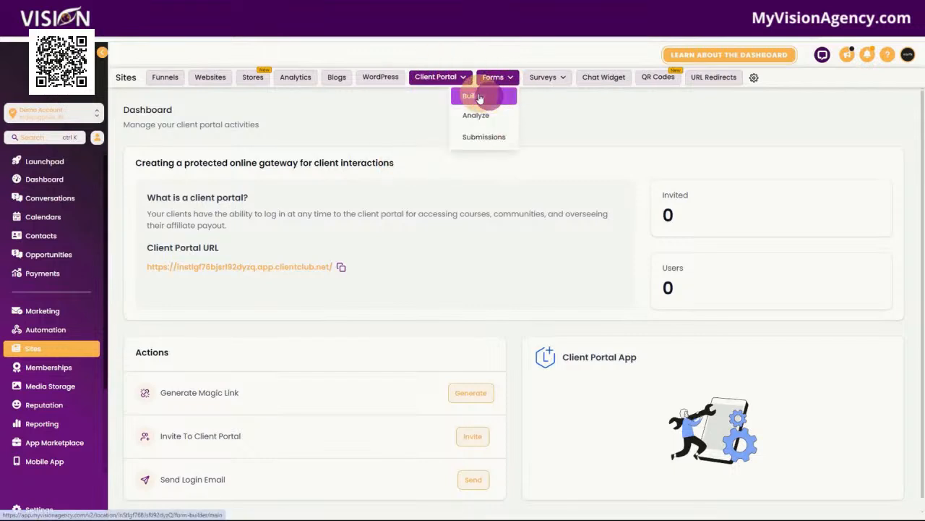
pyautogui.click(479, 97)
pyautogui.click(471, 143)
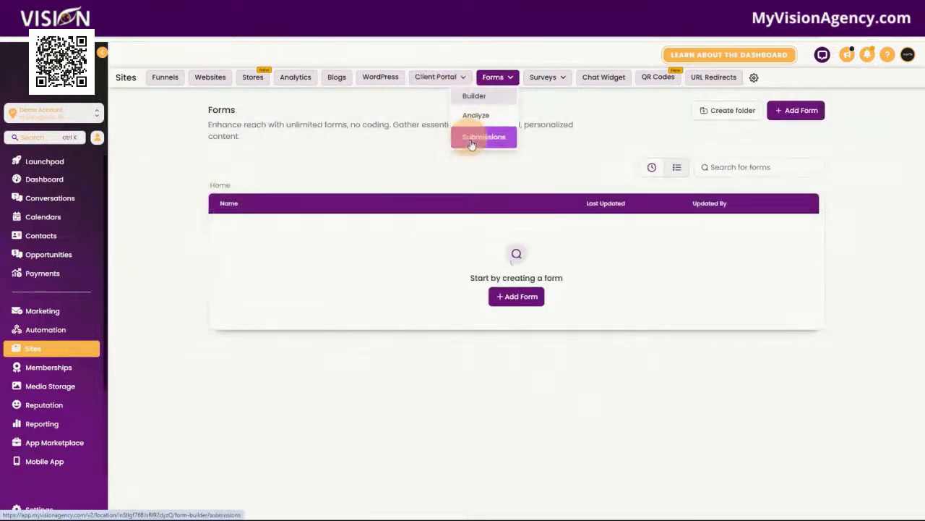
pyautogui.click(484, 119)
pyautogui.click(478, 142)
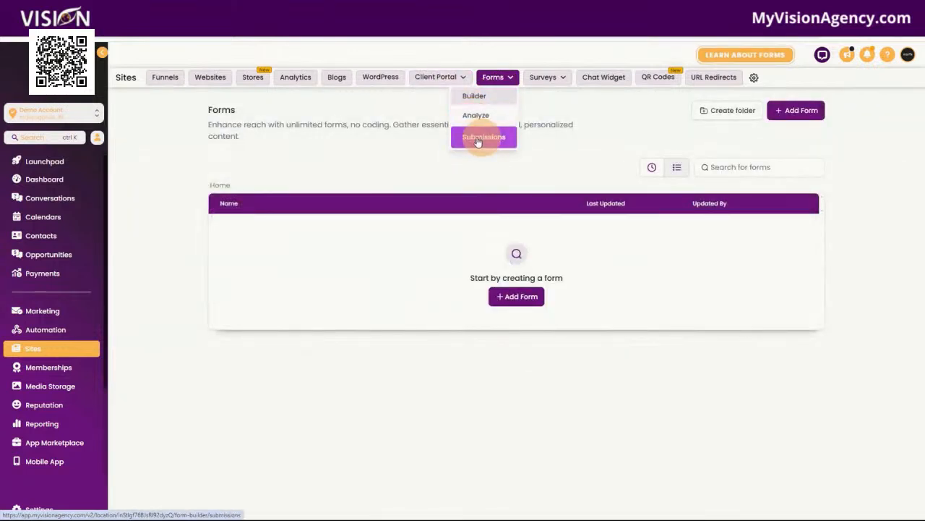
# Step: Check the Surveys builder and submissions, then view the Chat Widget list
pyautogui.click(555, 75)
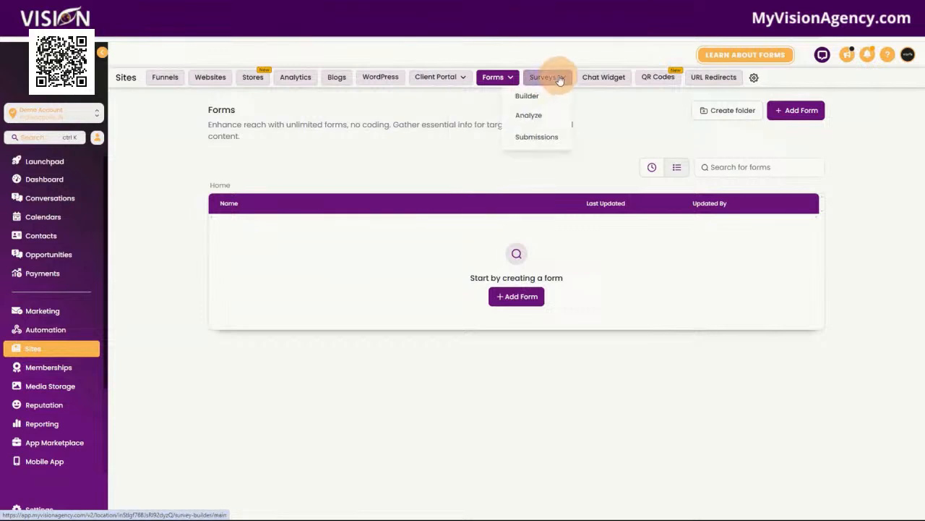
pyautogui.click(537, 97)
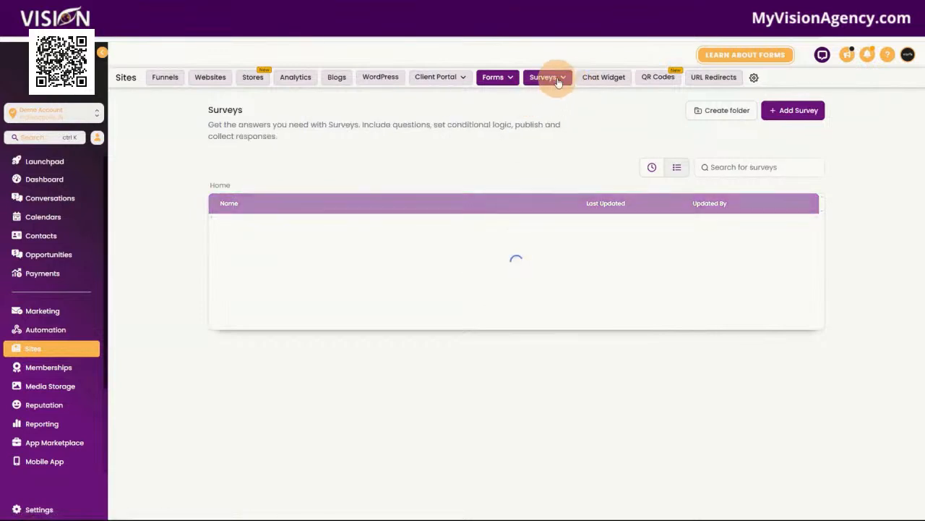
pyautogui.click(545, 77)
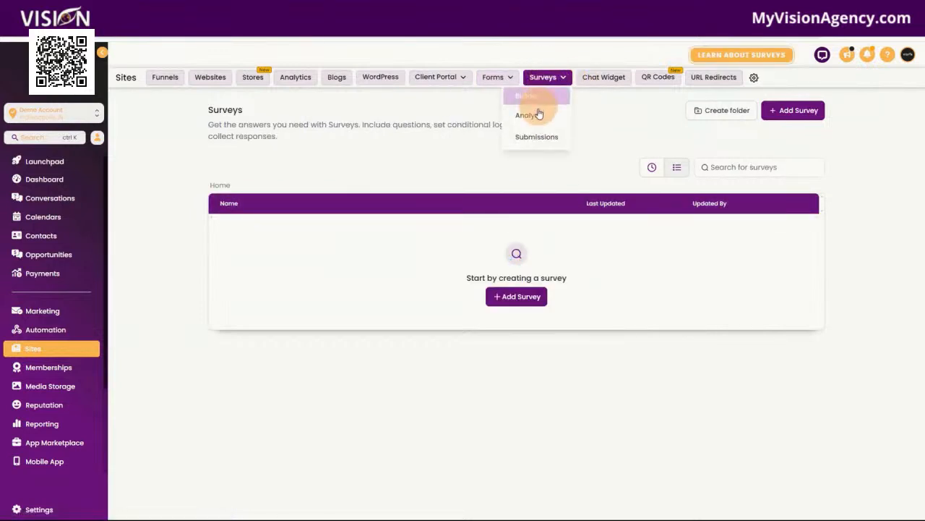
pyautogui.click(530, 136)
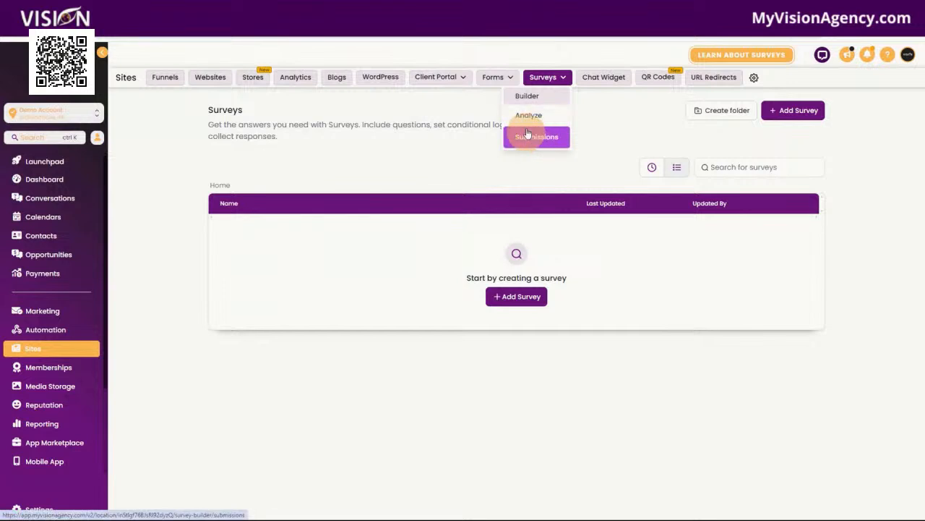
pyautogui.click(606, 78)
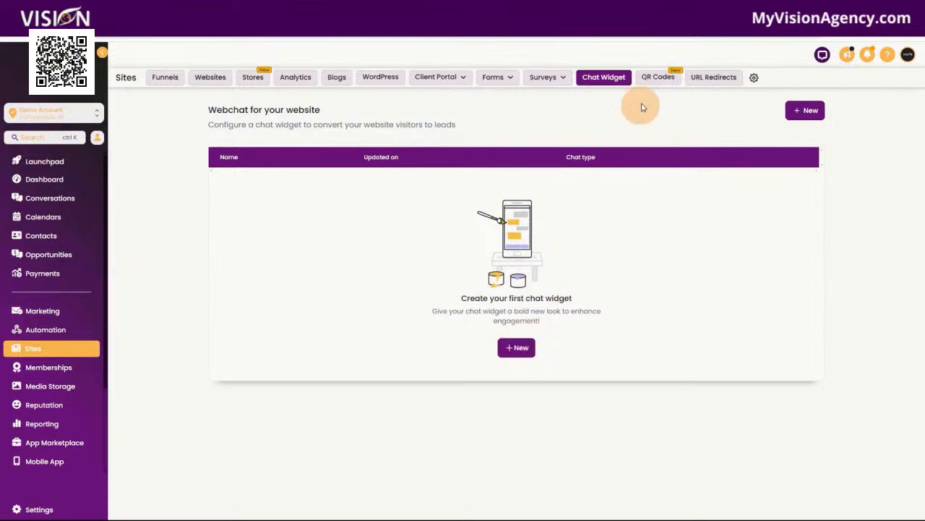
# Step: Check the empty QR Codes and URL Redirects pages, then view the Memberships Courses dashboard
pyautogui.click(659, 81)
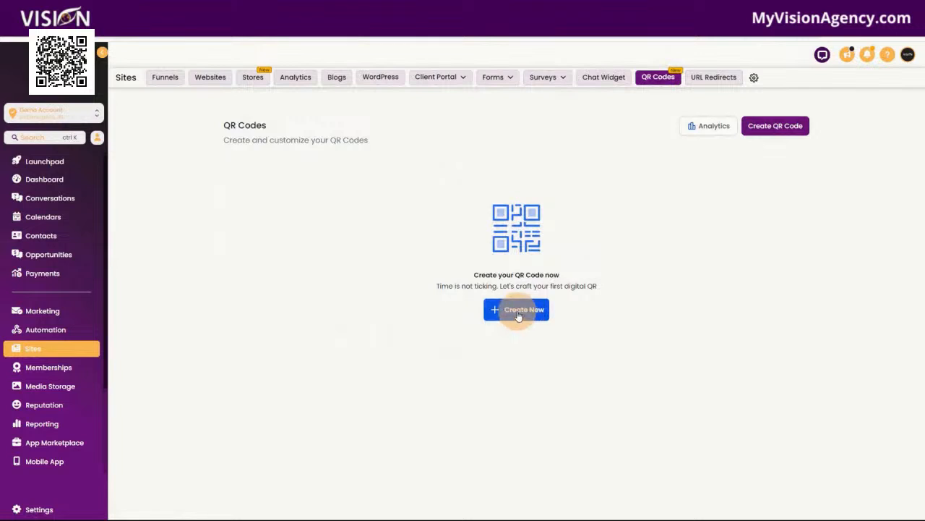
pyautogui.click(716, 80)
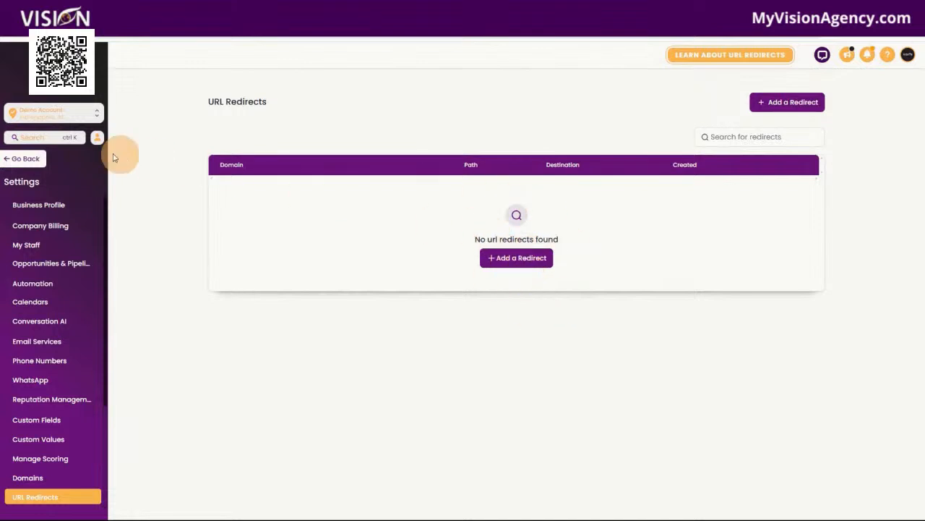
pyautogui.click(19, 159)
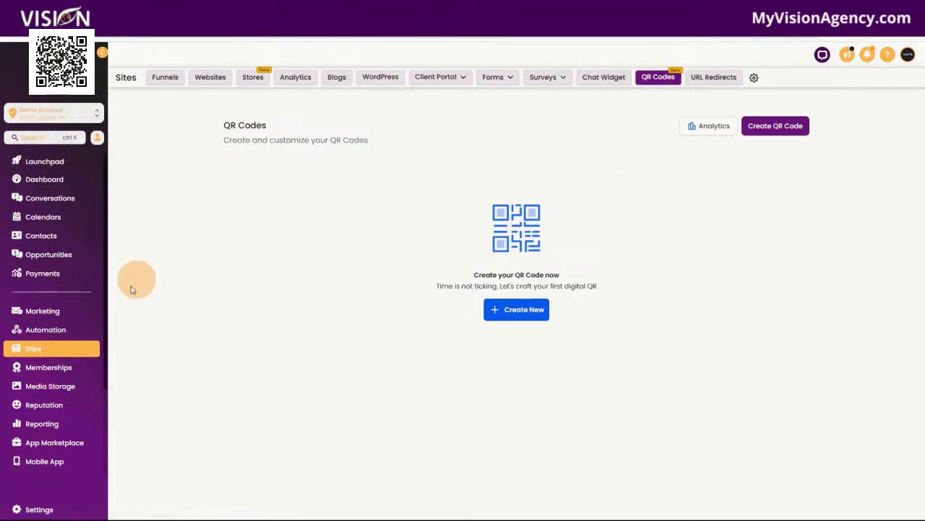
pyautogui.click(48, 366)
pyautogui.click(214, 80)
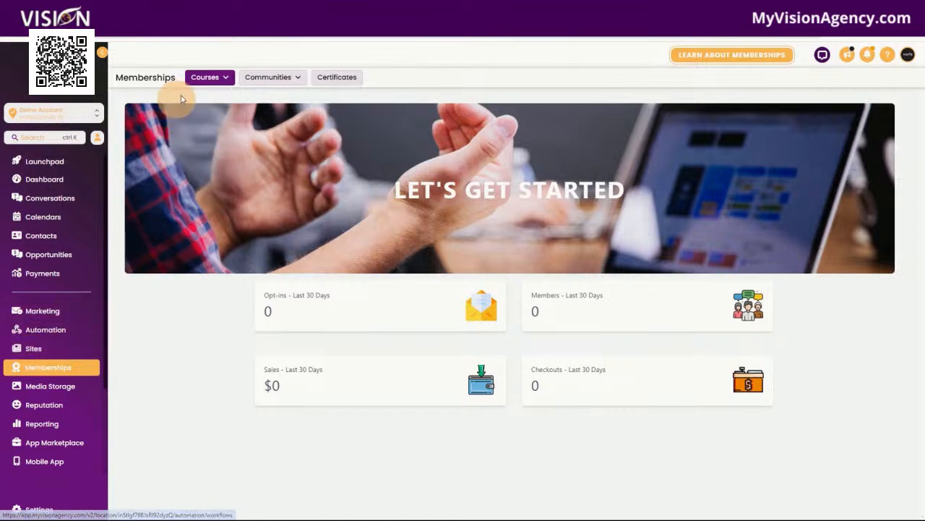
# Step: Look at the empty Communities Groups and Certificates pages, then Media Storage at 0 bytes
pyautogui.moveTo(207, 76)
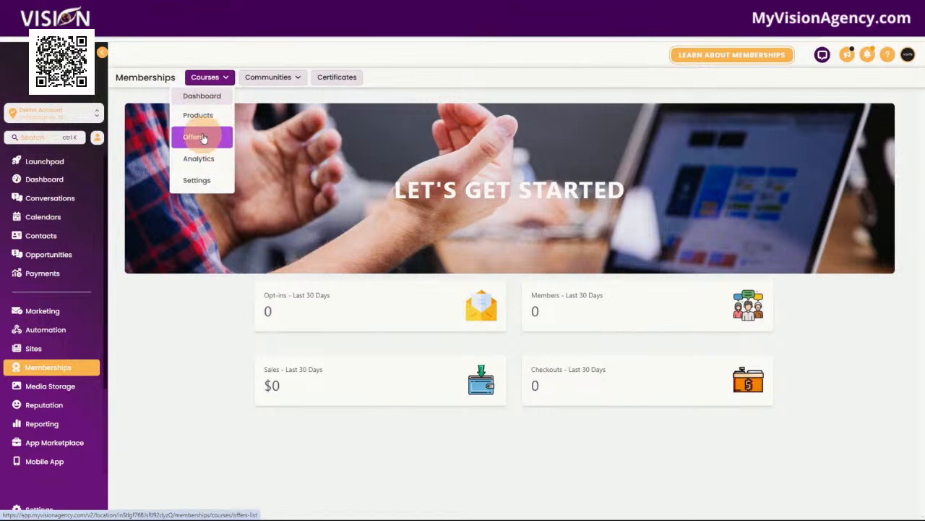
pyautogui.moveTo(253, 76)
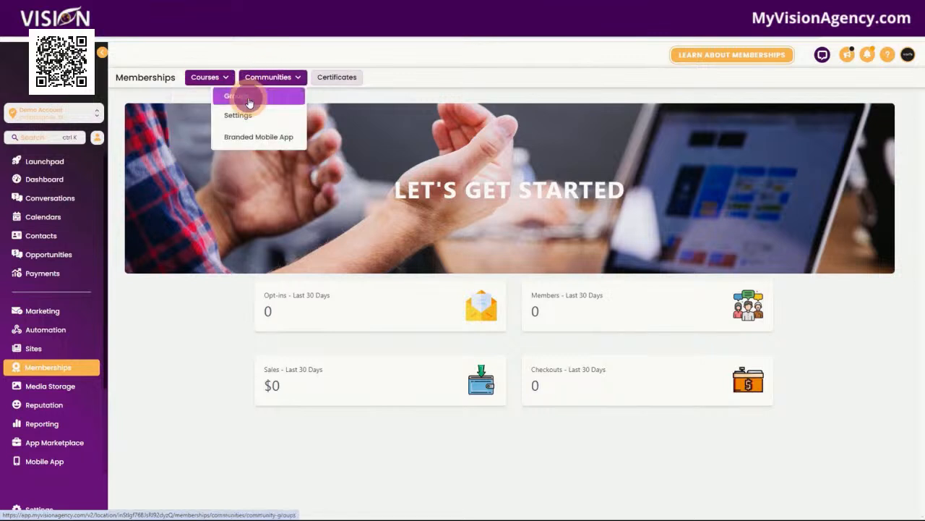
pyautogui.click(245, 99)
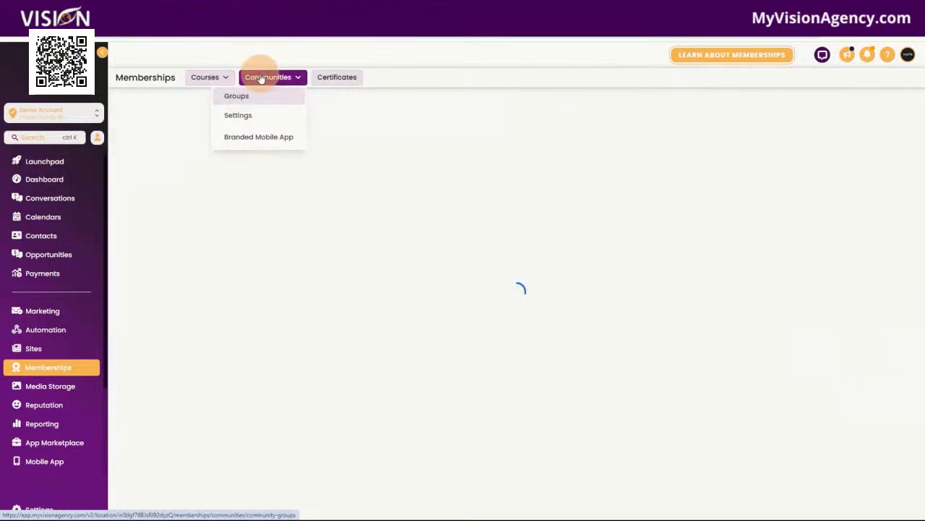
pyautogui.moveTo(266, 82)
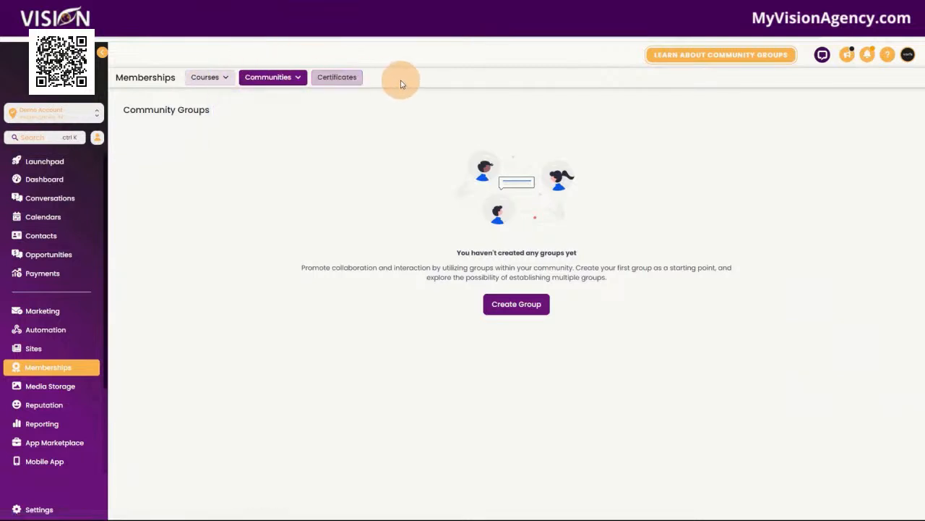
pyautogui.click(359, 76)
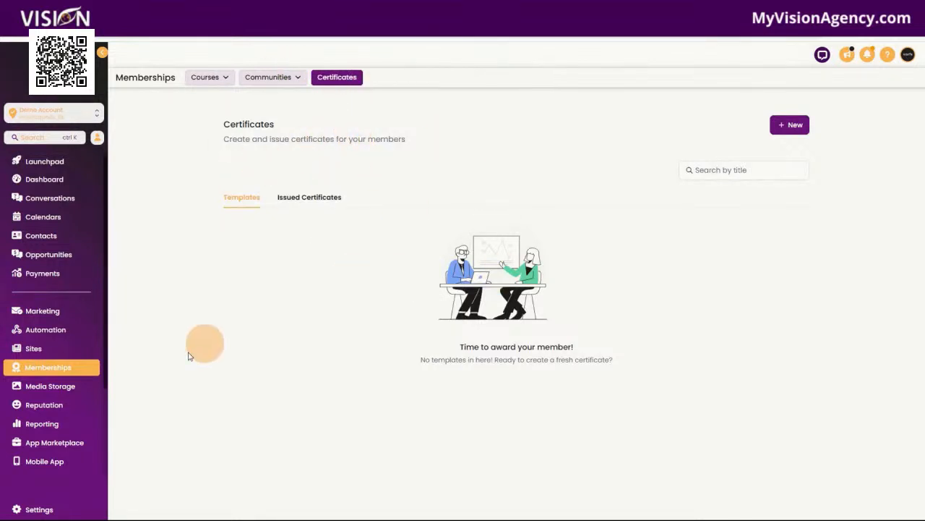
pyautogui.click(68, 395)
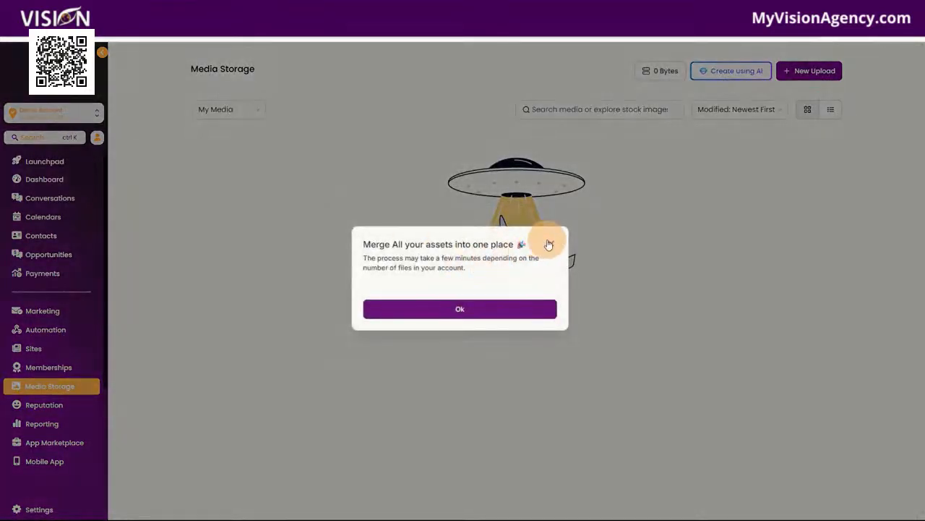
# Step: Dismiss the Merge assets notice and open the Reputation overview with 0 reviews and an invites goal of 20
pyautogui.click(551, 243)
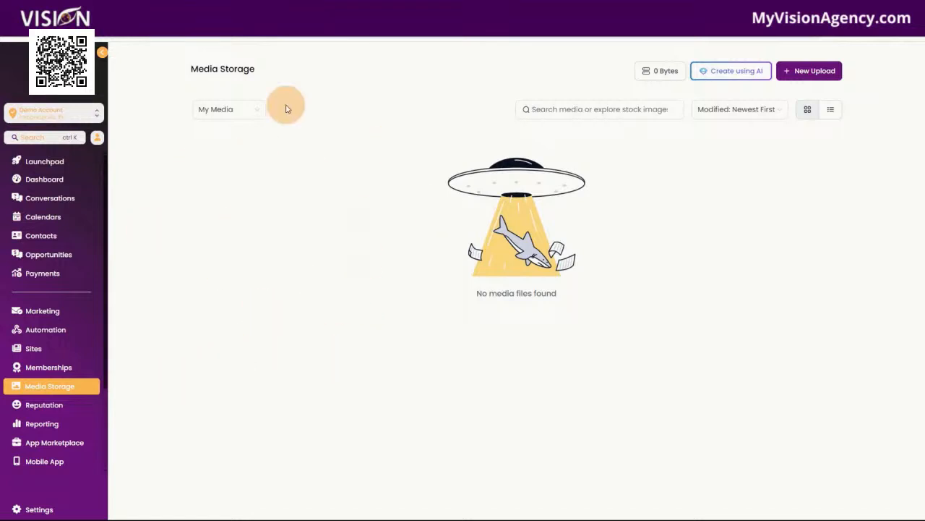
pyautogui.click(39, 452)
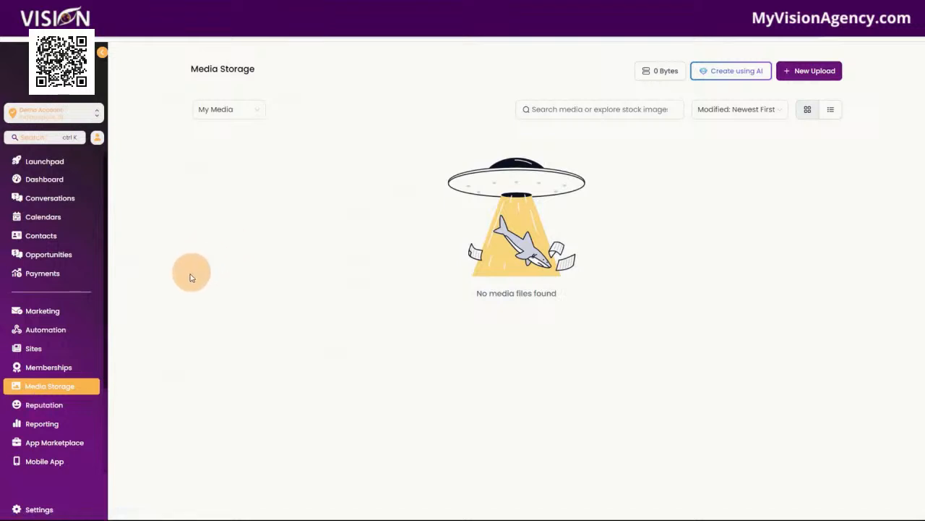
pyautogui.click(82, 397)
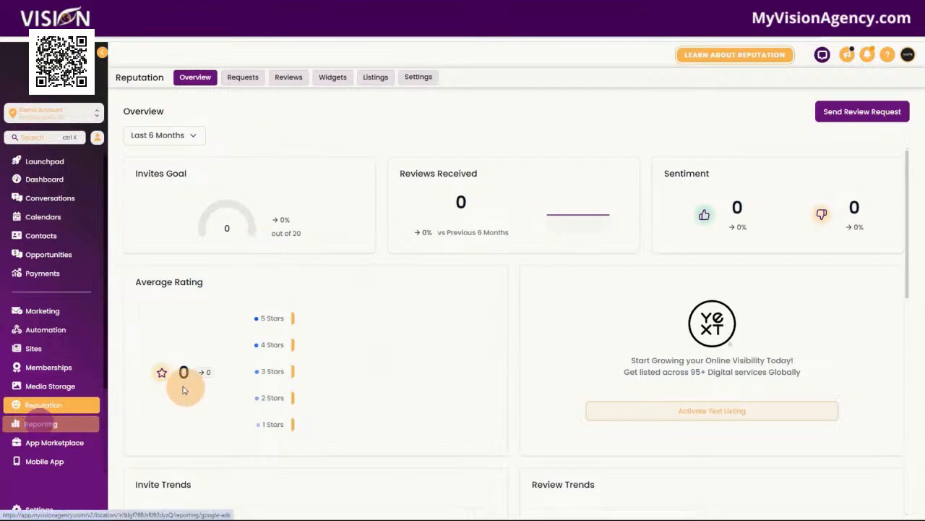
# Step: View the sample Google Ads report in Reporting, then open the empty App Marketplace
pyautogui.click(55, 427)
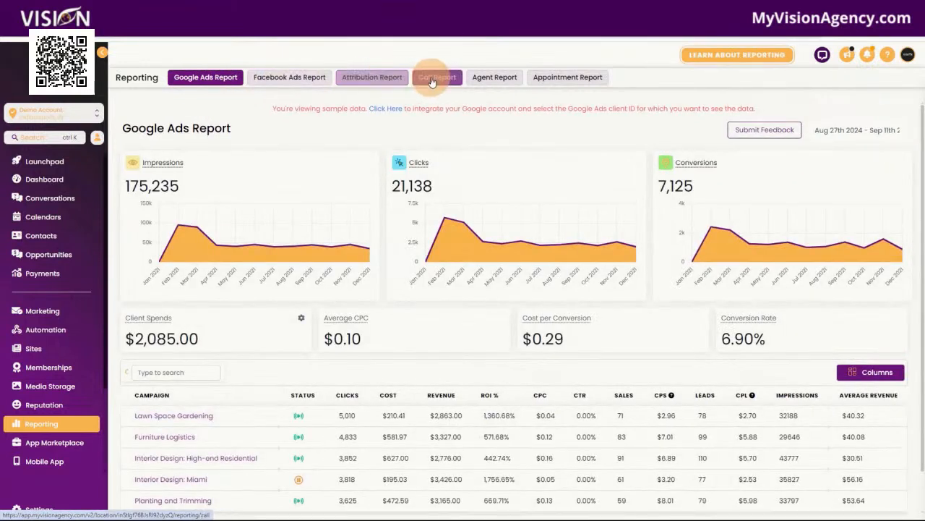
pyautogui.click(589, 79)
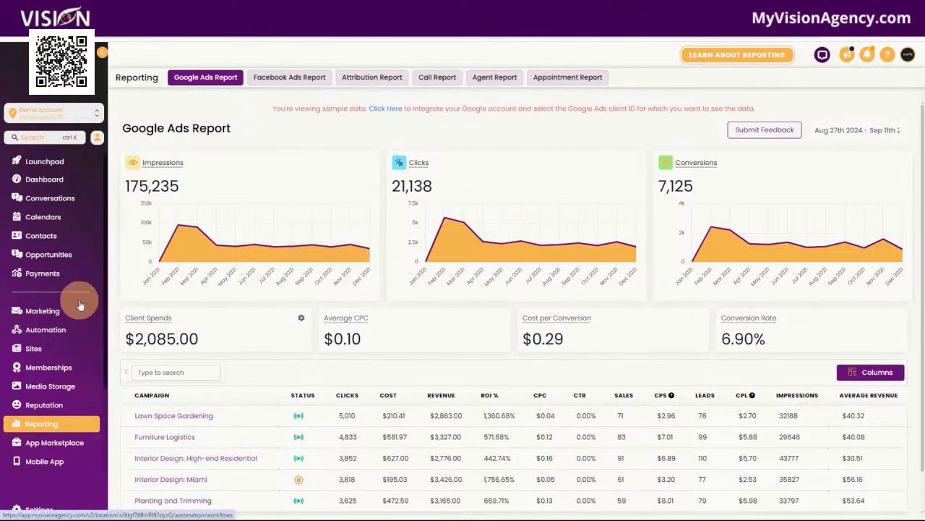
pyautogui.scroll(-3, 65, 352)
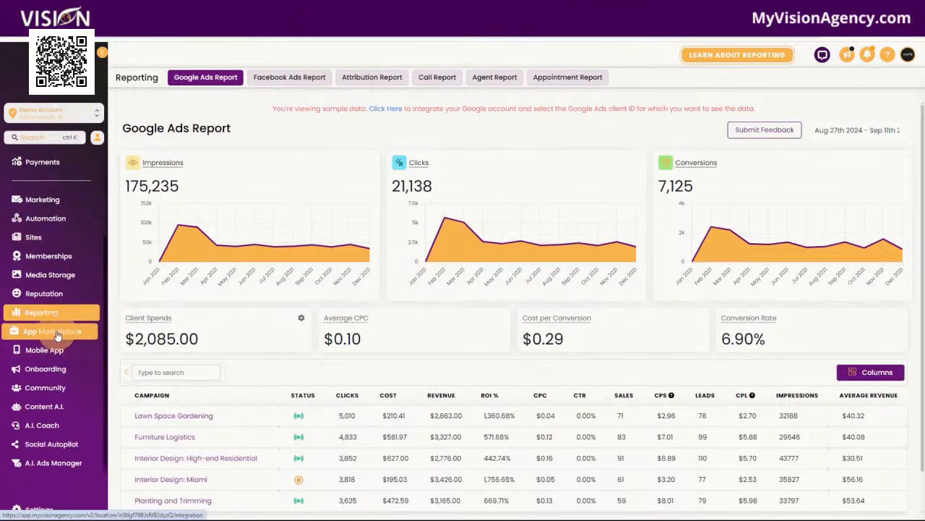
pyautogui.click(57, 335)
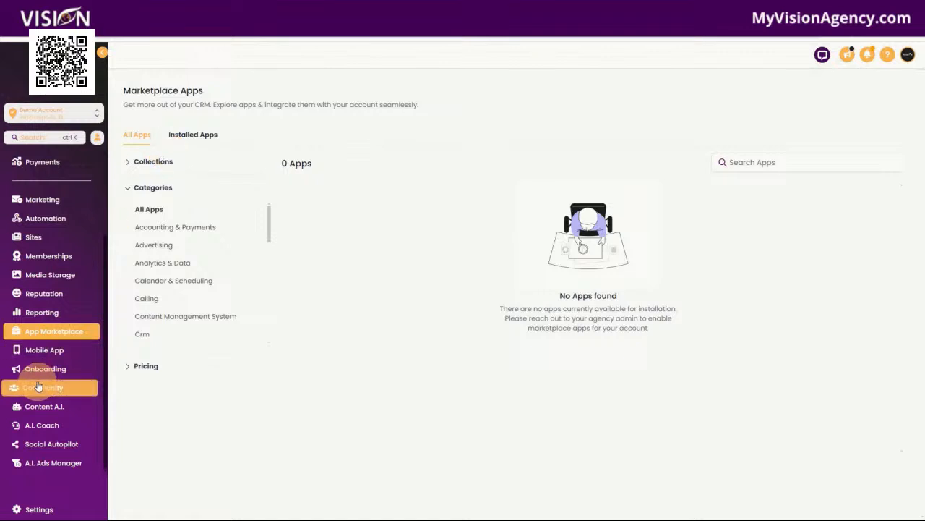
# Step: Check the LeadConnector Mobile App page's team member search, then go to Onboarding
pyautogui.click(30, 352)
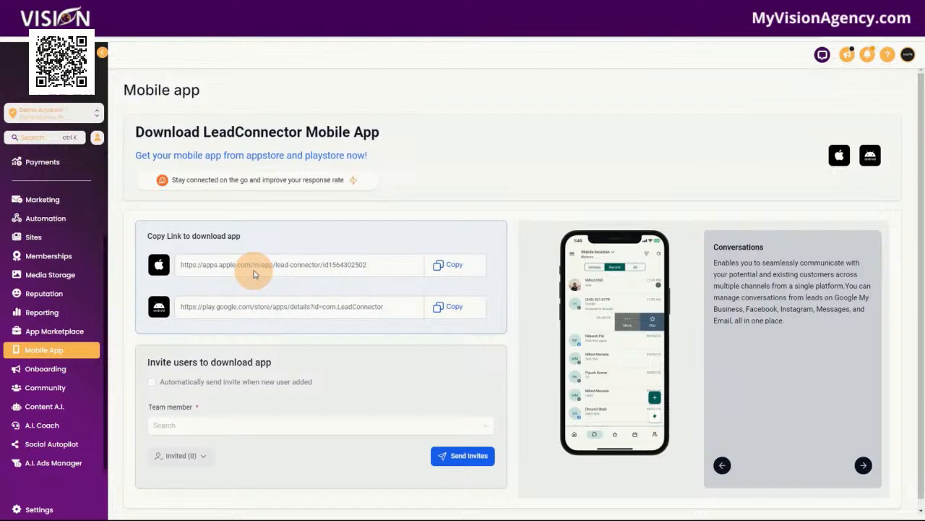
pyautogui.click(184, 424)
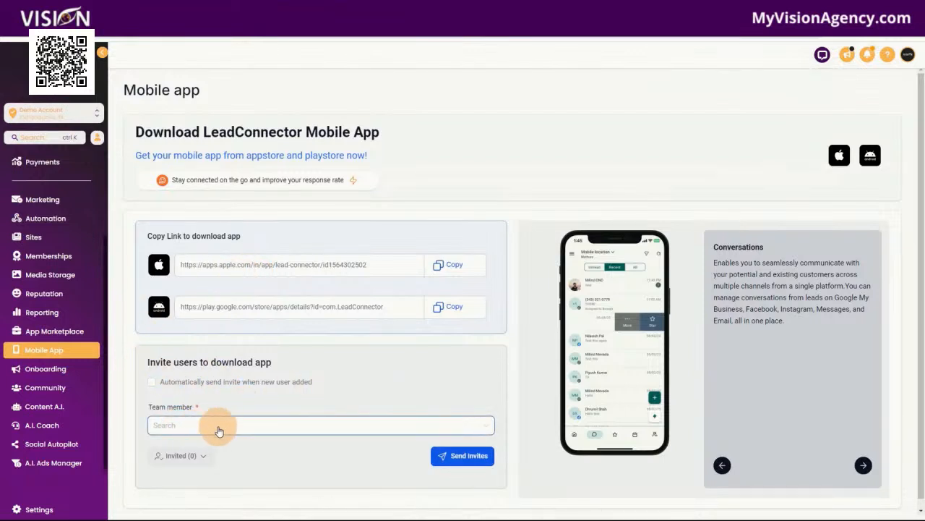
pyautogui.click(39, 371)
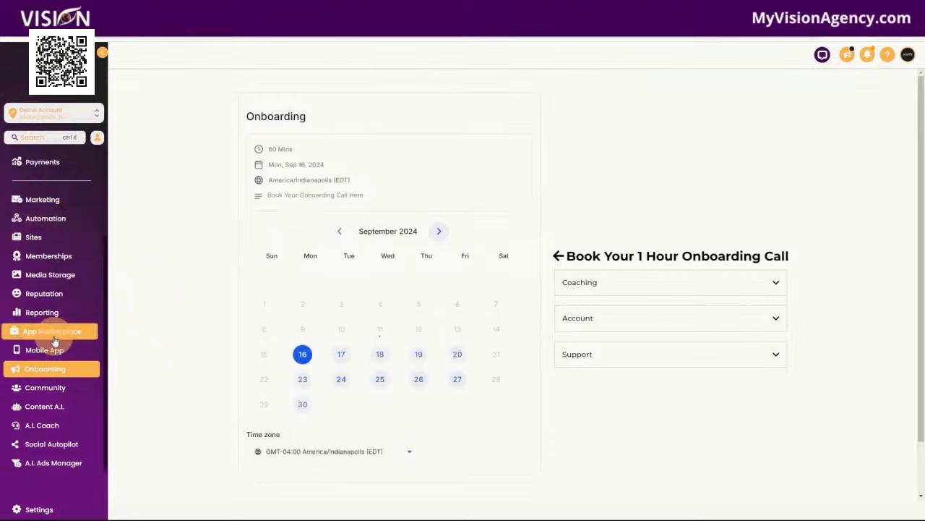
# Step: Look over the 60-minute onboarding call calendar and the help widget's topics, then go to Community
pyautogui.scroll(3, 54, 339)
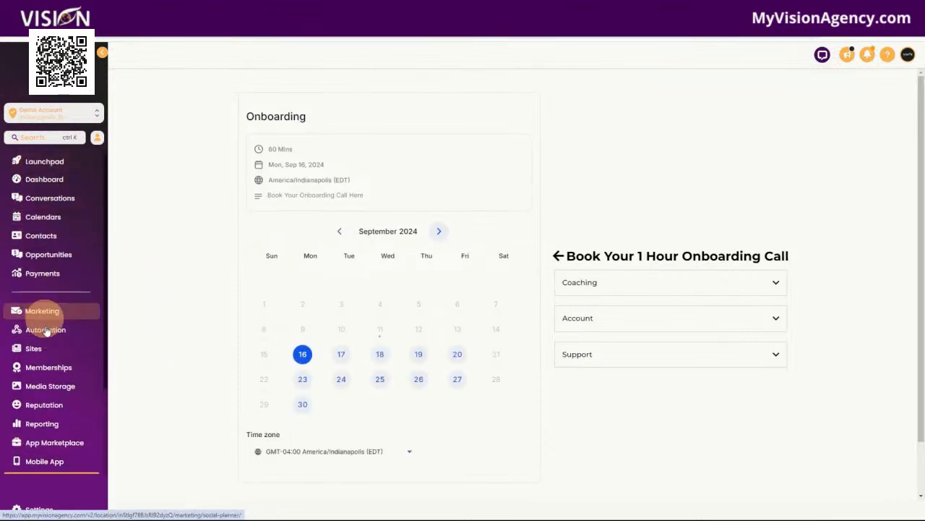
pyautogui.scroll(-3, 58, 380)
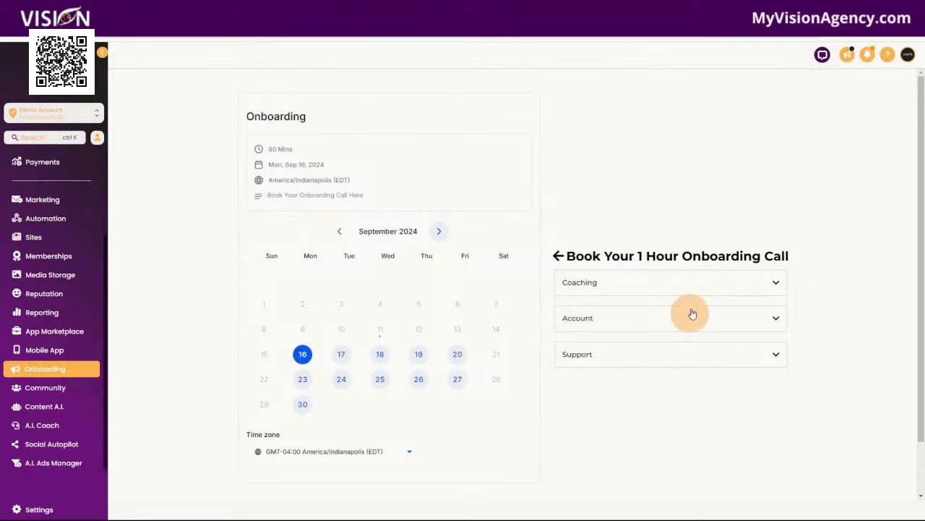
pyautogui.click(824, 56)
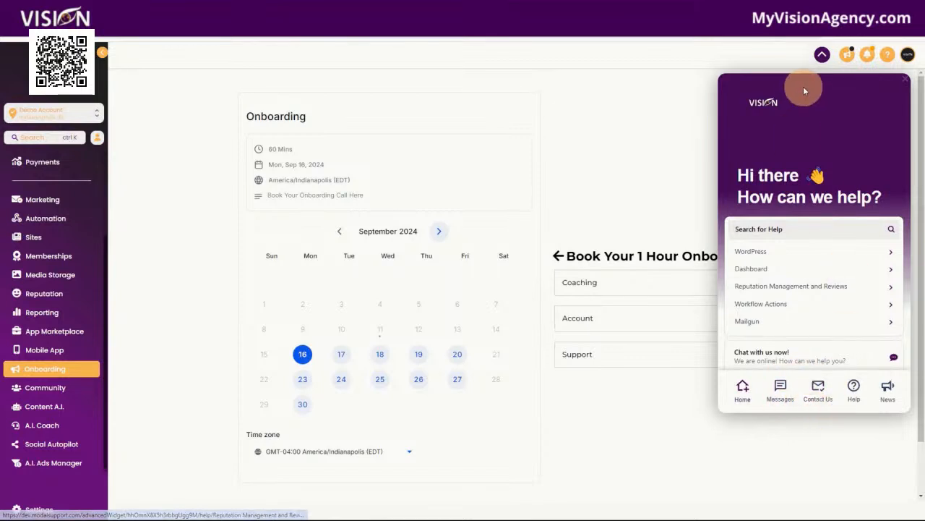
pyautogui.scroll(-2, 802, 318)
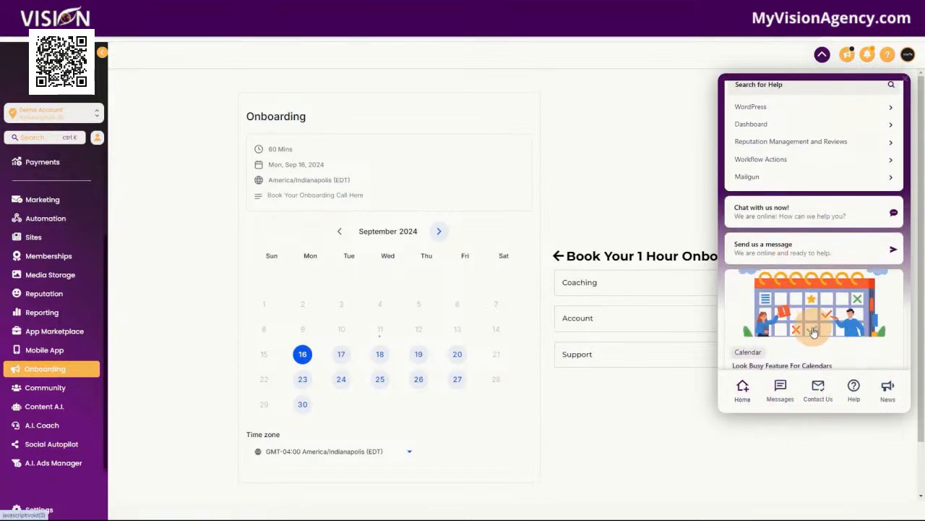
pyautogui.scroll(3, 817, 319)
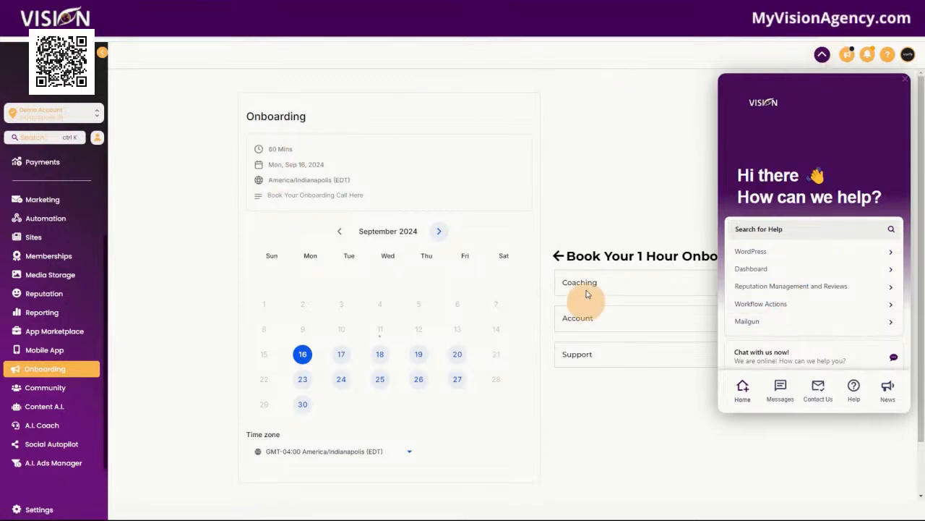
pyautogui.click(47, 387)
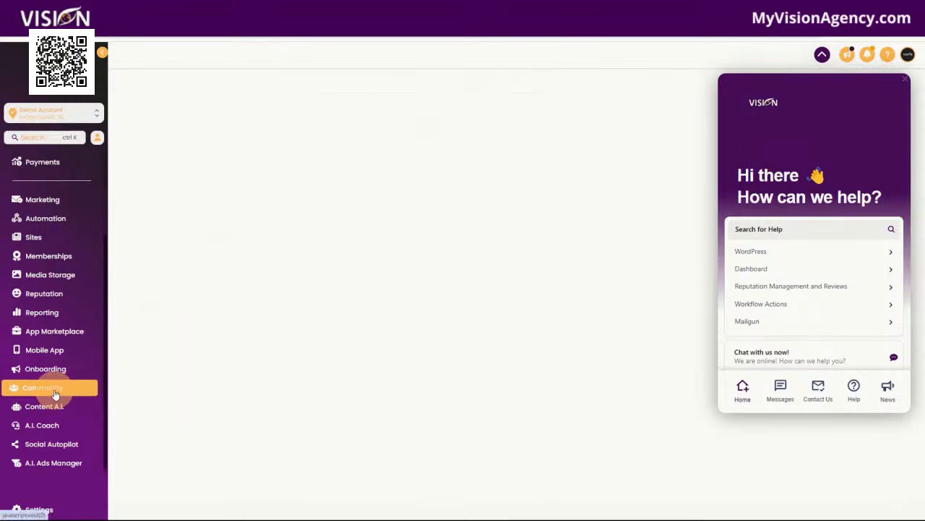
# Step: Close the help widget and open the Entry Level Visionaries community group
pyautogui.click(823, 55)
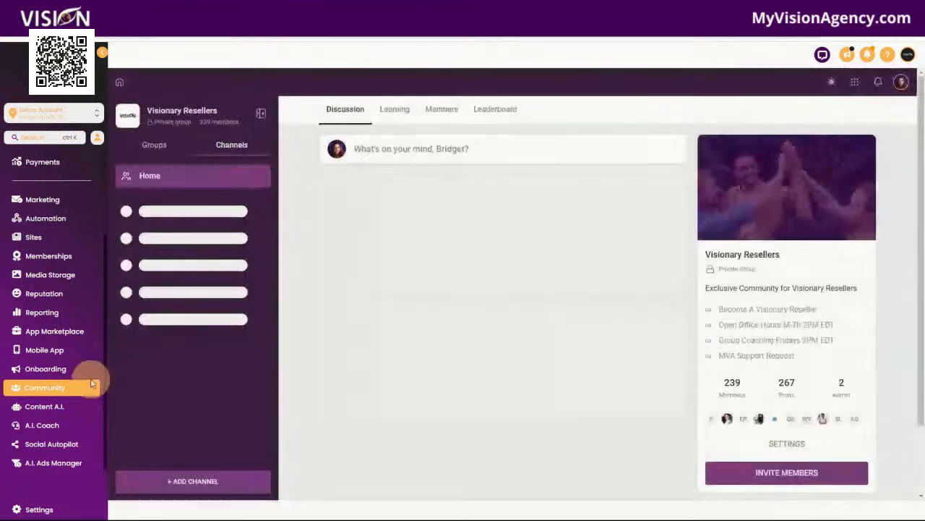
pyautogui.click(155, 145)
pyautogui.click(159, 206)
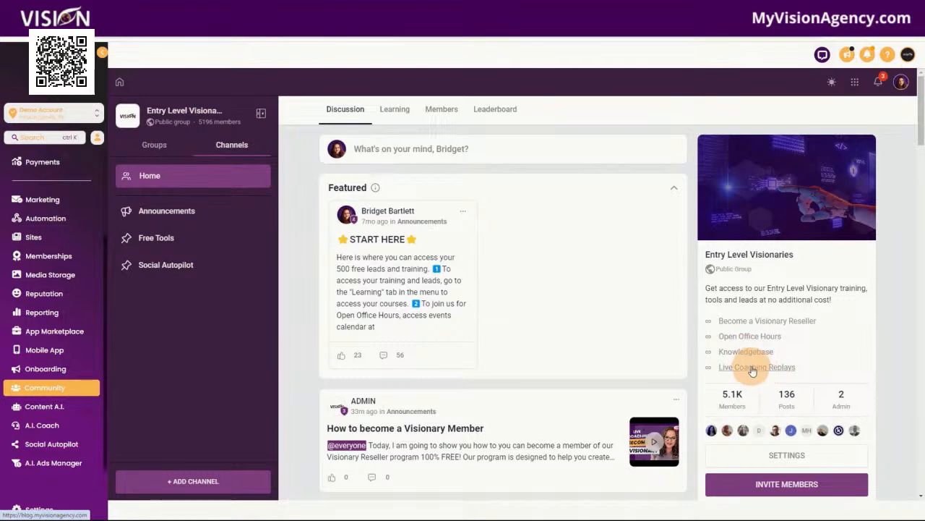
# Step: Browse the group's Learning courses, return to the Home feed, and open then cancel a new post
pyautogui.click(395, 109)
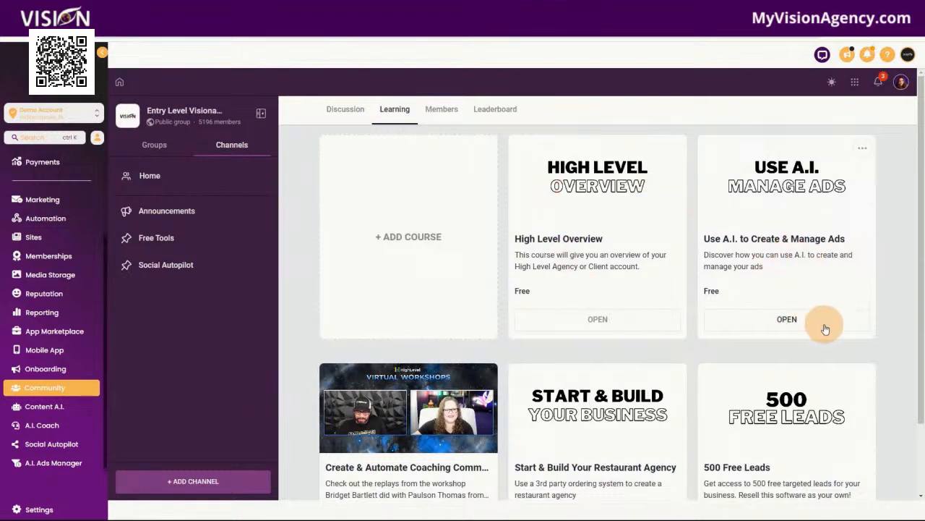
pyautogui.scroll(-2, 727, 410)
pyautogui.scroll(2, 669, 361)
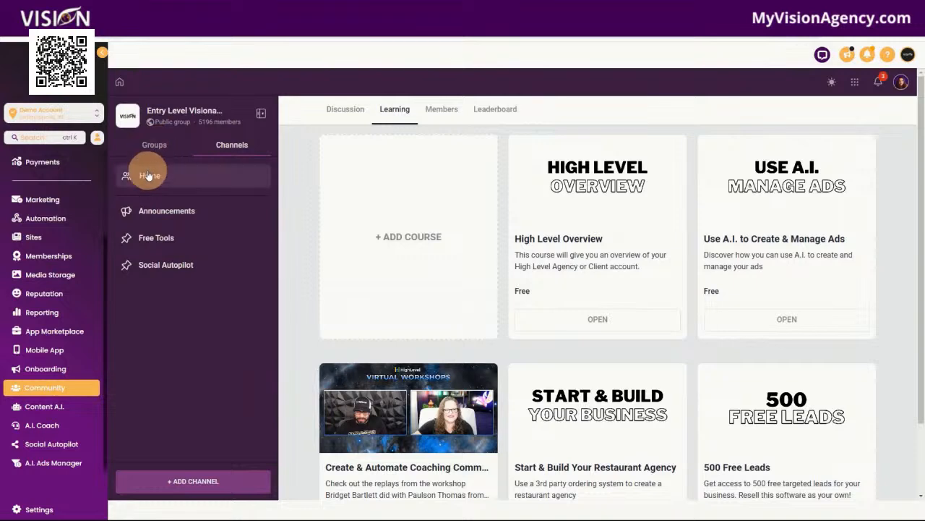
pyautogui.click(174, 178)
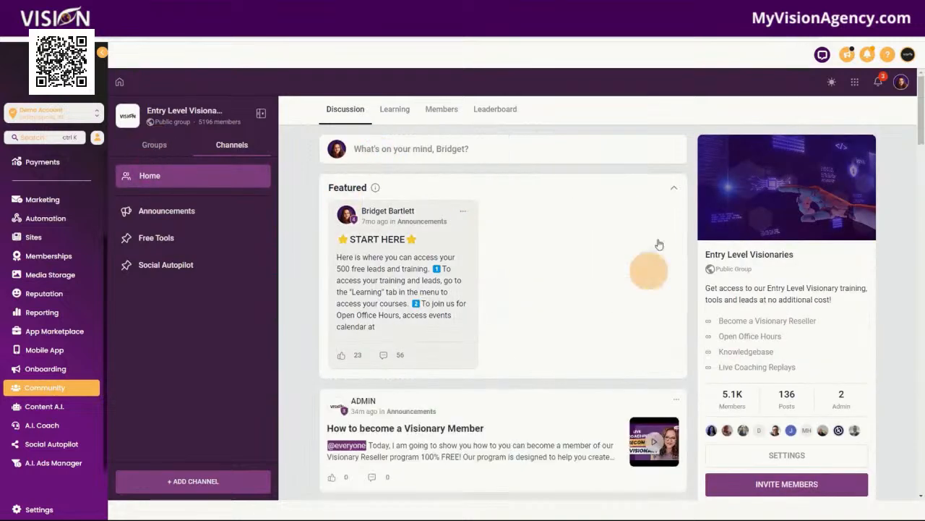
pyautogui.click(493, 154)
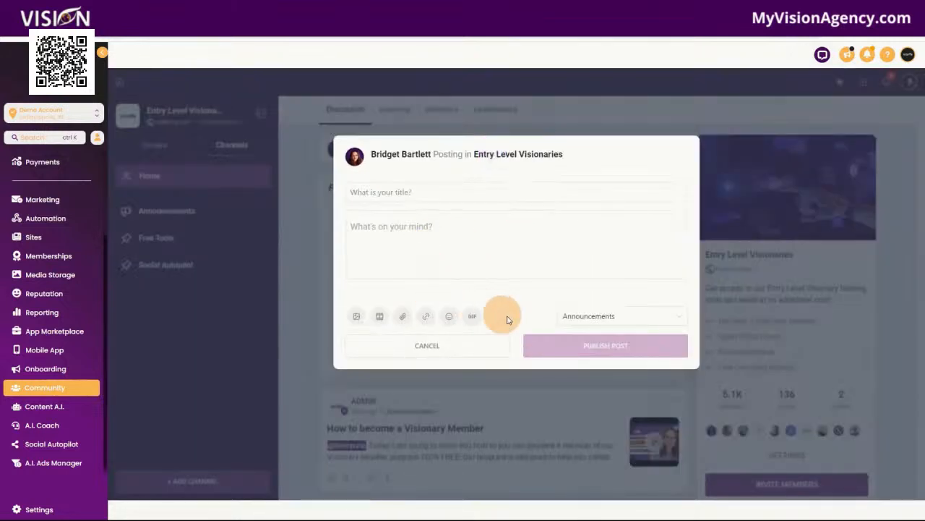
pyautogui.click(609, 96)
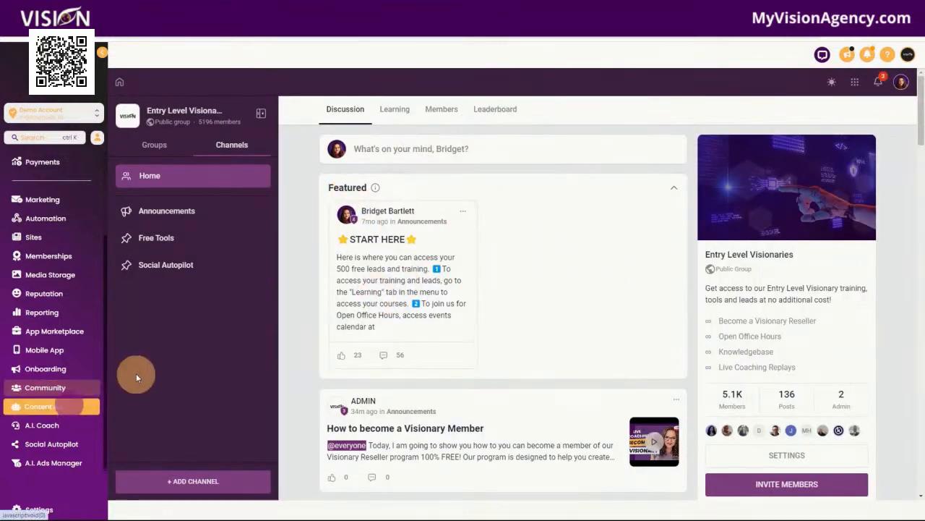
# Step: Open the Cold Email Script Generator from the Content A.I. tools and return to the list
pyautogui.click(62, 410)
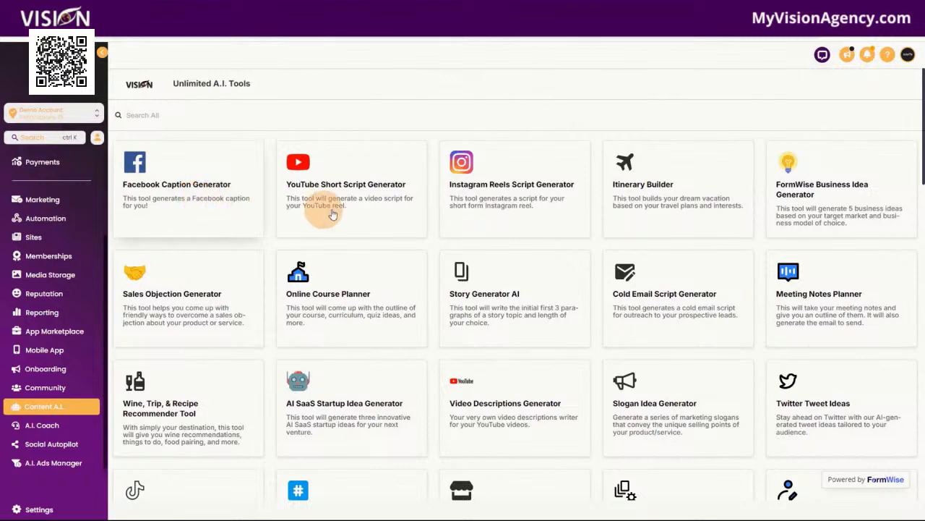
pyautogui.scroll(-3, 676, 214)
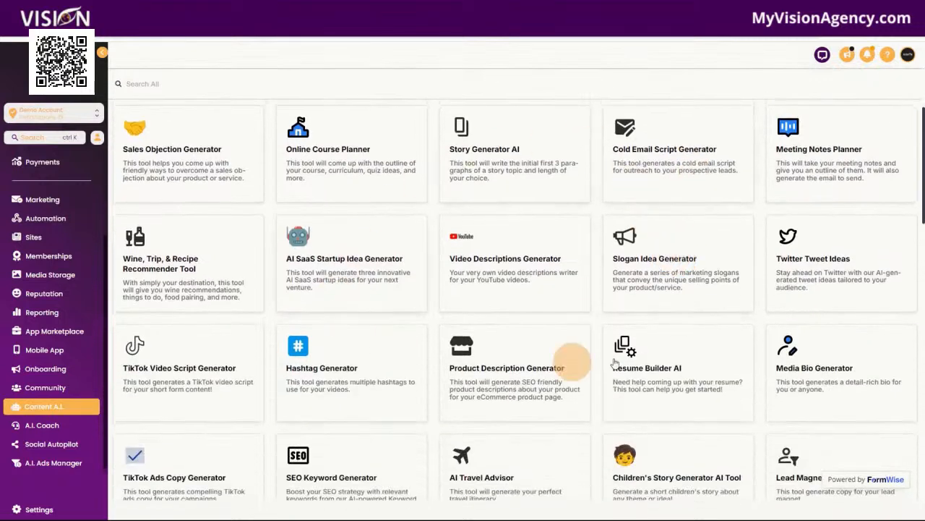
pyautogui.click(687, 162)
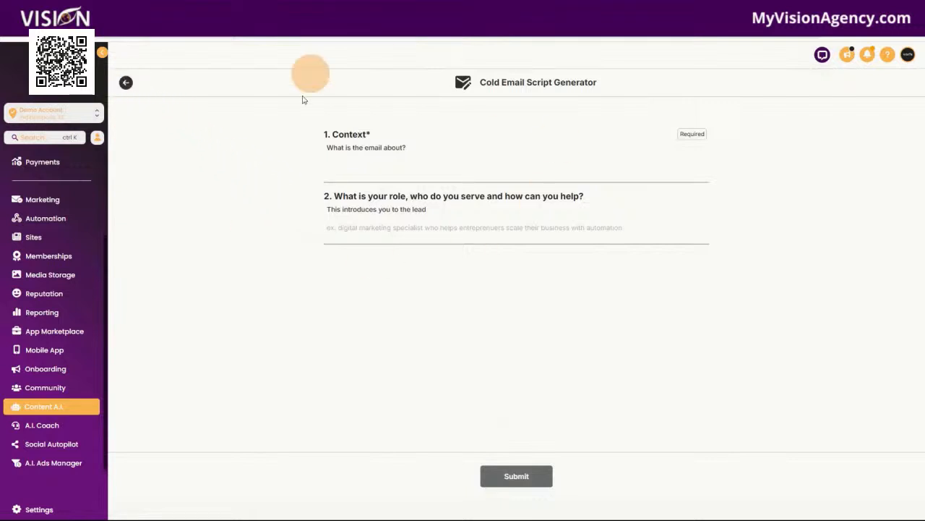
pyautogui.moveTo(480, 84); pyautogui.dragTo(656, 97)
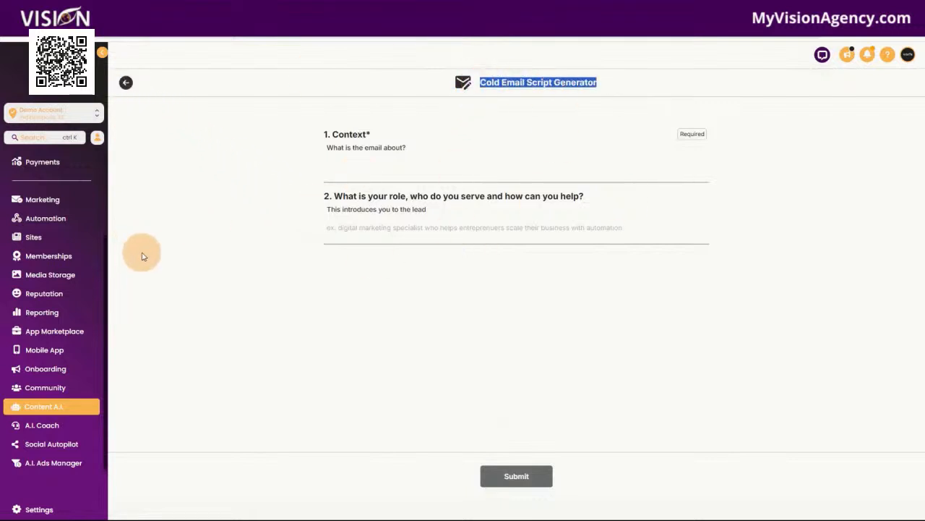
pyautogui.click(126, 82)
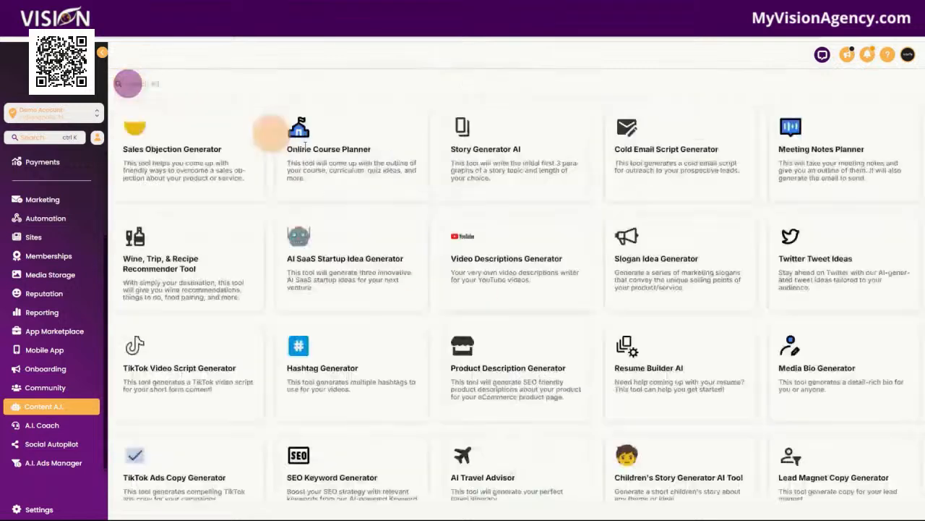
# Step: Scroll to the bottom of the Content A.I. tool list and open A.I. Coach
pyautogui.scroll(-10, 714, 354)
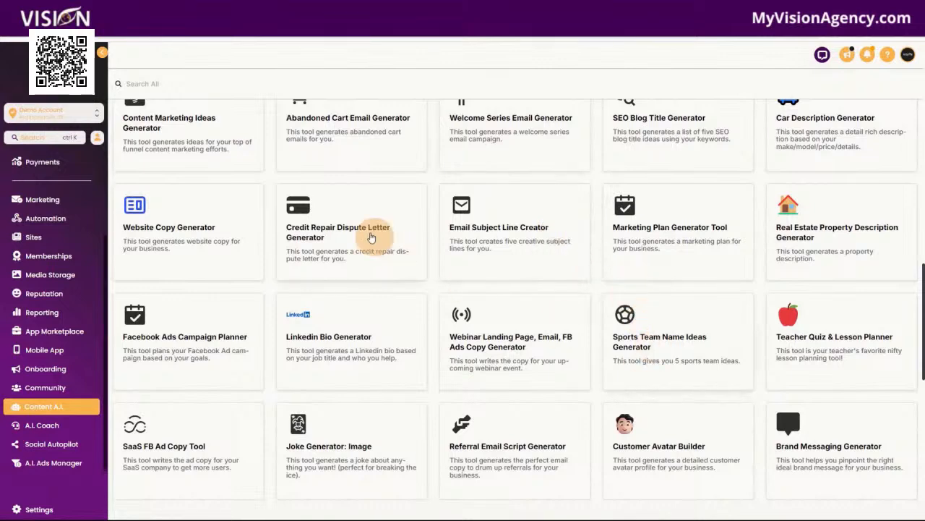
pyautogui.scroll(-2, 238, 351)
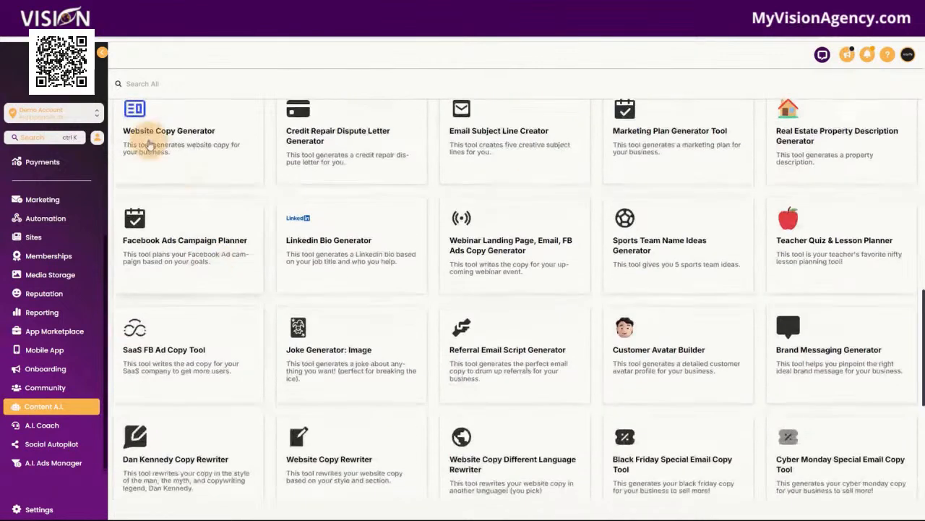
pyautogui.scroll(-5, 863, 351)
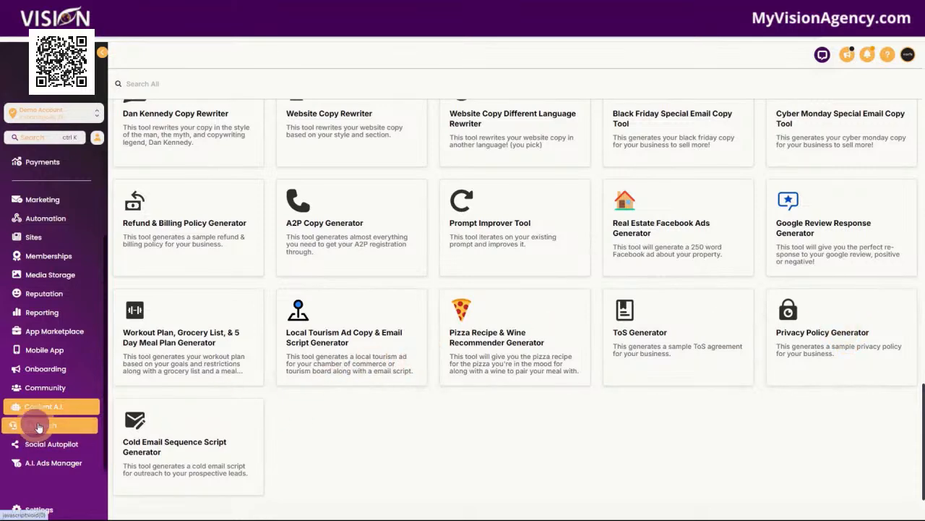
pyautogui.click(79, 429)
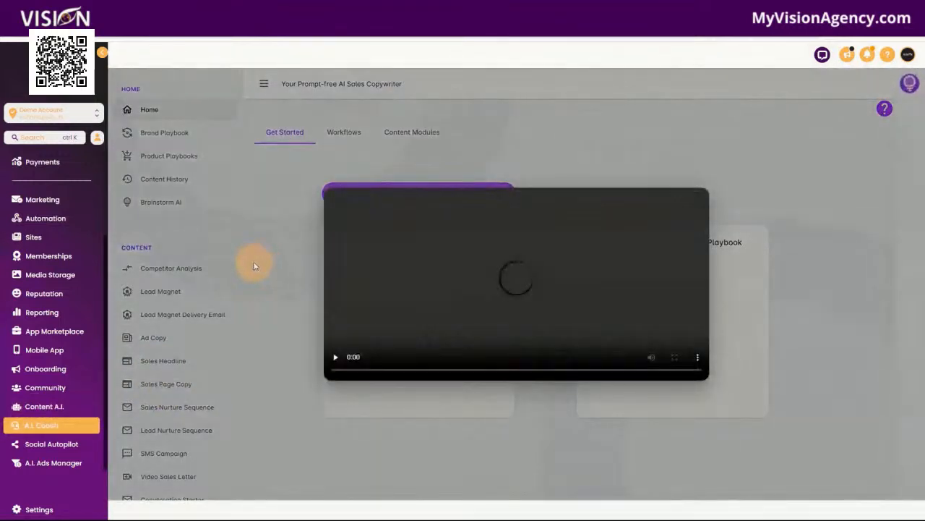
# Step: Close the A.I. Coach intro video, open the Brand Playbook Wizard form and read through its fields
pyautogui.click(698, 195)
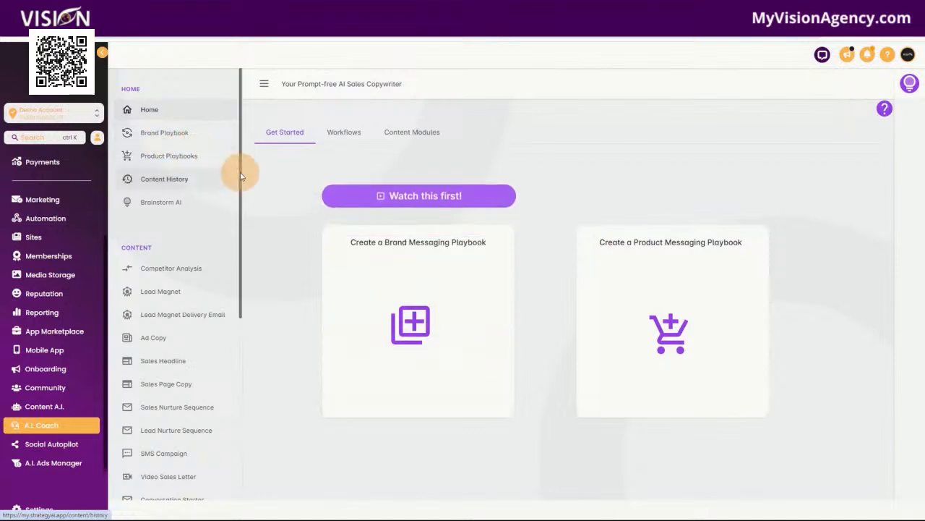
pyautogui.click(164, 135)
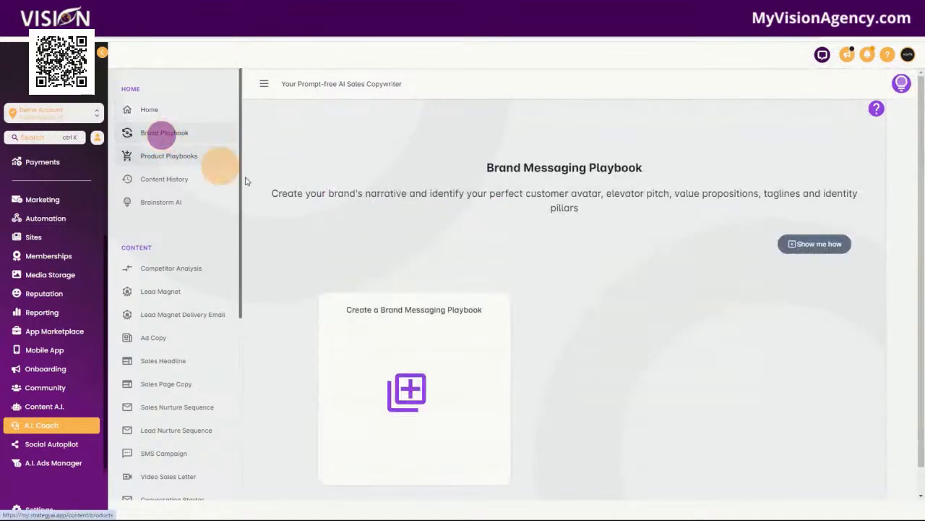
pyautogui.click(409, 396)
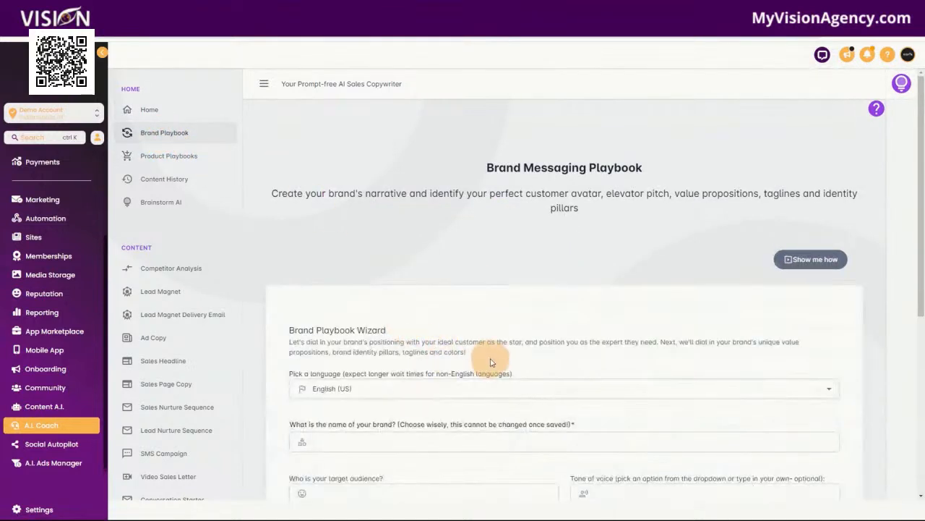
pyautogui.scroll(-2, 403, 362)
pyautogui.scroll(-1, 475, 347)
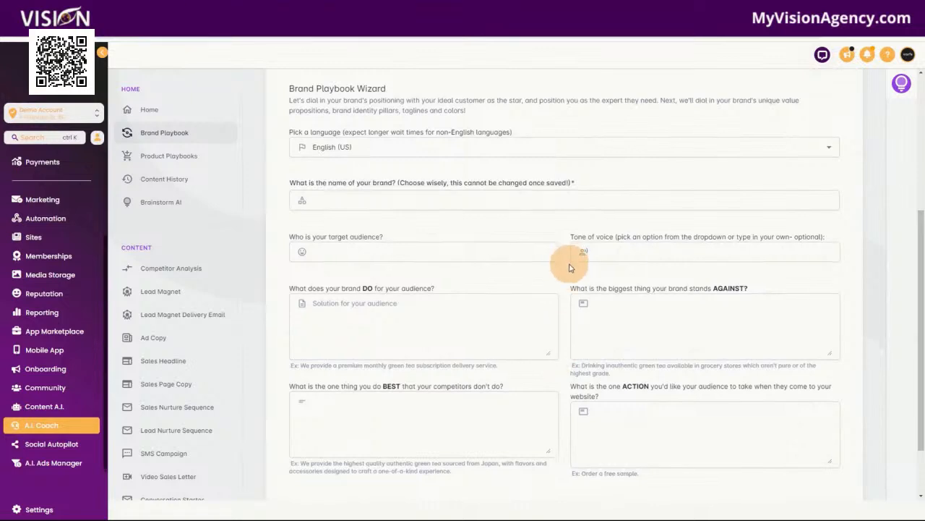
pyautogui.scroll(-3, 569, 268)
pyautogui.scroll(6, 558, 279)
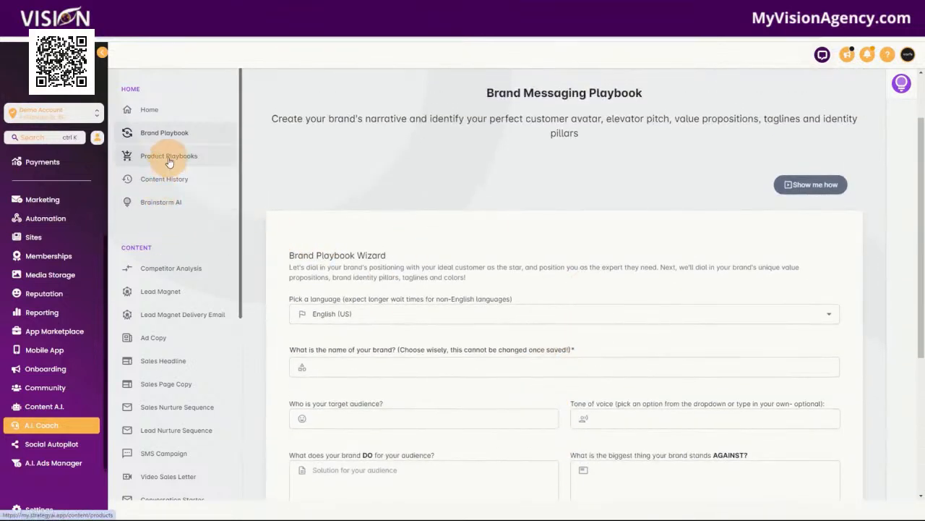
pyautogui.scroll(-2, 172, 330)
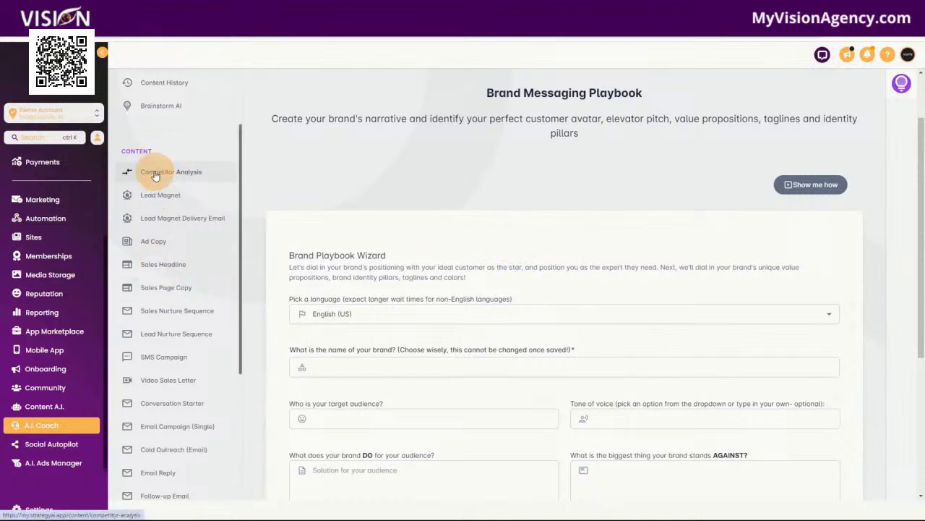
pyautogui.scroll(-3, 176, 376)
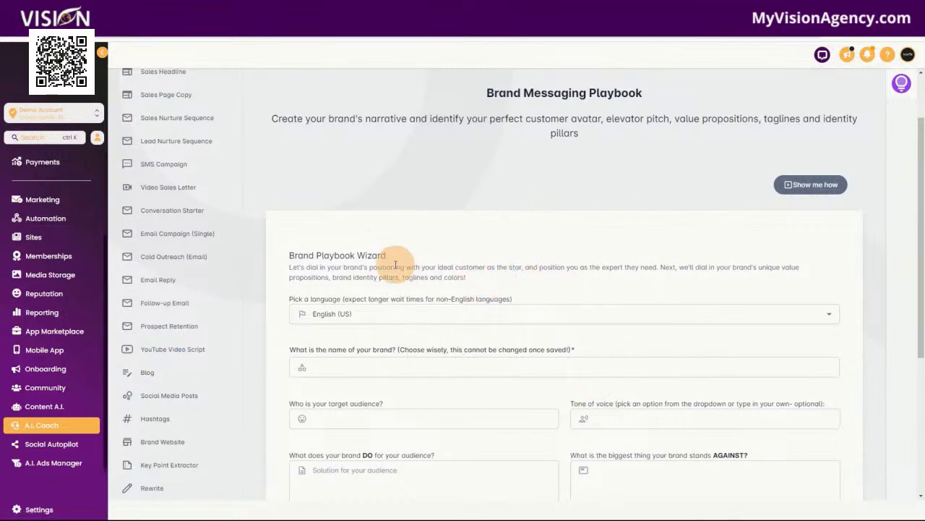
pyautogui.scroll(5, 178, 271)
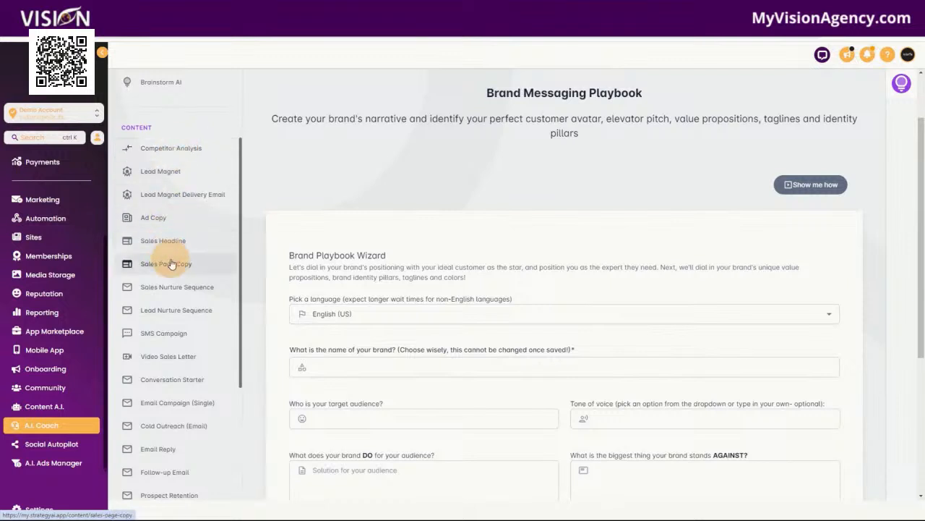
pyautogui.scroll(-3, 177, 311)
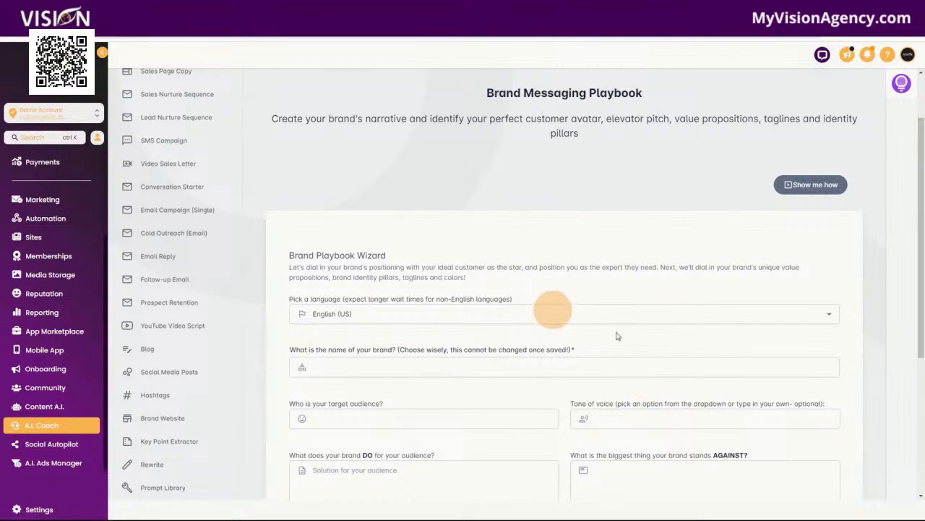
pyautogui.click(42, 453)
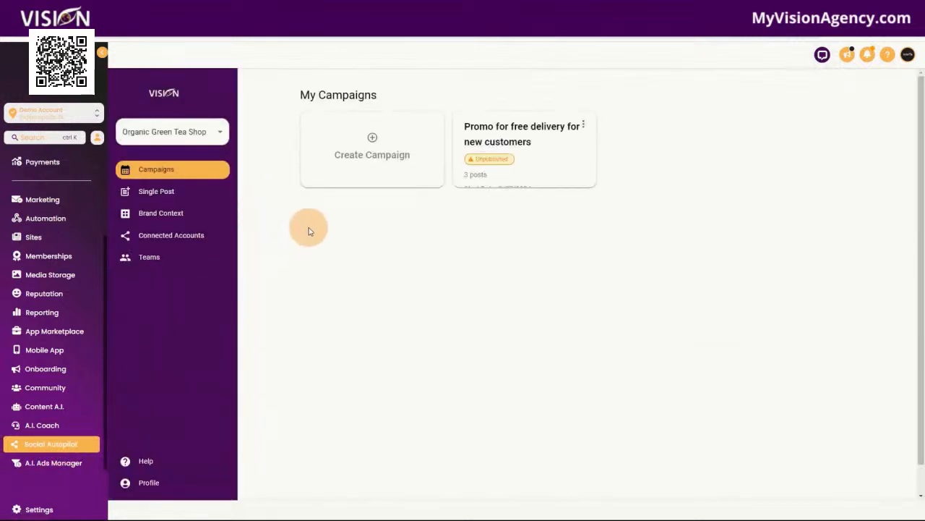
# Step: Review the shop's Brand Context tabs: basic info, look and feel, voice, media and products
pyautogui.click(165, 214)
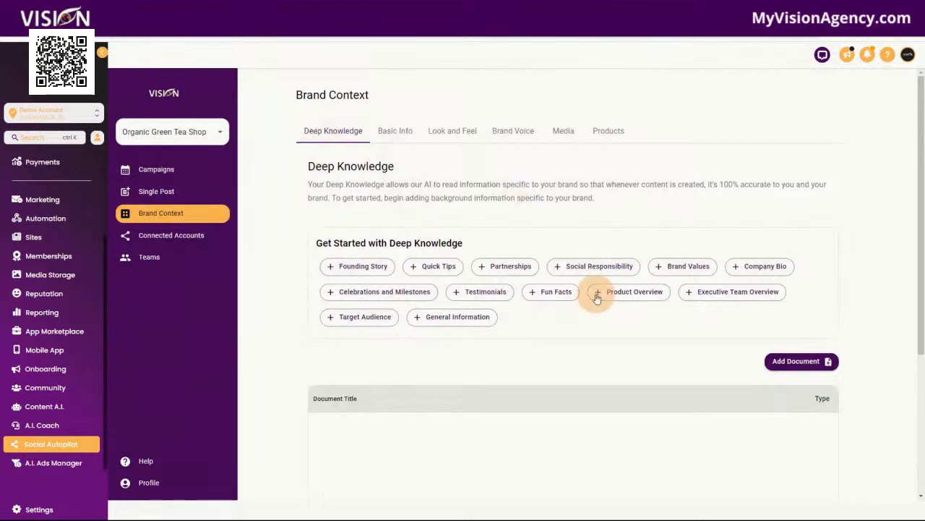
pyautogui.click(33, 426)
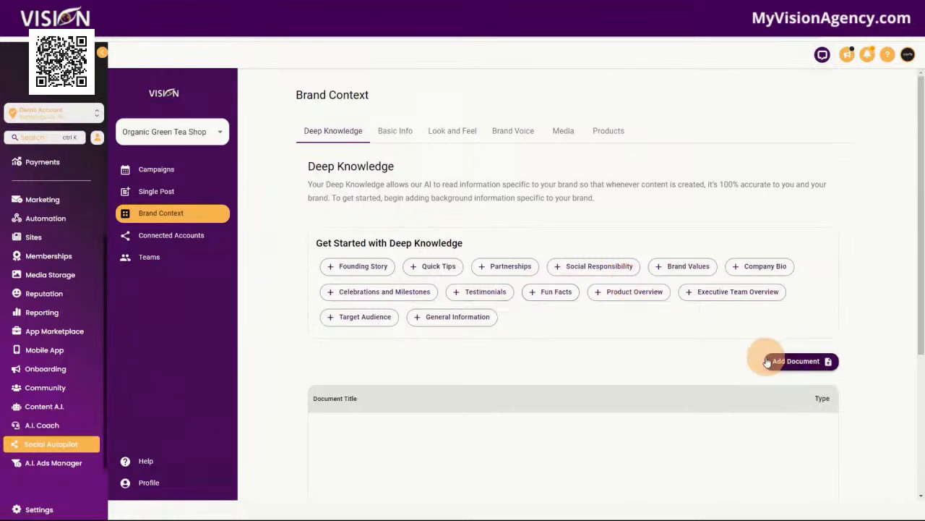
pyautogui.click(361, 268)
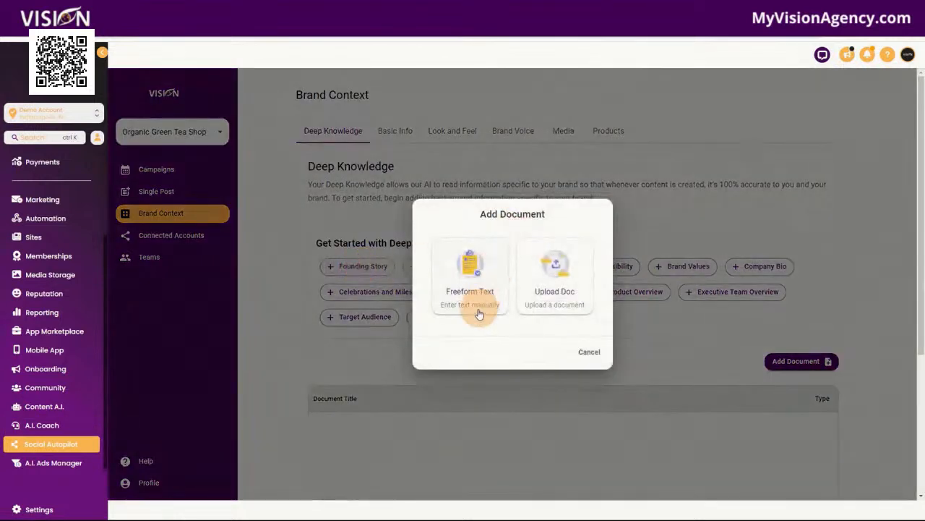
pyautogui.click(591, 356)
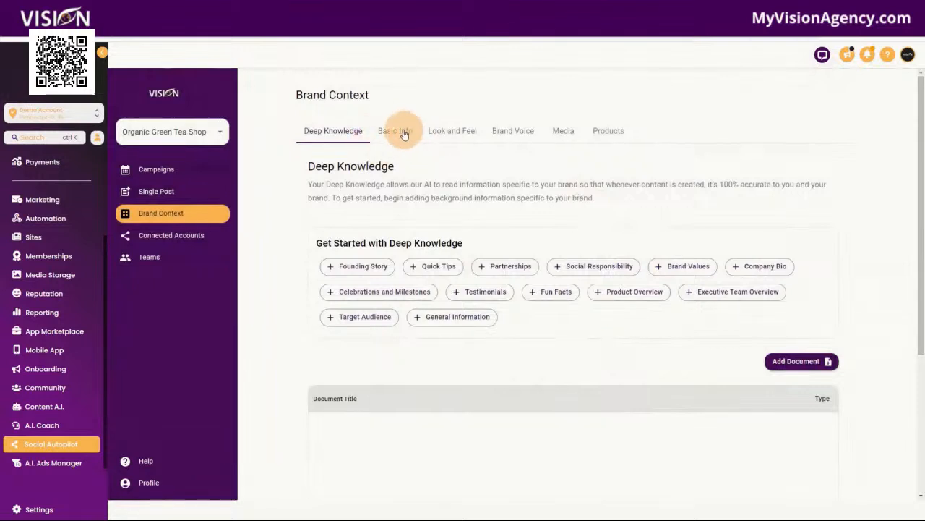
pyautogui.click(404, 132)
pyautogui.click(447, 134)
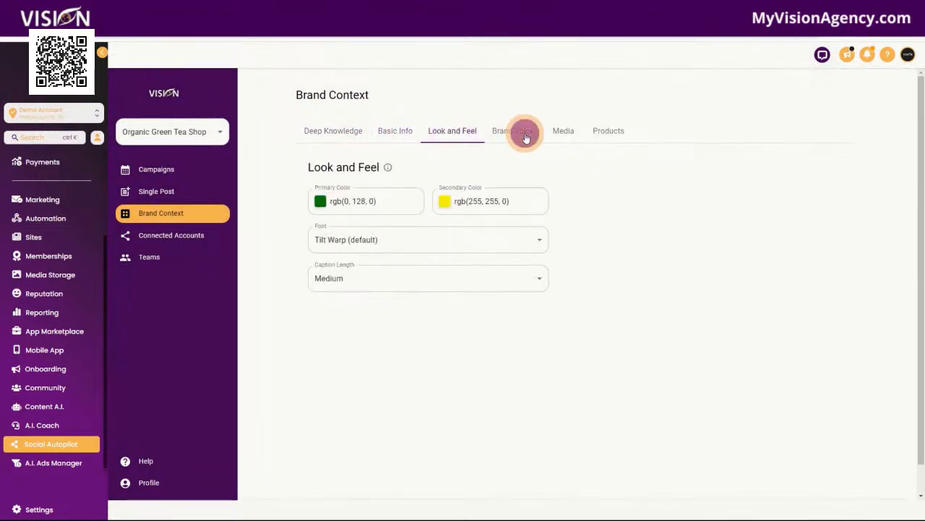
pyautogui.click(514, 132)
pyautogui.click(563, 132)
pyautogui.click(609, 133)
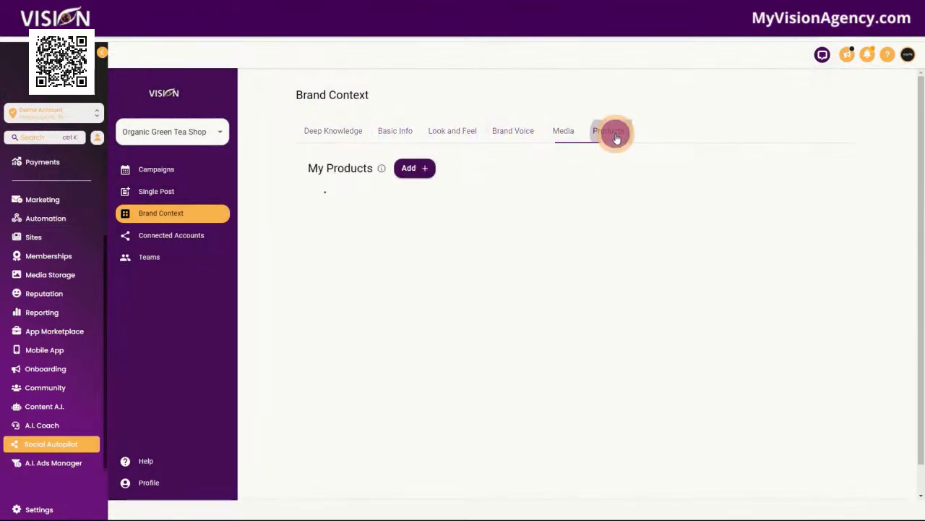
# Step: Check the Connected Accounts page, then open the Promo for free delivery campaign
pyautogui.click(169, 236)
pyautogui.click(347, 178)
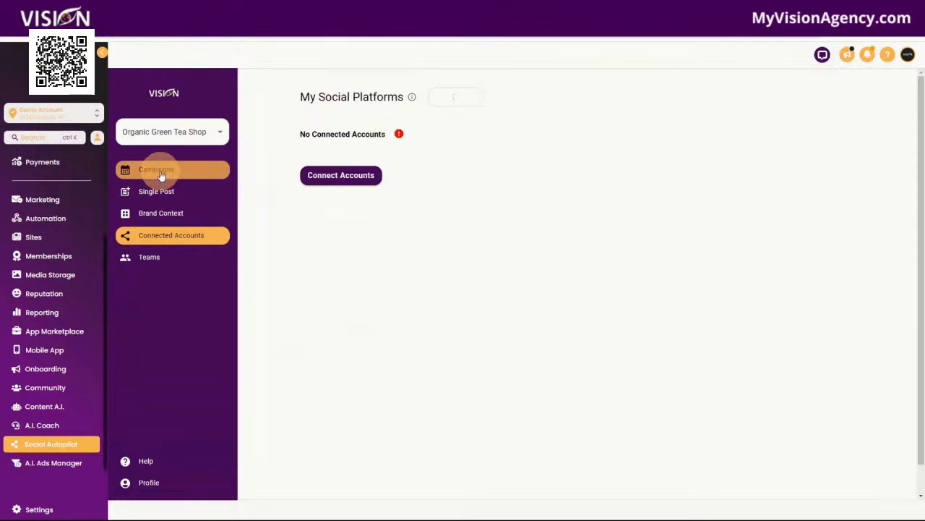
pyautogui.click(160, 172)
pyautogui.click(506, 141)
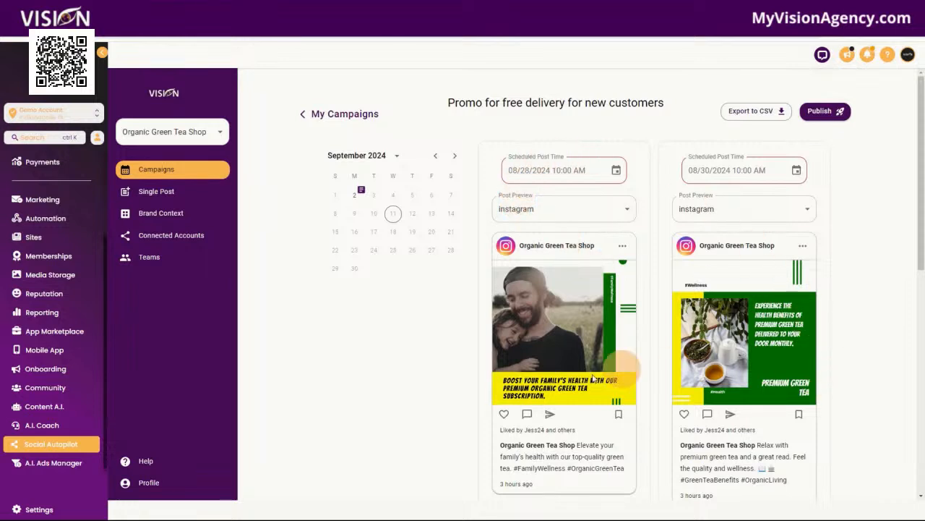
# Step: Scroll through the promo's scheduled posts and check which platforms the first post previews for
pyautogui.scroll(-2, 779, 371)
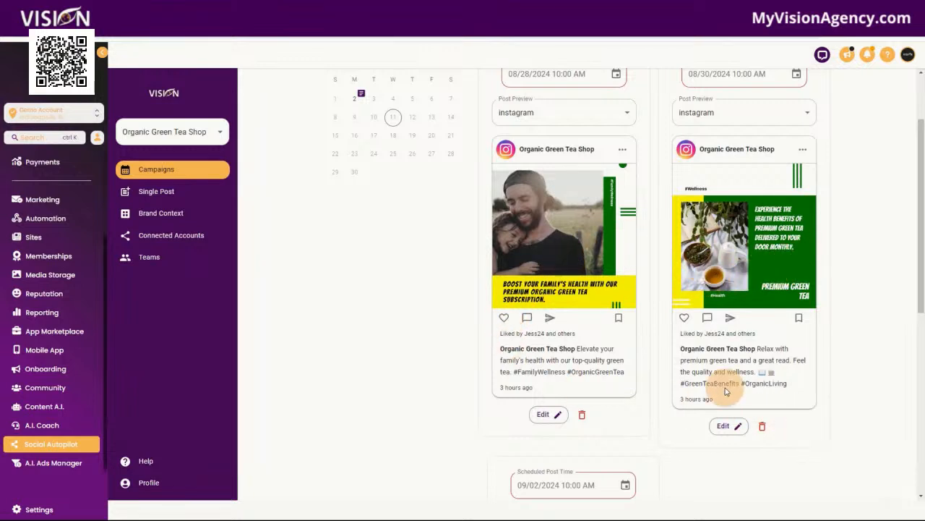
pyautogui.scroll(-3, 837, 450)
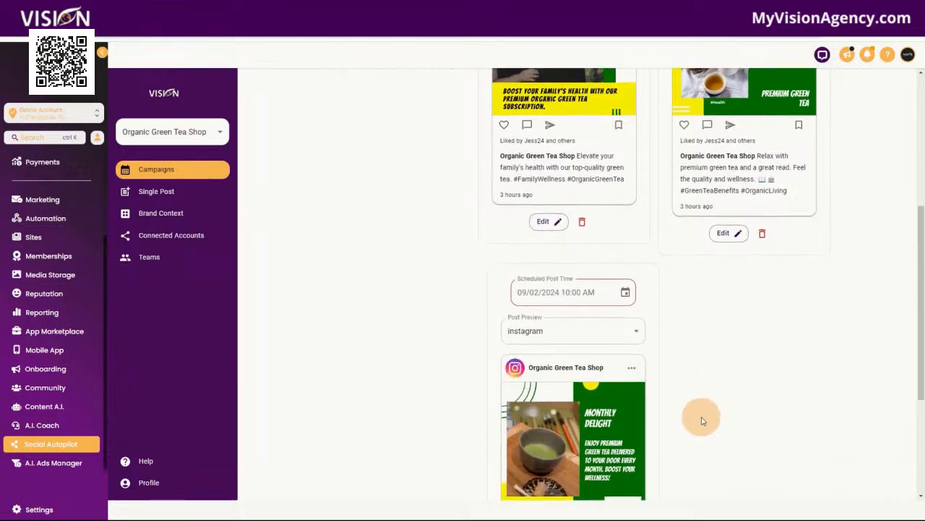
pyautogui.scroll(-1, 723, 419)
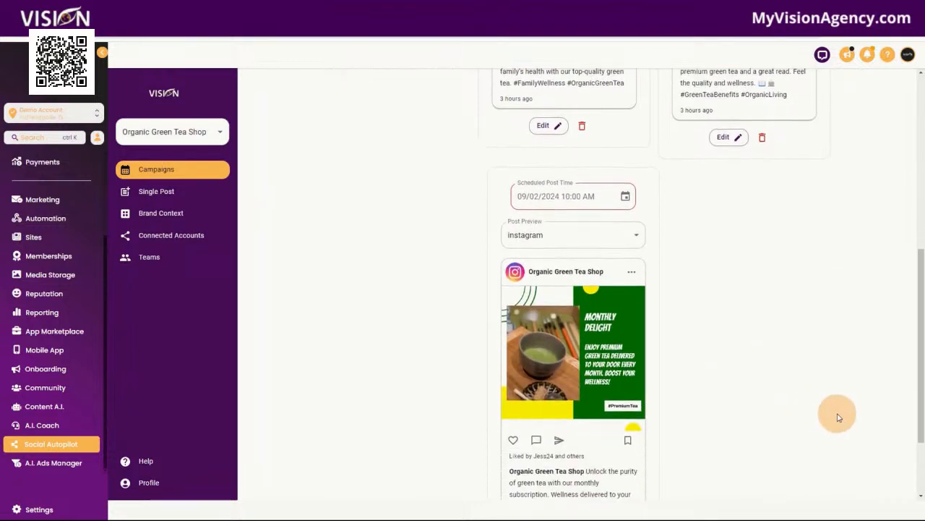
pyautogui.scroll(3, 839, 417)
pyautogui.scroll(2, 843, 418)
pyautogui.scroll(2, 852, 409)
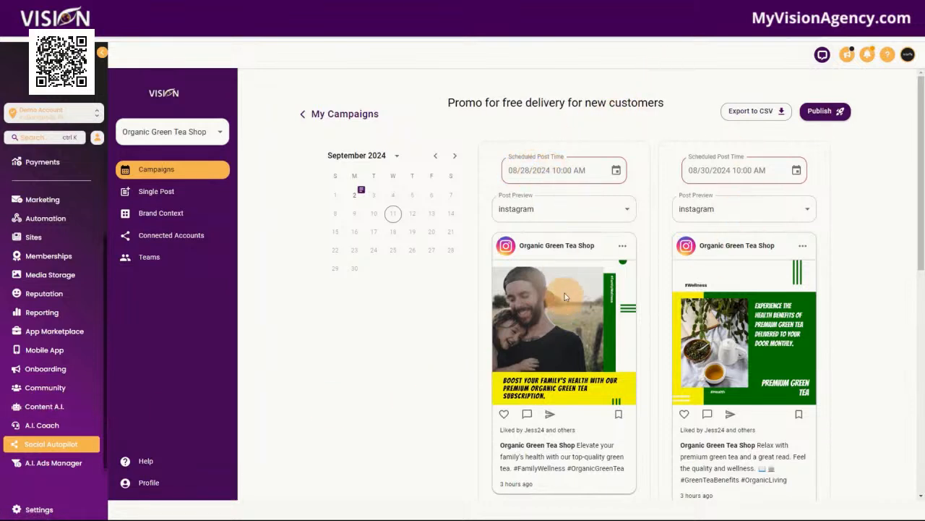
pyautogui.click(554, 208)
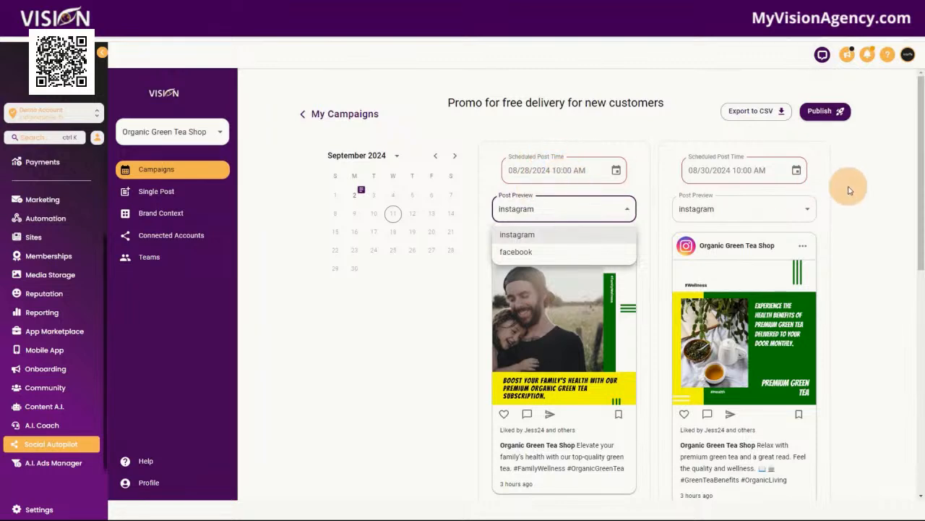
pyautogui.scroll(-3, 477, 337)
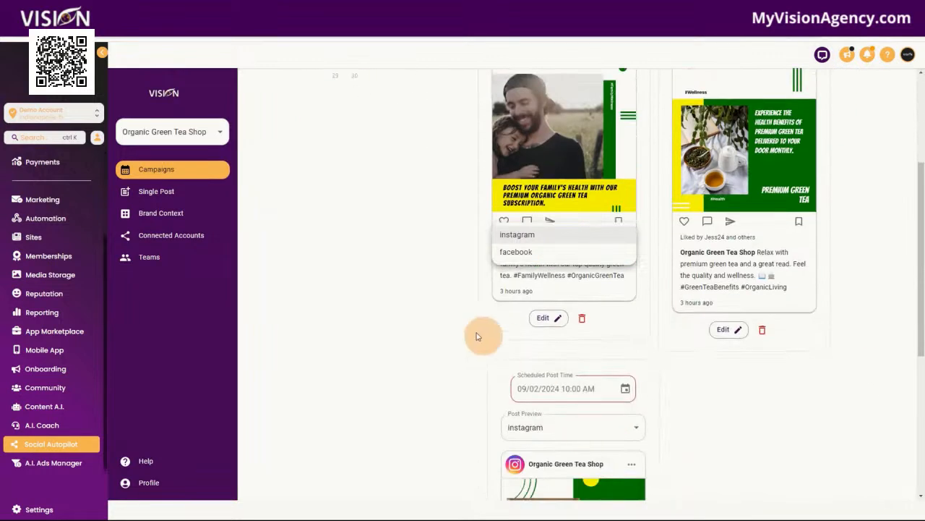
pyautogui.click(548, 320)
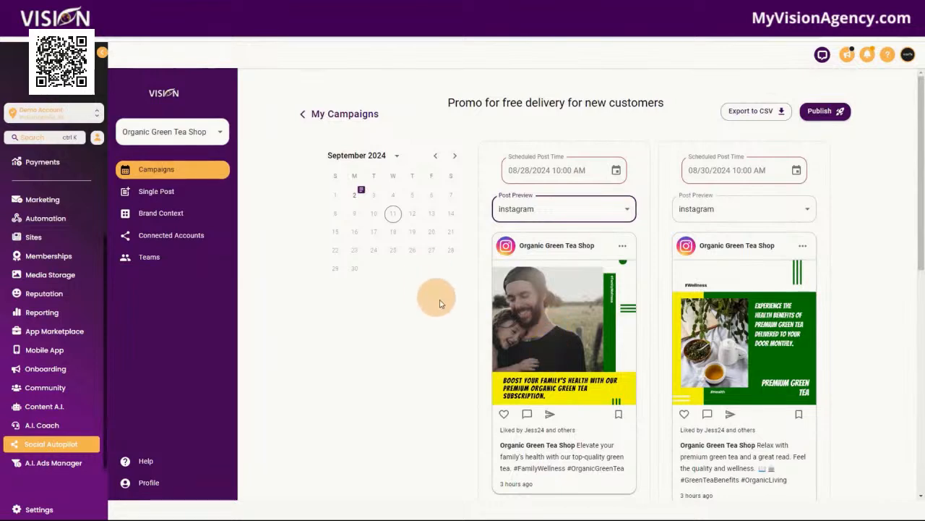
pyautogui.scroll(-3, 439, 303)
# Step: Open the first promo post's editor, cancel without saving, and go to A.I. Ads Manager
pyautogui.click(546, 366)
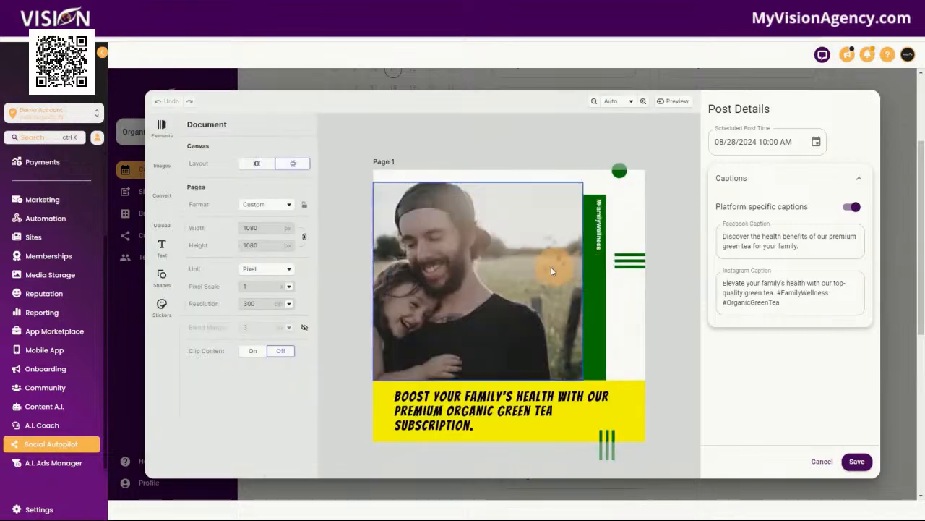
pyautogui.click(817, 463)
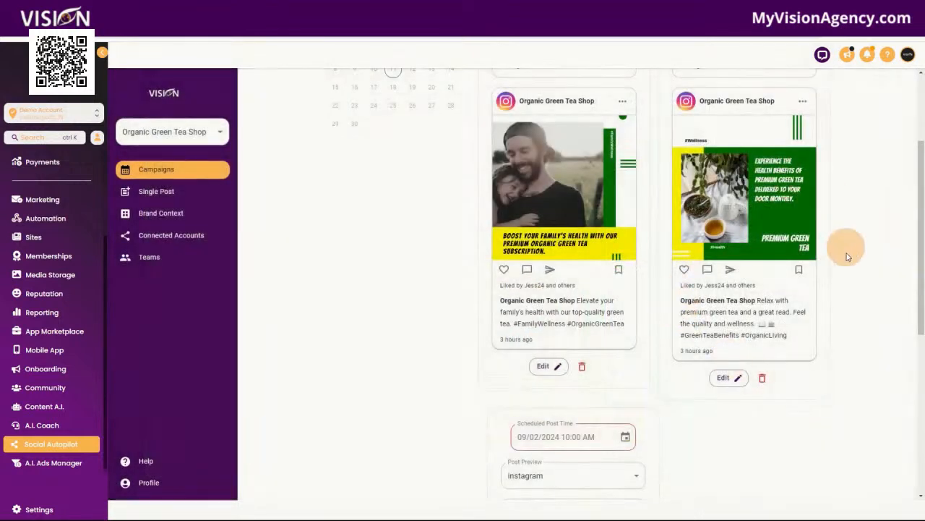
pyautogui.scroll(3, 854, 311)
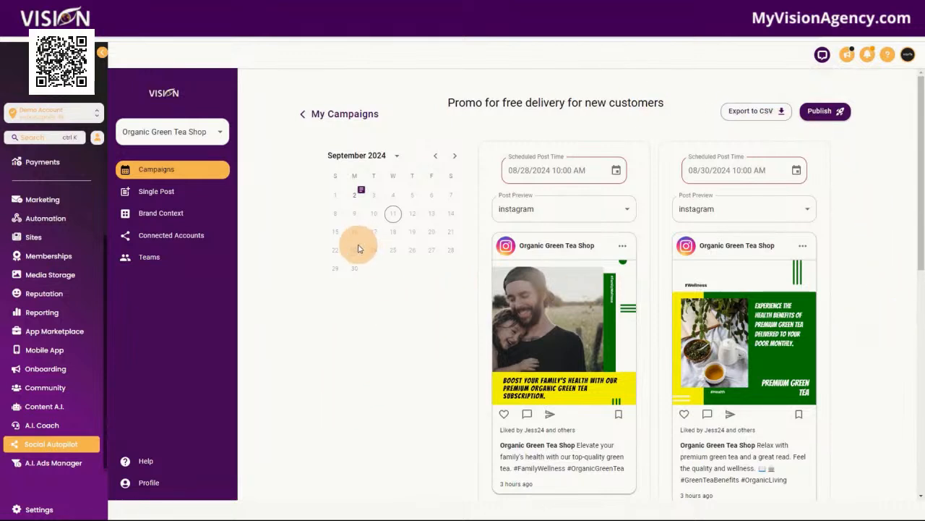
pyautogui.click(72, 463)
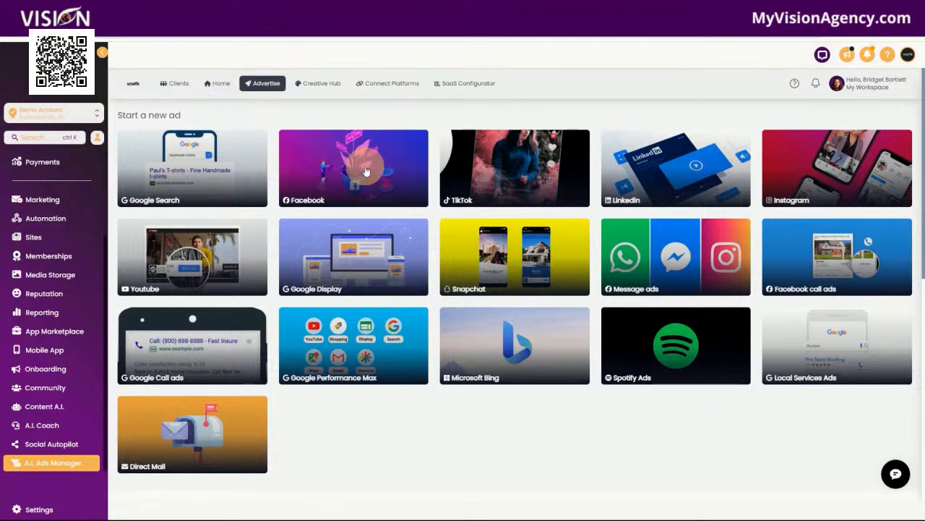
# Step: Start a new Facebook ad creative from the Creative Hub, toggling targeting off and back on
pyautogui.click(323, 85)
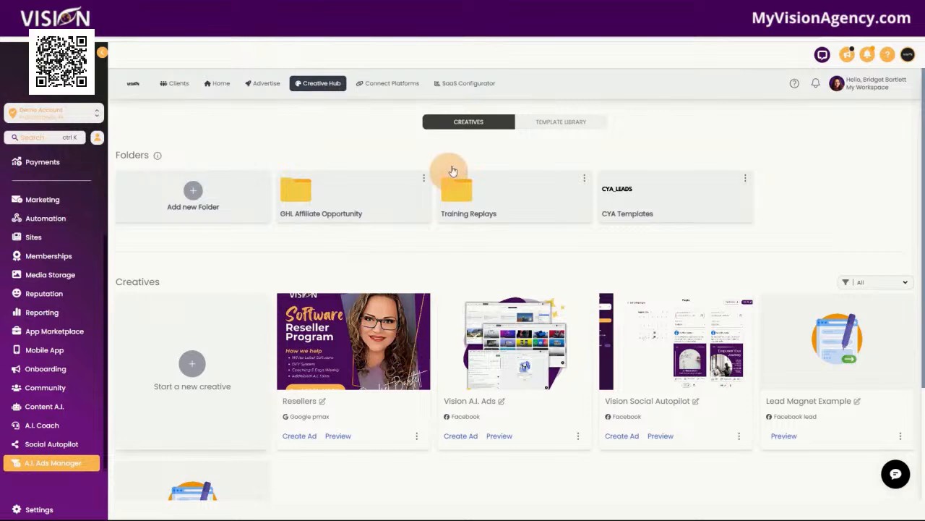
pyautogui.click(192, 365)
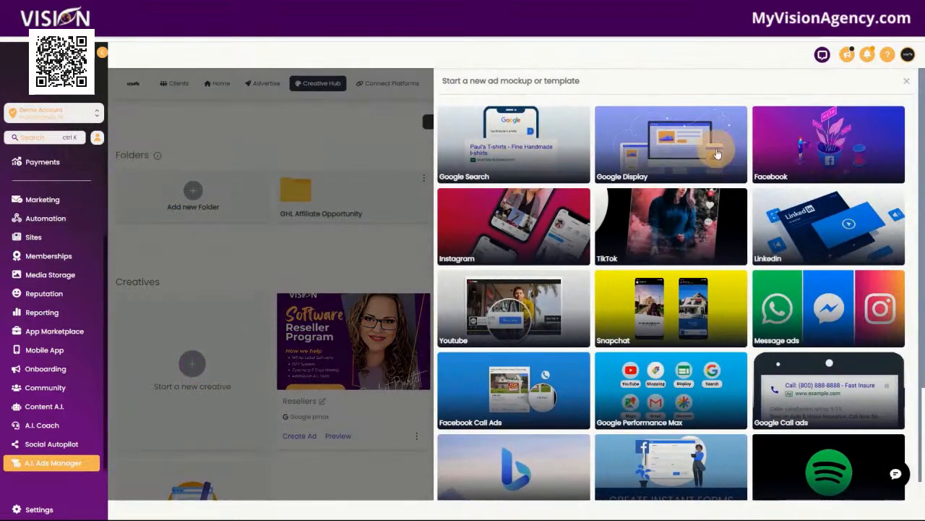
pyautogui.click(824, 154)
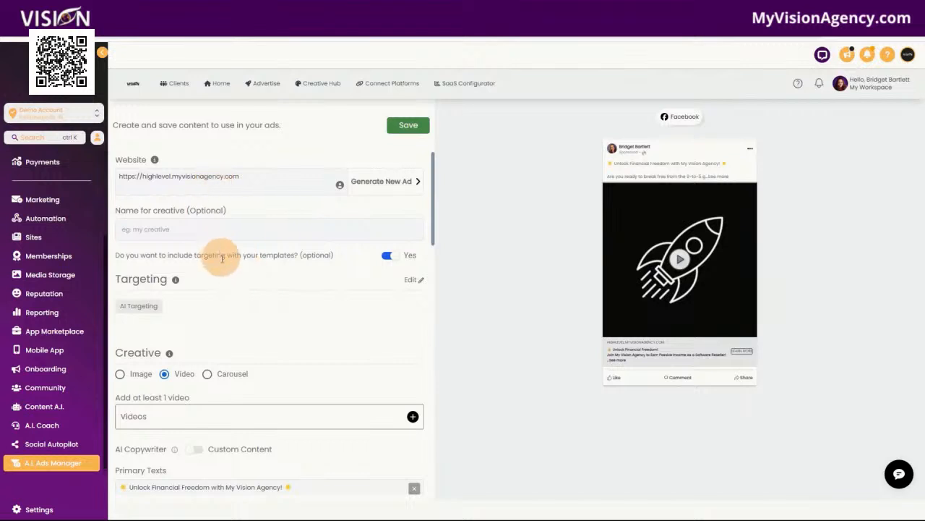
pyautogui.scroll(-2, 217, 268)
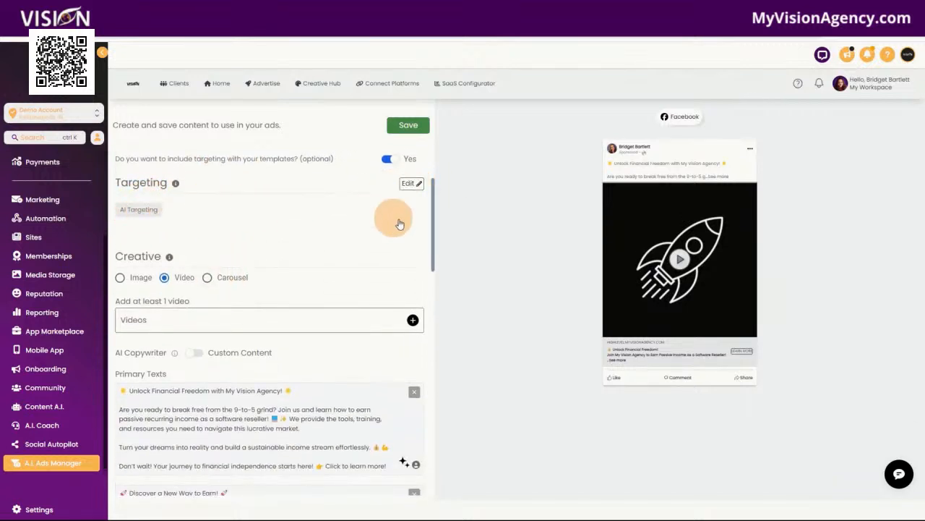
pyautogui.click(389, 160)
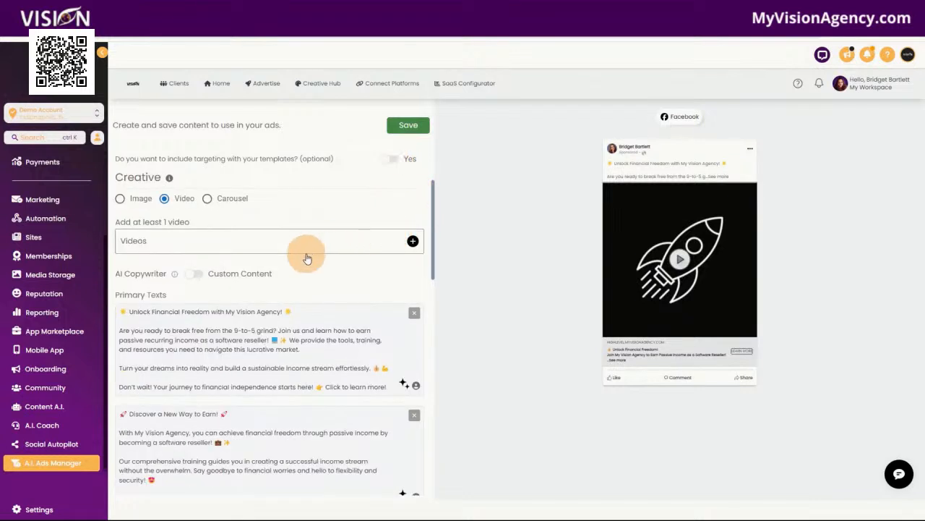
pyautogui.click(390, 159)
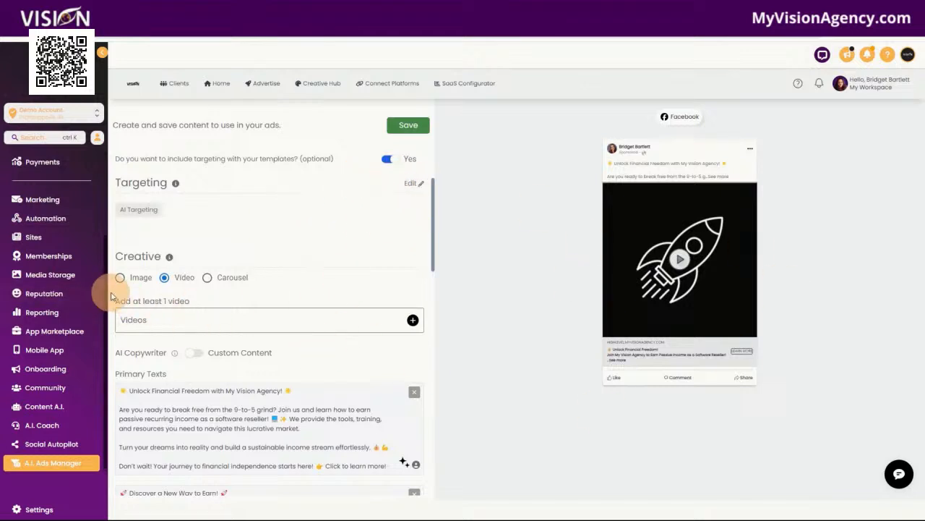
# Step: Read through the AI-written primary texts and headlines such as 'Unlock Financial Freedom!'
pyautogui.scroll(-3, 246, 334)
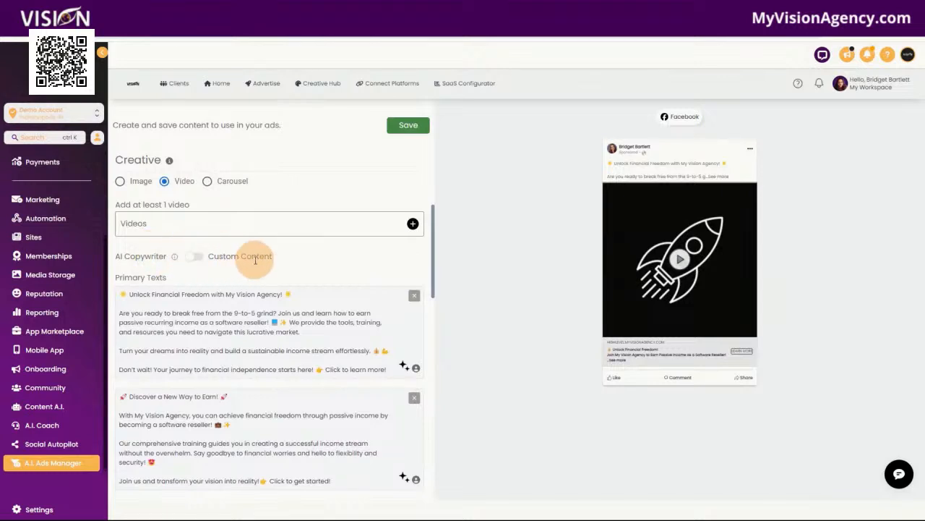
pyautogui.scroll(-3, 326, 254)
pyautogui.scroll(-2, 318, 238)
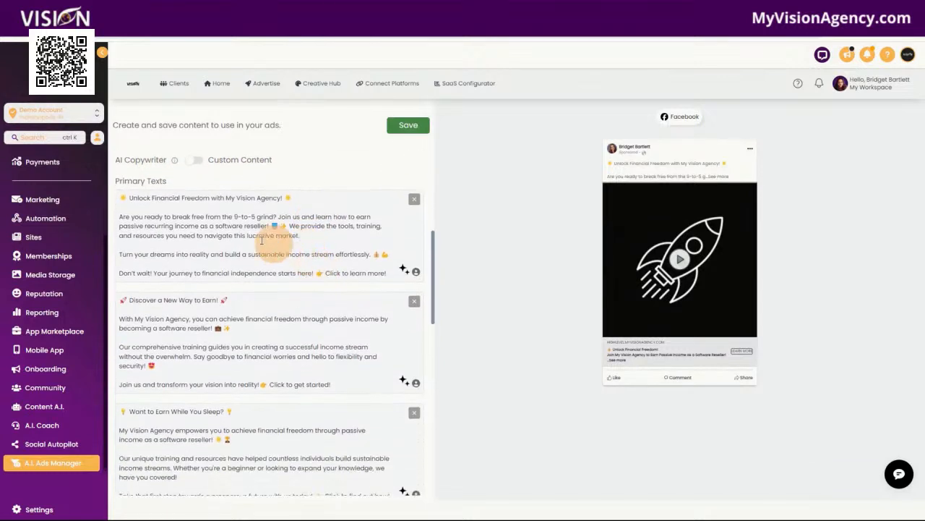
pyautogui.scroll(-3, 224, 192)
pyautogui.scroll(-5, 311, 299)
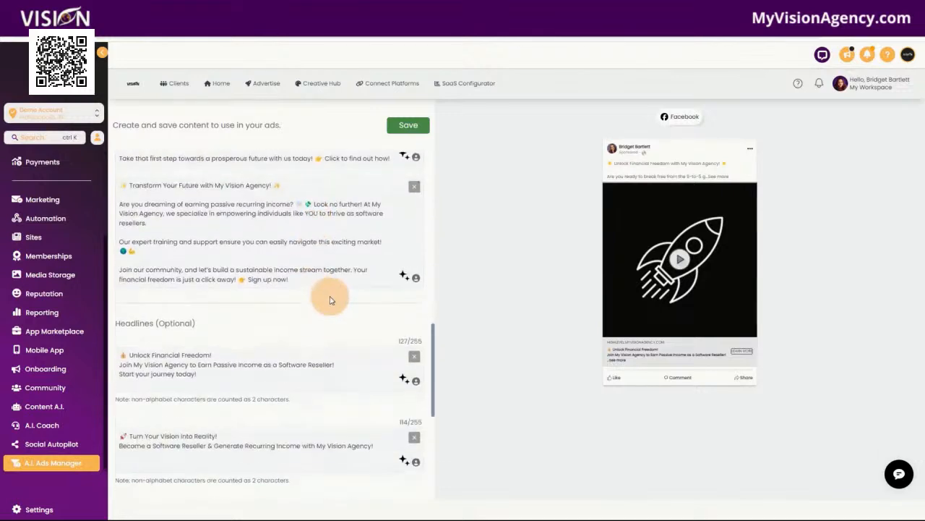
pyautogui.scroll(-2, 324, 322)
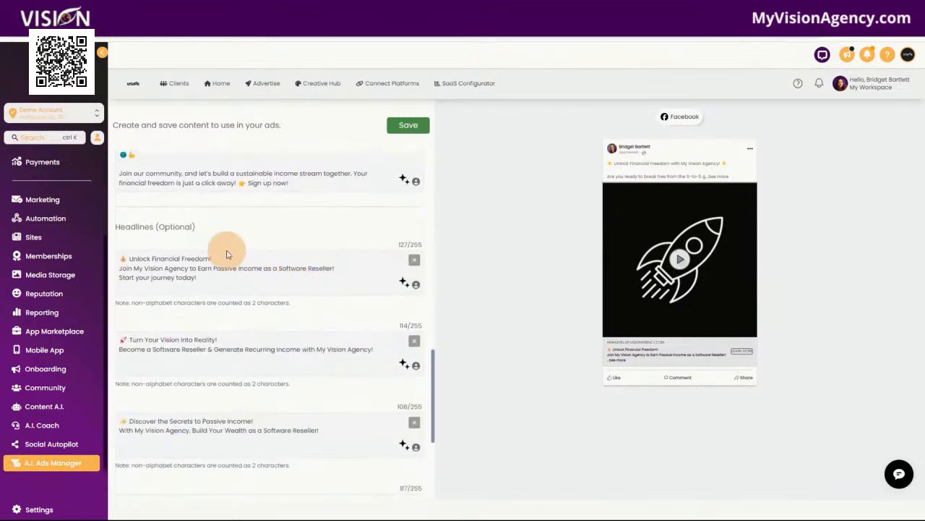
pyautogui.scroll(-3, 316, 399)
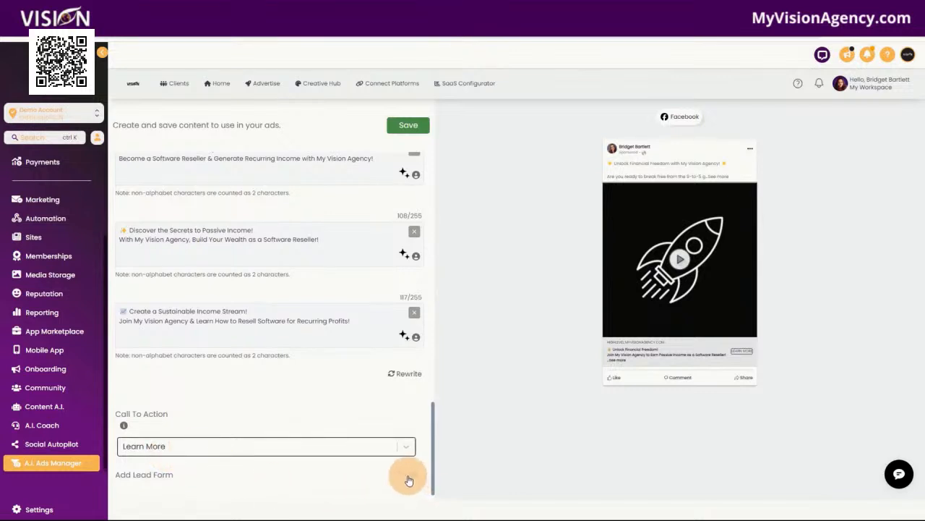
pyautogui.scroll(5, 286, 412)
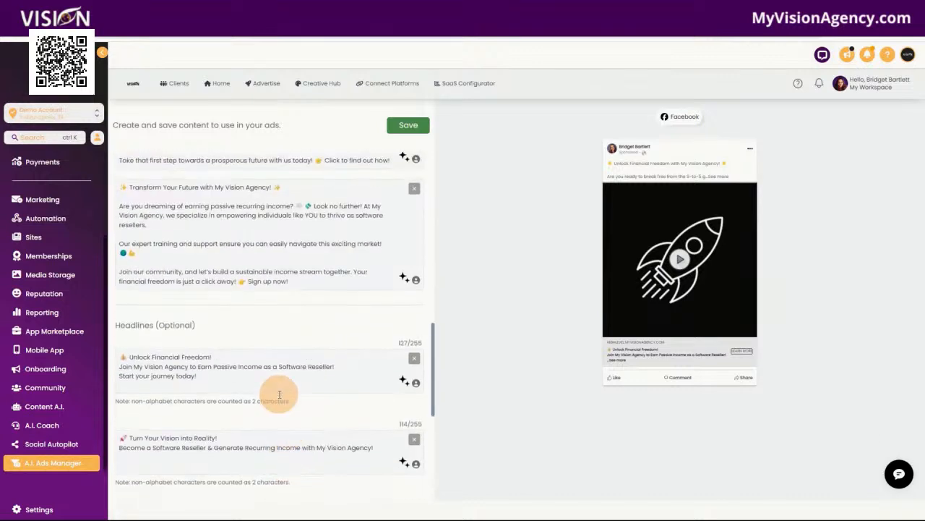
# Step: Open the Advertise page and browse the Recent Ads list
pyautogui.click(262, 85)
pyautogui.scroll(-4, 326, 368)
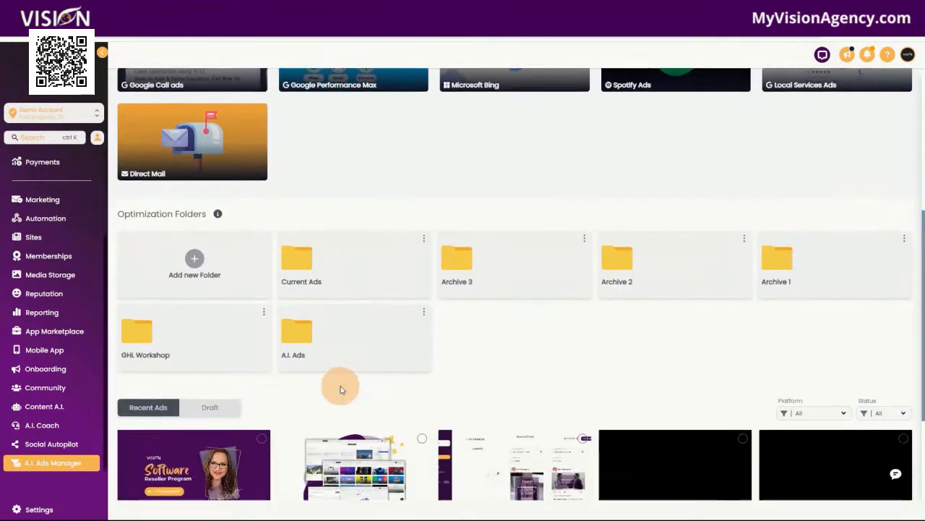
pyautogui.scroll(-1, 341, 390)
pyautogui.scroll(-3, 345, 427)
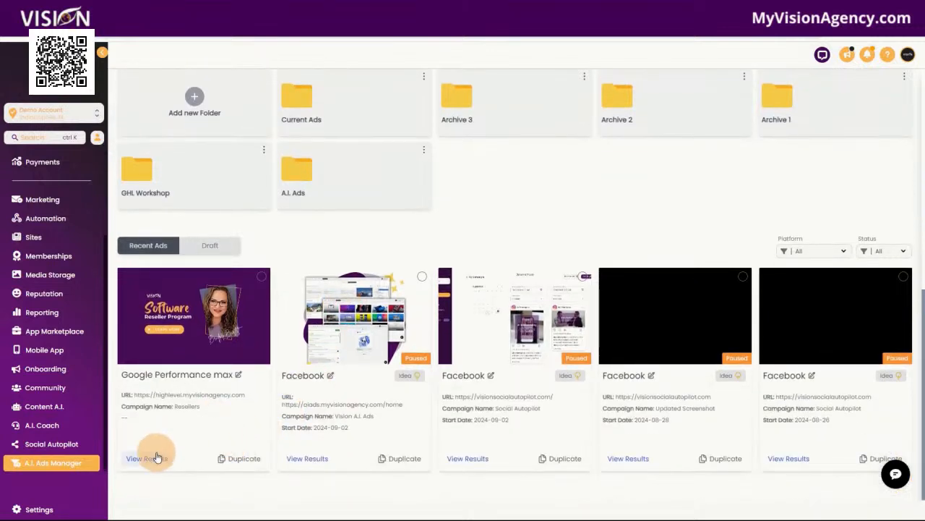
pyautogui.scroll(8, 492, 193)
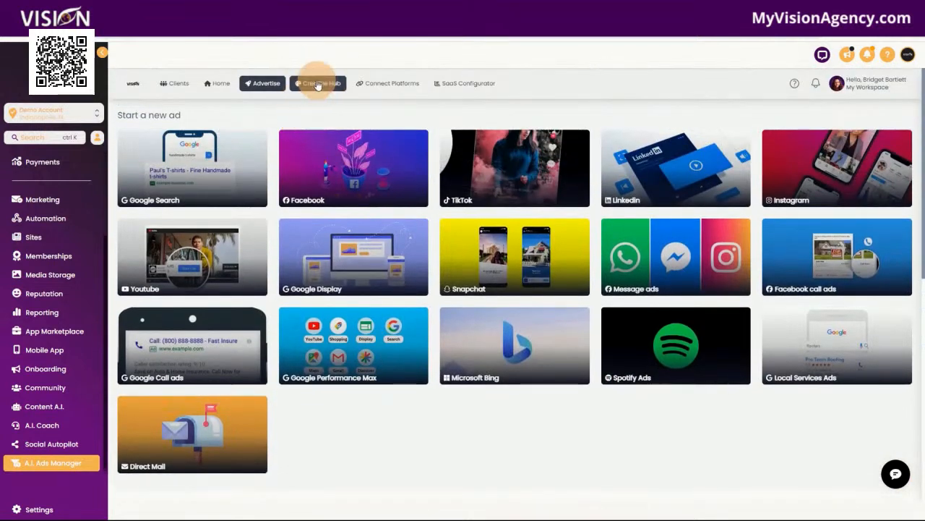
# Step: Create a Google ad from the Resellers creative in Creative Hub and review it down to the $20/day budget
pyautogui.click(317, 85)
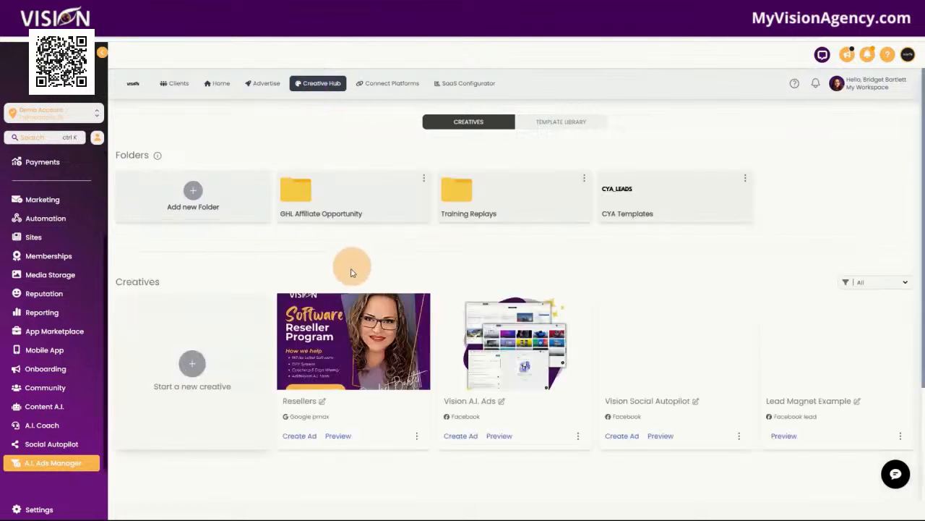
pyautogui.scroll(-3, 340, 249)
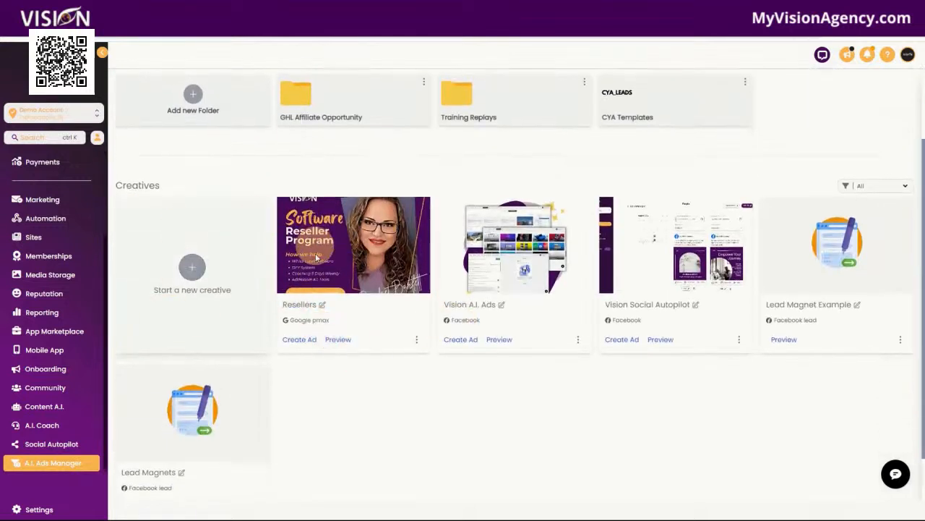
pyautogui.click(306, 342)
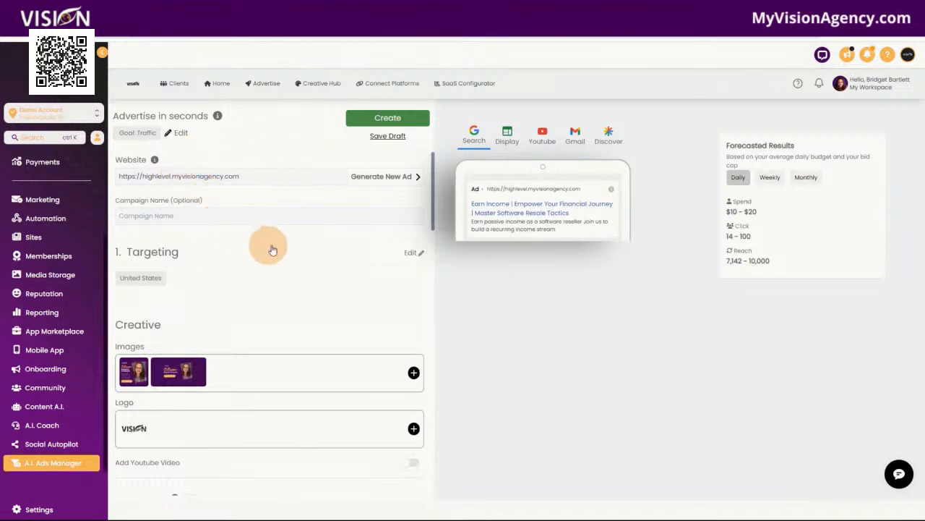
pyautogui.scroll(-3, 283, 241)
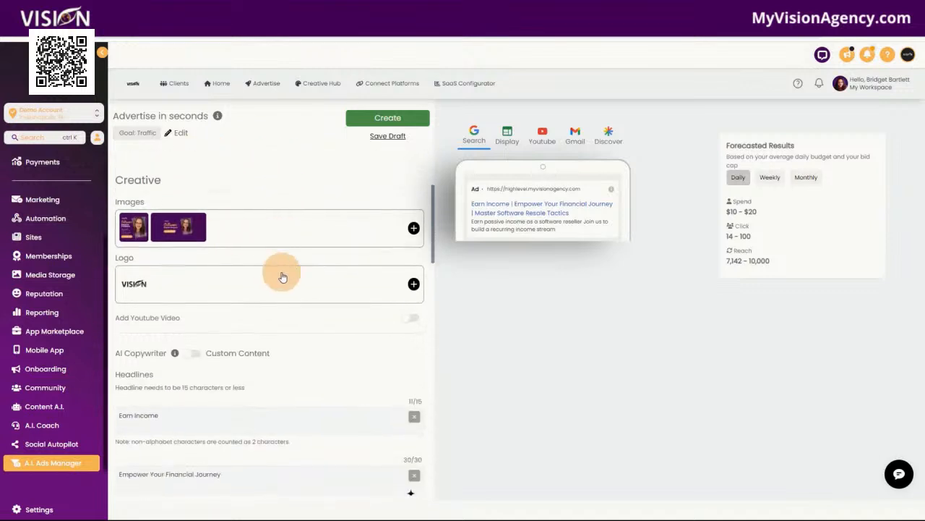
pyautogui.scroll(-3, 282, 271)
pyautogui.scroll(-5, 341, 268)
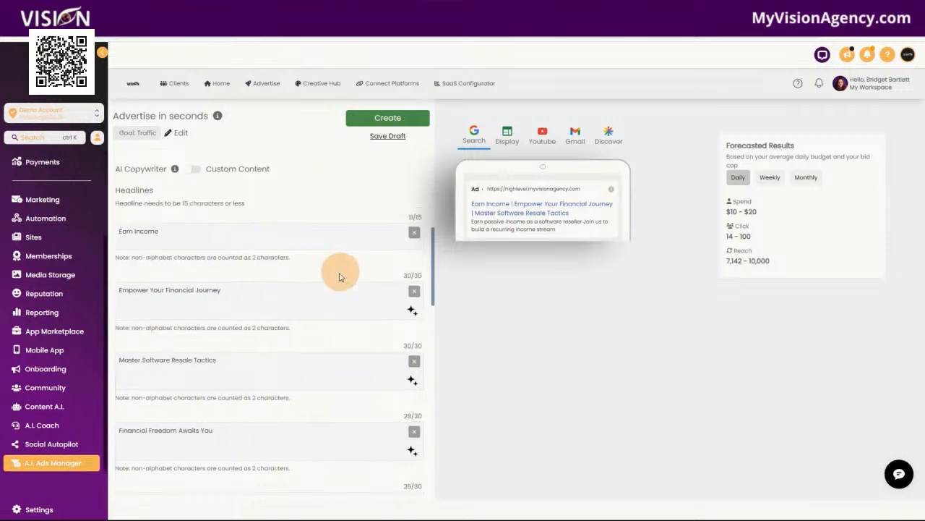
pyautogui.scroll(-5, 333, 308)
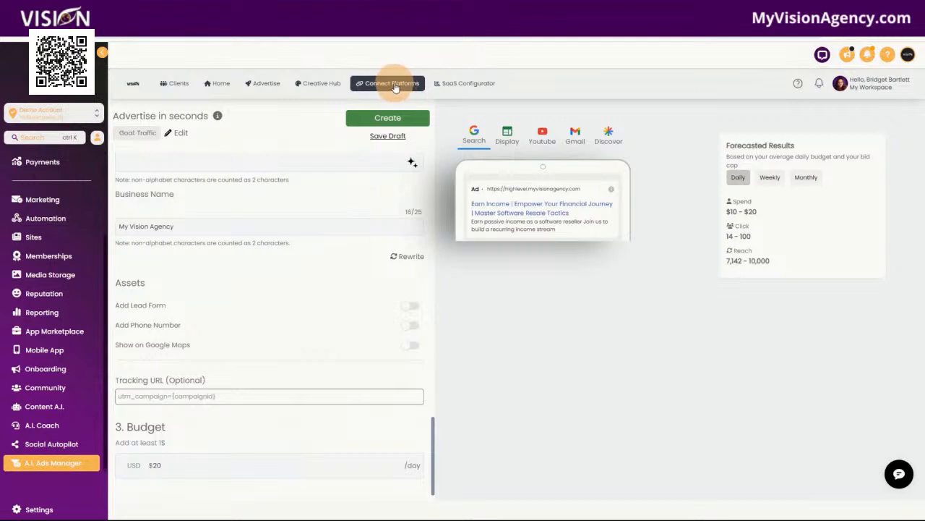
pyautogui.scroll(1, 304, 304)
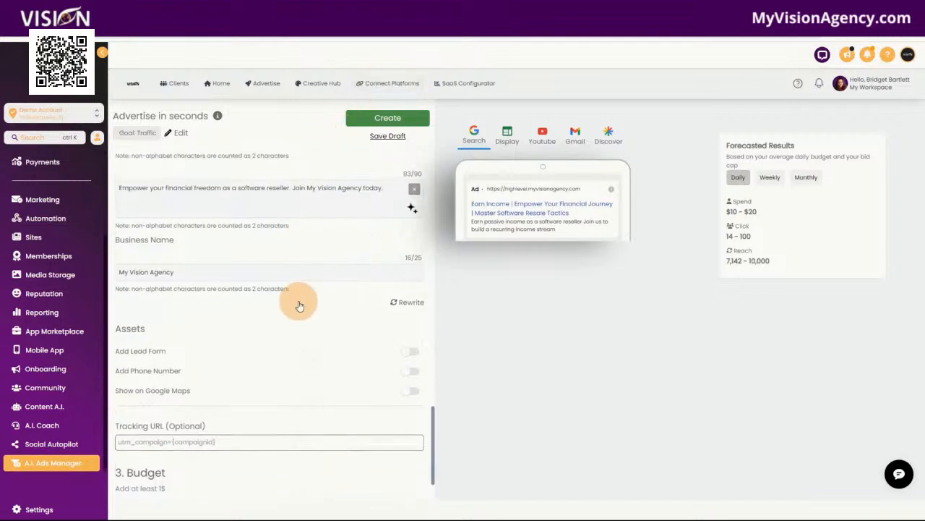
pyautogui.scroll(-1, 273, 312)
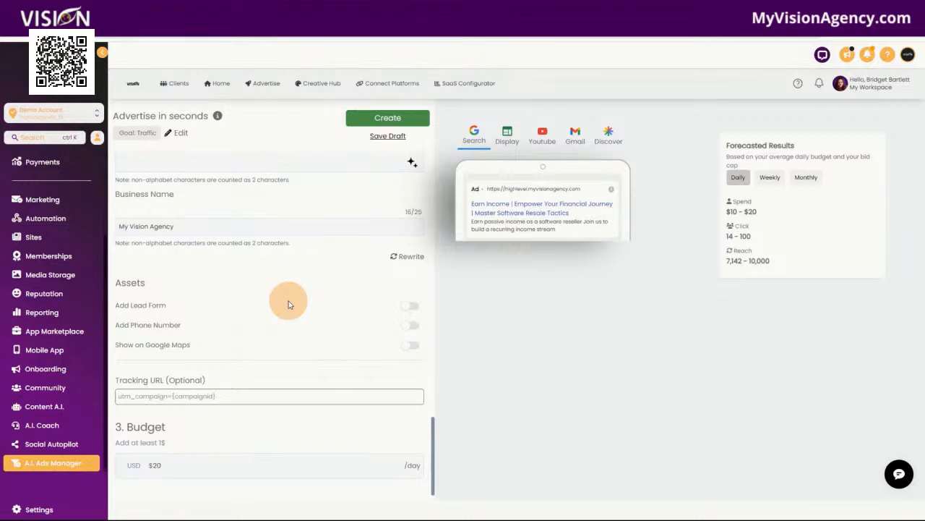
# Step: View the Social Autopilot campaigns, then open a group from Community's Groups tab
pyautogui.click(58, 449)
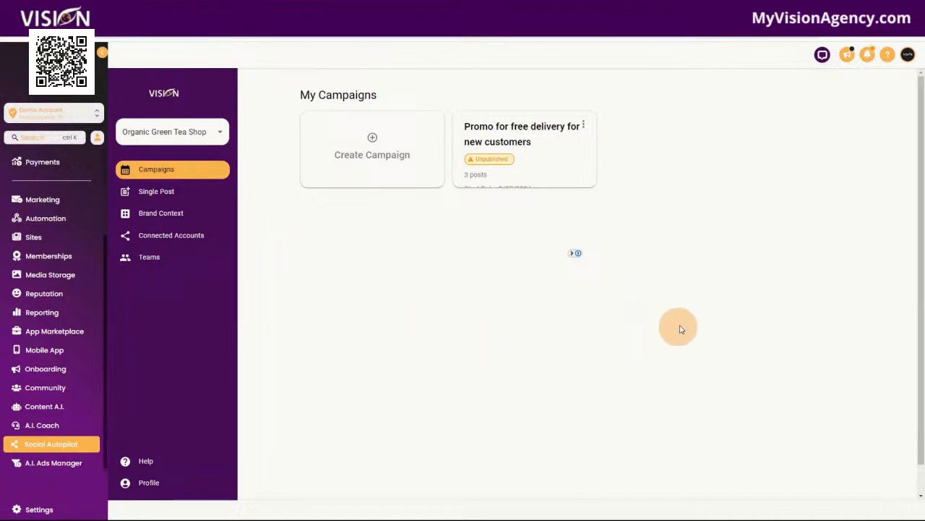
pyautogui.click(50, 390)
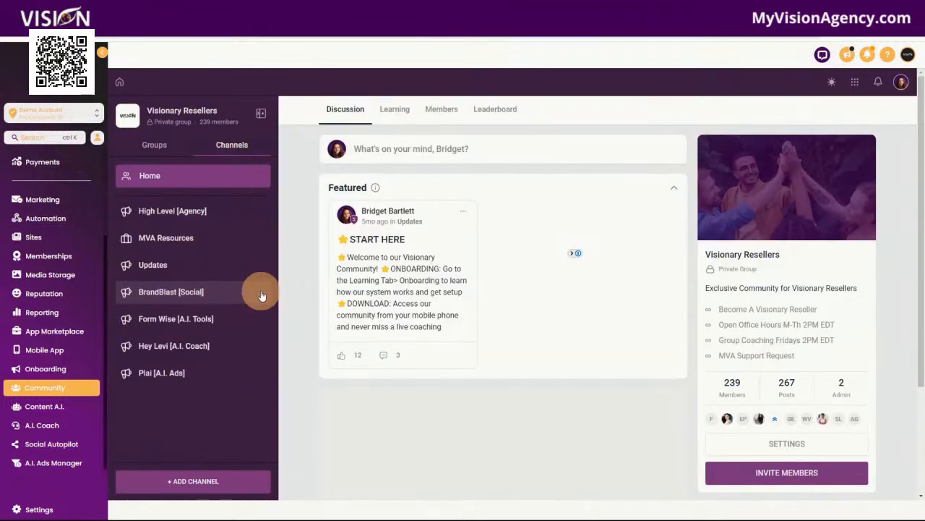
pyautogui.click(154, 144)
pyautogui.click(158, 202)
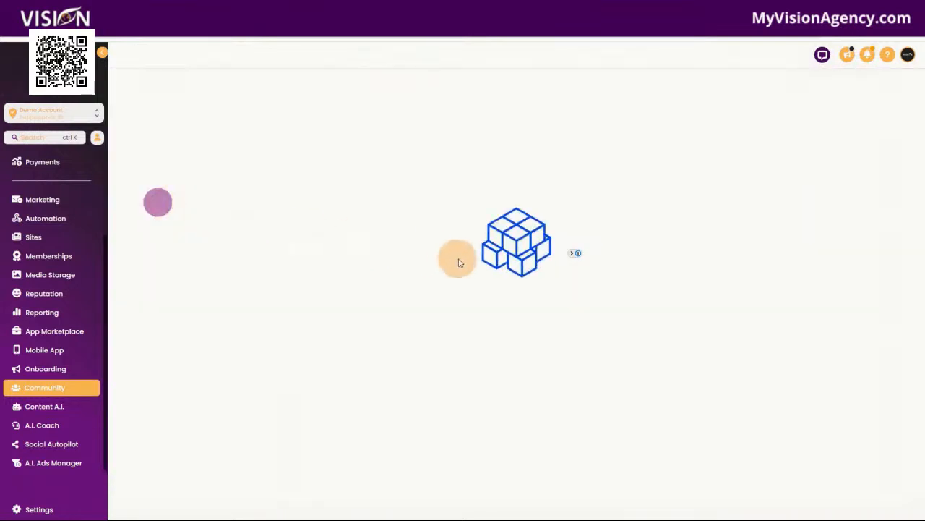